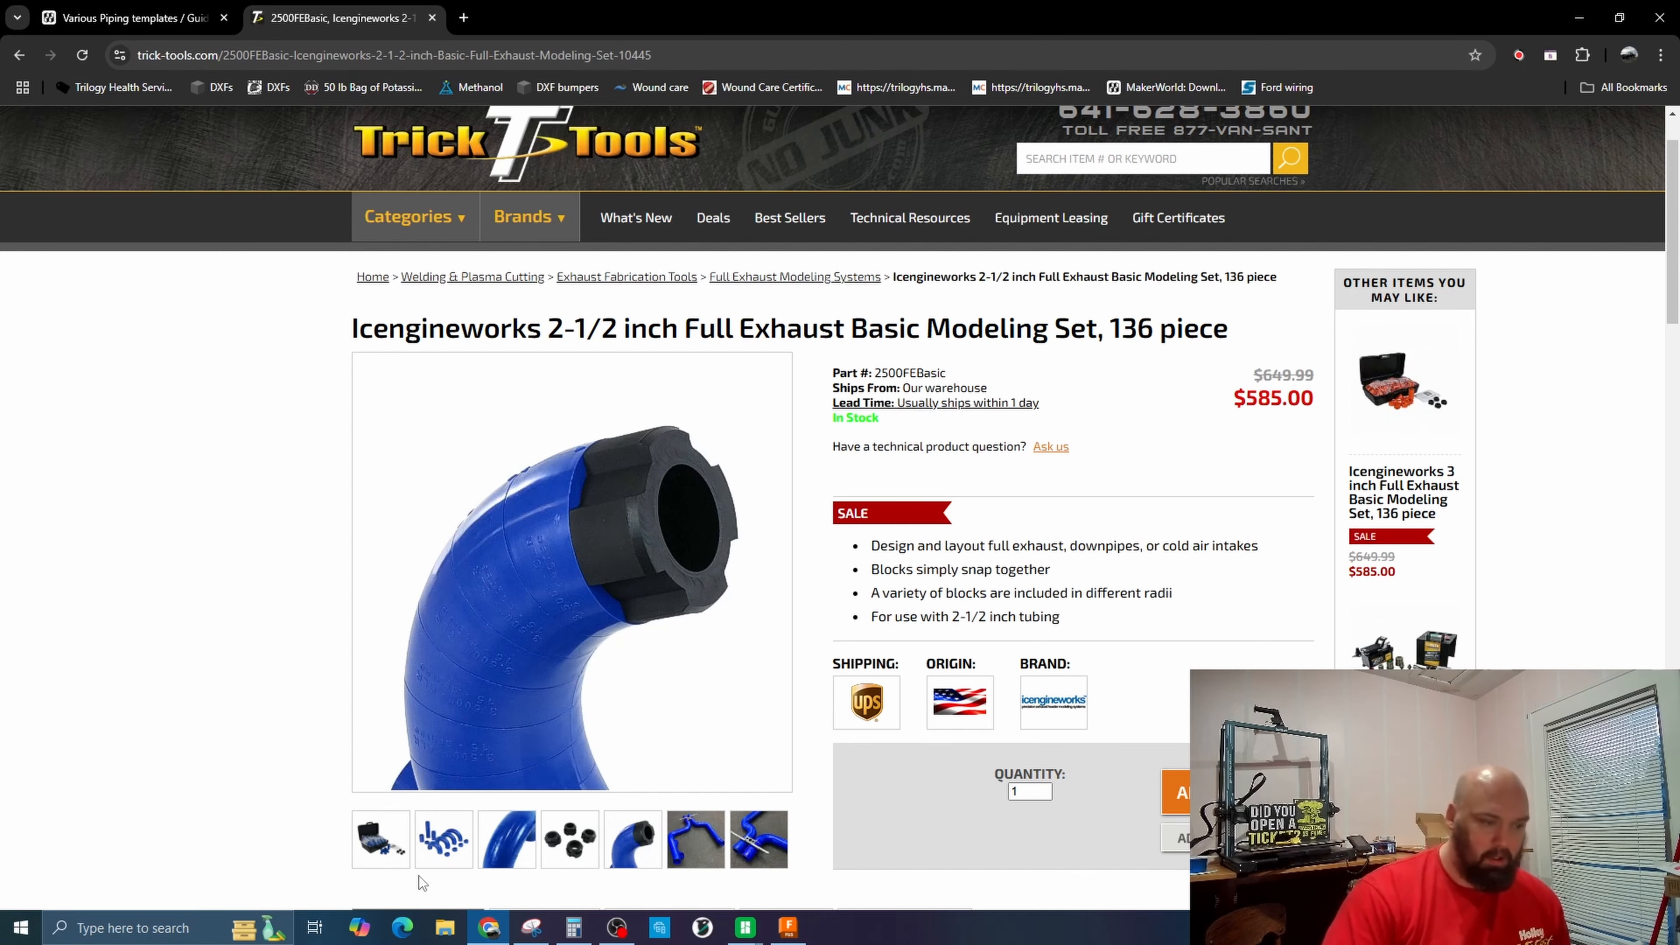
# View the block and assembled-pipe photos of the Icengineworks 2-1/2 inch modeling set and the assembled tube image of MakerWorld's Various Piping templates.
pyautogui.click(430, 852)
pyautogui.scroll(-1, 157, 645)
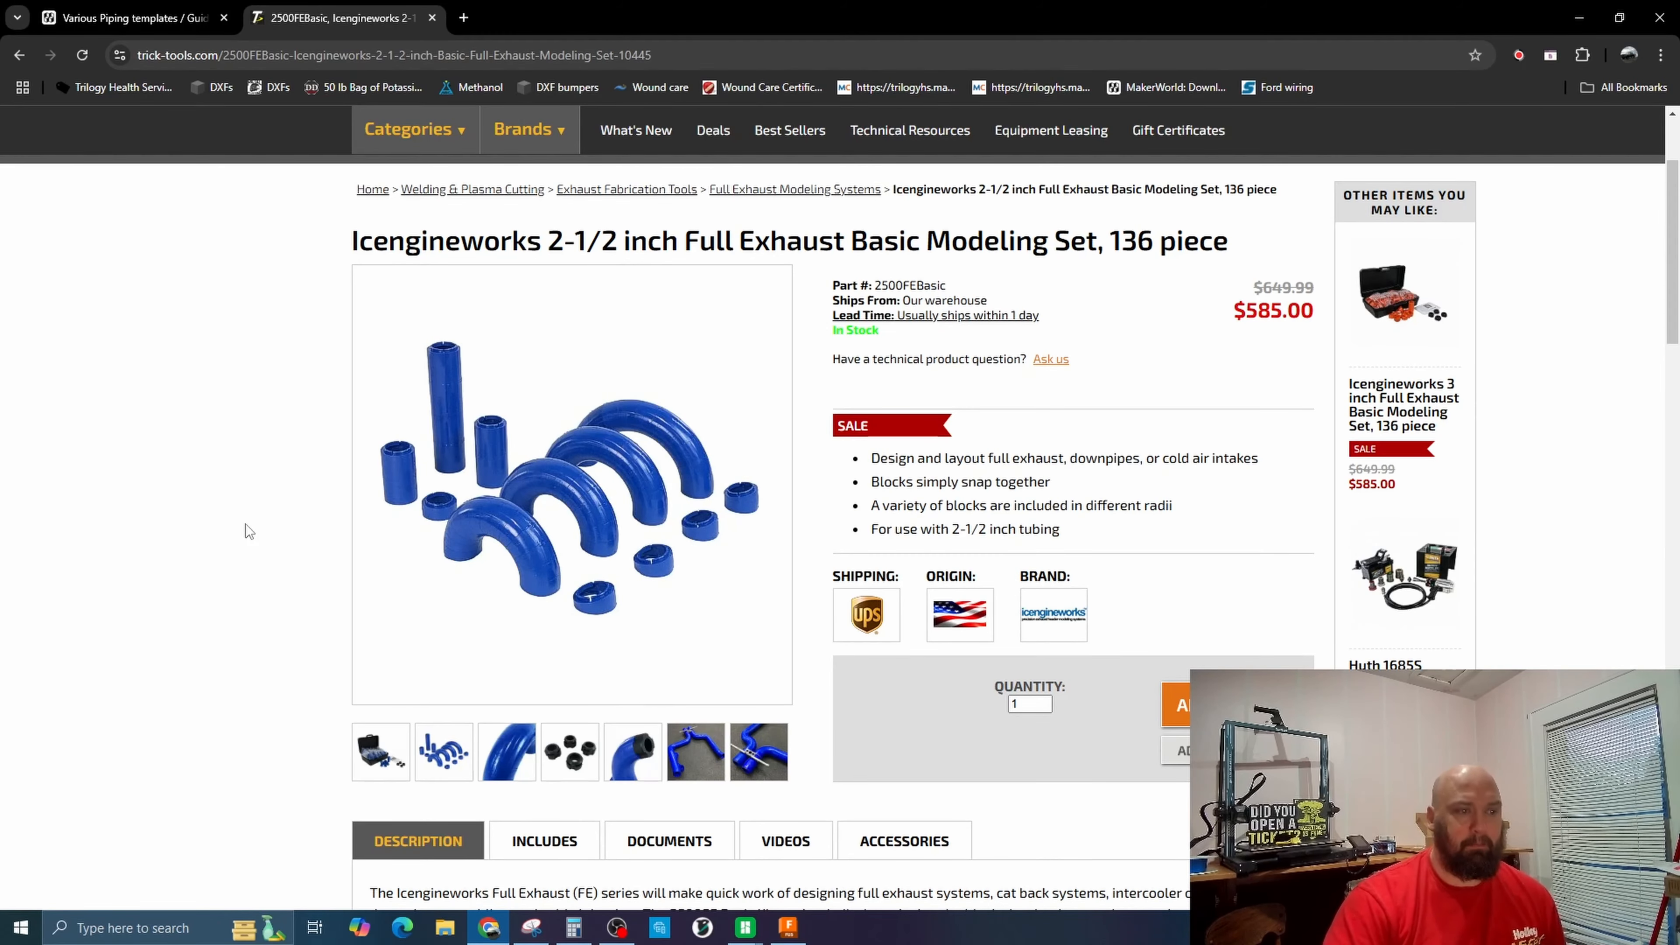
pyautogui.click(696, 754)
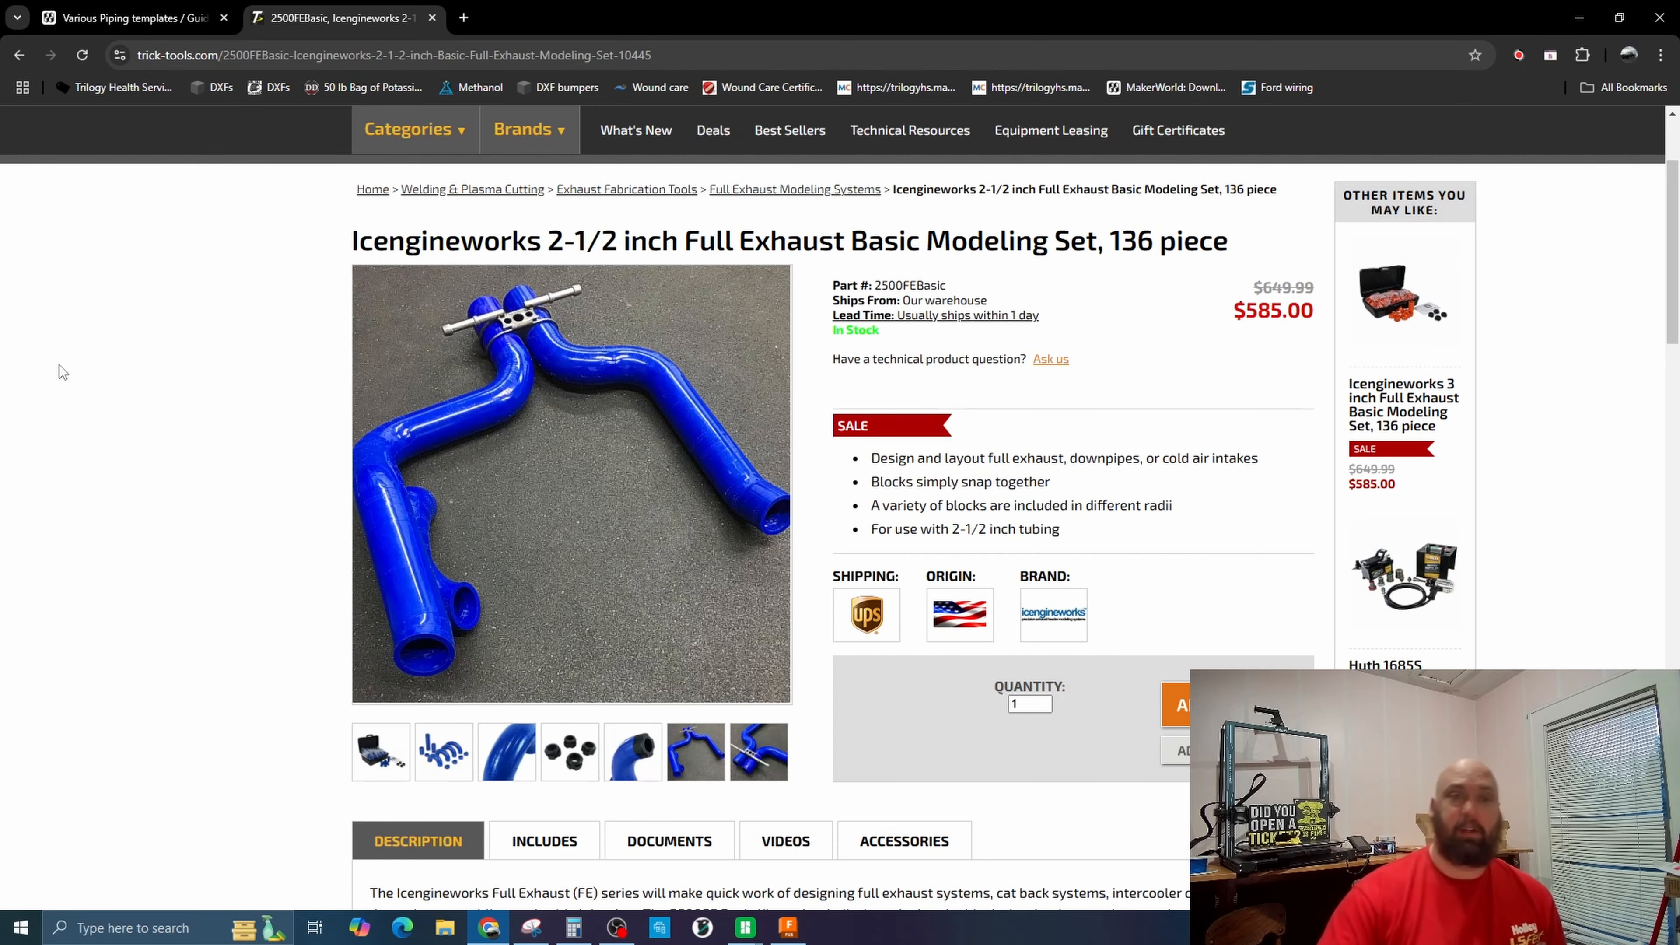
pyautogui.click(151, 18)
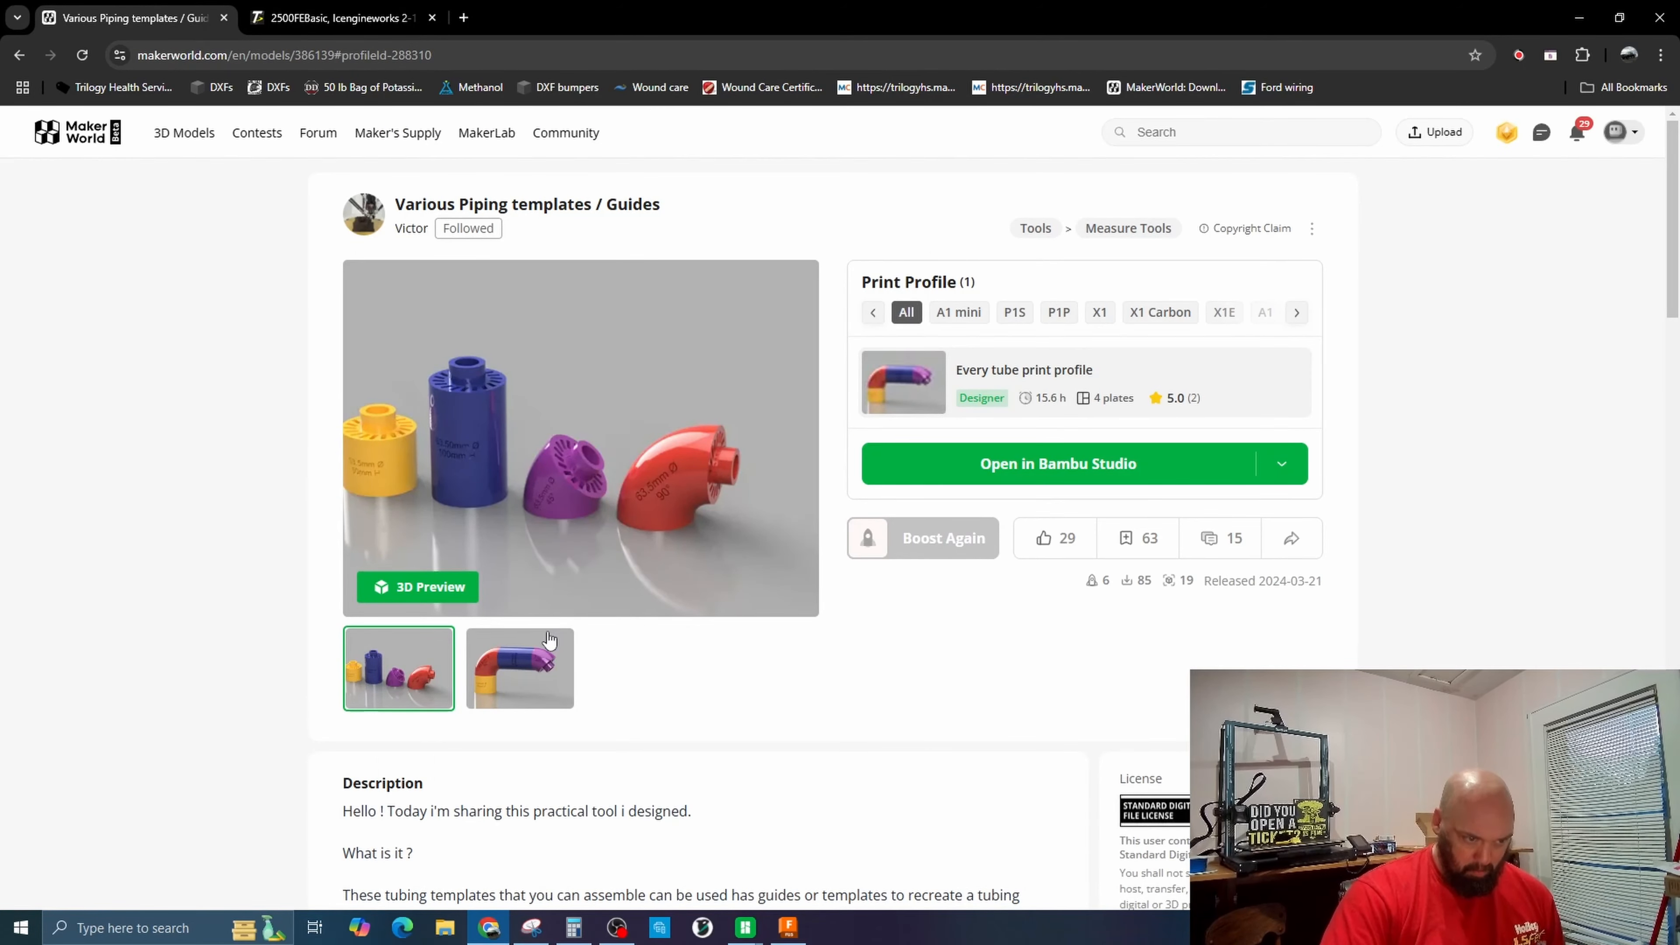
pyautogui.click(521, 681)
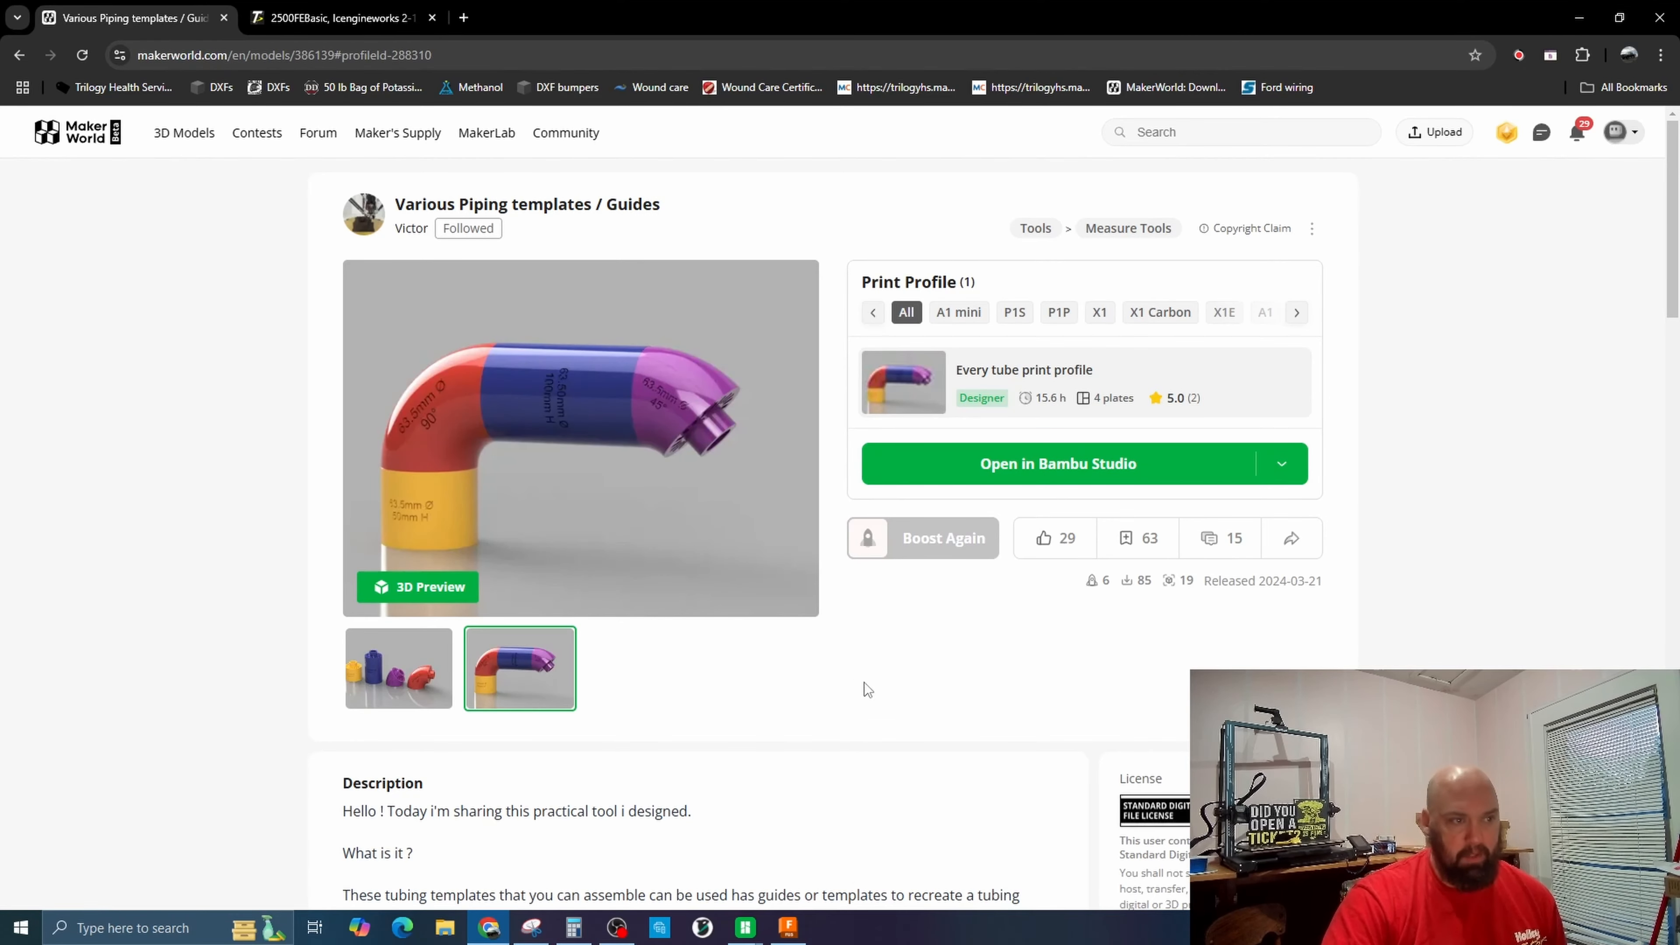
# Switch to the empty untitled design in Autodesk Fusion.
pyautogui.click(788, 927)
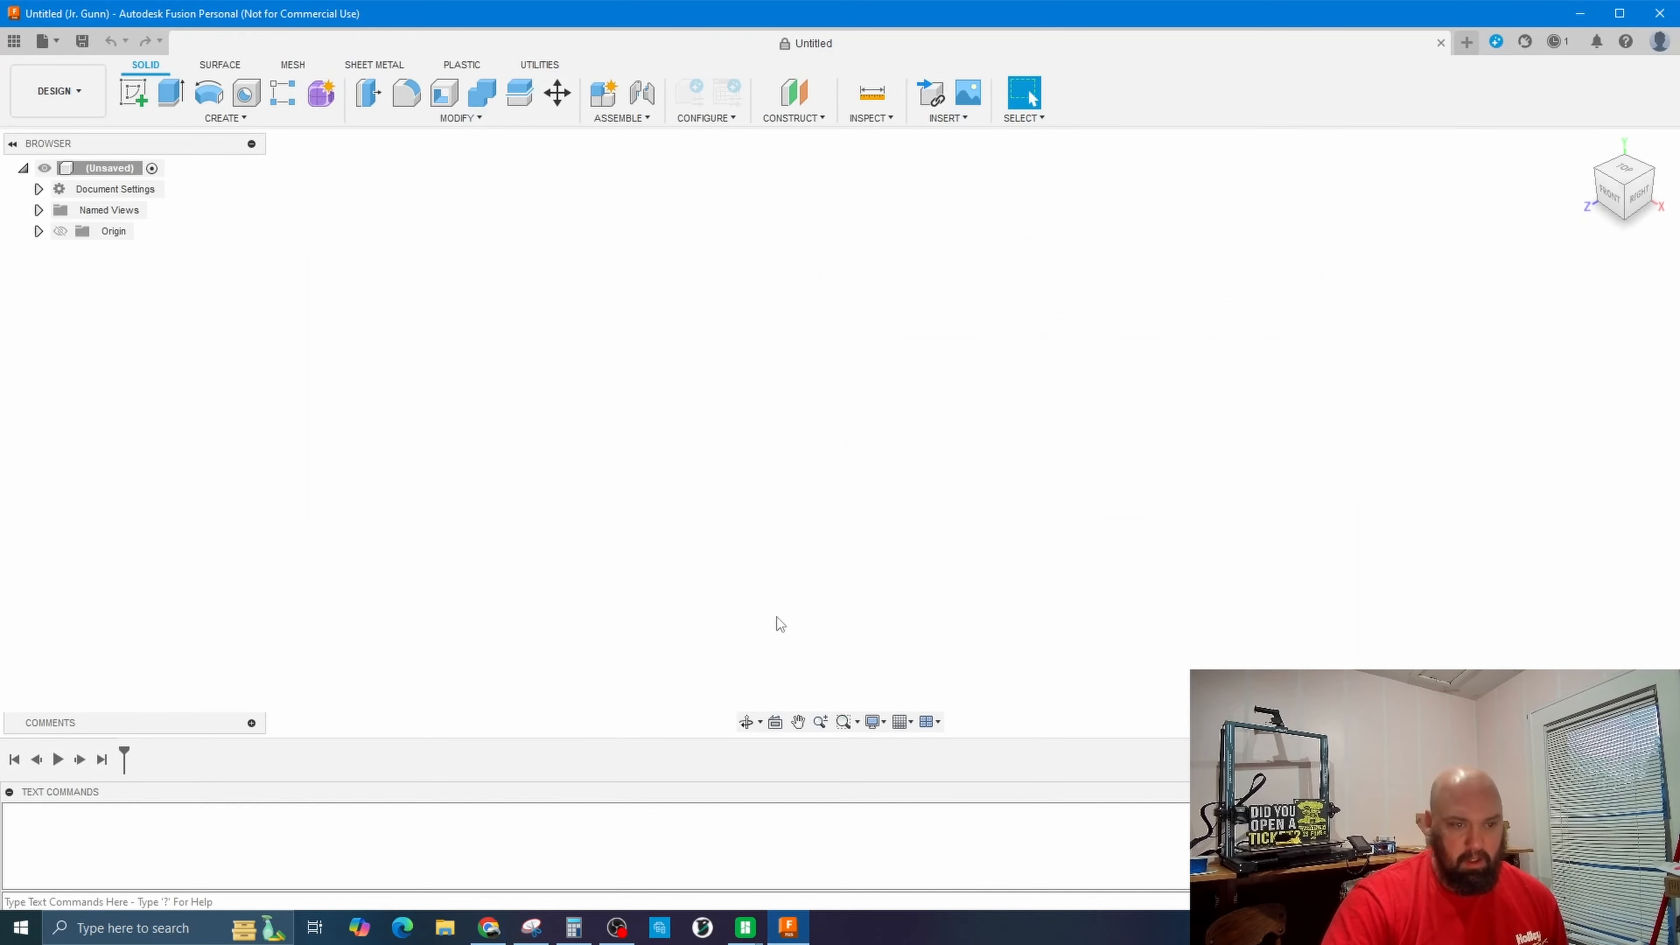
pyautogui.click(133, 94)
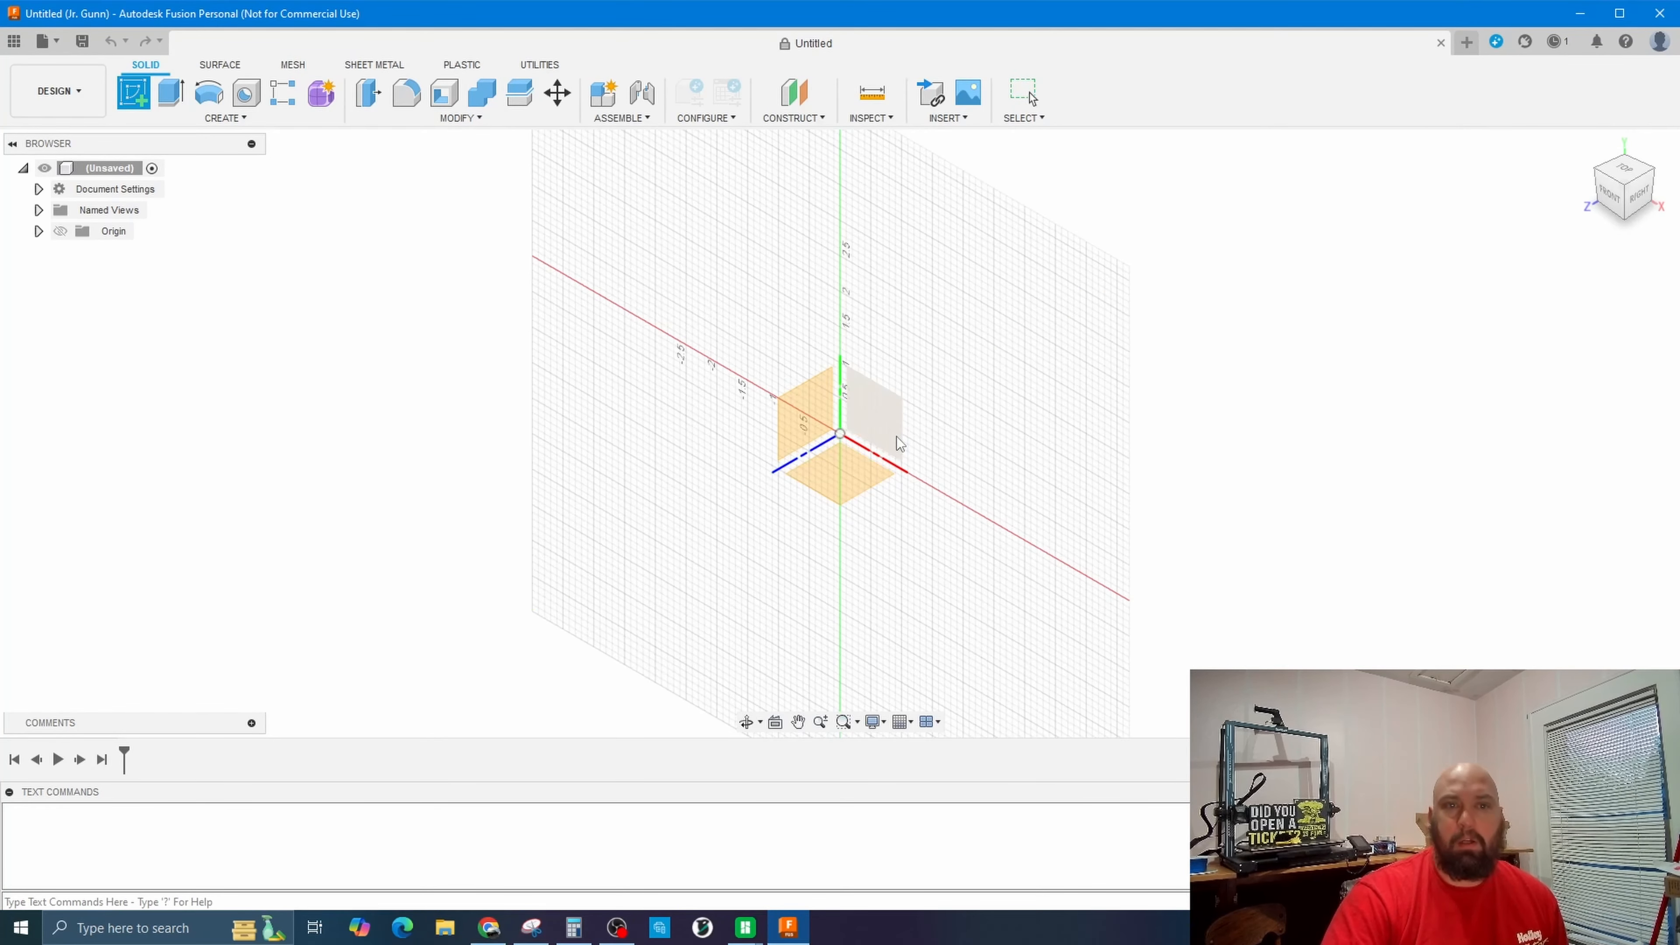
pyautogui.press('Escape')
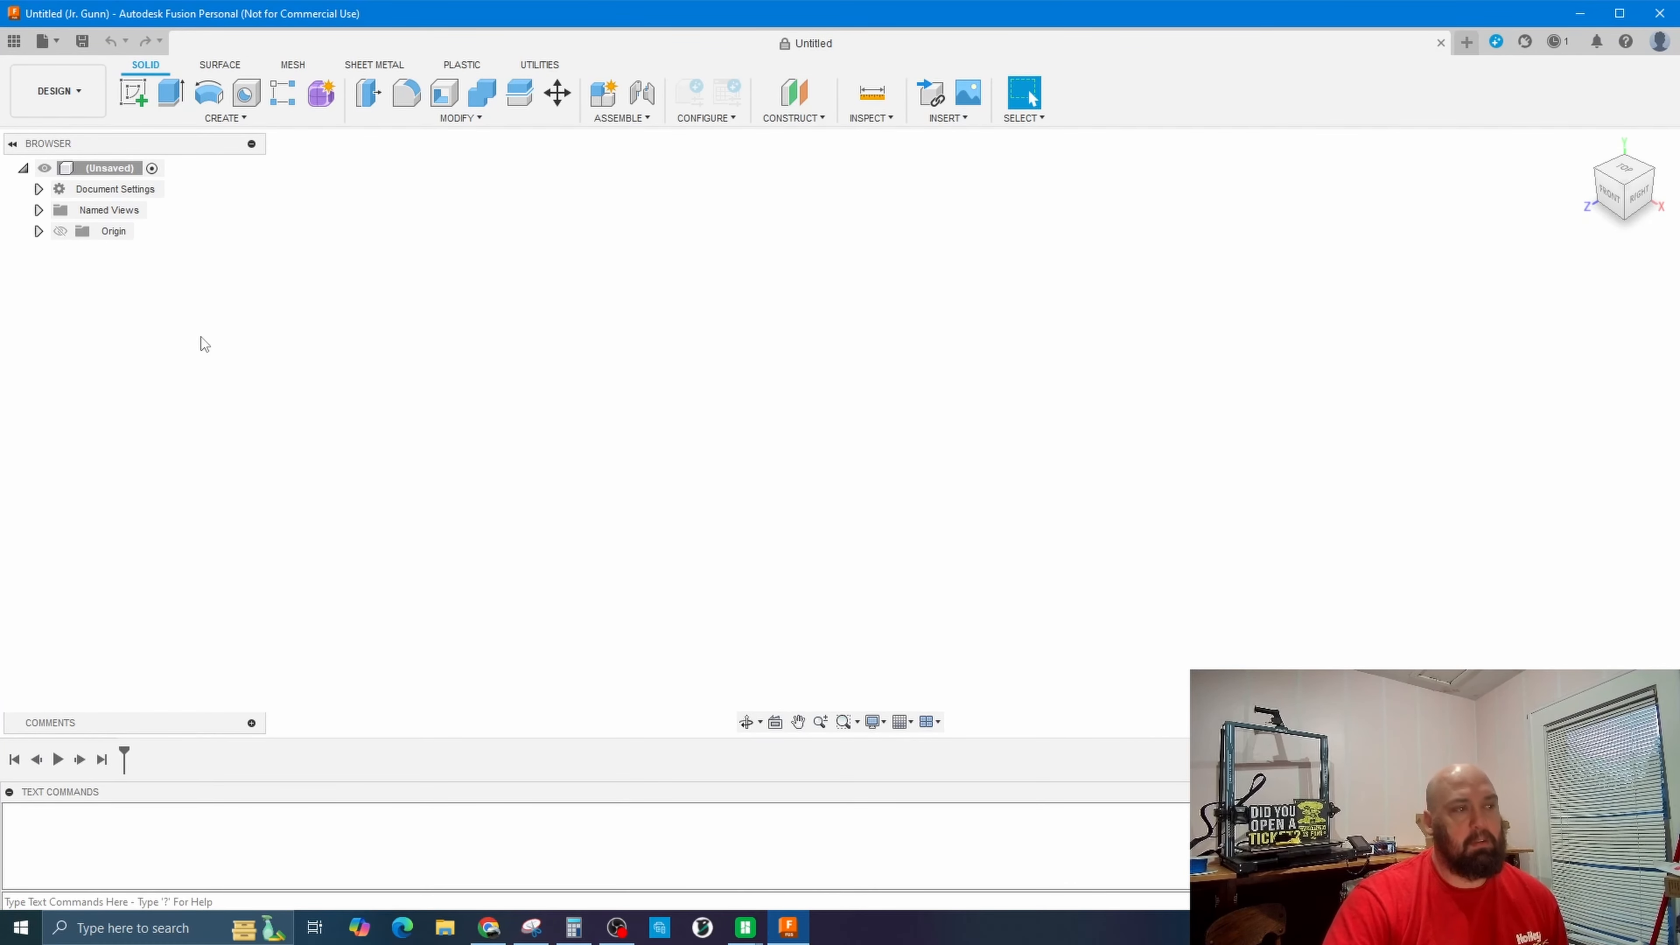
pyautogui.click(134, 93)
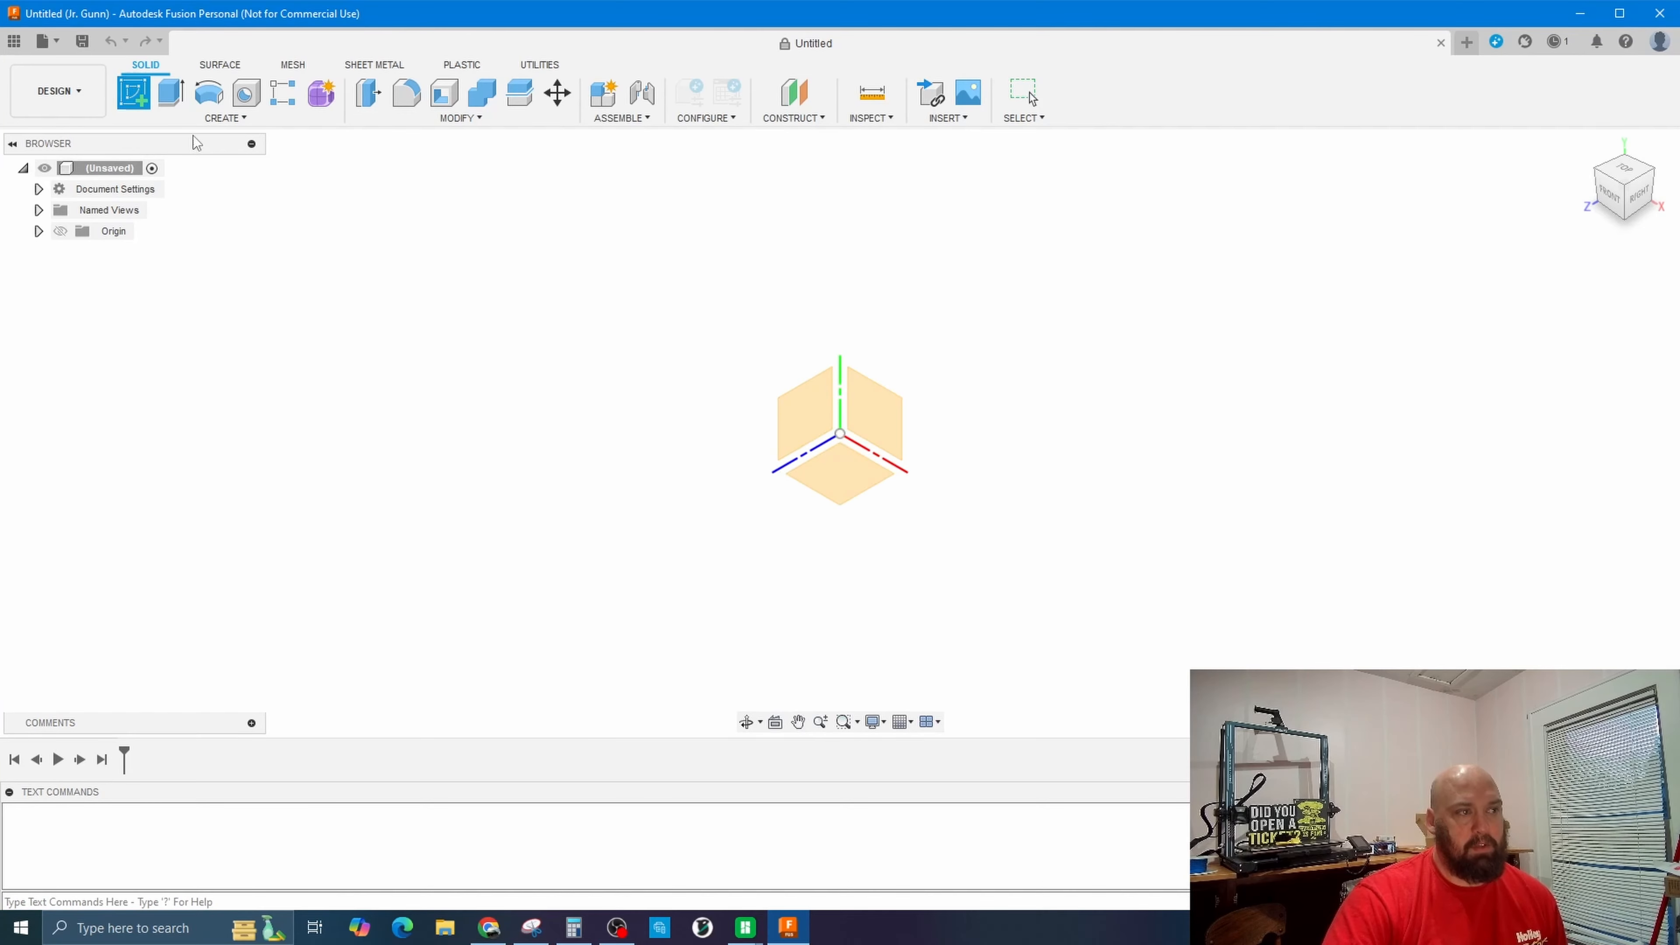
pyautogui.click(793, 436)
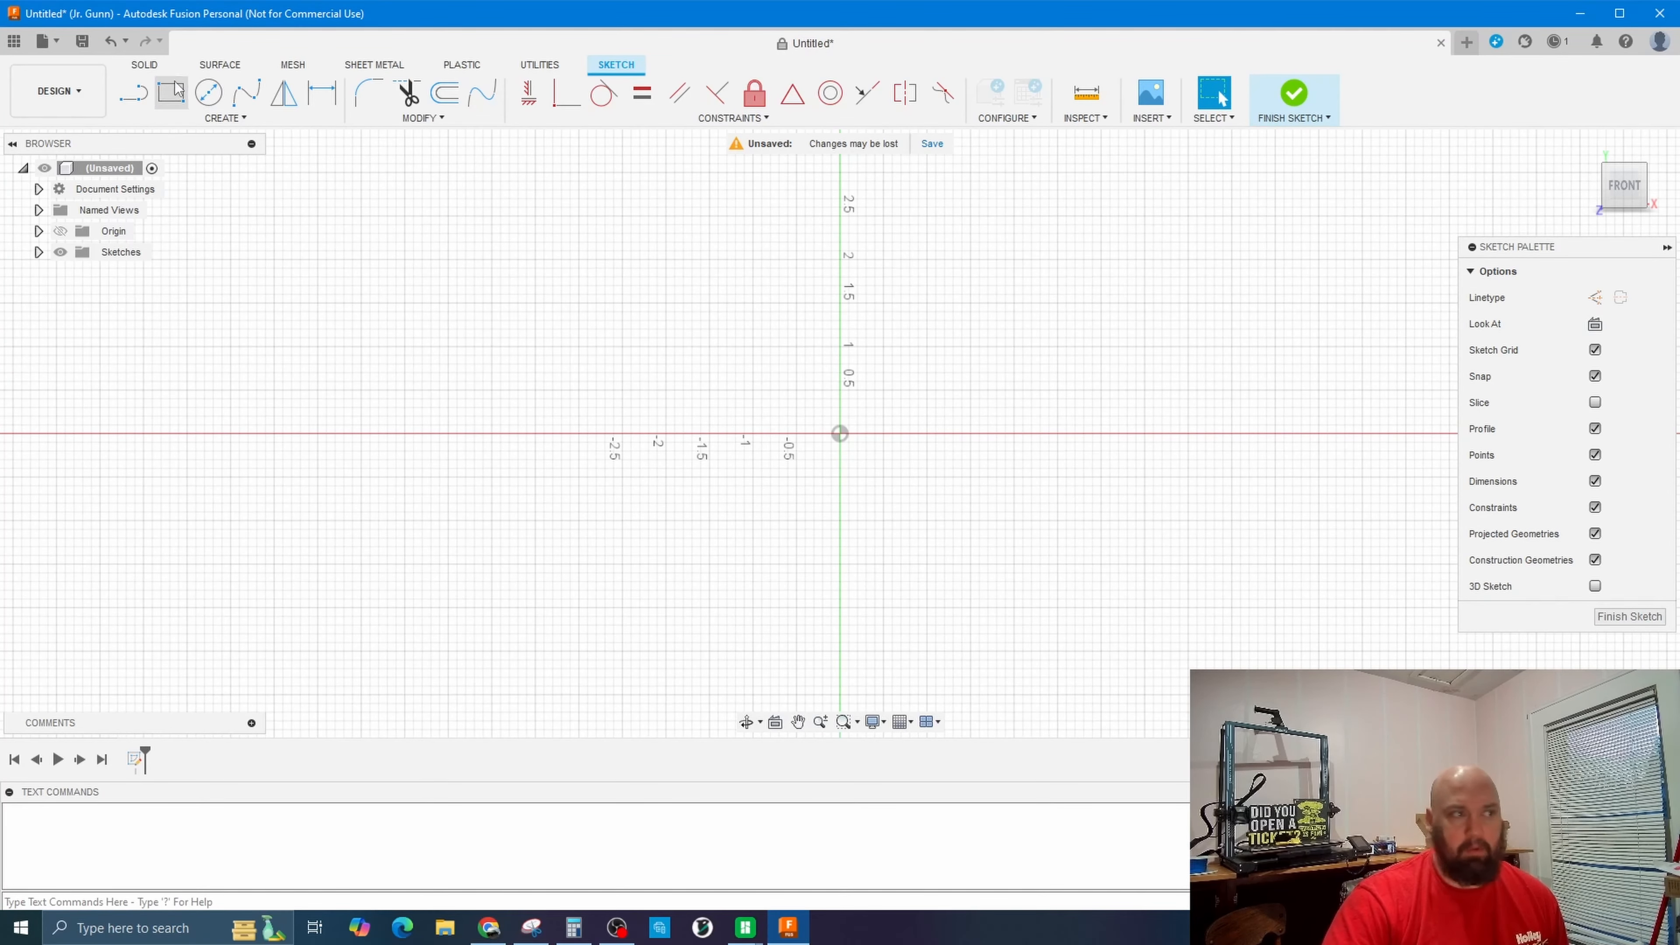
pyautogui.click(109, 41)
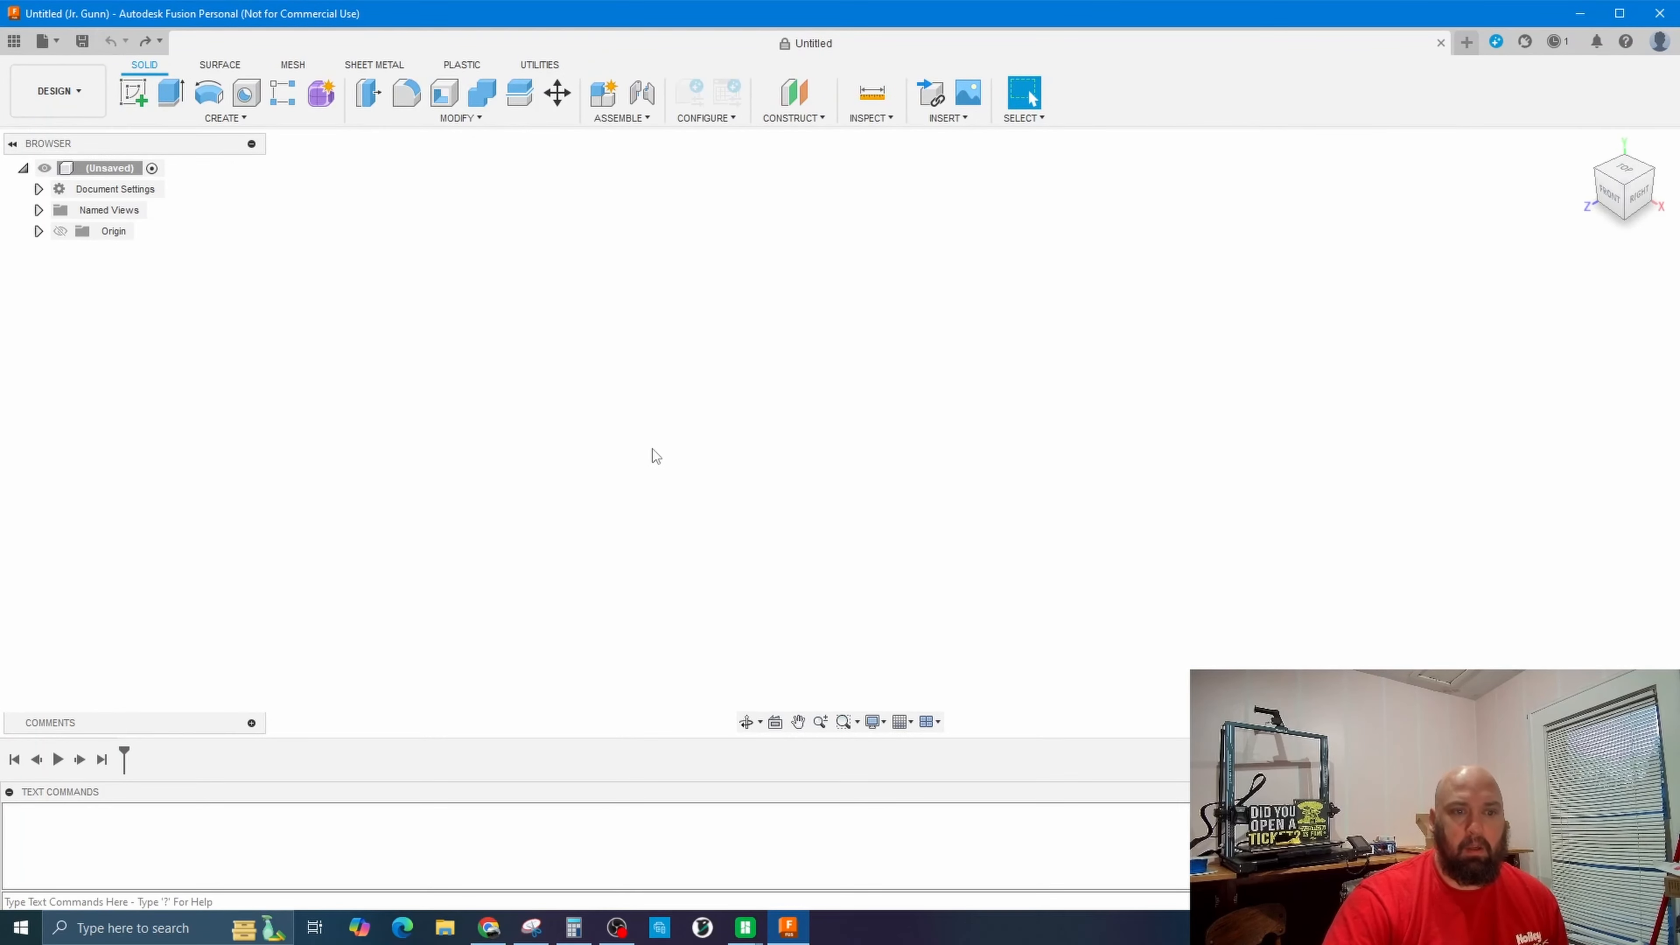
# Start a sketch on the vertical front plane and draw a 2.5 in diameter circle centred on the origin.
pyautogui.click(134, 94)
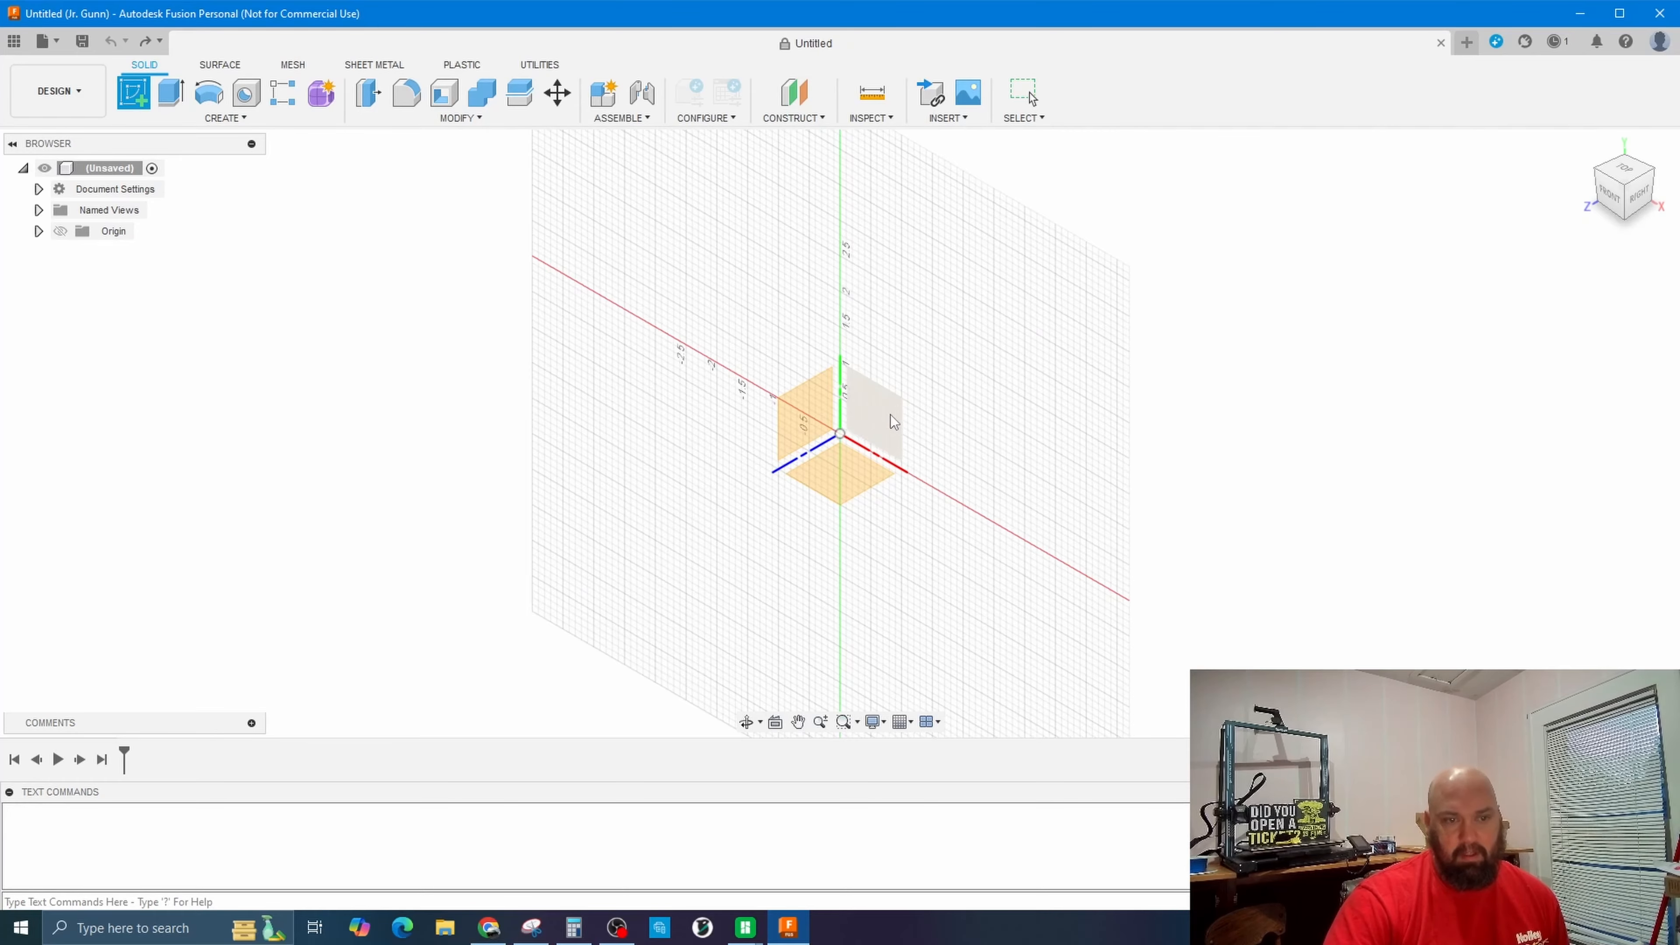
pyautogui.click(889, 419)
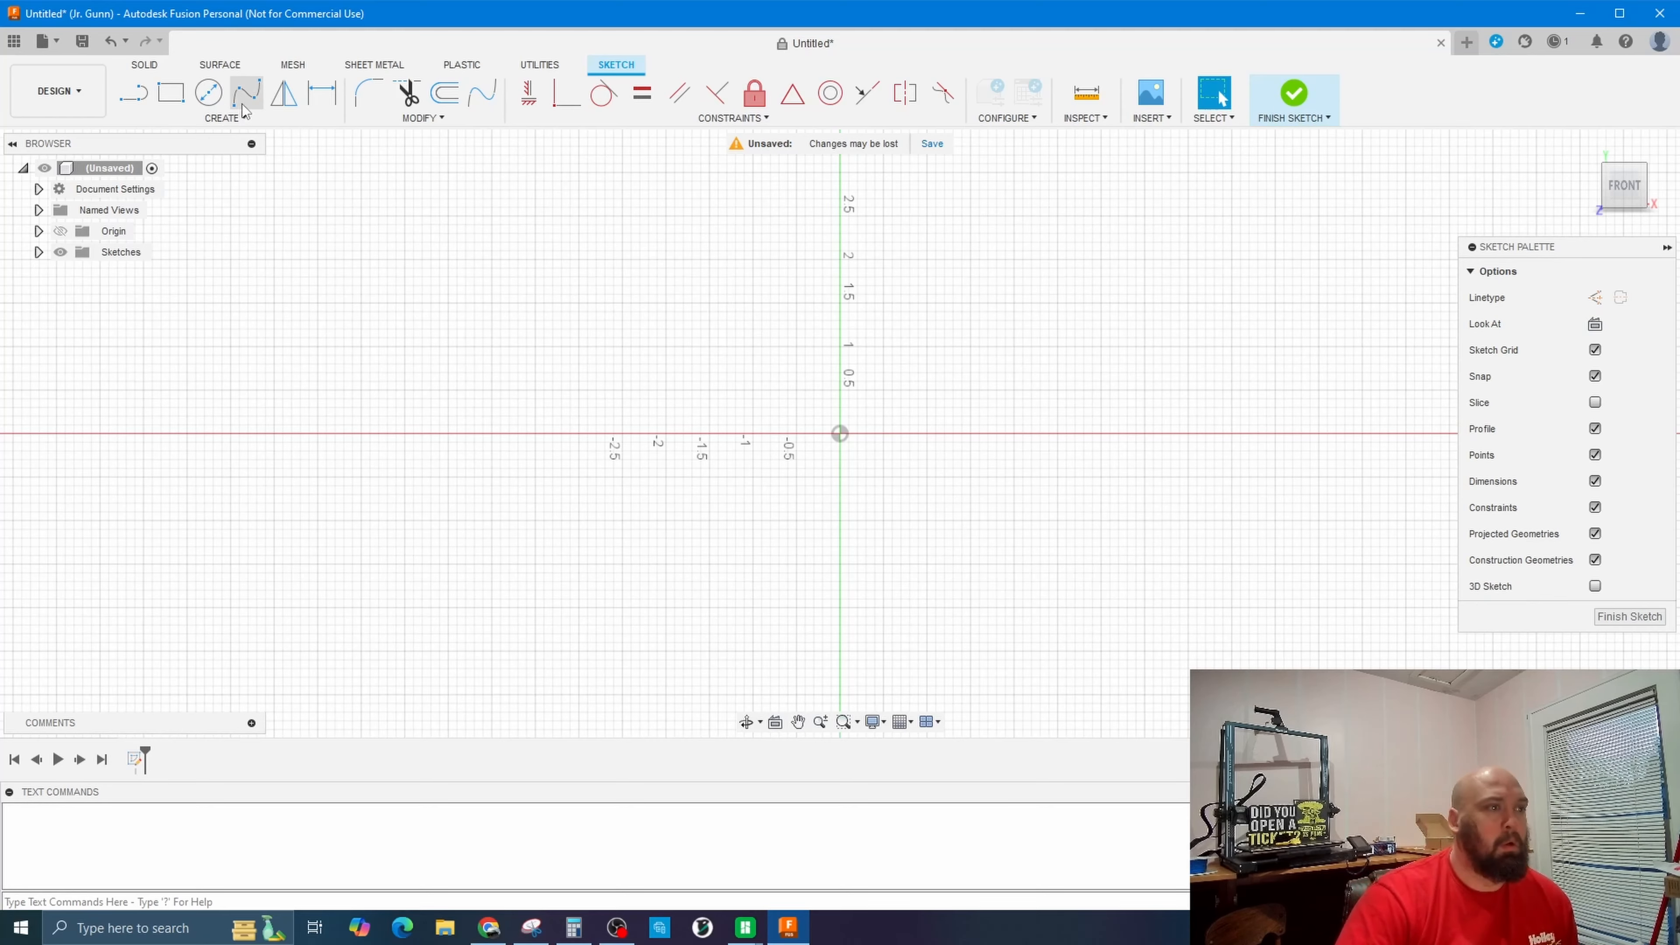
pyautogui.click(208, 92)
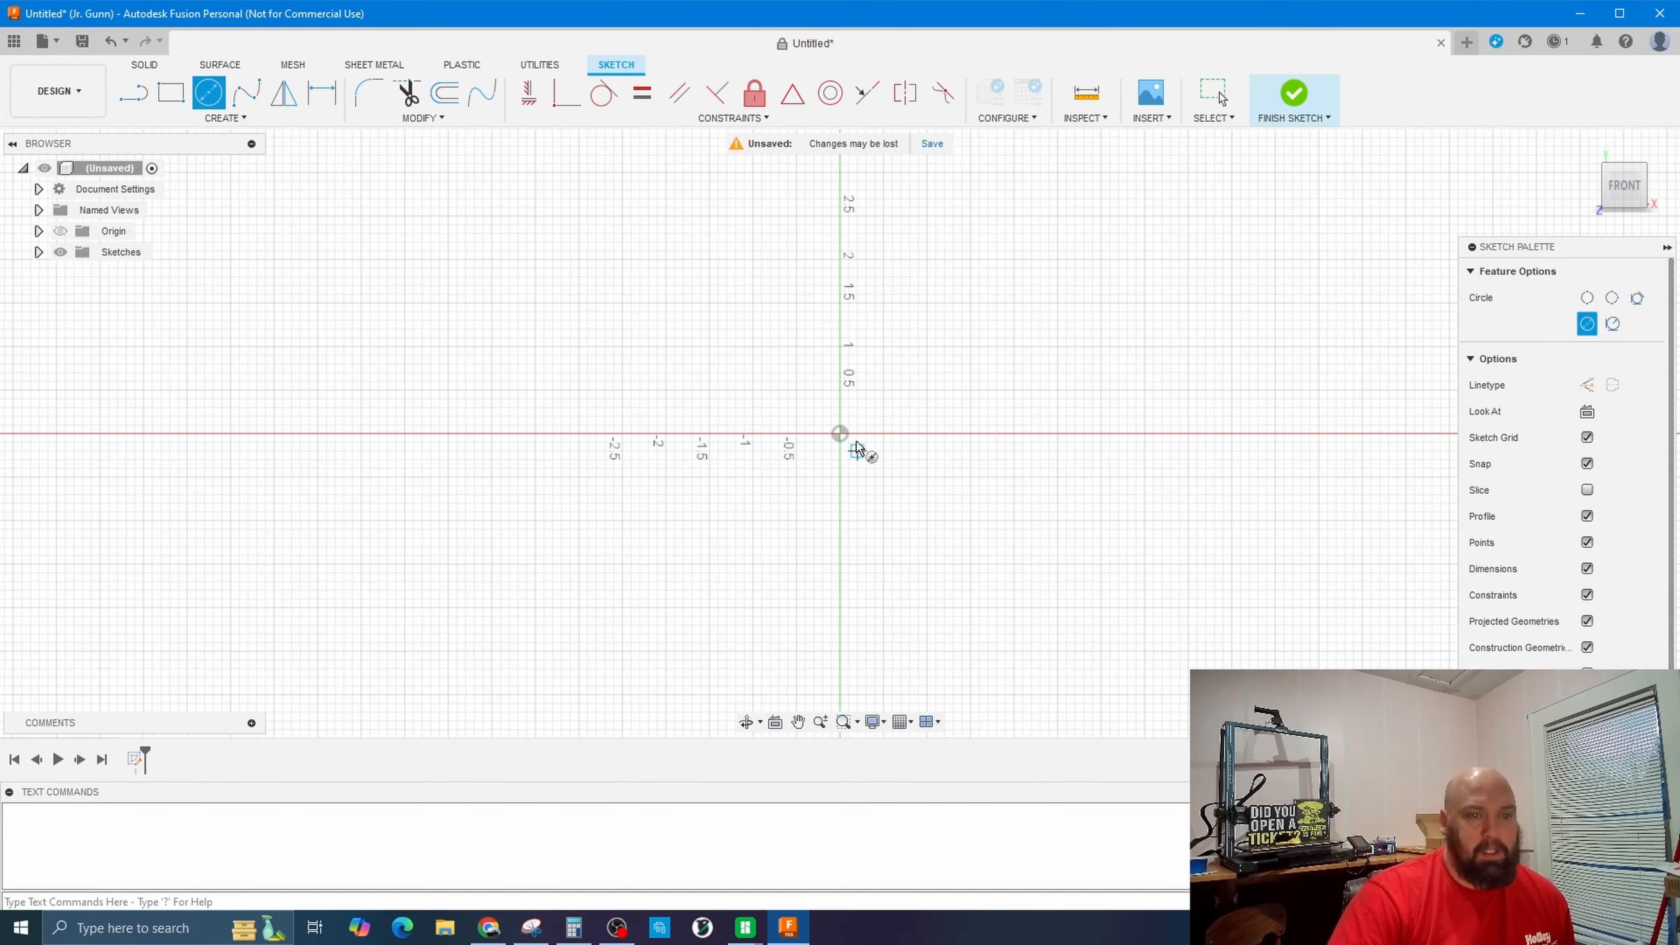
pyautogui.click(841, 434)
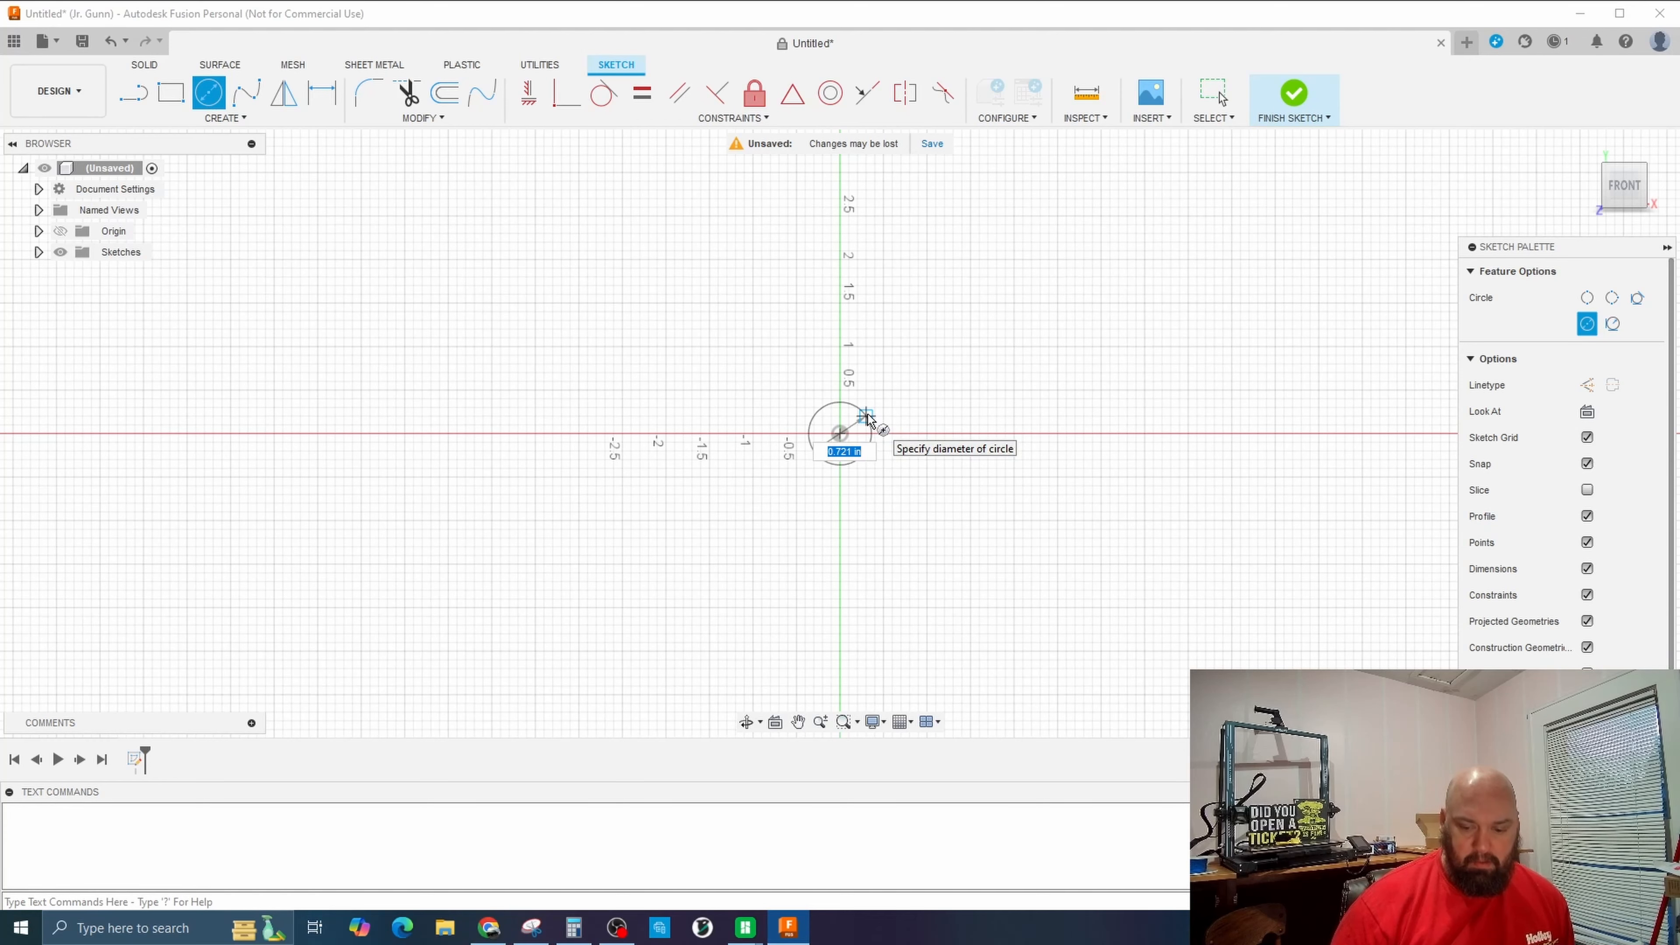
pyautogui.write('2.56')
pyautogui.press('BackSpace')
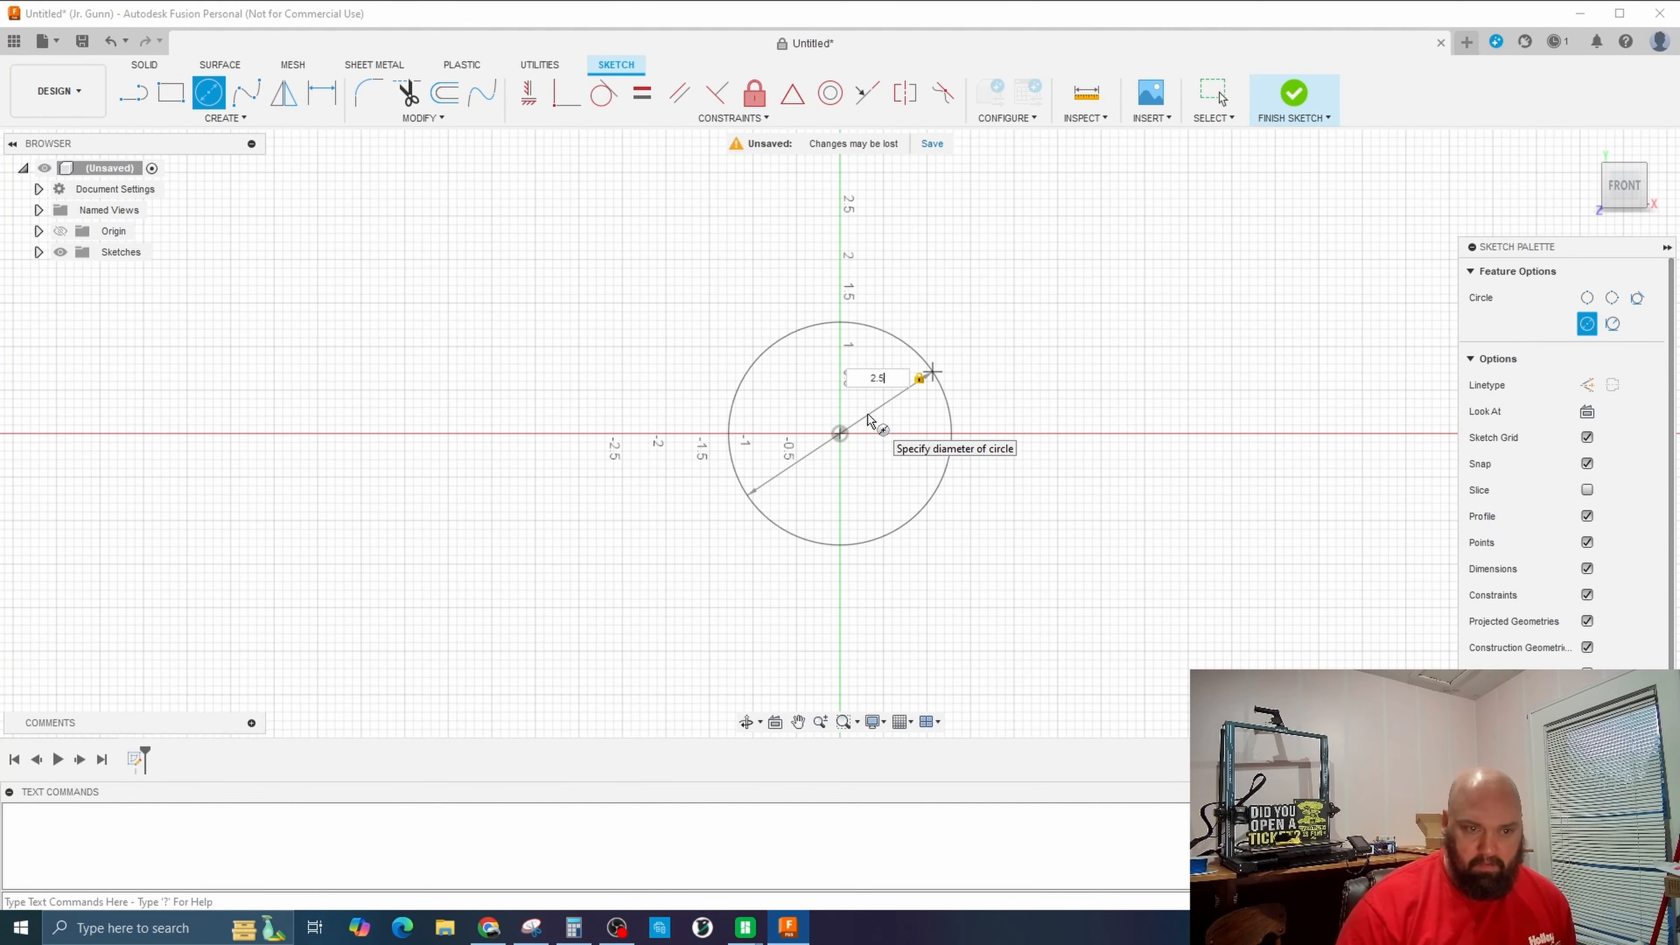
pyautogui.press('Return')
pyautogui.press('Escape')
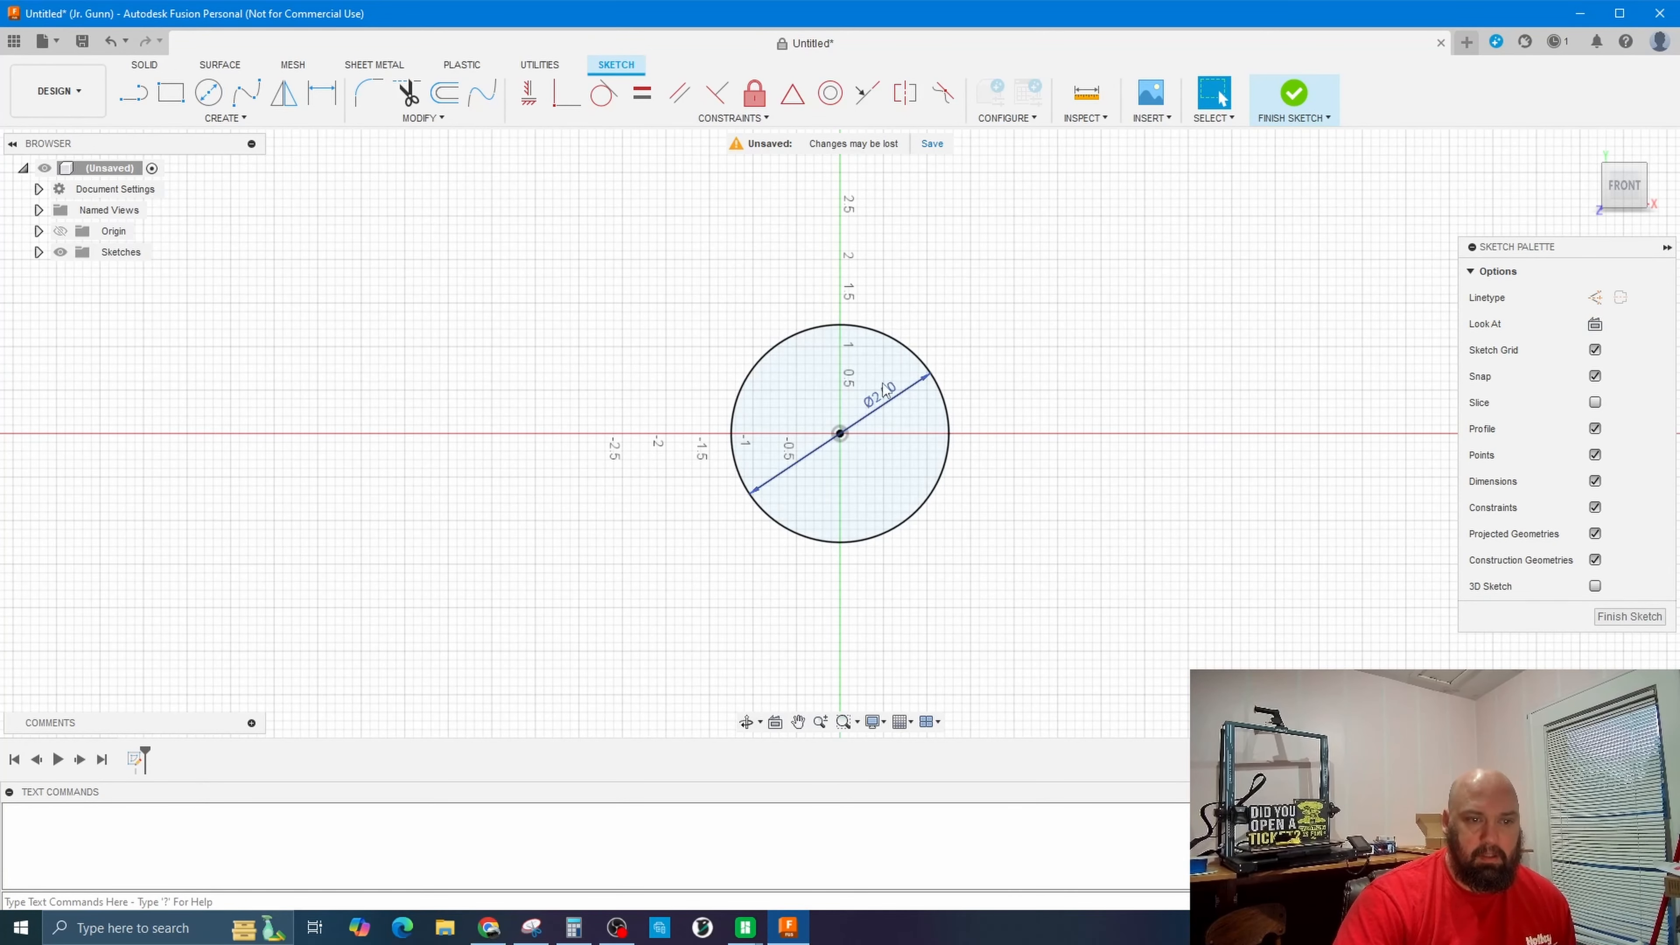
# Add a concentric 0.75 in diameter circle at the origin inside the 2.5 in circle.
pyautogui.click(209, 94)
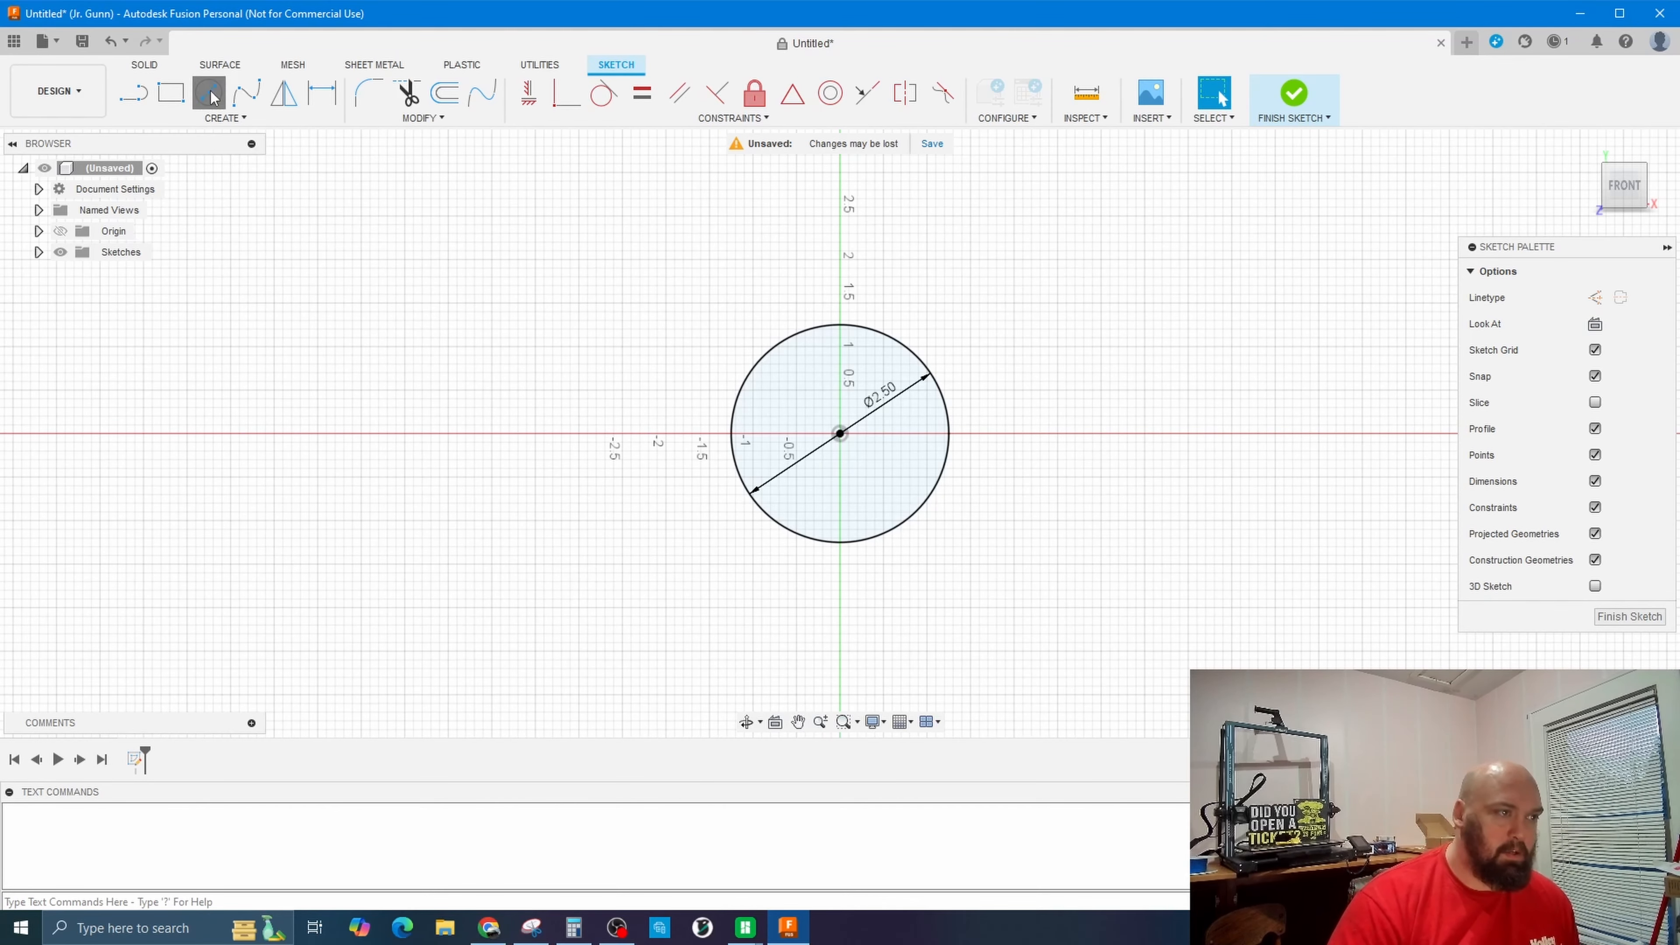
pyautogui.click(840, 433)
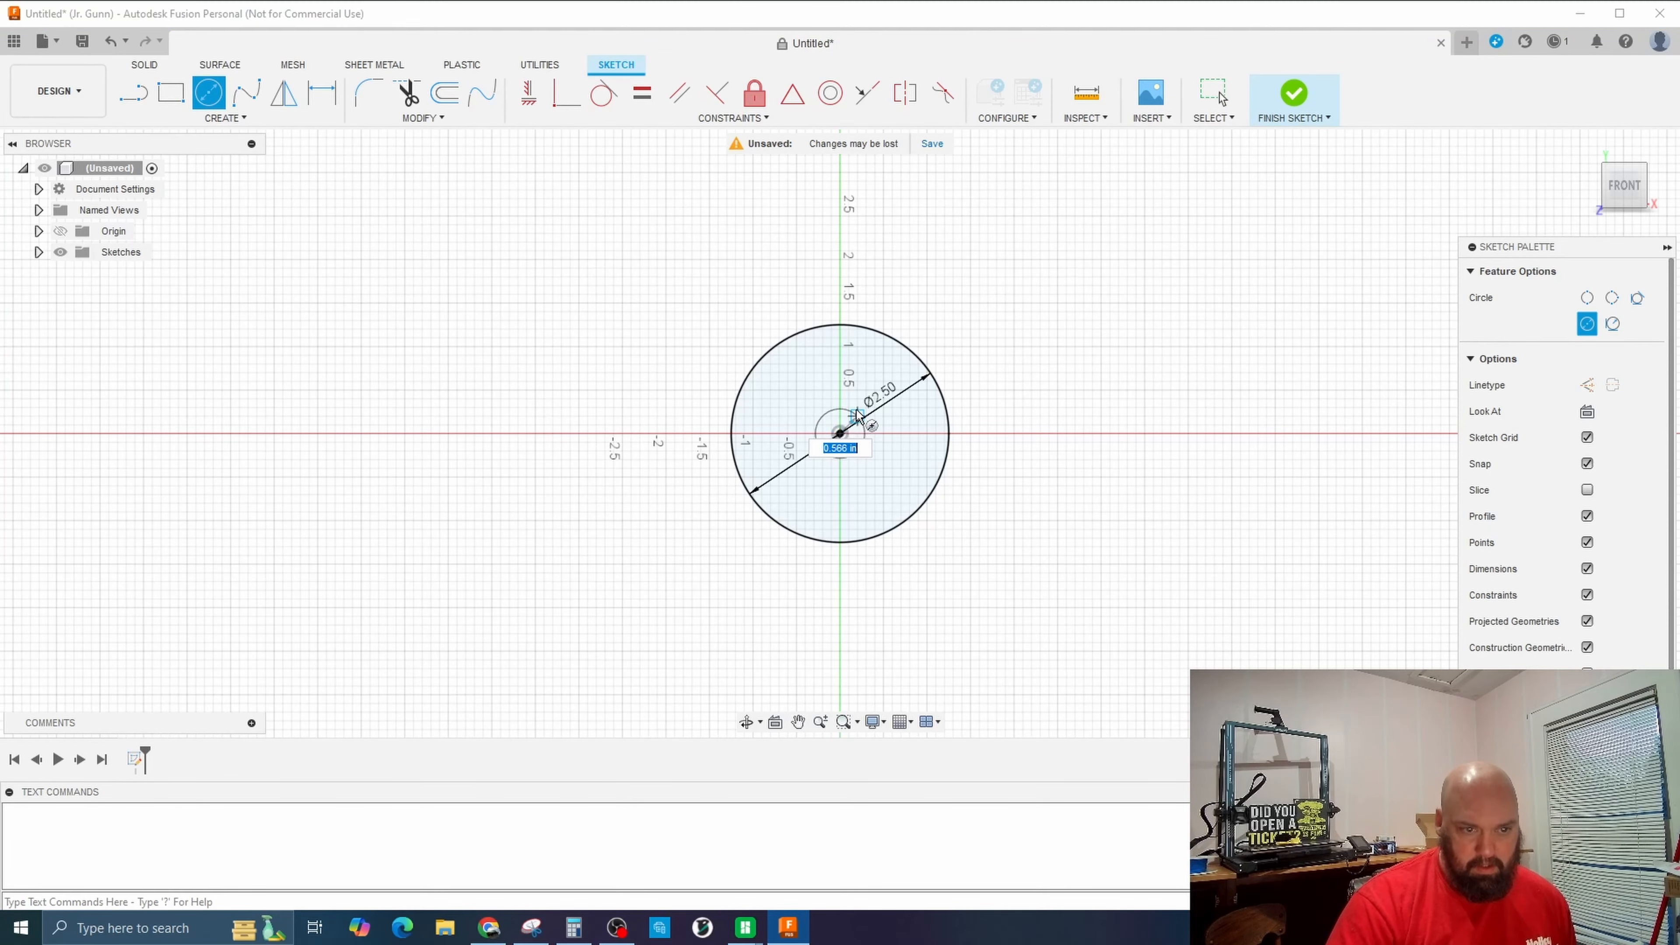
pyautogui.press('BackSpace')
pyautogui.write('.7')
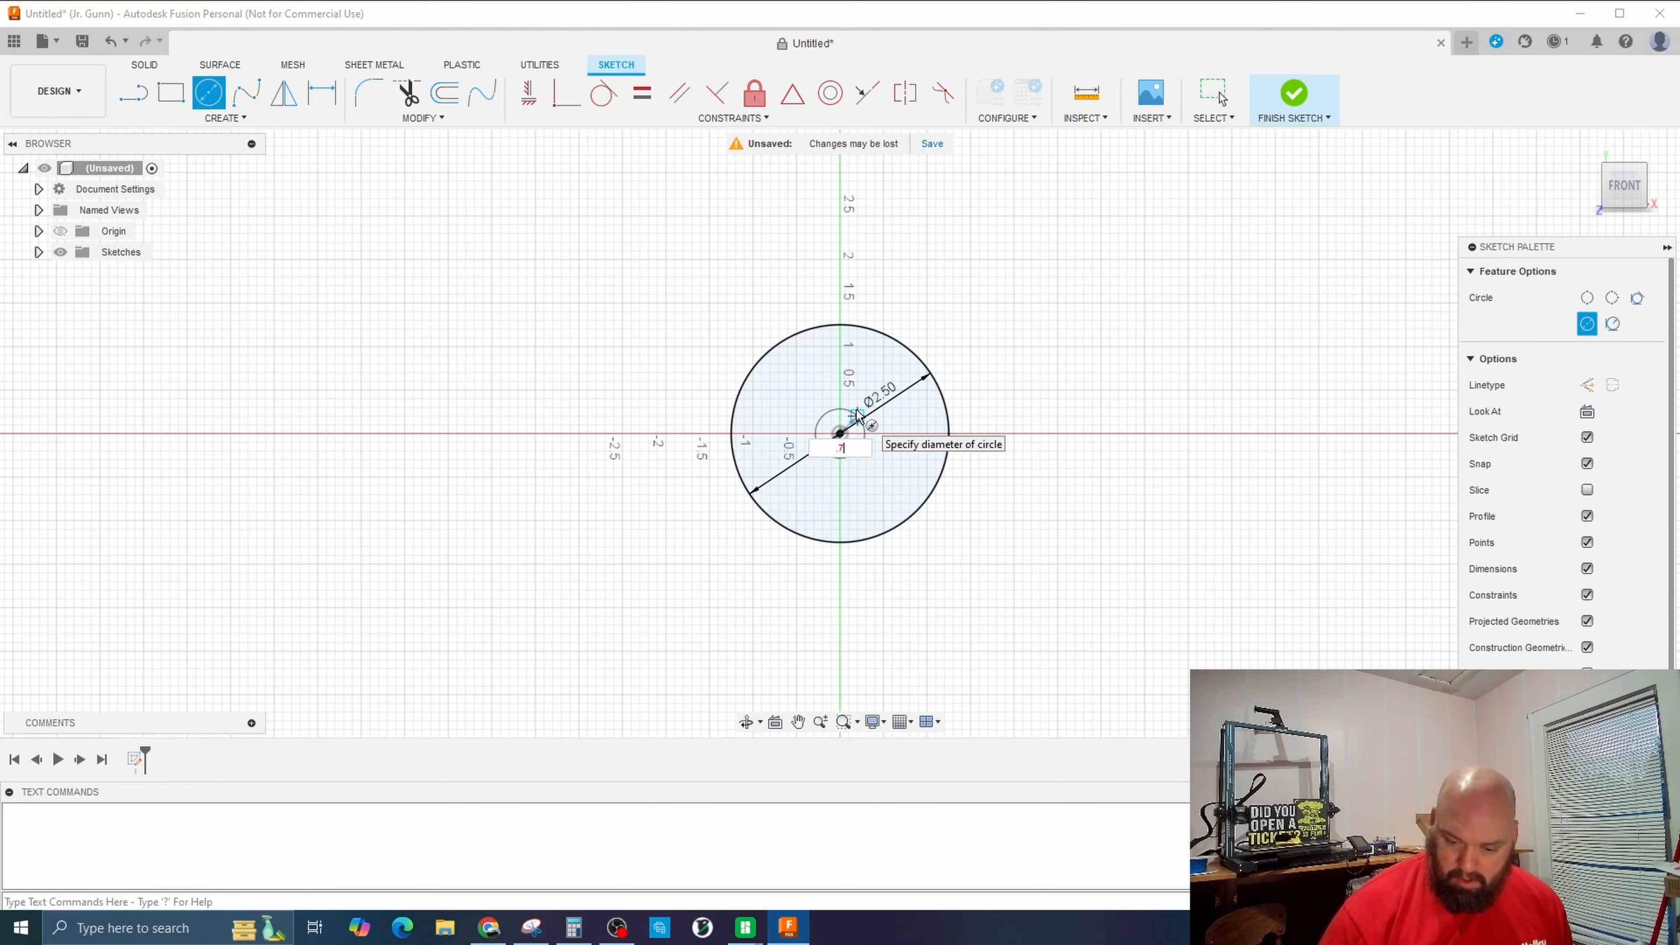
pyautogui.write('5')
pyautogui.press('Return')
pyautogui.press('Escape')
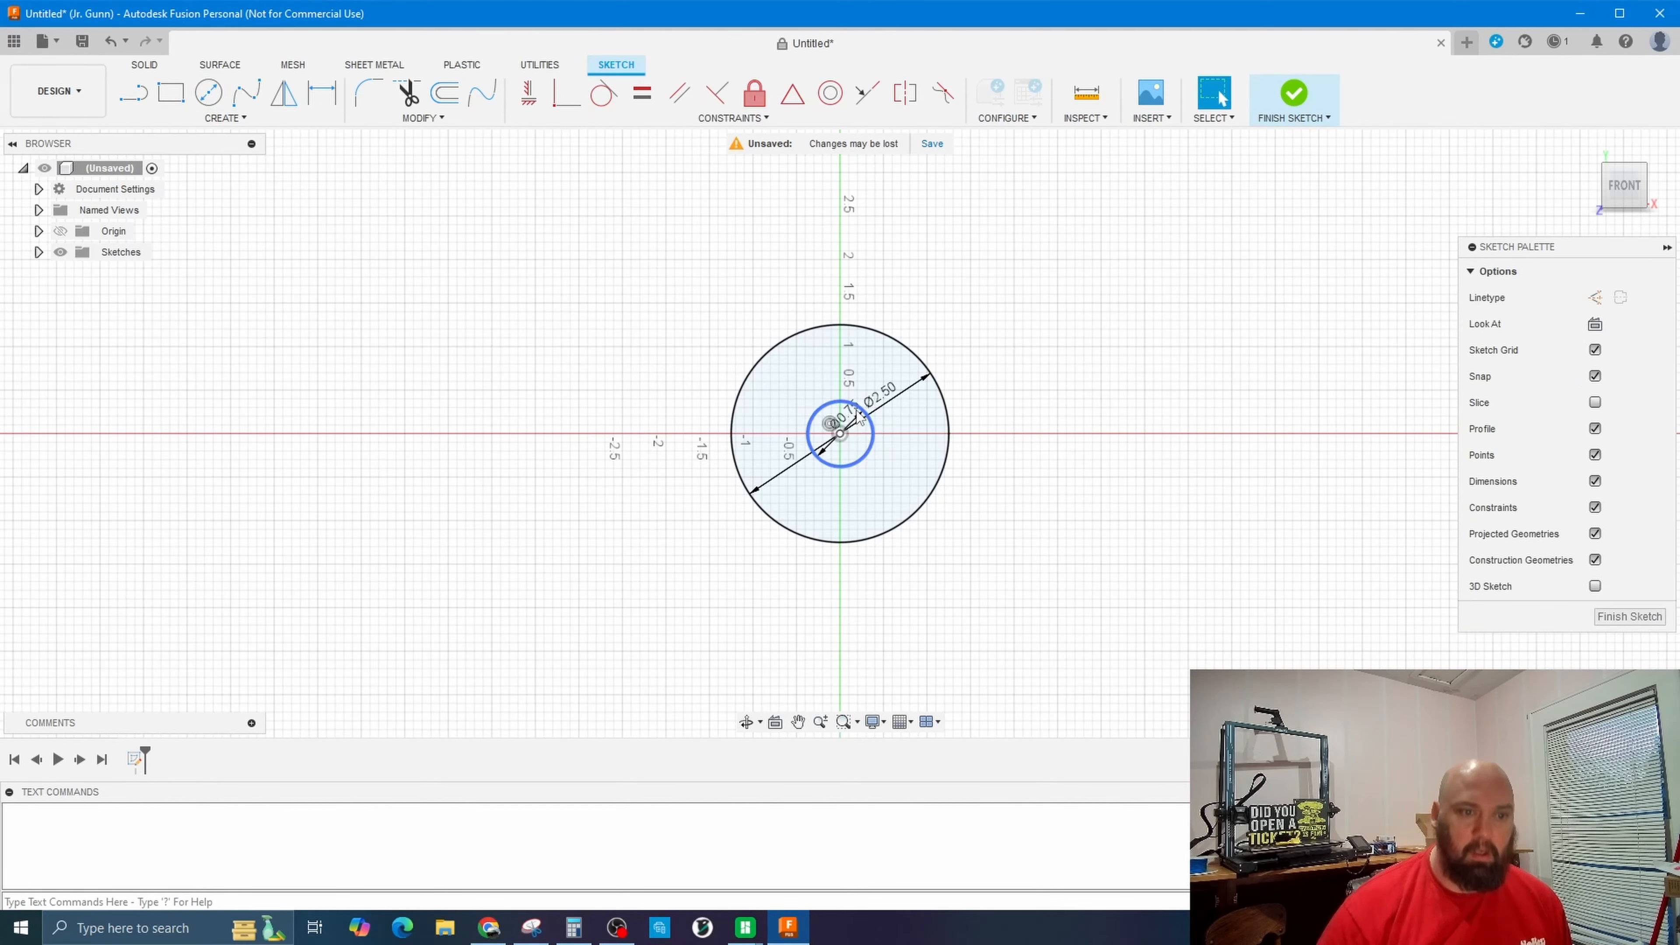
# Extrude the ring profile between the two circles 3 in toward the front as a new body.
pyautogui.click(855, 359)
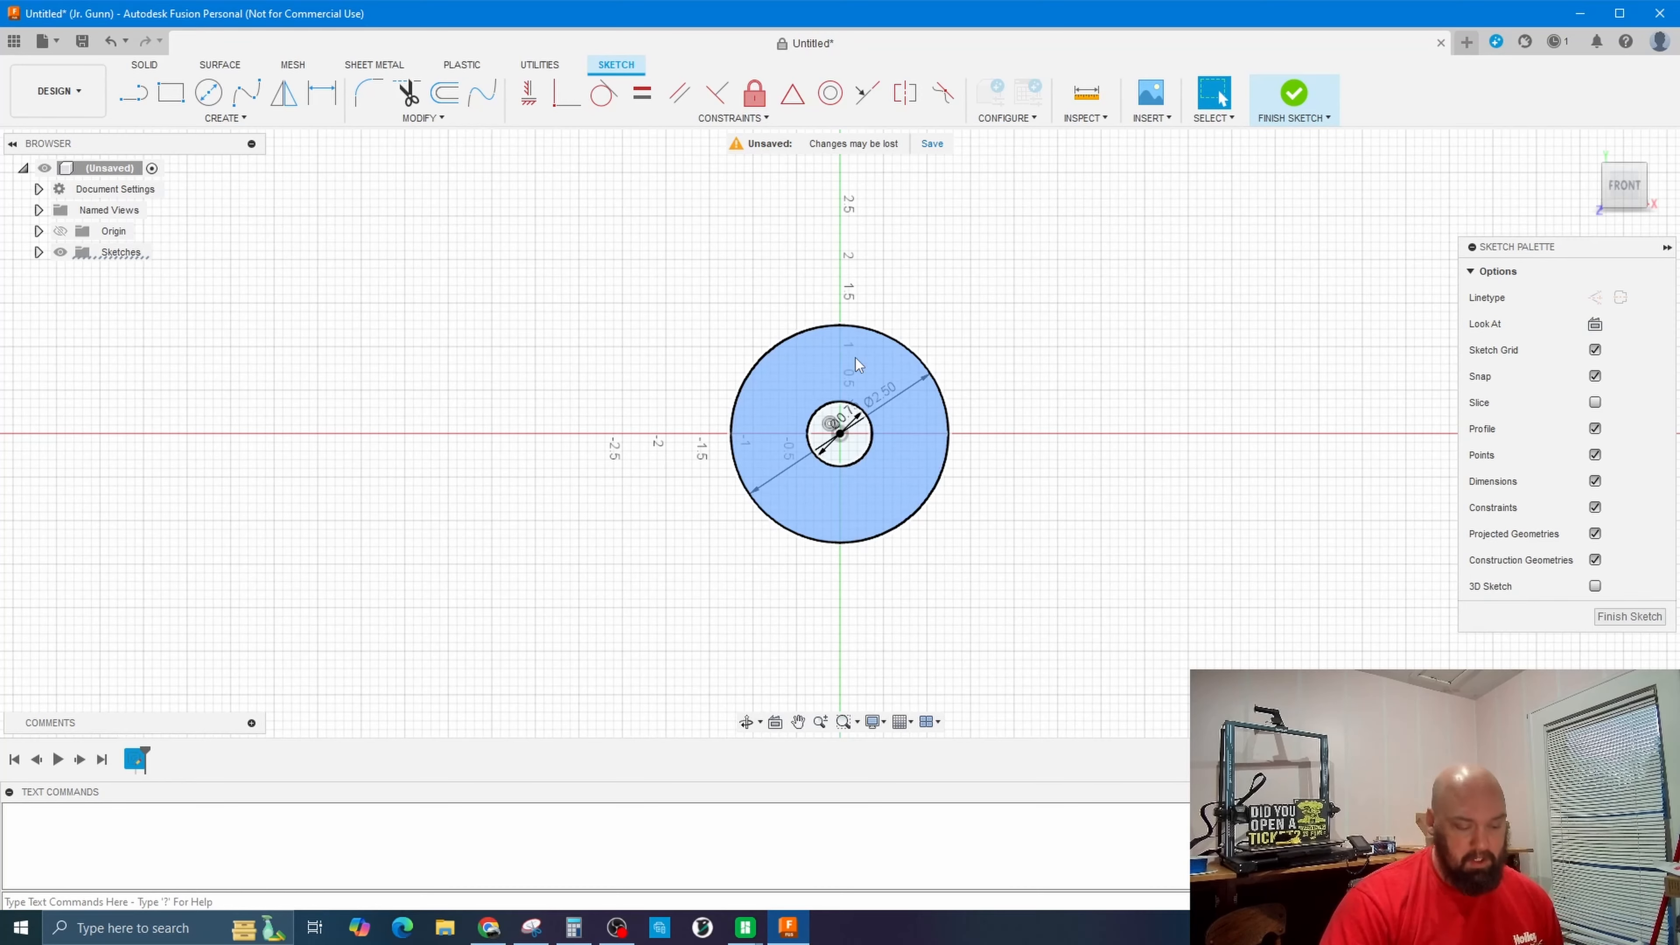
pyautogui.click(1147, 388)
pyautogui.click(828, 379)
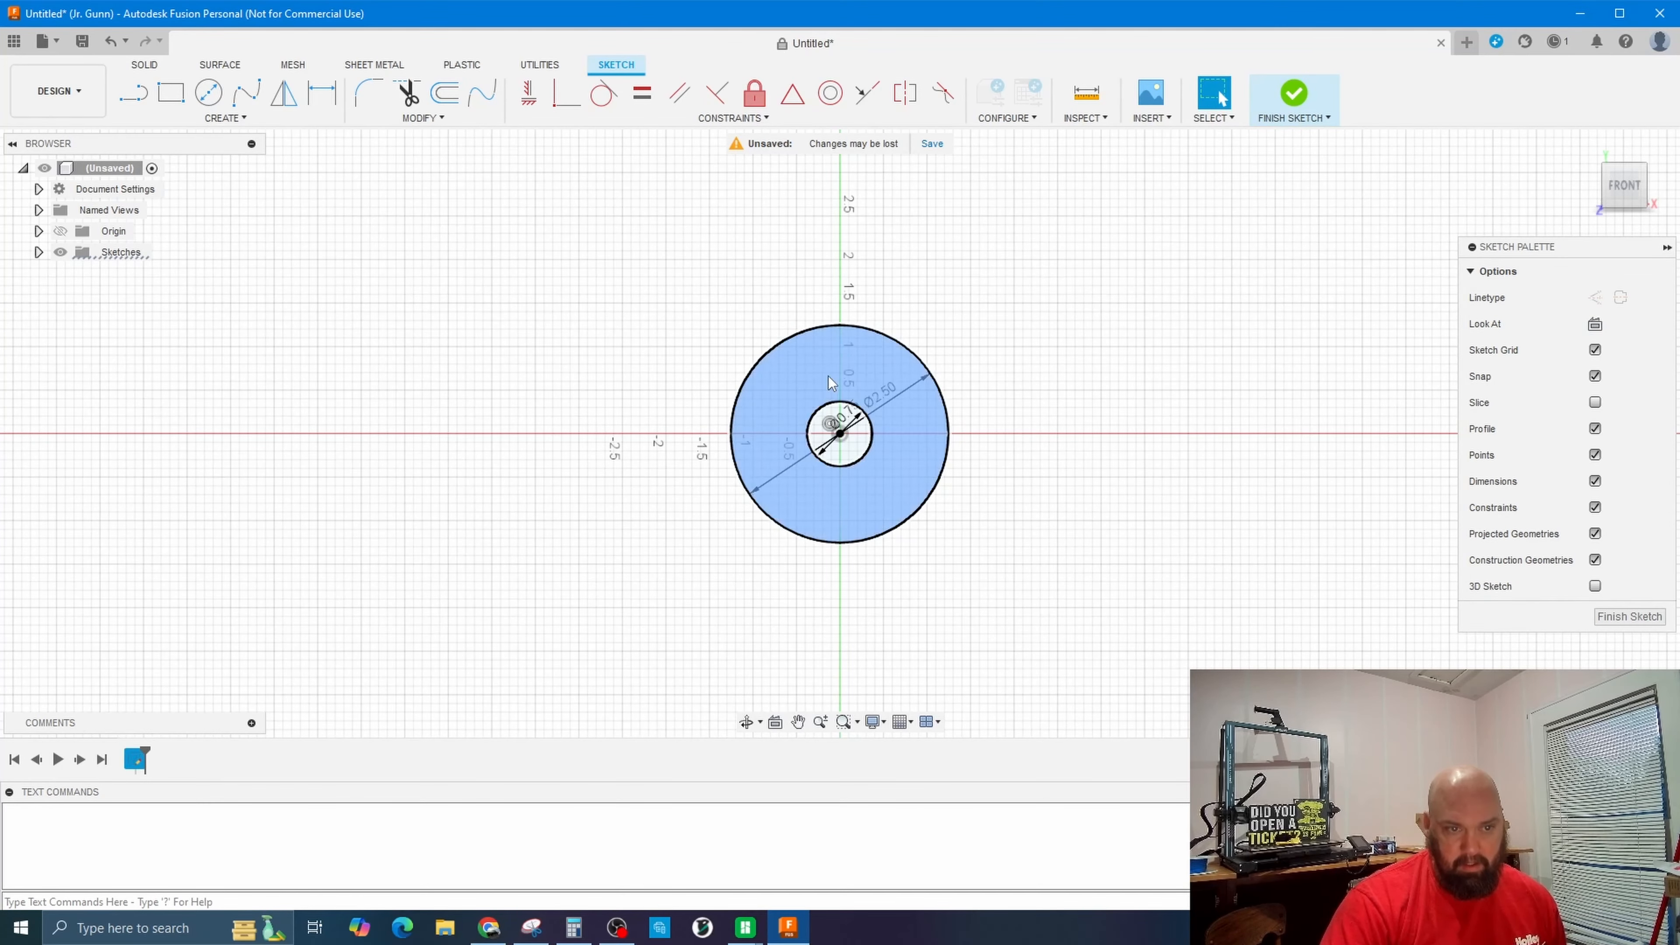
pyautogui.click(1045, 379)
pyautogui.click(833, 364)
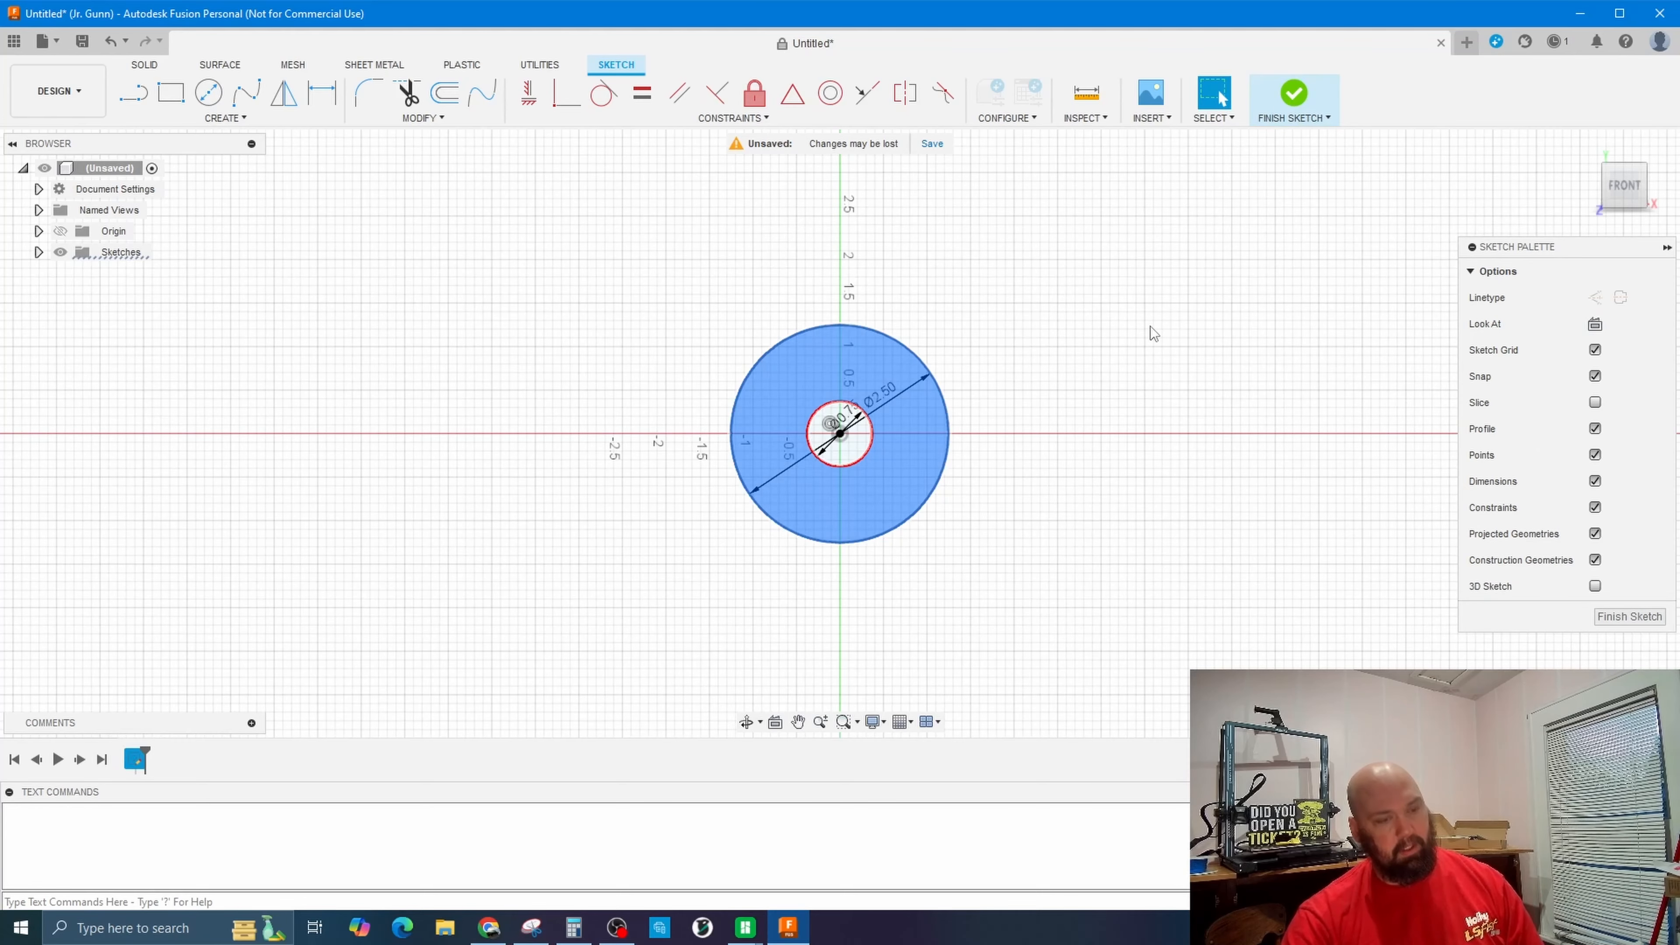
pyautogui.press('e')
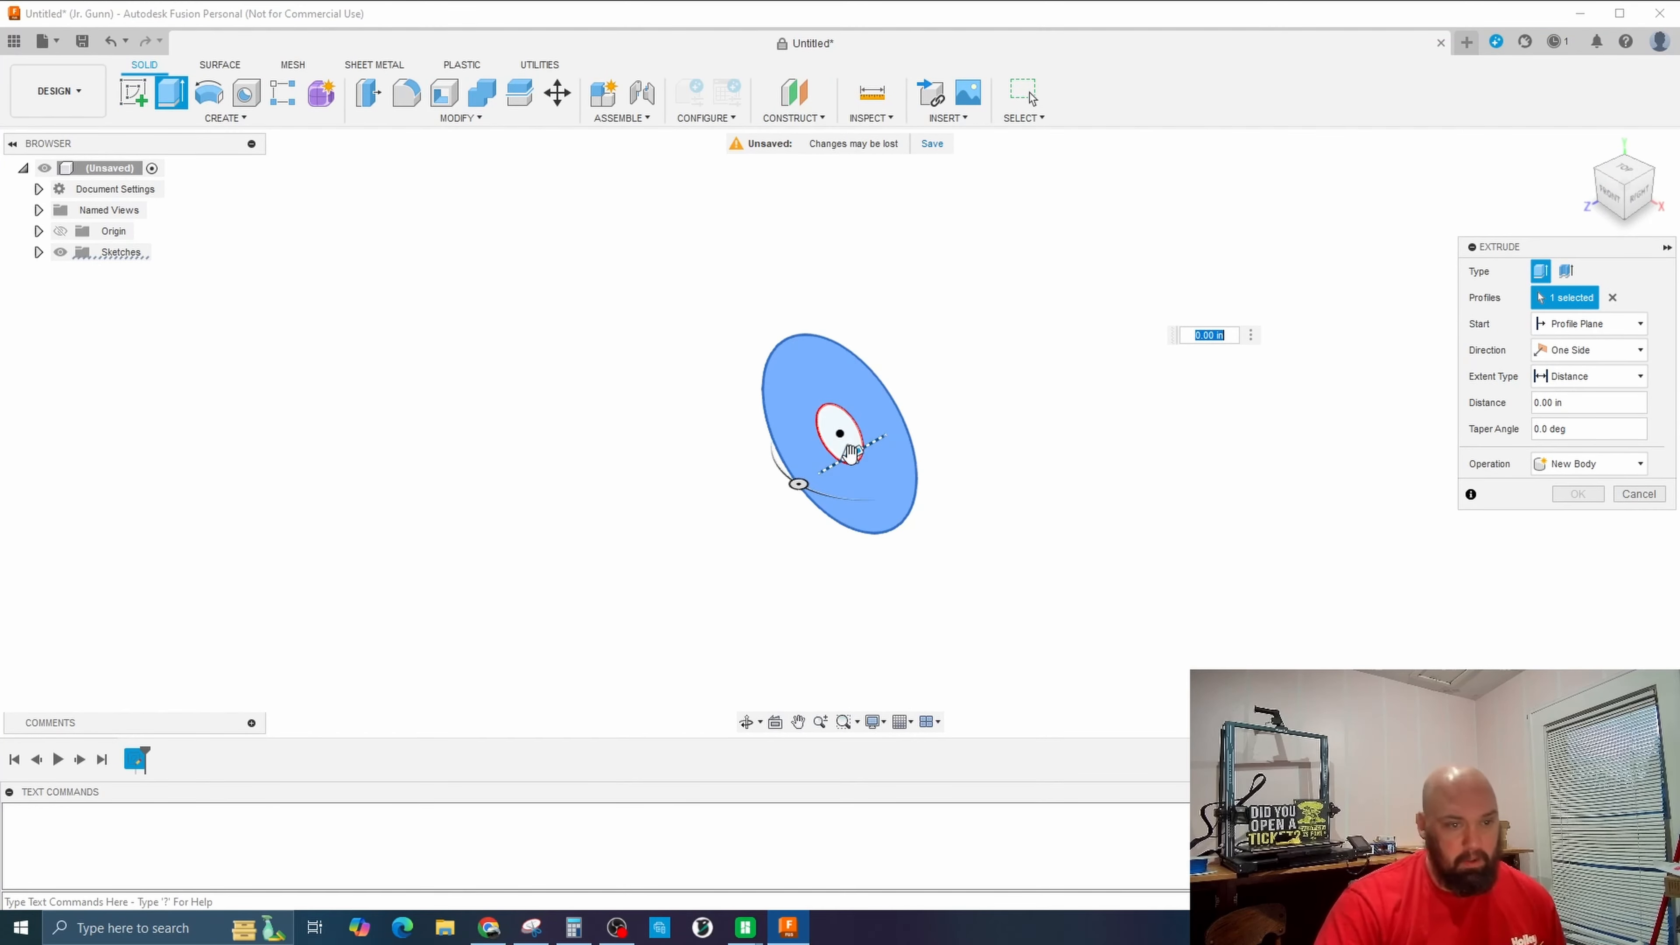
pyautogui.moveTo(797, 481); pyautogui.dragTo(664, 530)
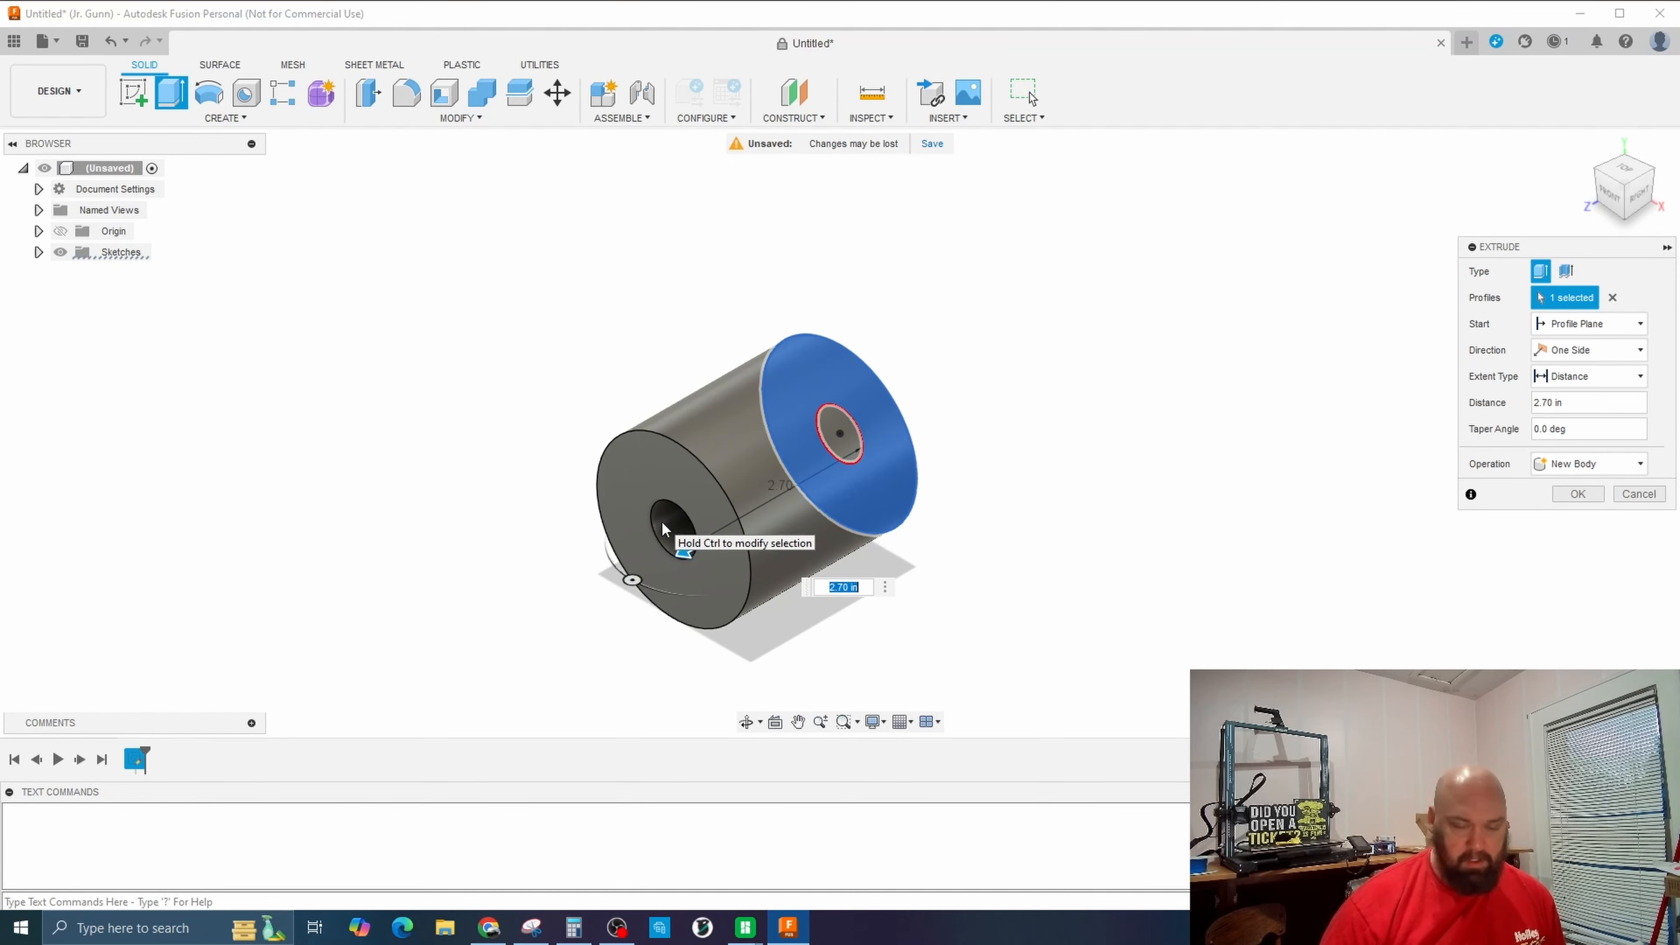
pyautogui.write('3')
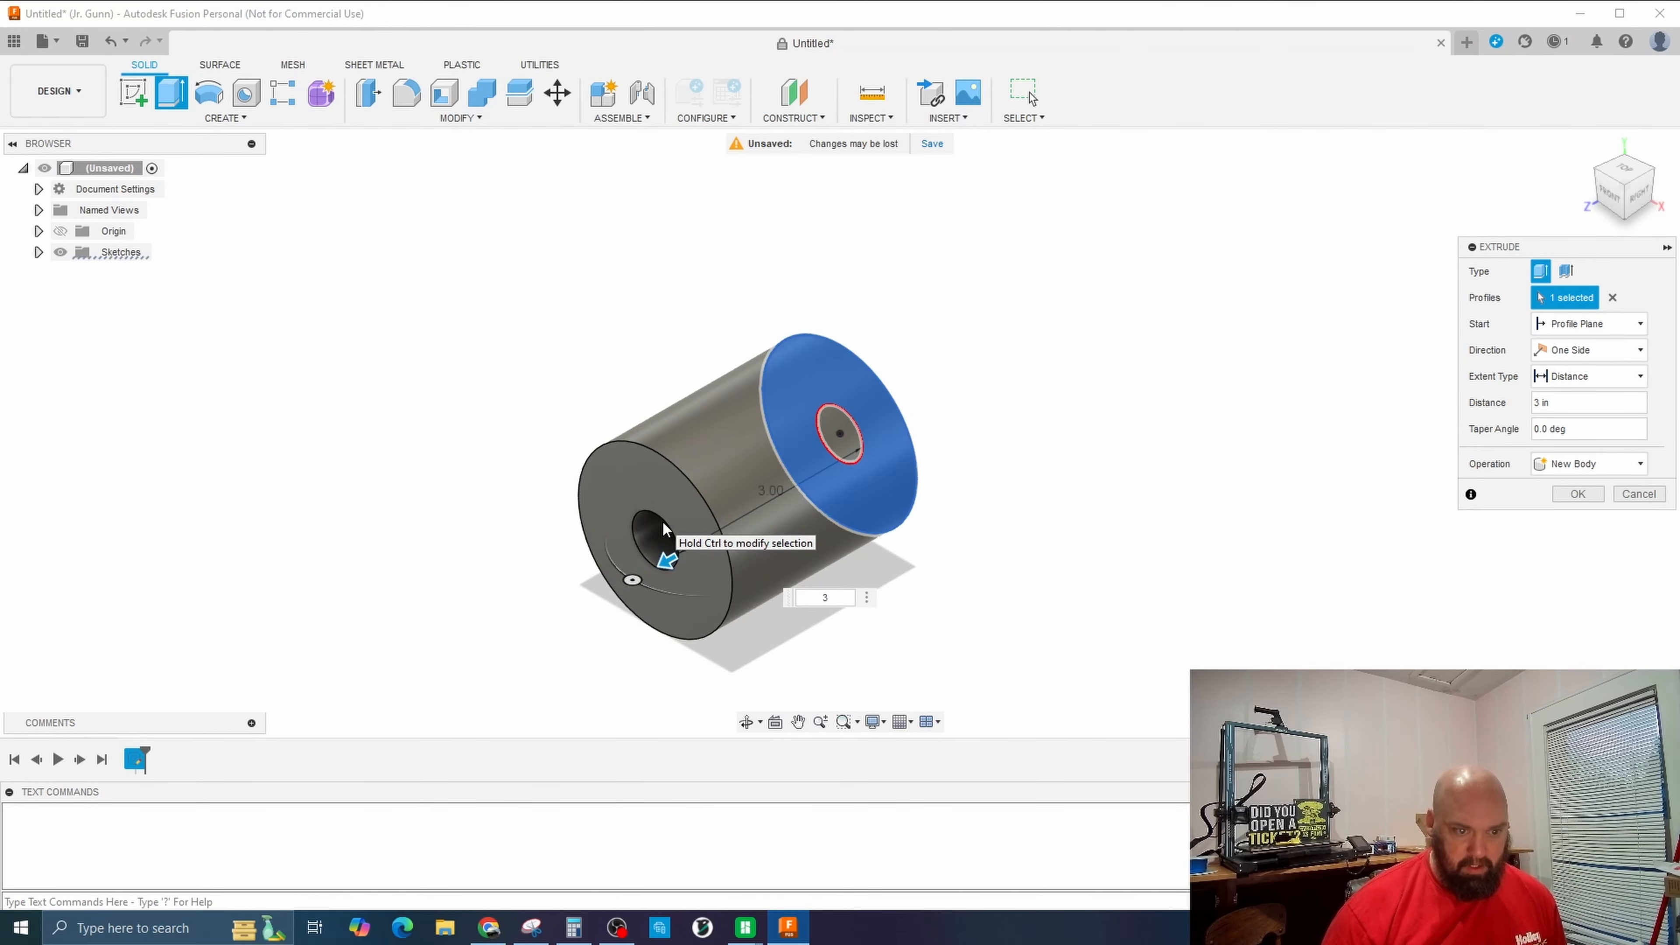
pyautogui.press('Return')
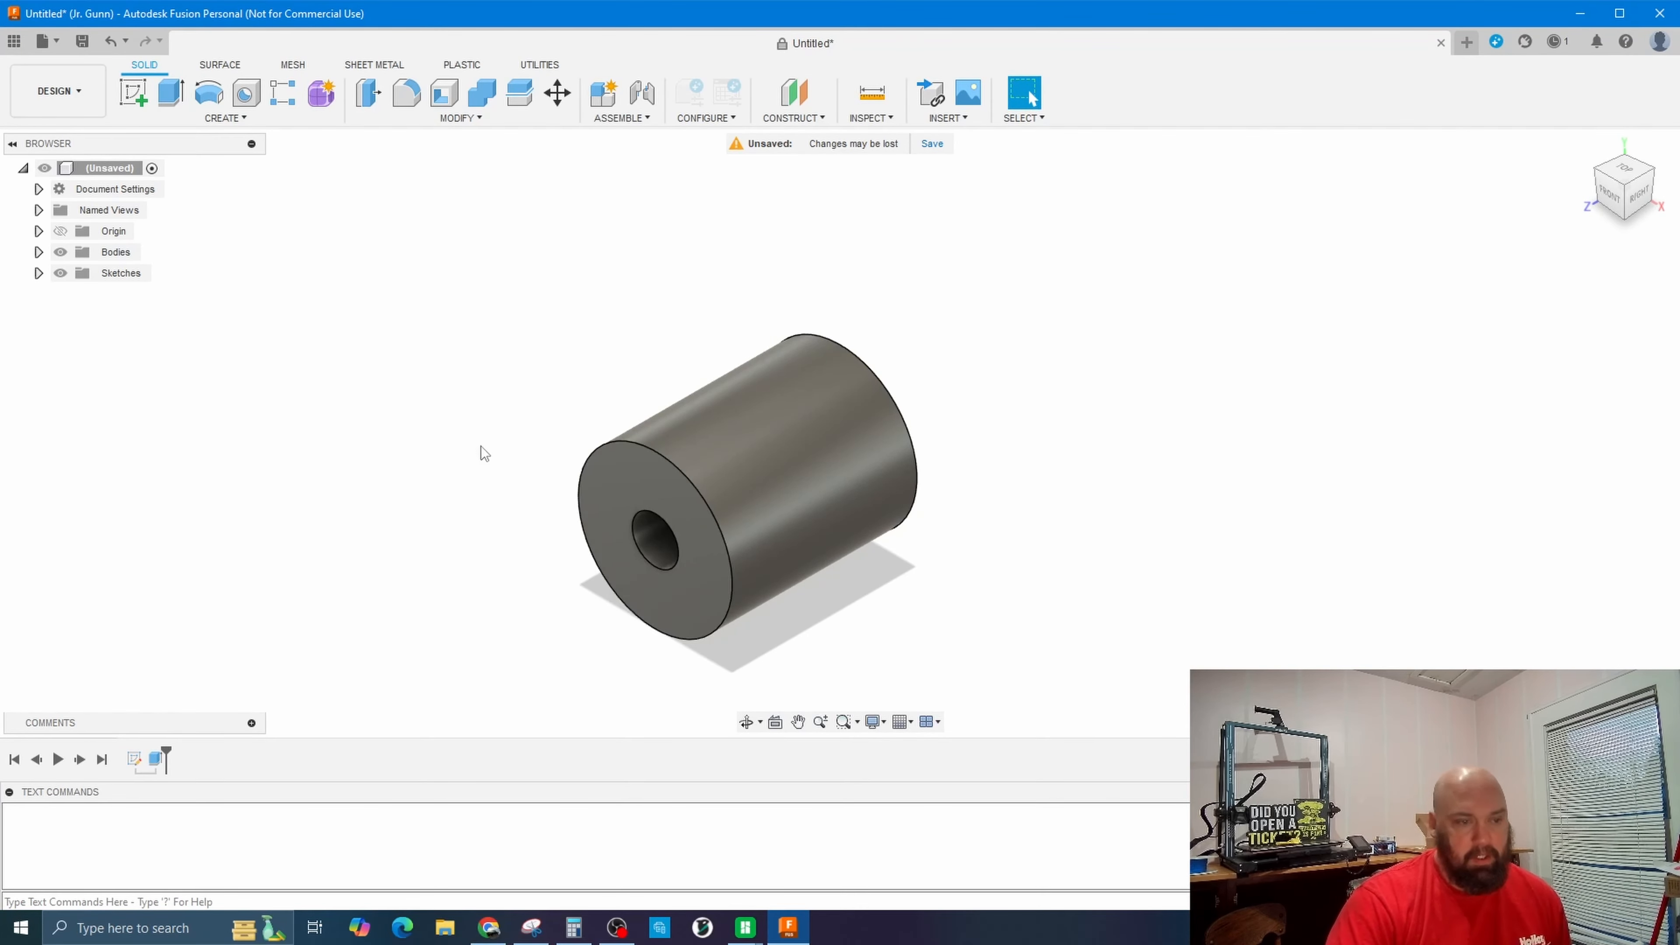
# Start a sketch on the cylinder's front end face and draw a 1.25 in diameter circle centred on the bore.
pyautogui.click(132, 98)
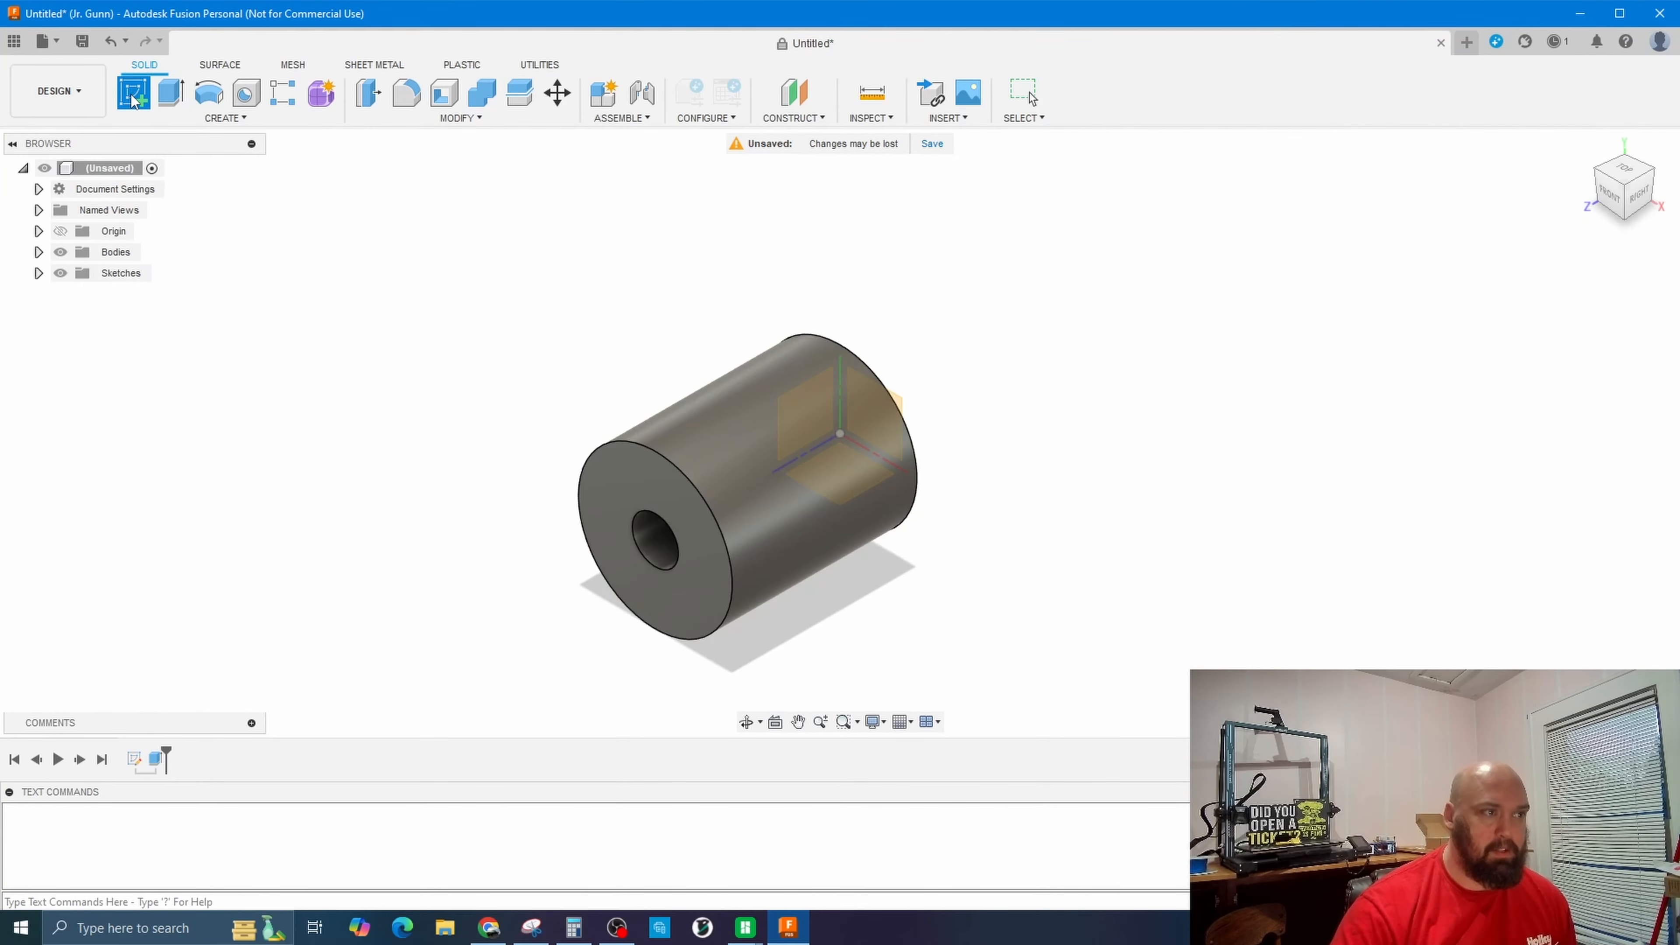
pyautogui.click(673, 500)
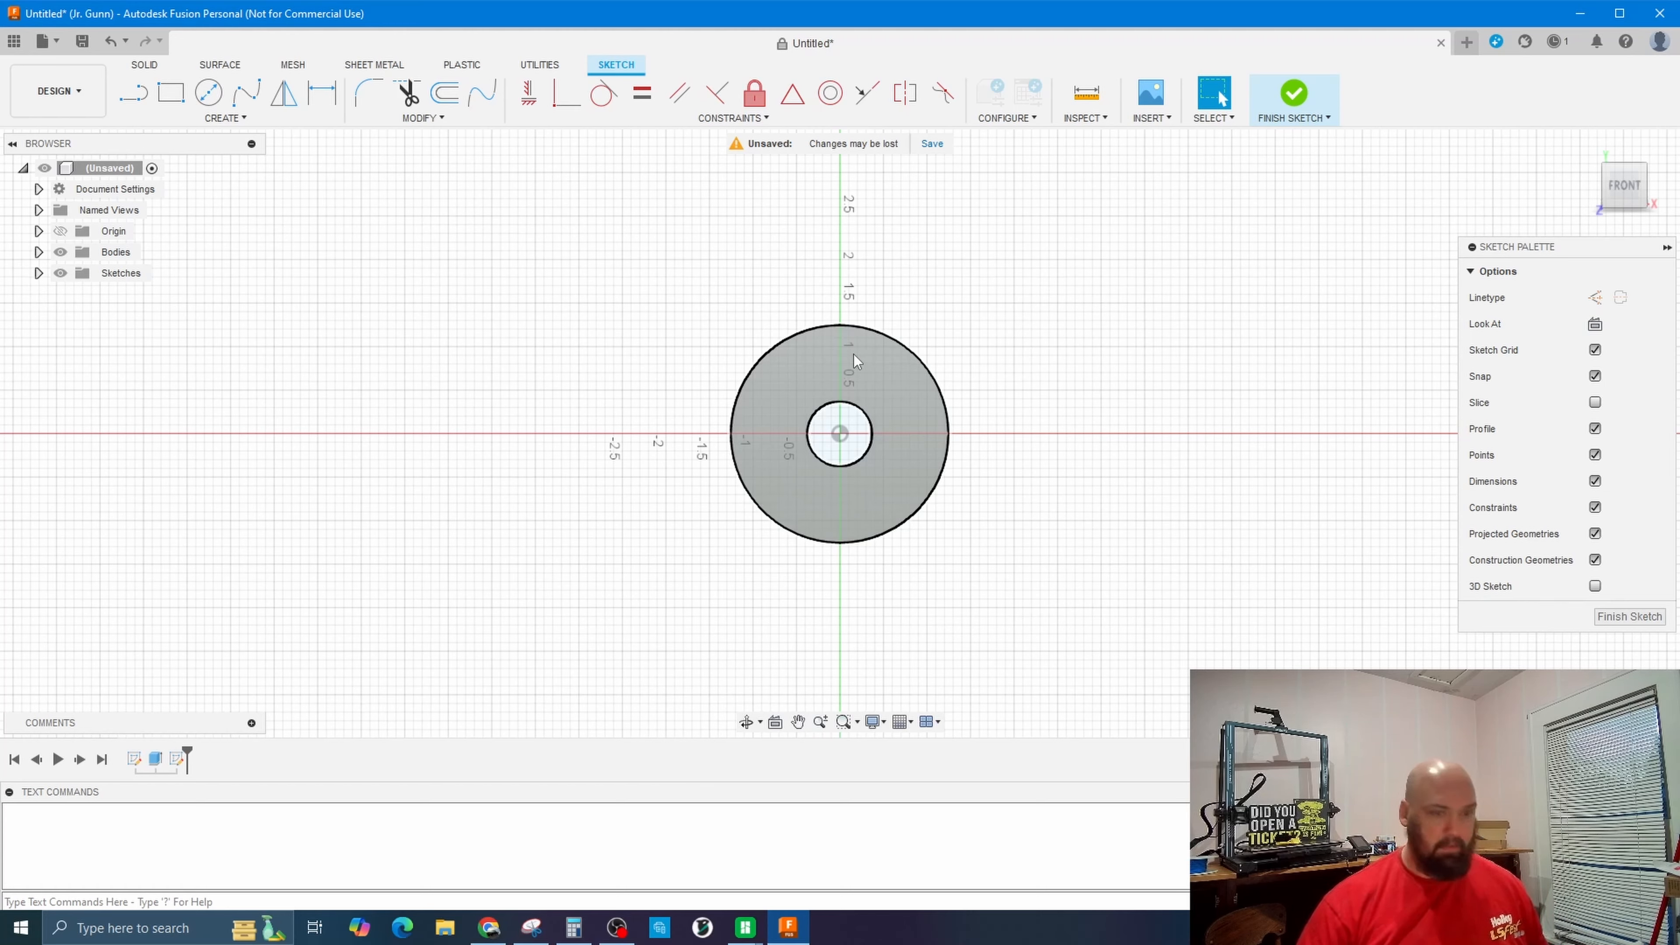
pyautogui.click(209, 96)
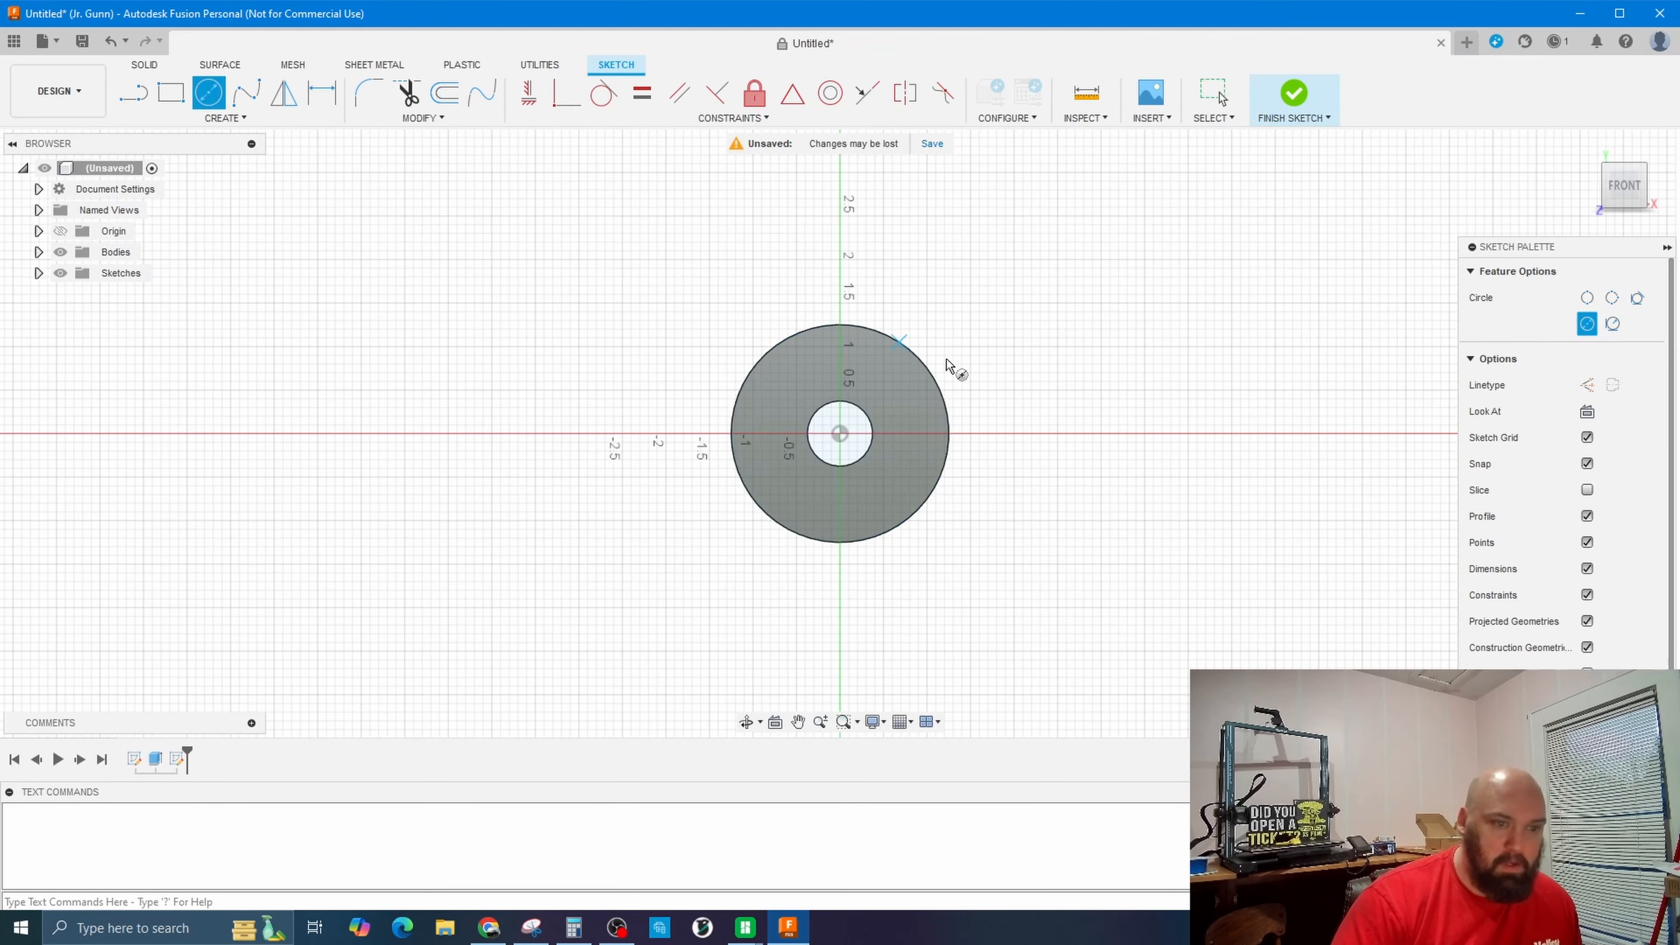
pyautogui.click(839, 434)
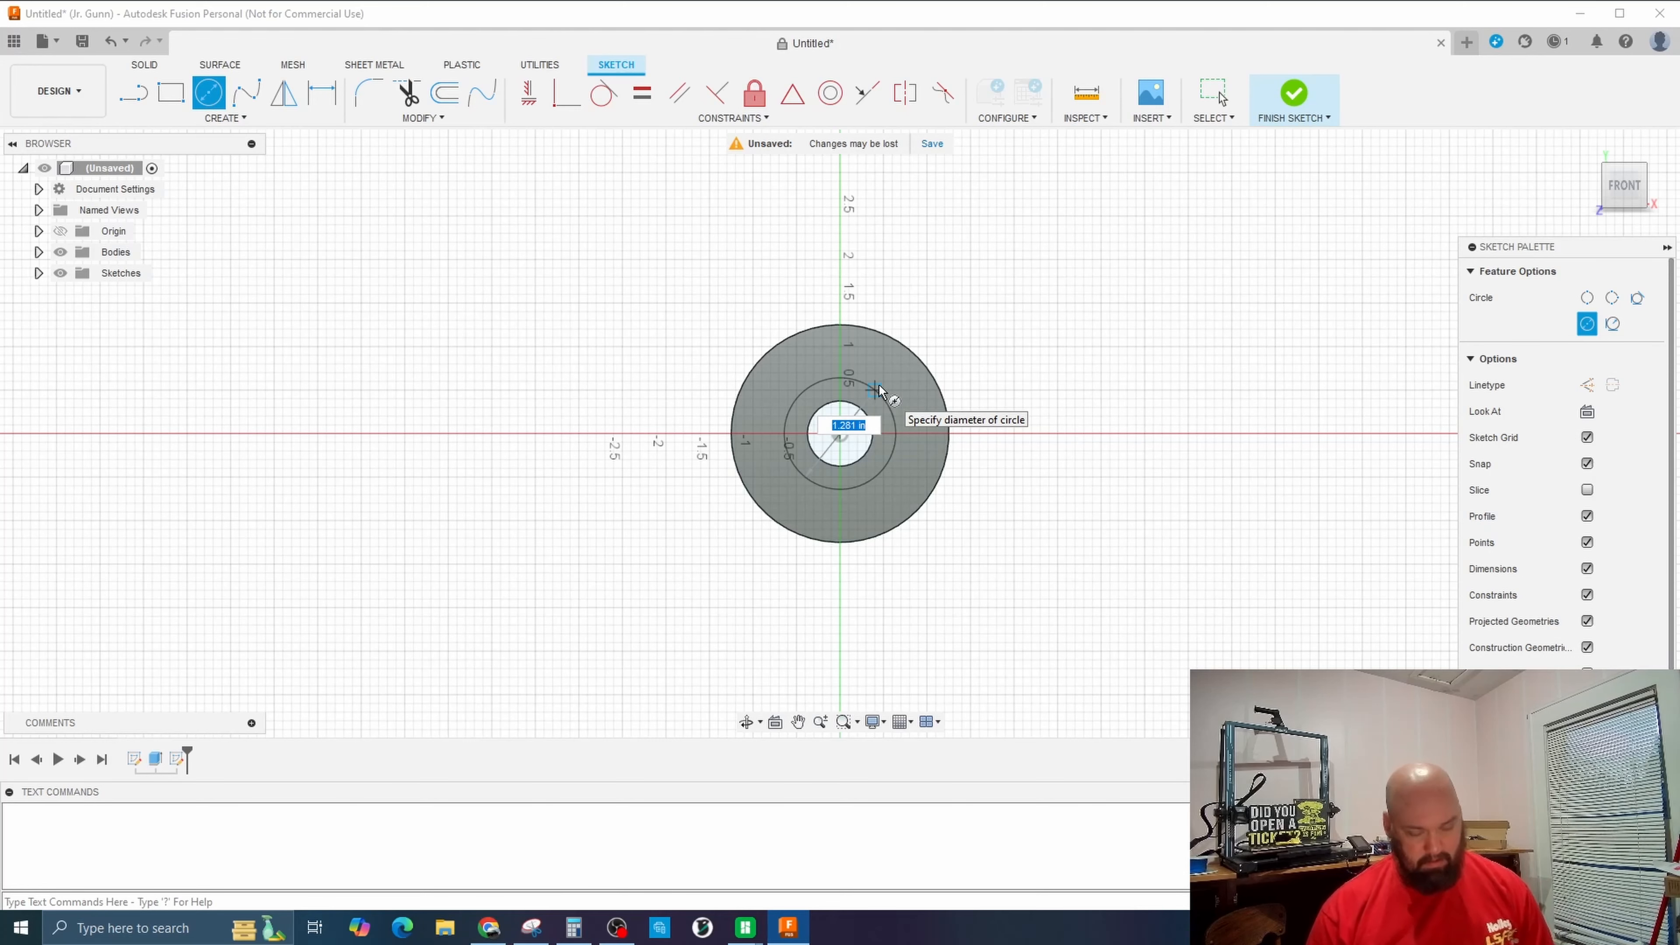
pyautogui.write('1')
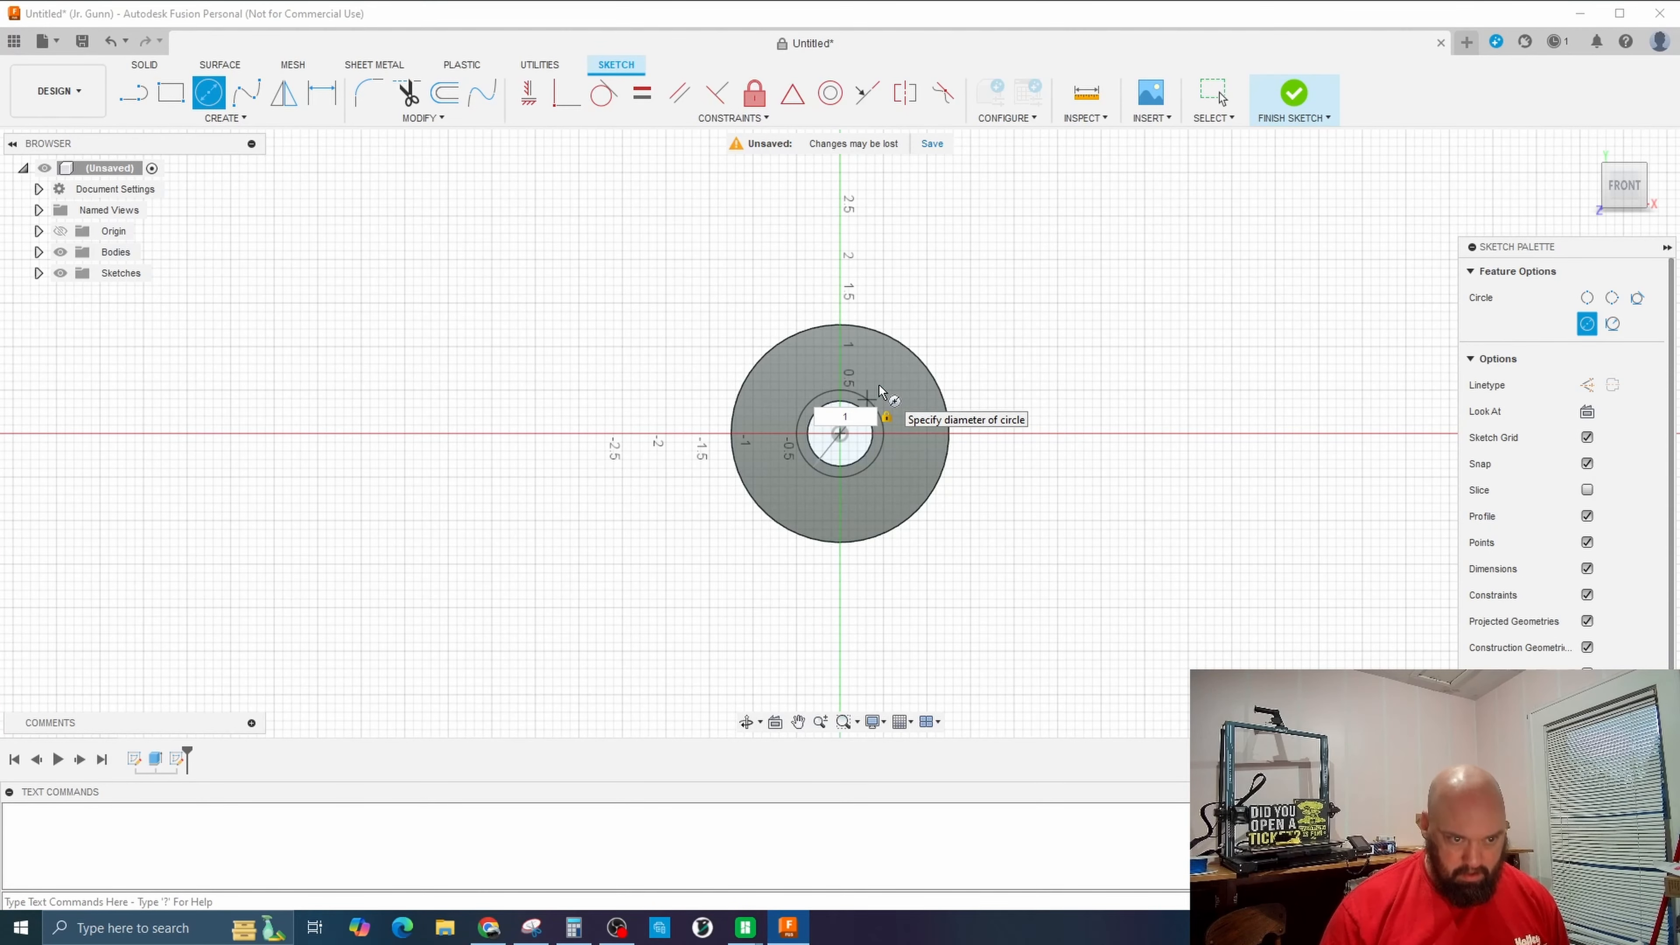
pyautogui.write('.25')
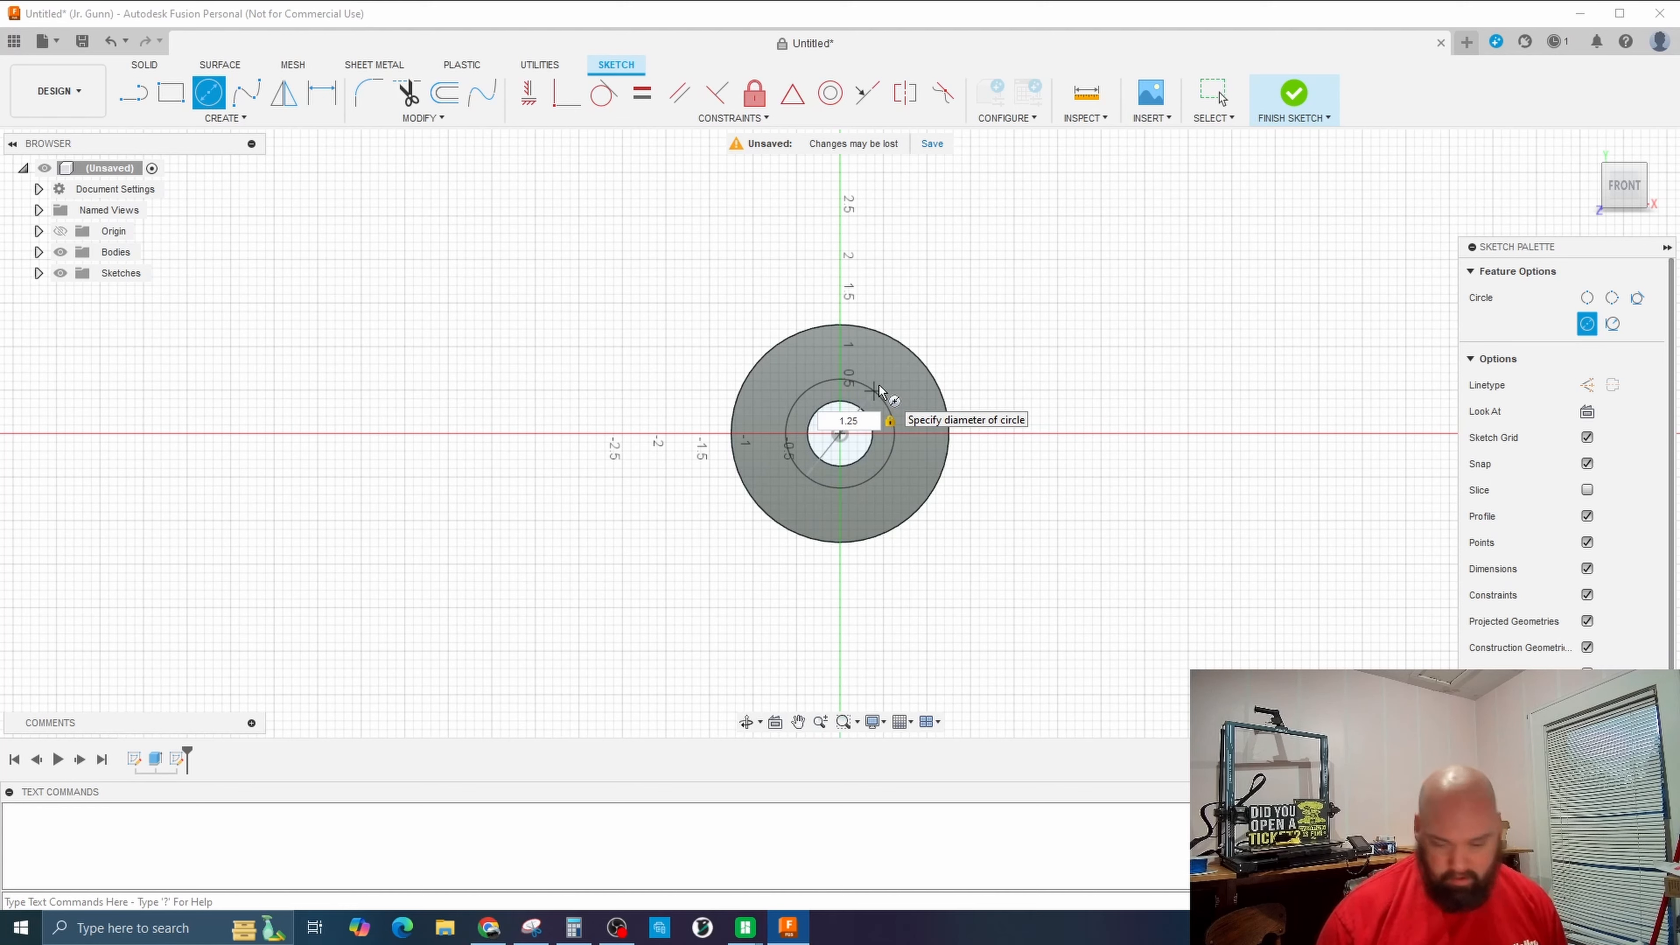
pyautogui.press('Return')
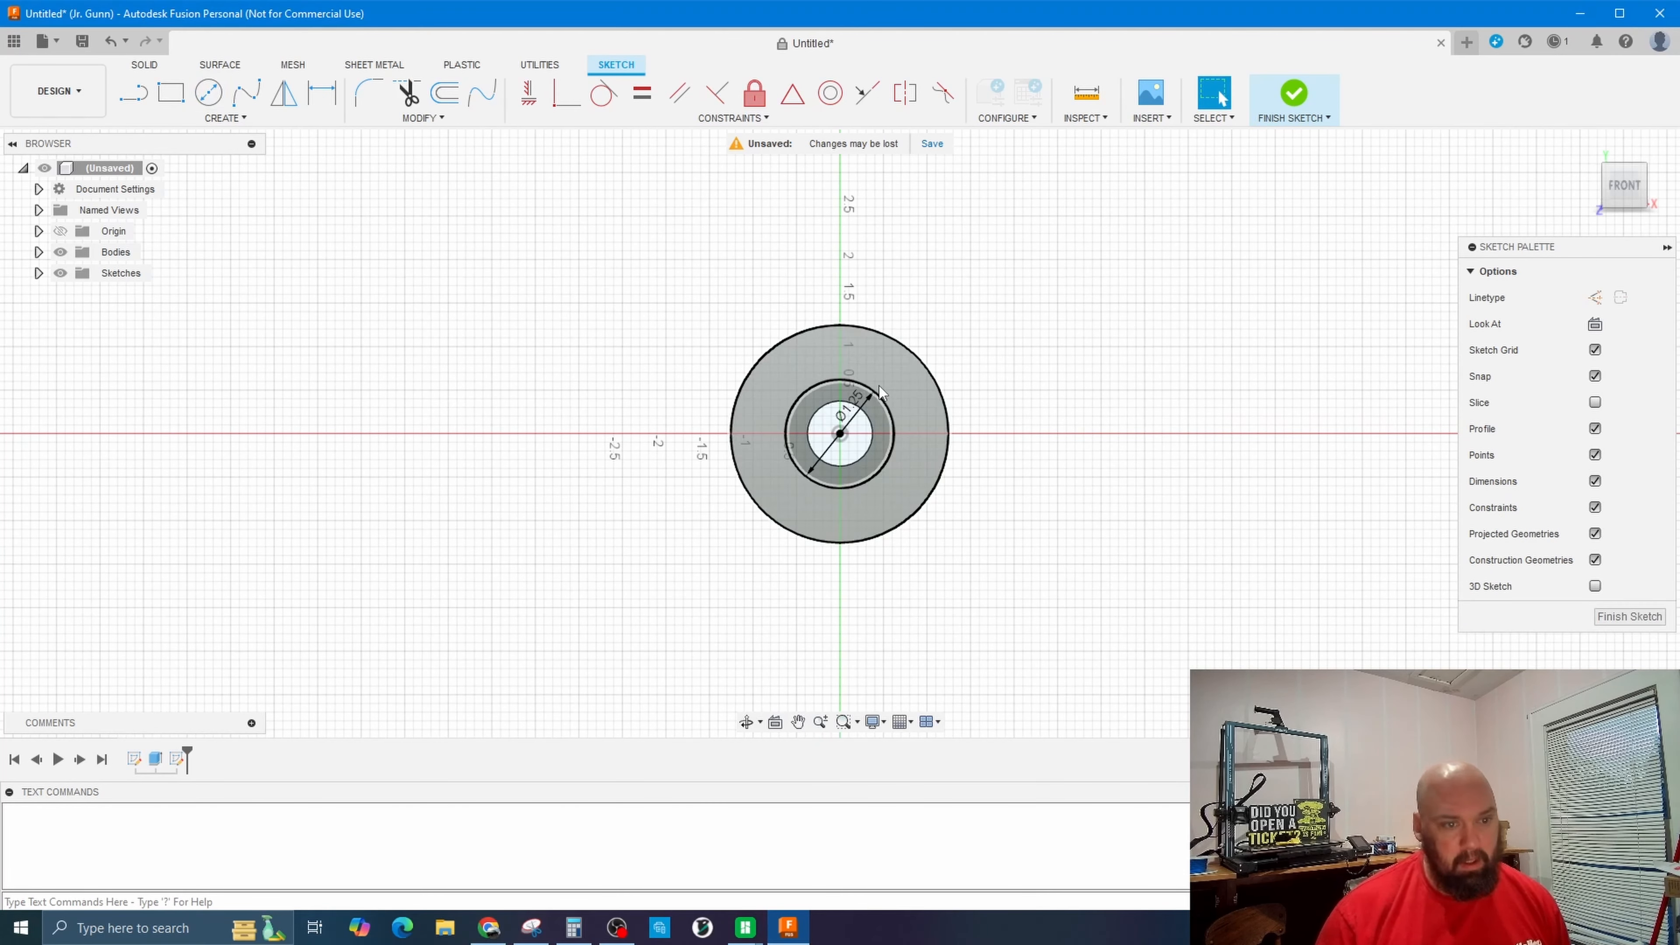
# Try a short extrusion of the ring between the bore and the 1.25 in circle, and undo it.
pyautogui.click(824, 390)
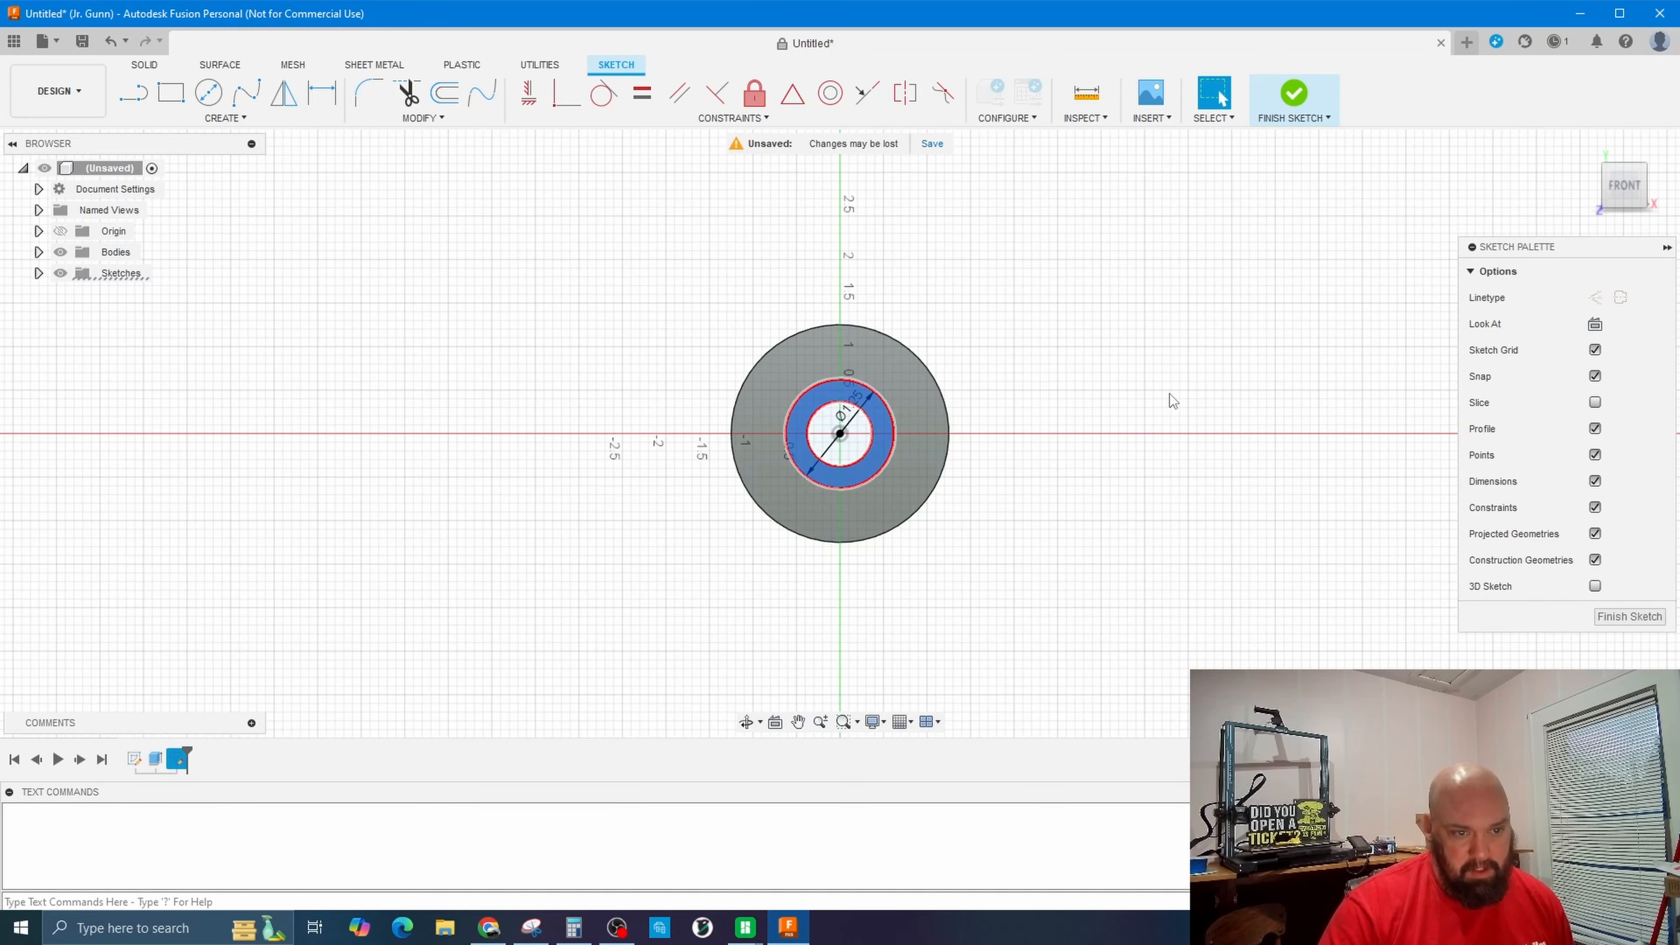
pyautogui.press('e')
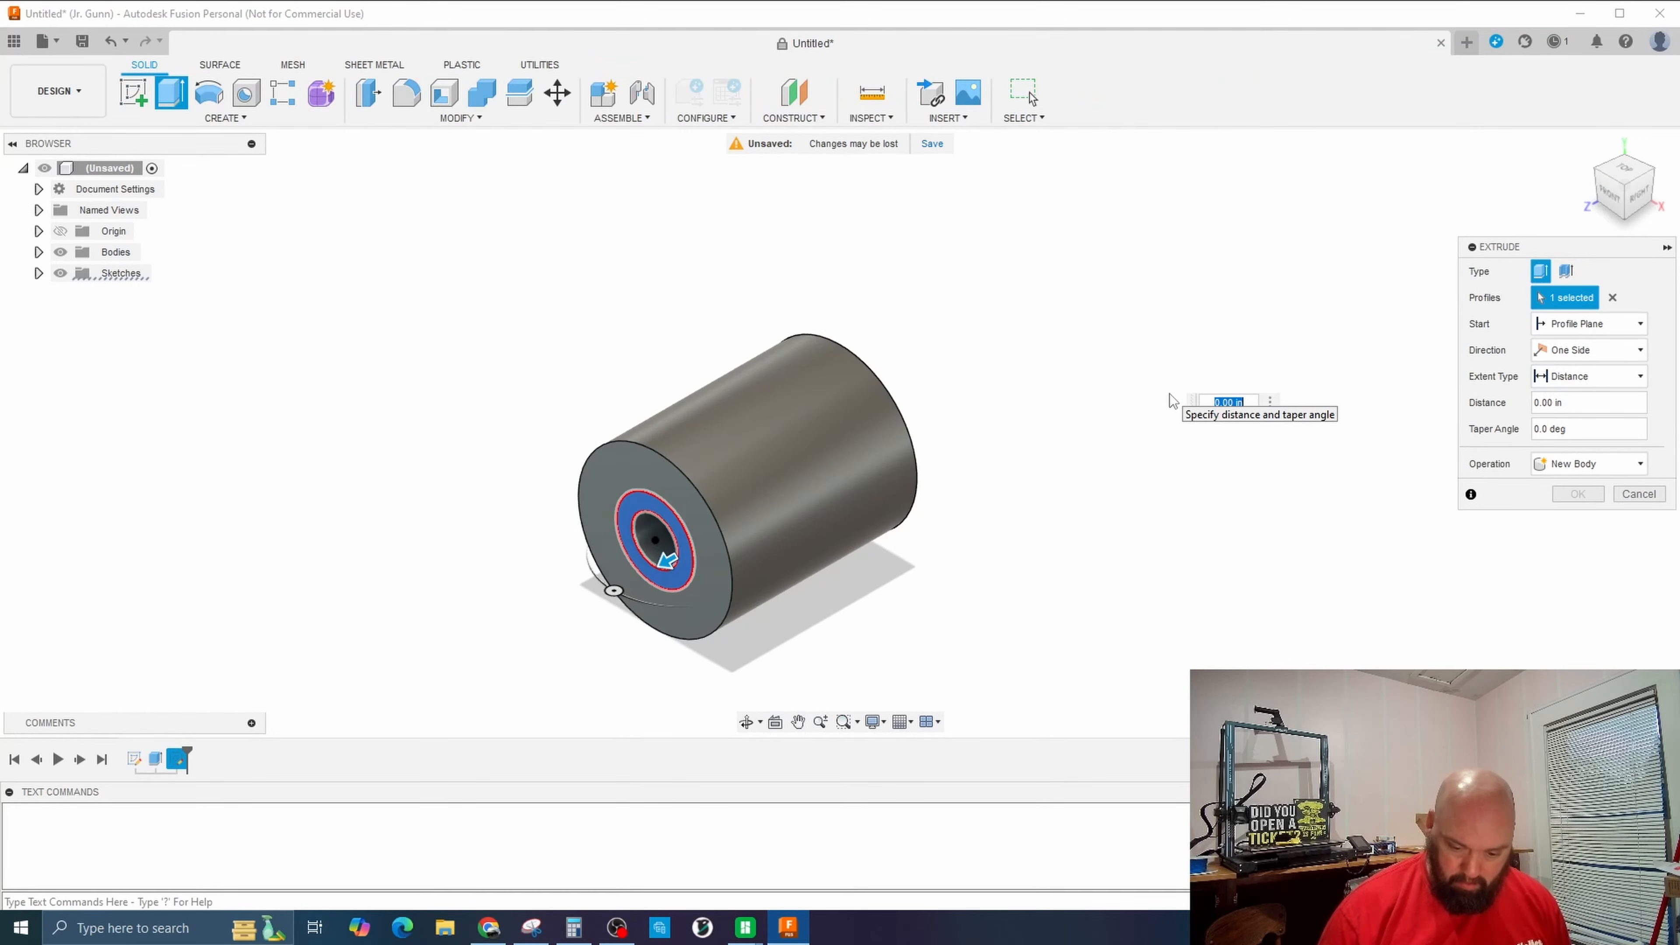
pyautogui.write('.2')
pyautogui.press('Return')
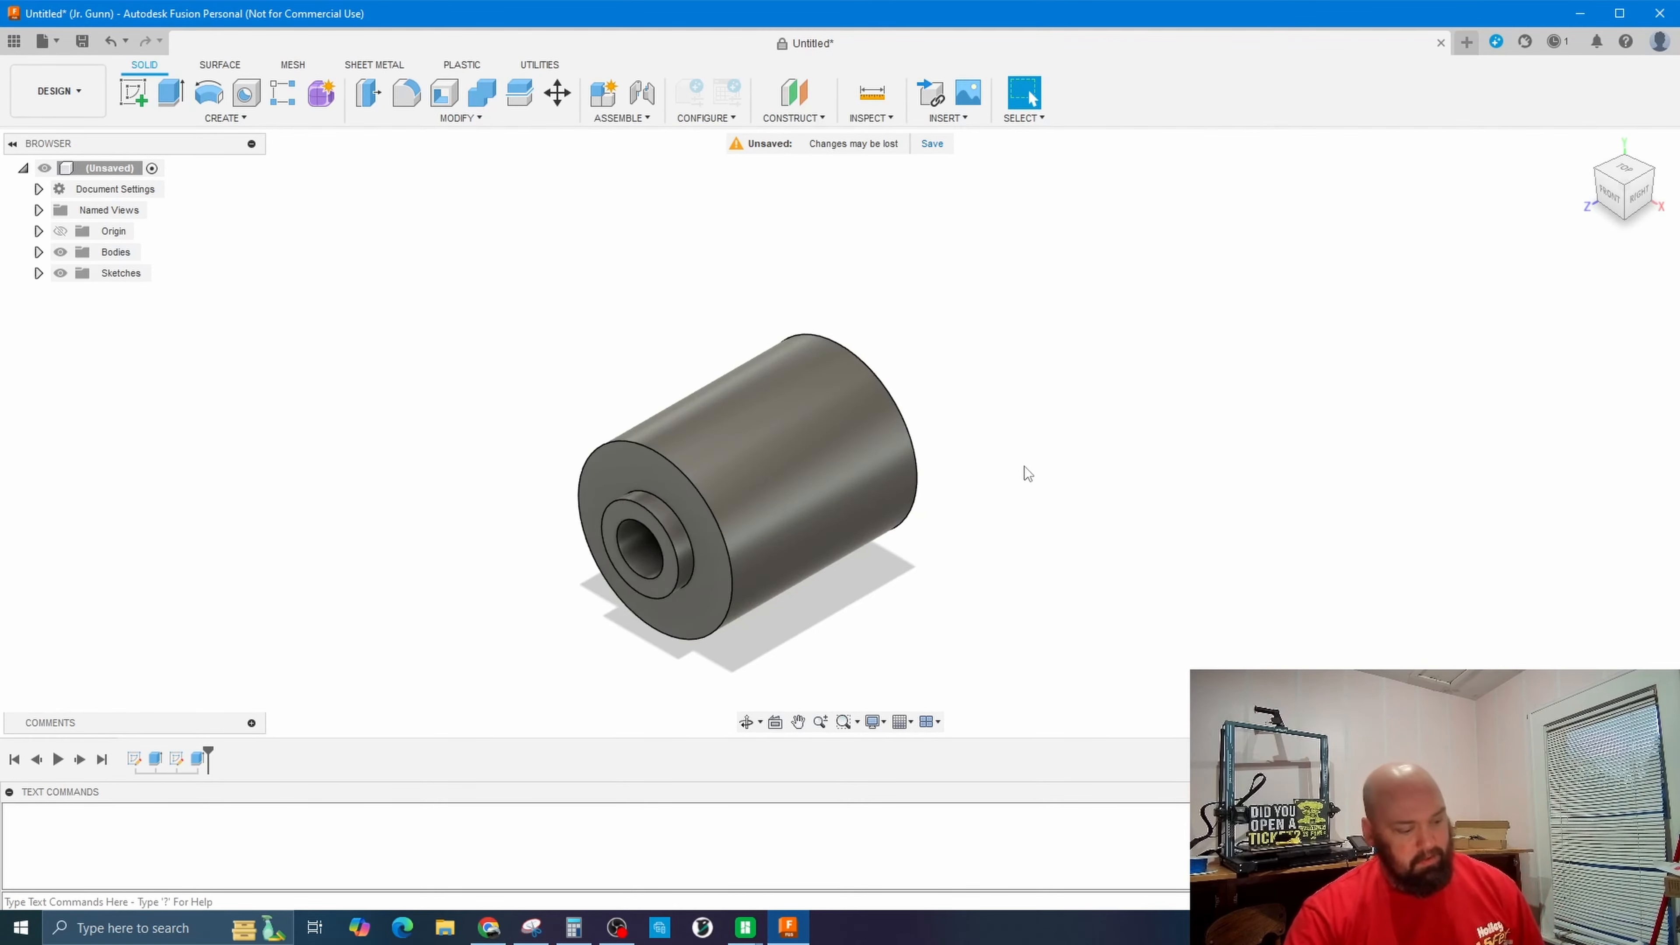
pyautogui.hotkey('ctrl', 'z')
# Try a second extrusion of the ring profile around the bore, and undo that one too.
pyautogui.click(884, 422)
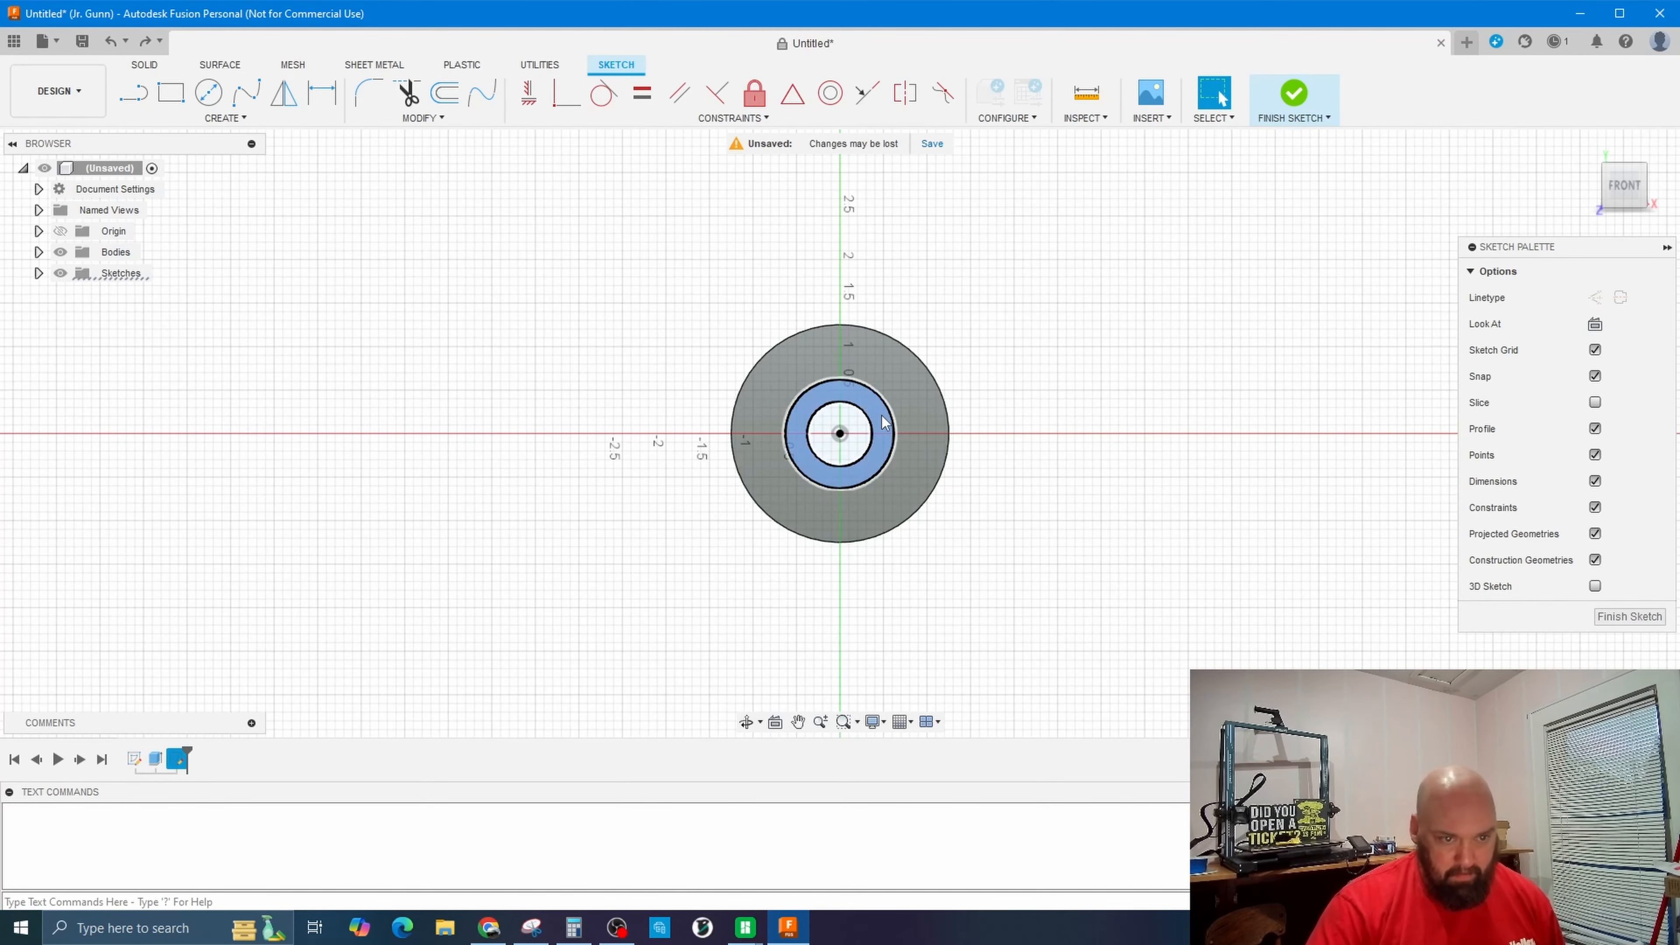
pyautogui.press('e')
pyautogui.press('Return')
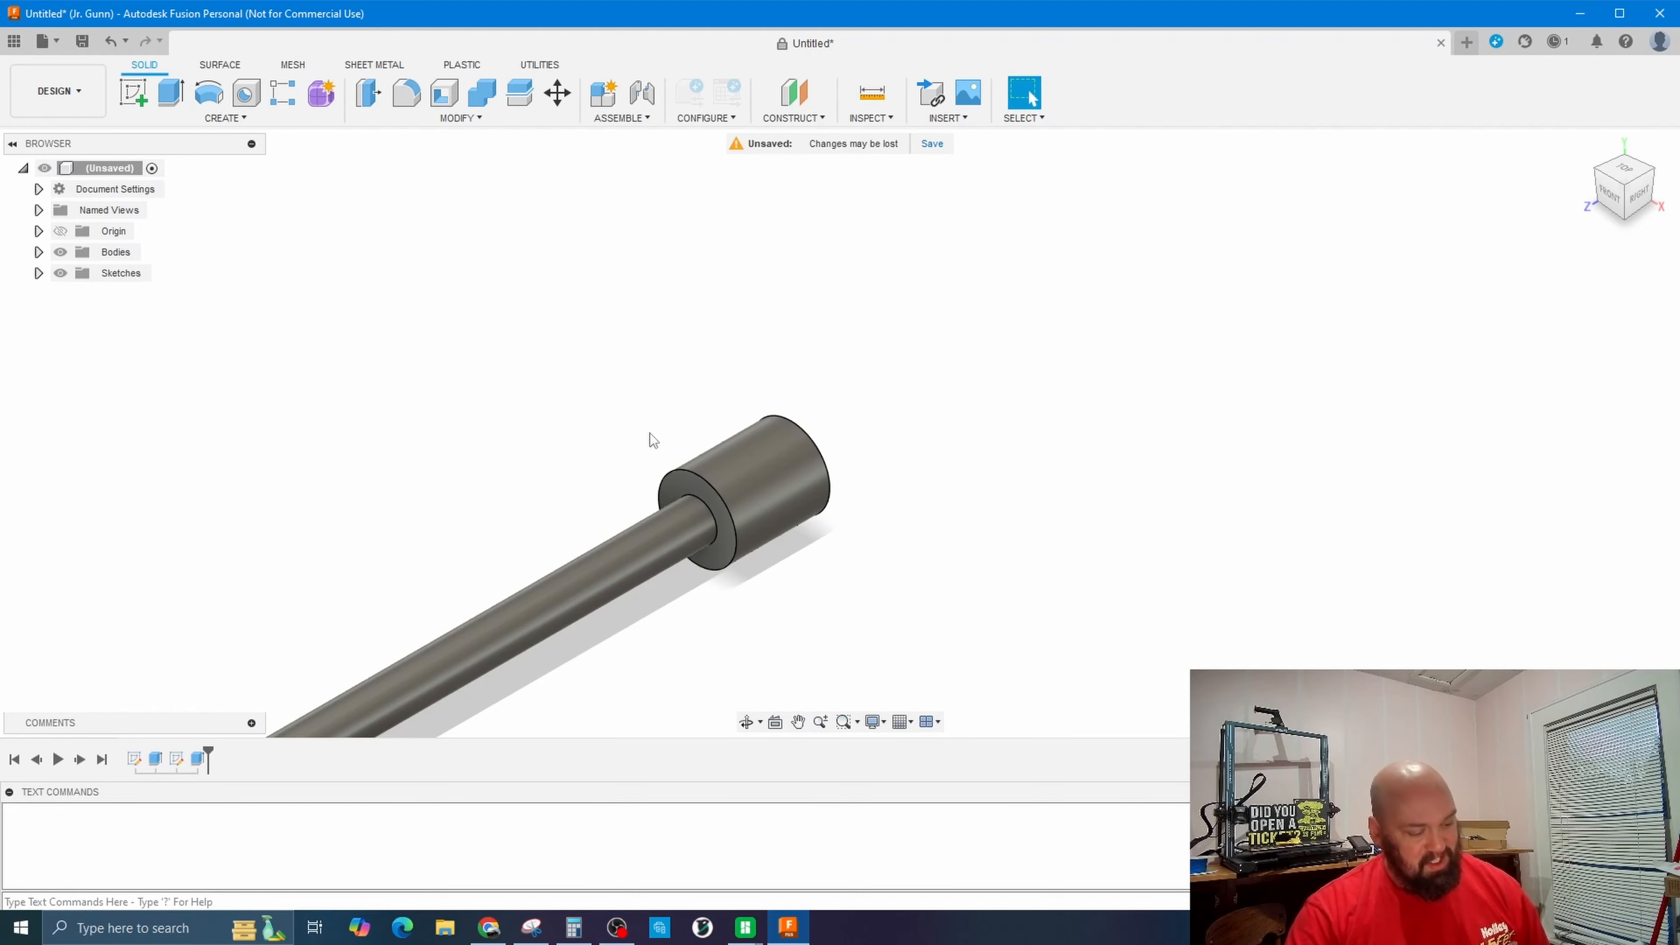
pyautogui.hotkey('ctrl', 'z')
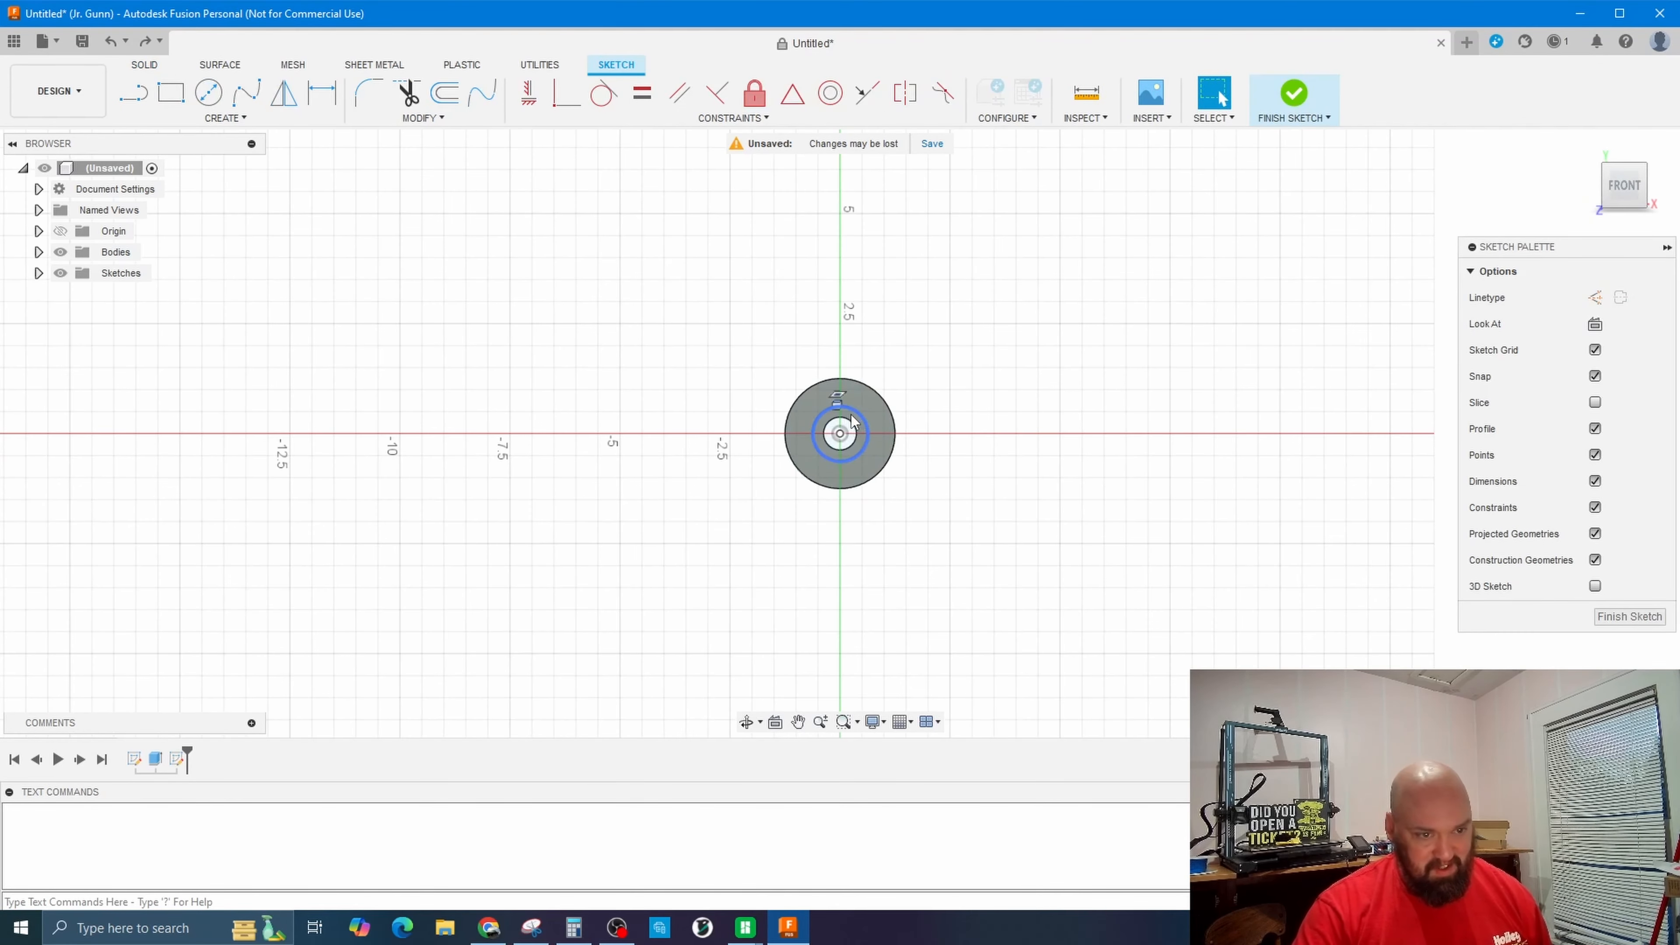
# Extrude the ring between the bore and the 1.25 in circle 0.5 in outward to form a connecting boss.
pyautogui.scroll(-1, 852, 413)
pyautogui.scroll(1, 851, 413)
pyautogui.scroll(5, 852, 412)
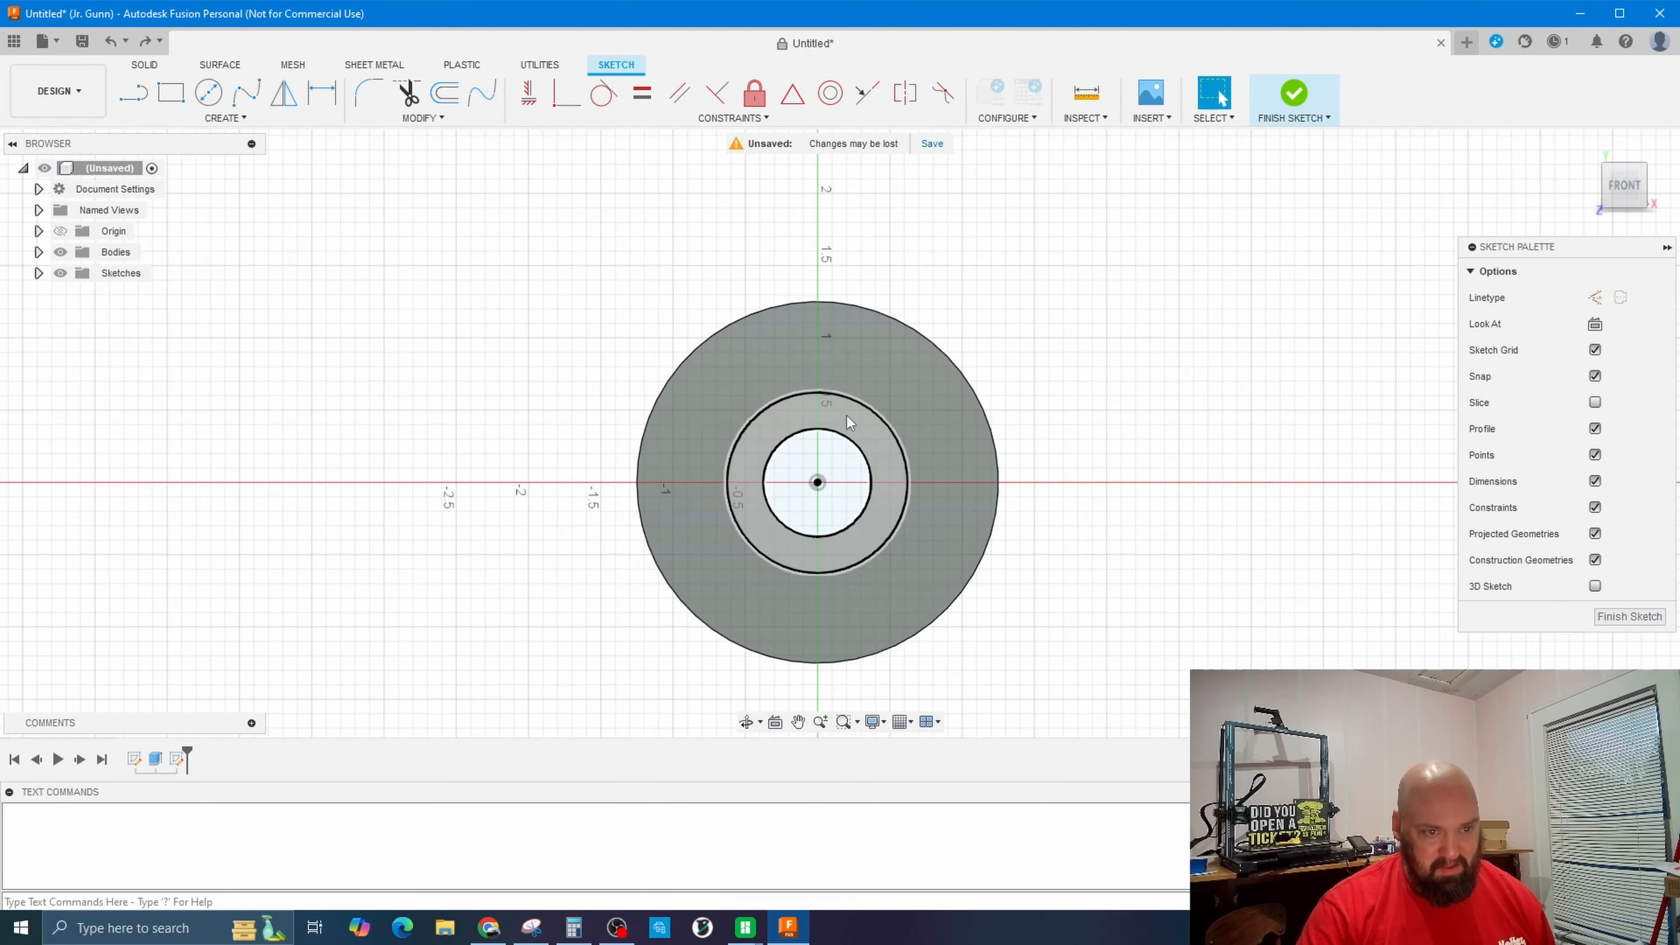
pyautogui.click(867, 427)
pyautogui.write('e')
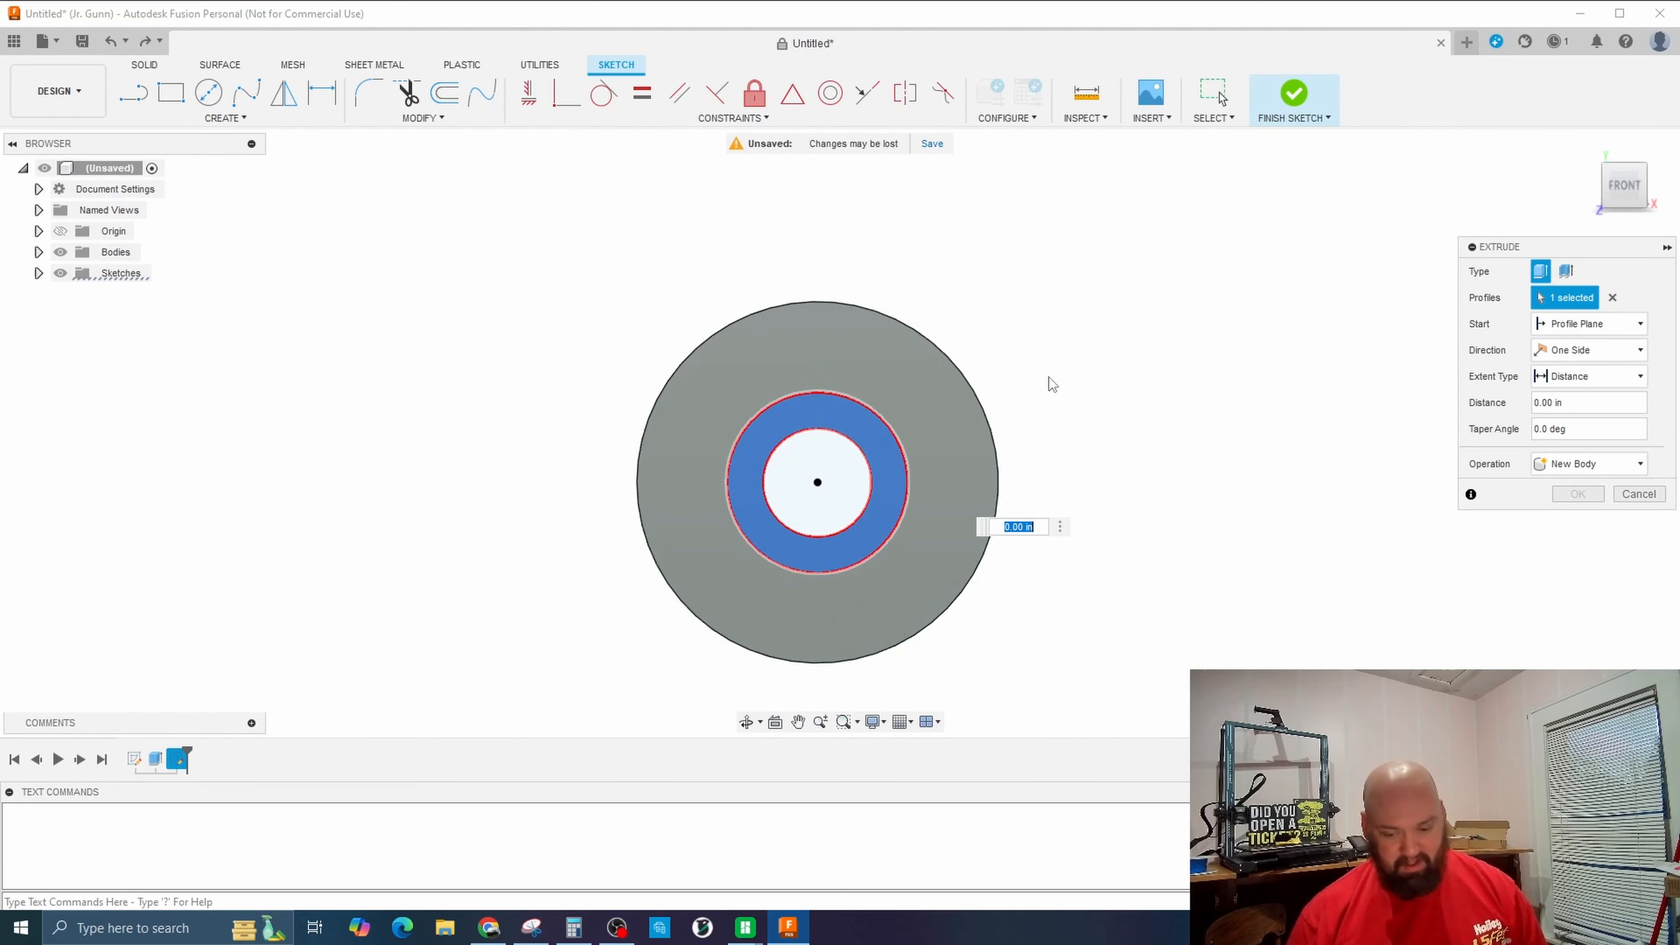
pyautogui.write('.25')
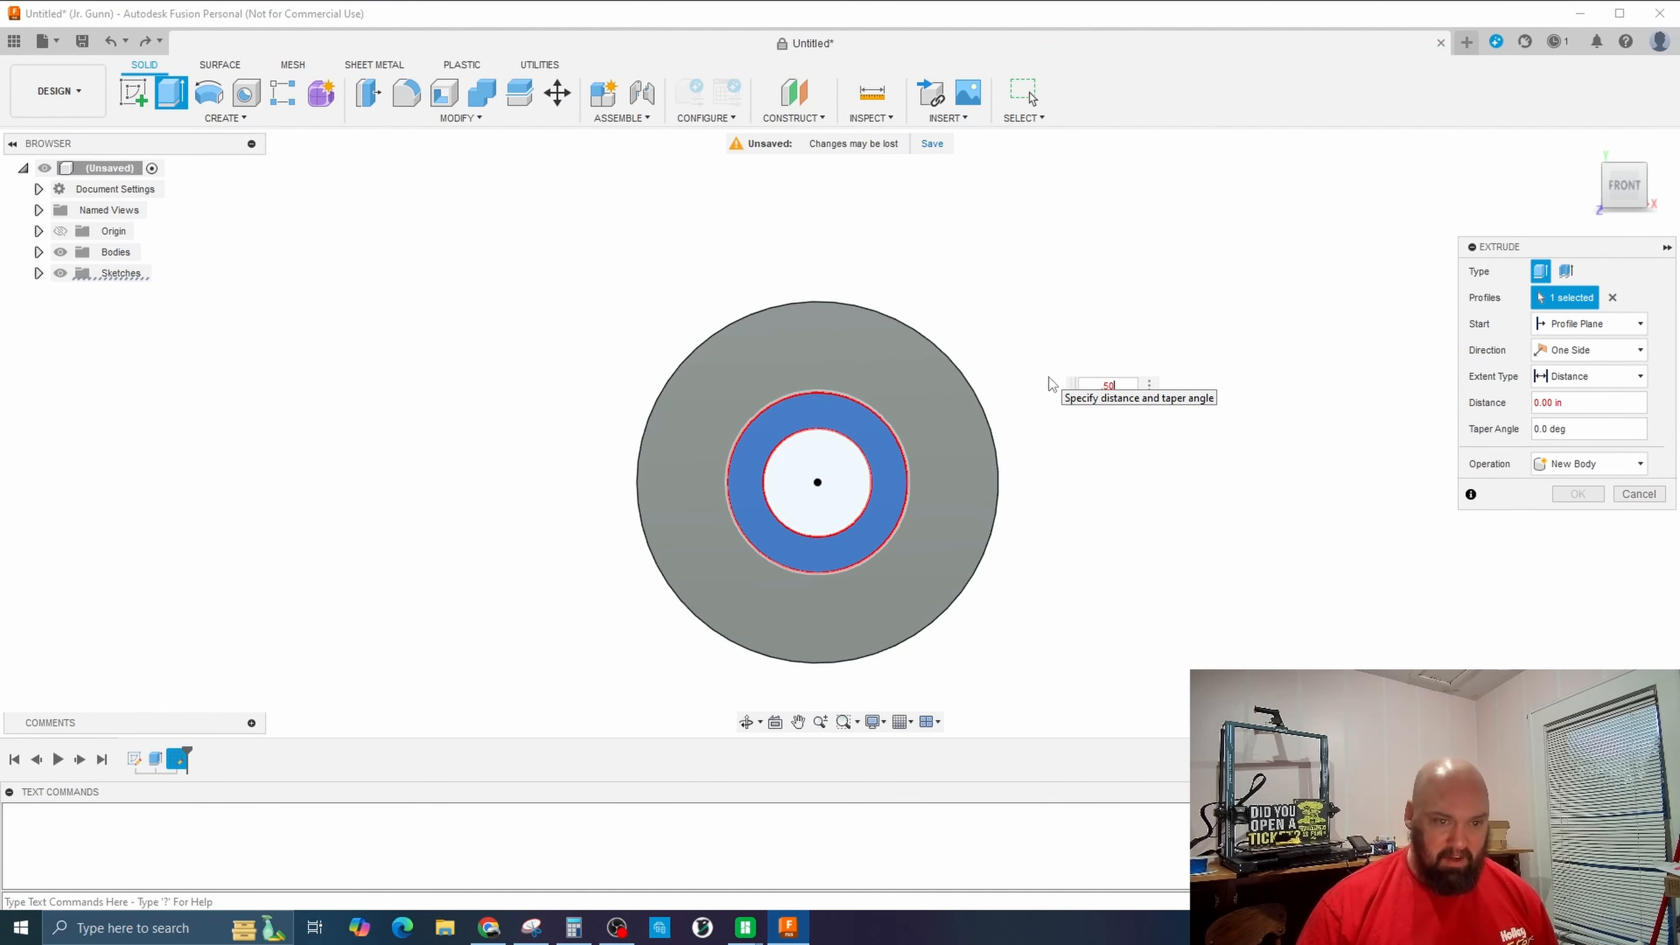
pyautogui.press('Return')
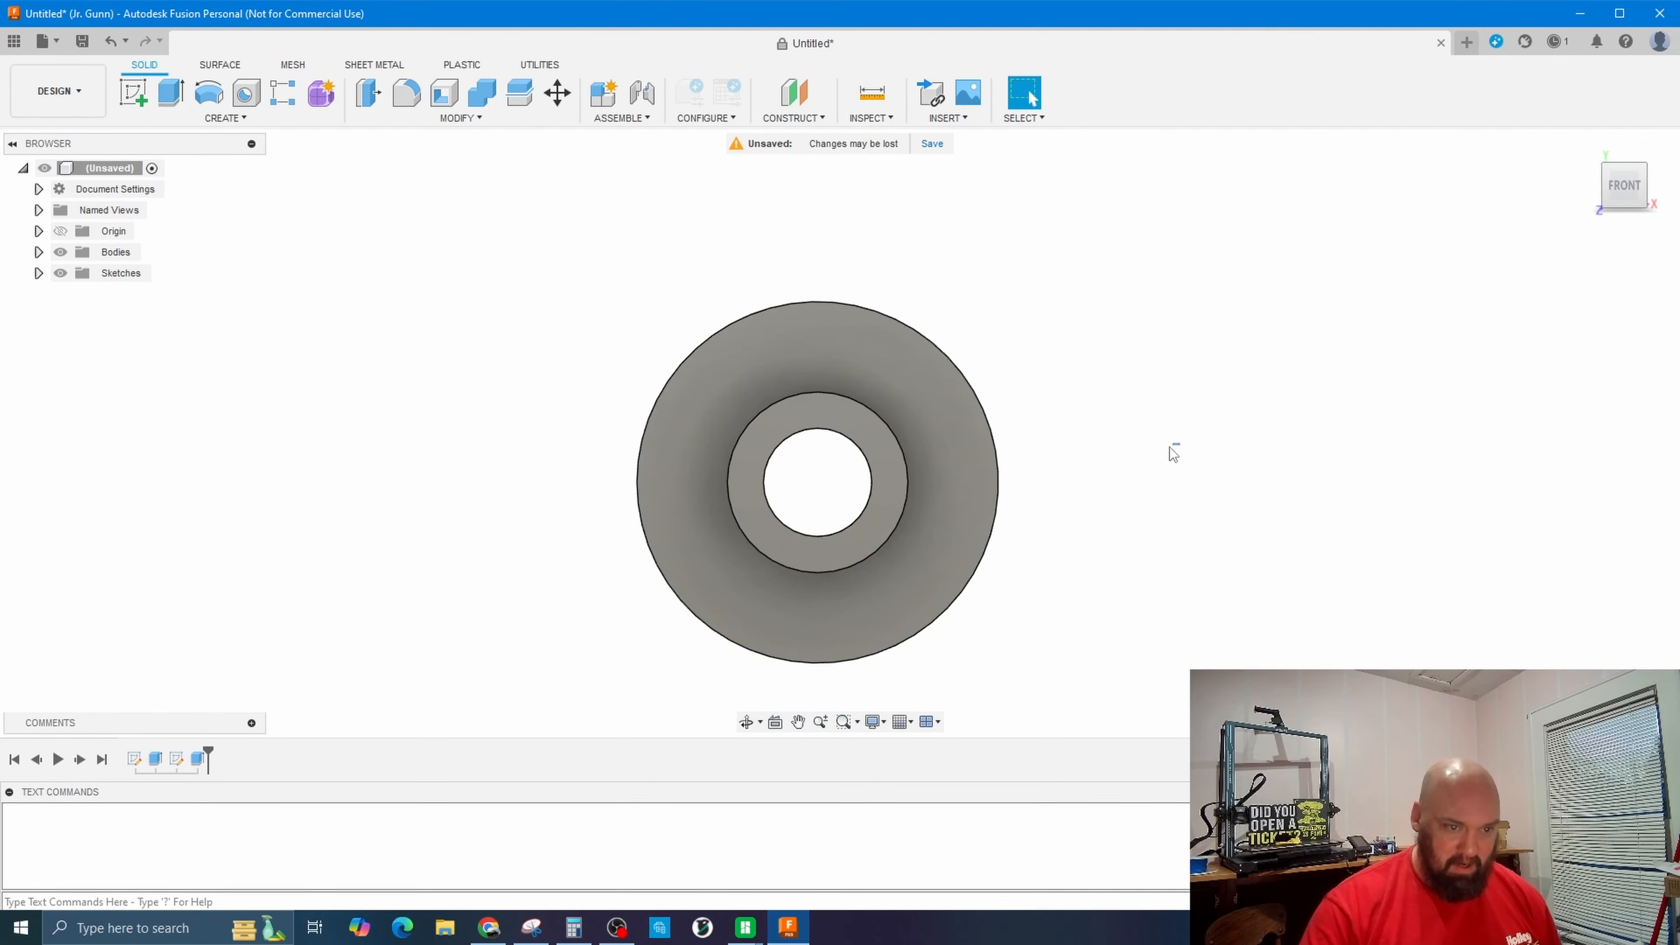
# Start a sketch on the cylinder's front face around the boss and draw a 1 in horizontal line from the centre outward.
pyautogui.click(746, 722)
pyautogui.moveTo(1077, 594); pyautogui.dragTo(979, 625)
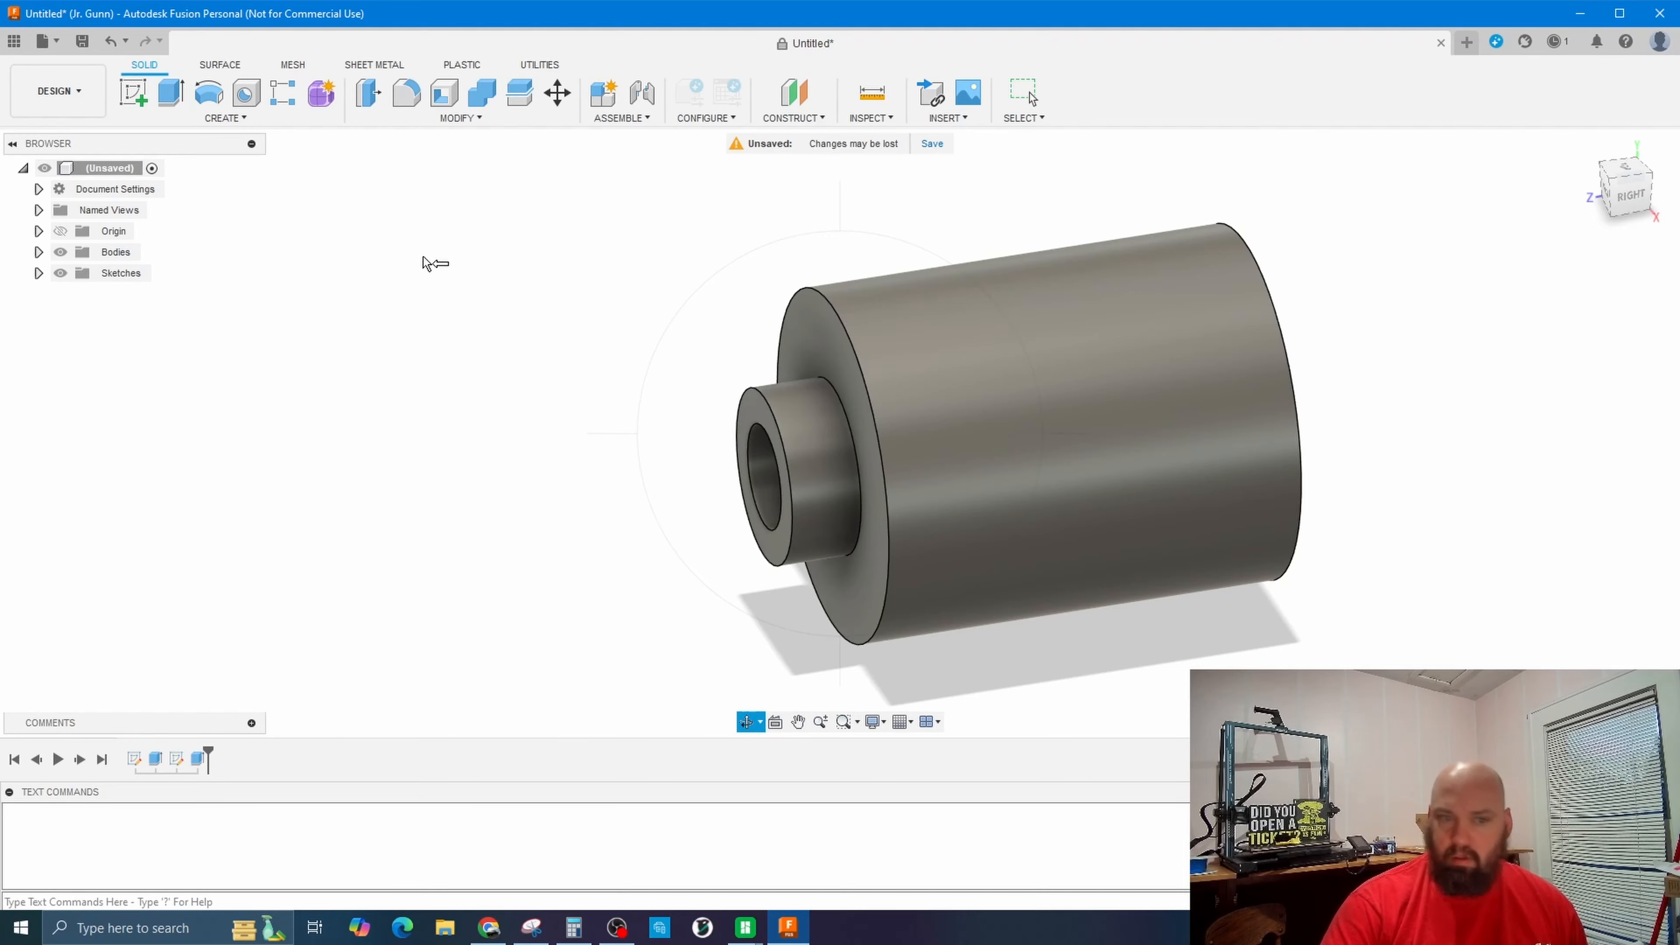
pyautogui.click(134, 98)
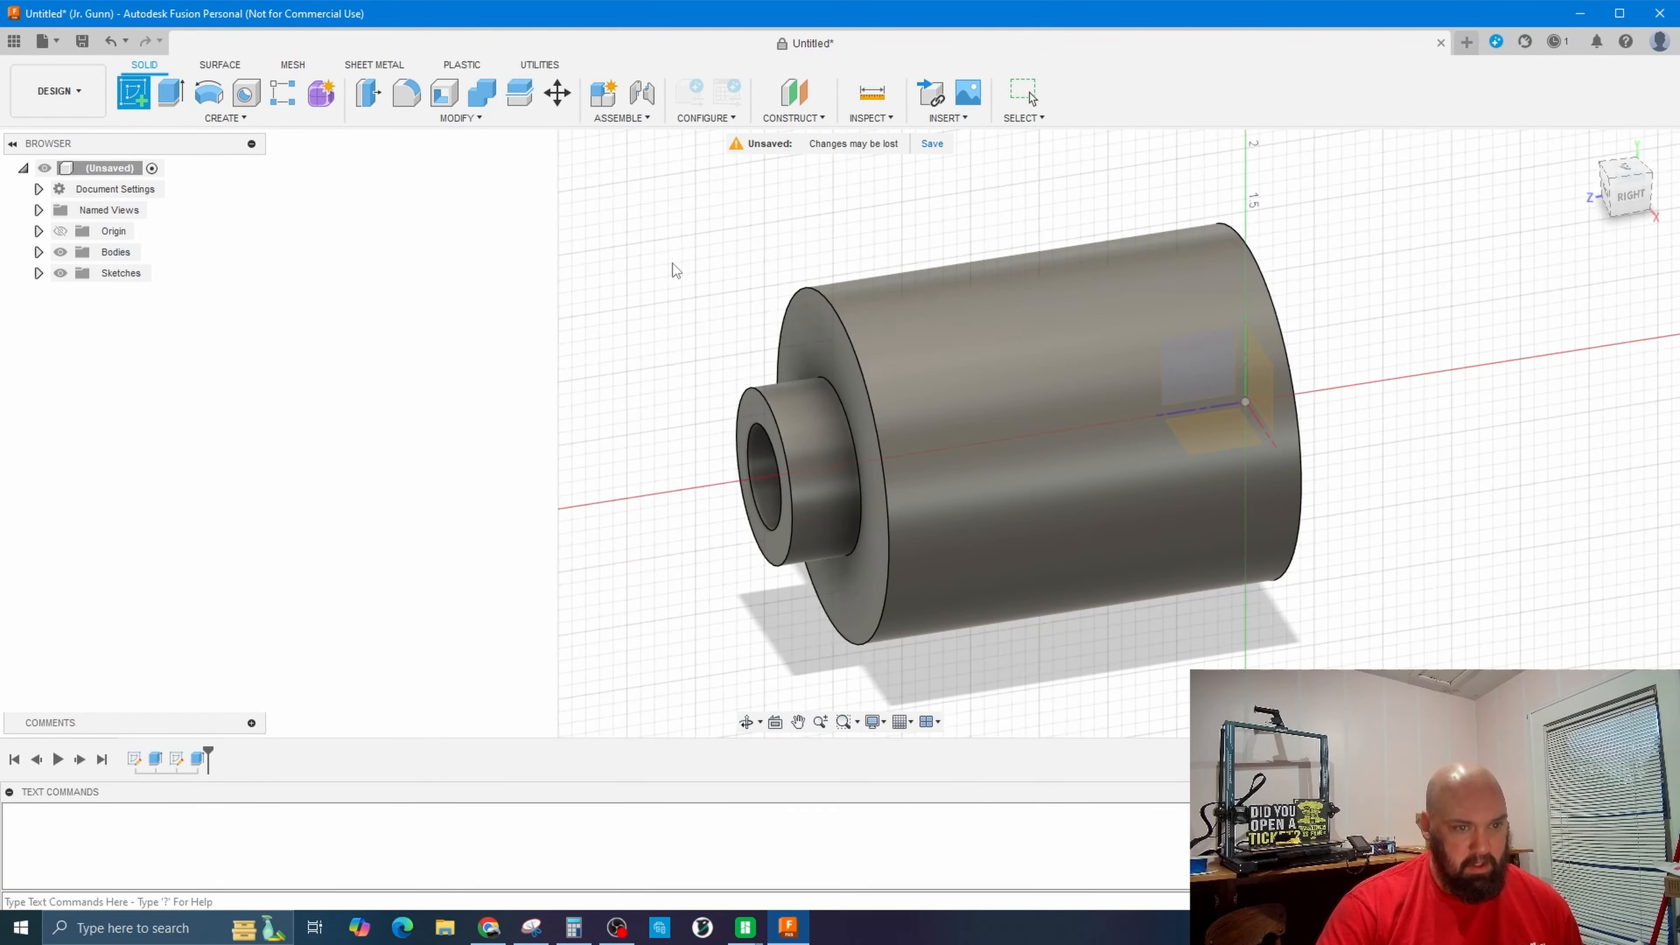
pyautogui.click(835, 349)
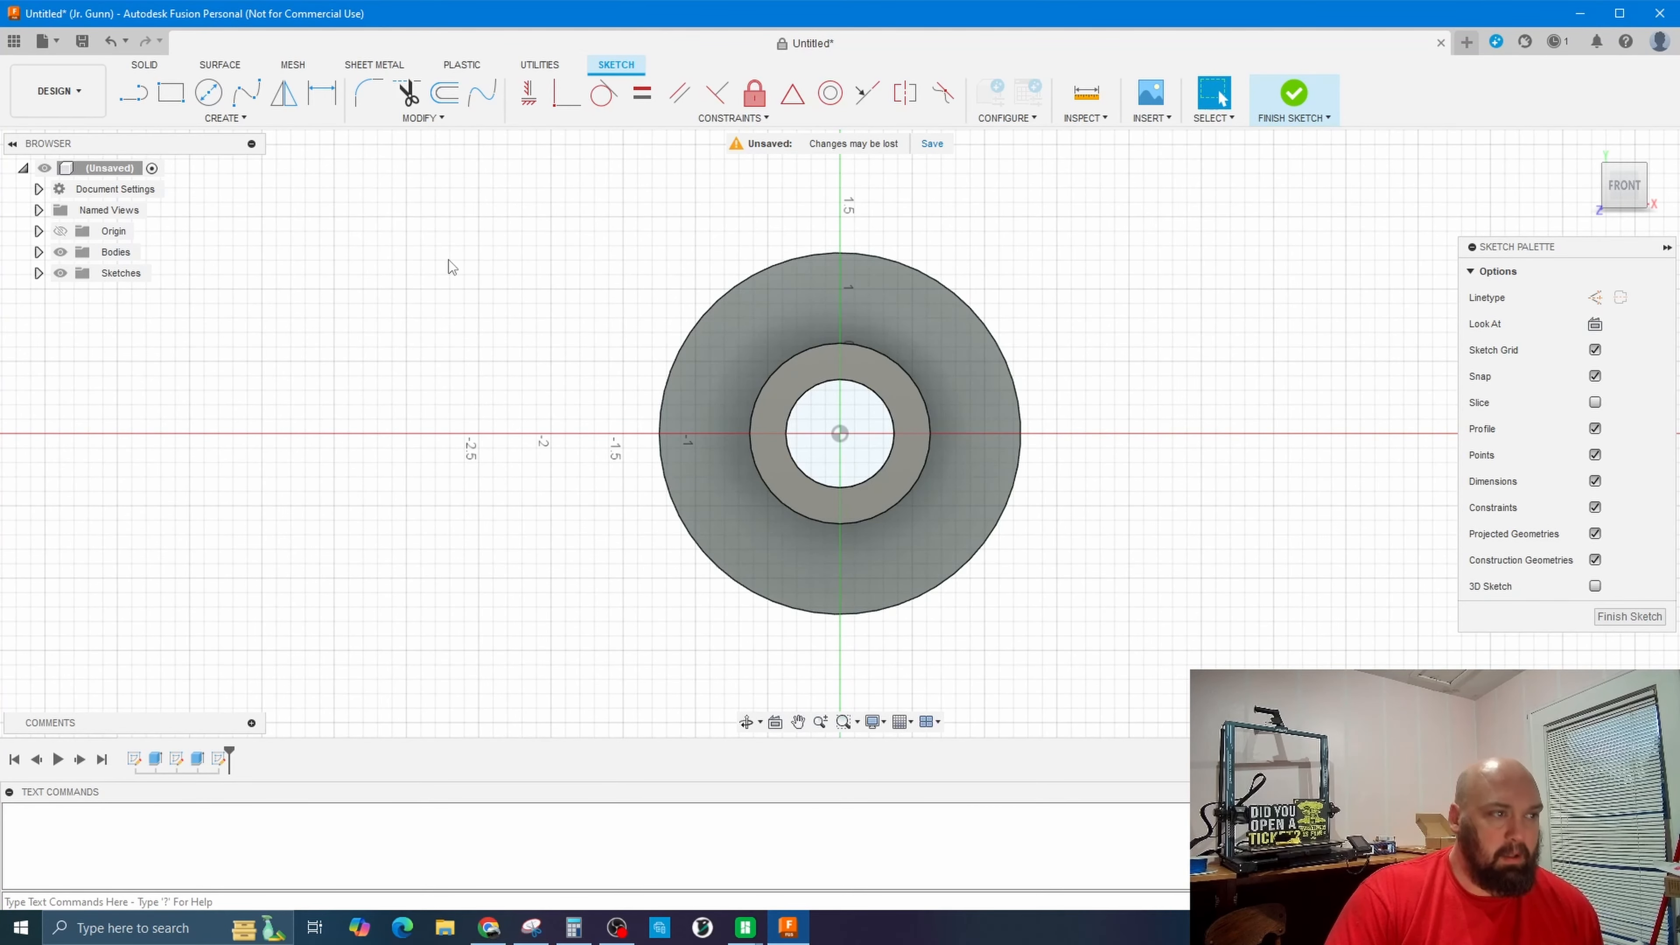
pyautogui.press('l')
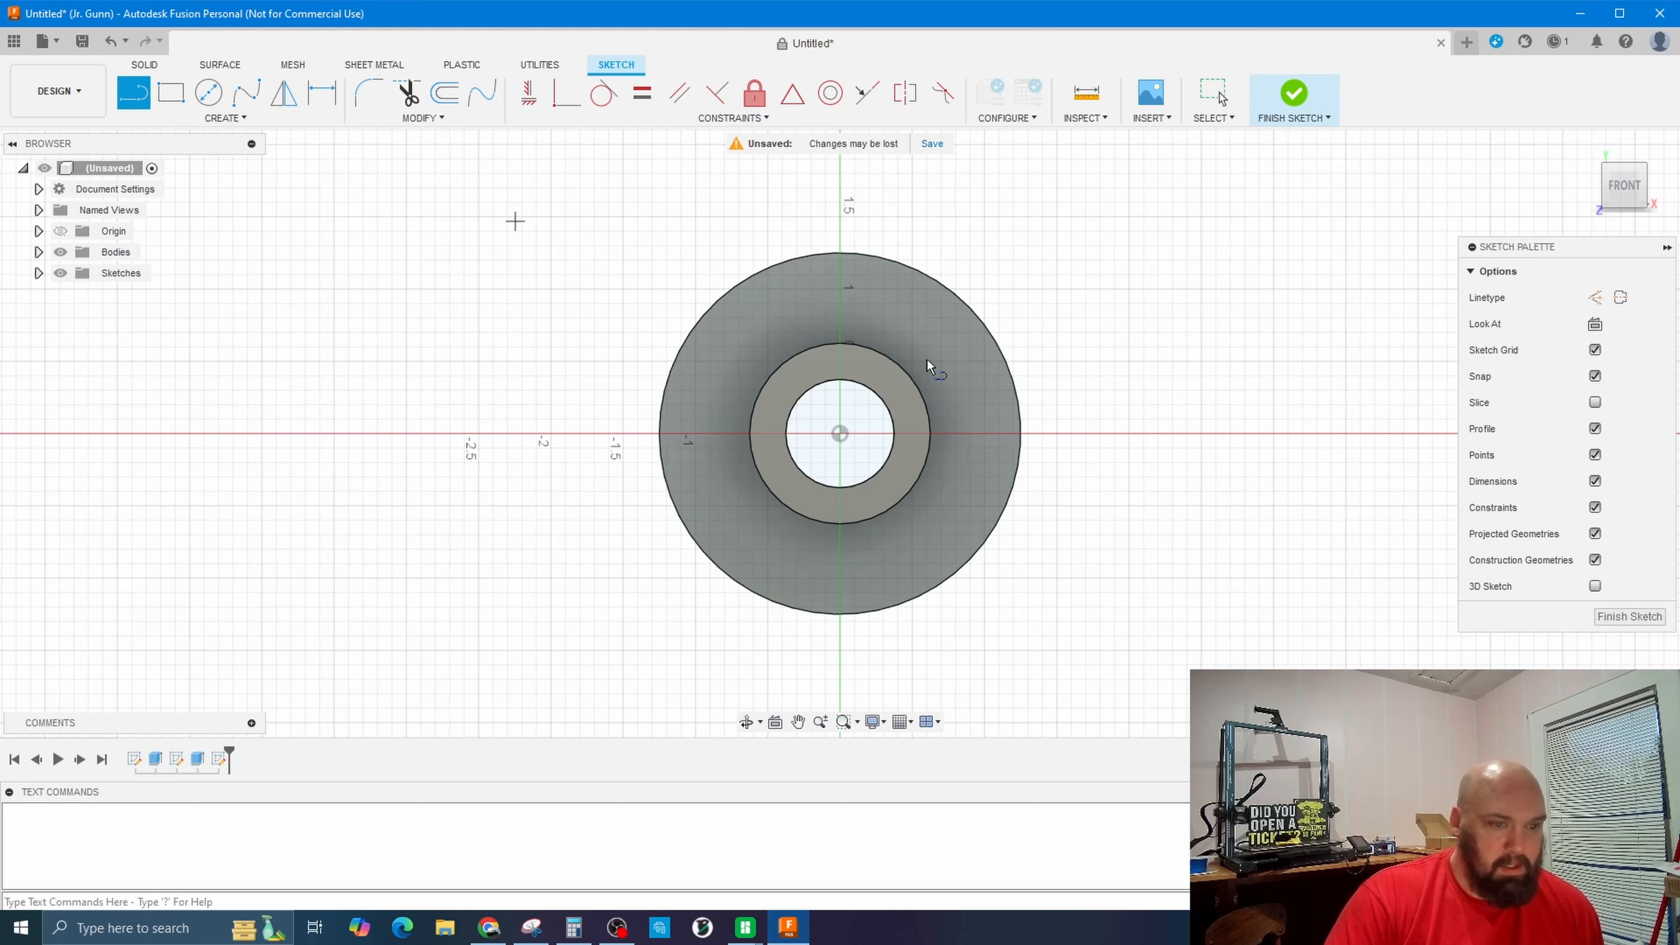
pyautogui.click(840, 434)
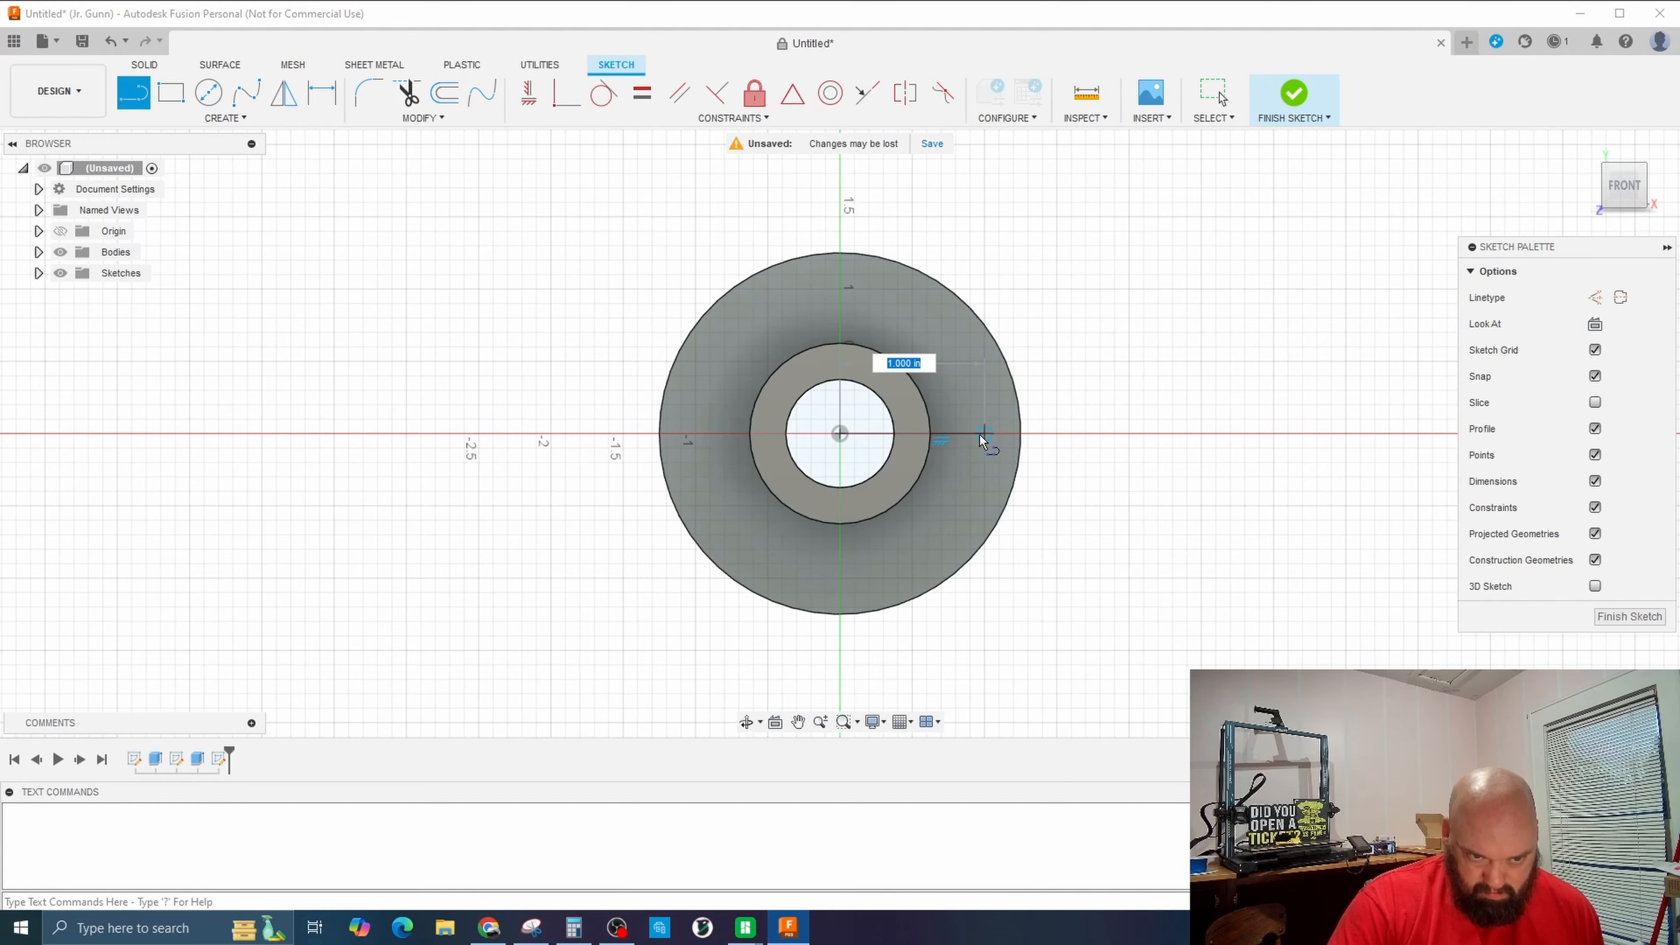
pyautogui.click(984, 433)
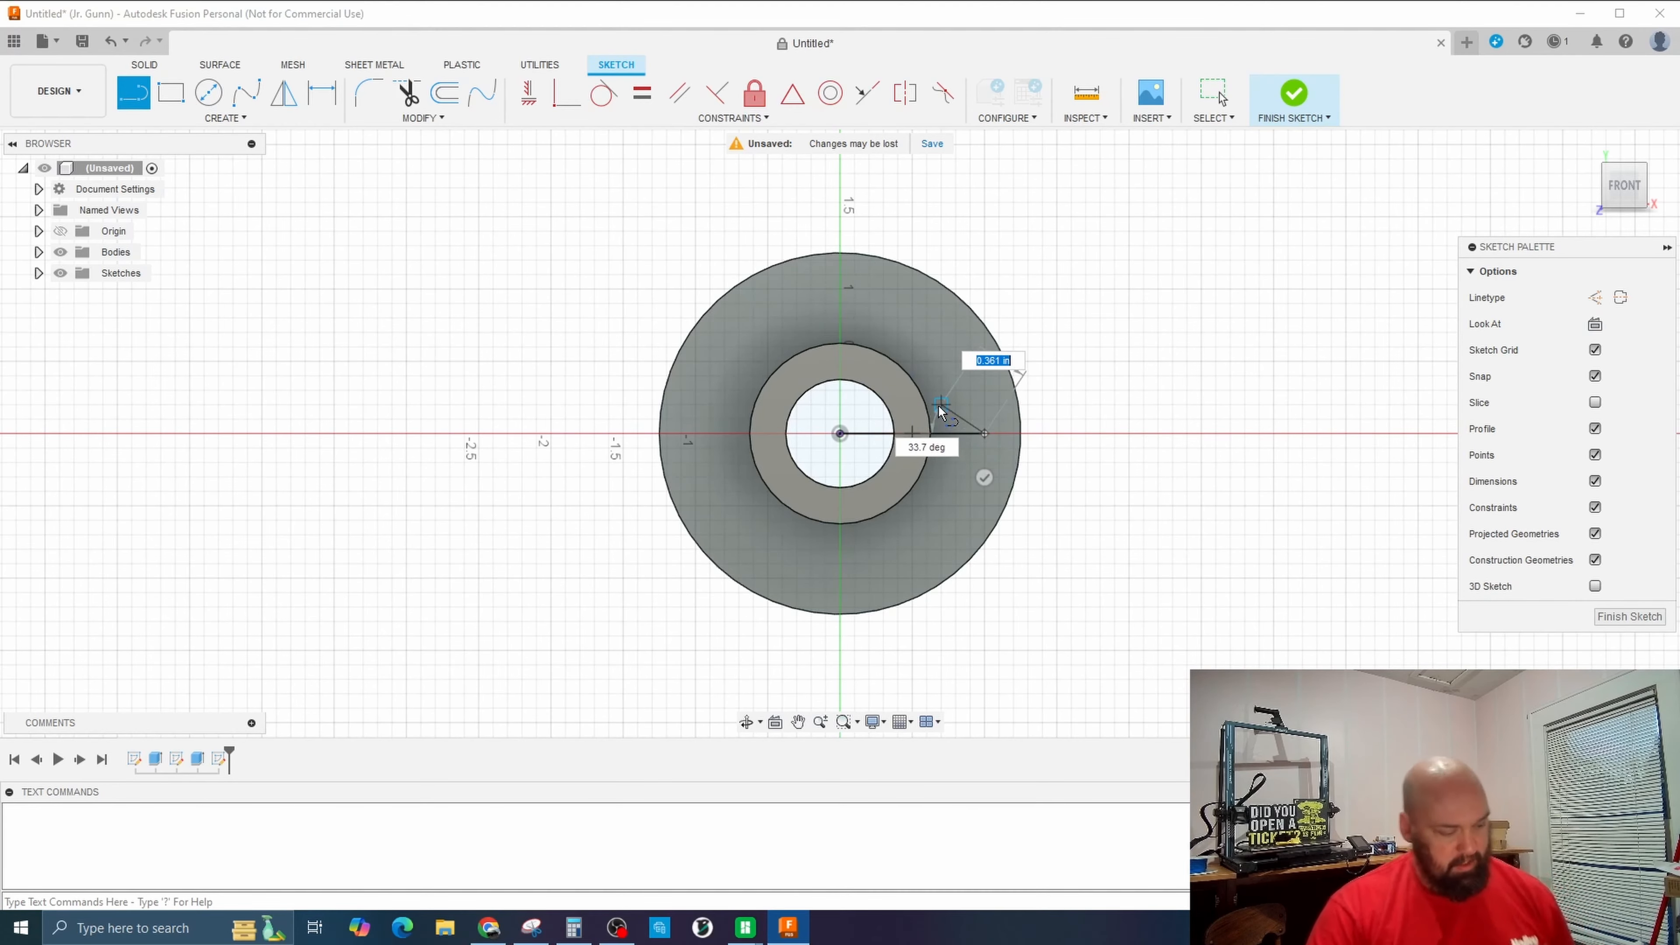
pyautogui.press('Escape')
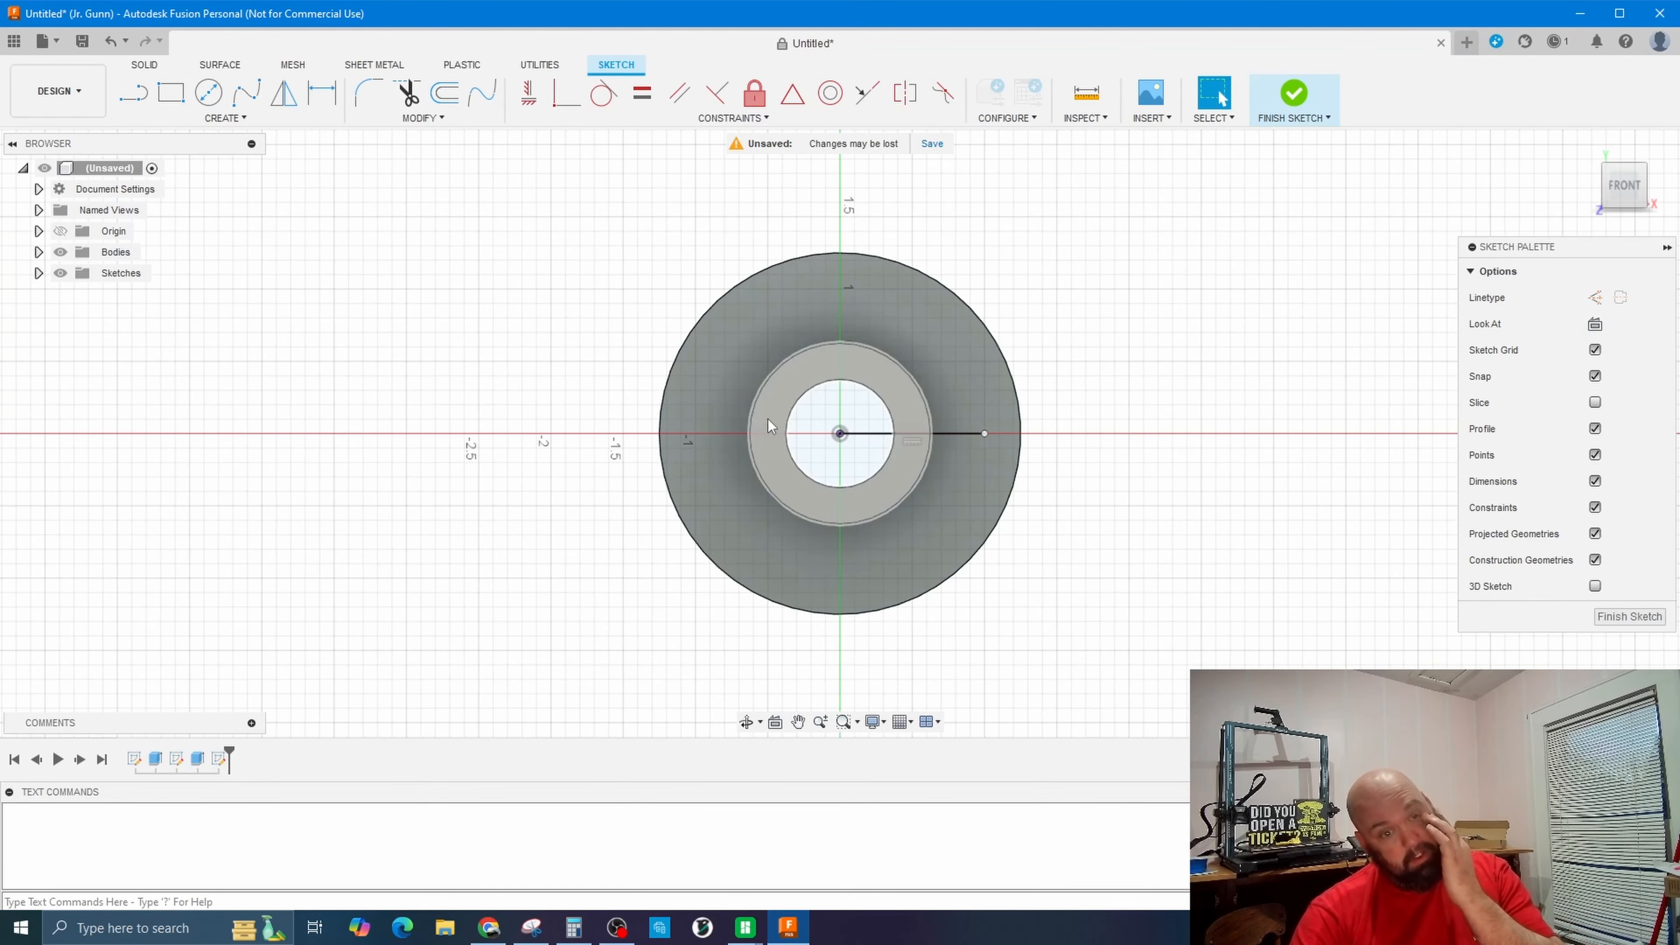
# Convert the 1 in horizontal line to construction geometry.
pyautogui.click(945, 436)
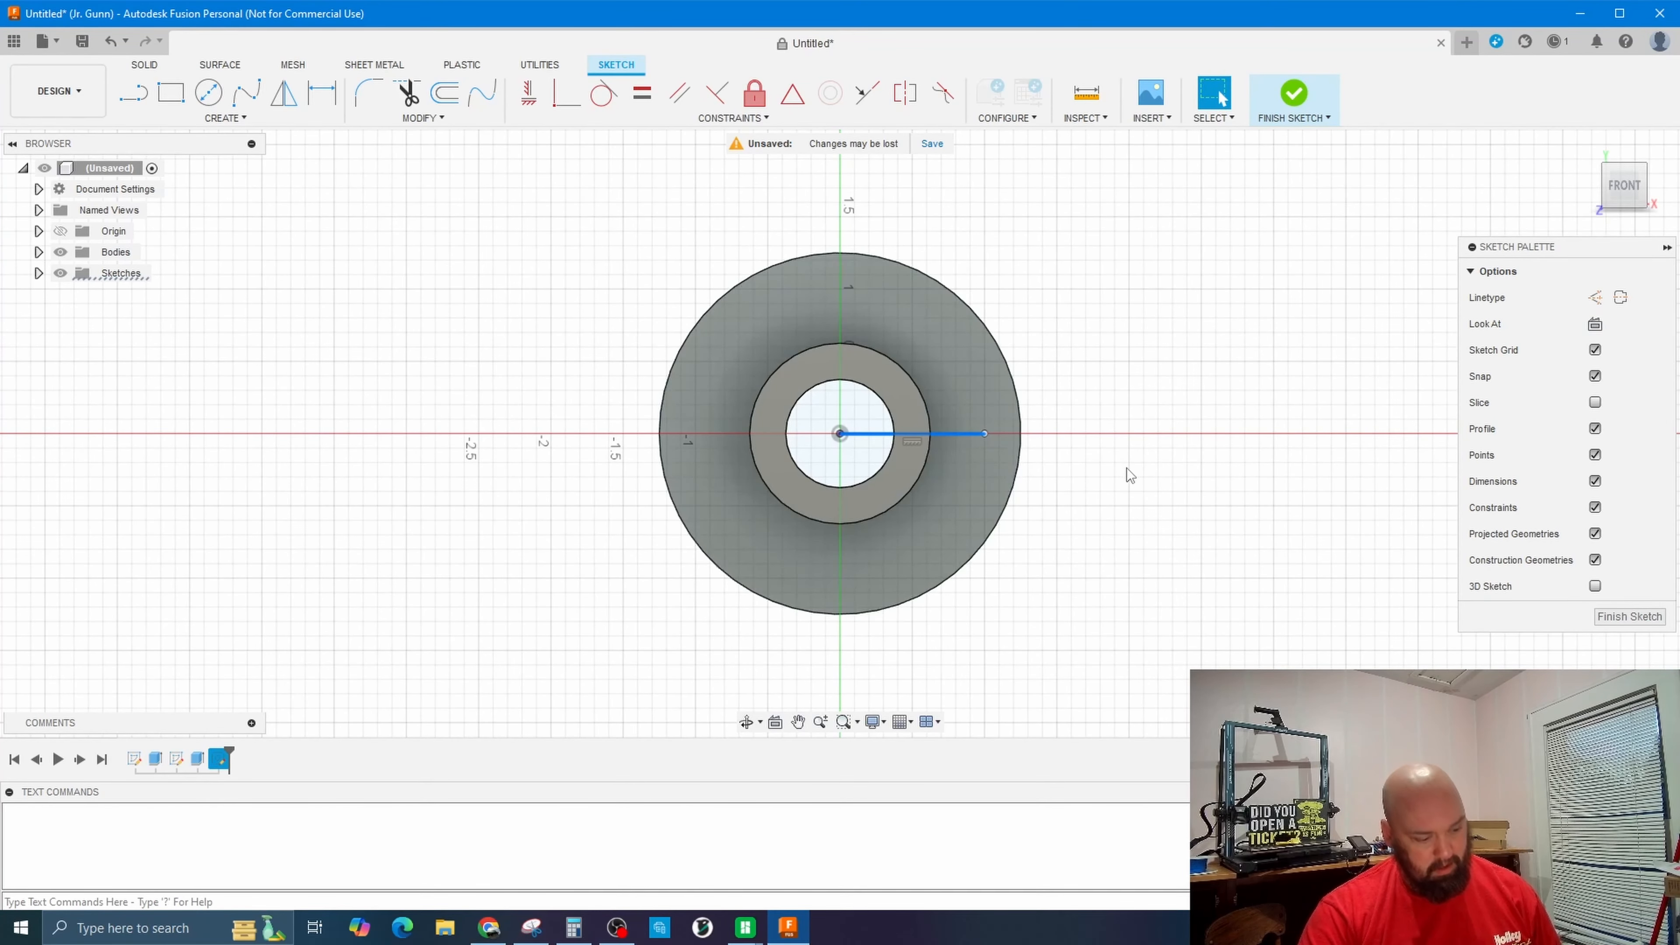
pyautogui.press('x')
pyautogui.press('Escape')
pyautogui.scroll(-2, 934, 441)
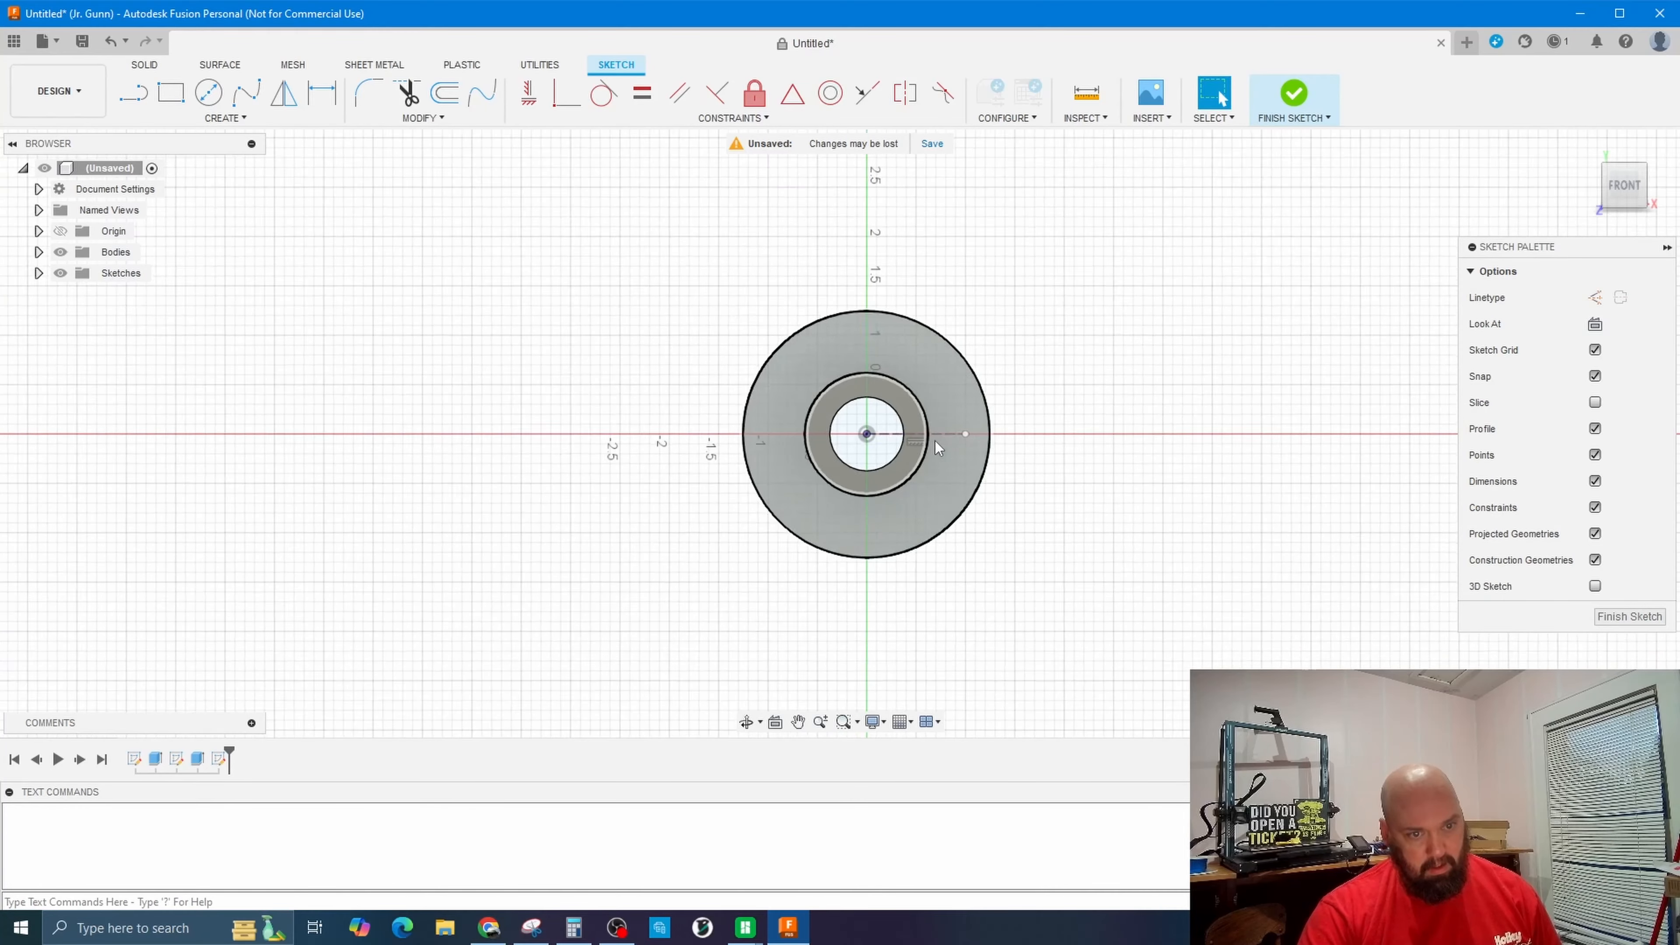
pyautogui.scroll(5, 935, 441)
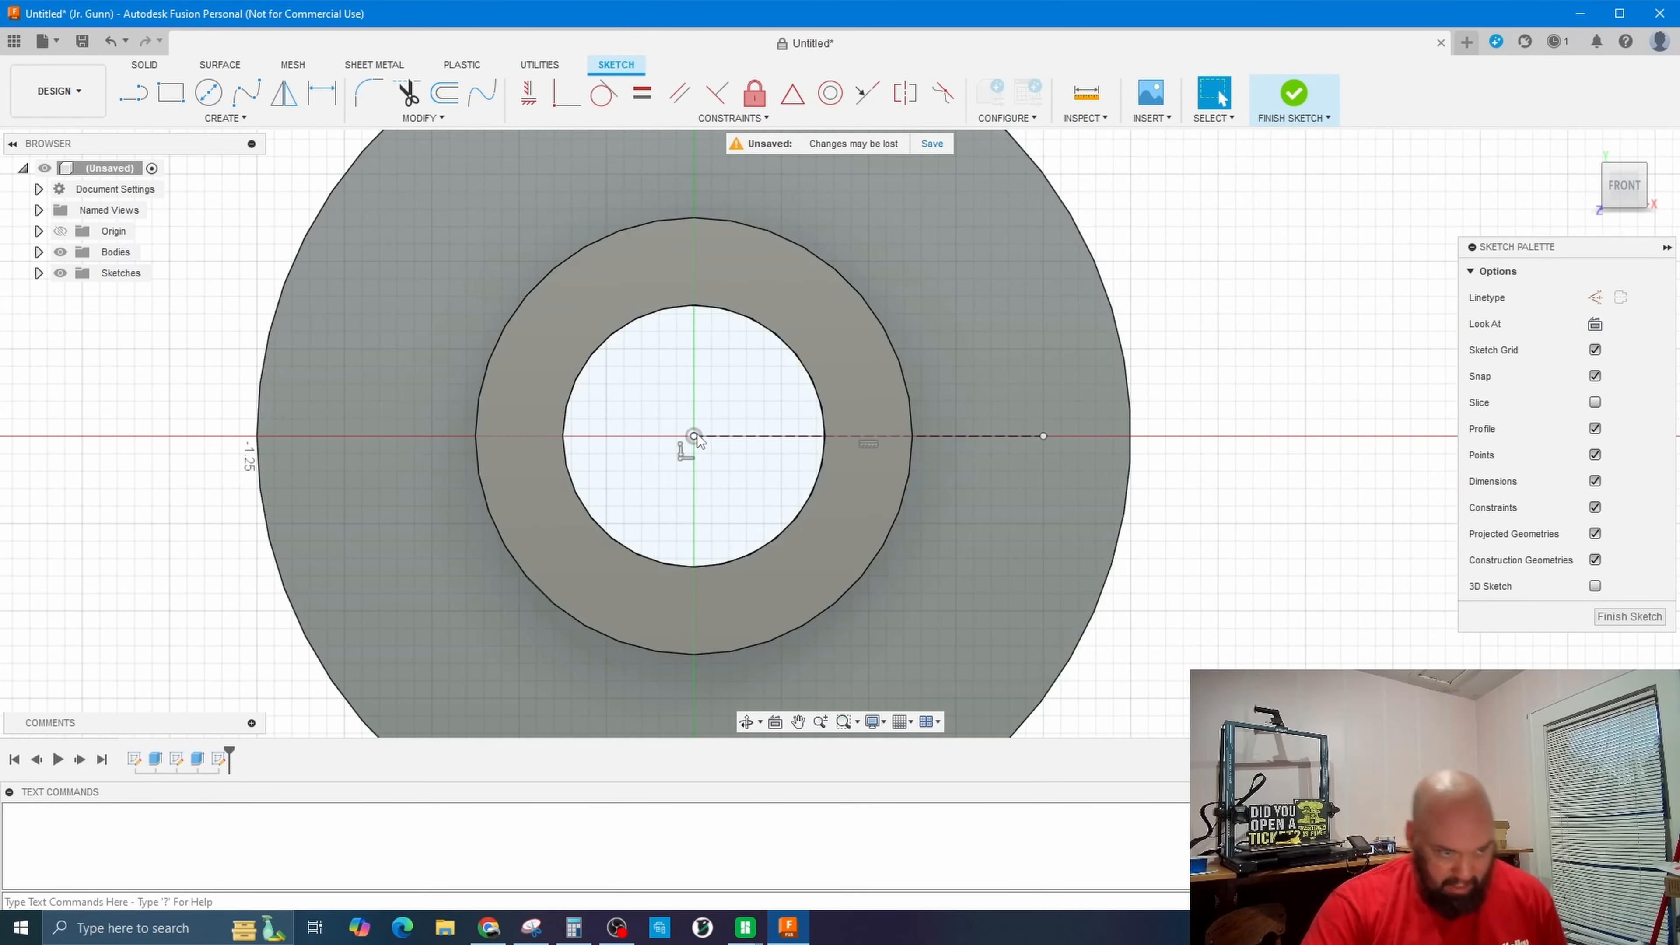
pyautogui.scroll(-3, 697, 434)
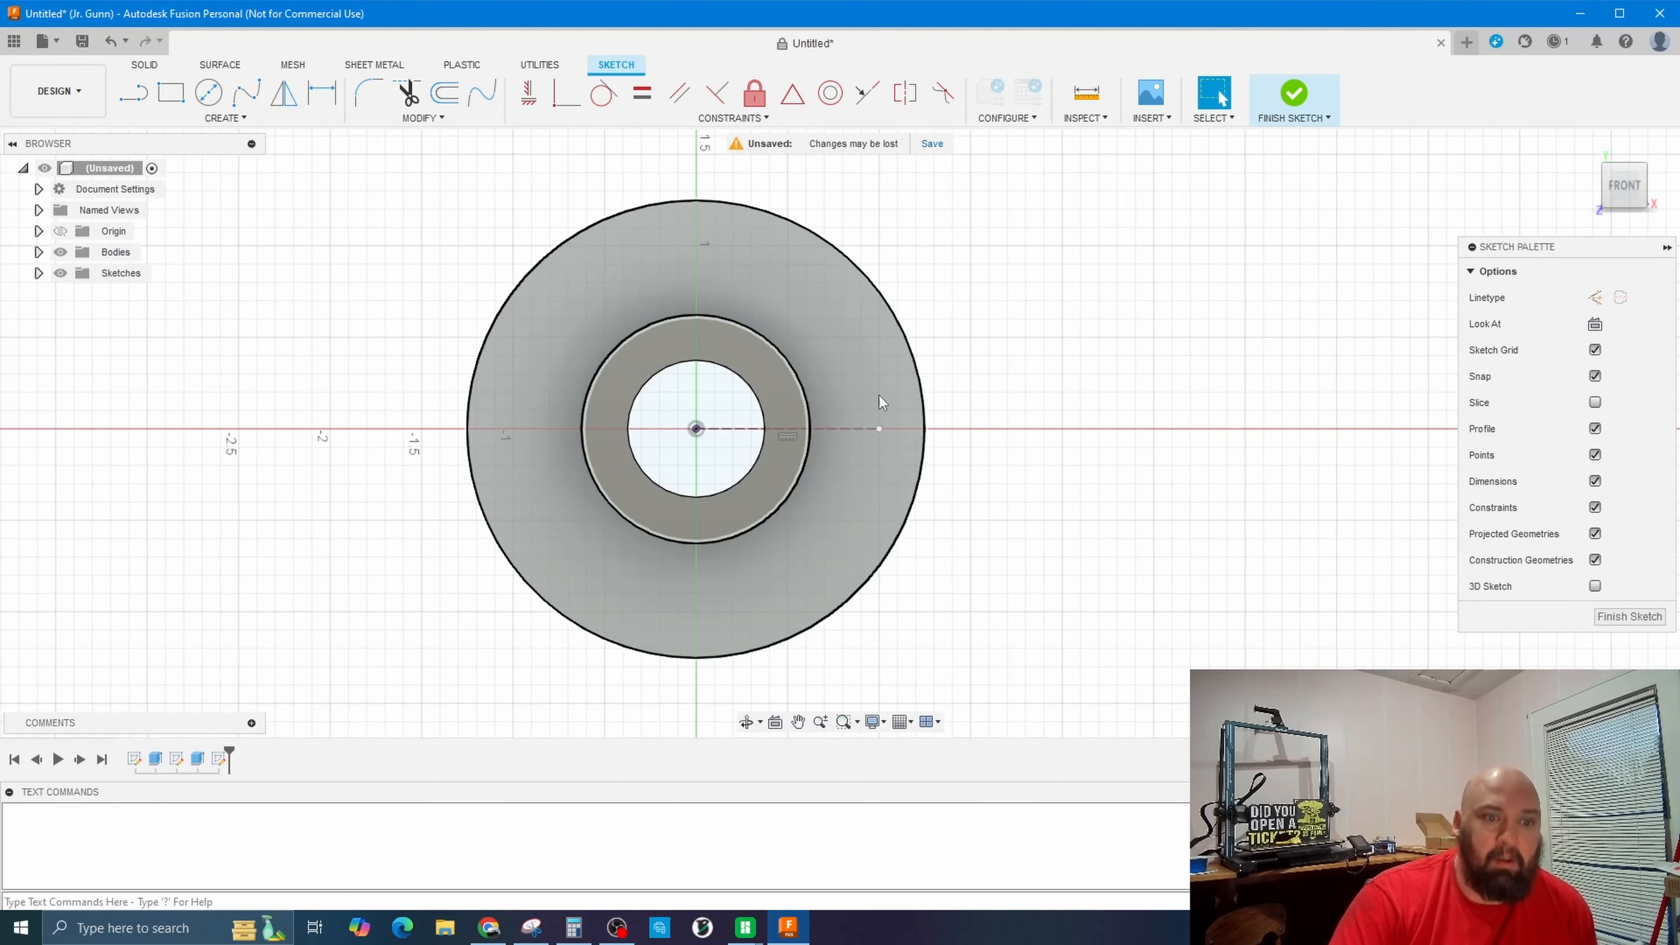
pyautogui.click(209, 92)
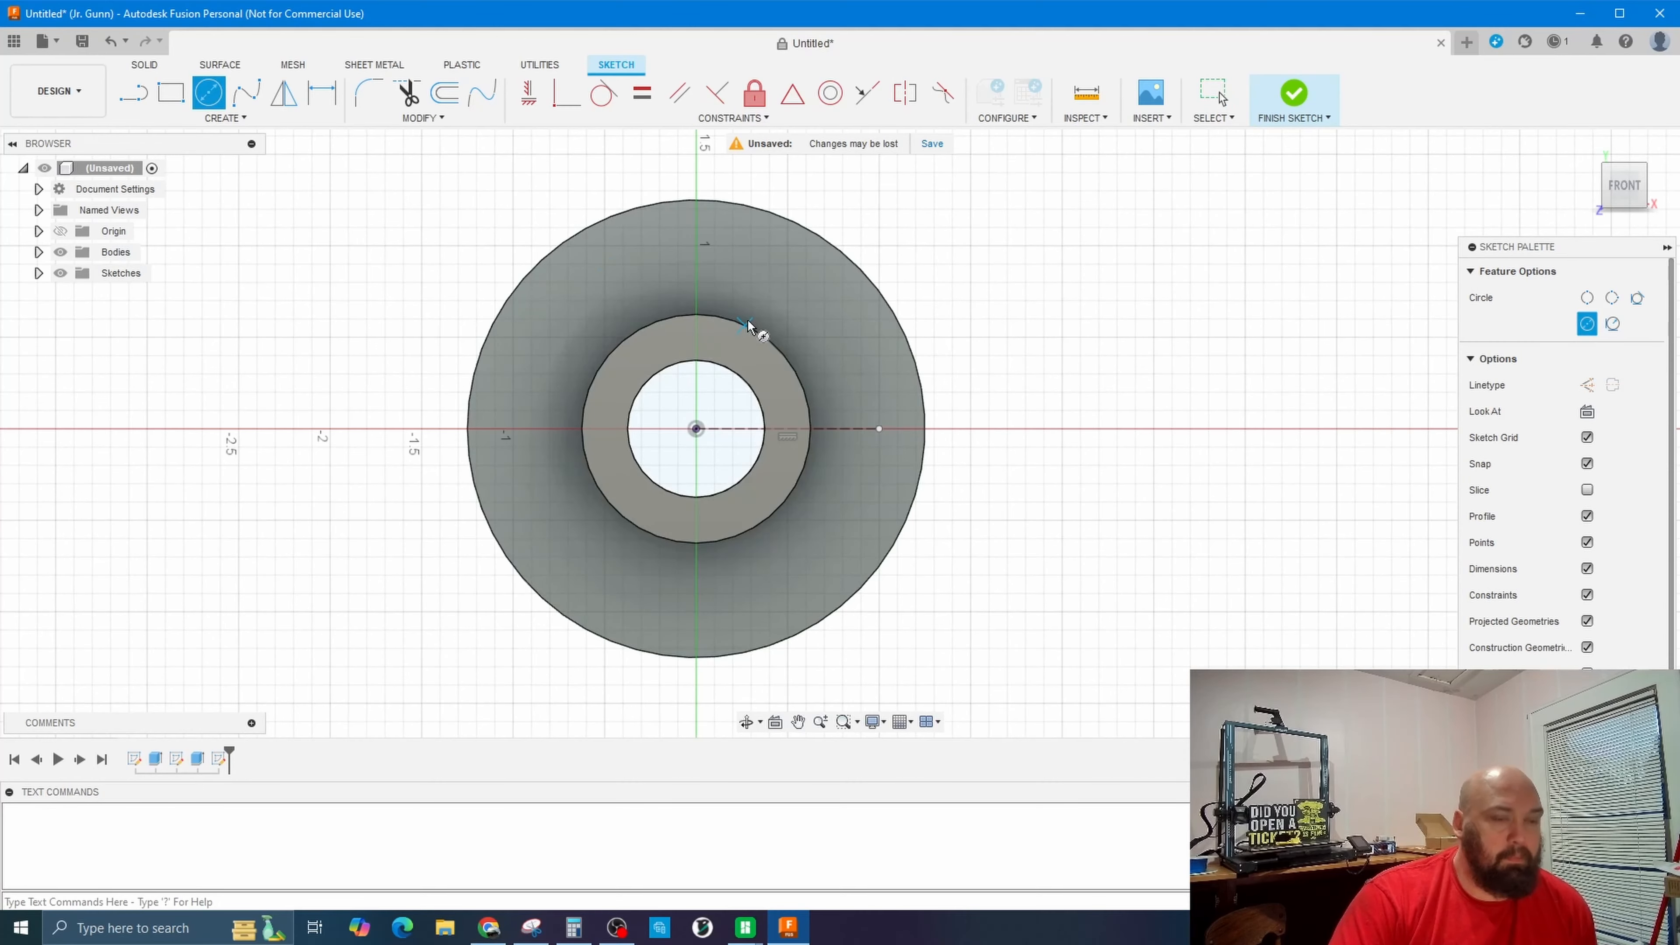
pyautogui.click(860, 409)
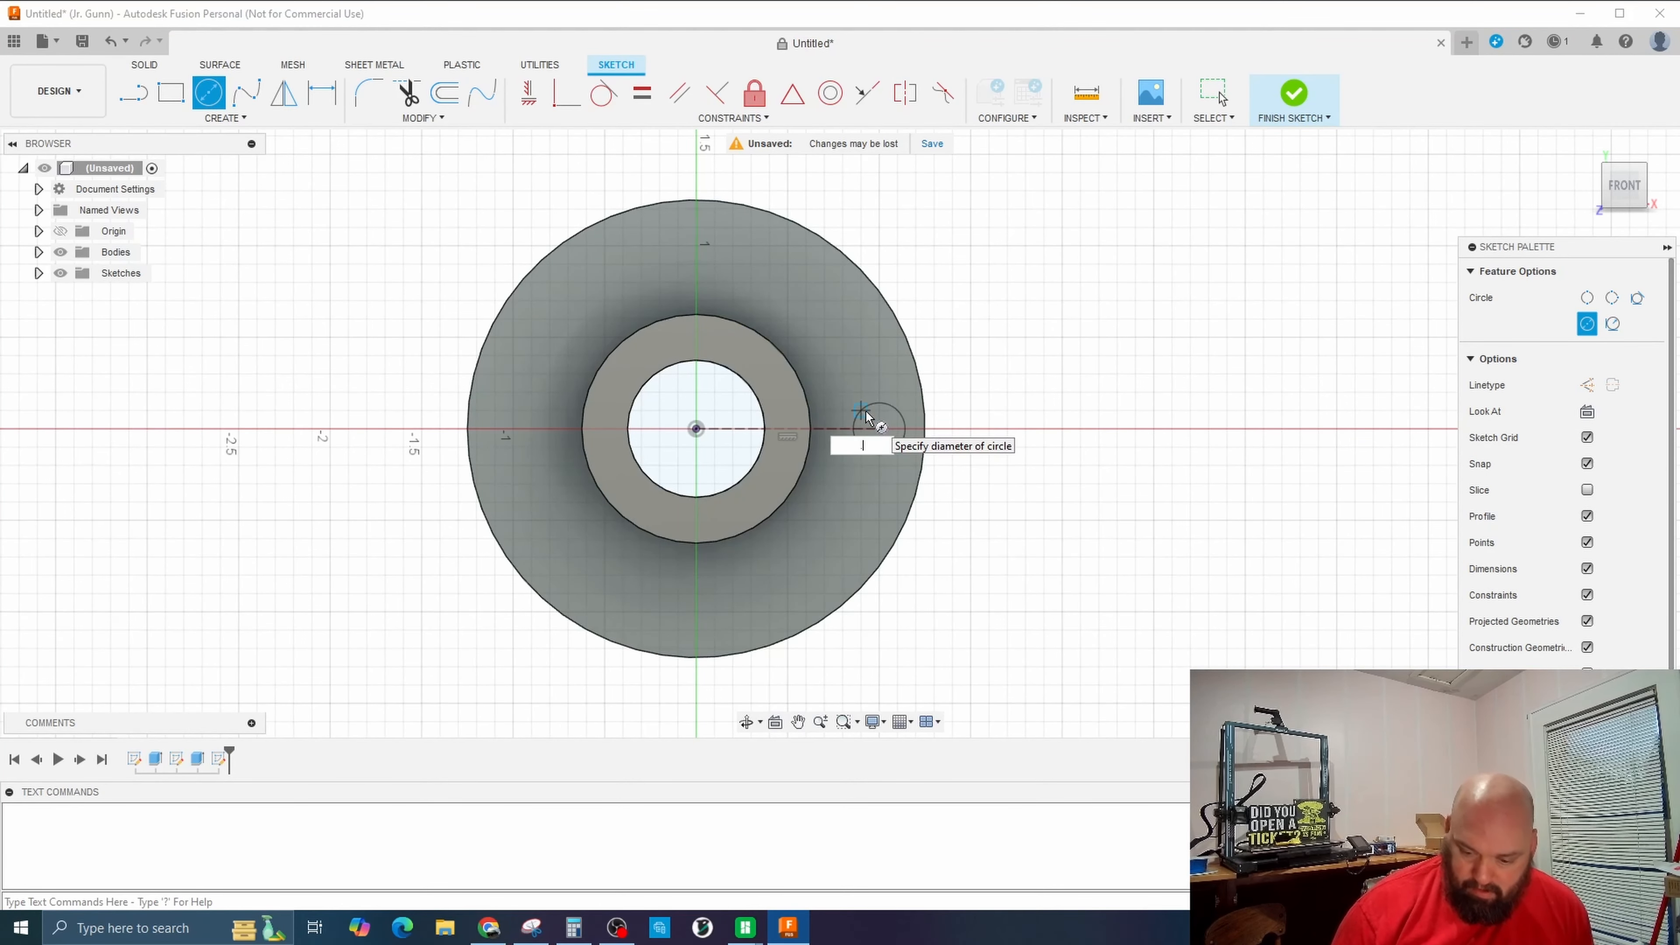
pyautogui.click(1219, 95)
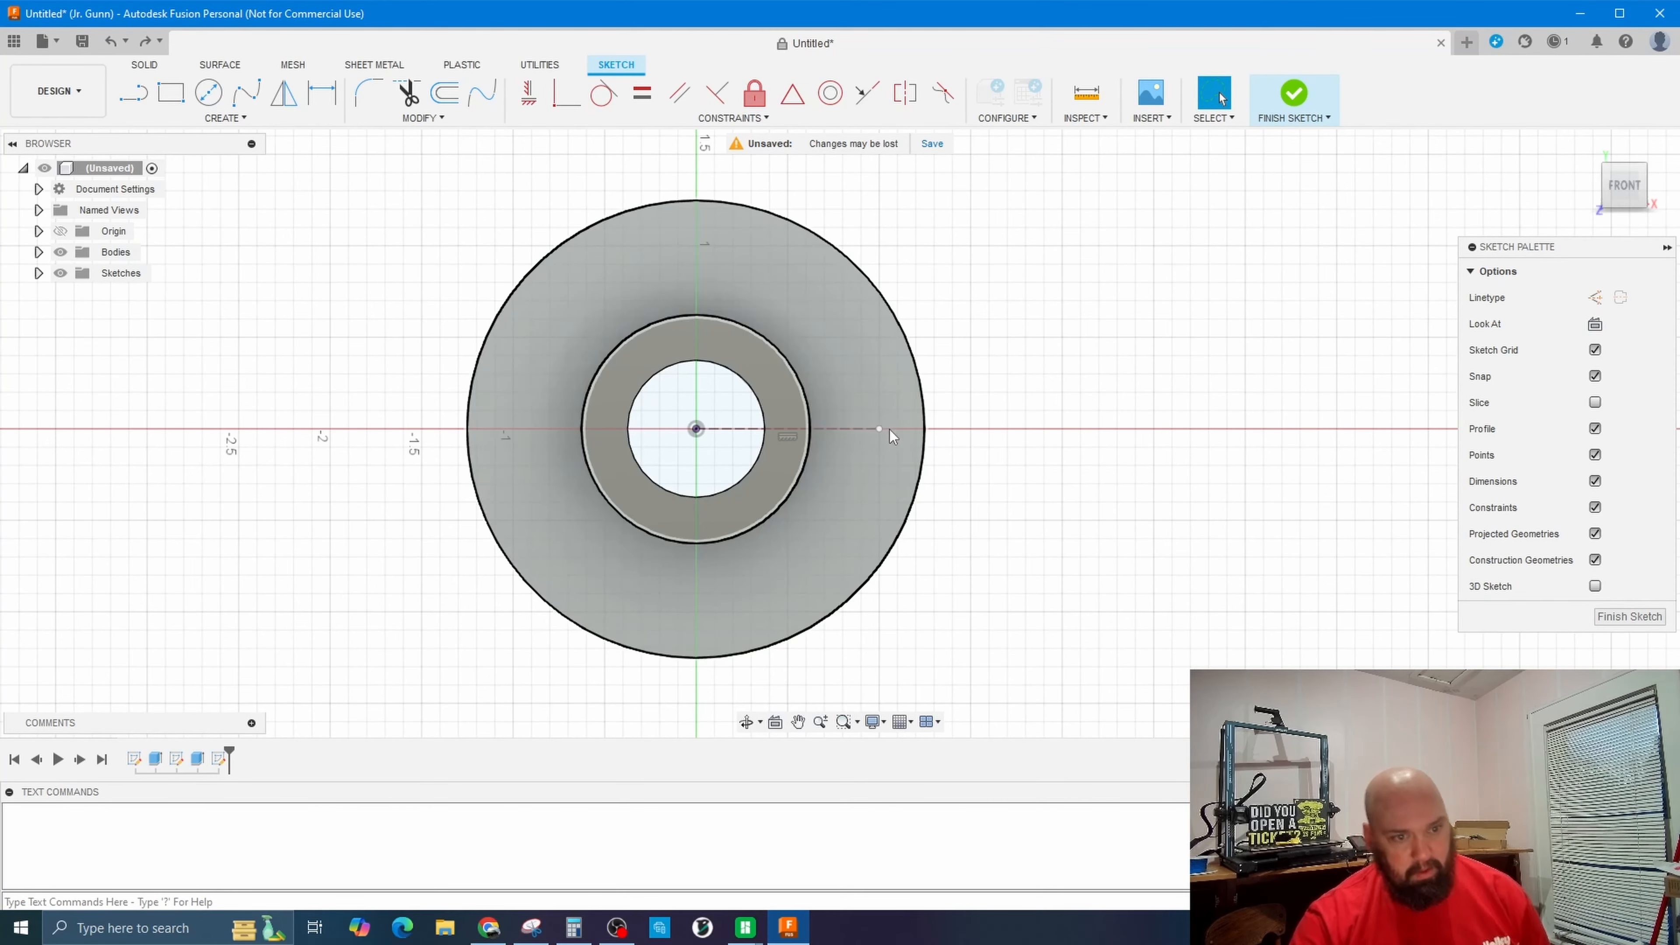
# Draw a 0.25 in diameter circle centred on the outer endpoint of the construction line.
pyautogui.click(879, 428)
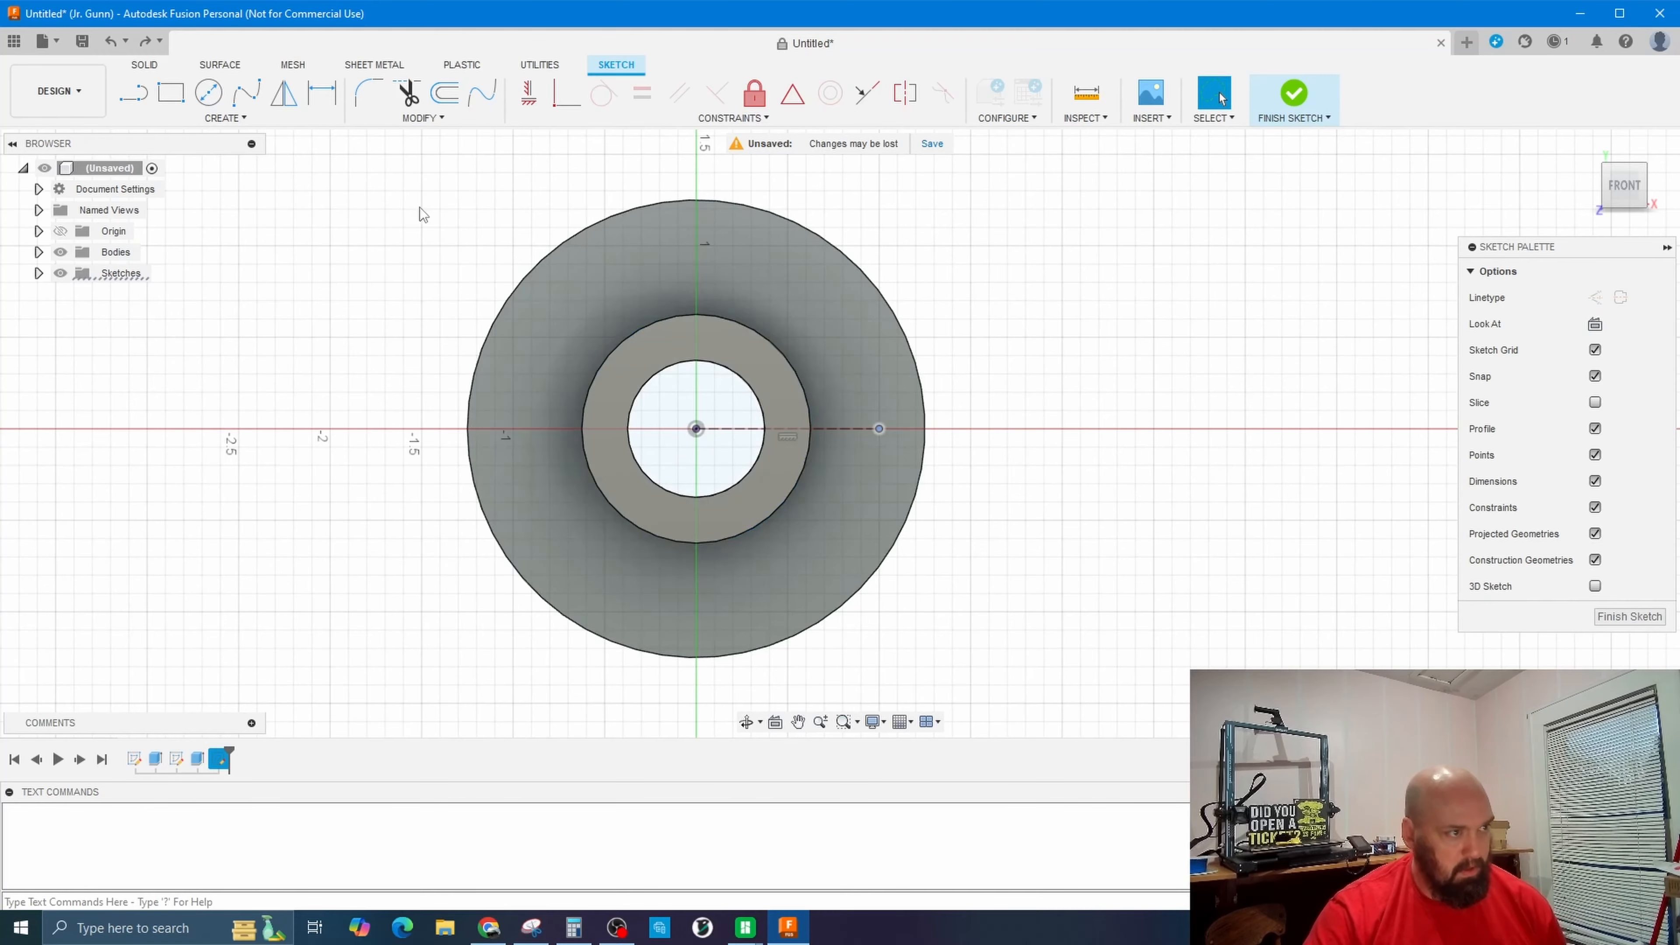
pyautogui.click(208, 92)
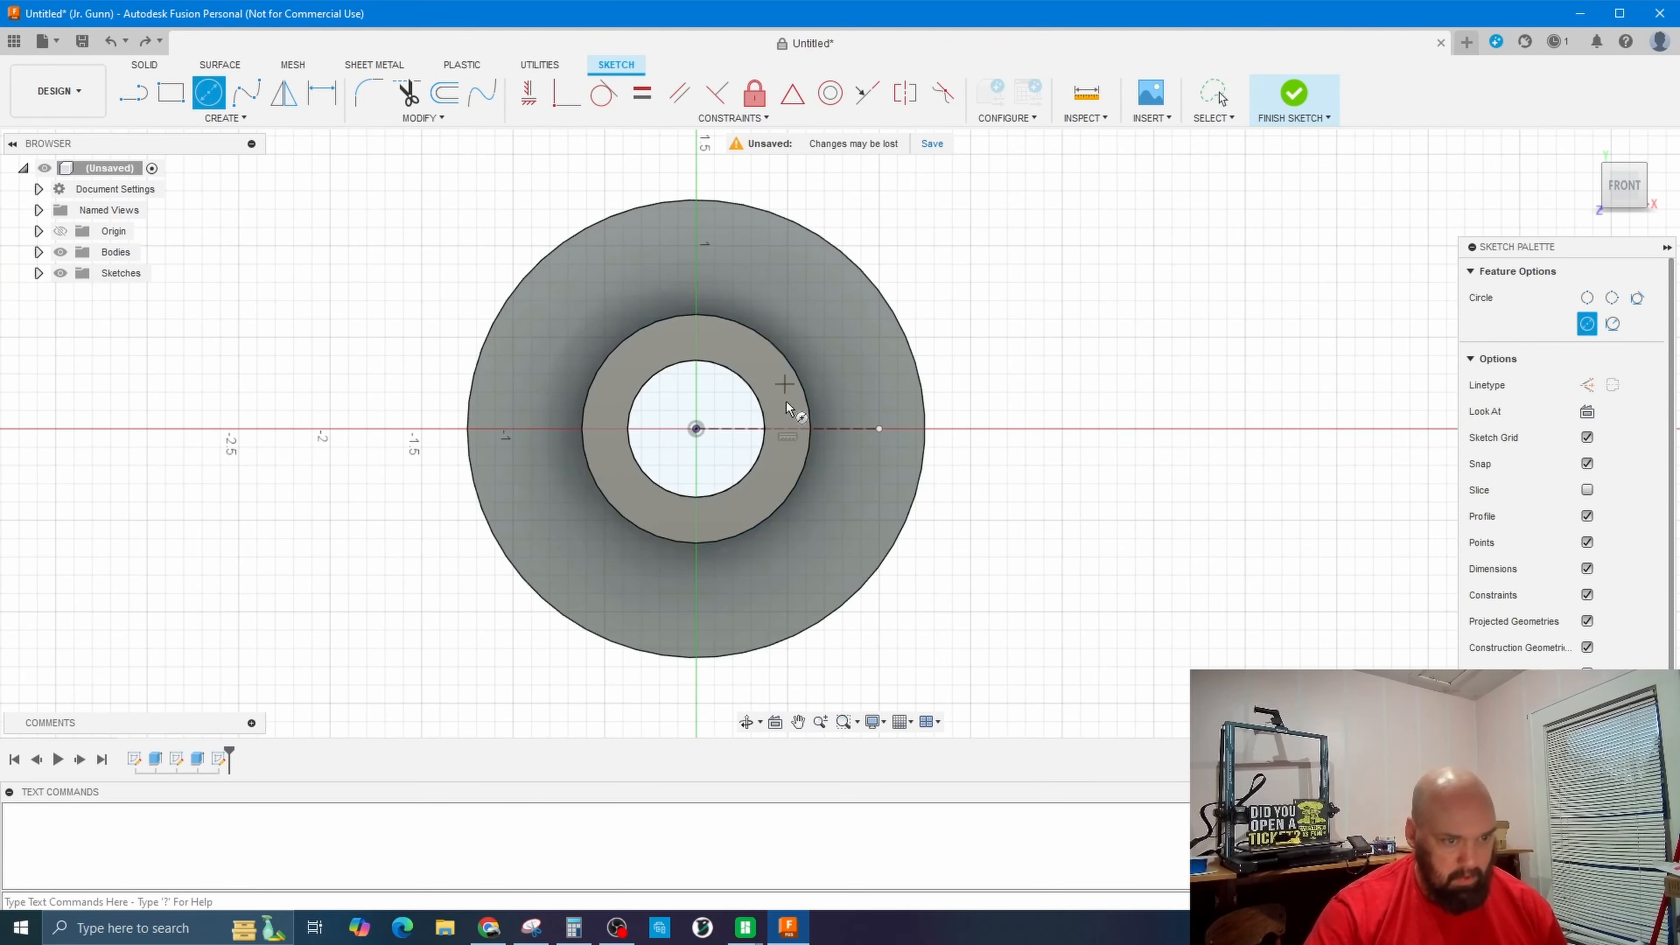
pyautogui.click(879, 428)
pyautogui.write('.1')
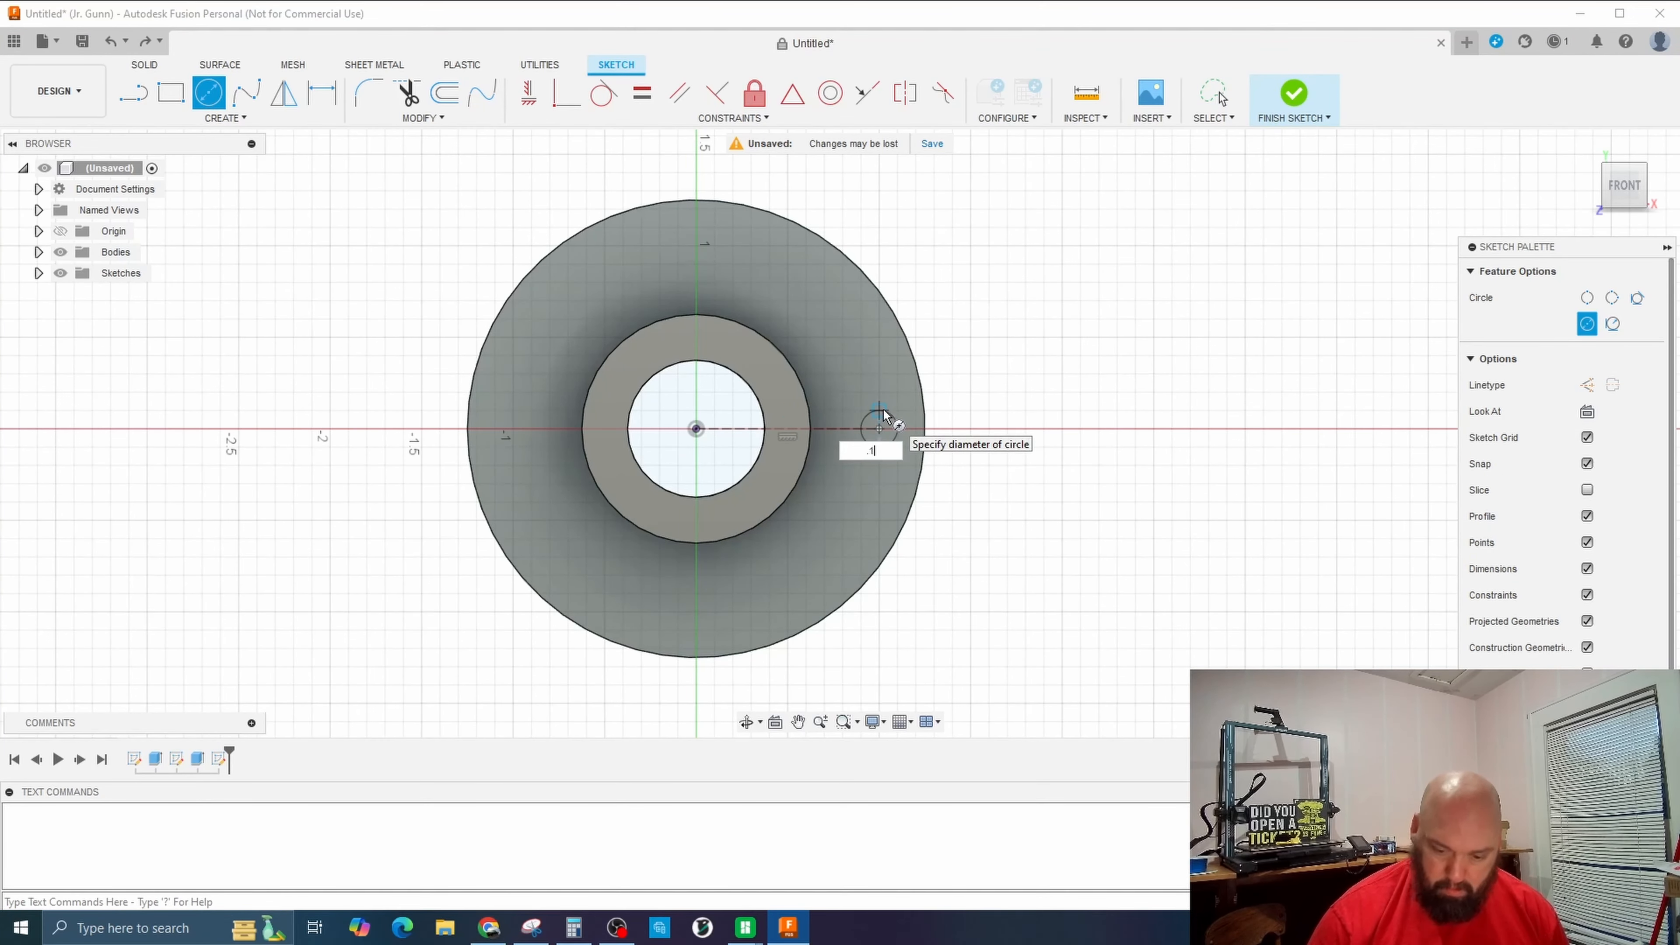
pyautogui.write('25')
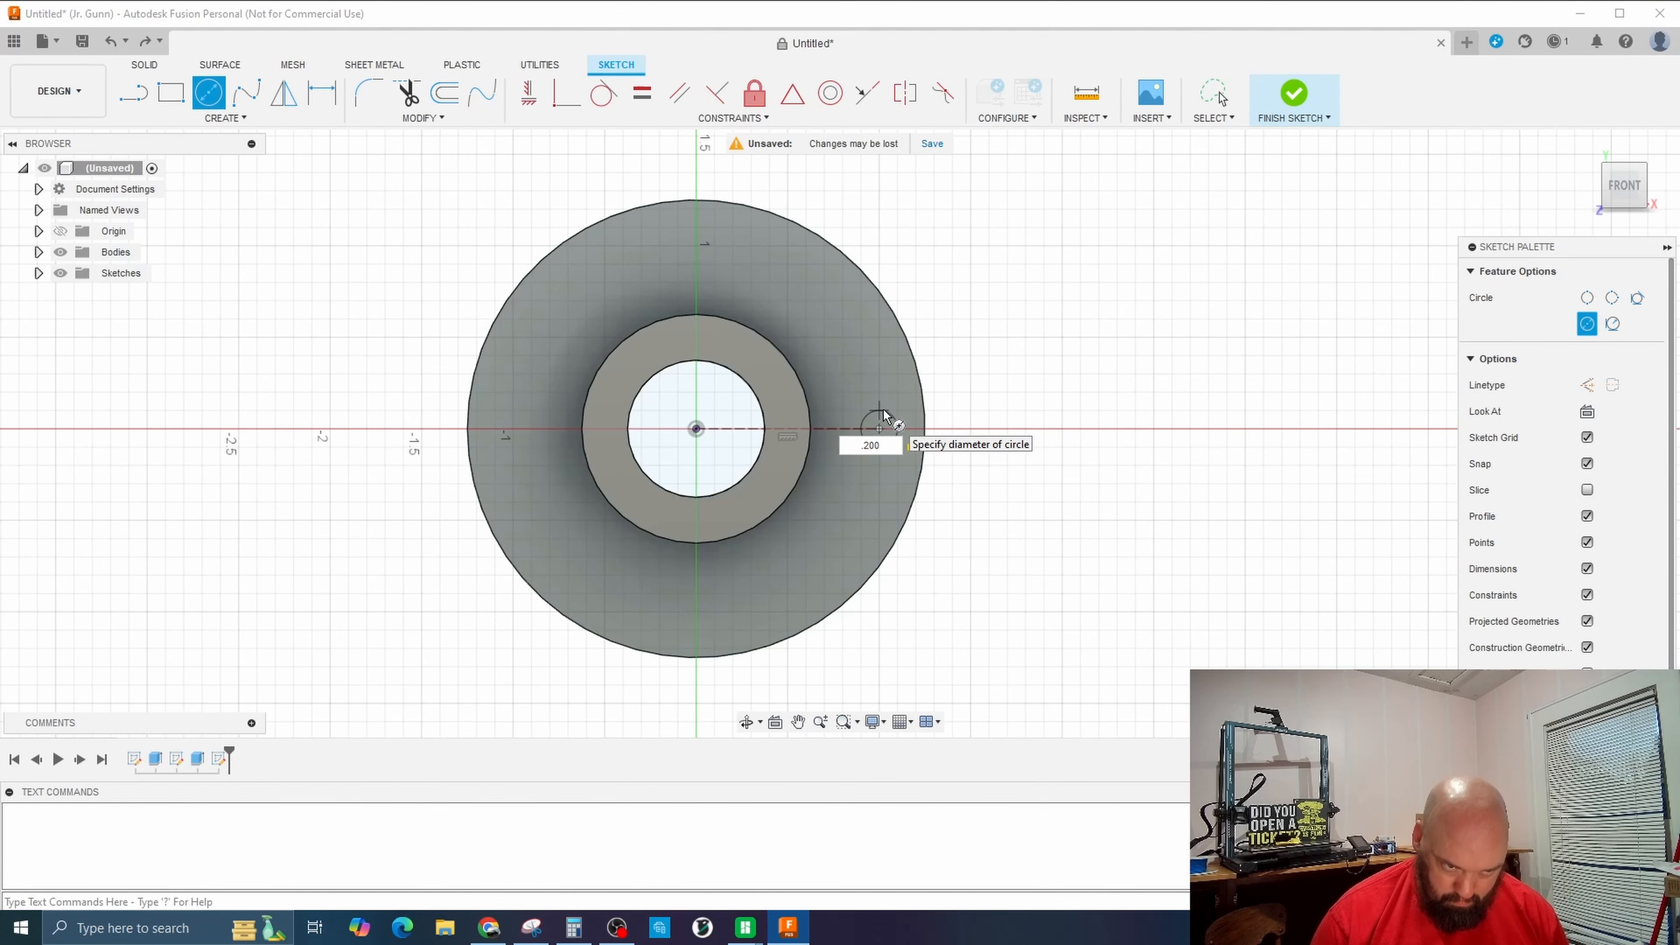
pyautogui.press('BackSpace')
pyautogui.press('BackSpace')
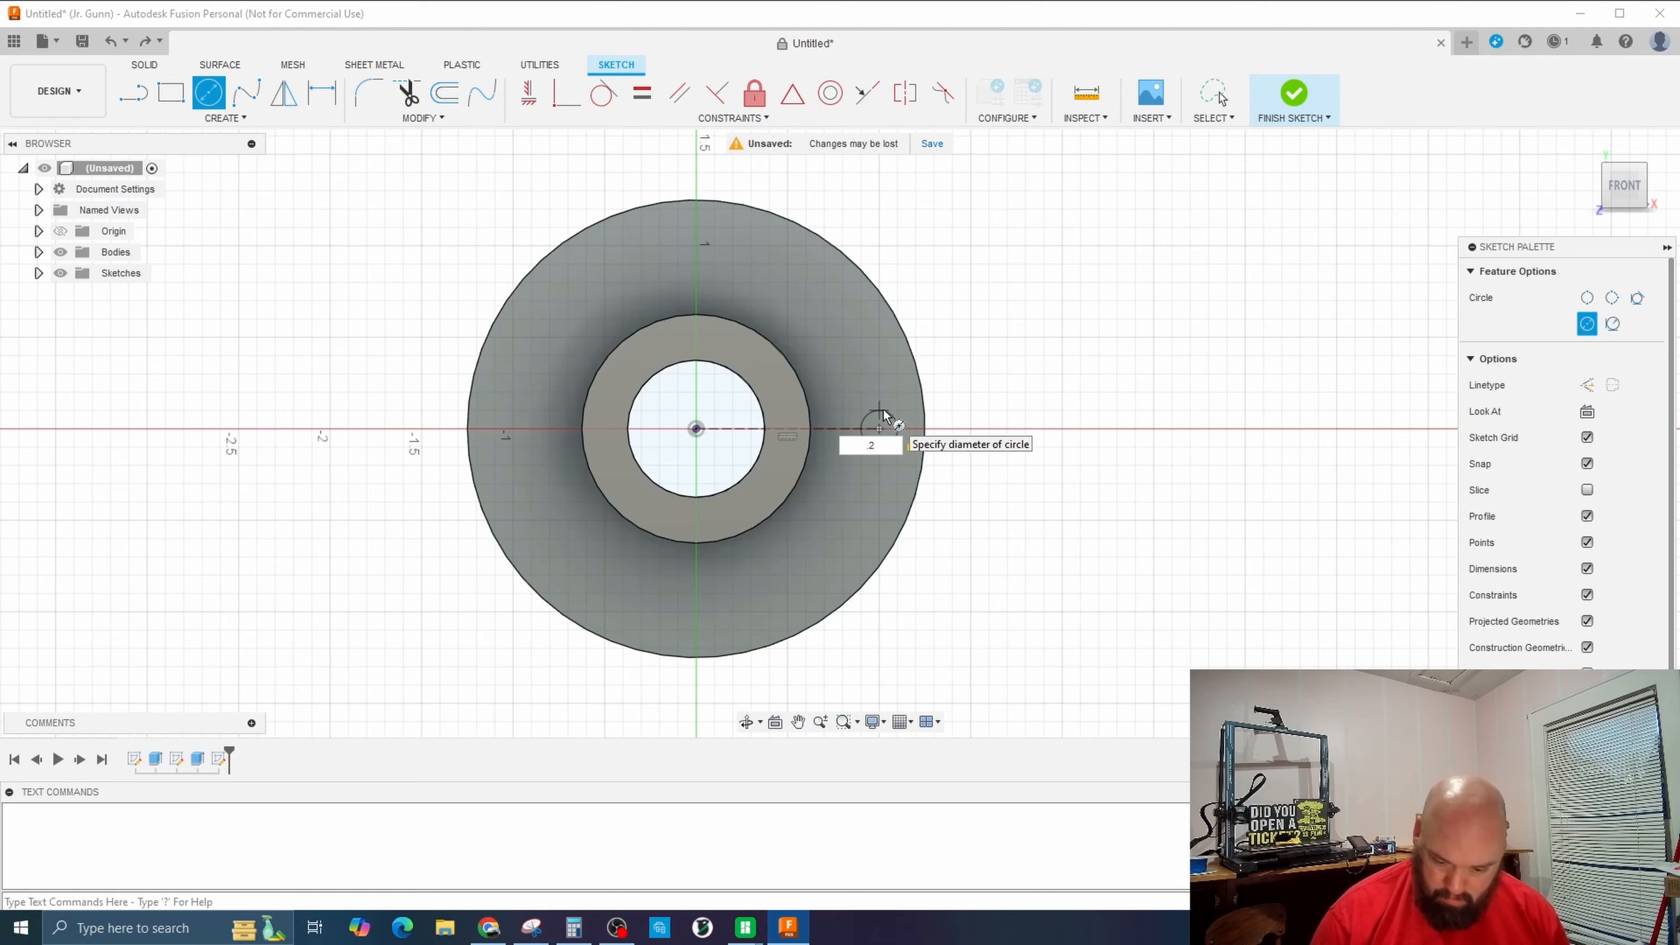
pyautogui.press('Return')
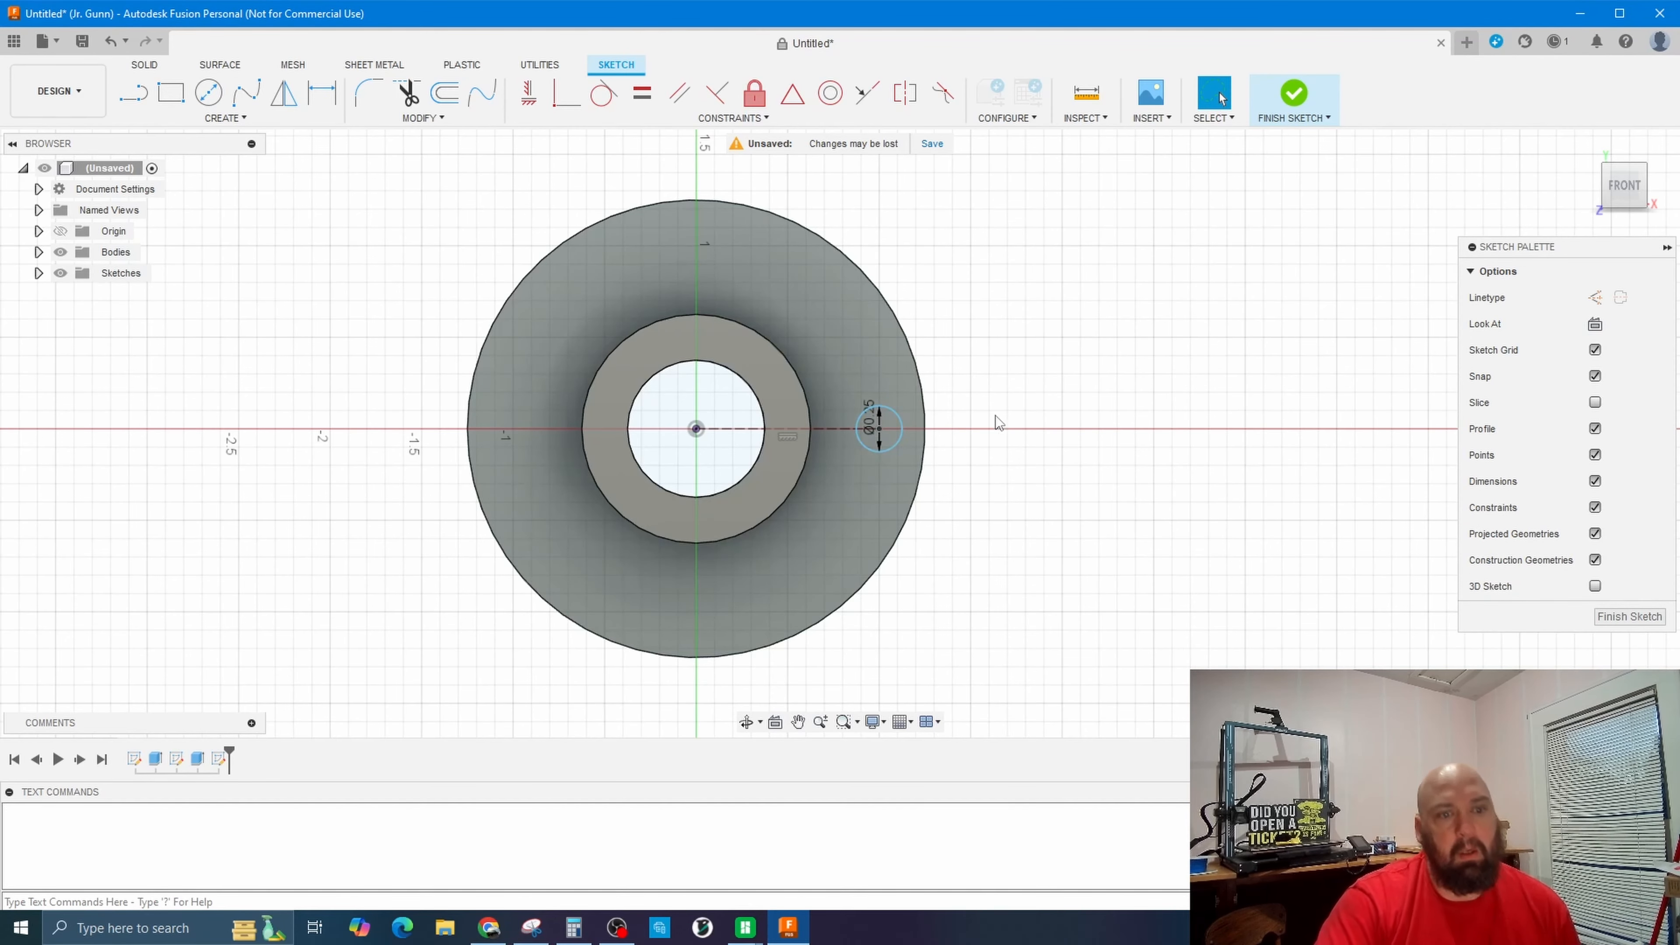
# Extrude the small circle -3 in to cut an alignment hole through the full length of the cylinder.
pyautogui.click(889, 431)
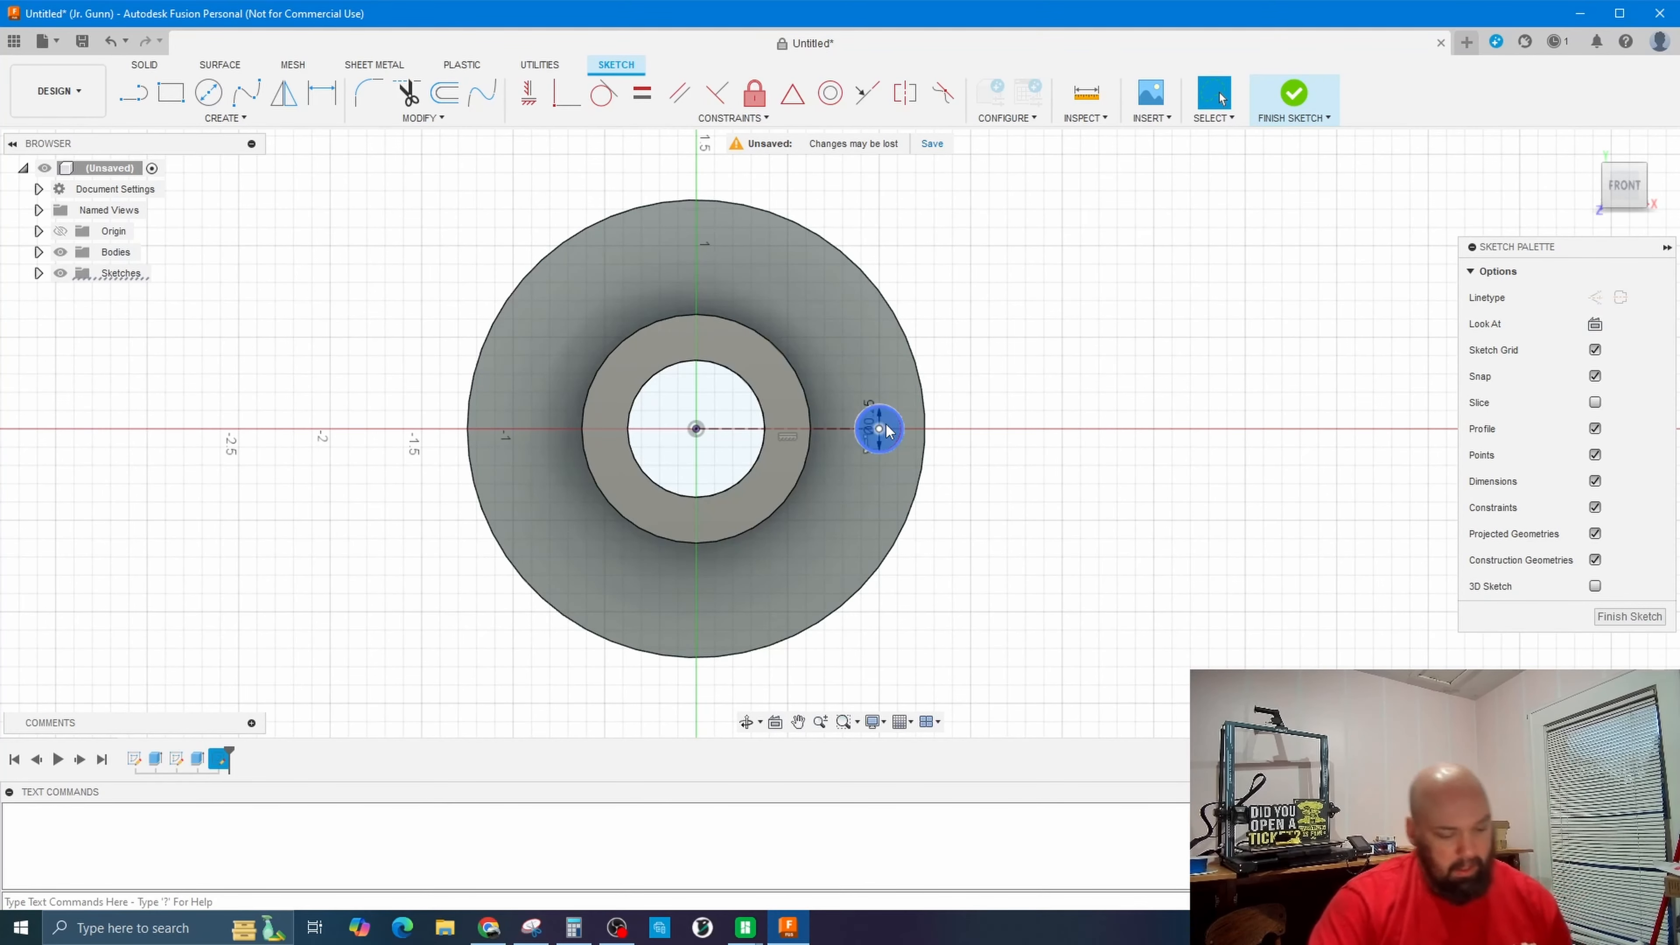
pyautogui.press('e')
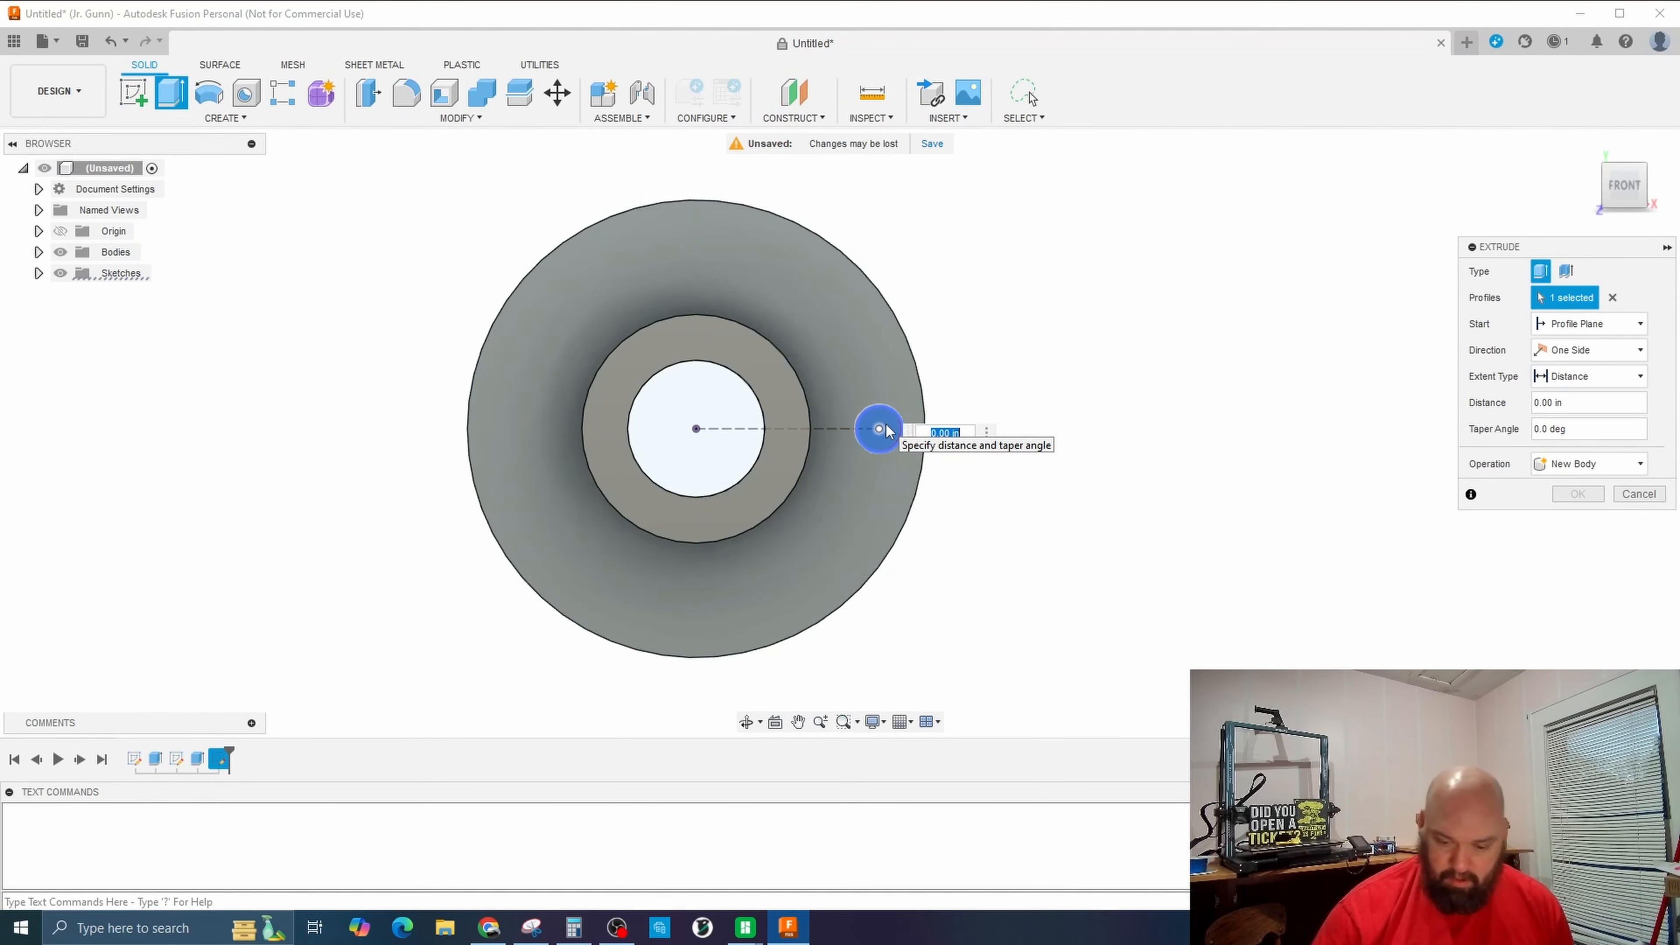
pyautogui.press('BackSpace')
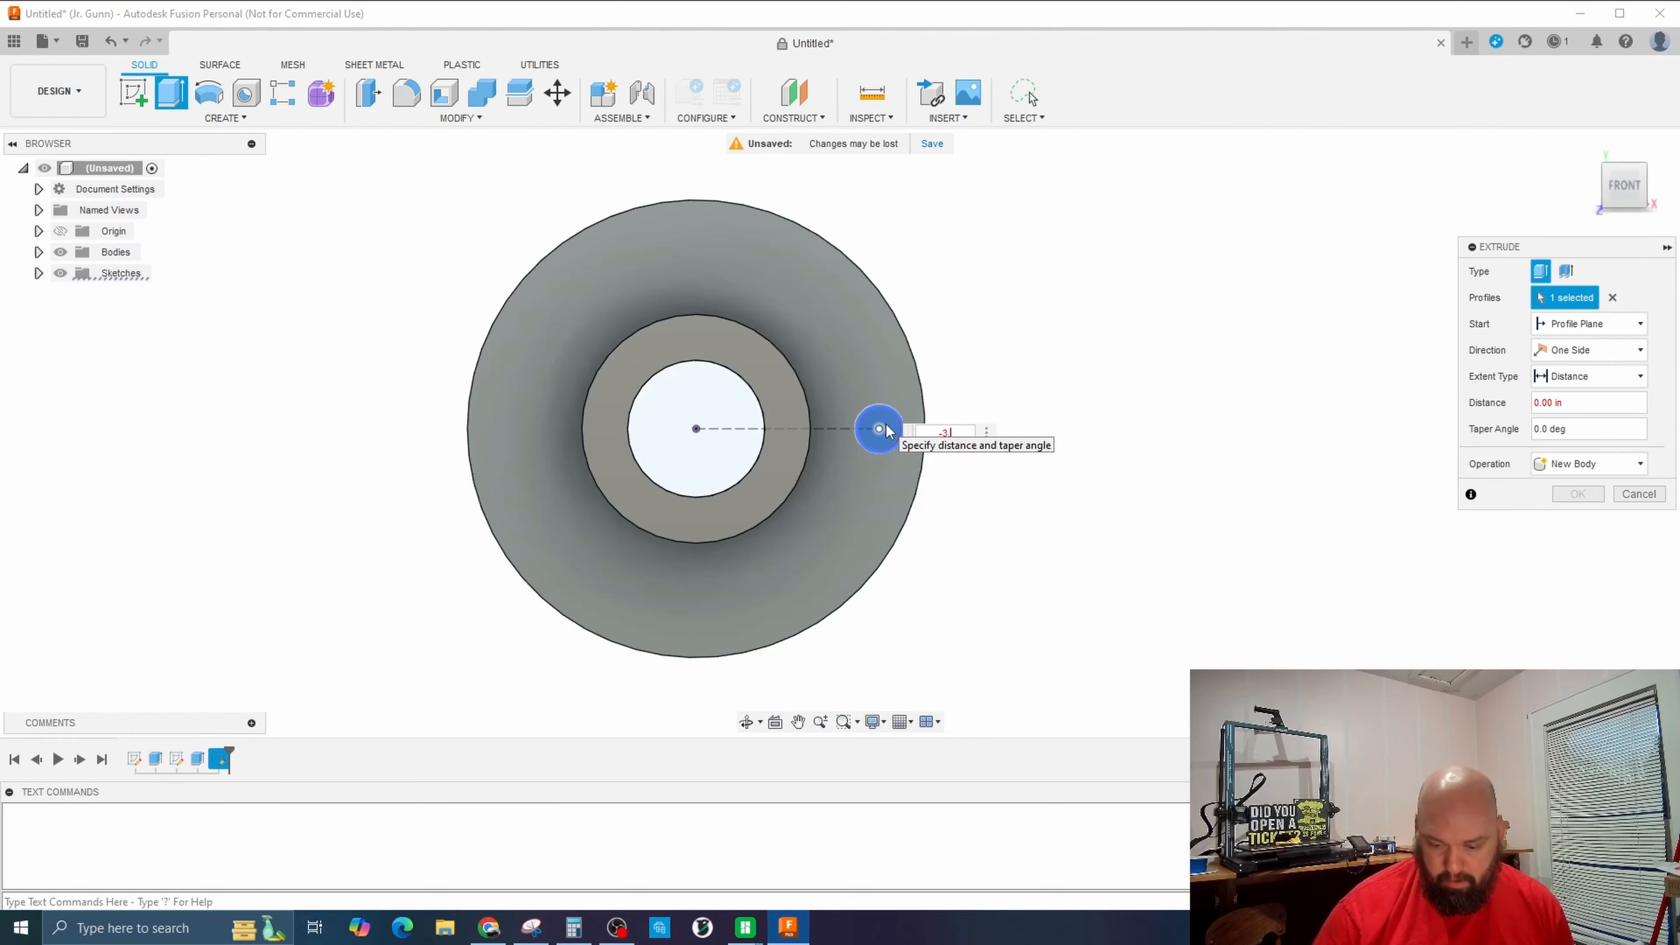
pyautogui.press('Return')
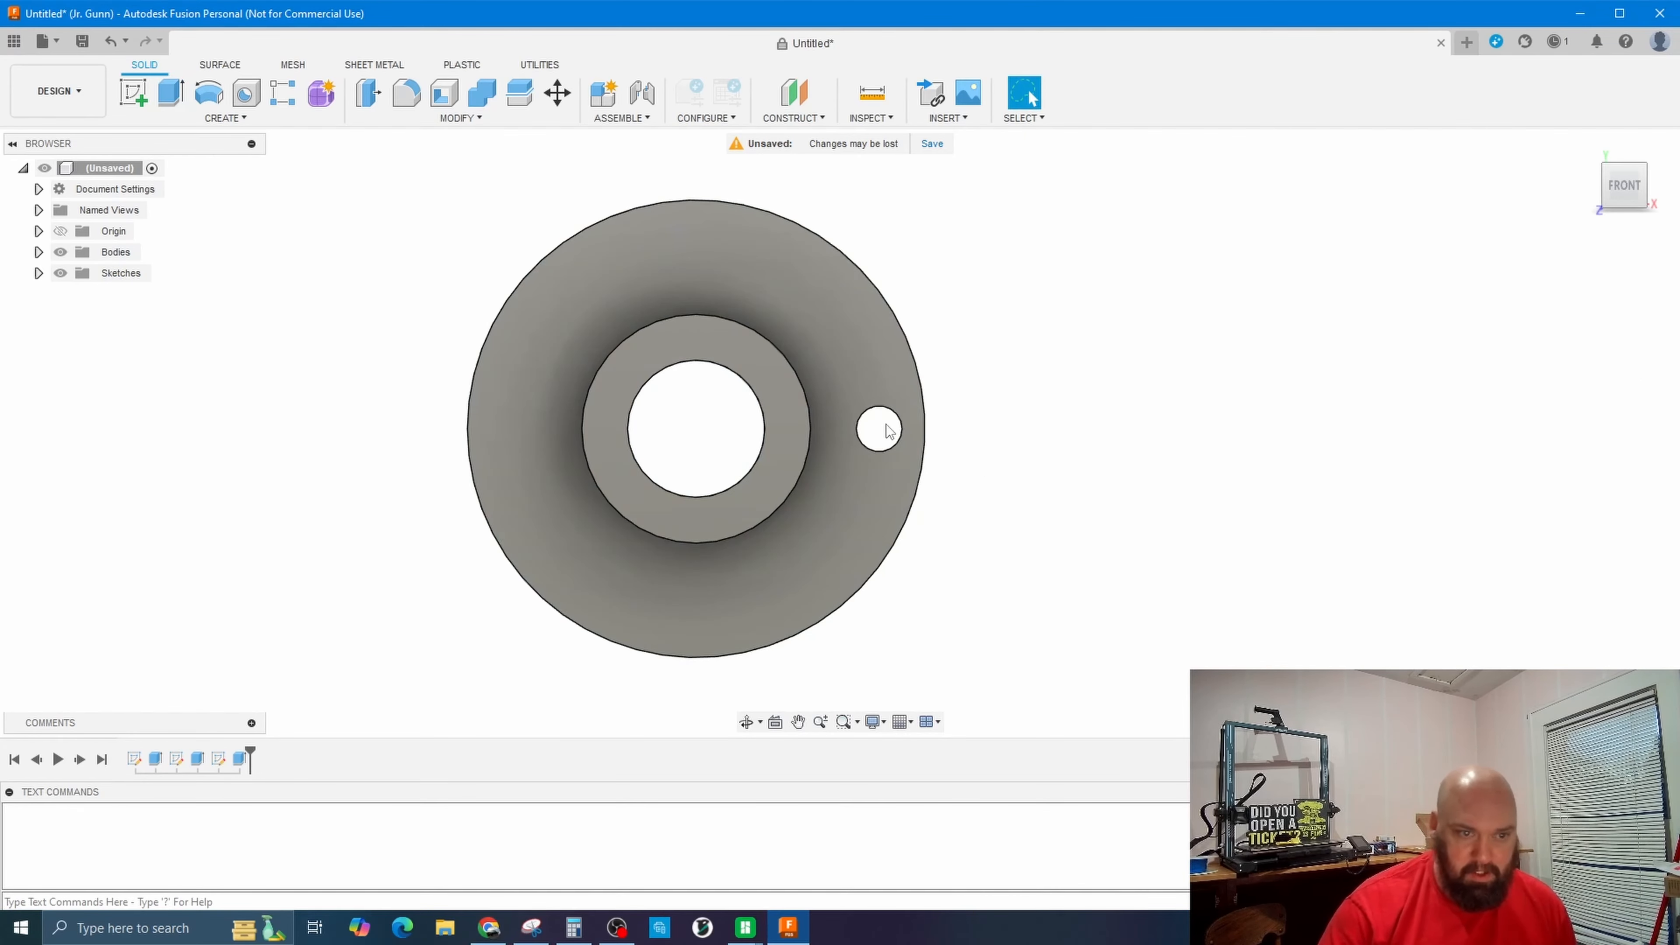
pyautogui.click(744, 722)
pyautogui.moveTo(1111, 515)
pyautogui.mouseDown()
pyautogui.moveTo(913, 493)
pyautogui.moveTo(1110, 514)
pyautogui.mouseUp()
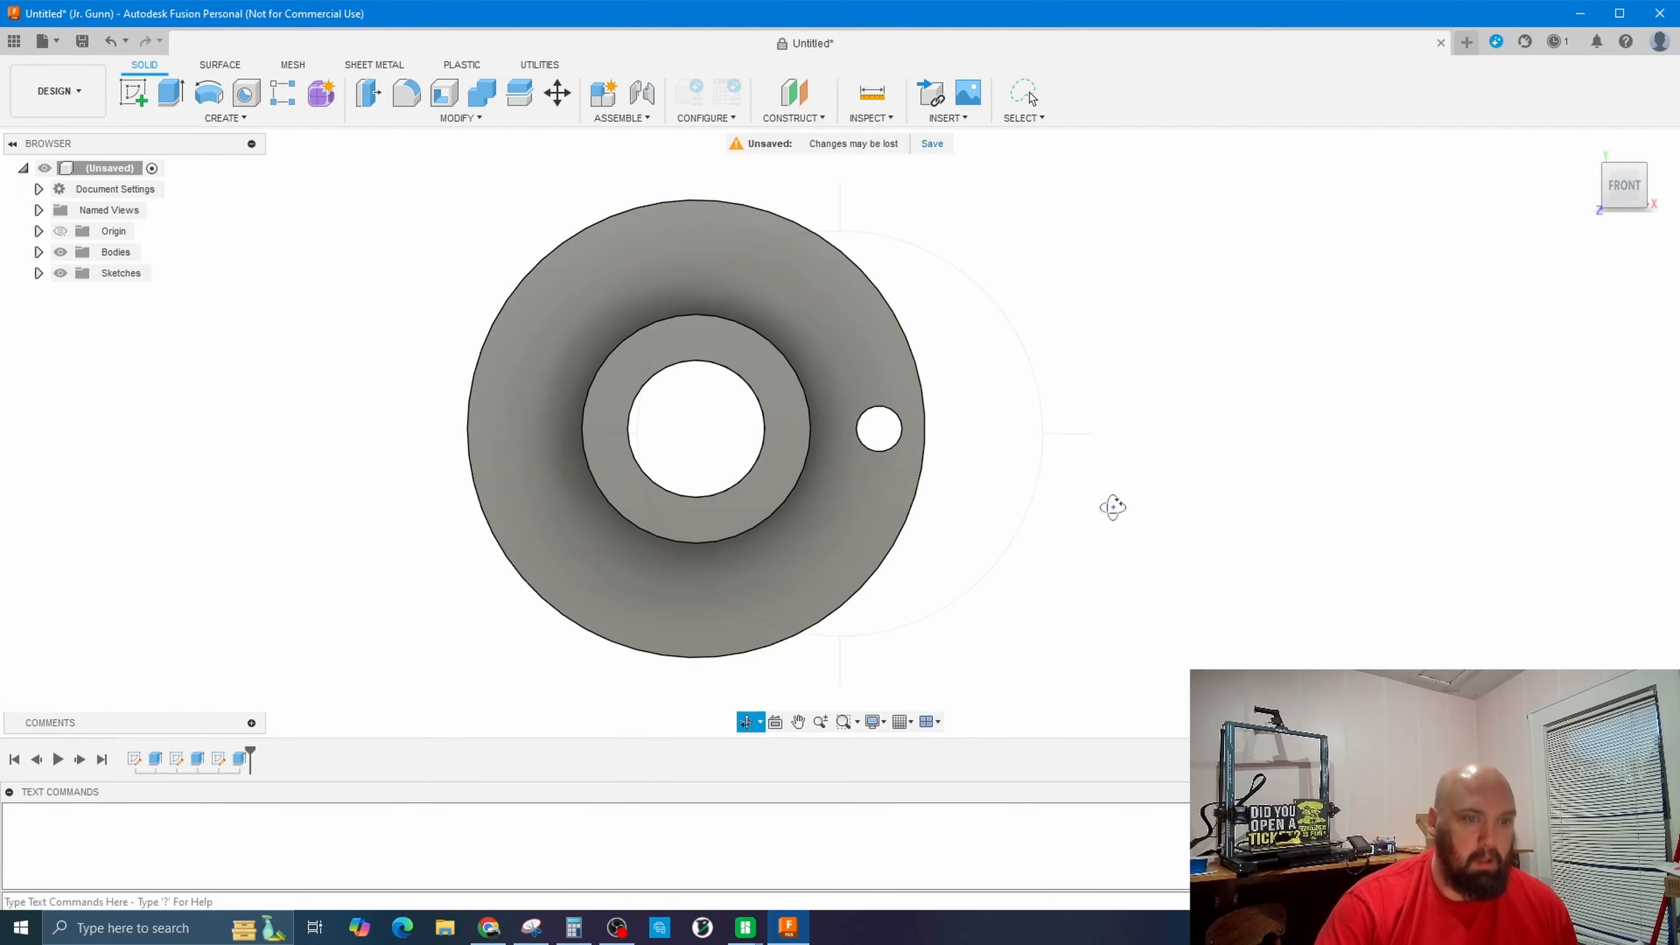
pyautogui.click(1115, 509)
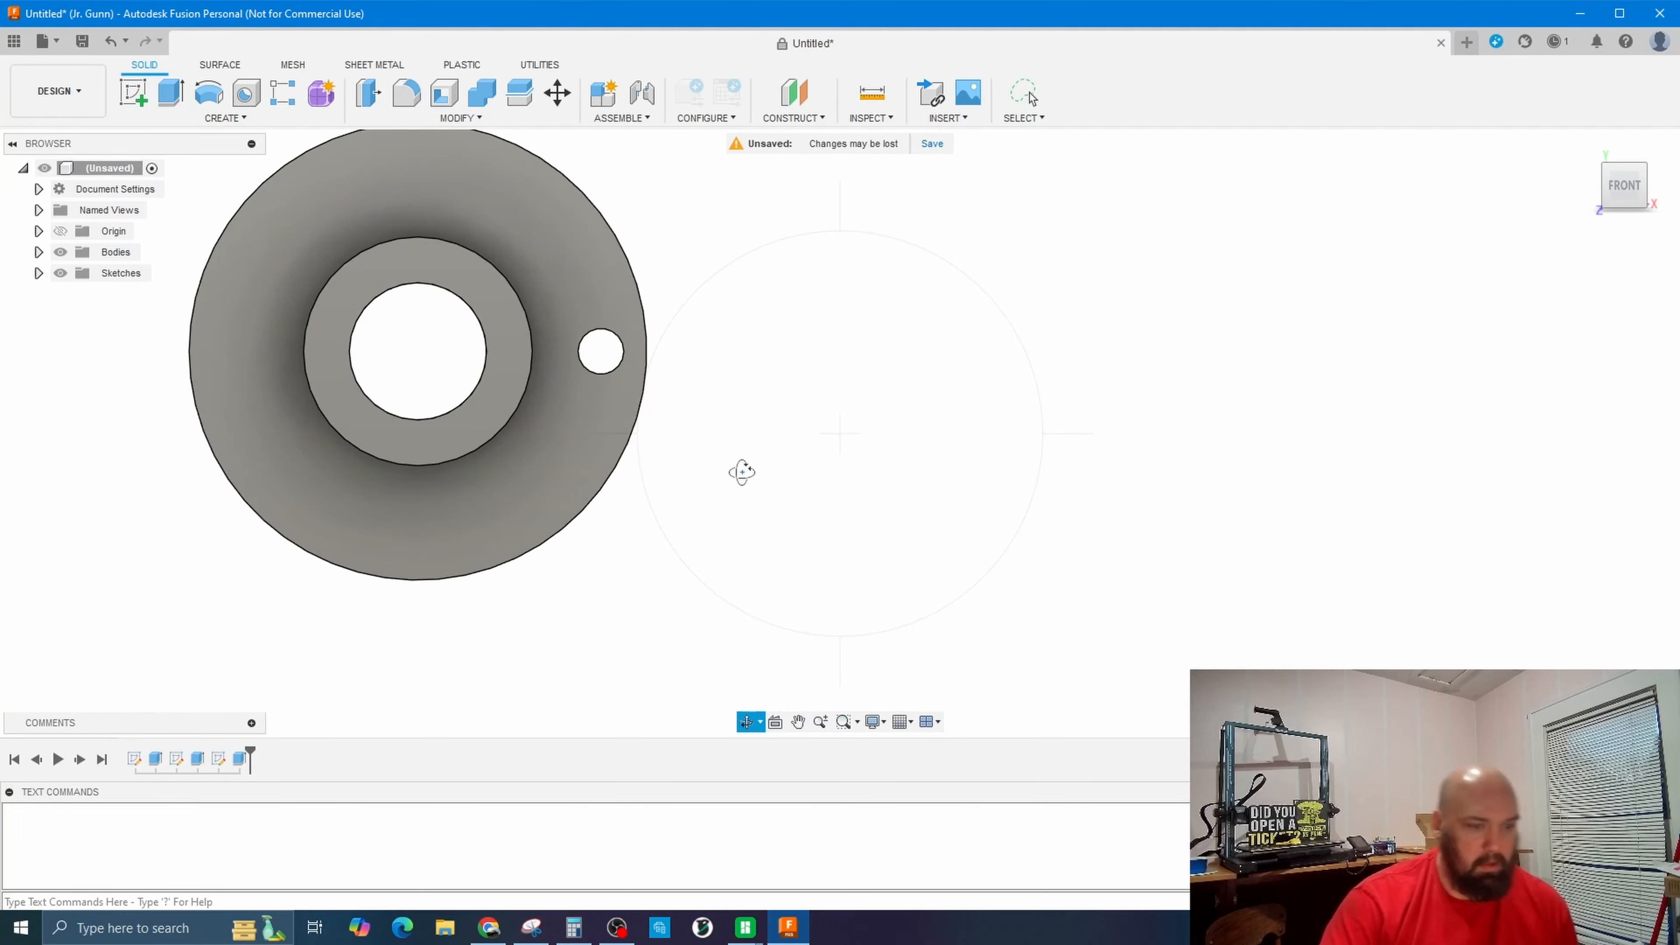
pyautogui.press('Escape')
pyautogui.click(797, 722)
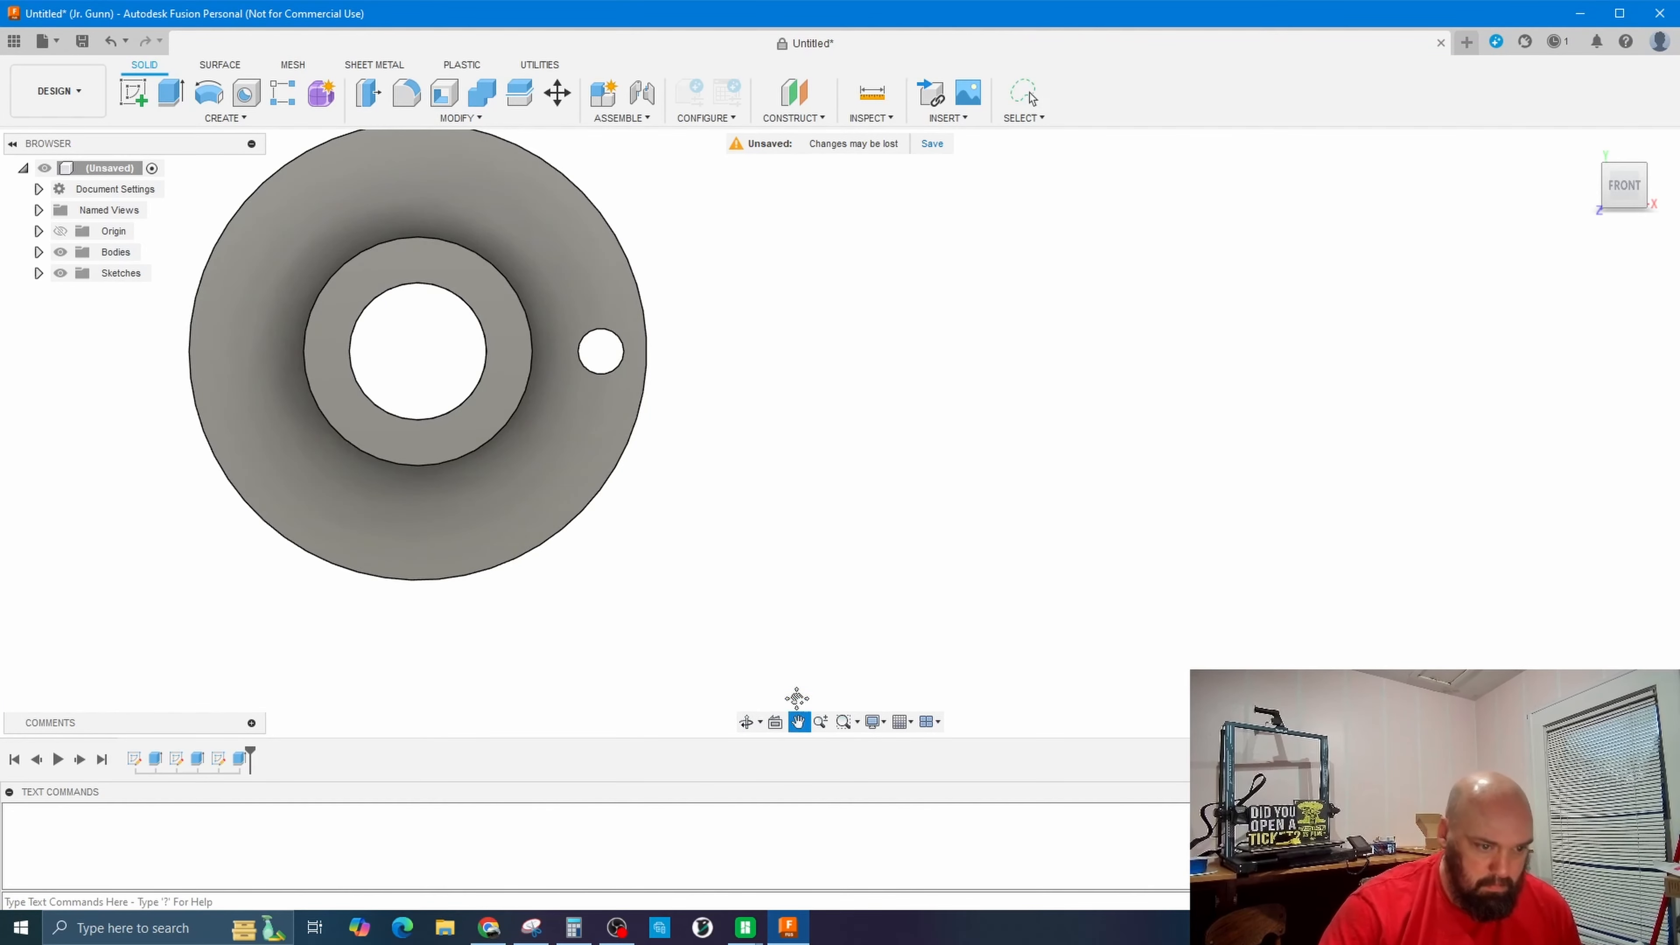
pyautogui.moveTo(664, 498); pyautogui.dragTo(950, 599)
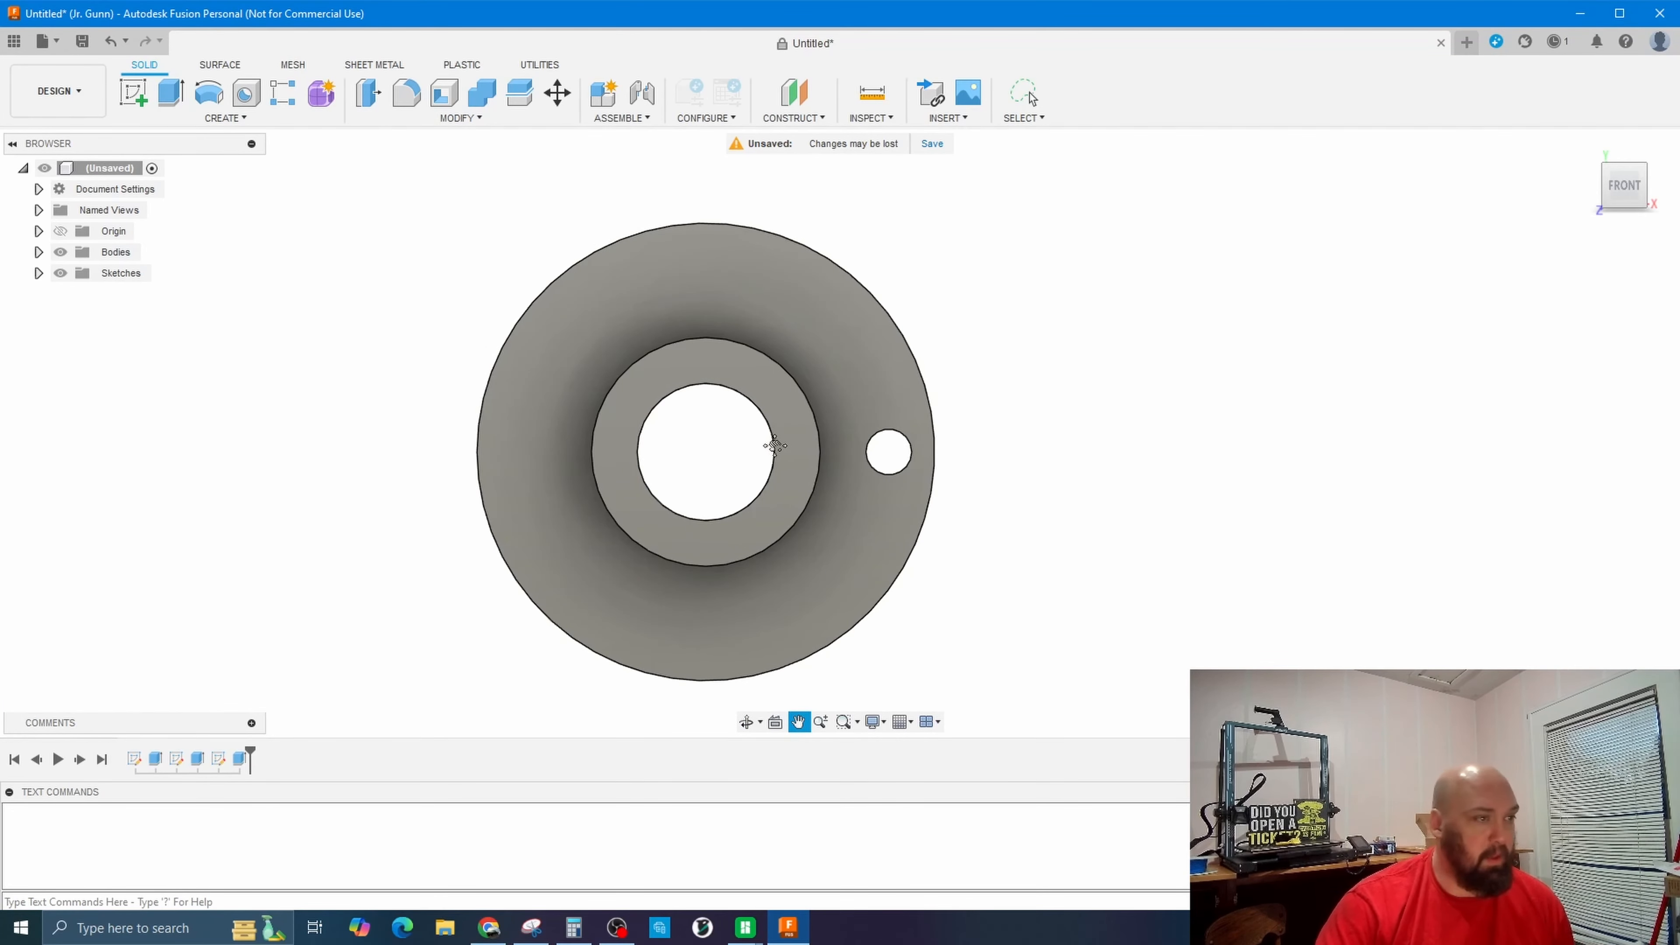
pyautogui.click(275, 120)
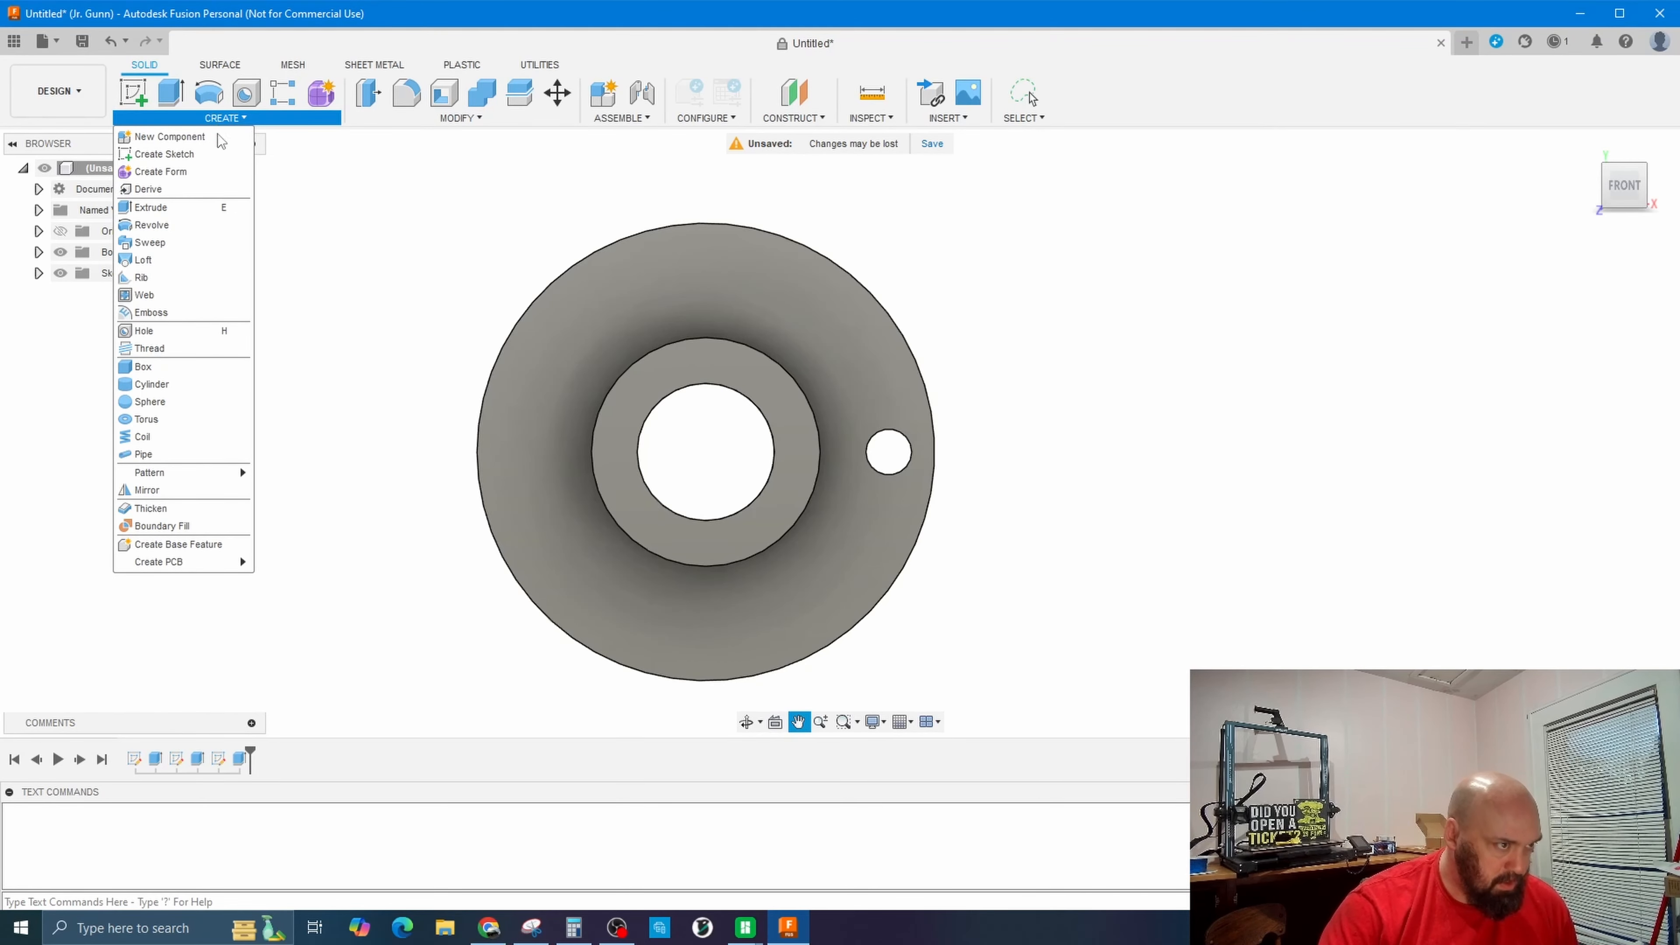
pyautogui.moveTo(185, 477)
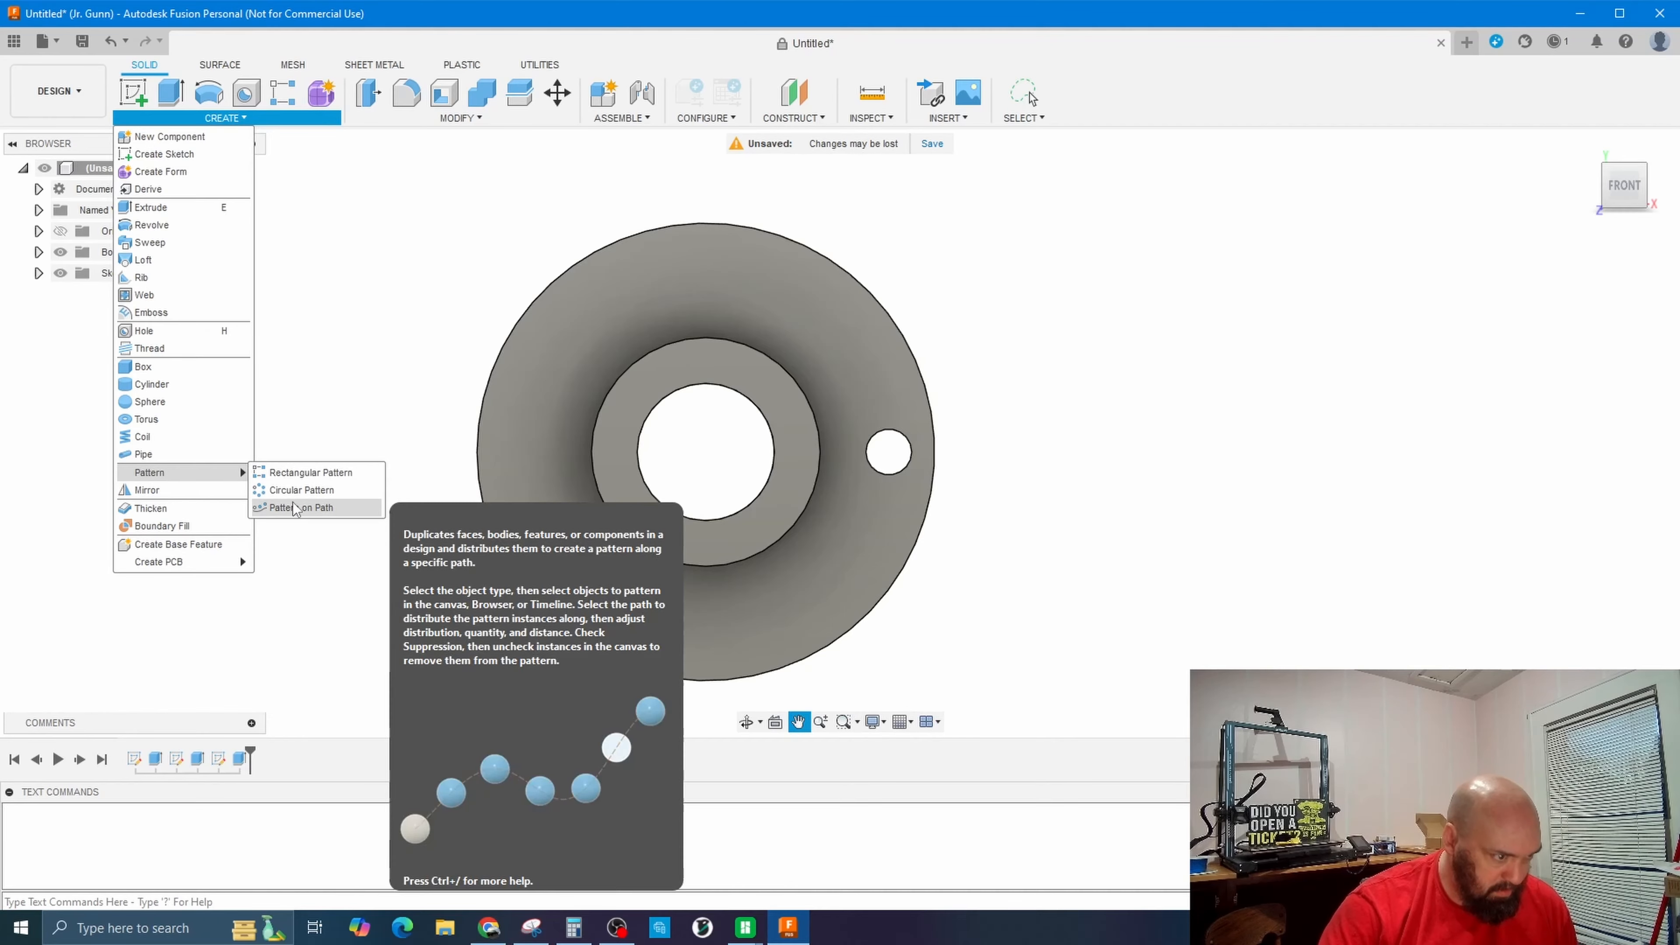
pyautogui.click(292, 491)
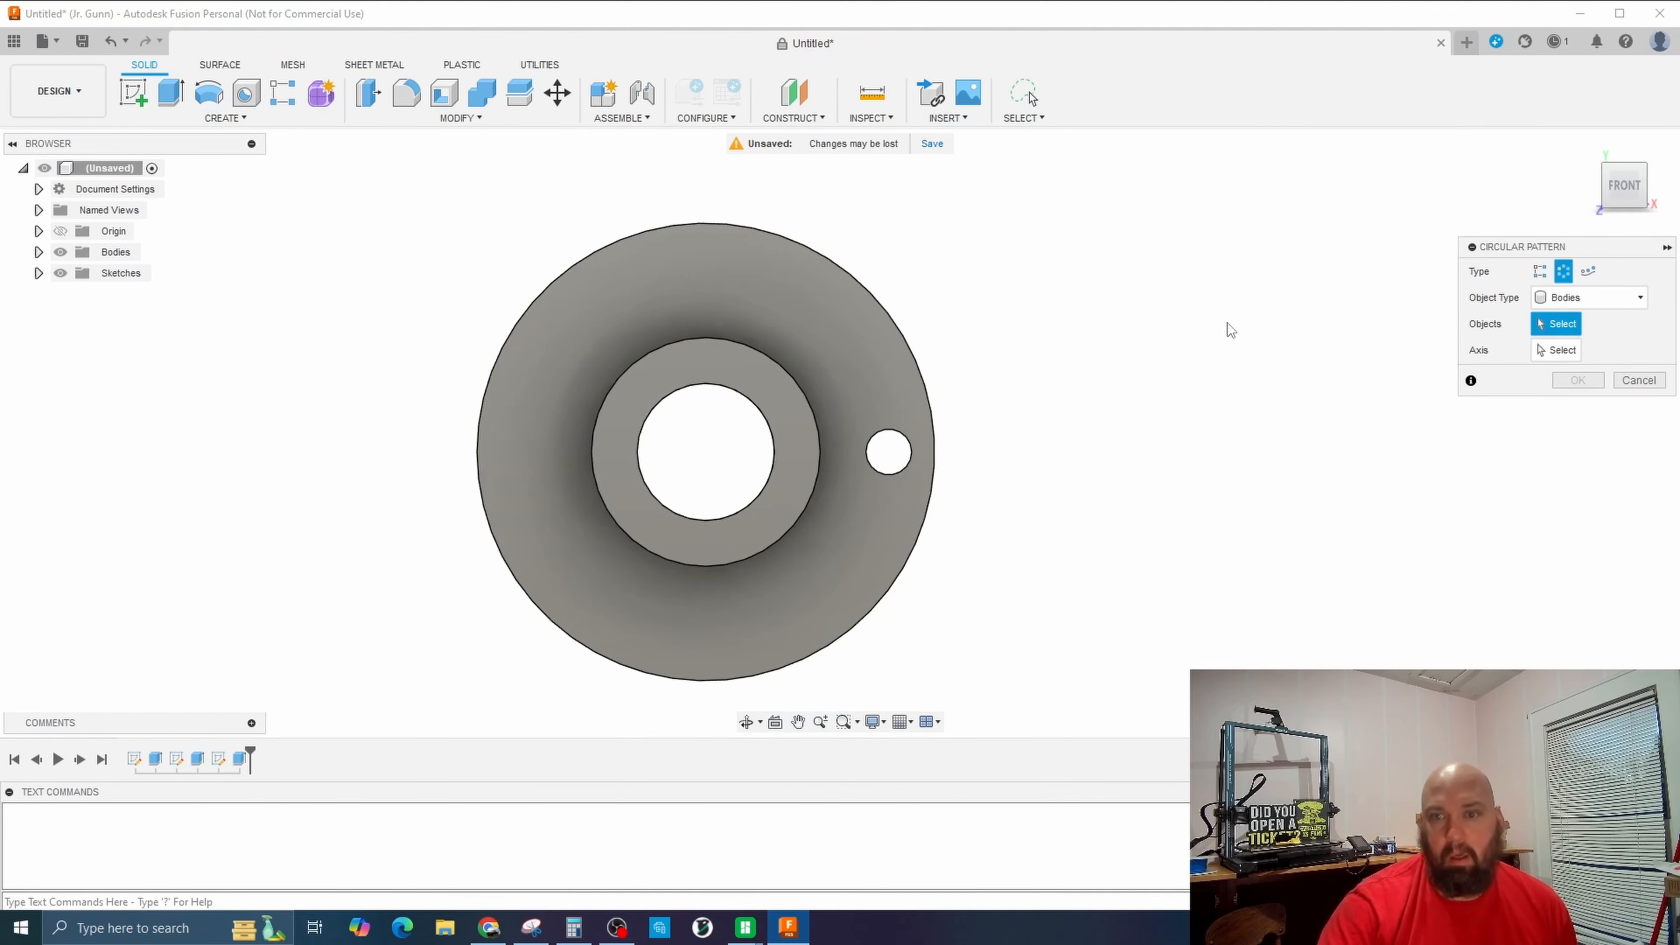
pyautogui.click(1612, 295)
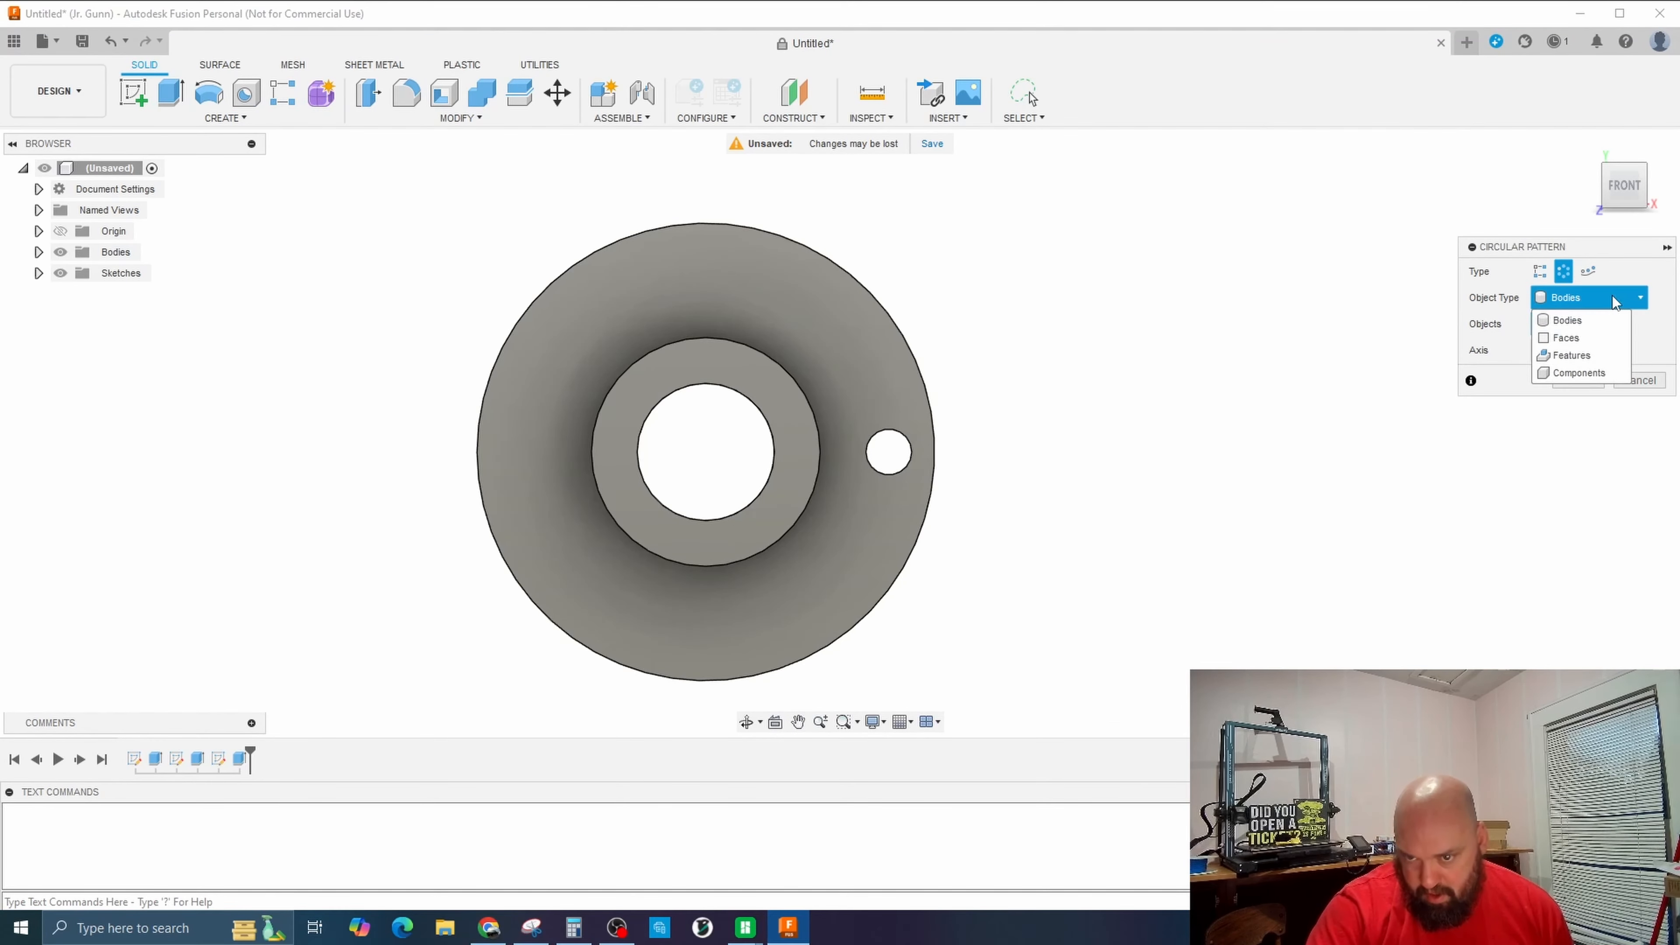
pyautogui.click(1586, 358)
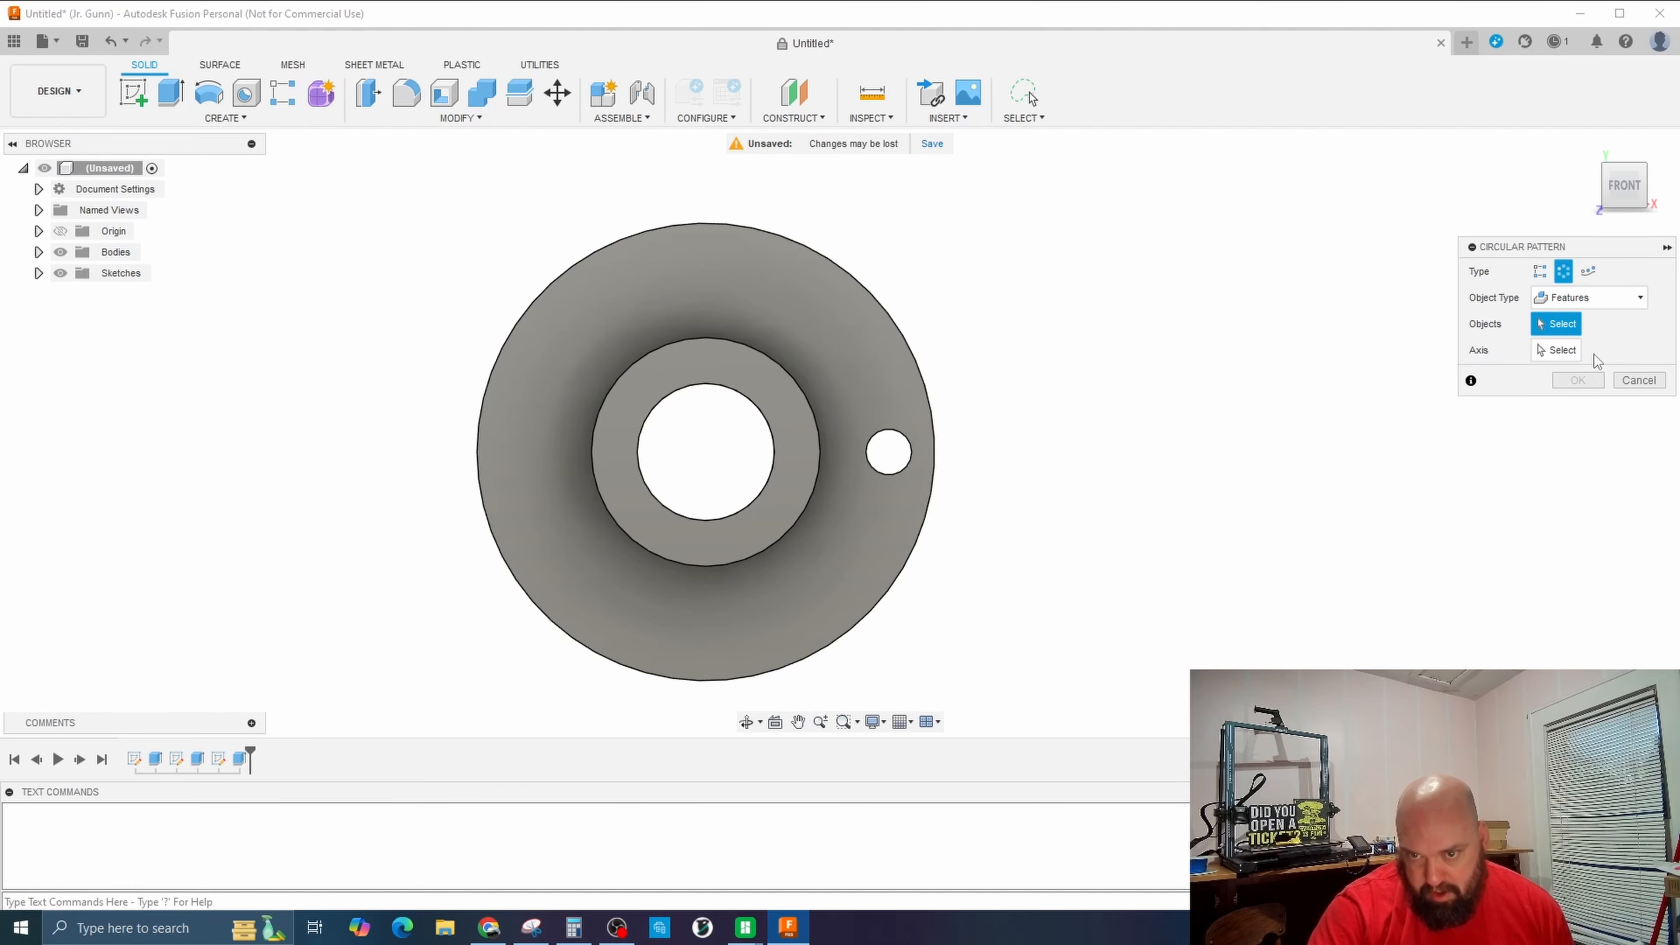
pyautogui.click(892, 444)
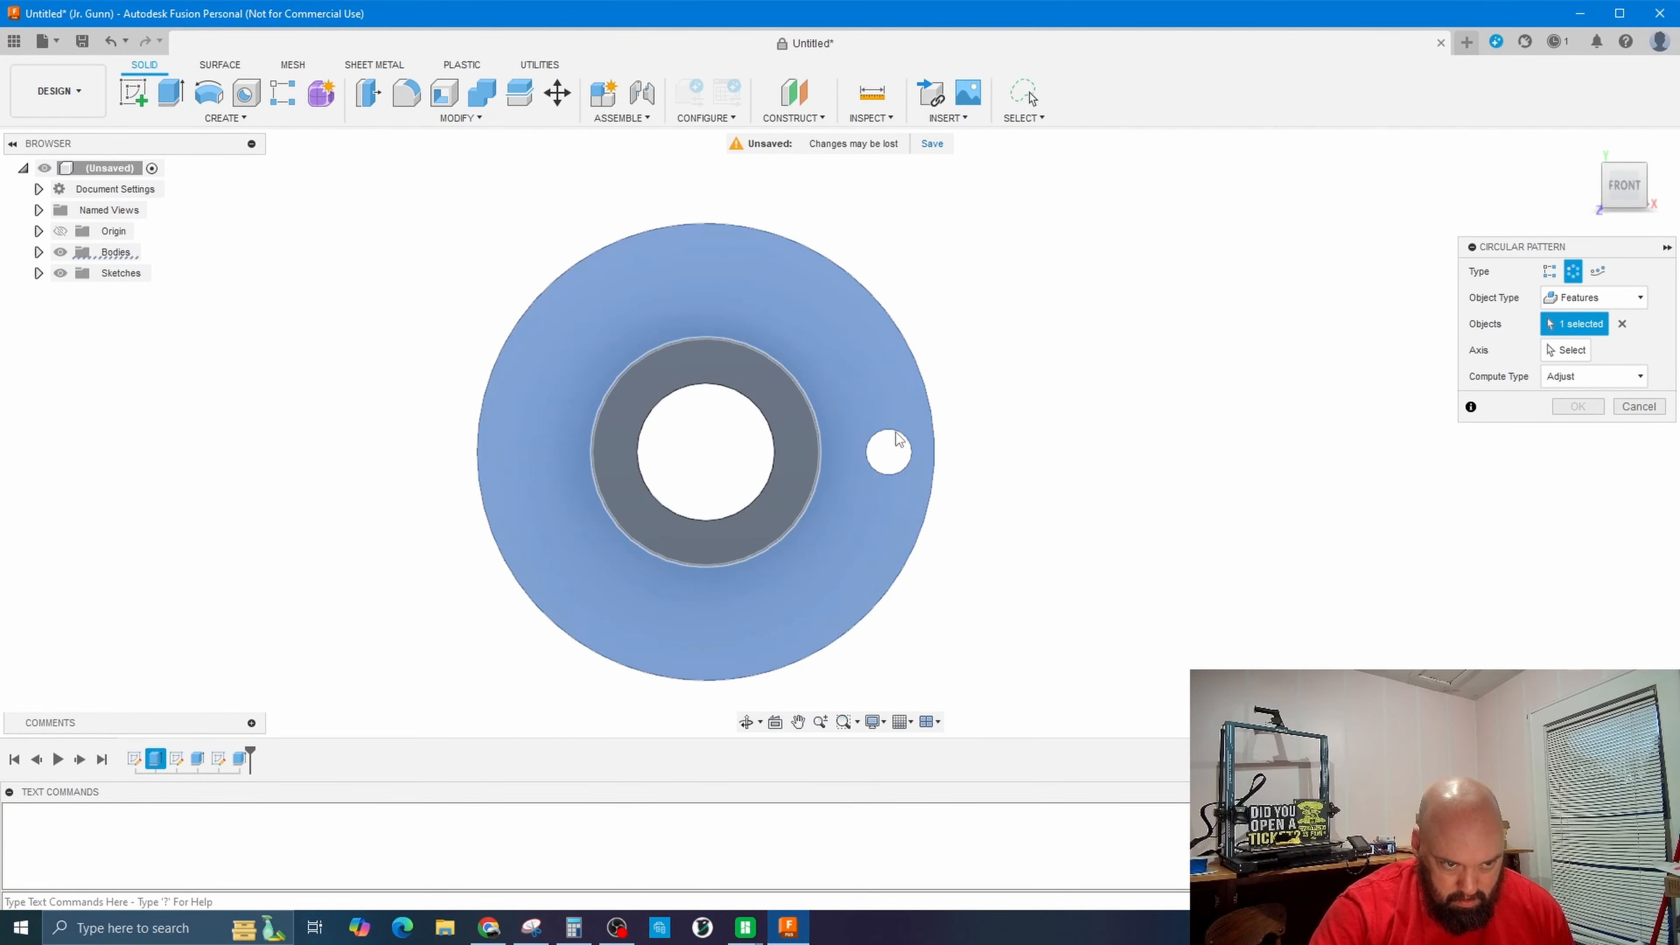
pyautogui.scroll(5, 887, 449)
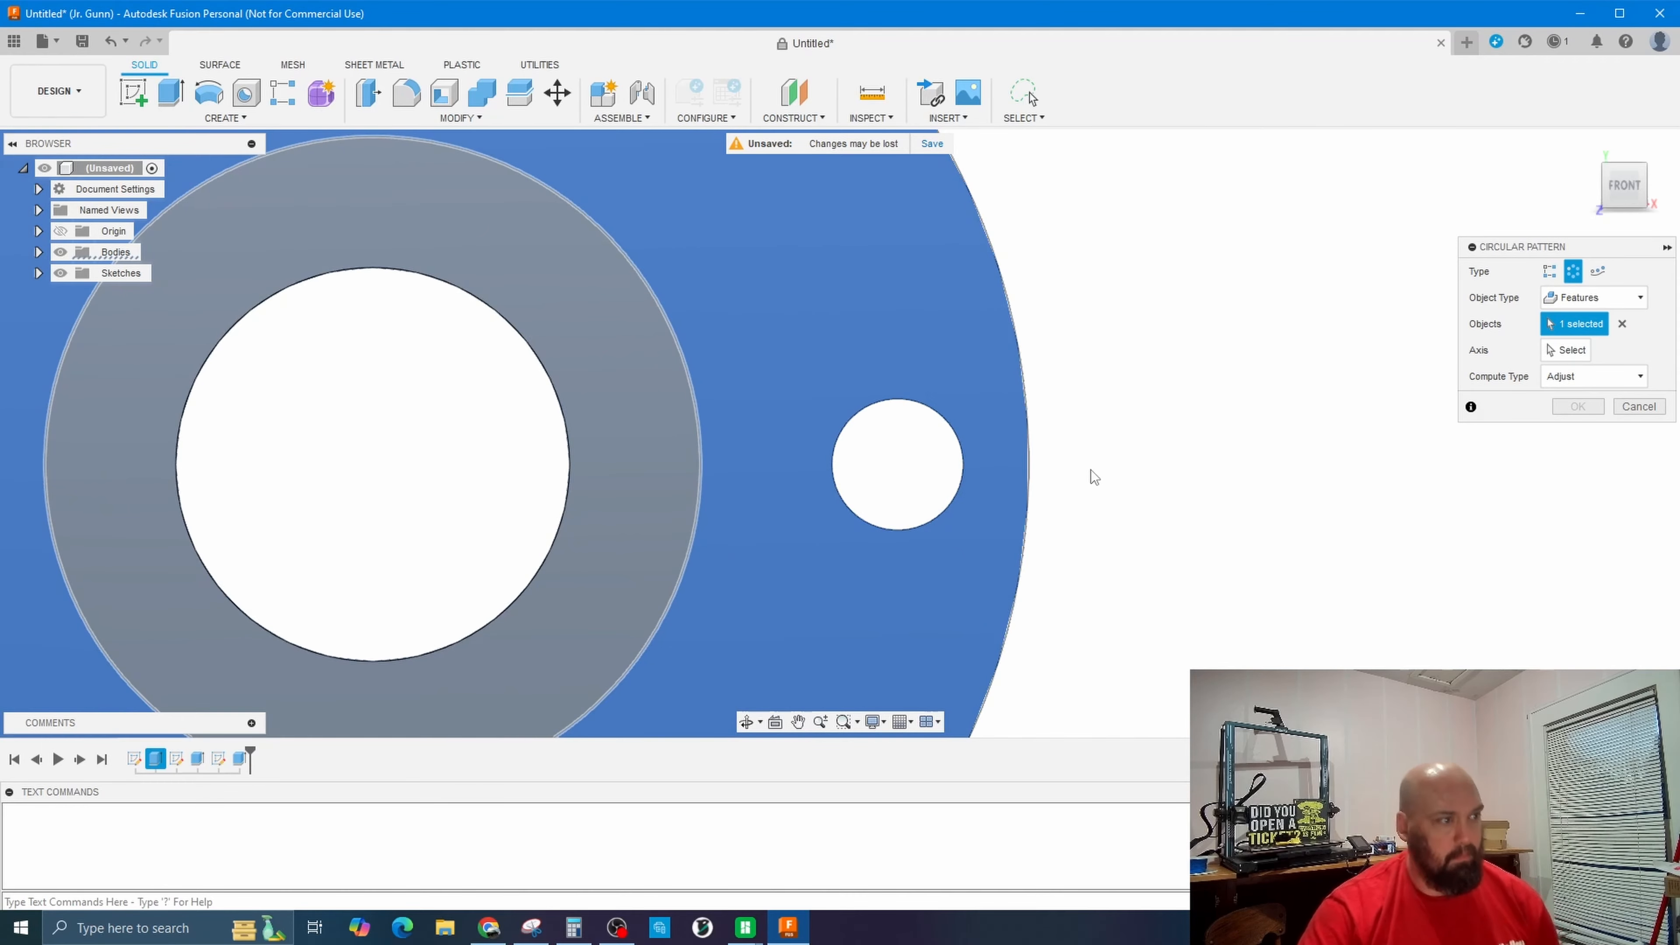
pyautogui.scroll(-4, 1117, 440)
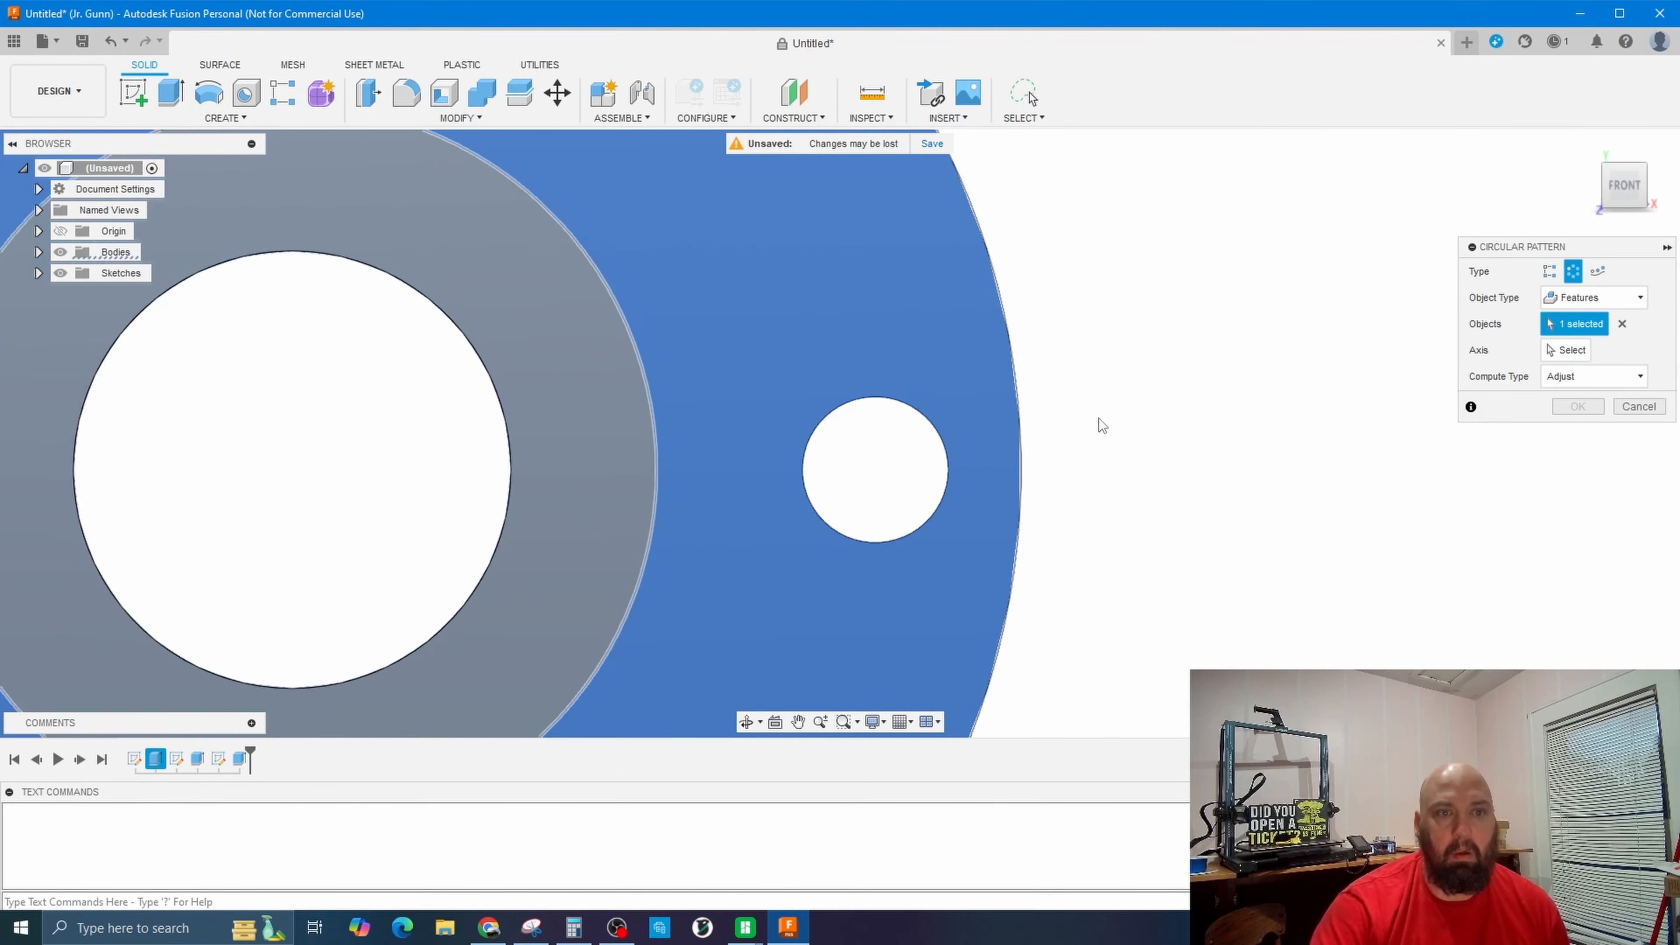
pyautogui.scroll(-2, 1160, 480)
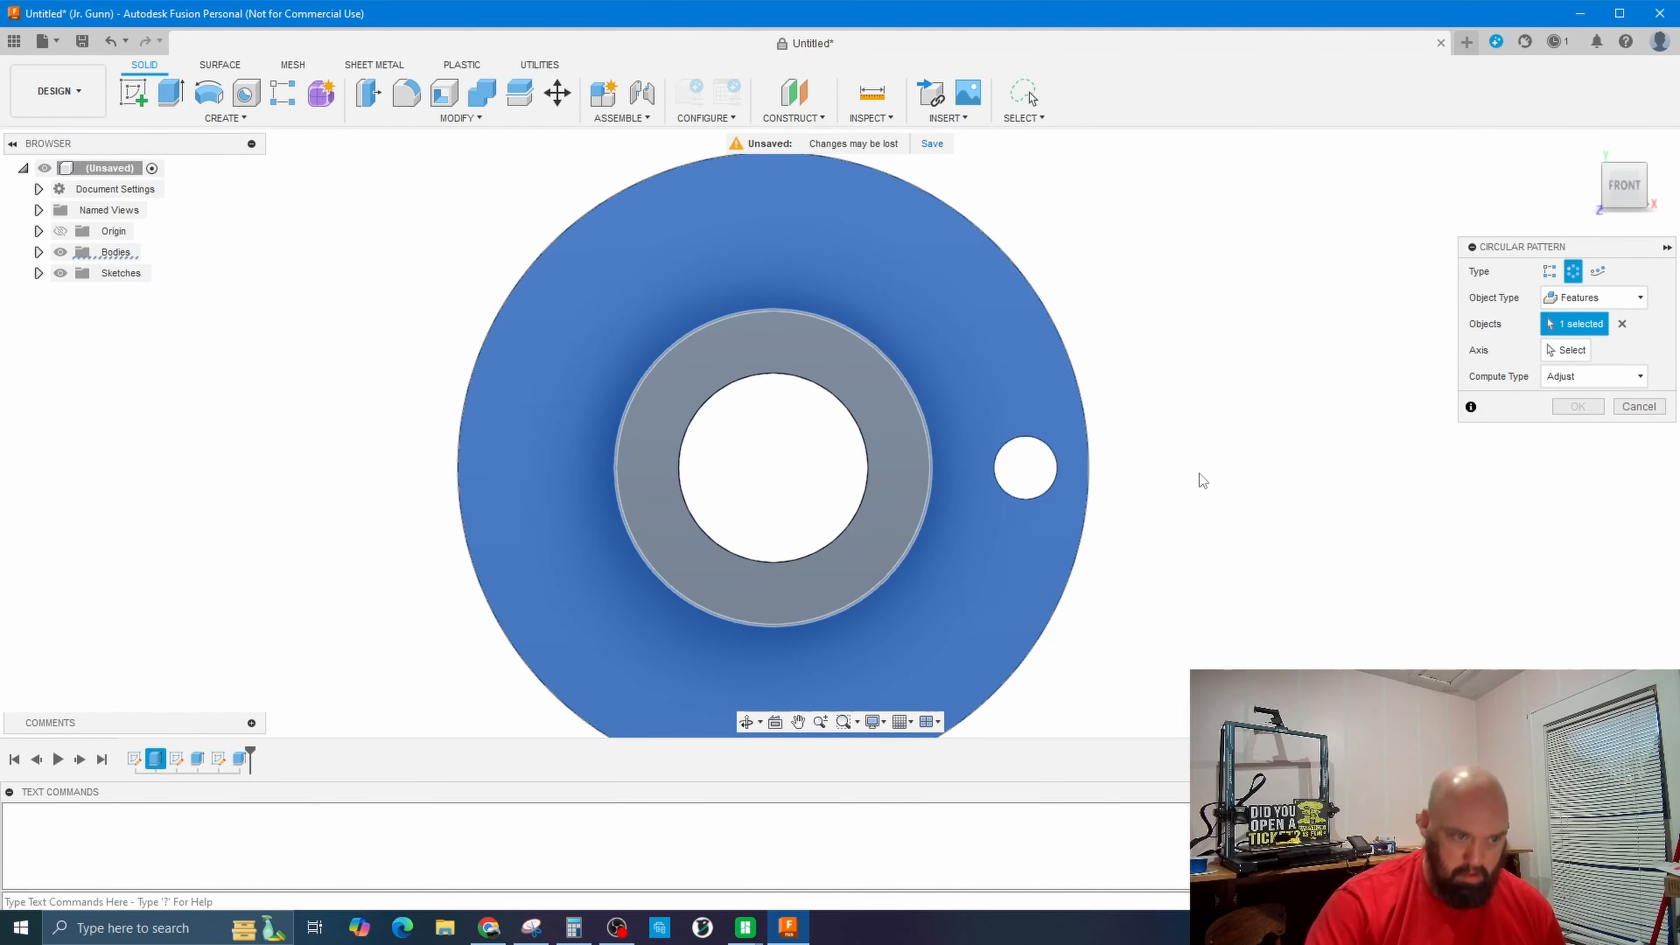
pyautogui.press('Escape')
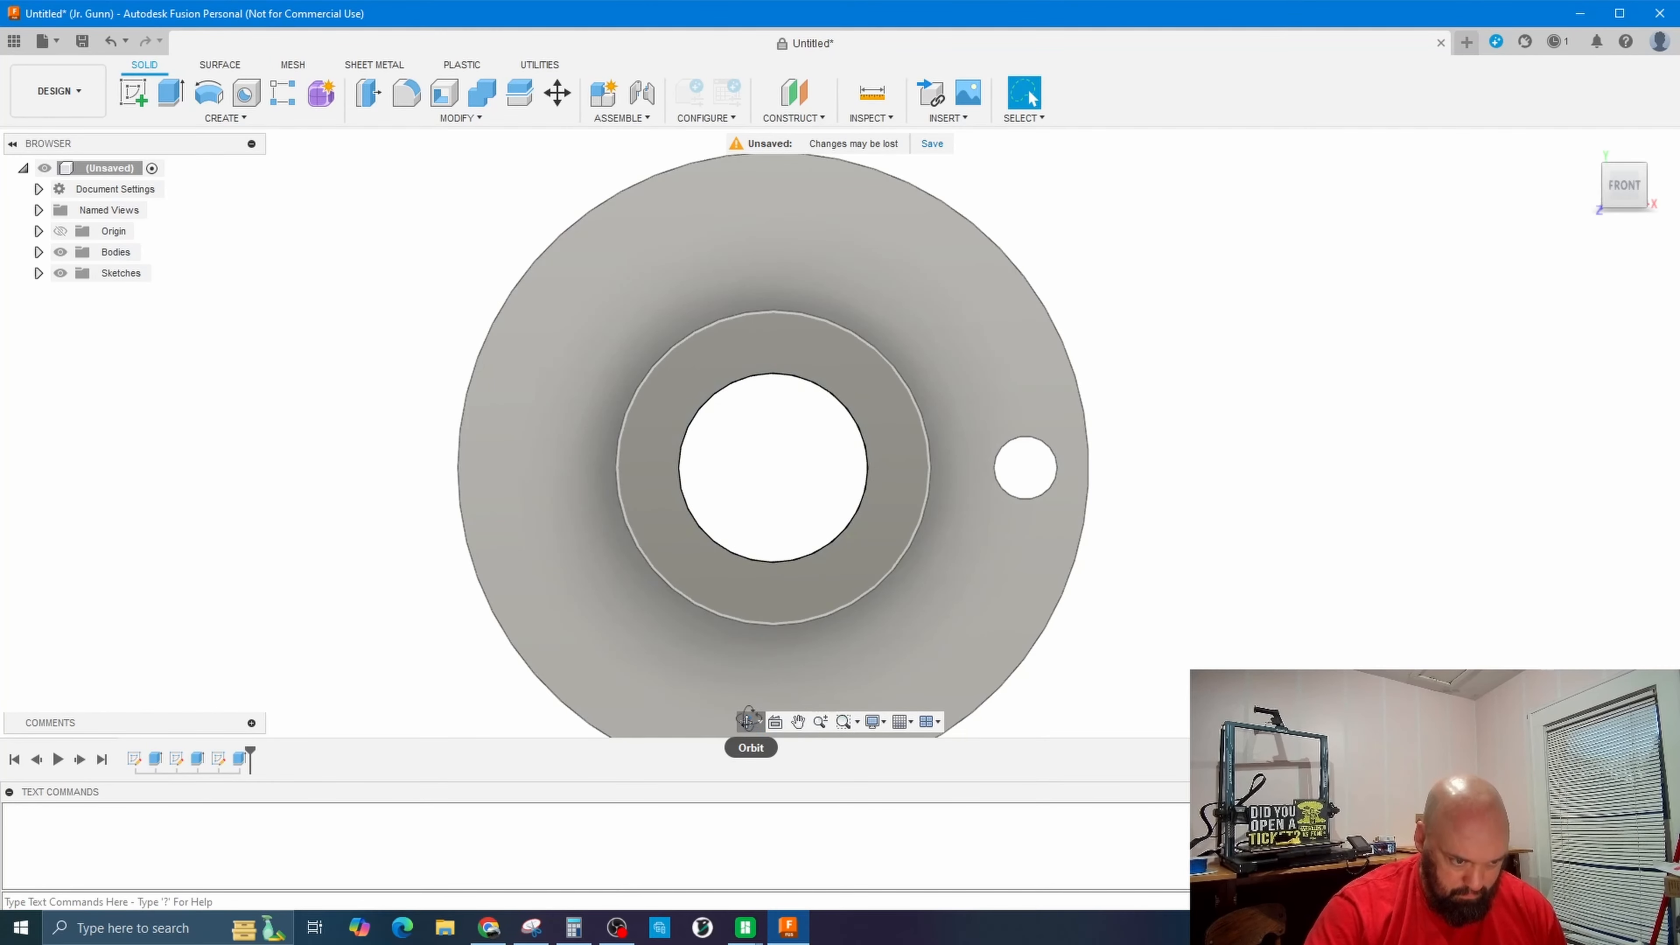
# Start a circular pattern of features, using the small alignment hole cut as the object and the central bore as the axis.
pyautogui.click(745, 721)
pyautogui.press('Escape')
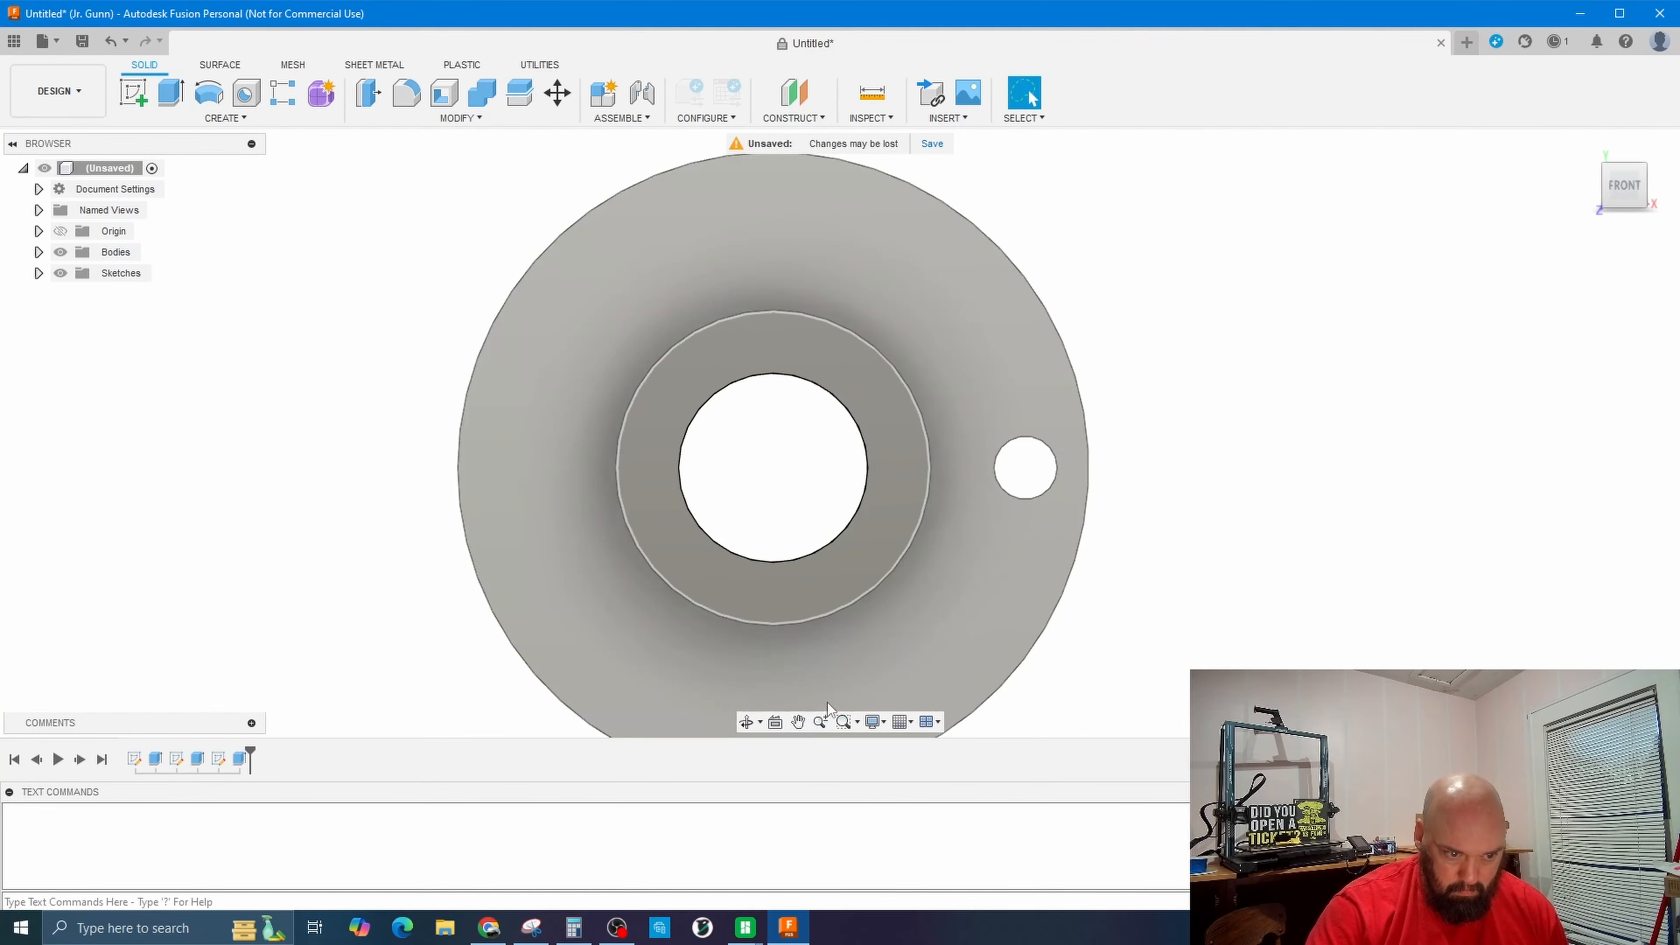
pyautogui.click(746, 721)
pyautogui.moveTo(931, 679); pyautogui.dragTo(1065, 624)
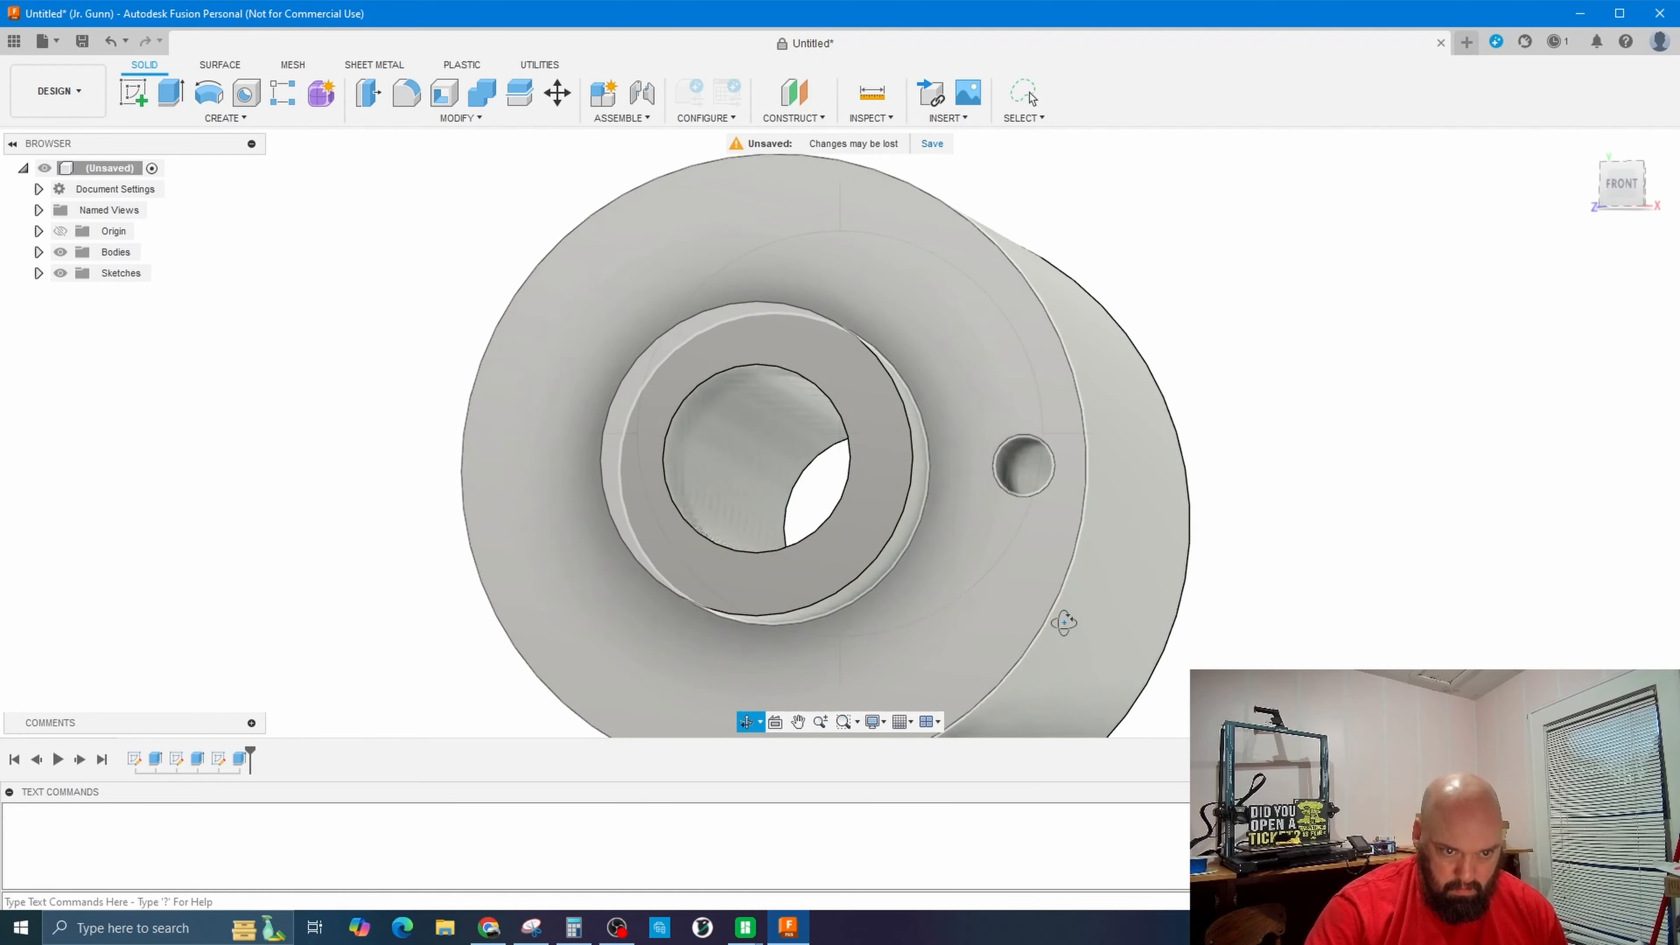
pyautogui.press('Escape')
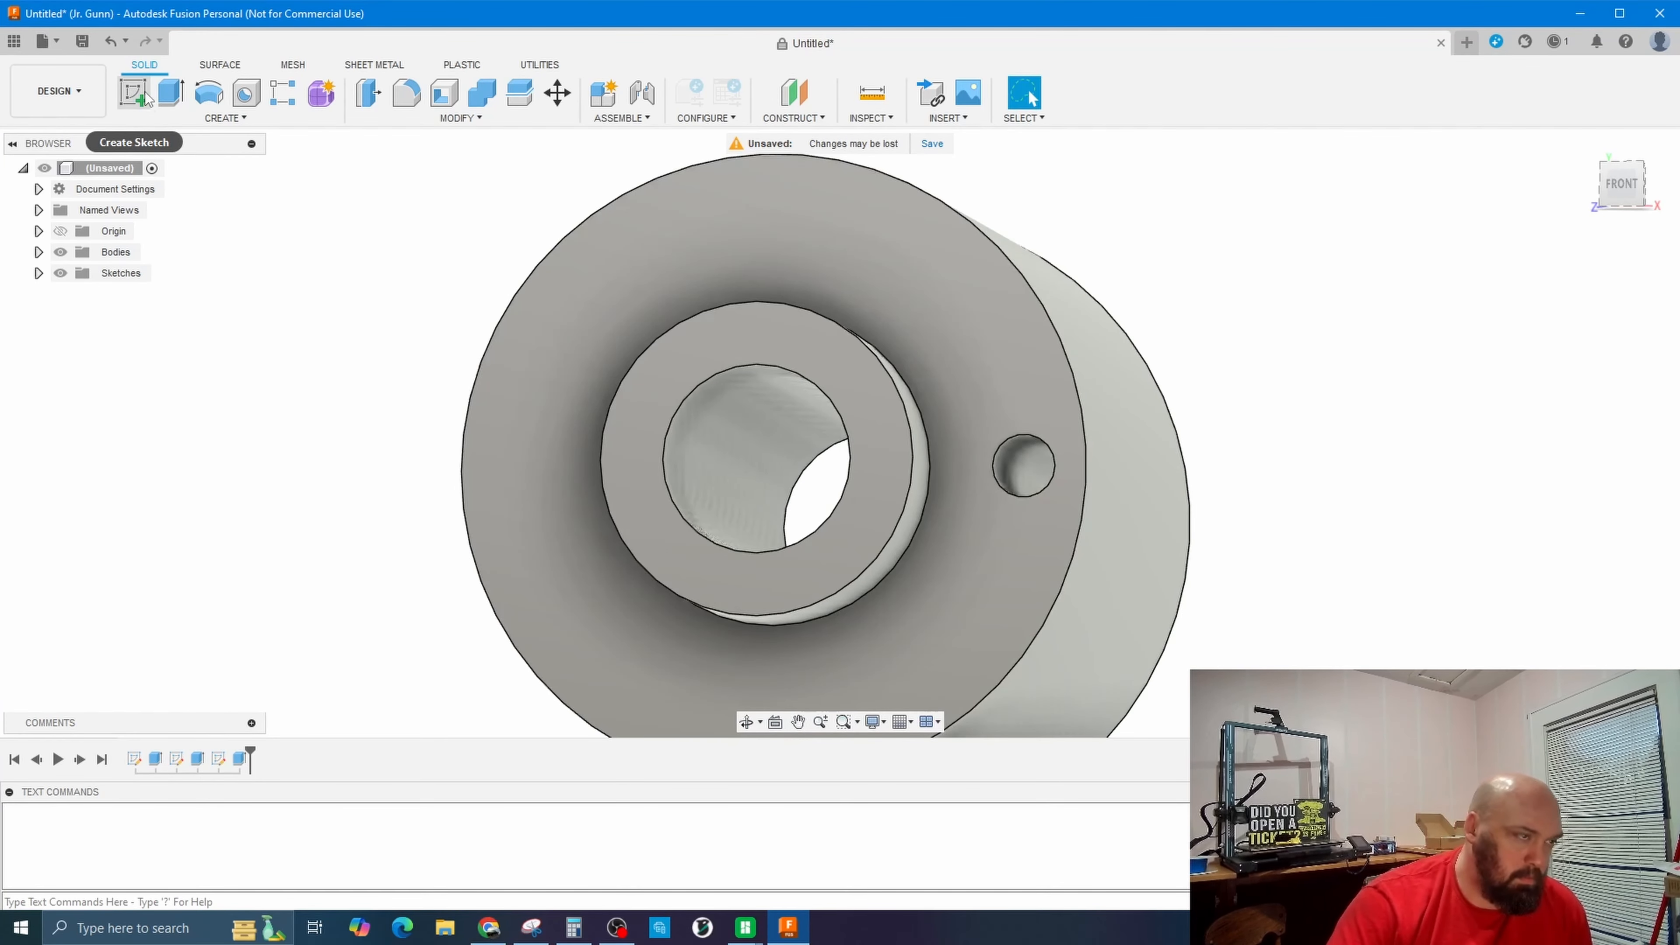
pyautogui.click(243, 118)
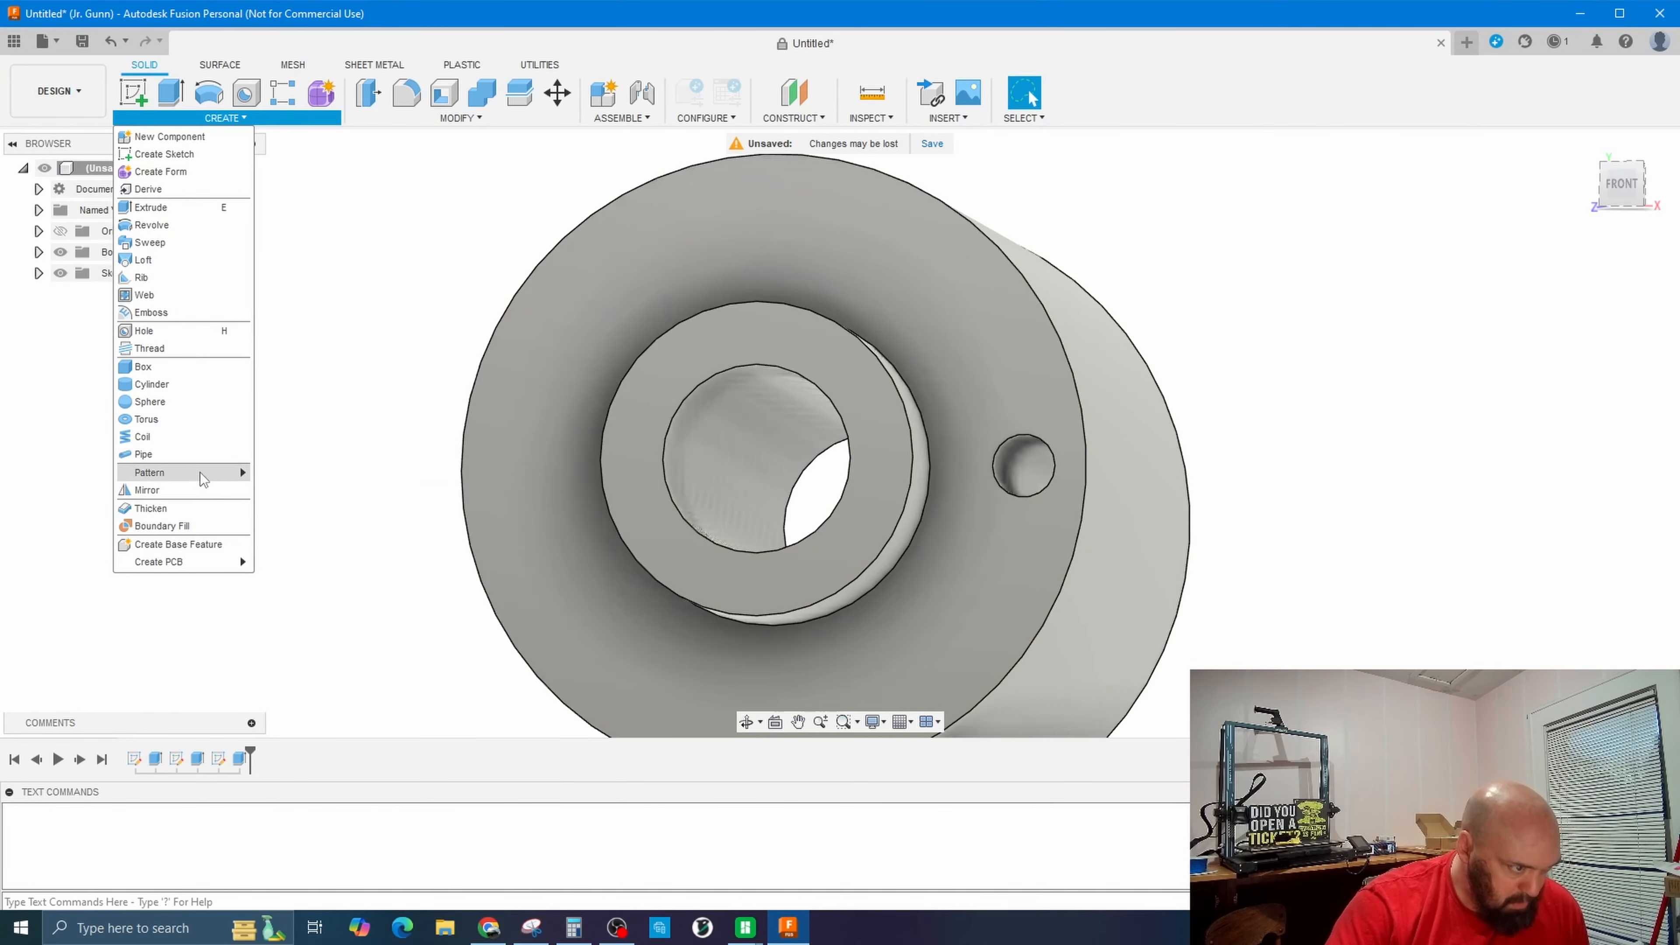
pyautogui.moveTo(205, 473)
pyautogui.click(308, 491)
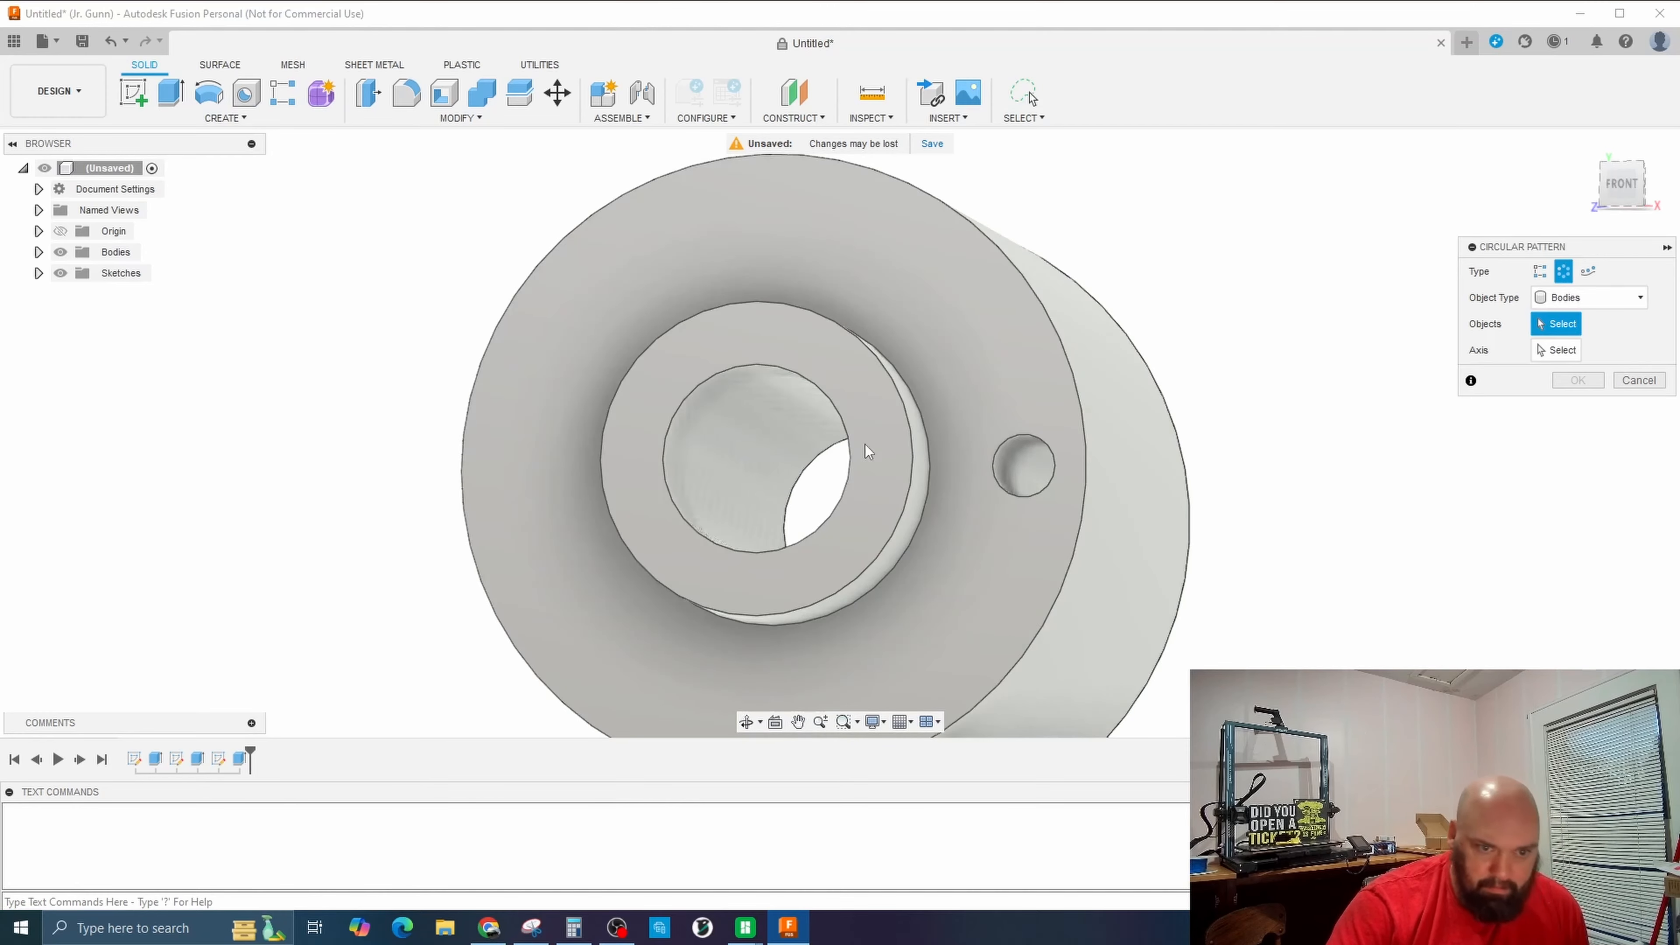
pyautogui.click(1578, 297)
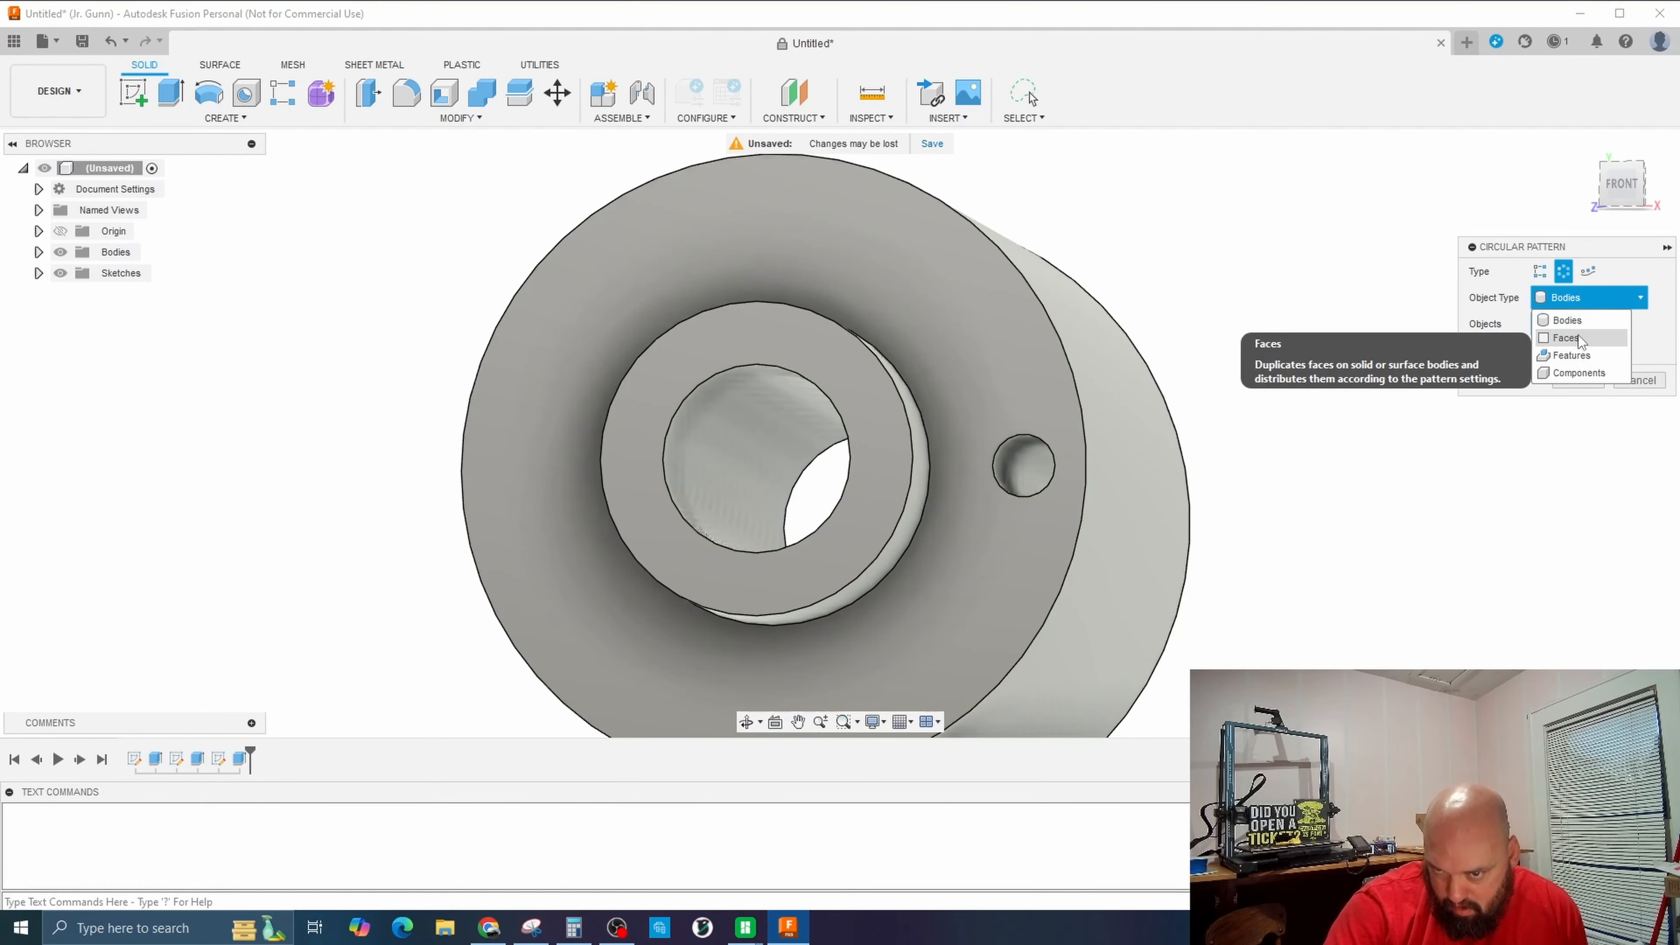
pyautogui.click(1571, 355)
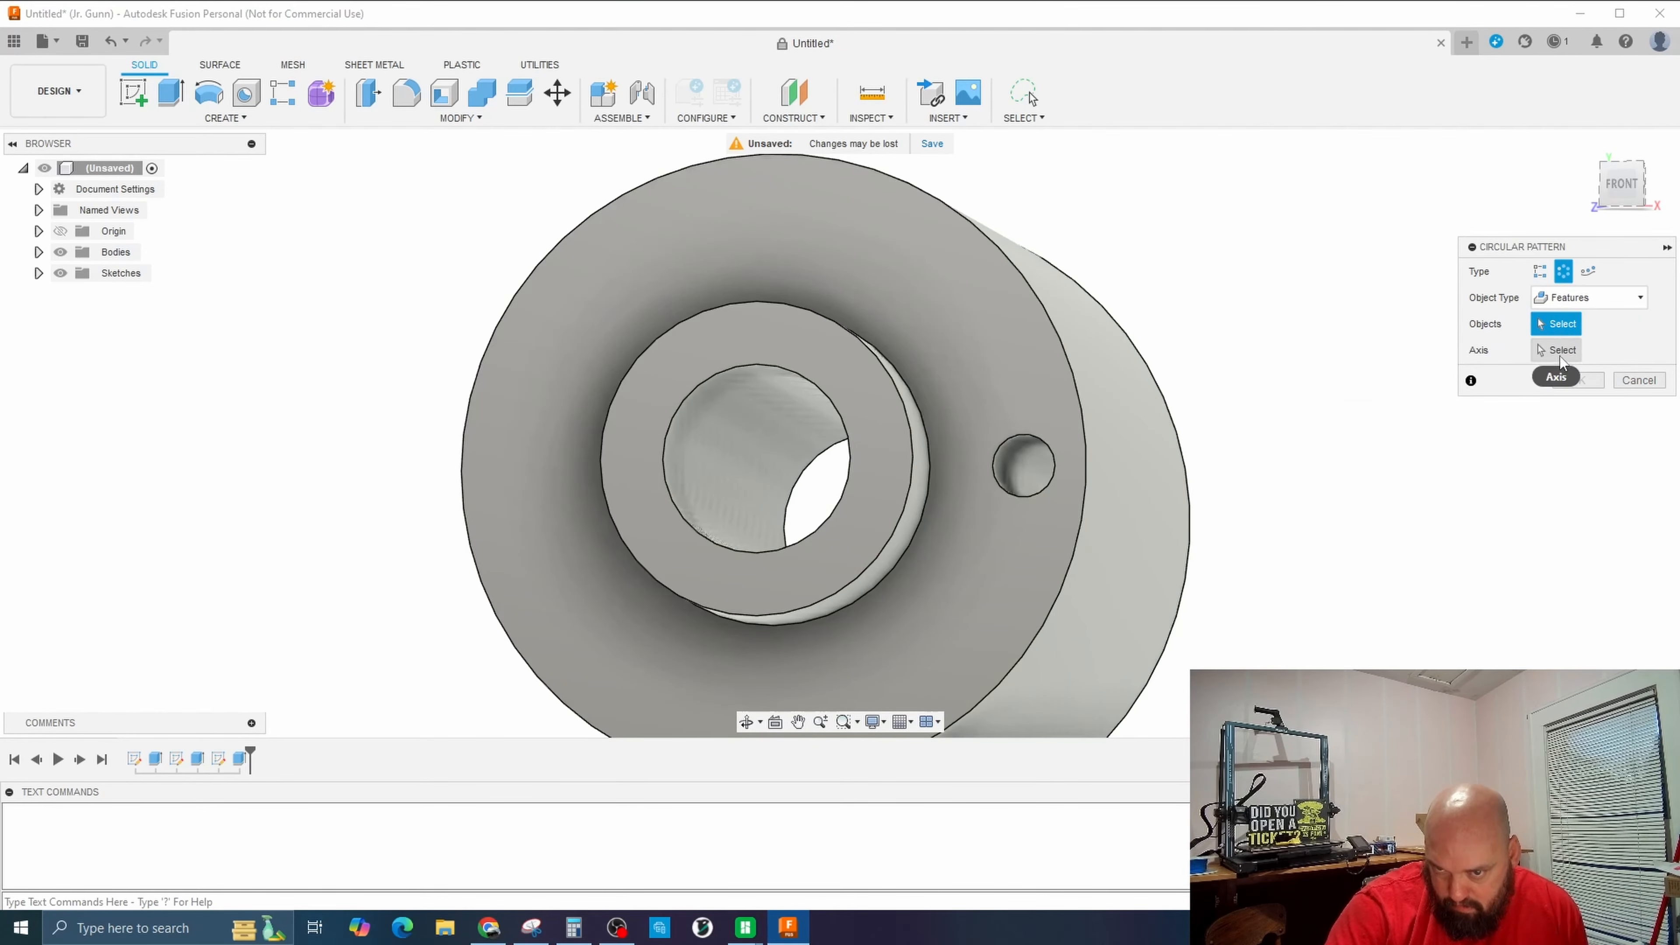
pyautogui.click(1027, 441)
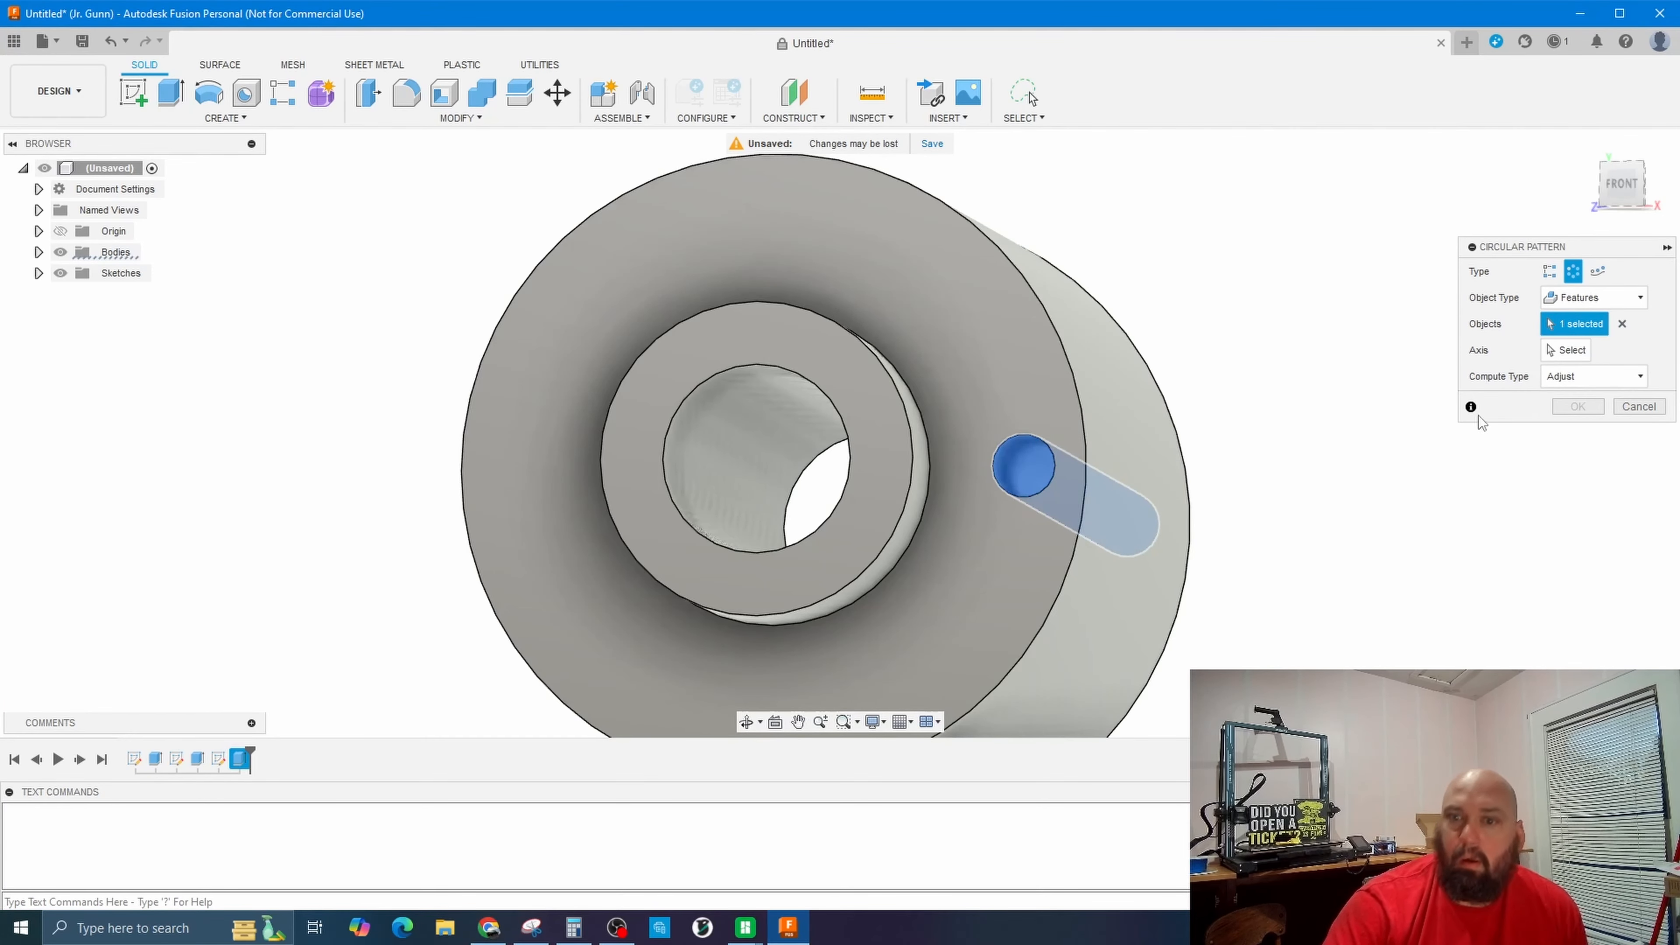
pyautogui.click(1566, 350)
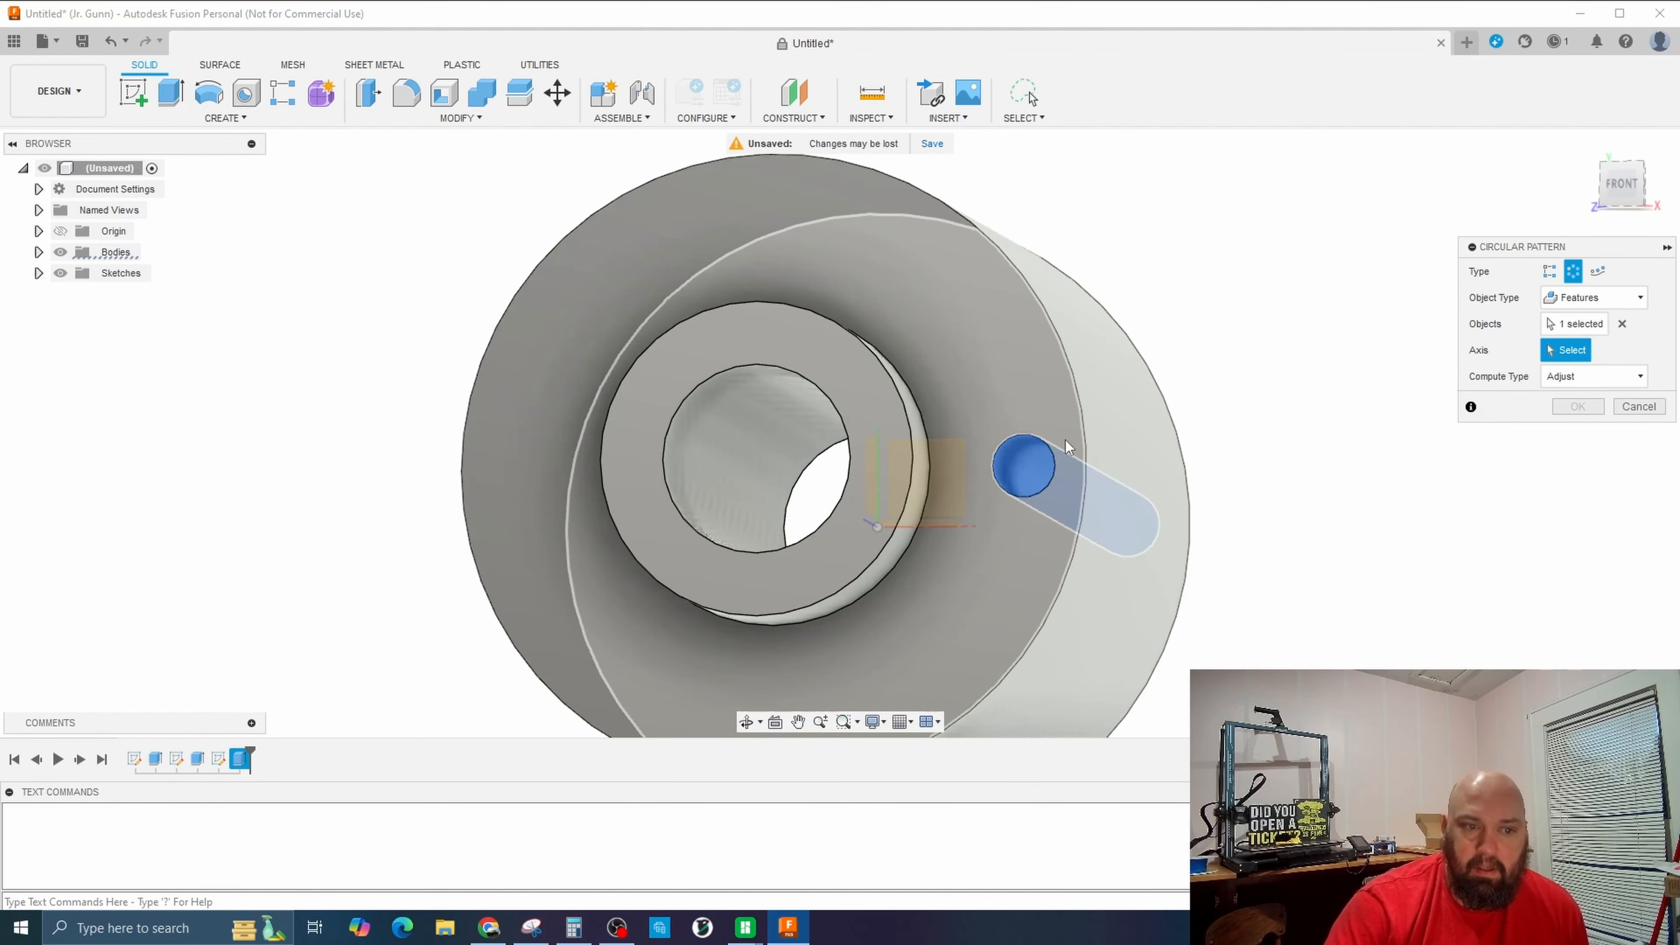
pyautogui.click(707, 435)
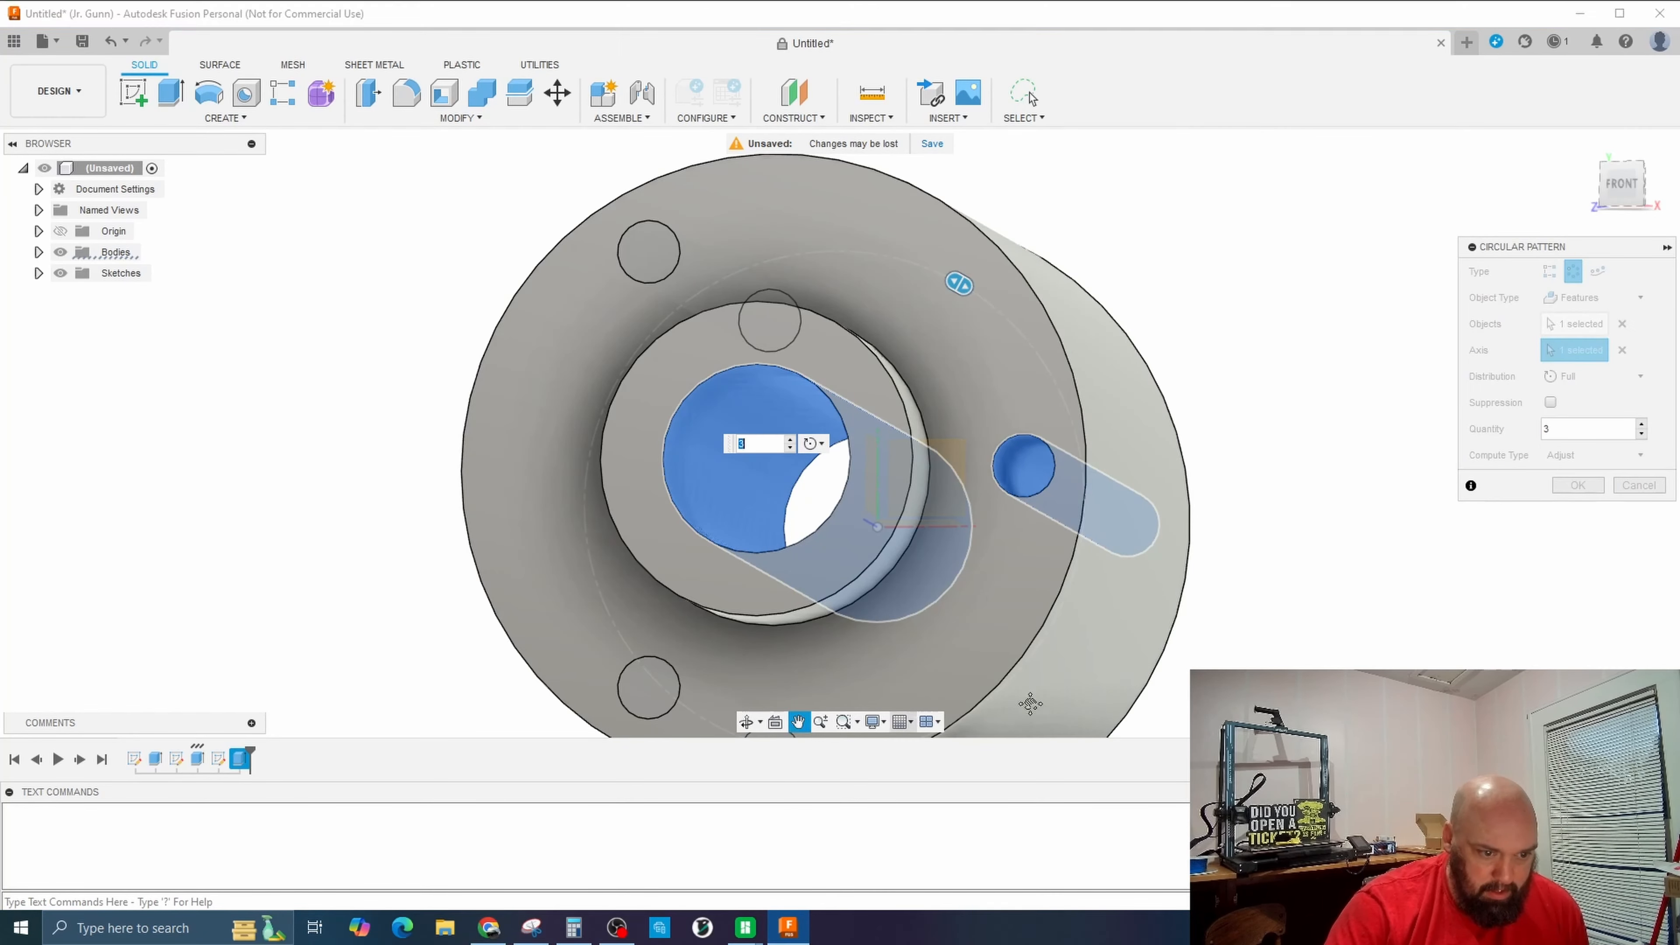
# Set the circular pattern's quantity to 14 holes around the full circle.
pyautogui.click(746, 721)
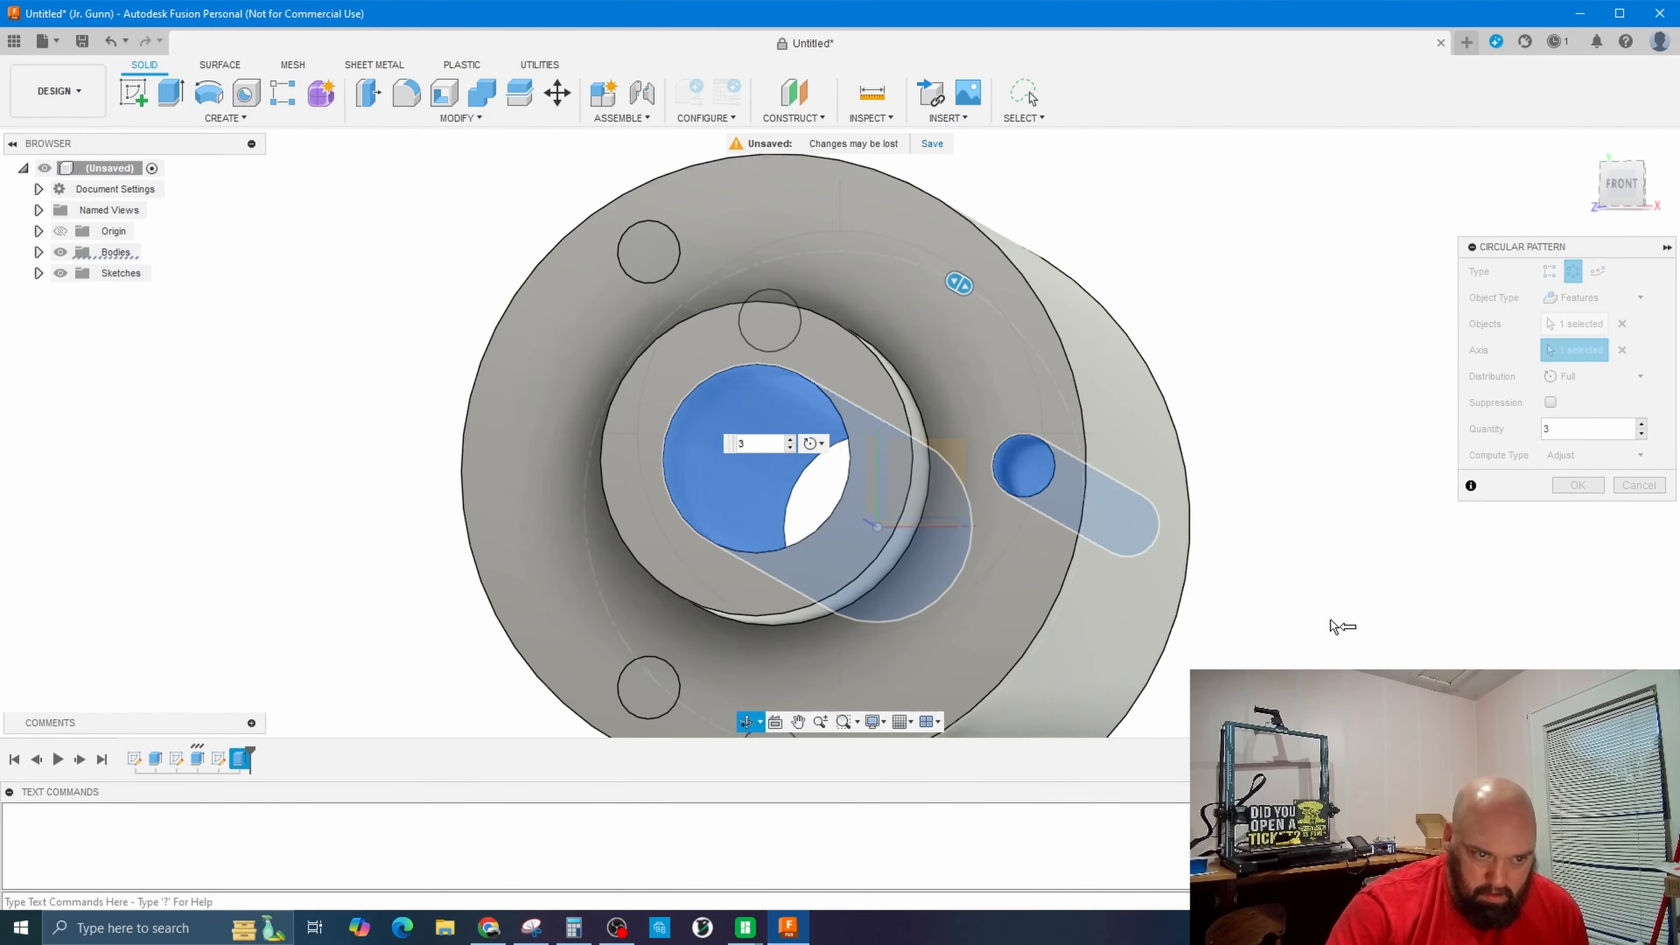
pyautogui.press('Escape')
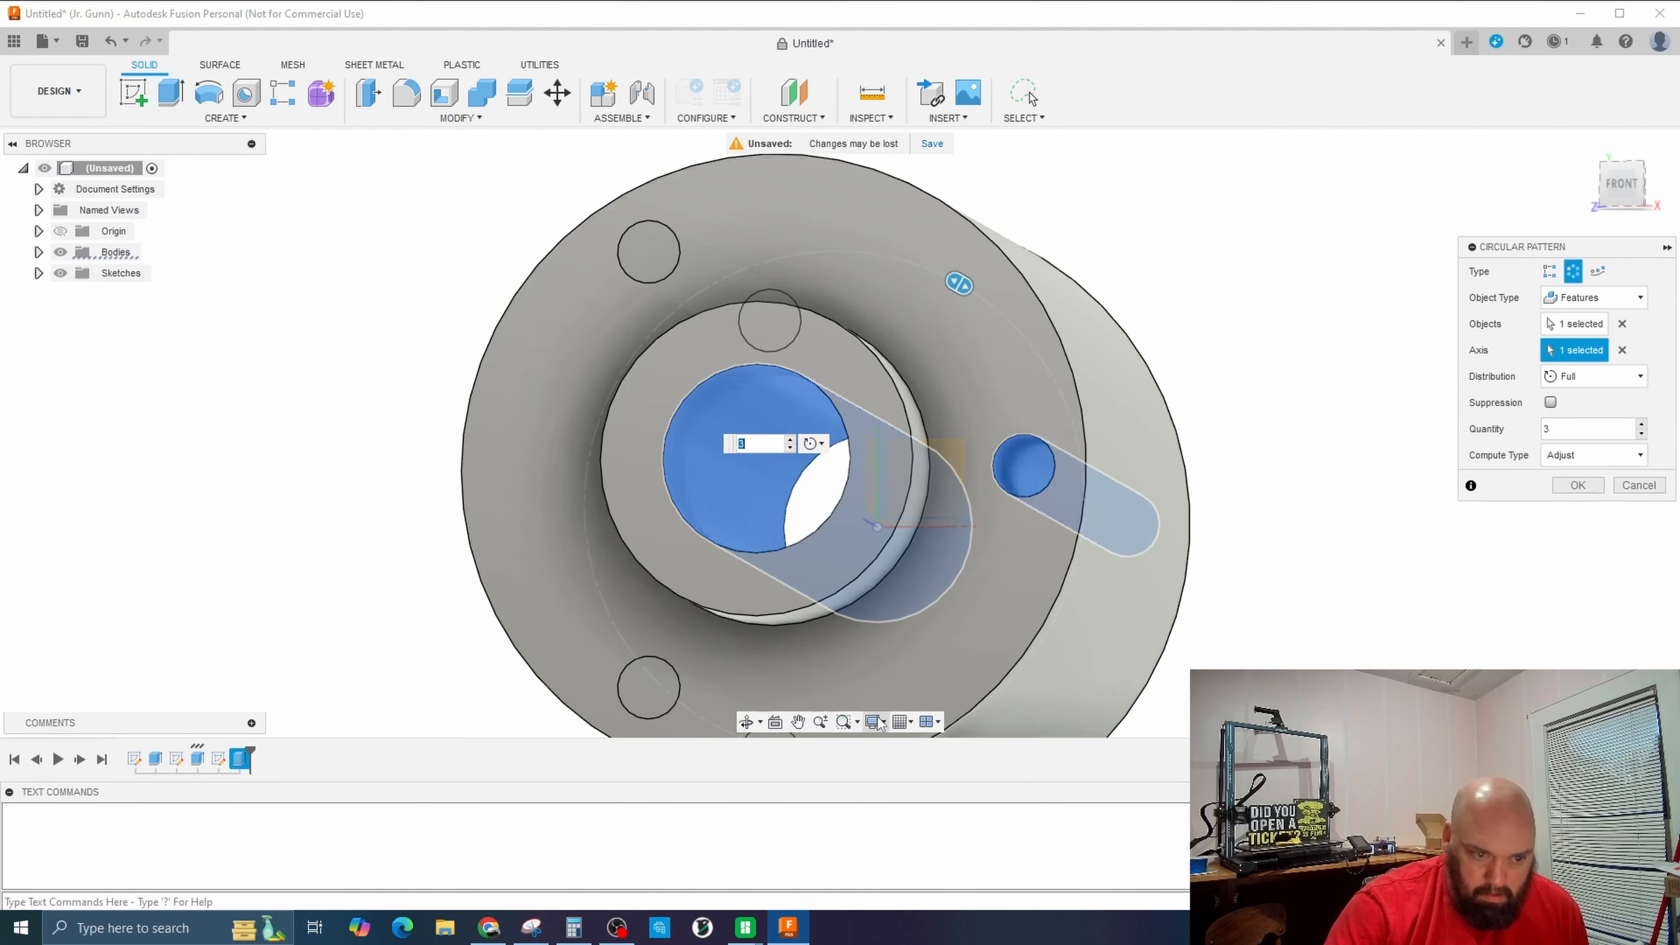
pyautogui.click(745, 721)
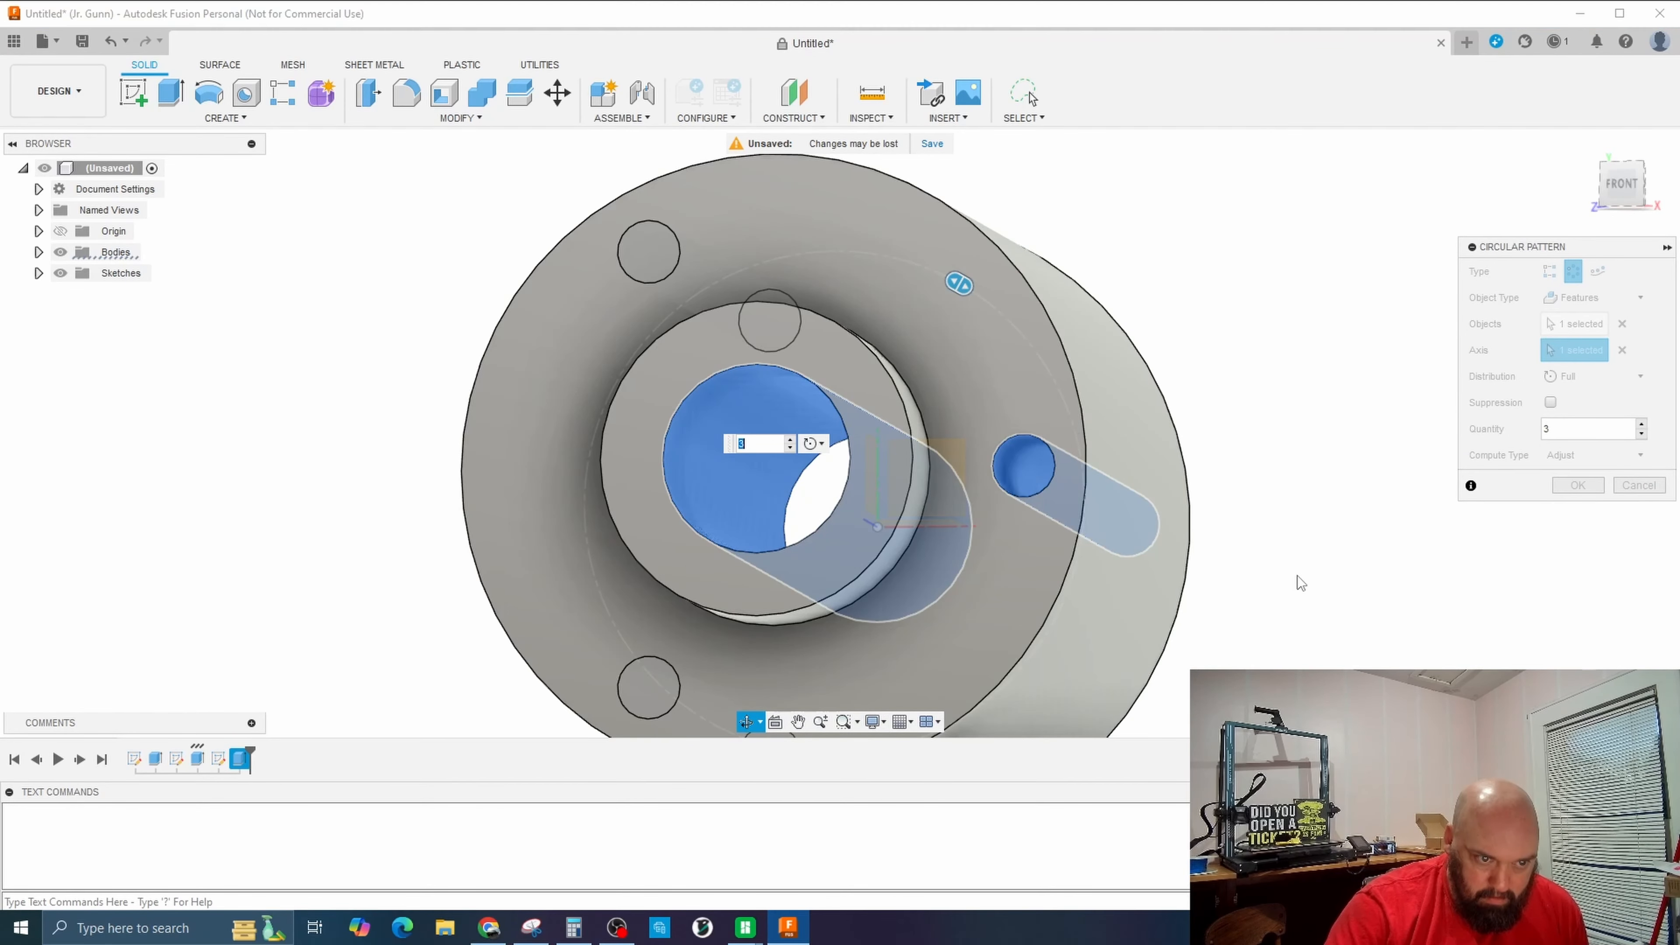
pyautogui.press('Escape')
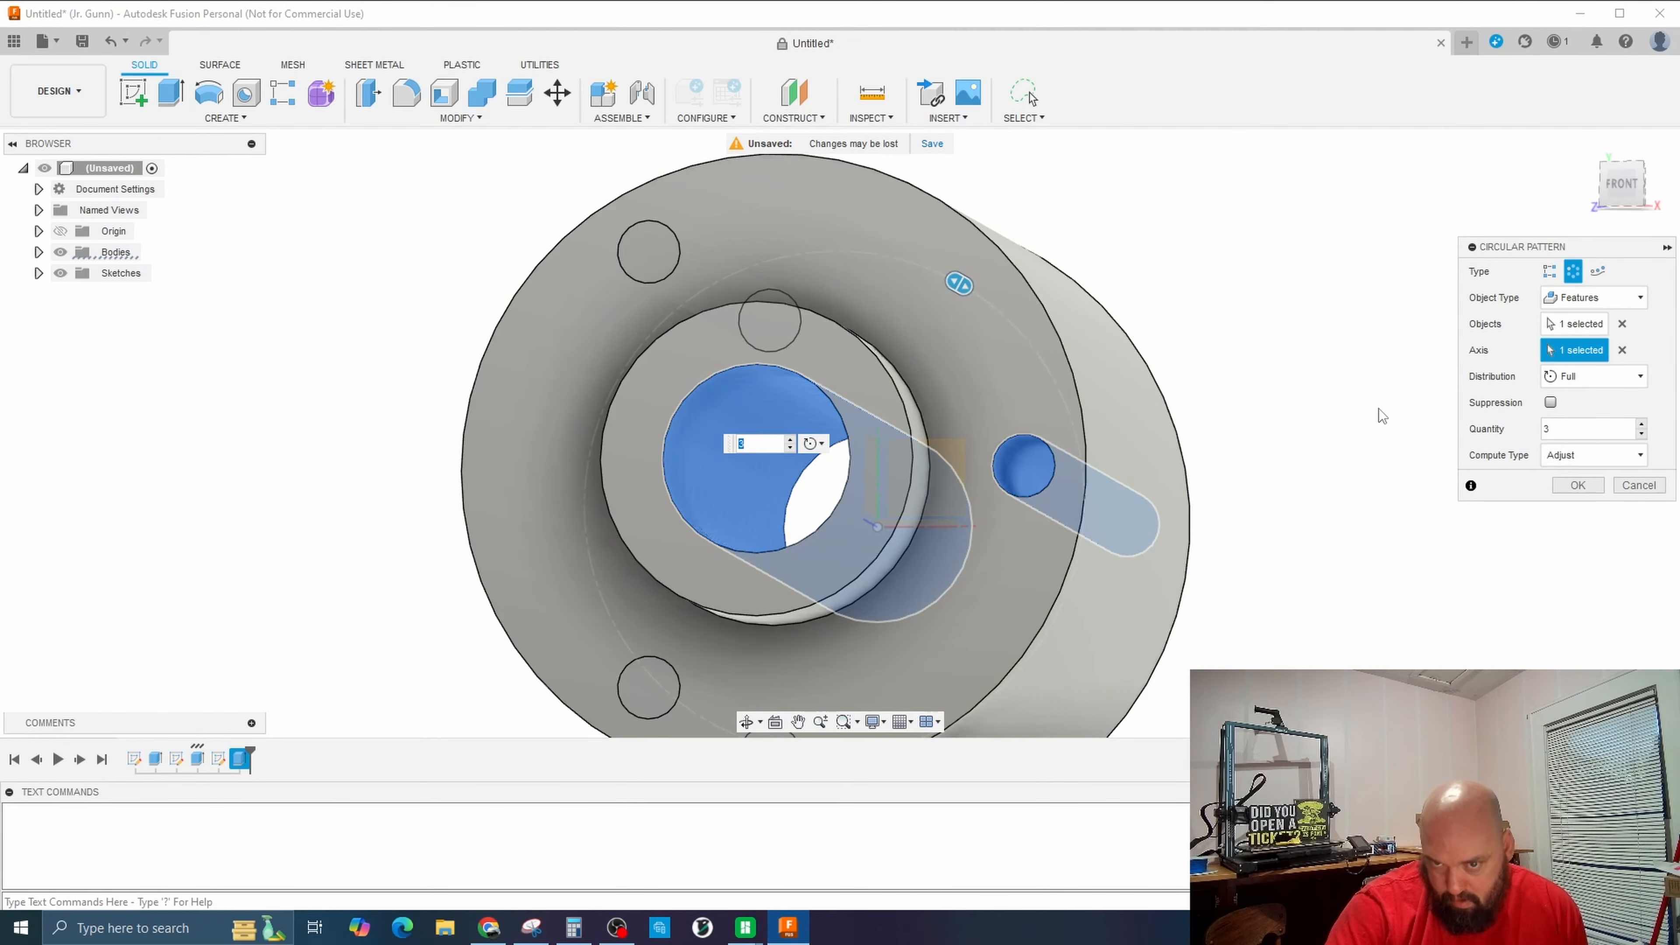
pyautogui.scroll(-3, 1273, 416)
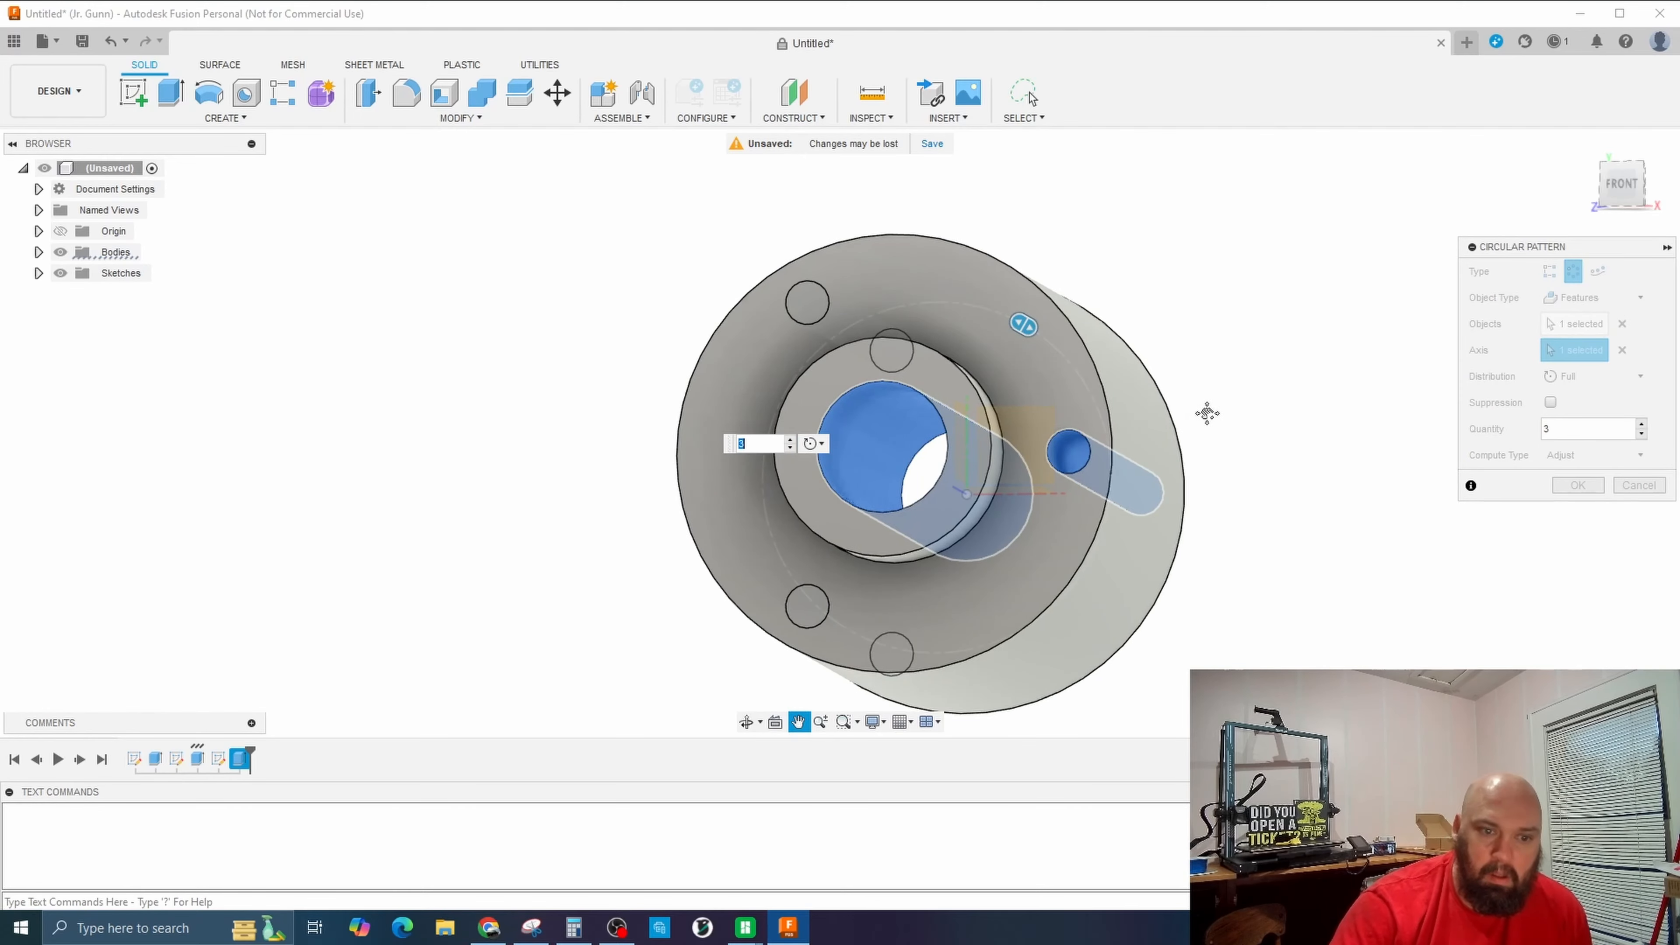
pyautogui.moveTo(1208, 413); pyautogui.dragTo(1217, 360, button='middle')
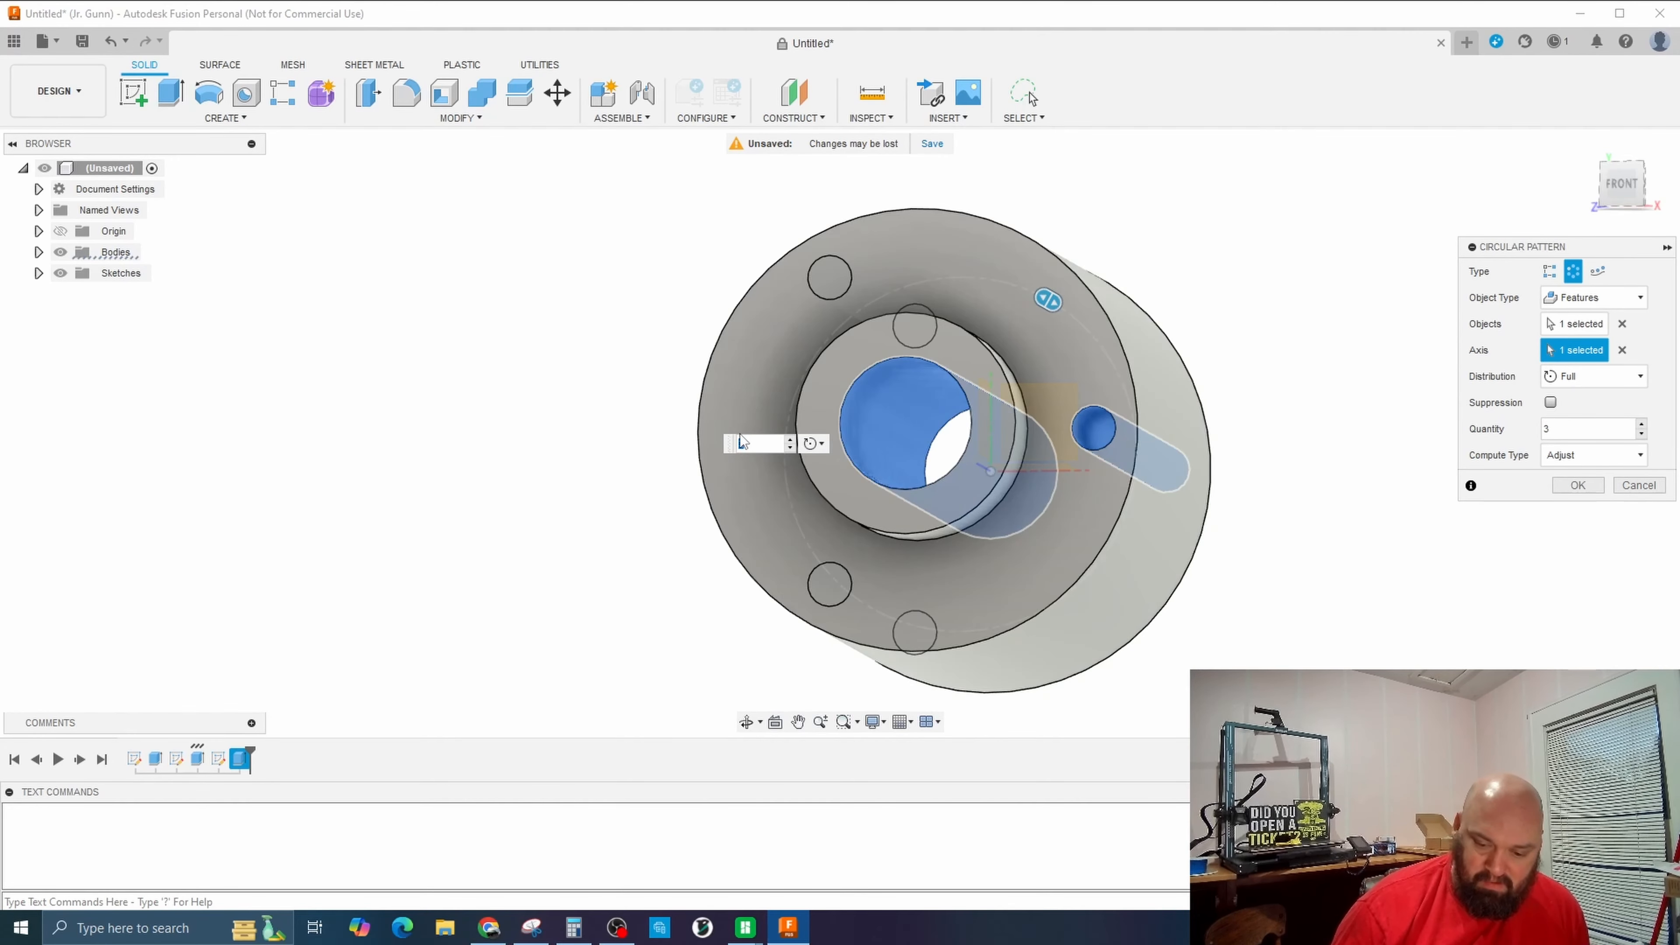
pyautogui.write('11')
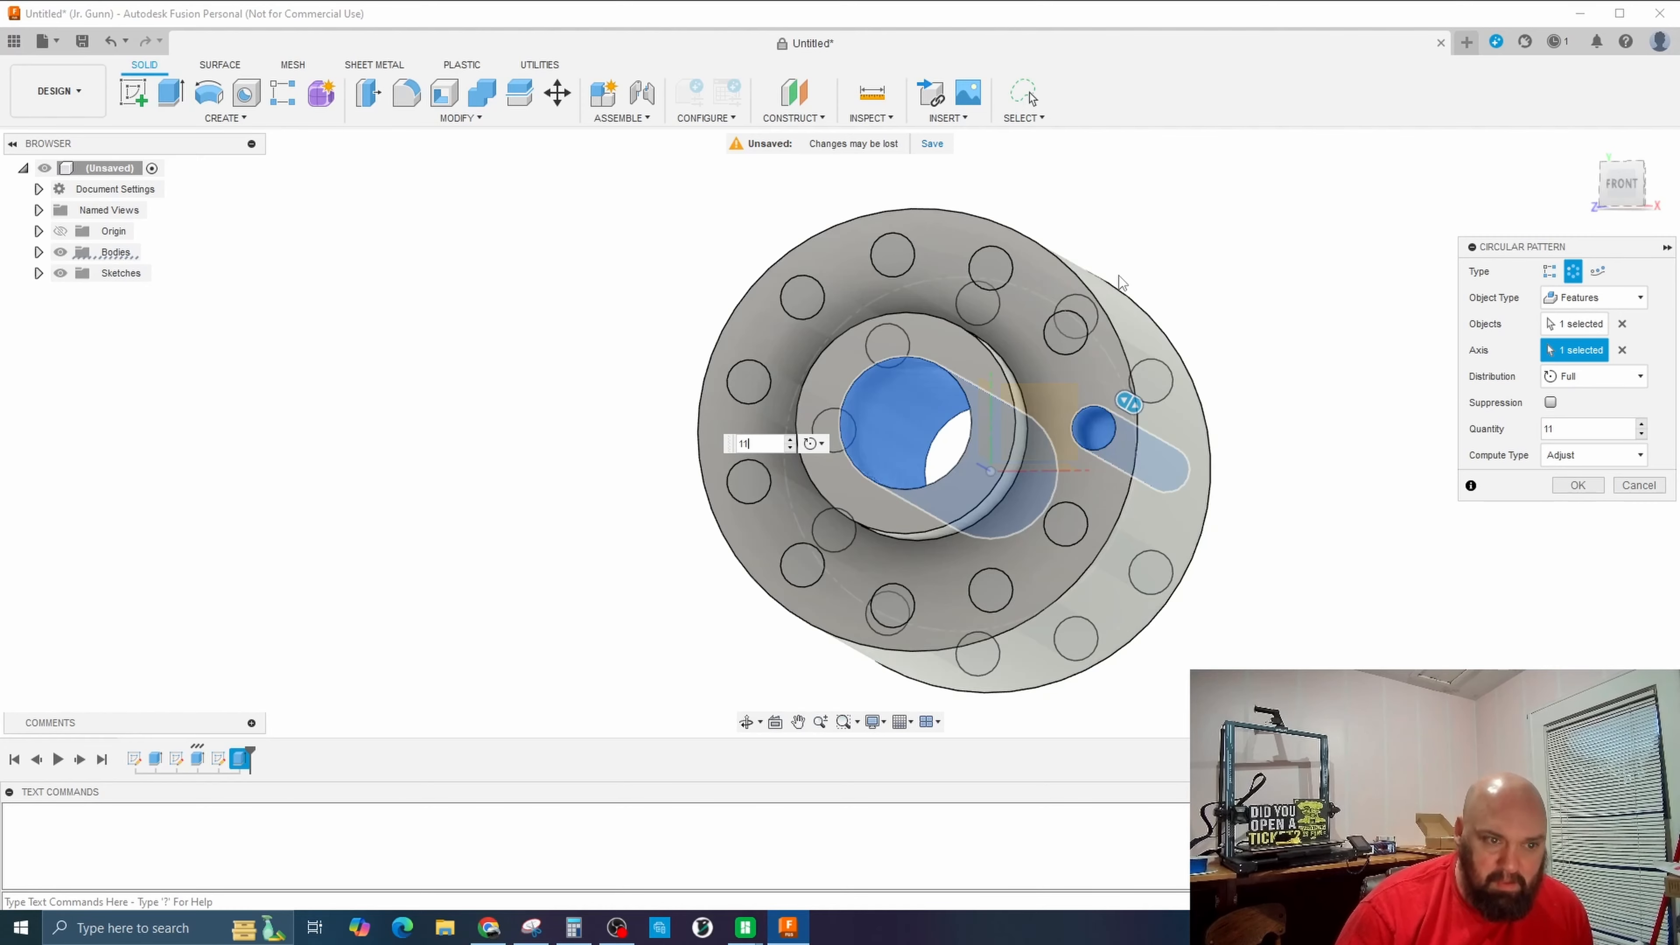
pyautogui.press('BackSpace')
pyautogui.press('BackSpace')
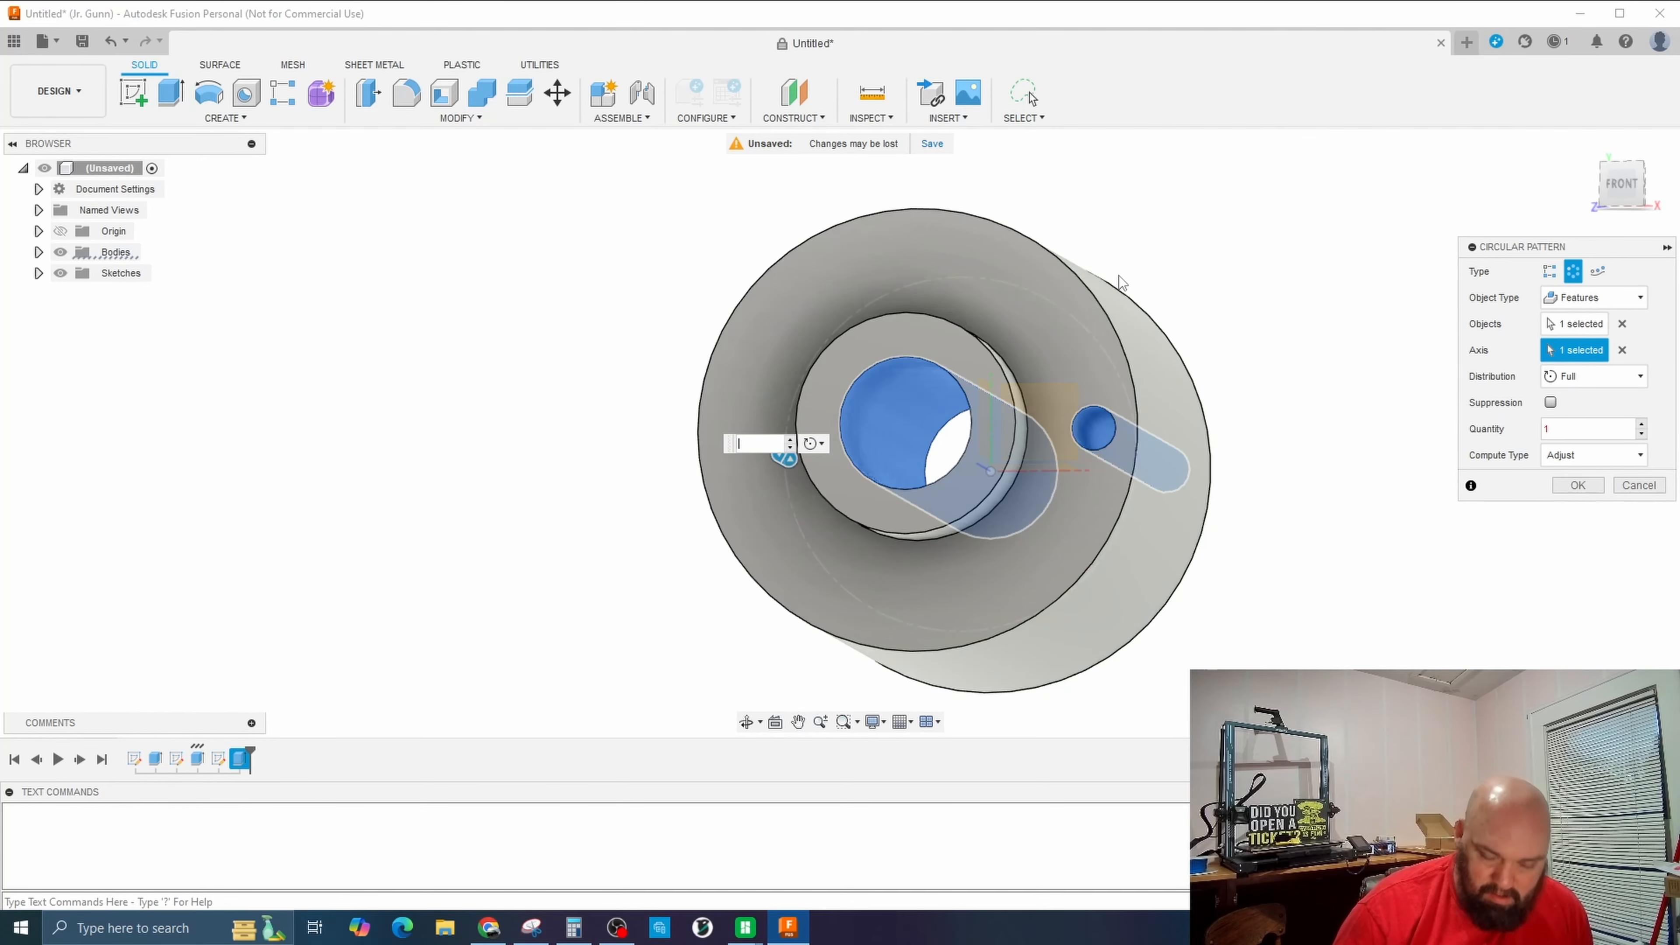
pyautogui.write('14')
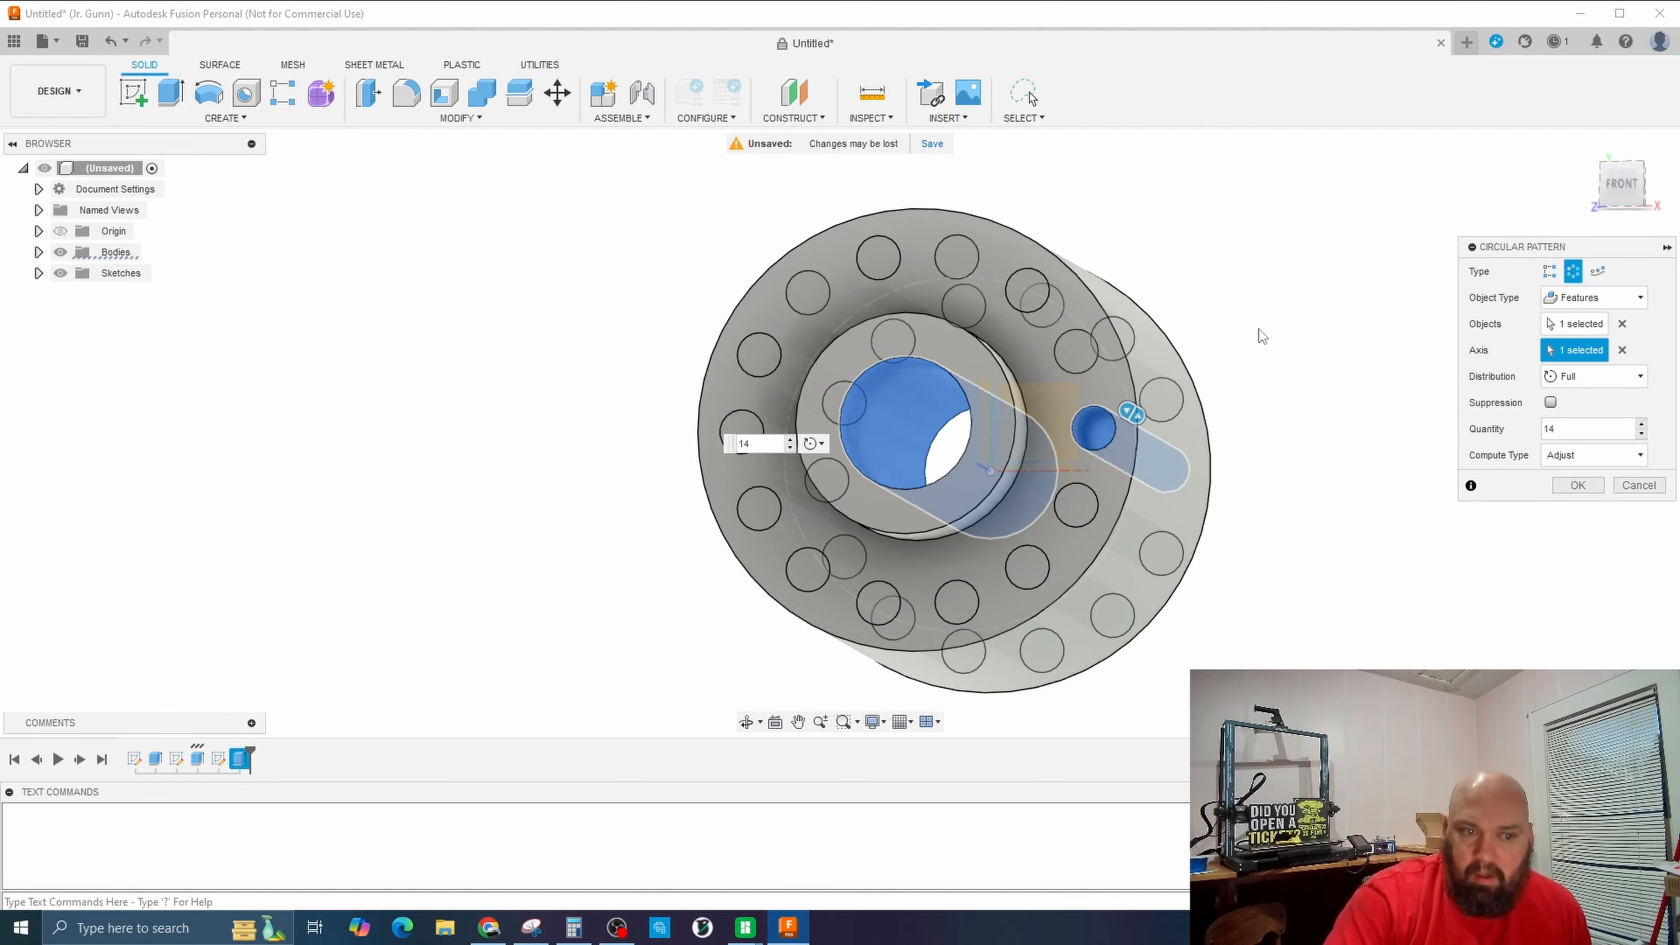
# Set the pattern's compute type to Optimized and create the ring of alignment holes.
pyautogui.click(1588, 457)
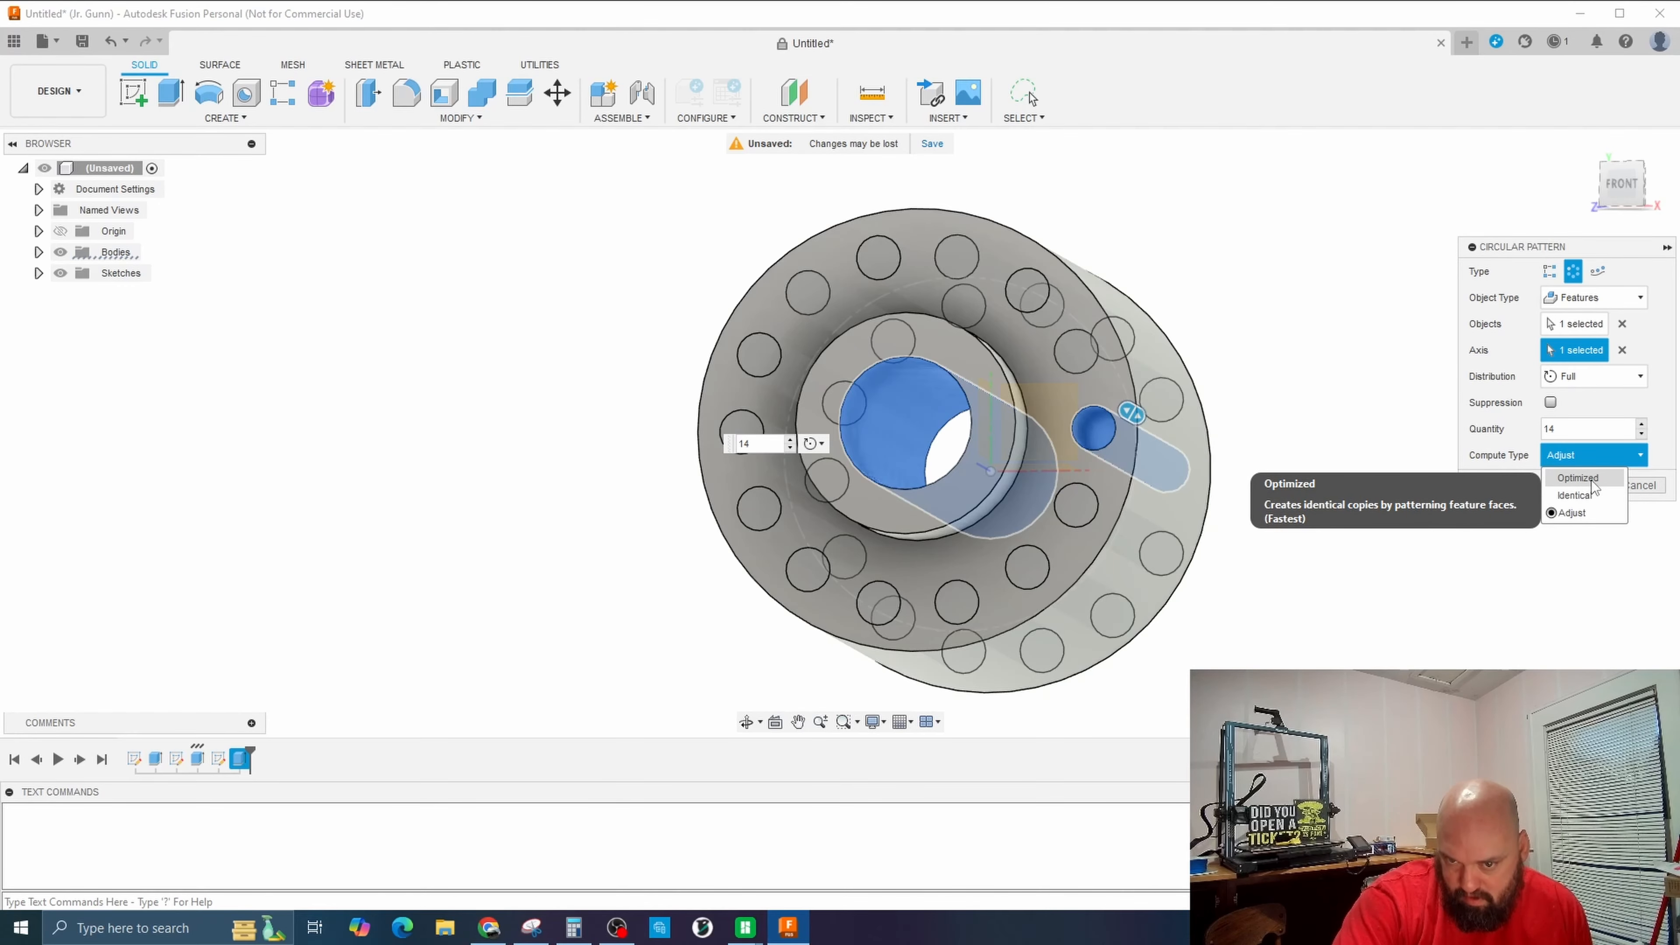
pyautogui.click(1587, 479)
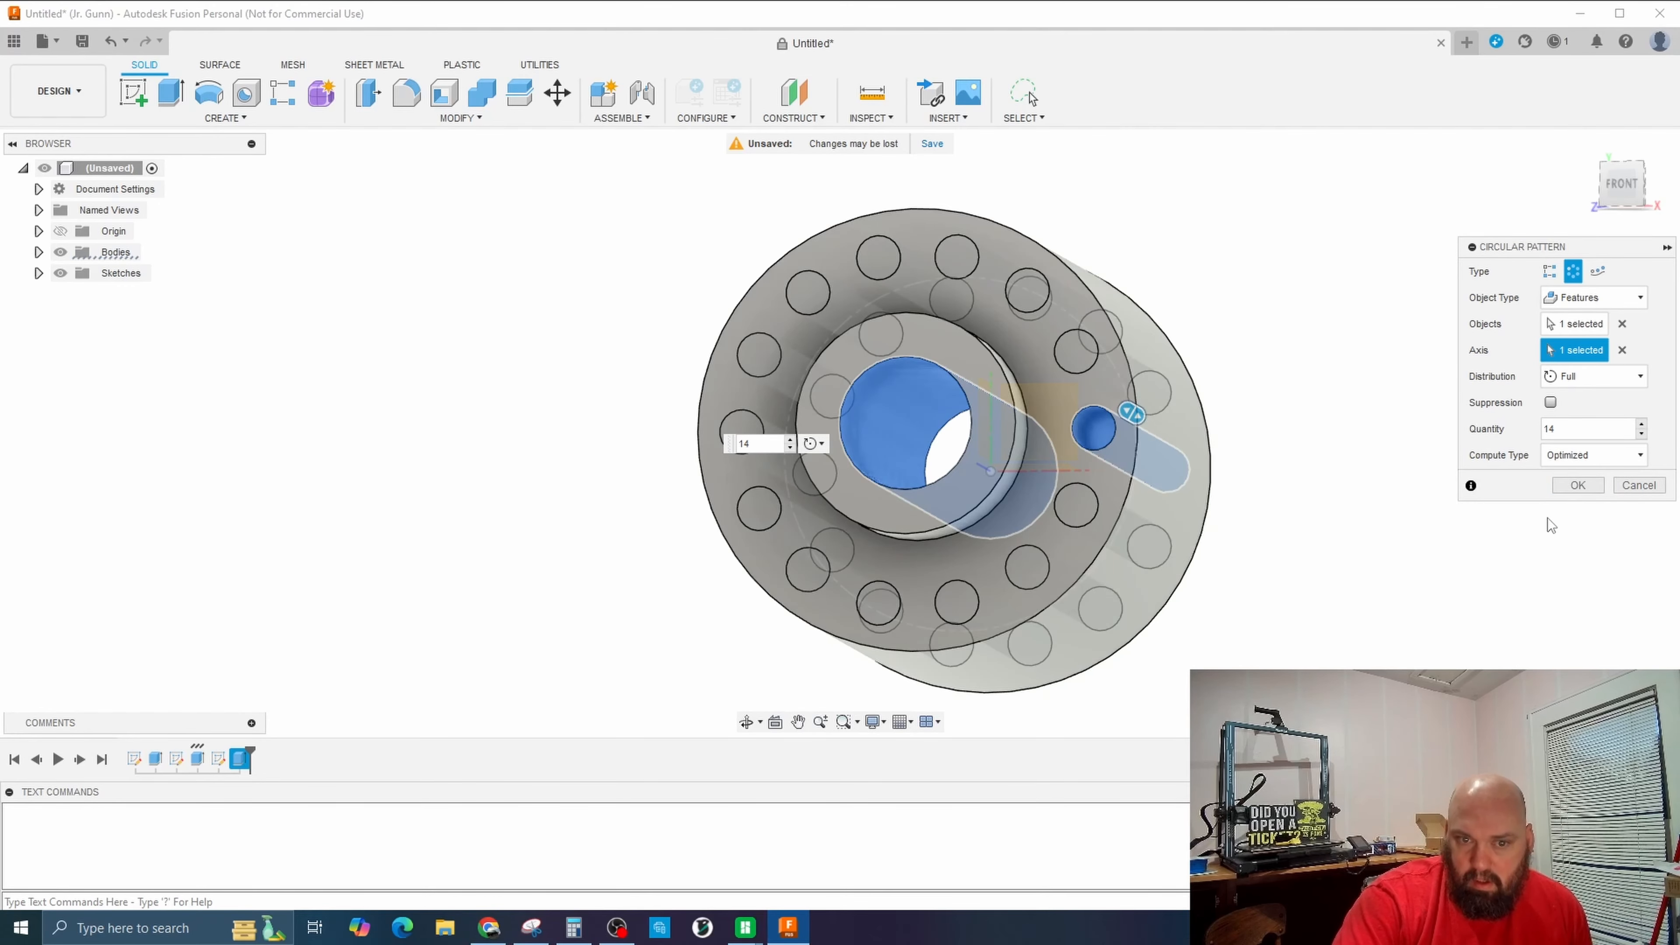
pyautogui.click(1579, 485)
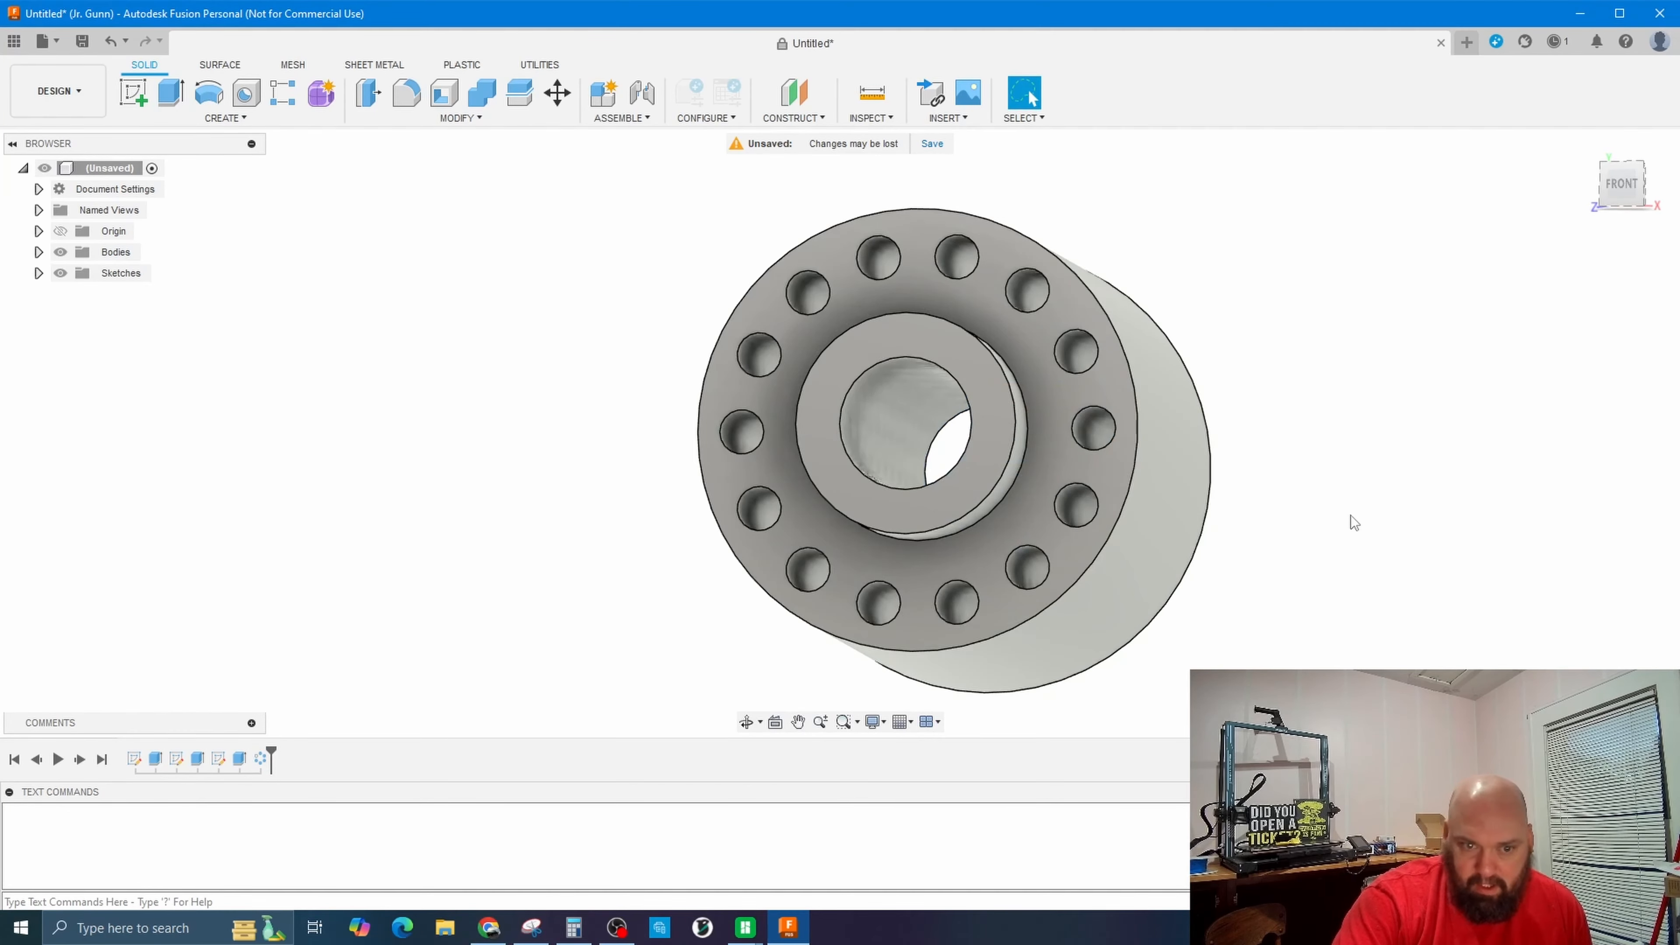
# Start a new sketch on the cylinder's back end face, opposite the connecting boss.
pyautogui.click(747, 721)
pyautogui.moveTo(663, 553); pyautogui.dragTo(860, 542)
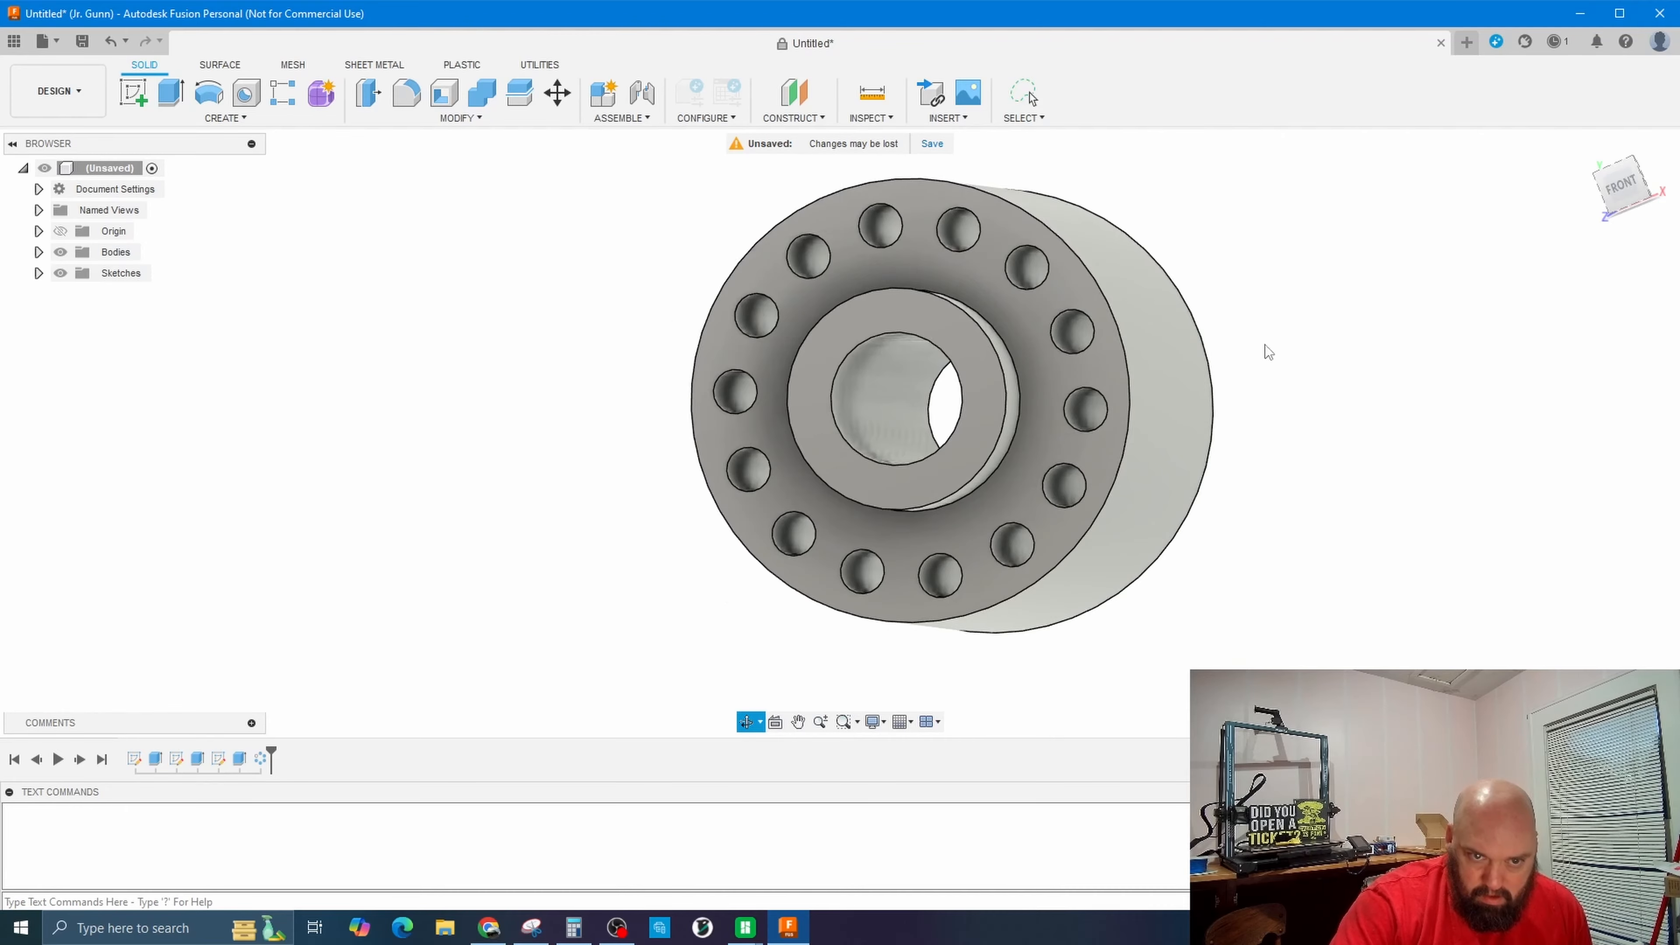
pyautogui.press('Escape')
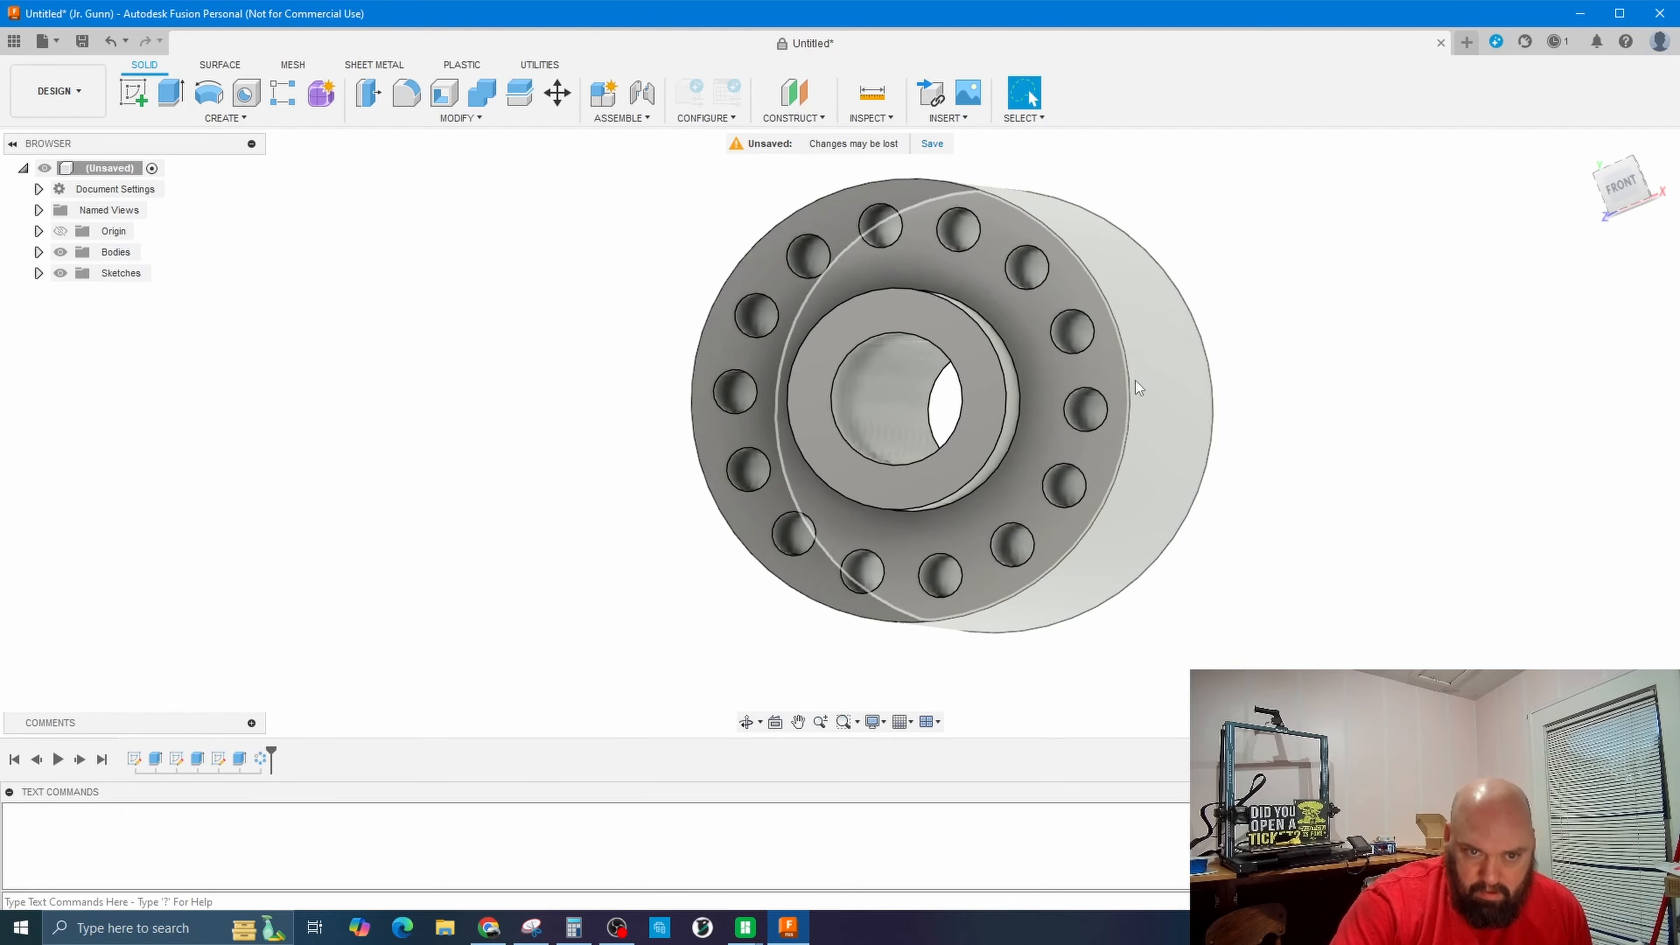
pyautogui.click(747, 721)
pyautogui.moveTo(664, 530); pyautogui.dragTo(424, 573)
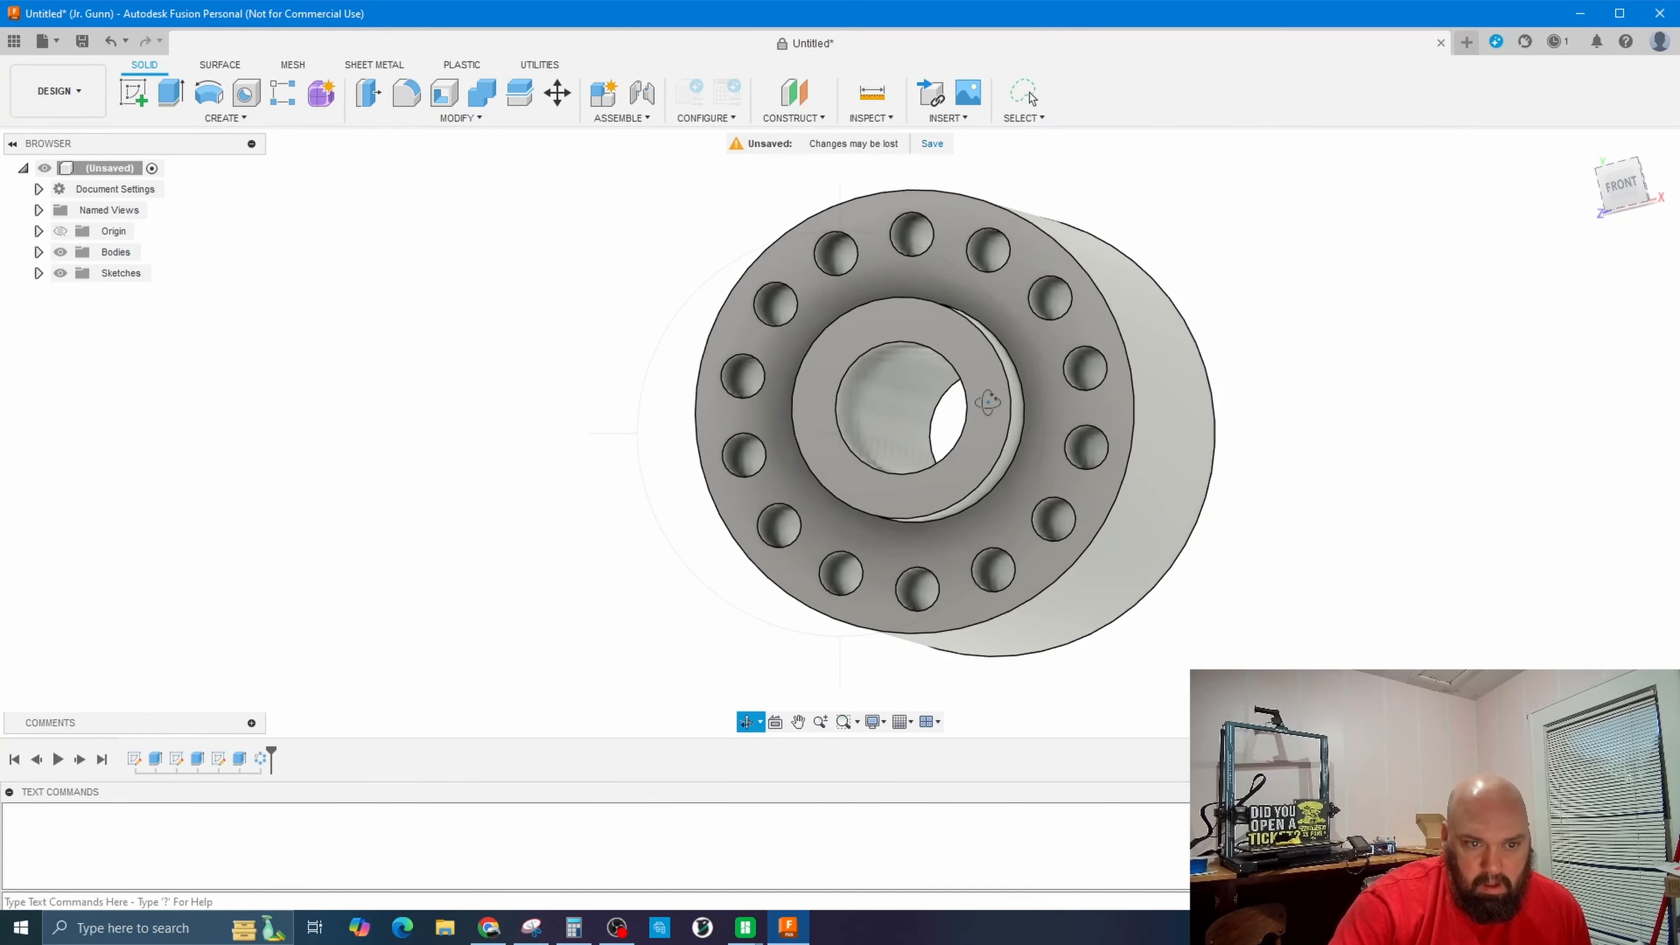
pyautogui.moveTo(988, 402)
pyautogui.mouseDown()
pyautogui.moveTo(1054, 400)
pyautogui.moveTo(1009, 420)
pyautogui.moveTo(990, 397)
pyautogui.moveTo(998, 409)
pyautogui.mouseUp()
pyautogui.press('Escape')
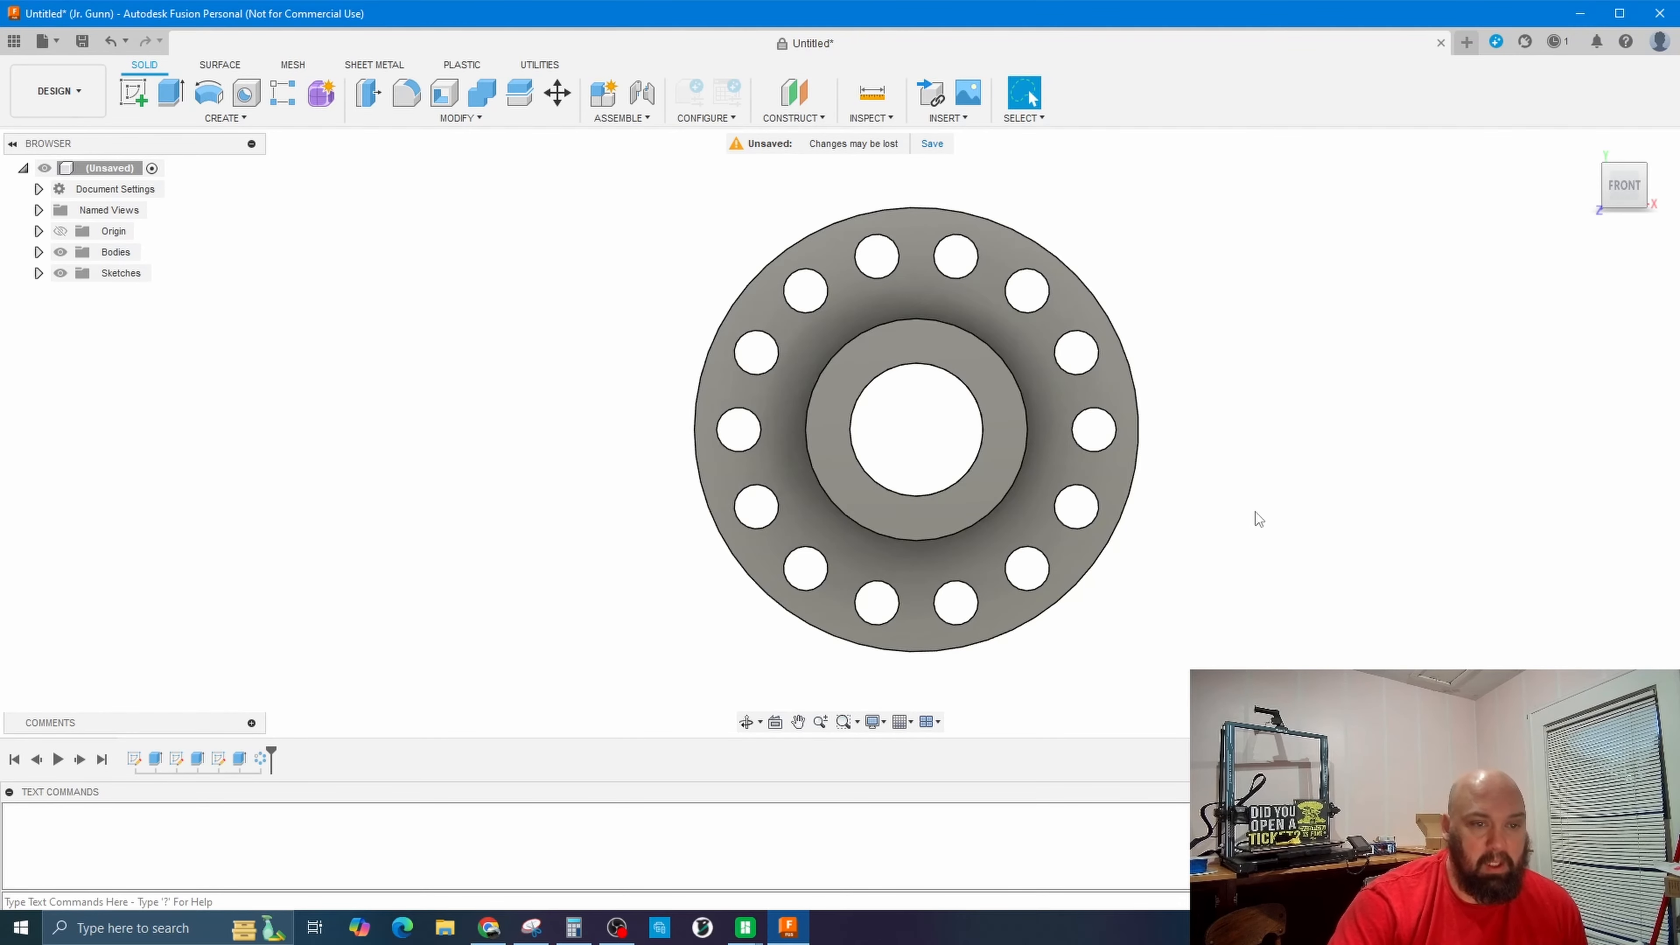
pyautogui.click(746, 721)
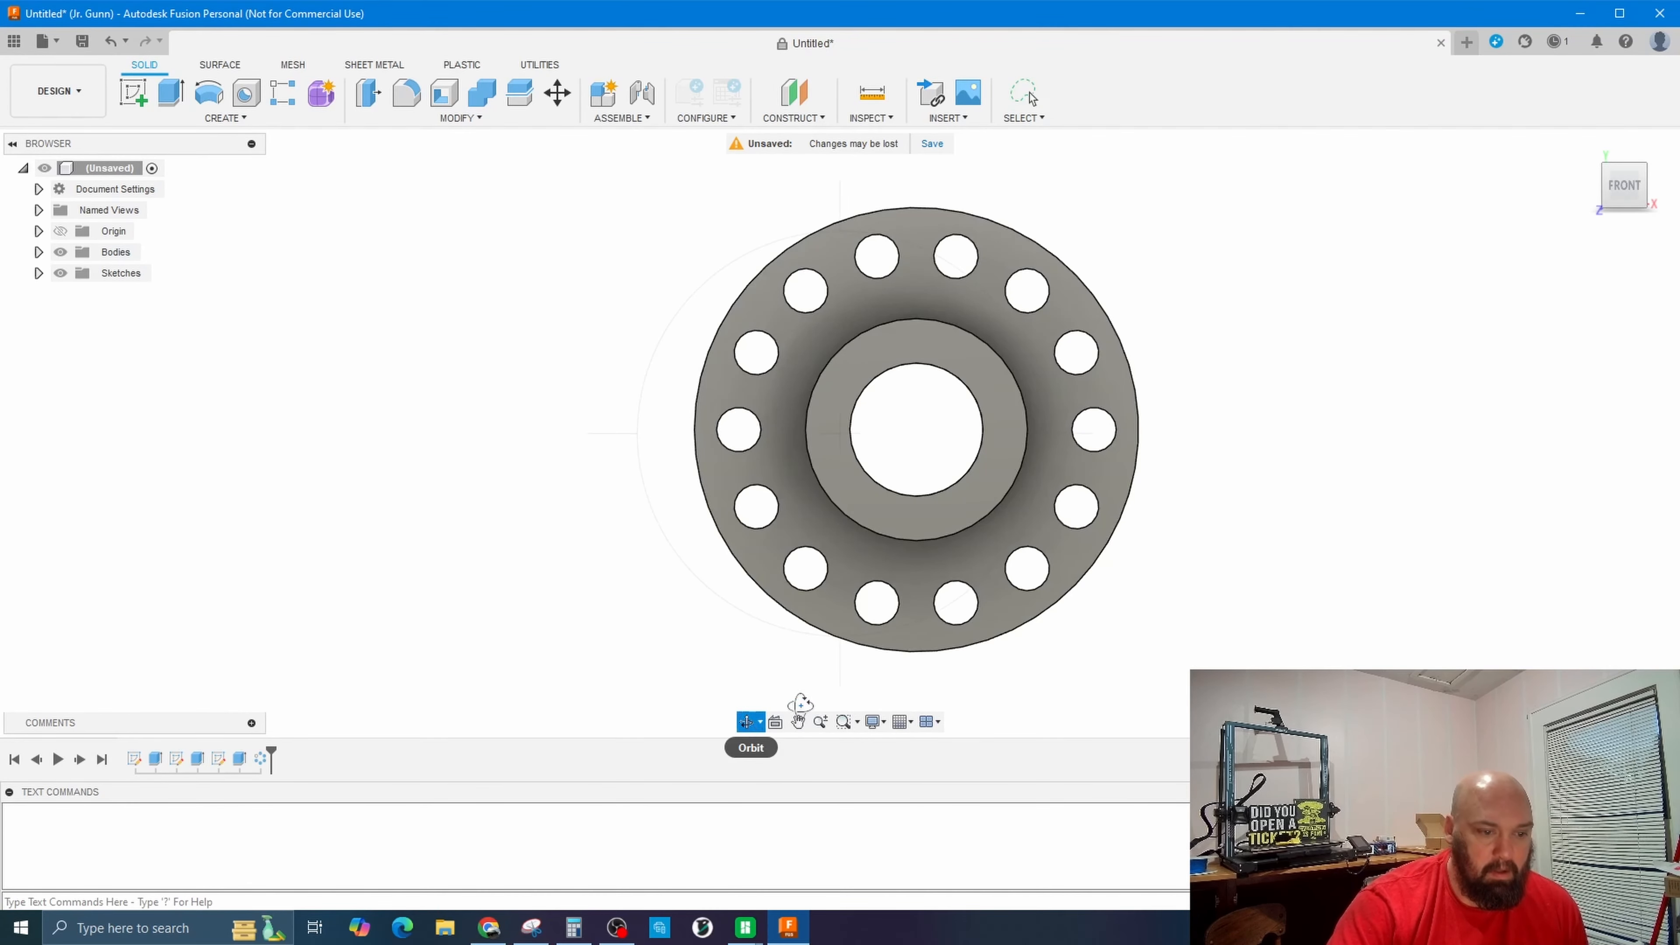
pyautogui.moveTo(1116, 548); pyautogui.dragTo(833, 545)
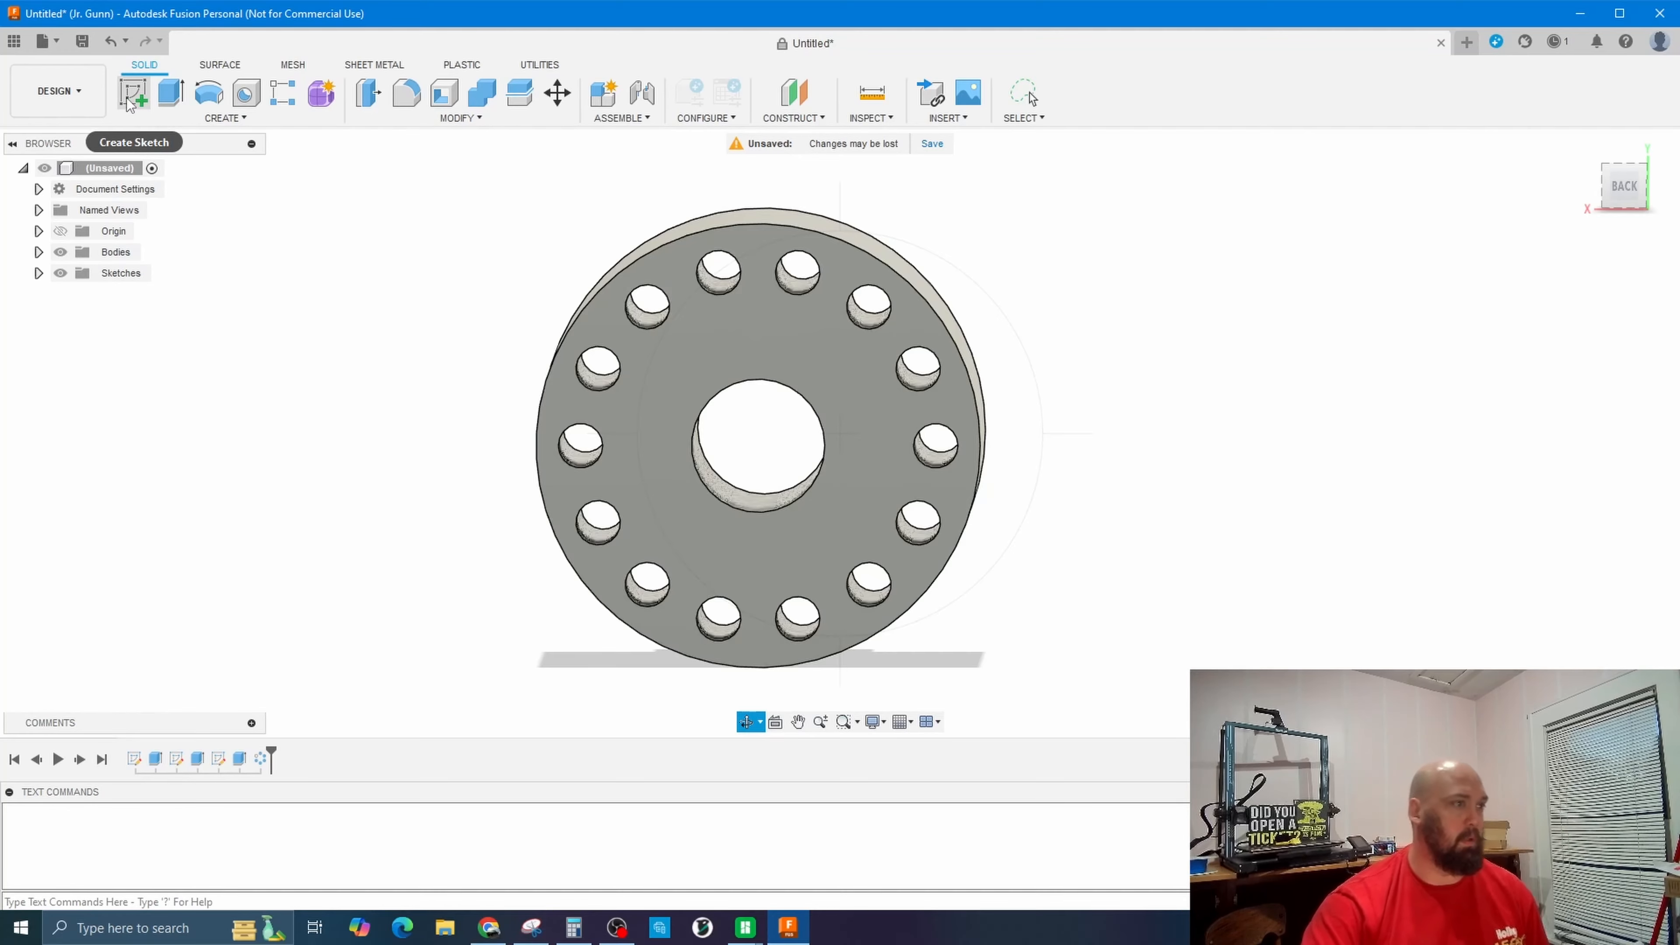
pyautogui.click(150, 105)
pyautogui.click(781, 436)
pyautogui.click(837, 371)
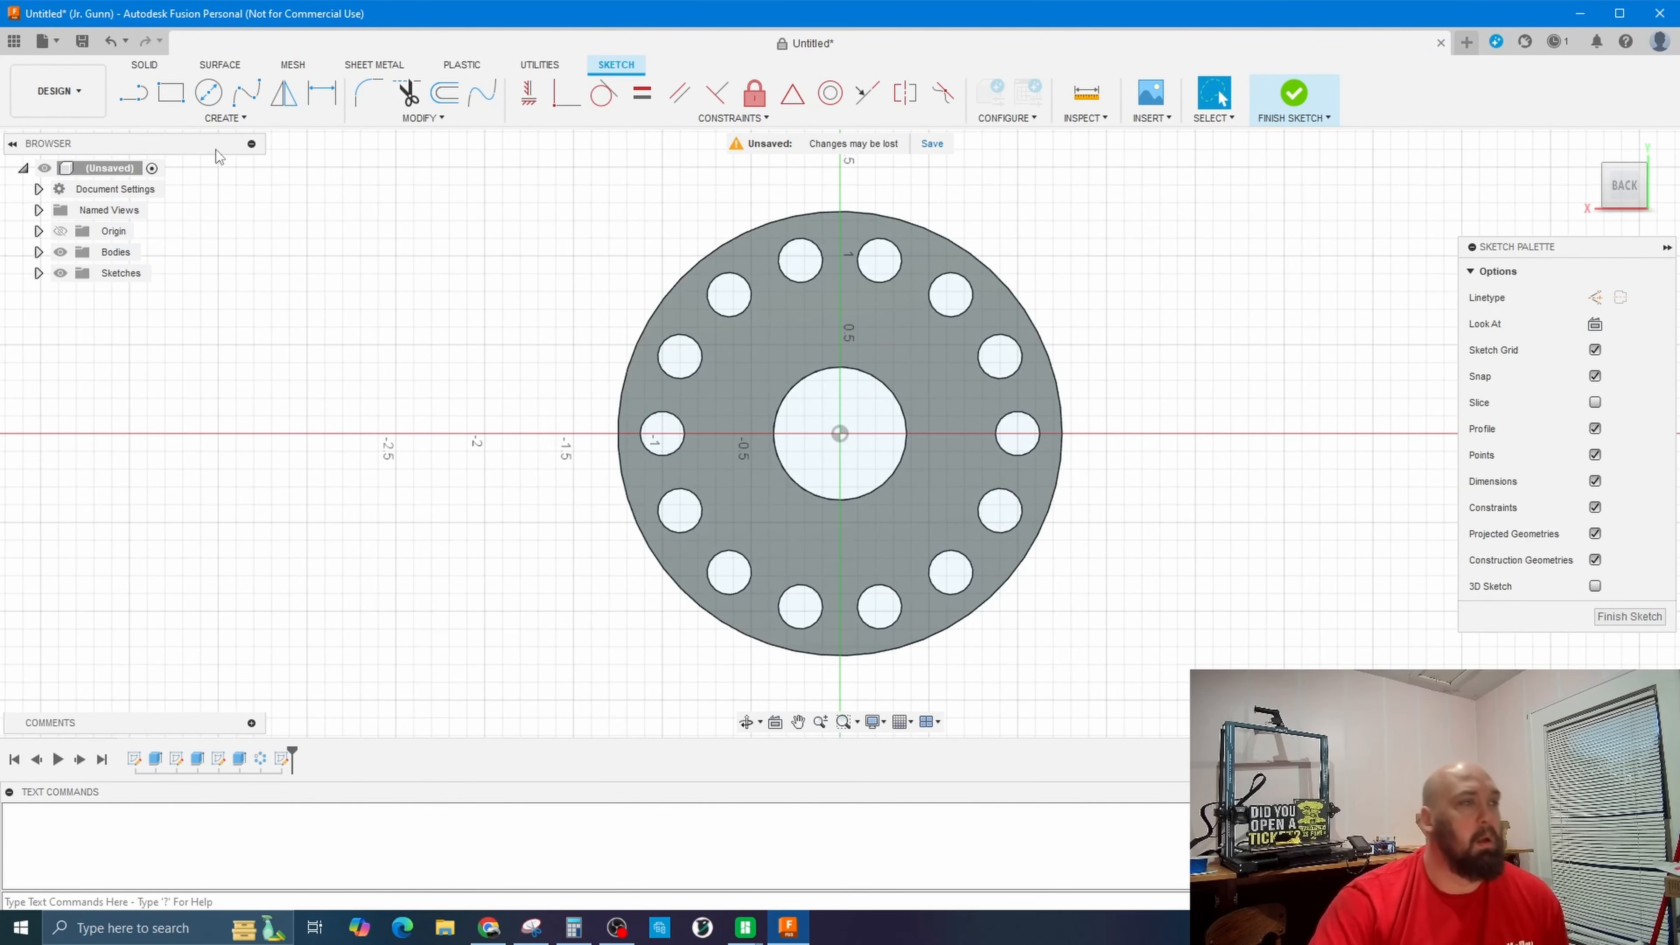
# Measure the outer circular edge of the connecting boss on the front end.
pyautogui.click(208, 93)
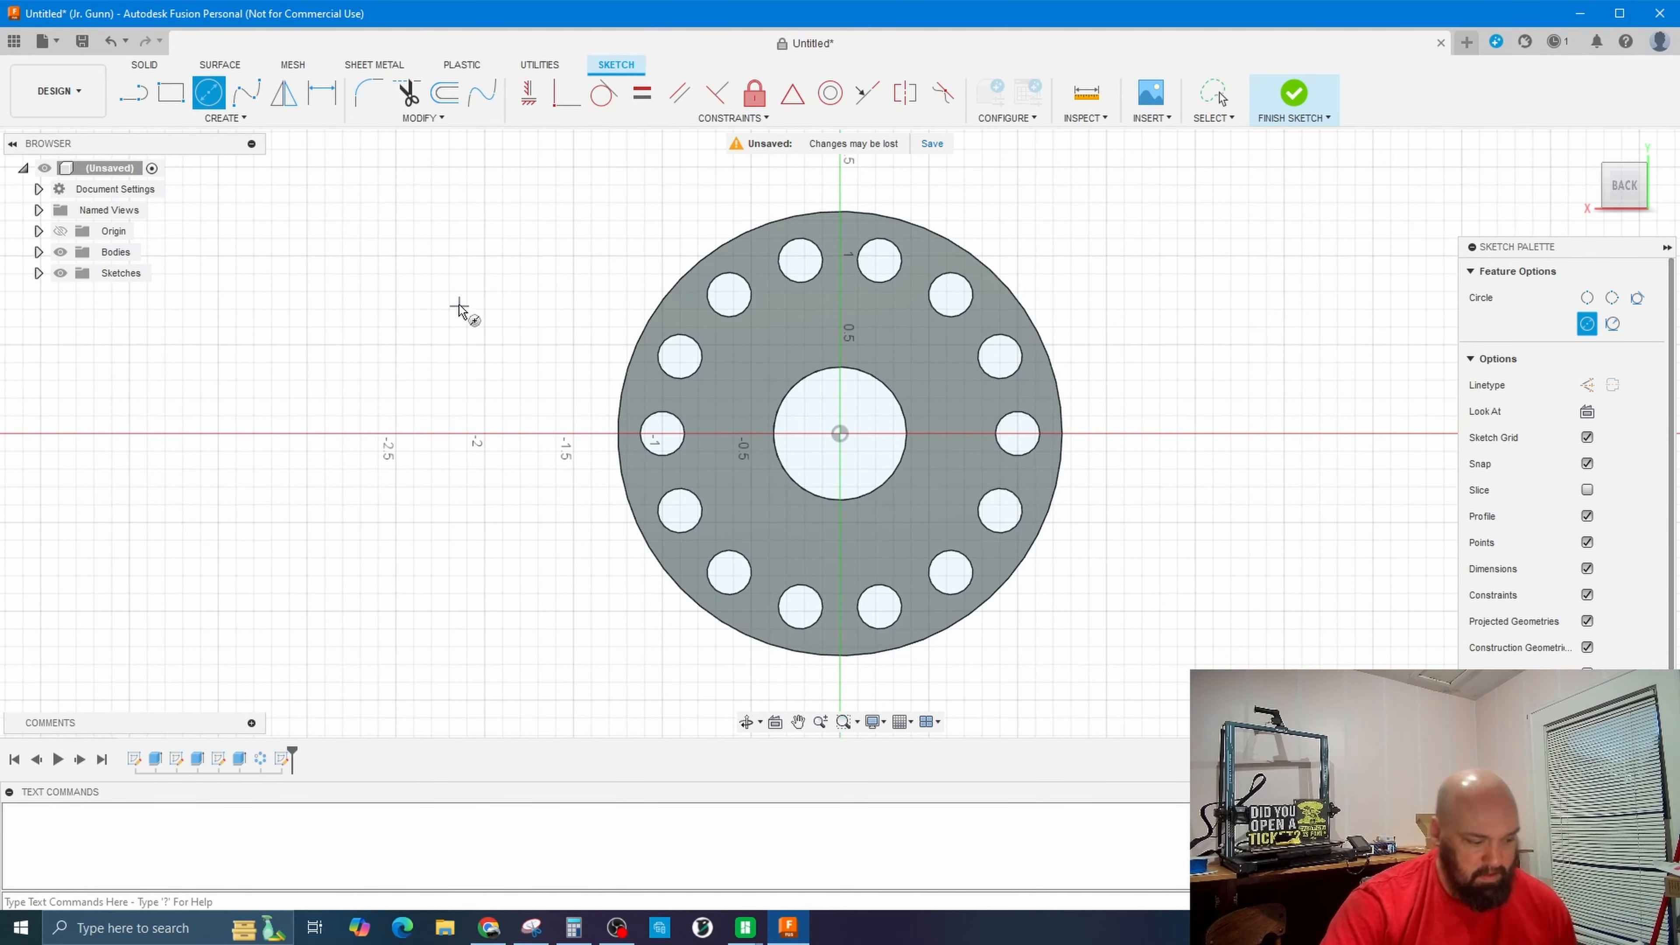
pyautogui.press('Escape')
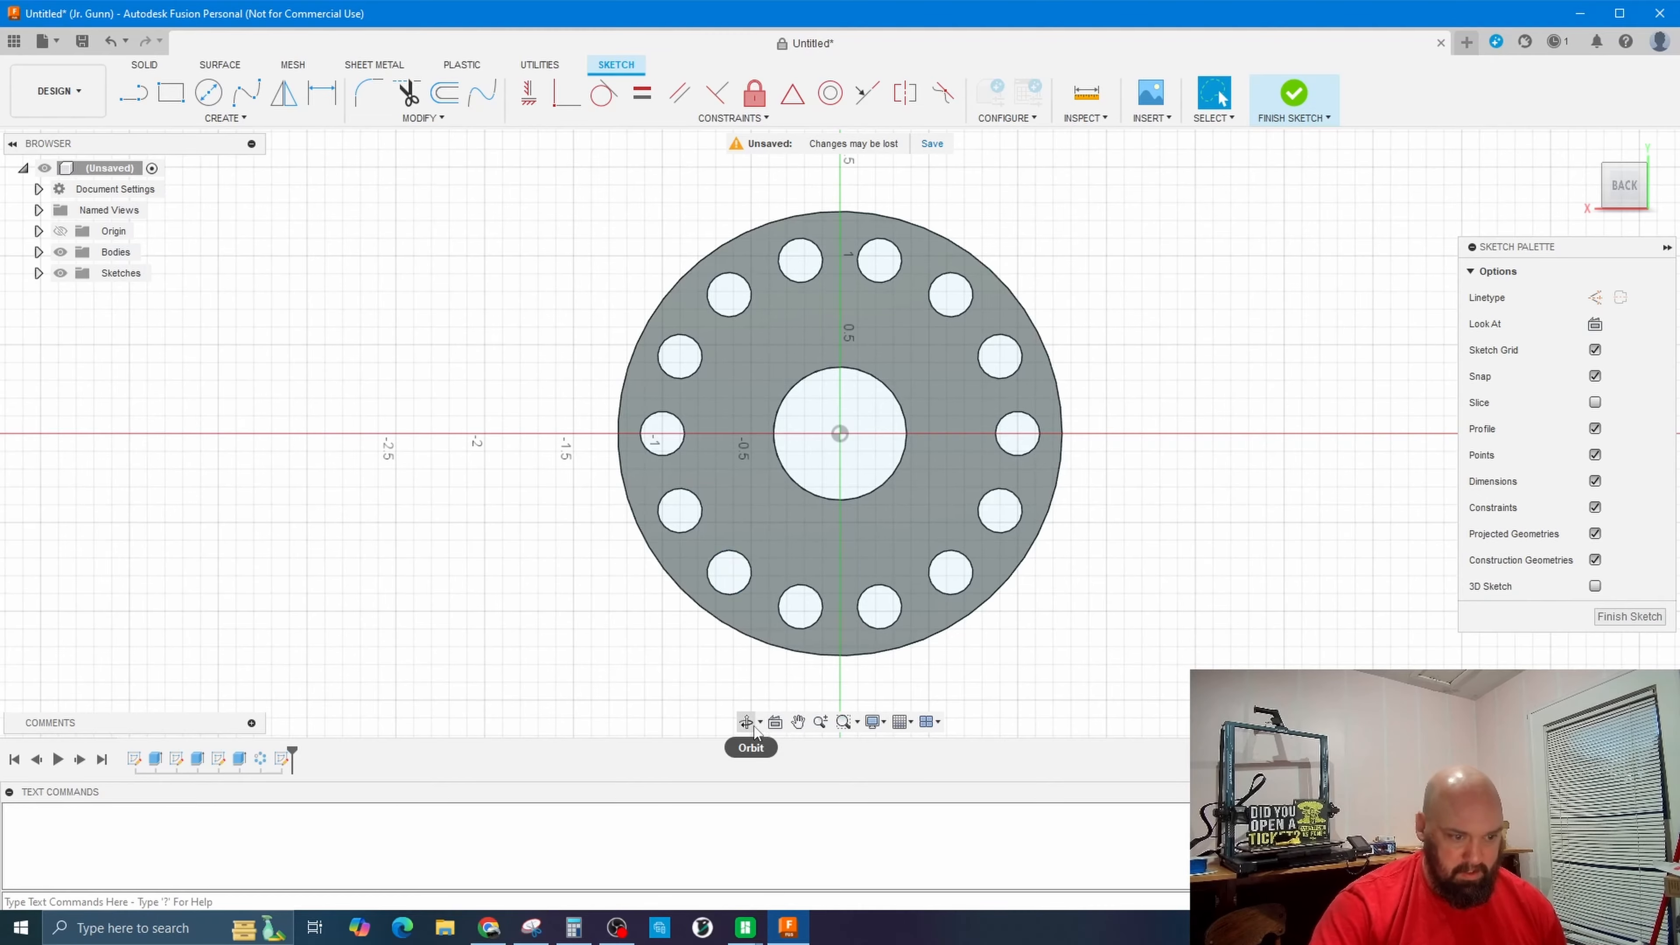
pyautogui.click(746, 721)
pyautogui.moveTo(646, 458)
pyautogui.mouseDown()
pyautogui.moveTo(807, 529)
pyautogui.moveTo(777, 508)
pyautogui.mouseUp()
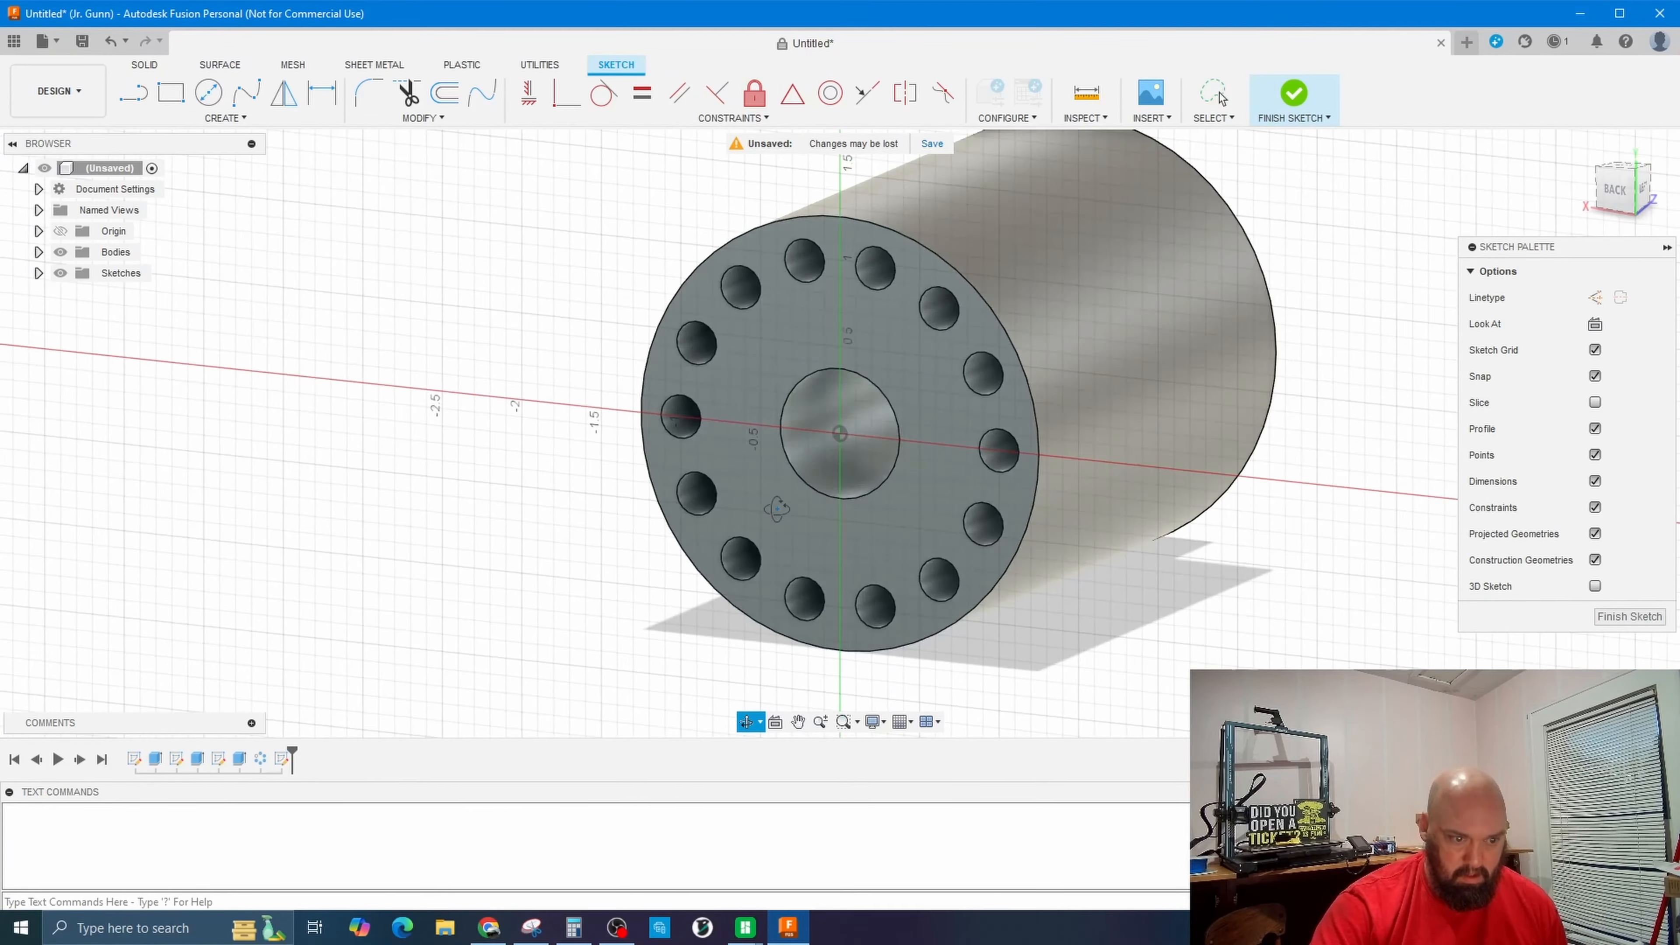
pyautogui.moveTo(1058, 394); pyautogui.dragTo(816, 366)
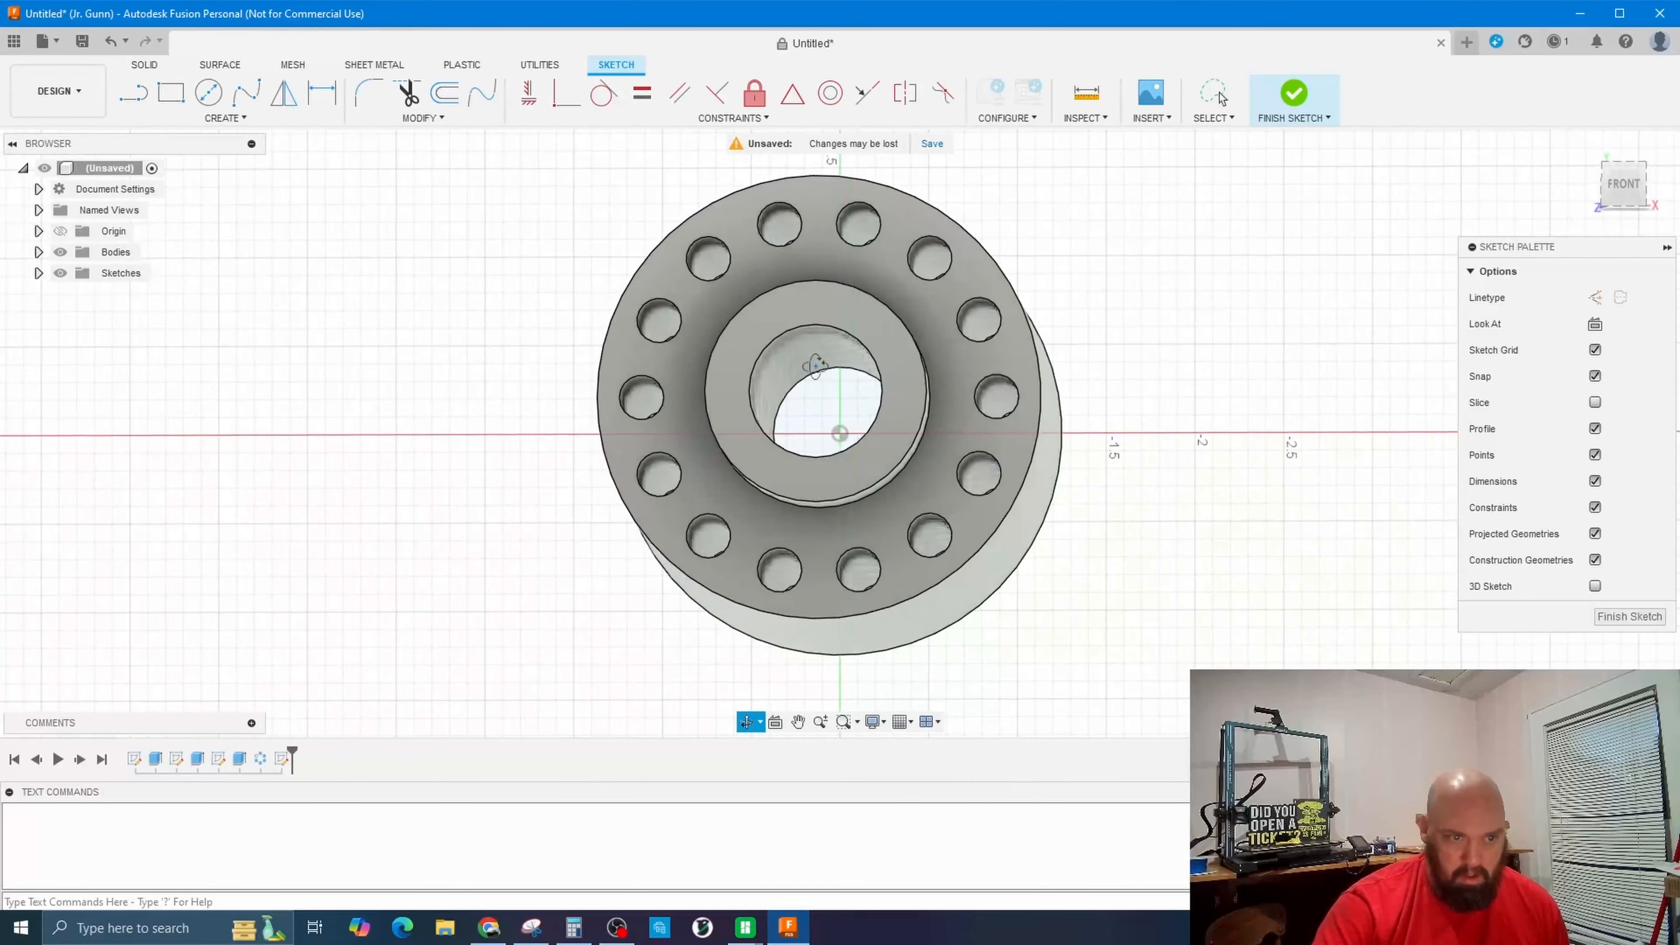
pyautogui.click(133, 93)
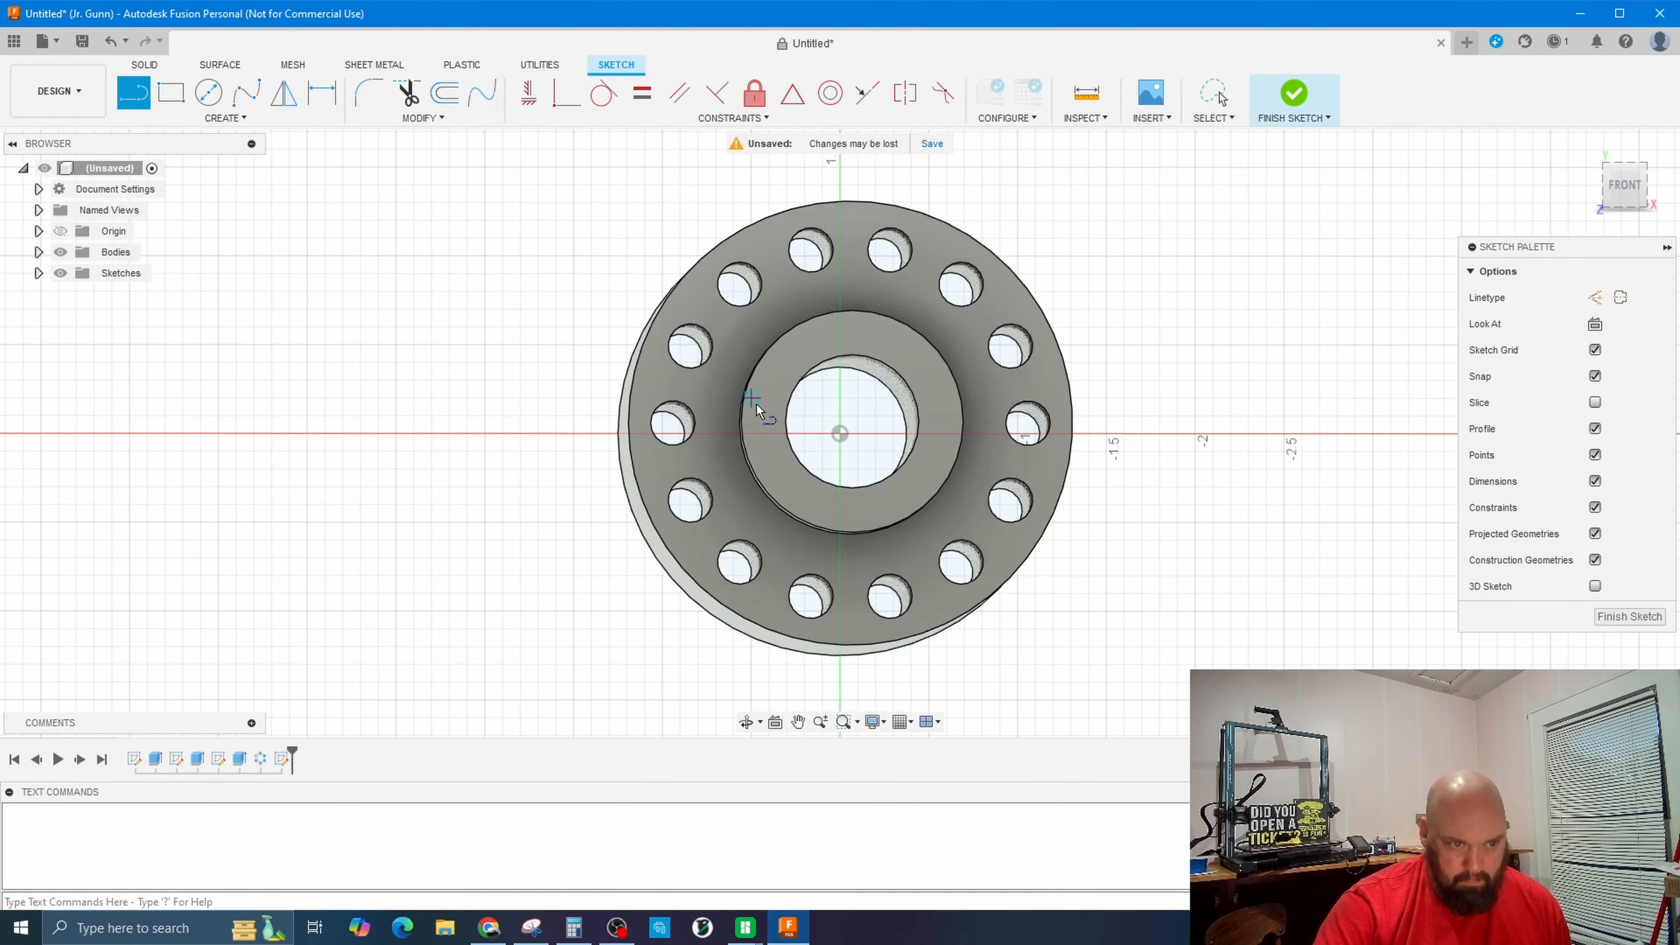
pyautogui.scroll(3, 827, 410)
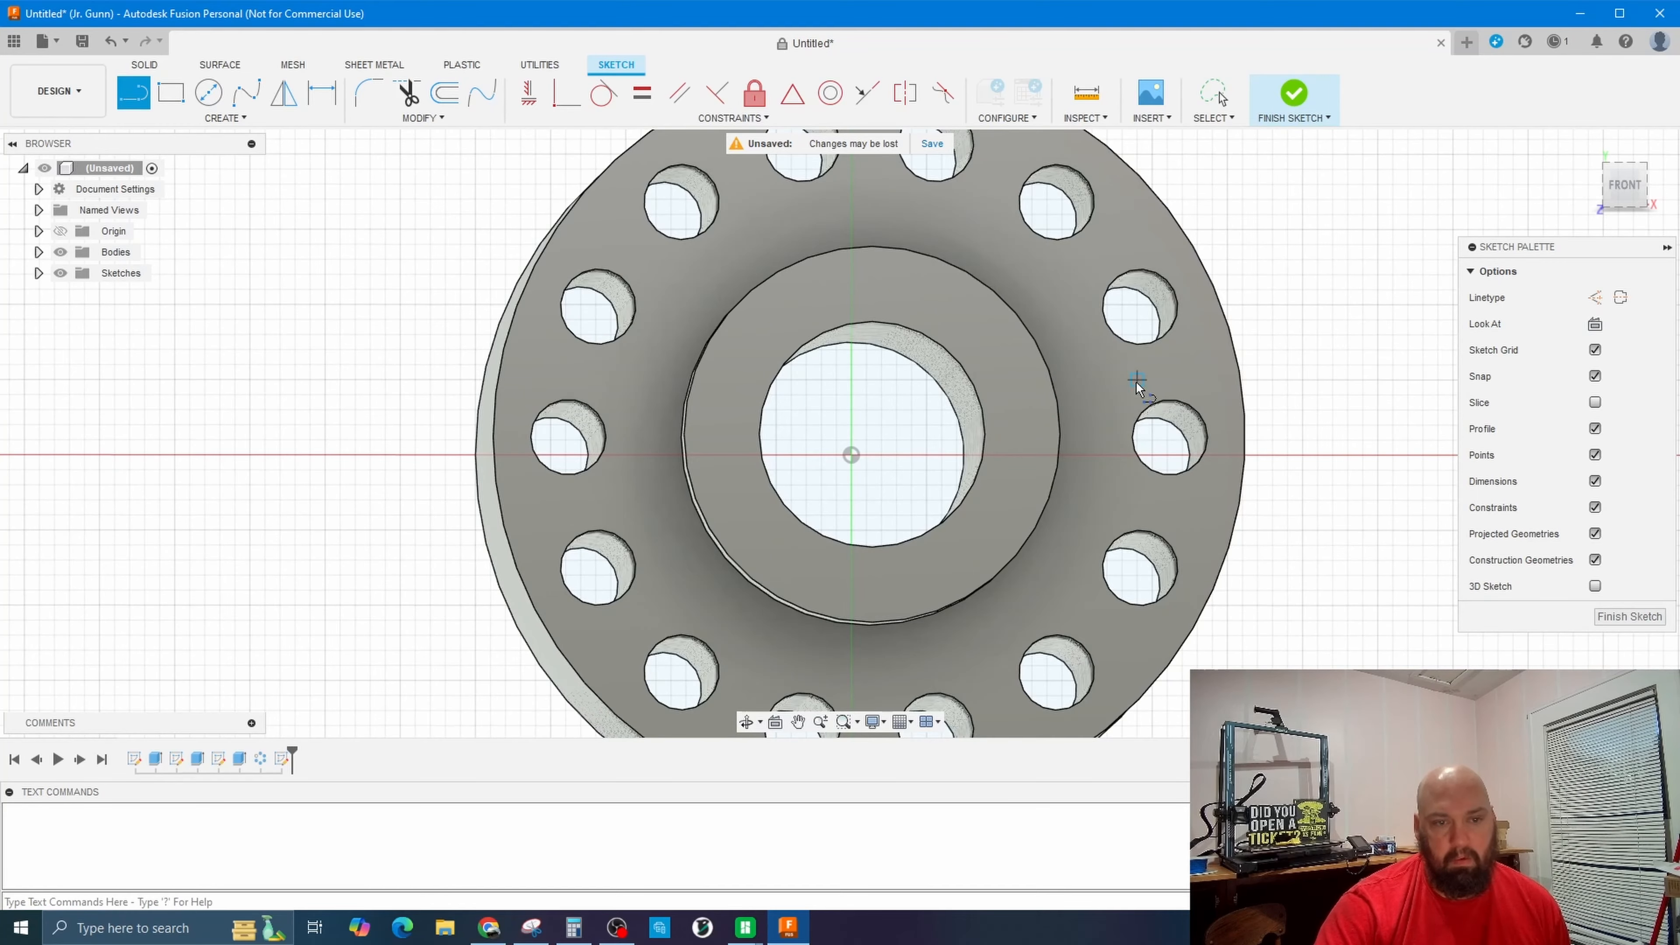
pyautogui.scroll(-3, 968, 404)
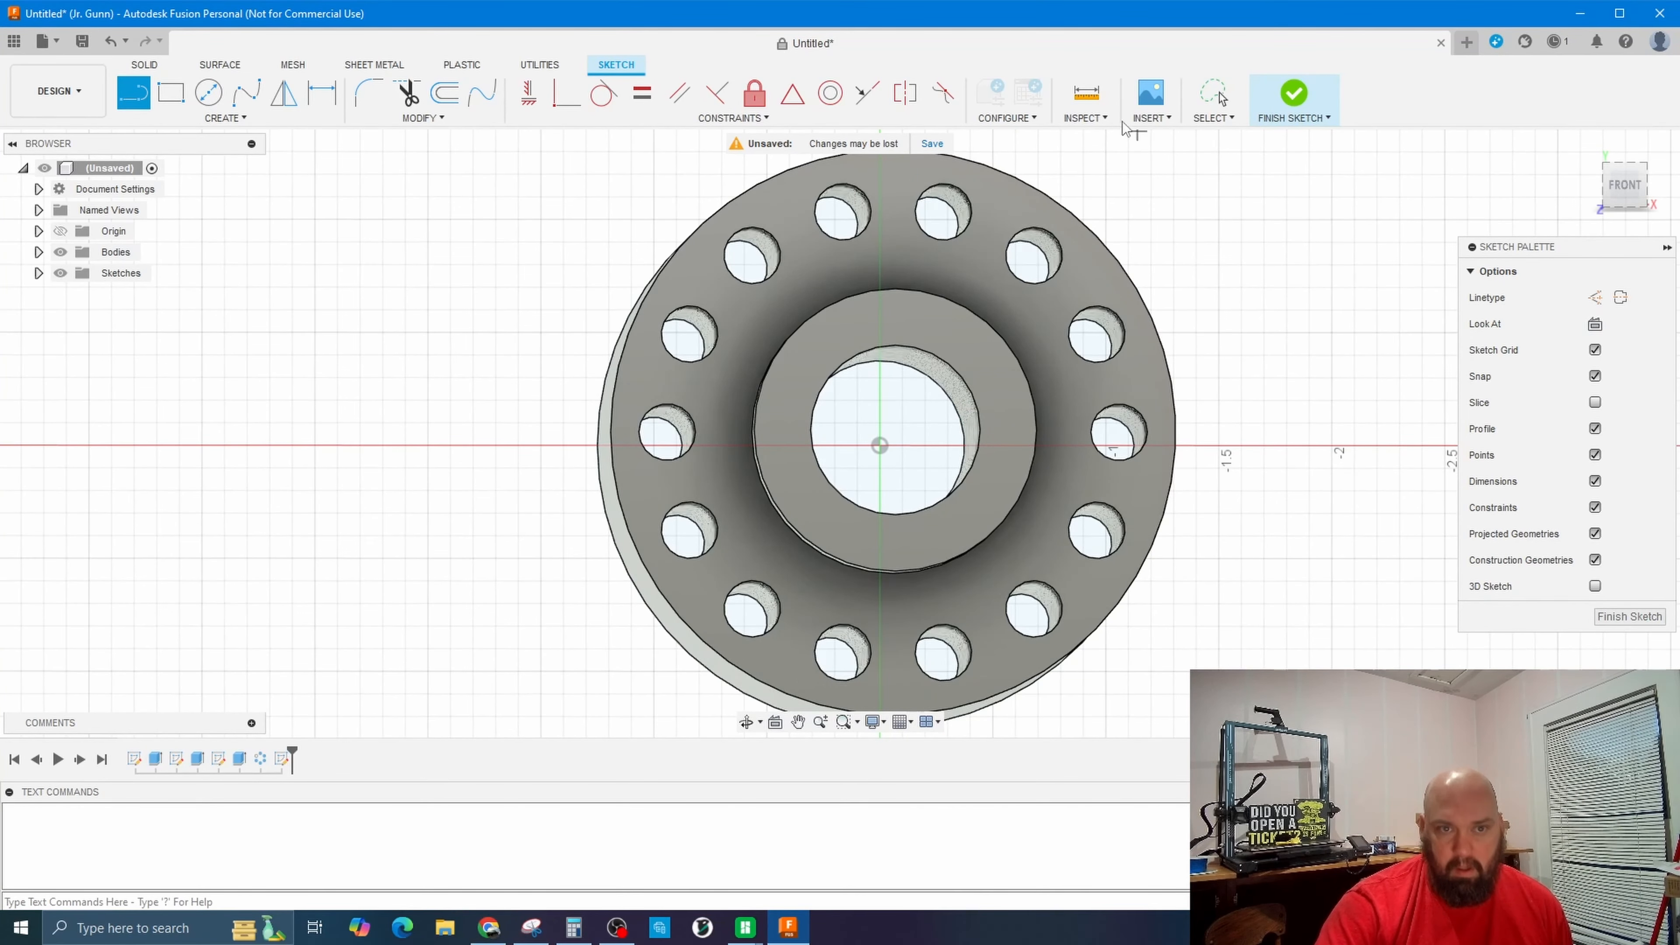
pyautogui.press('i')
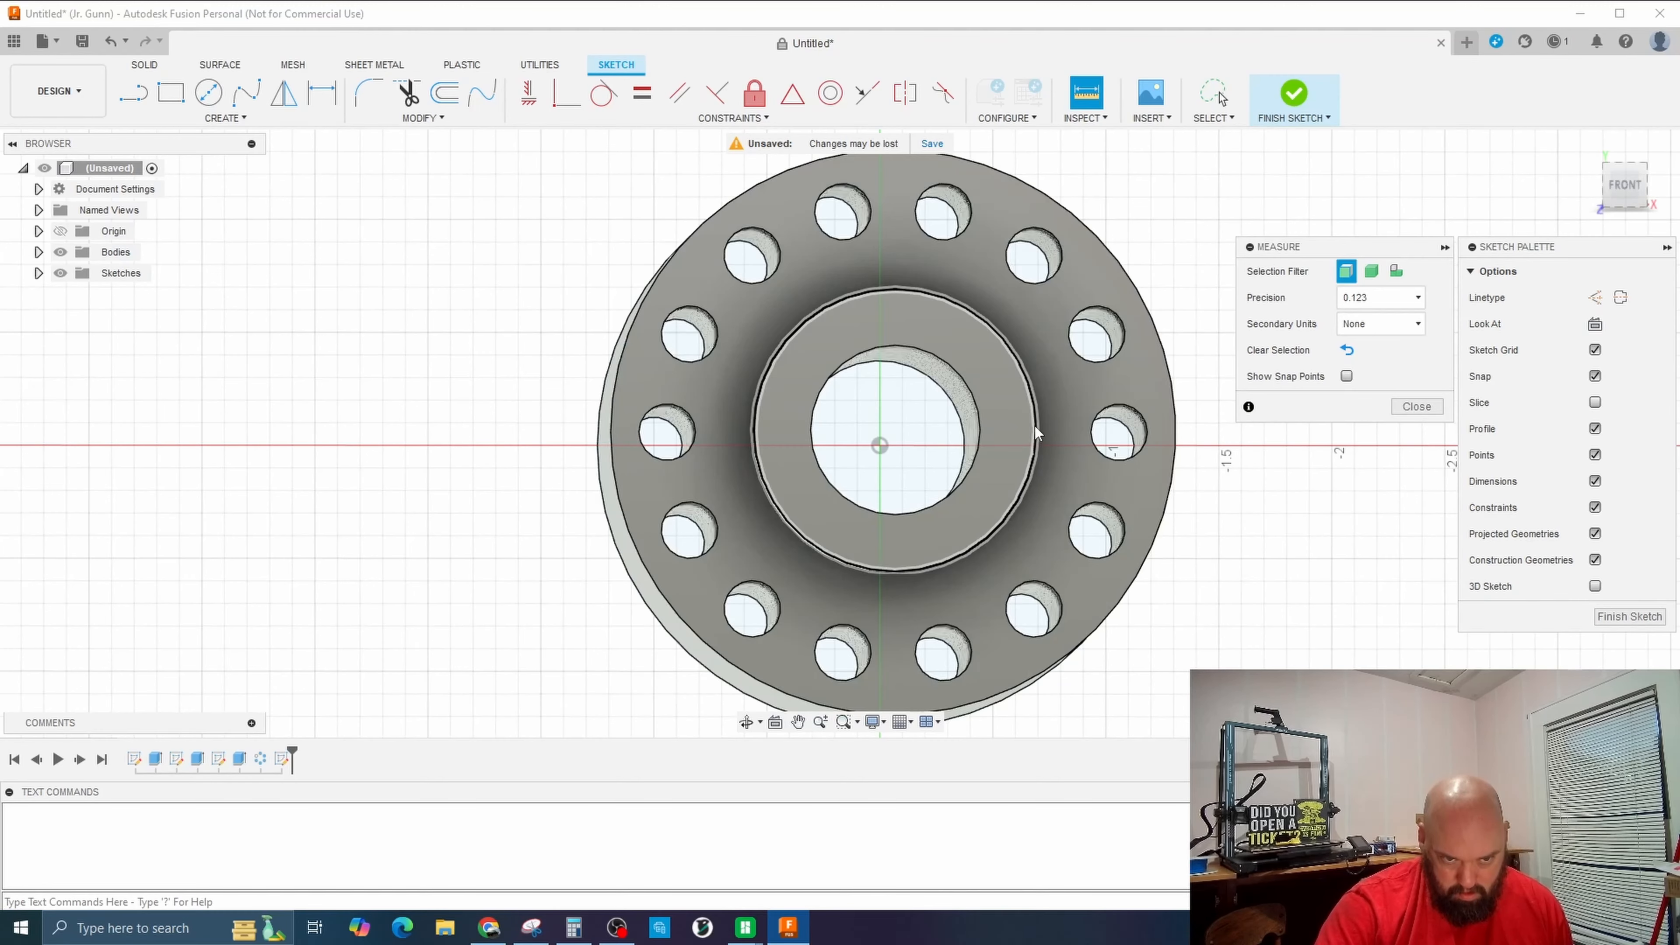
pyautogui.click(1035, 431)
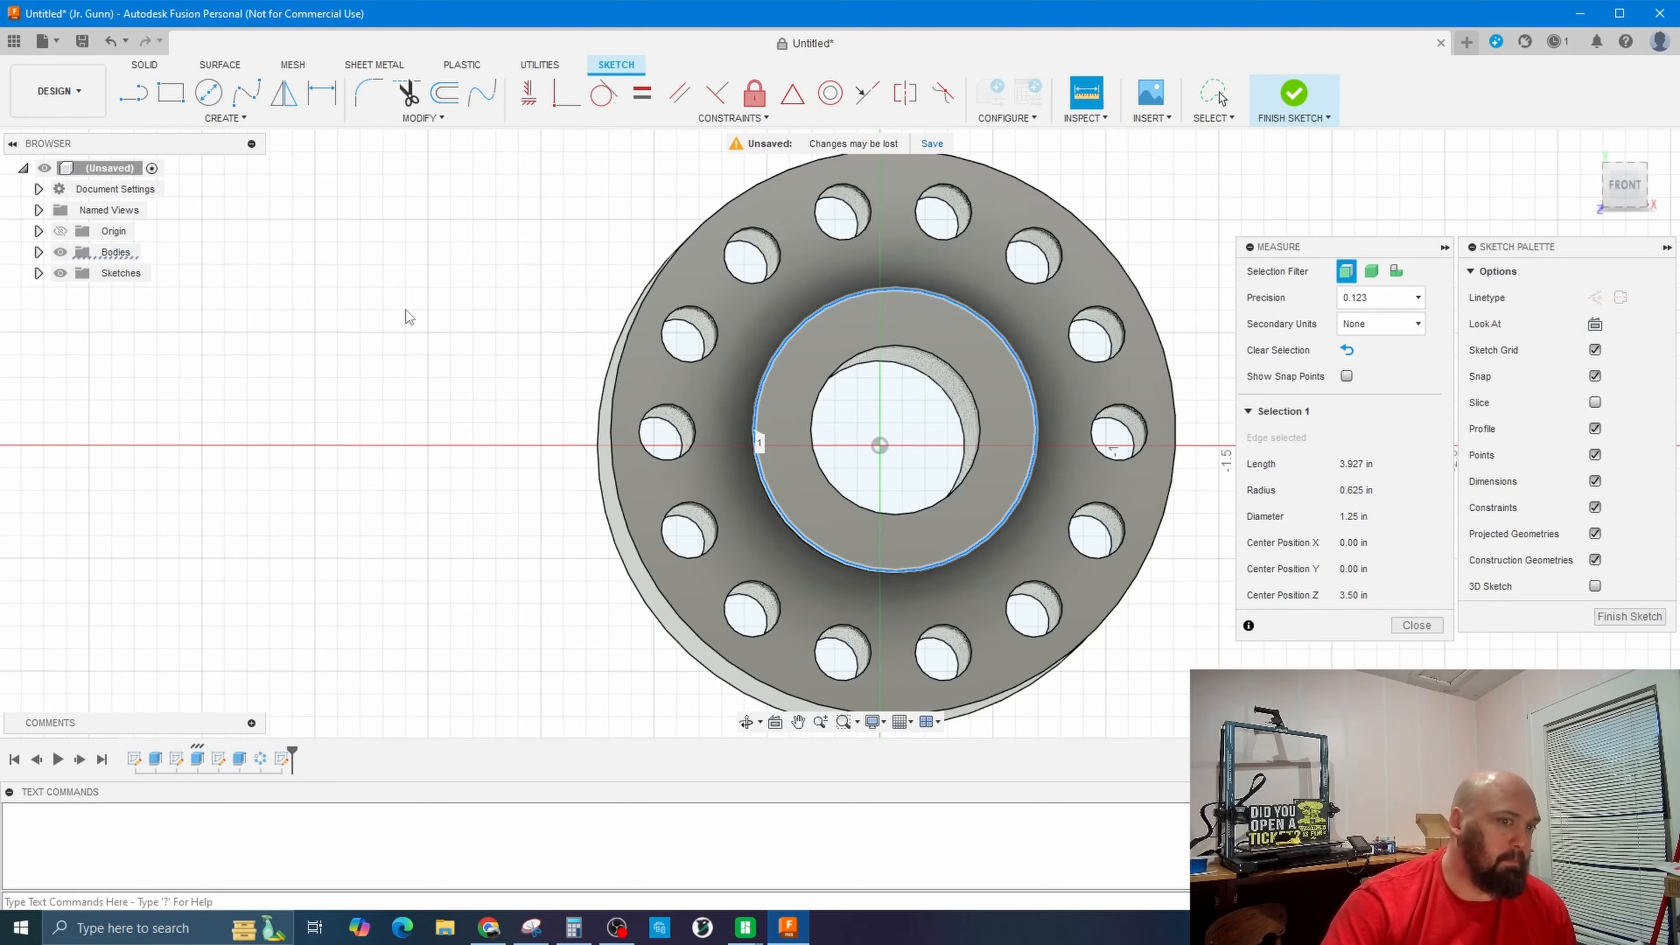
pyautogui.press('Escape')
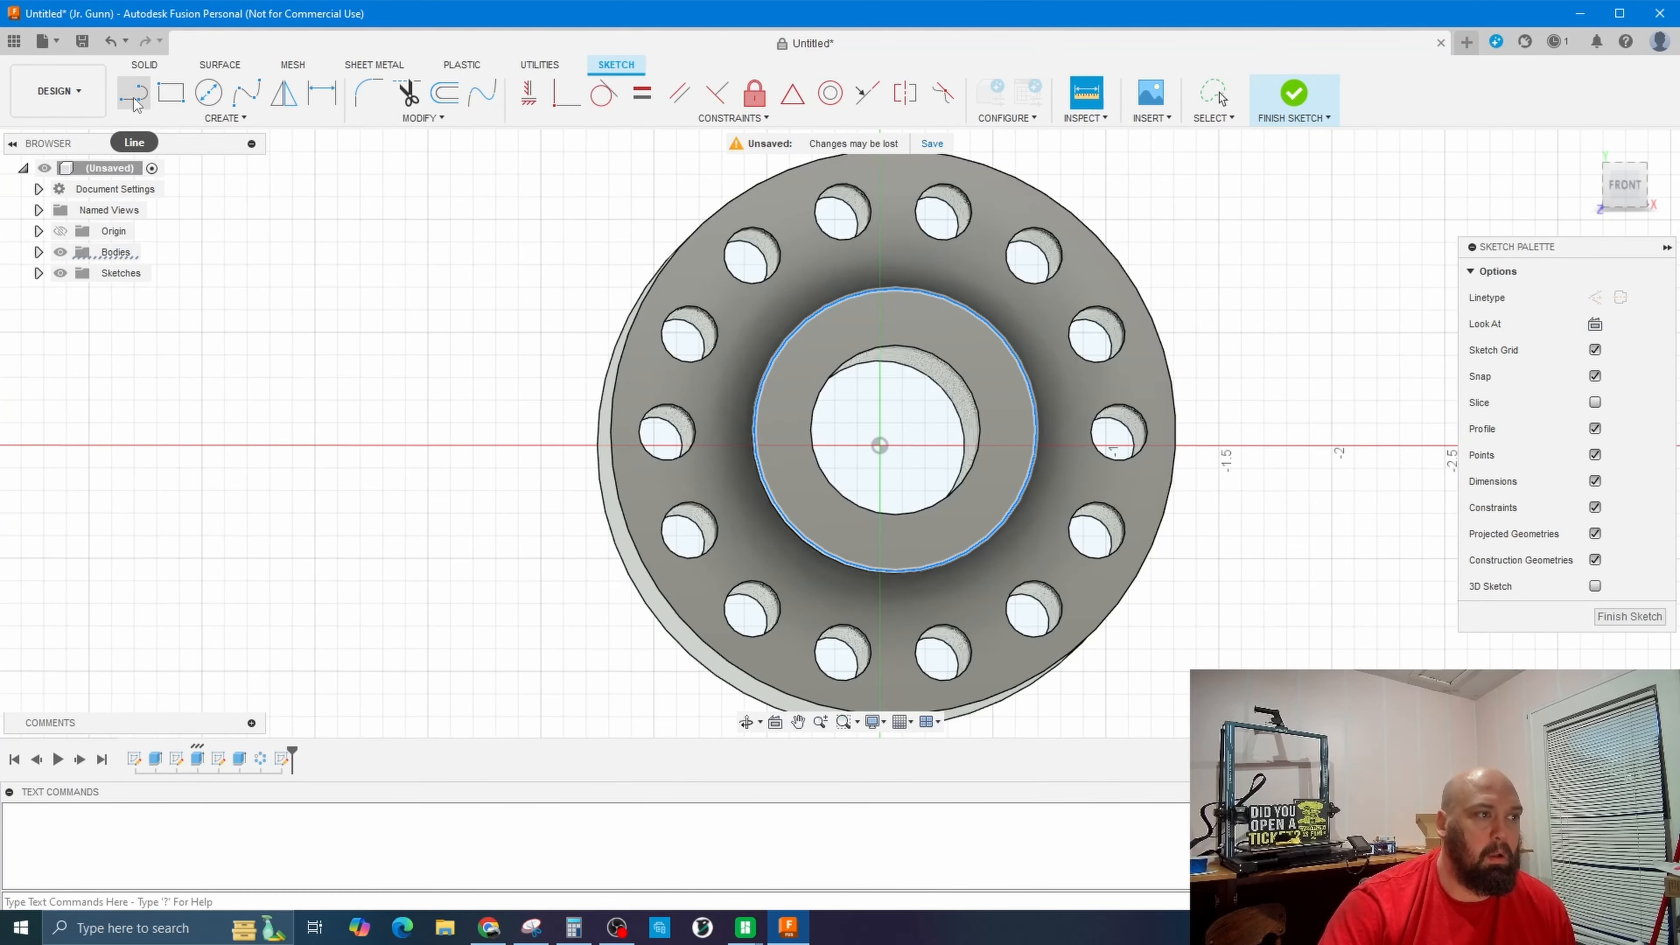
# Sketch a 1.40 in diameter circle centered on the bore on the cylinder's back face.
pyautogui.click(746, 722)
pyautogui.moveTo(537, 517); pyautogui.dragTo(815, 526)
pyautogui.click(209, 94)
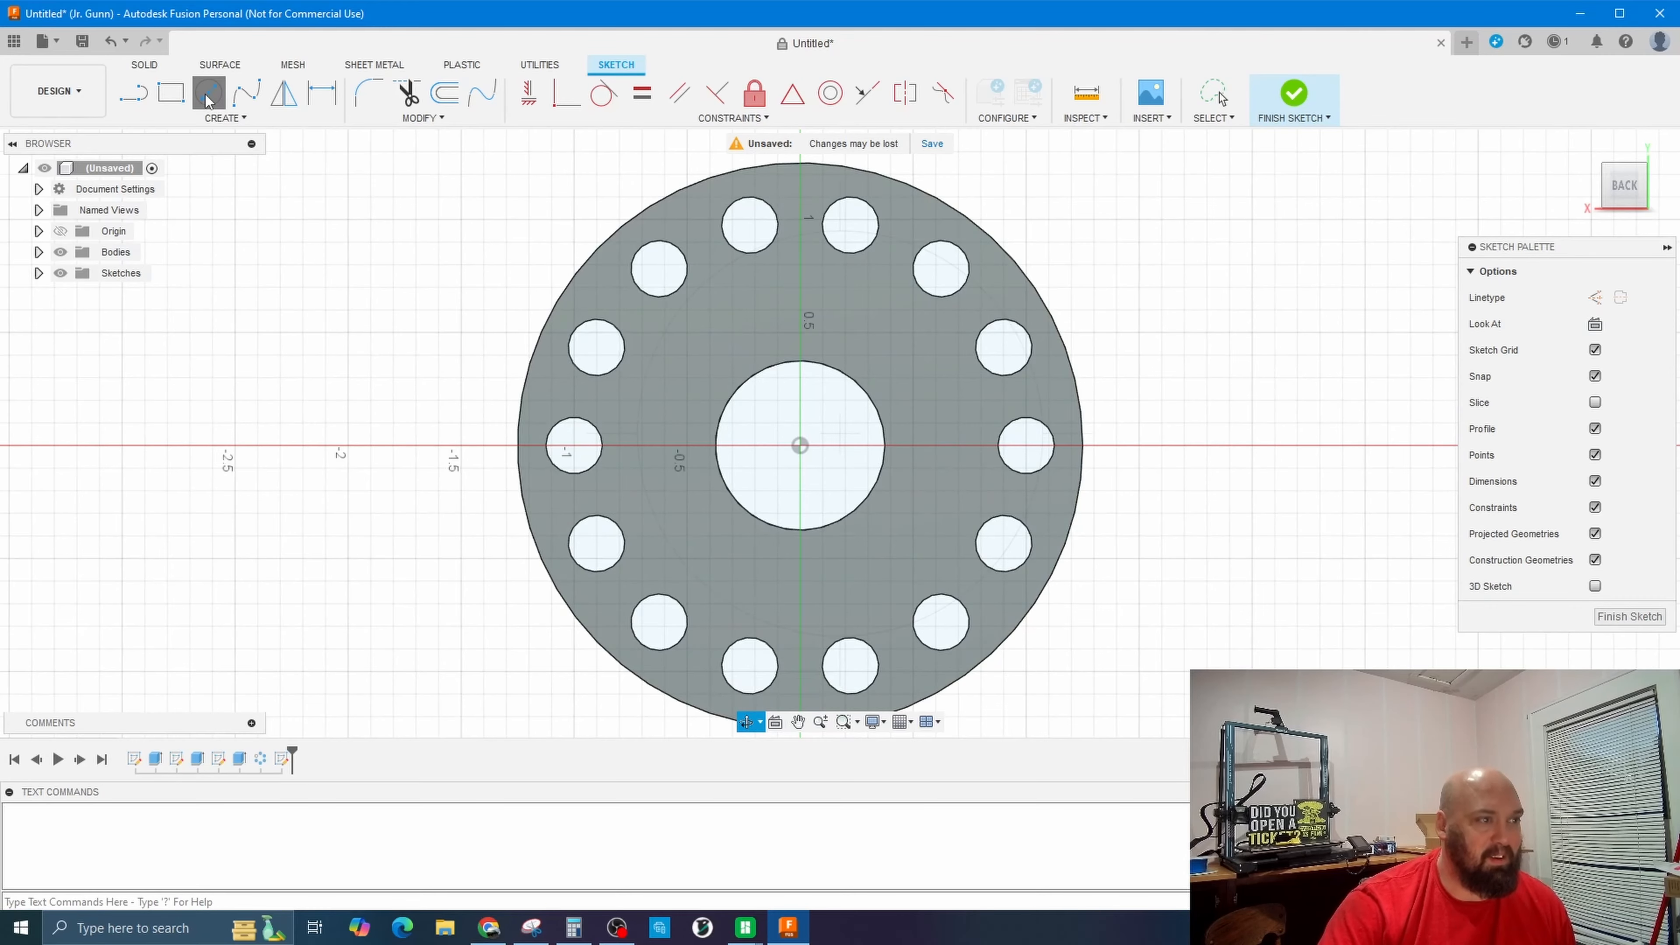
pyautogui.click(799, 446)
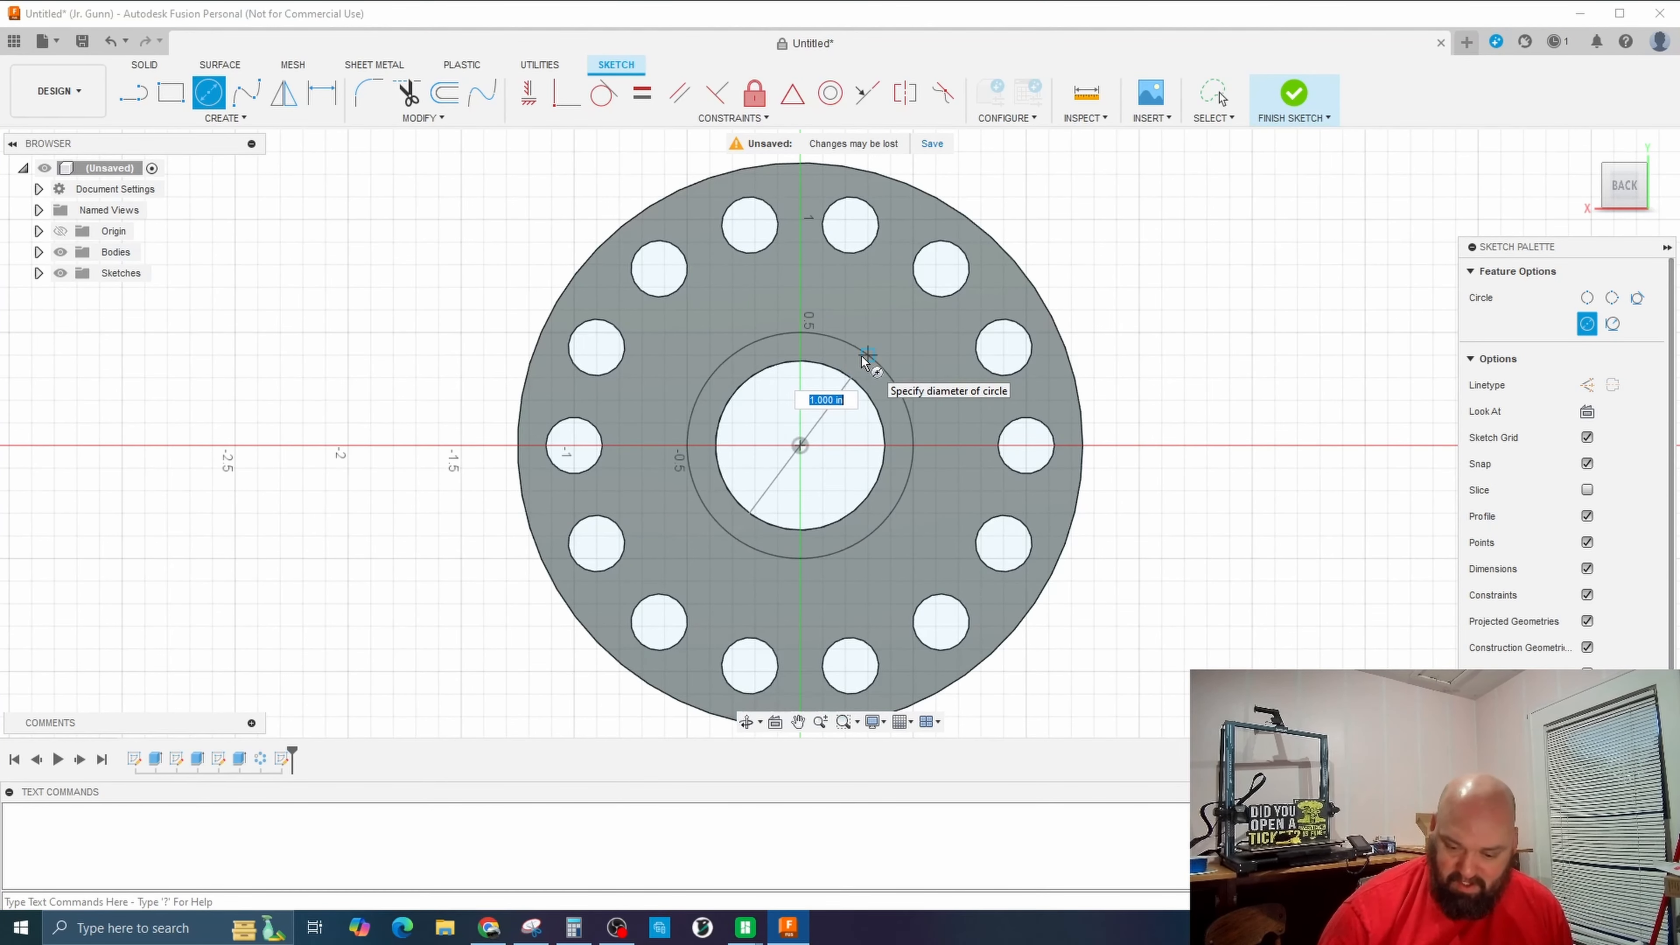
pyautogui.write('1.4')
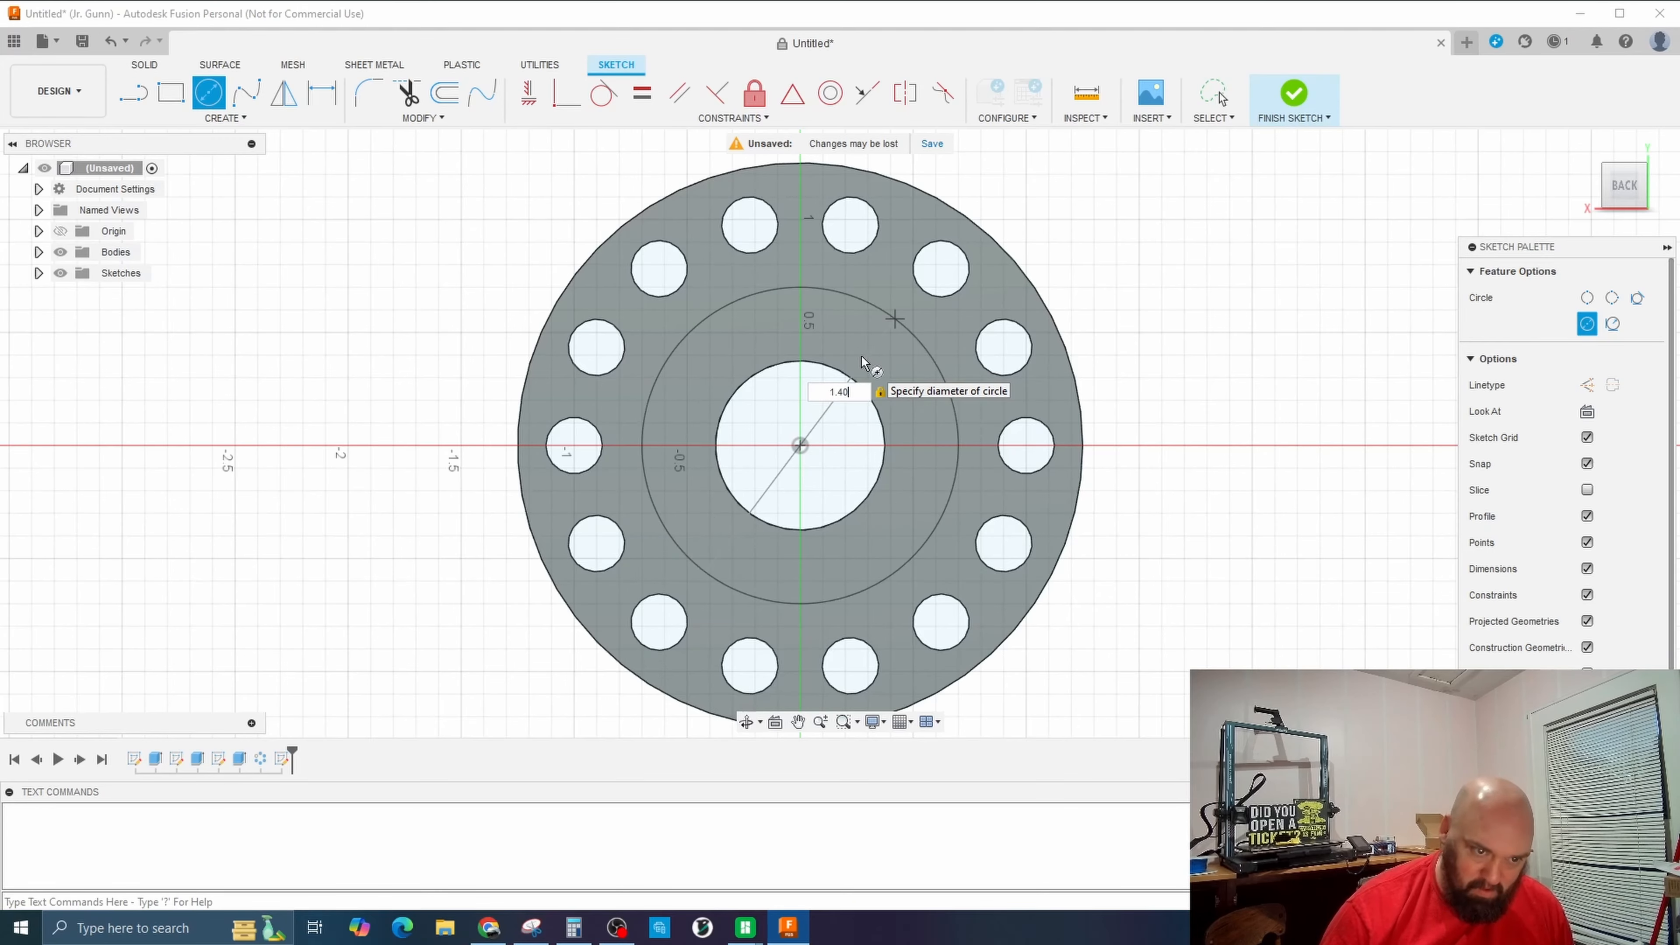
pyautogui.press('Return')
pyautogui.press('Escape')
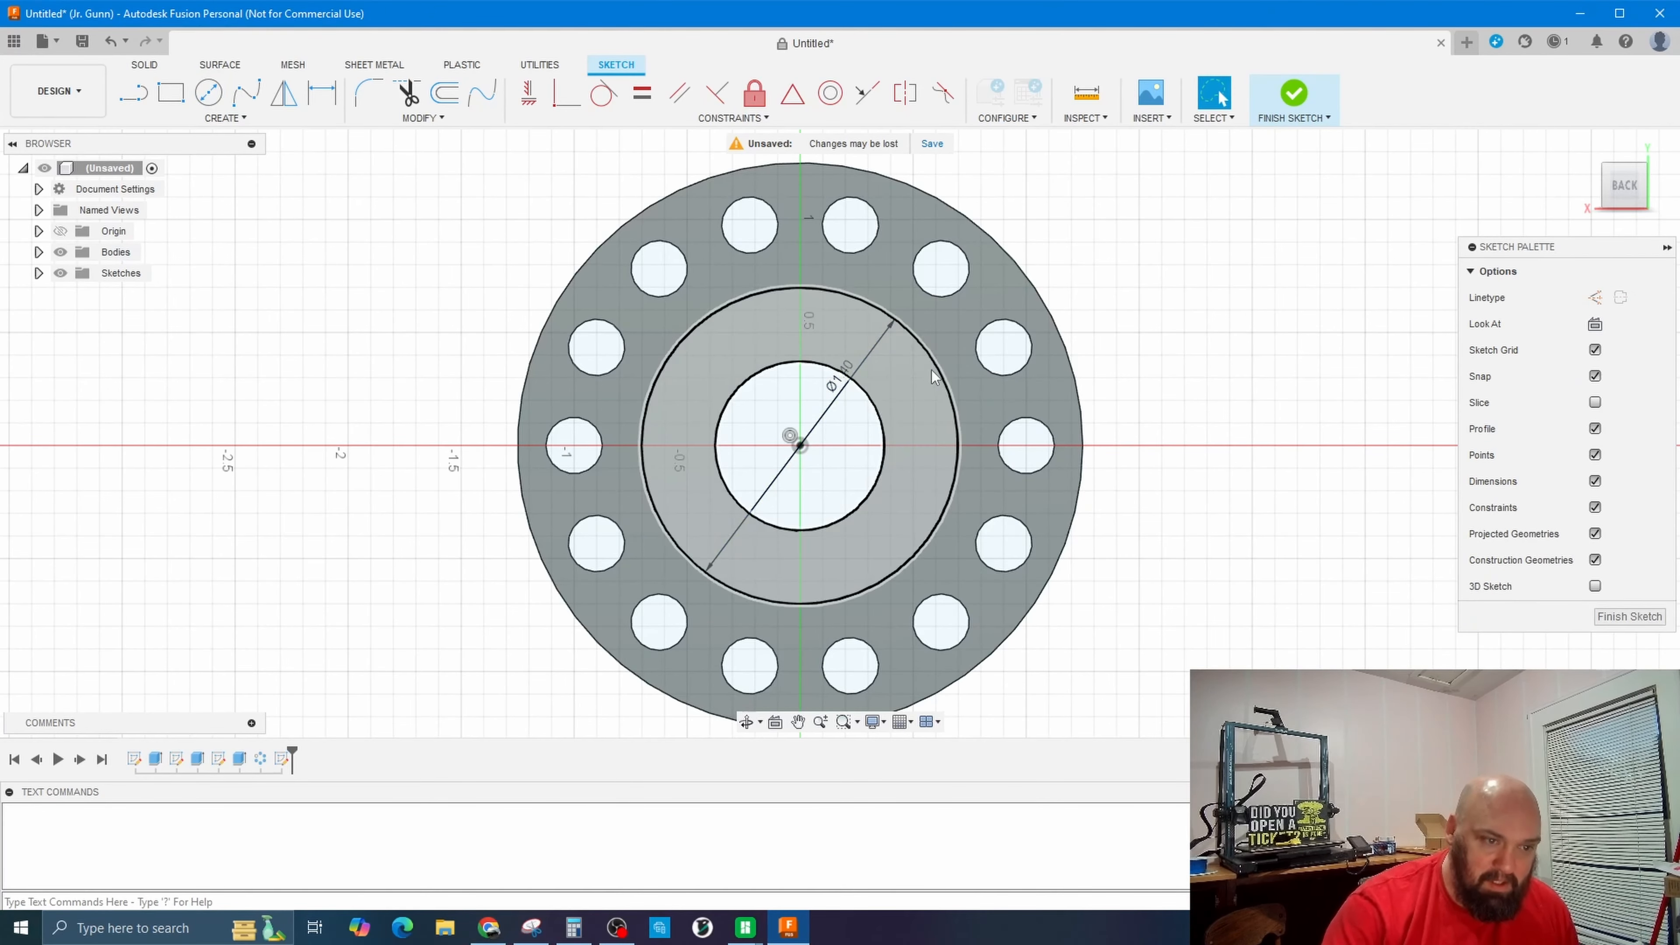
# Try extruding the ring between the 1.40 in circle and the bore by 0.550 in as a join, and undo it.
pyautogui.click(779, 335)
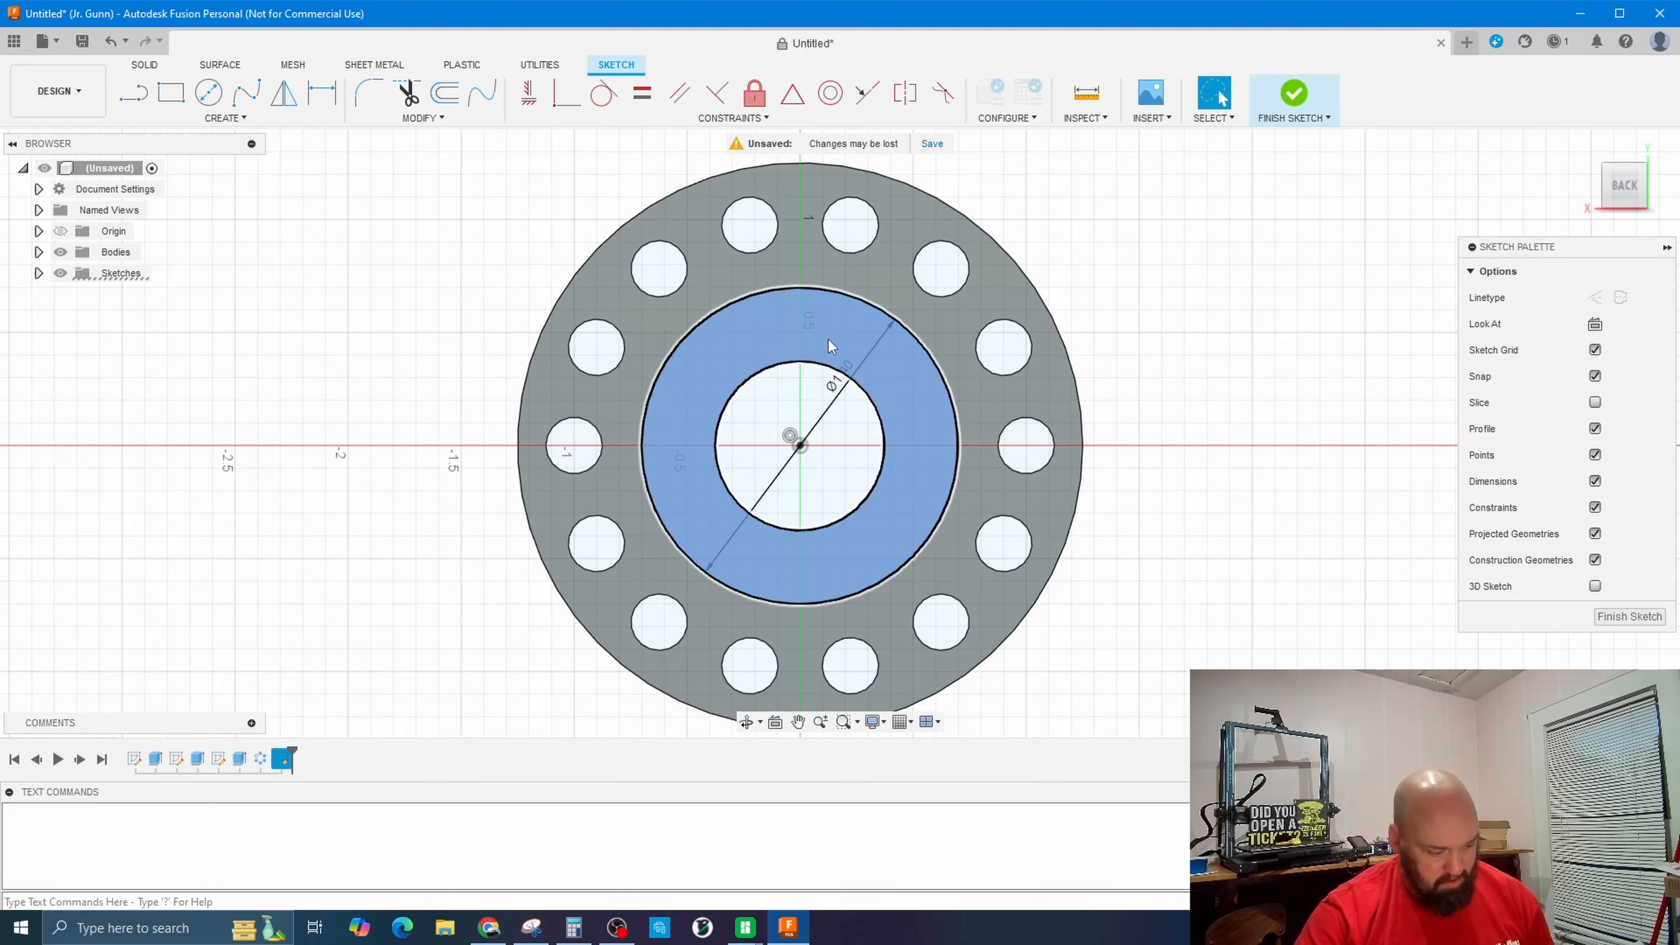
pyautogui.press('e')
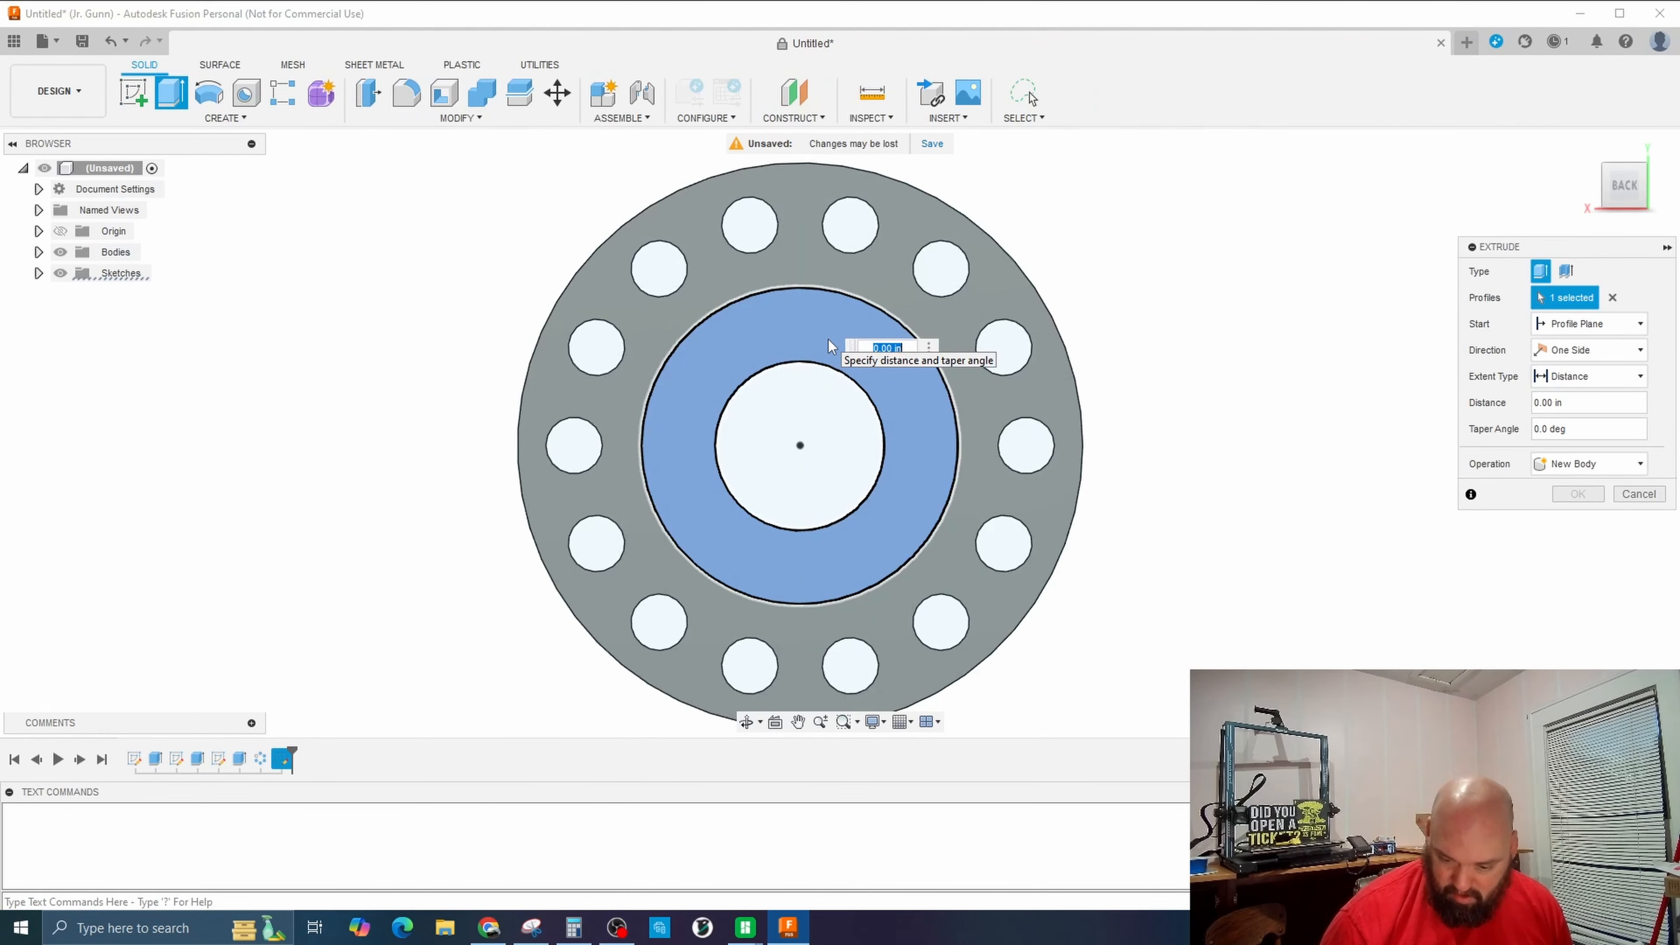
pyautogui.write('.550')
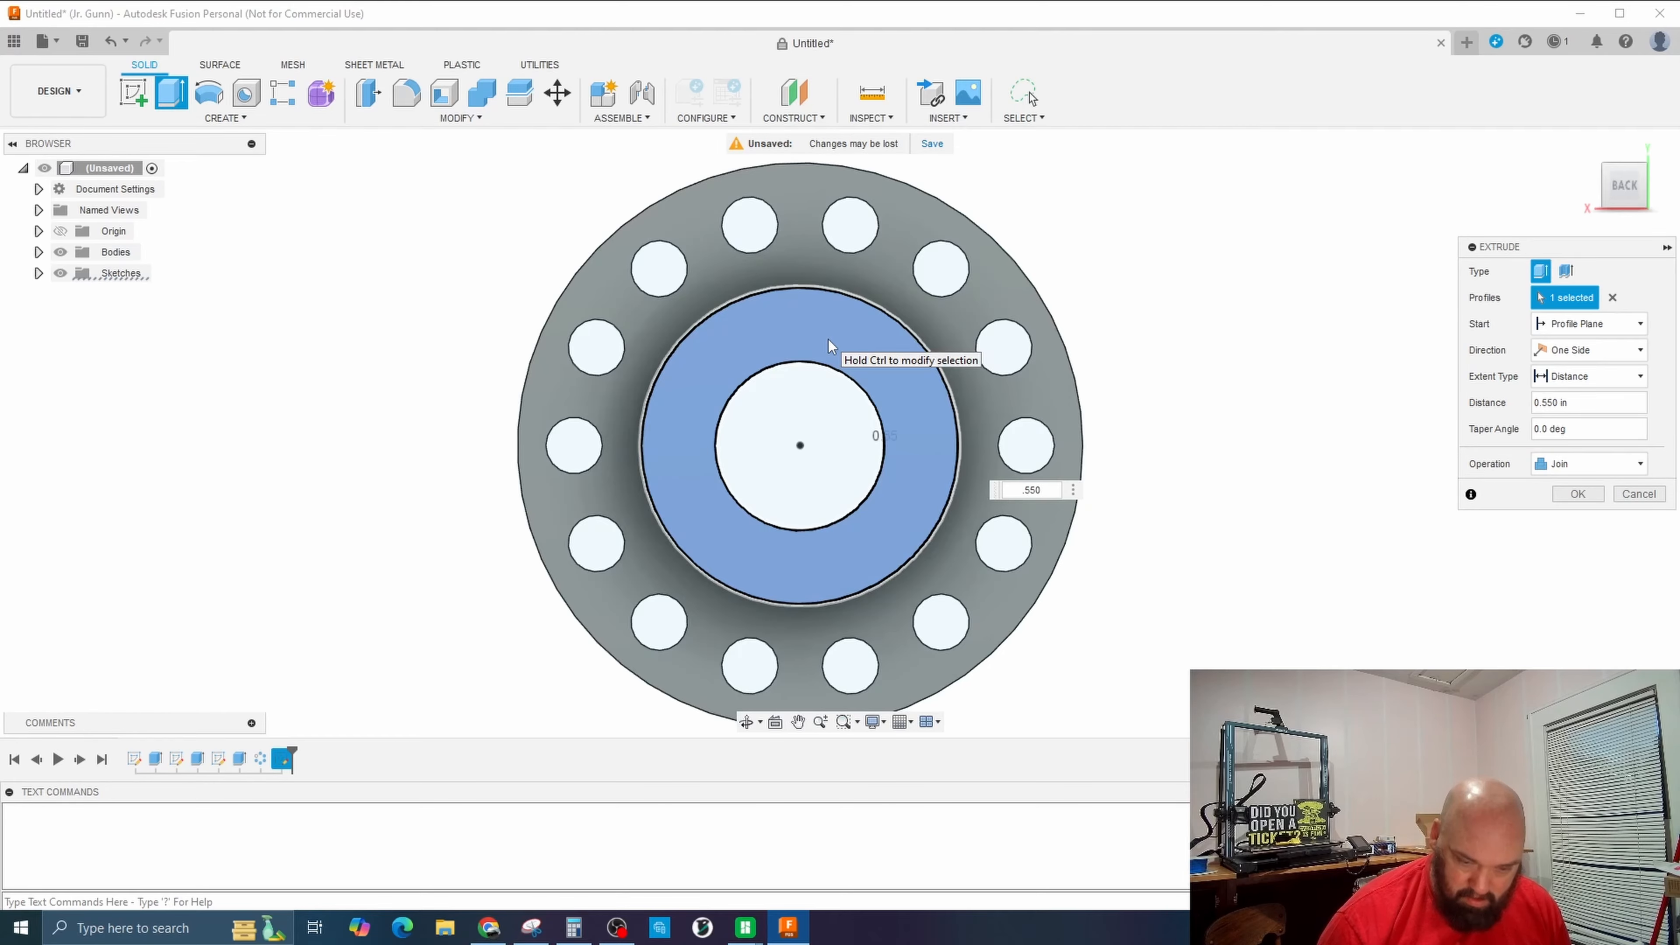
pyautogui.press('Return')
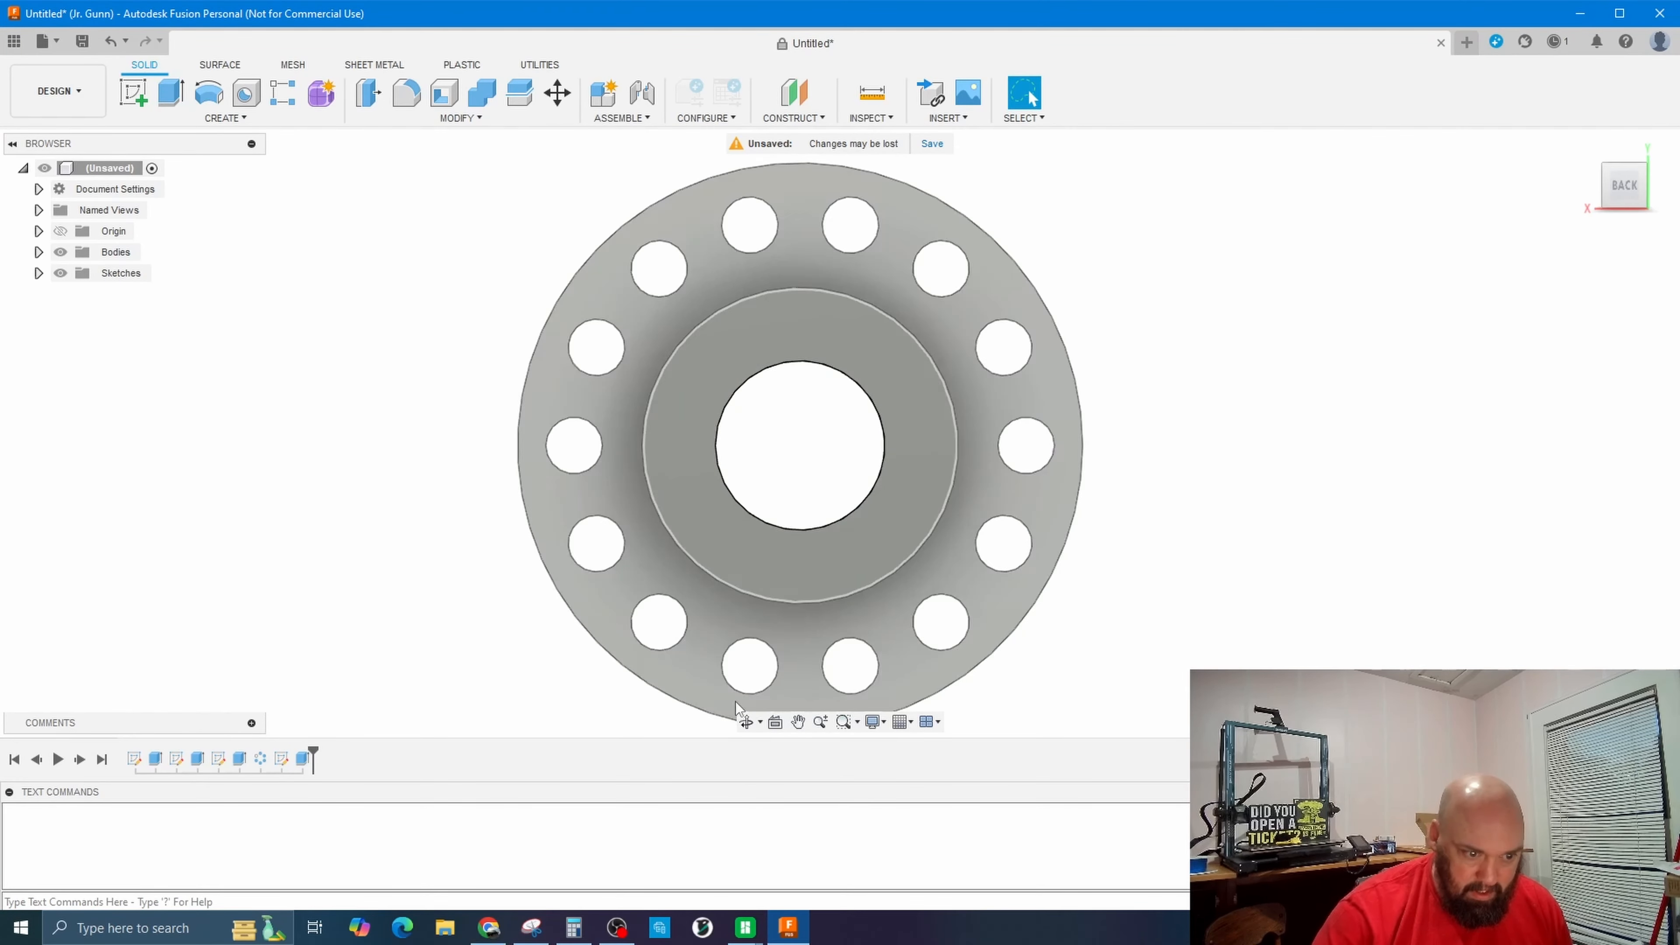
pyautogui.click(746, 721)
pyautogui.moveTo(1084, 457); pyautogui.dragTo(1062, 488)
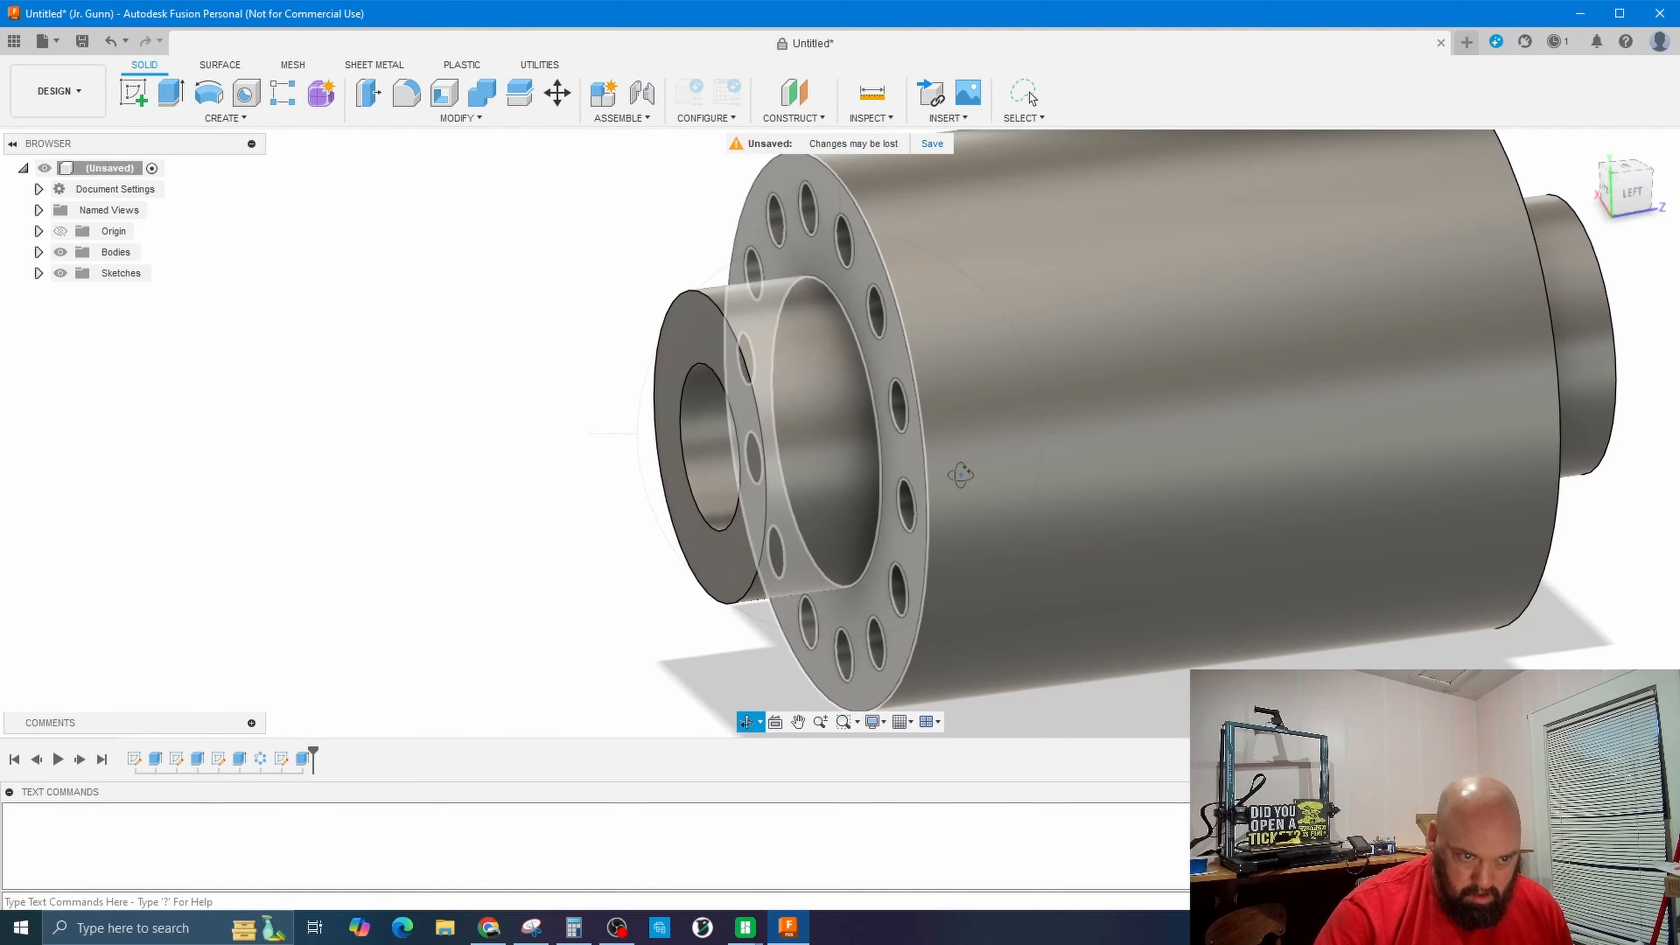
pyautogui.moveTo(961, 474); pyautogui.dragTo(1053, 455)
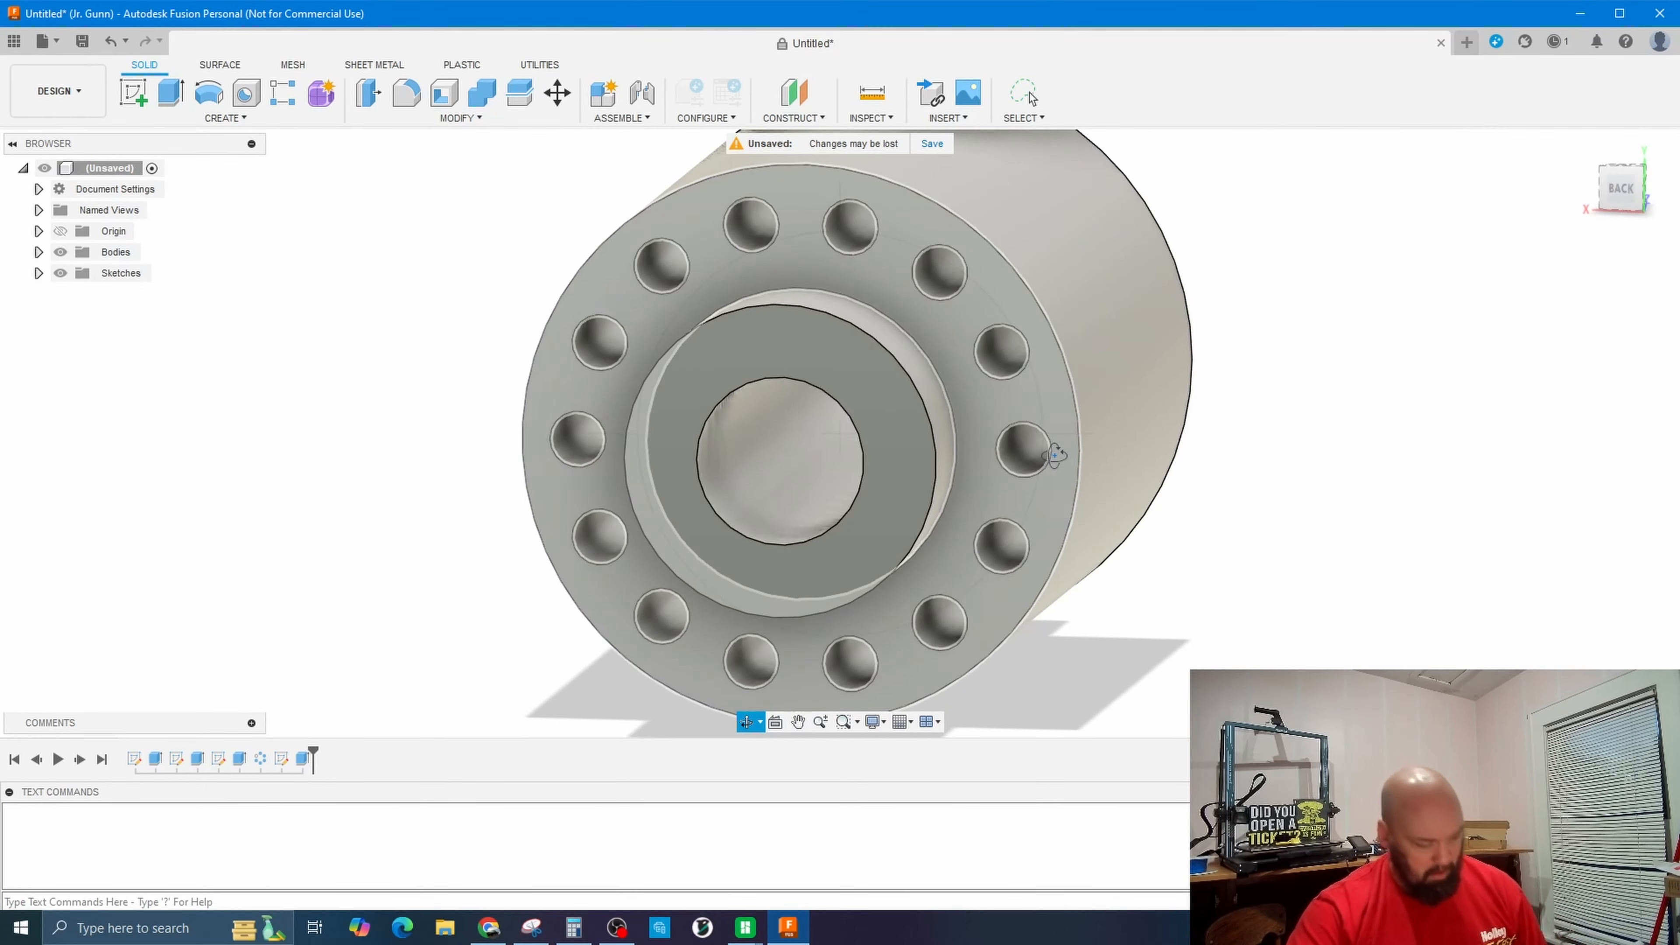
pyautogui.press('Escape')
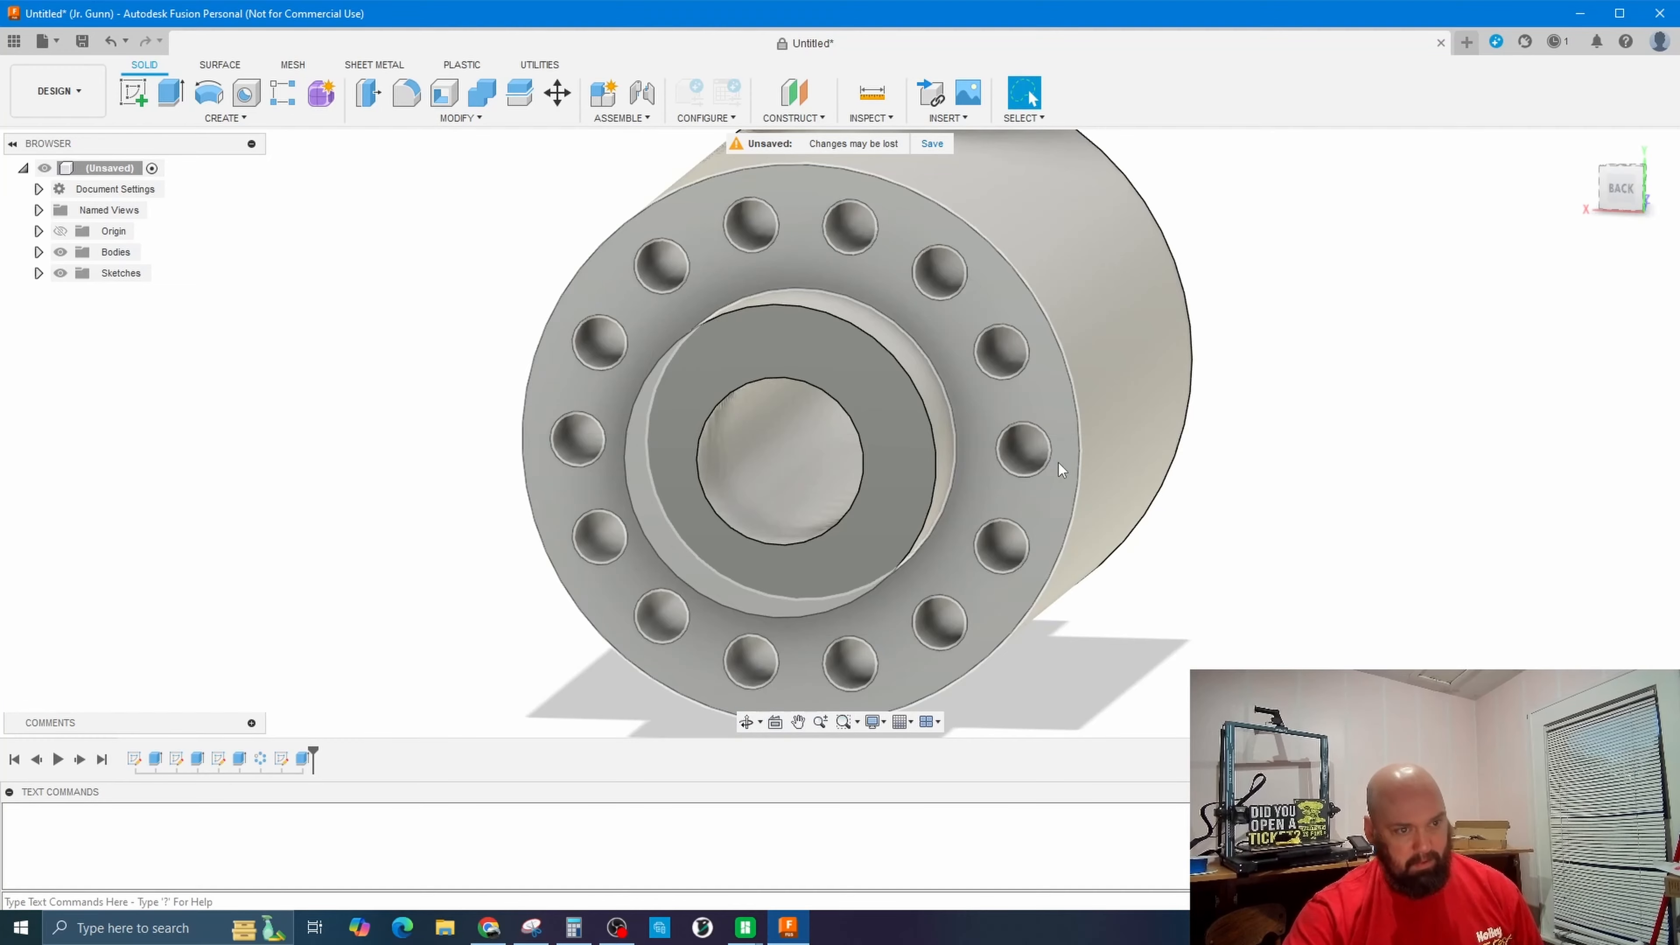
pyautogui.hotkey('ctrl', 'z')
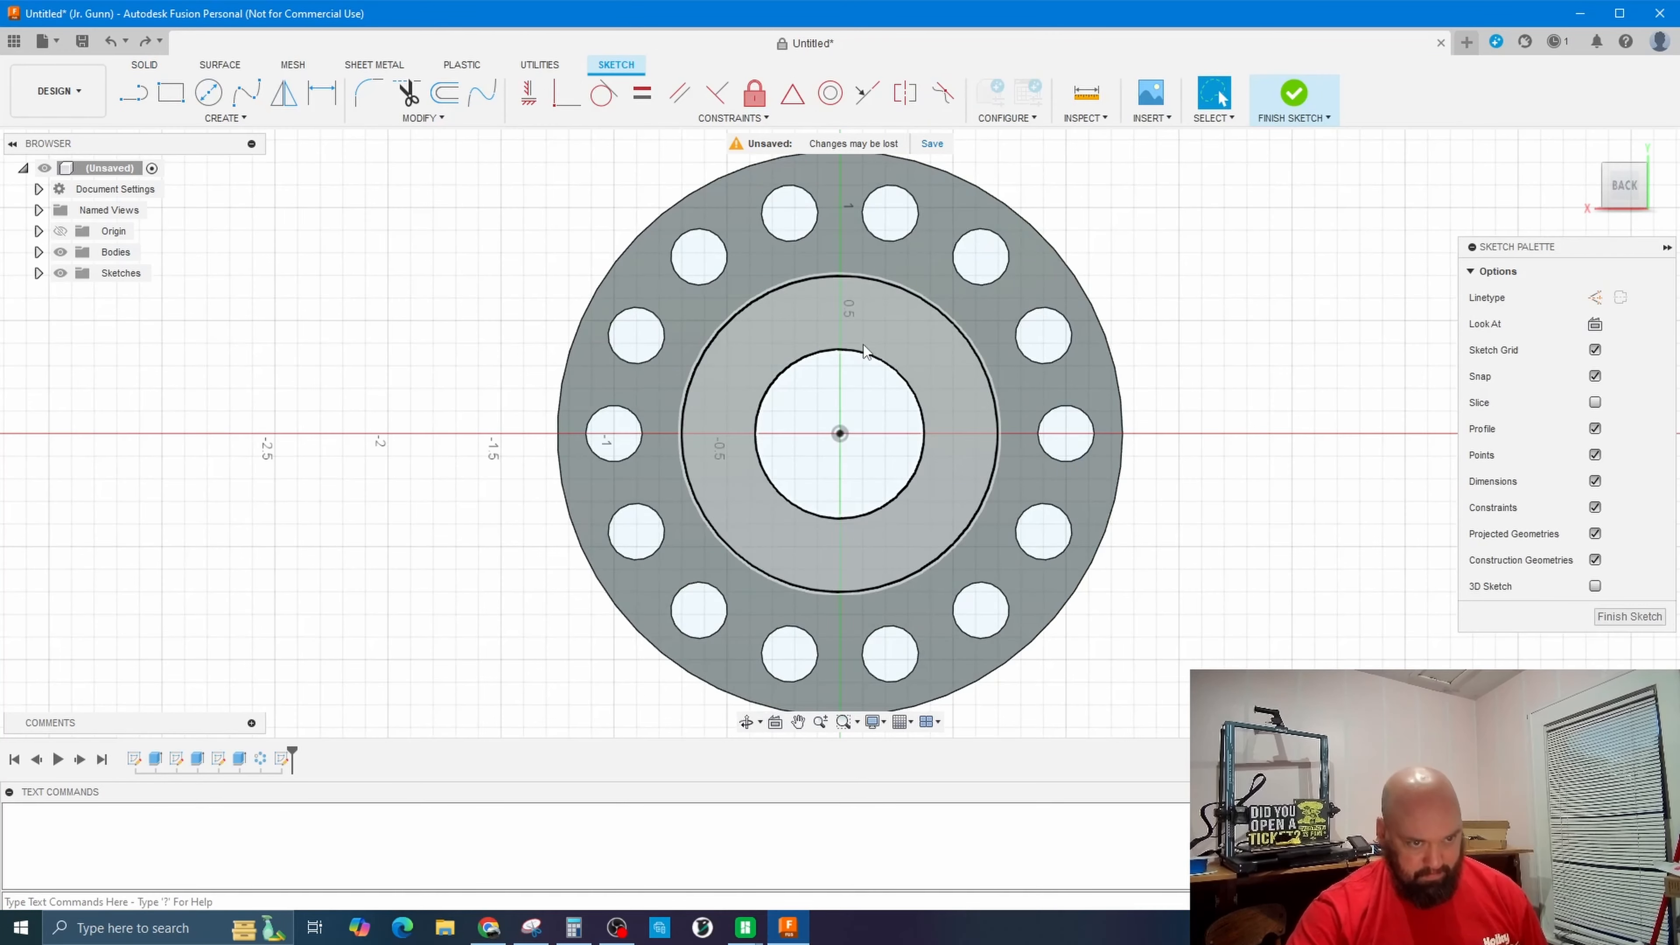
# Extrude the ring between the 1.40 in circle and the bore by -0.550 in to cut a socket into the back face.
pyautogui.click(920, 328)
pyautogui.press('e')
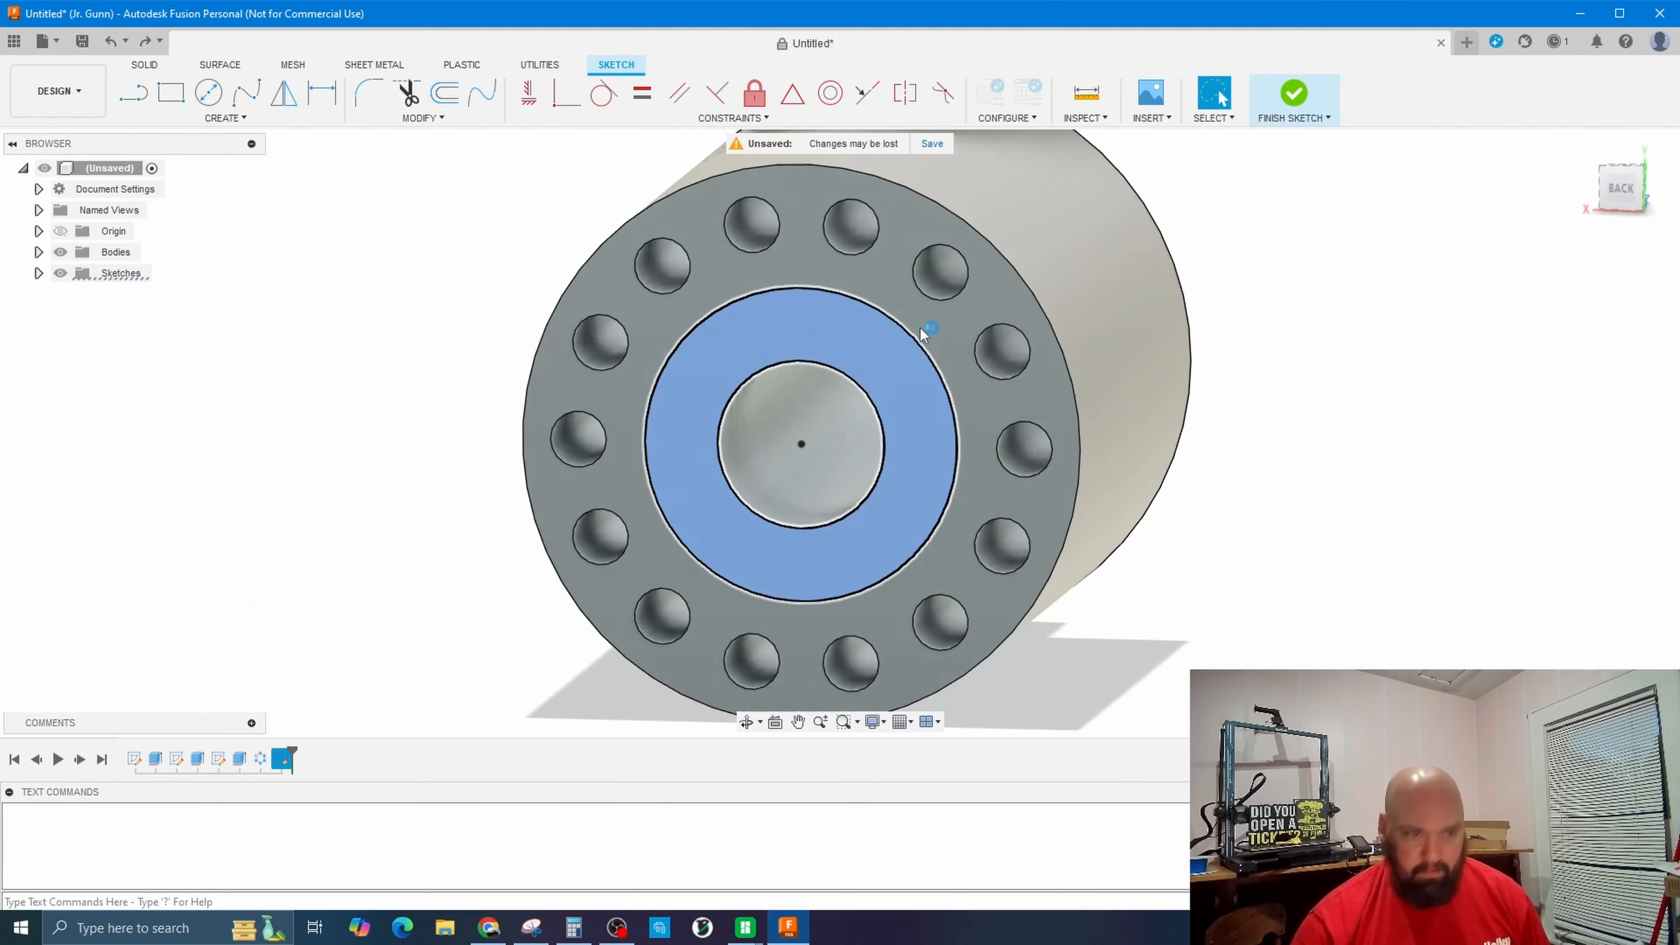
pyautogui.write('-.550')
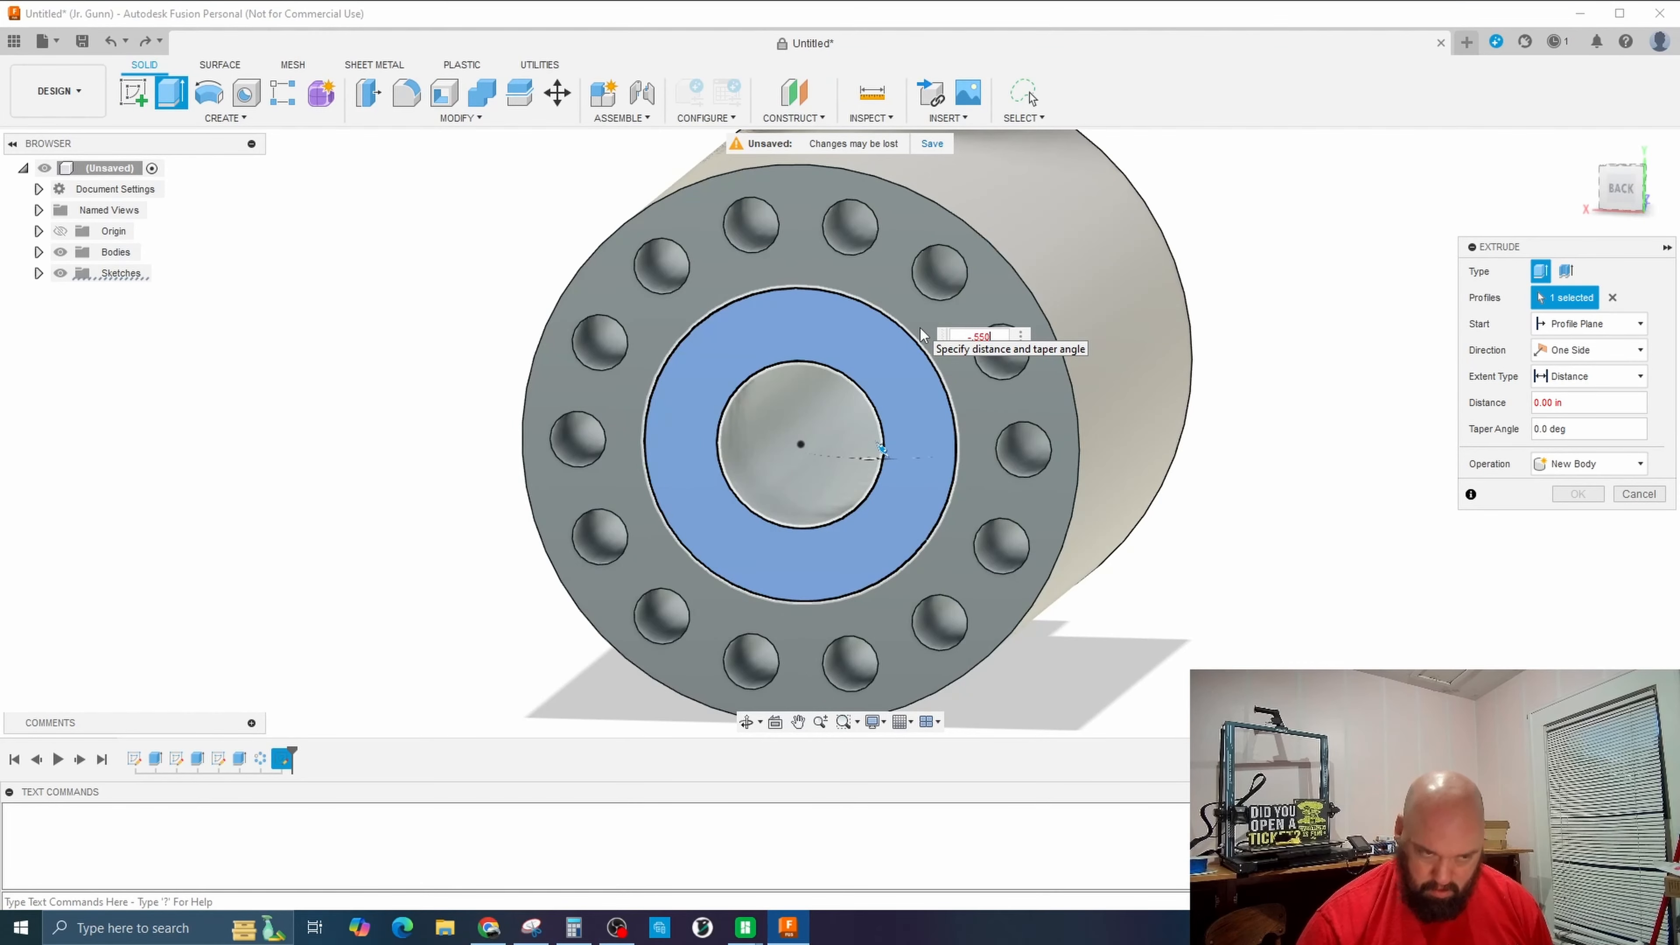
pyautogui.press('Return')
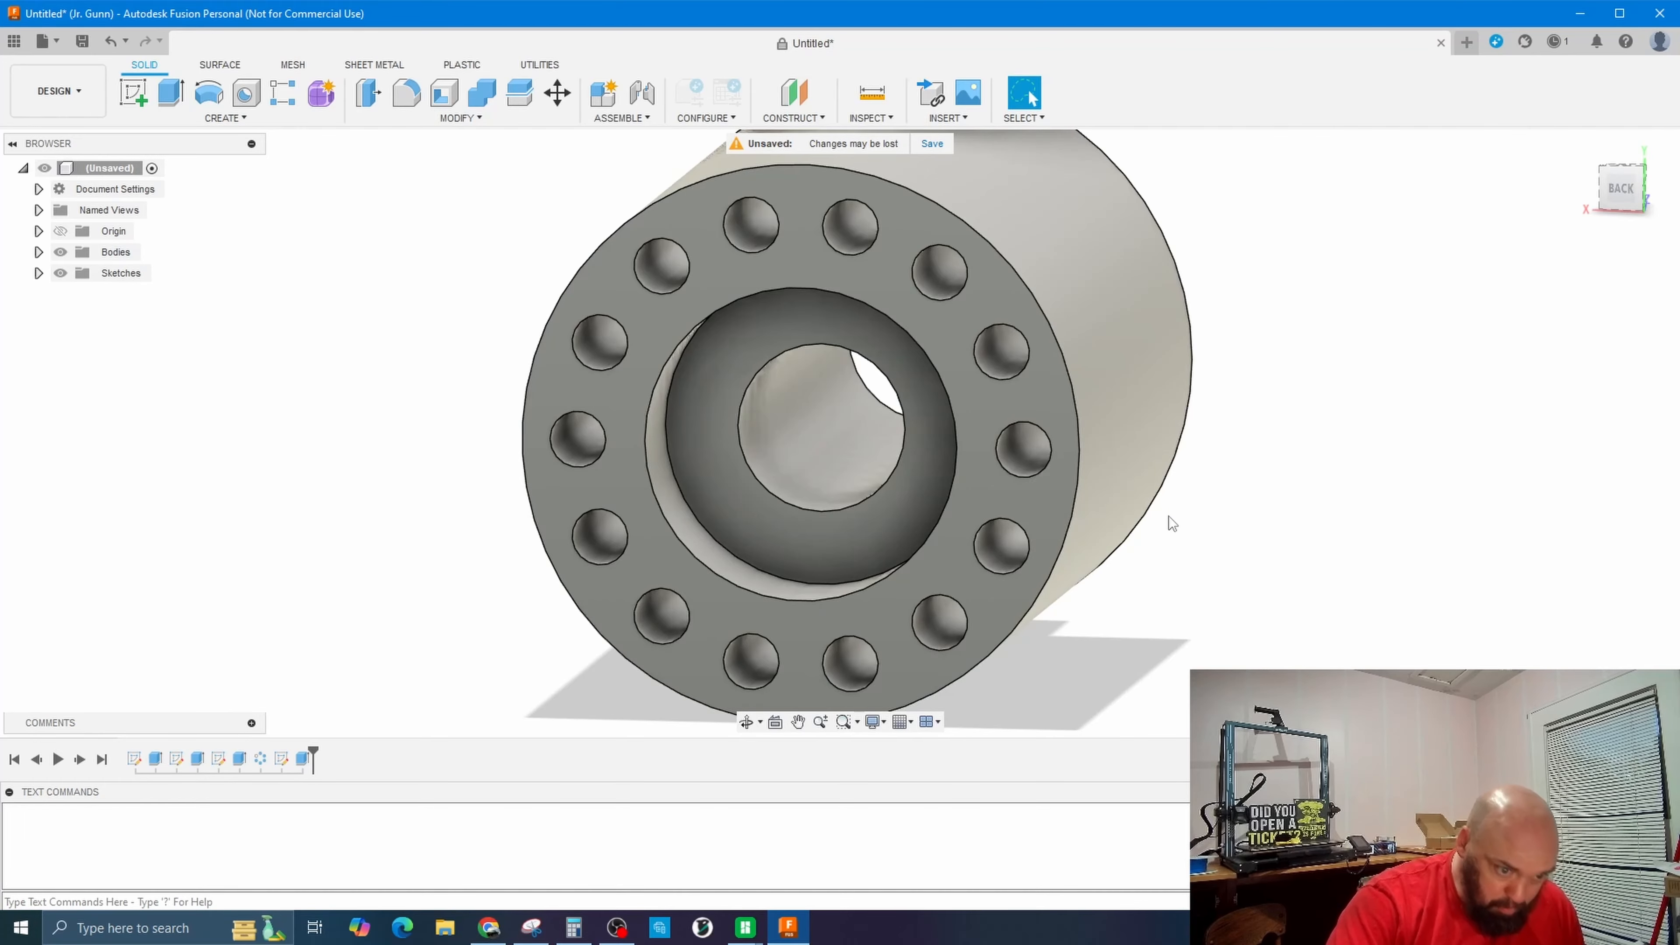
pyautogui.click(746, 722)
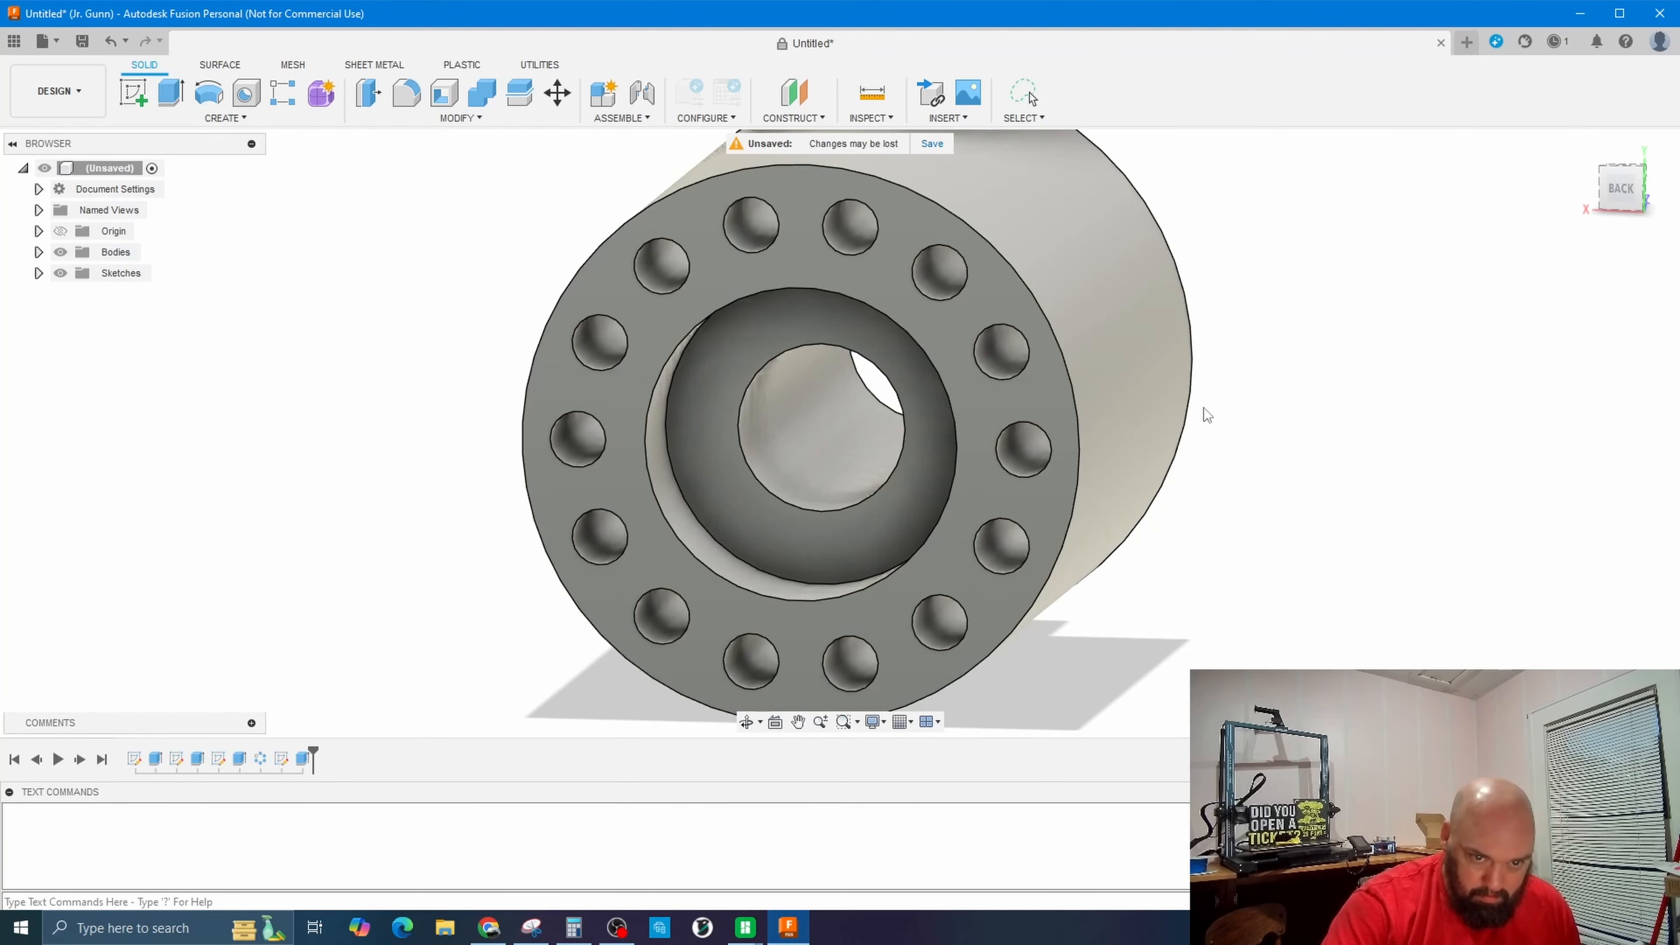
pyautogui.press('Escape')
pyautogui.click(746, 723)
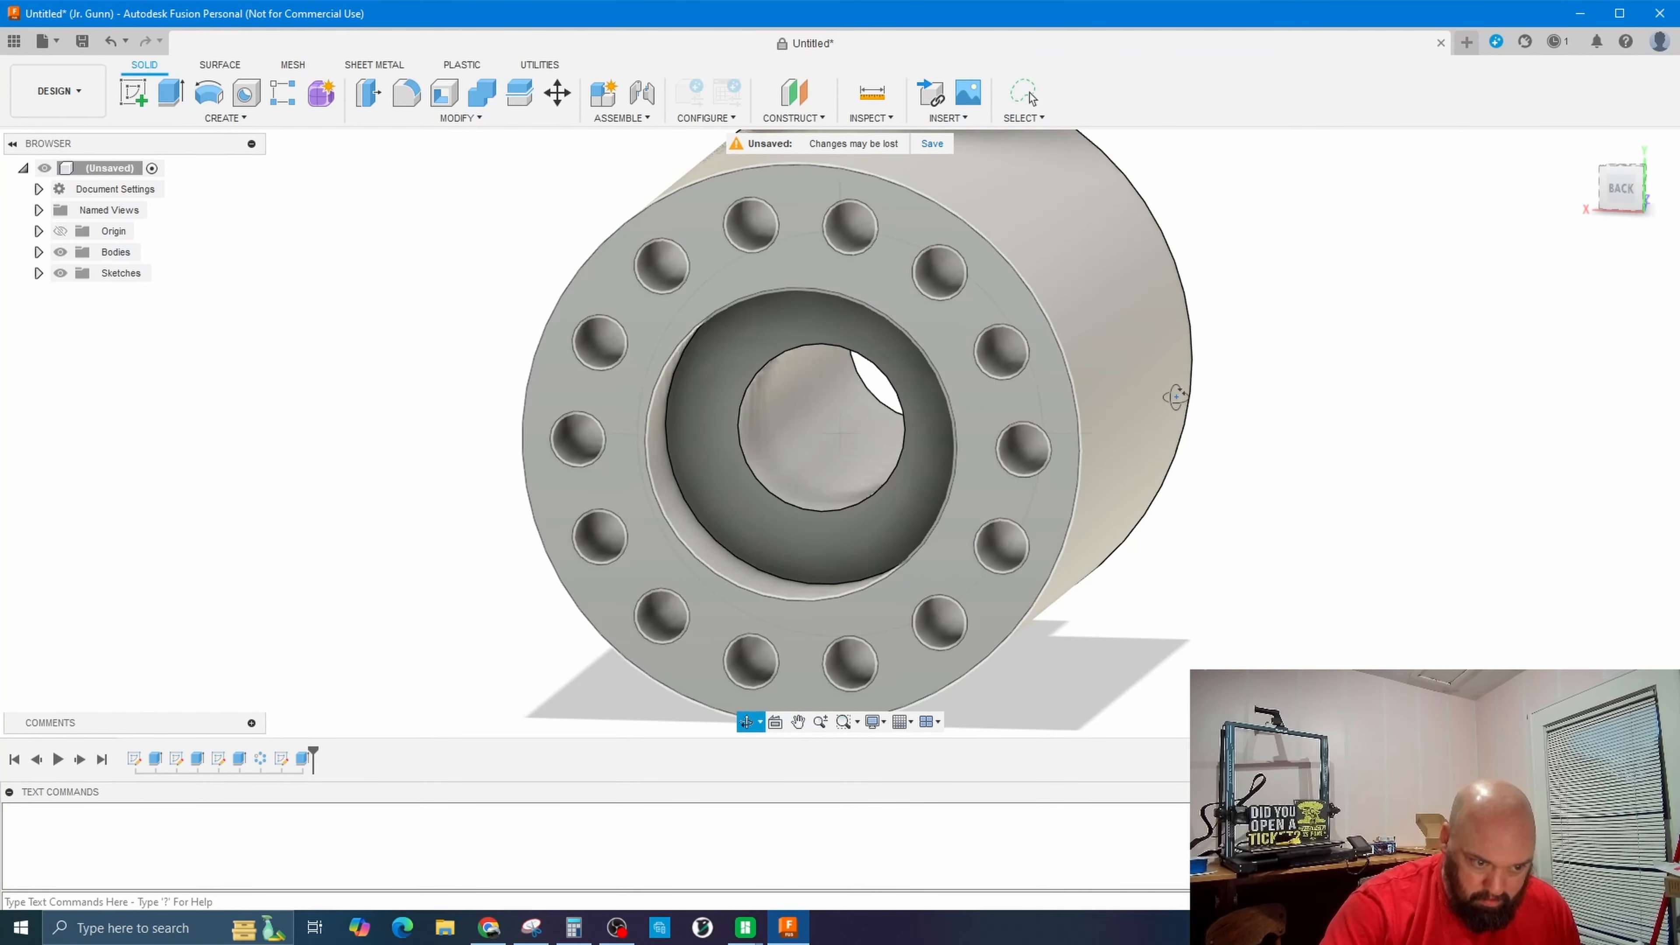
pyautogui.moveTo(1170, 370); pyautogui.dragTo(891, 323)
pyautogui.scroll(-10, 892, 323)
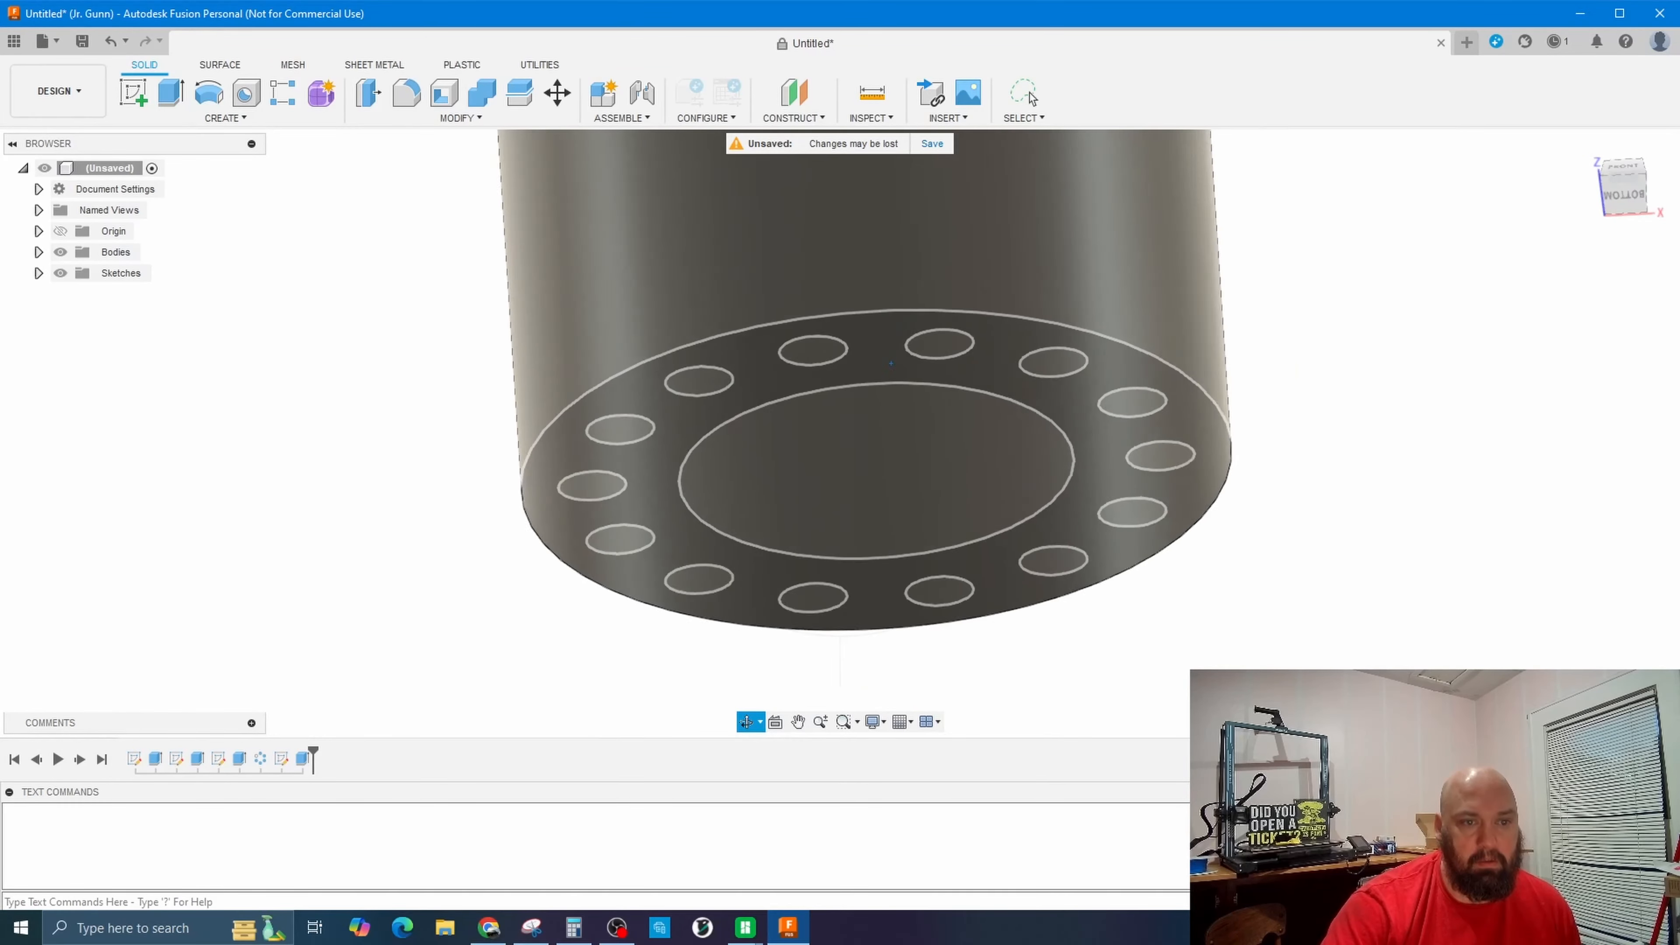
# Export the finished straight section as a 3MF file named "3 straight" to the Downloads folder.
pyautogui.moveTo(1004, 348); pyautogui.dragTo(836, 420)
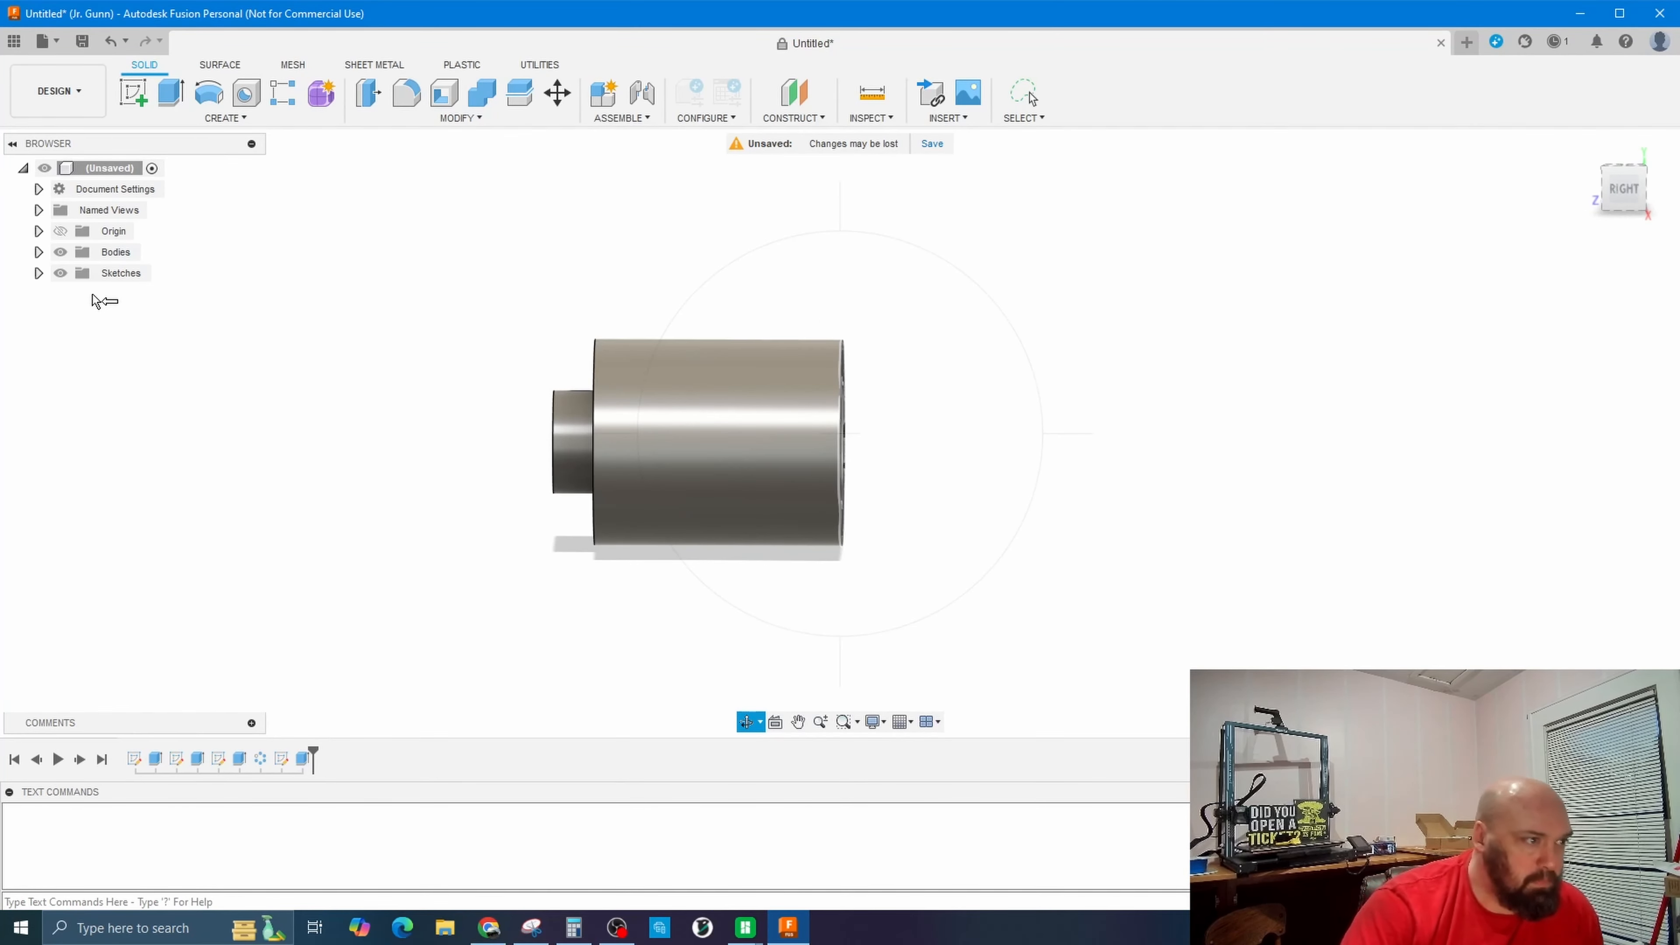
pyautogui.click(51, 43)
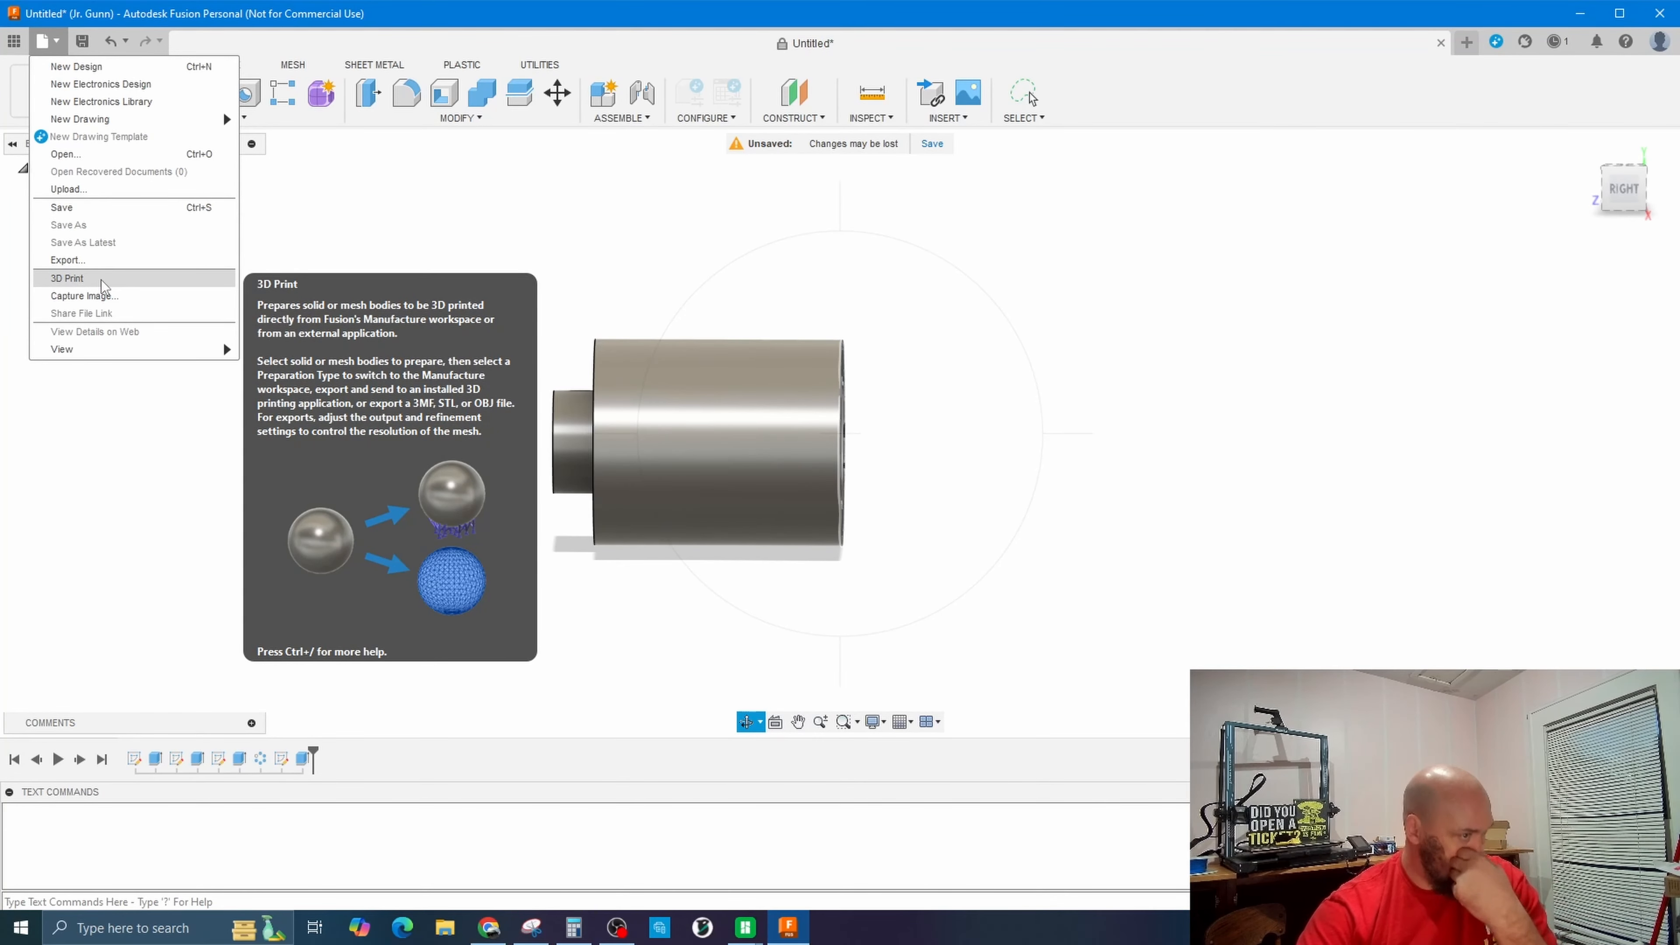
pyautogui.click(101, 260)
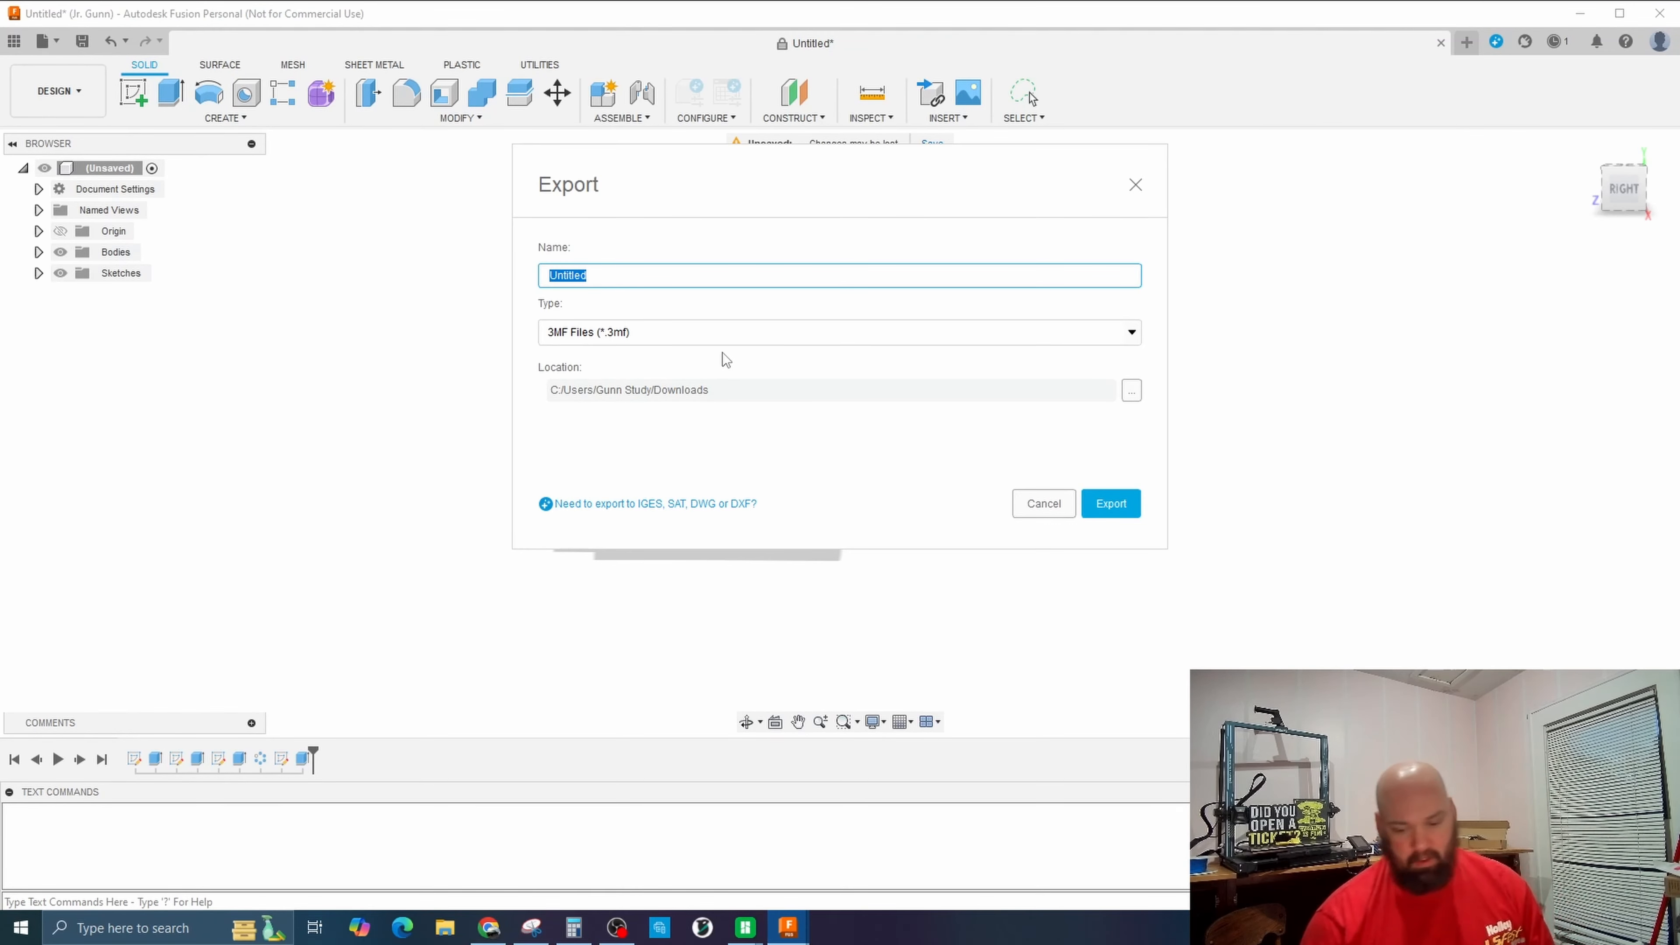
pyautogui.write('3')
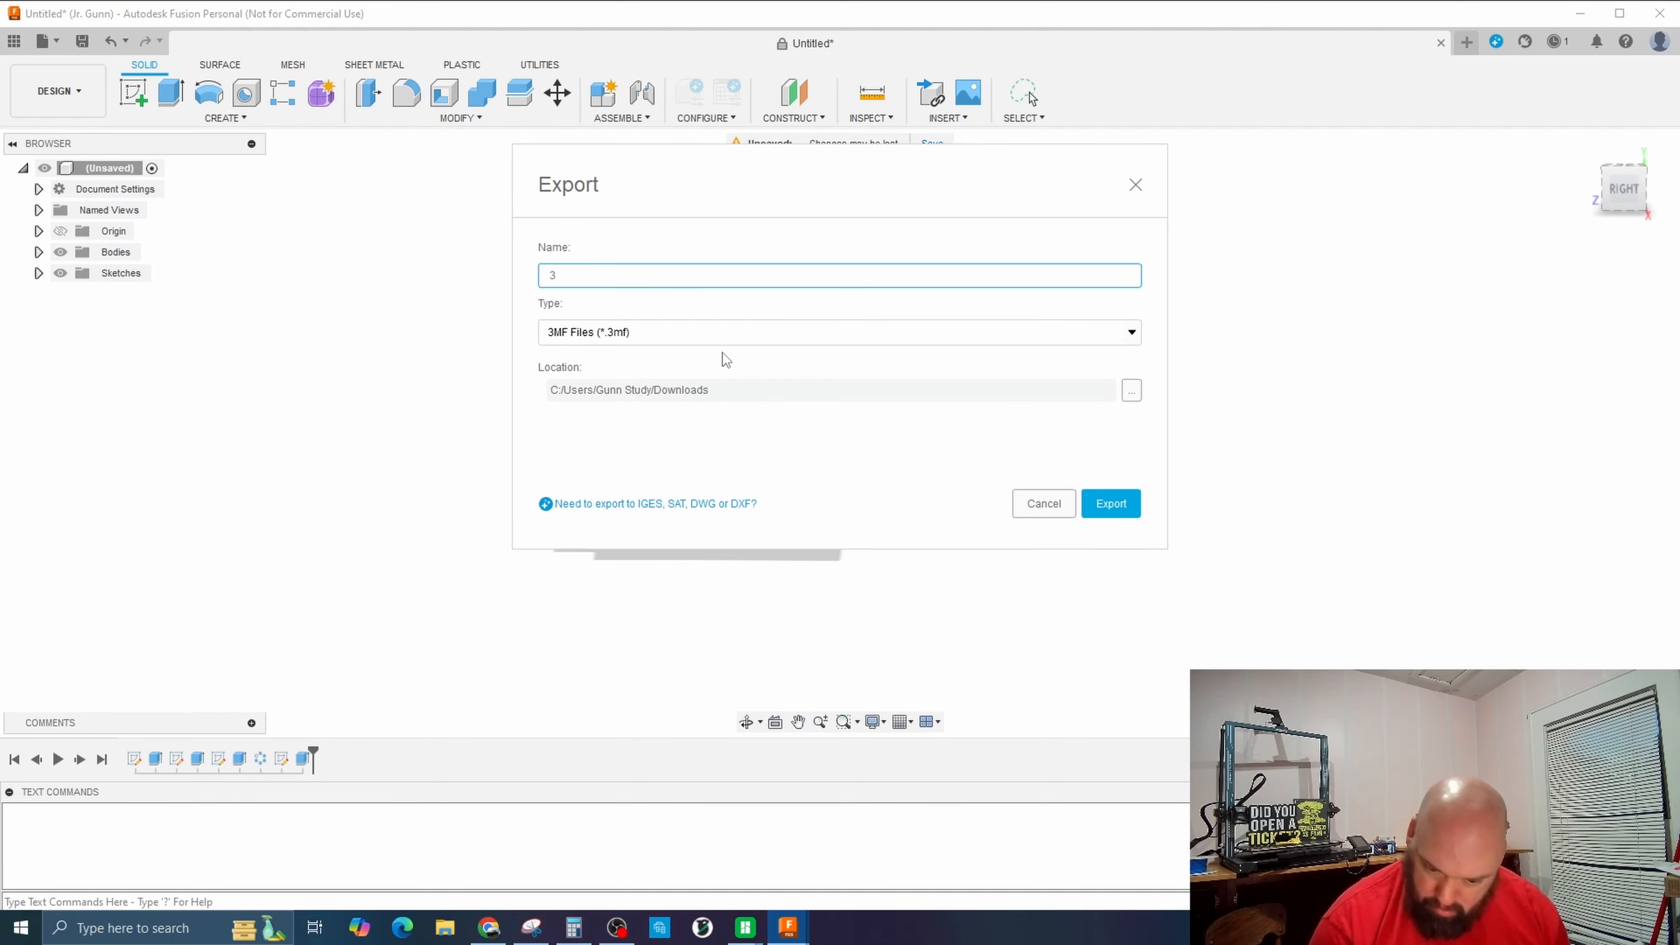
pyautogui.write('"')
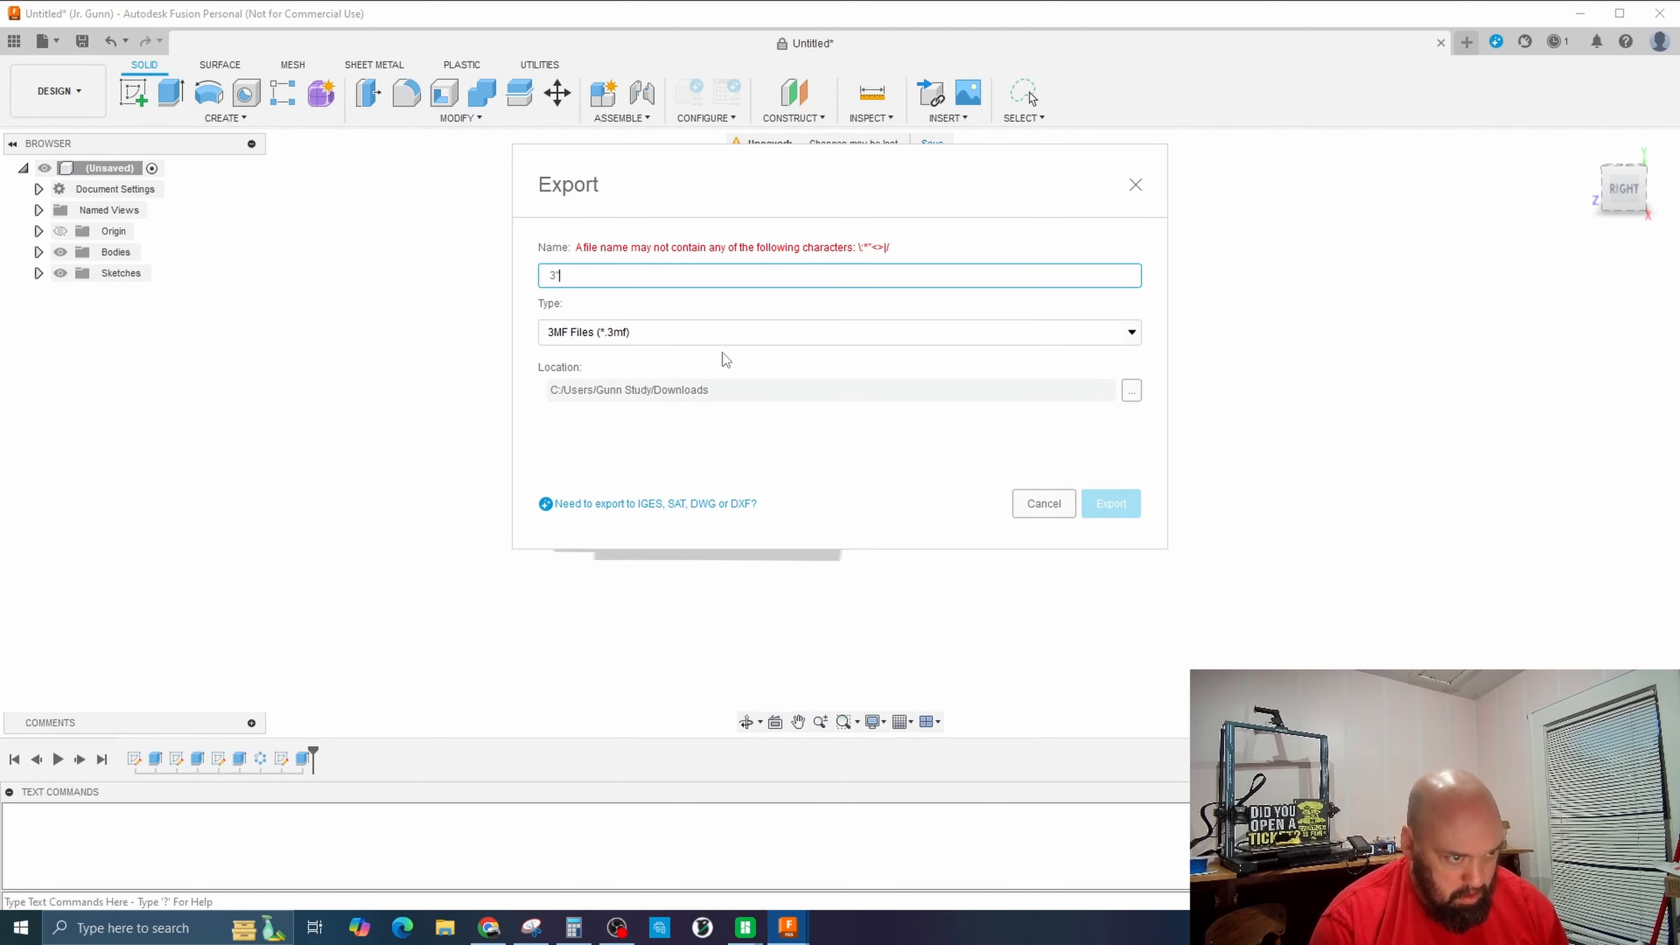
pyautogui.press('BackSpace')
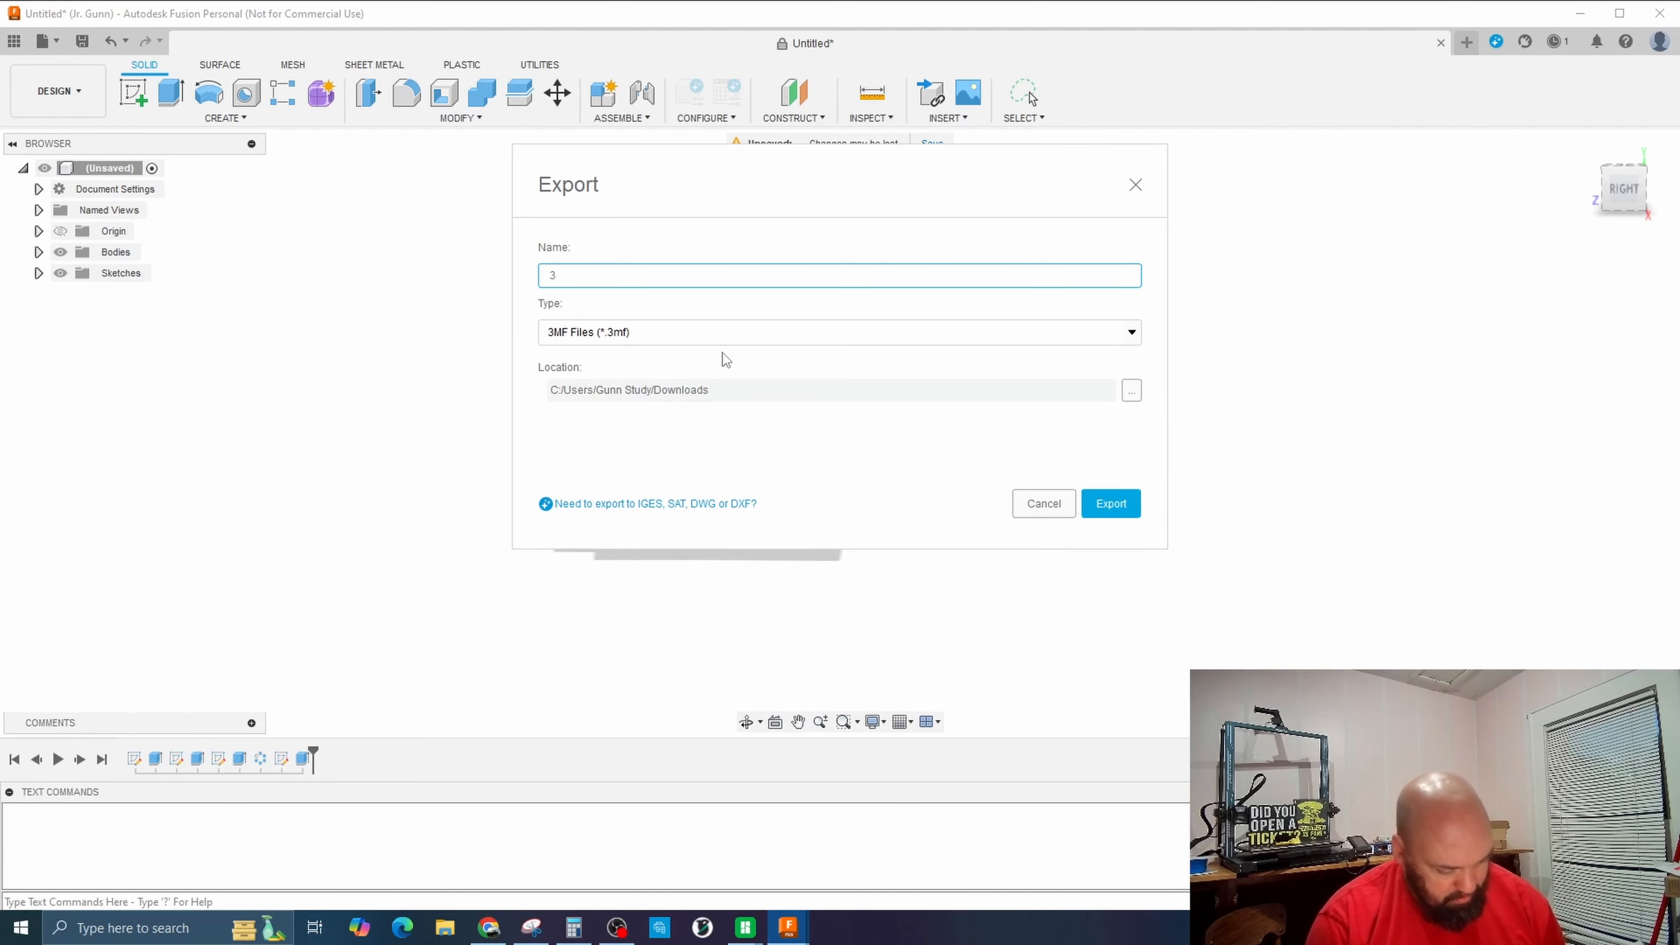
pyautogui.write('sttraight')
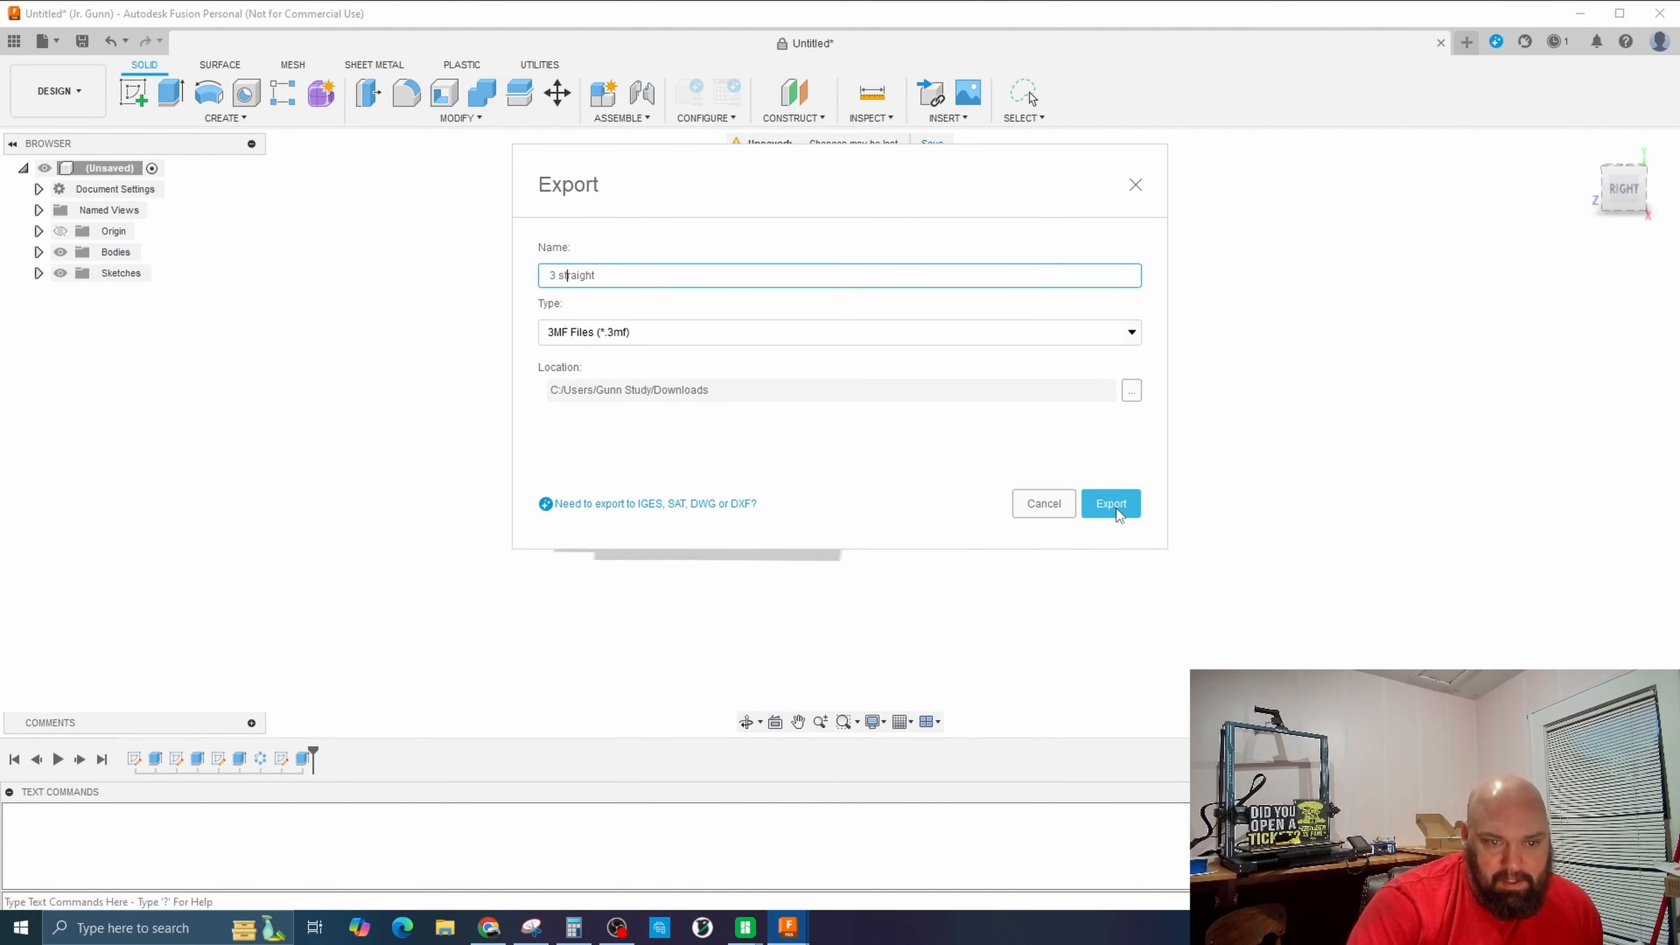
pyautogui.click(1114, 510)
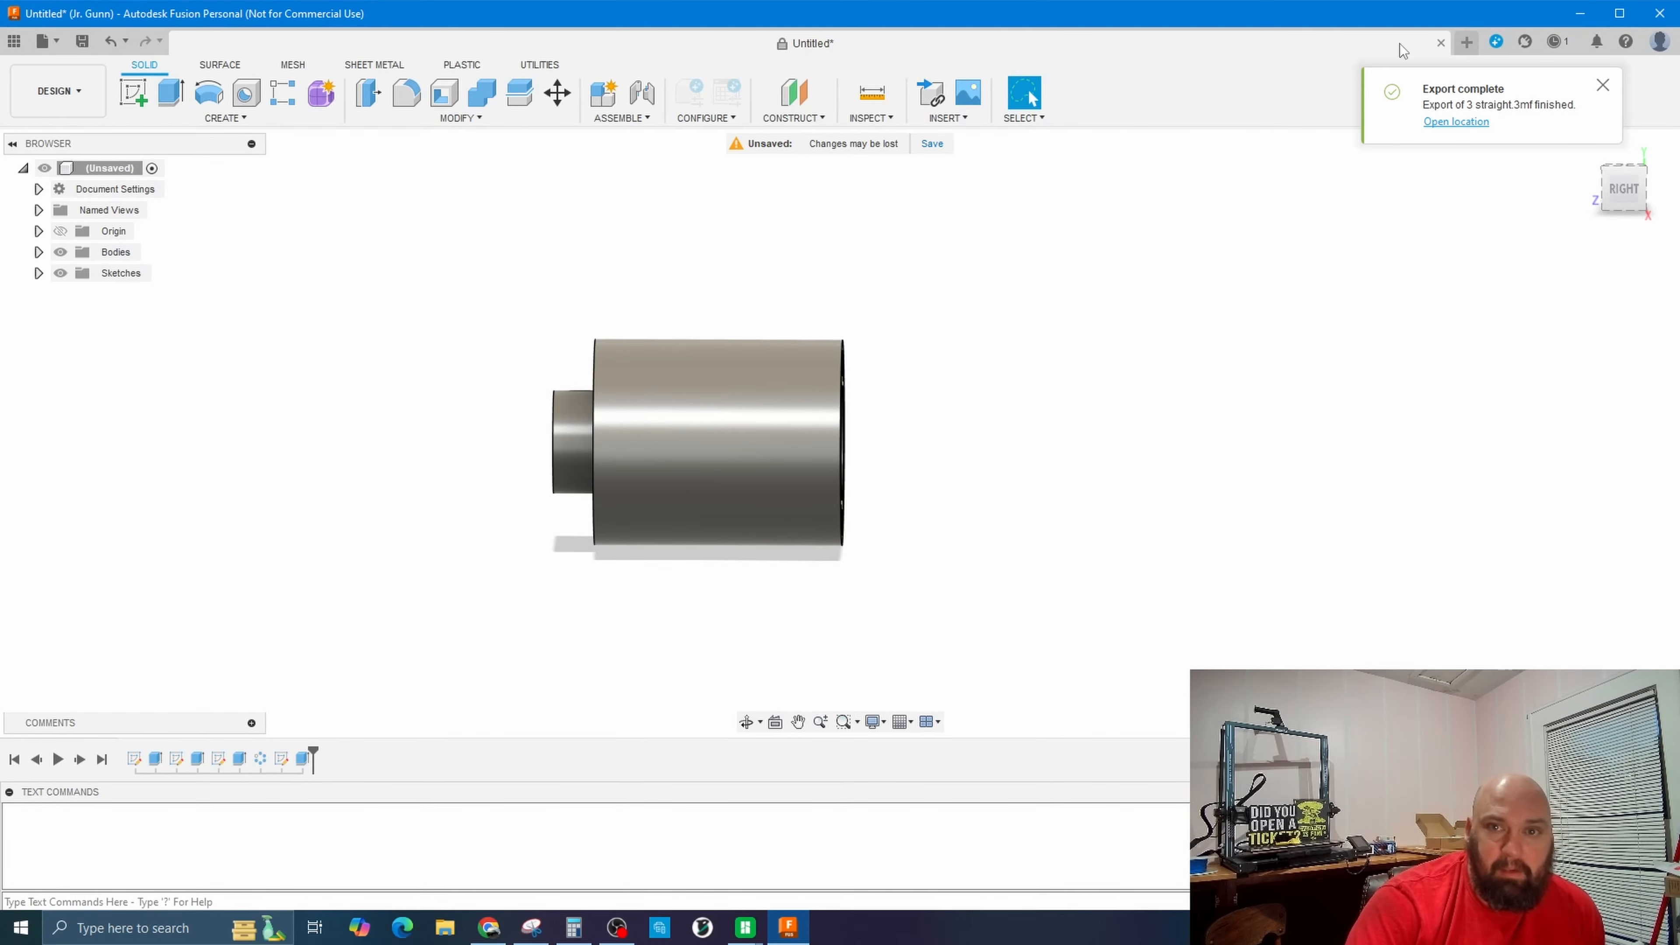
# Close the current design without saving it and start a sketch on the front plane of the new blank design.
pyautogui.click(1441, 43)
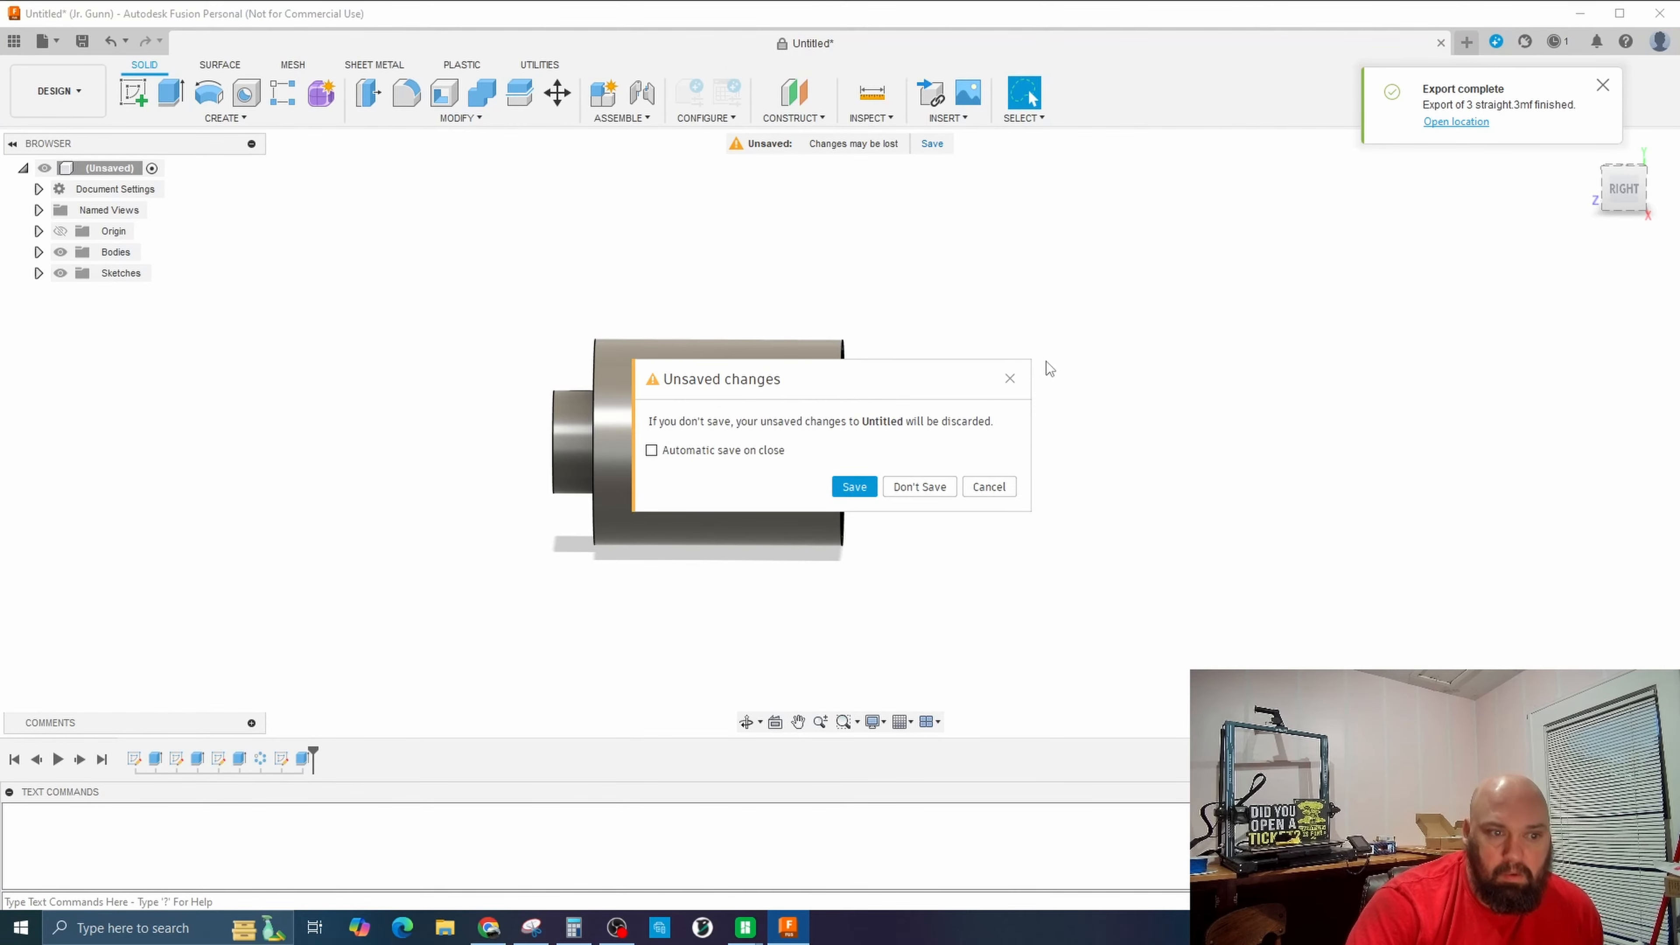
pyautogui.click(919, 487)
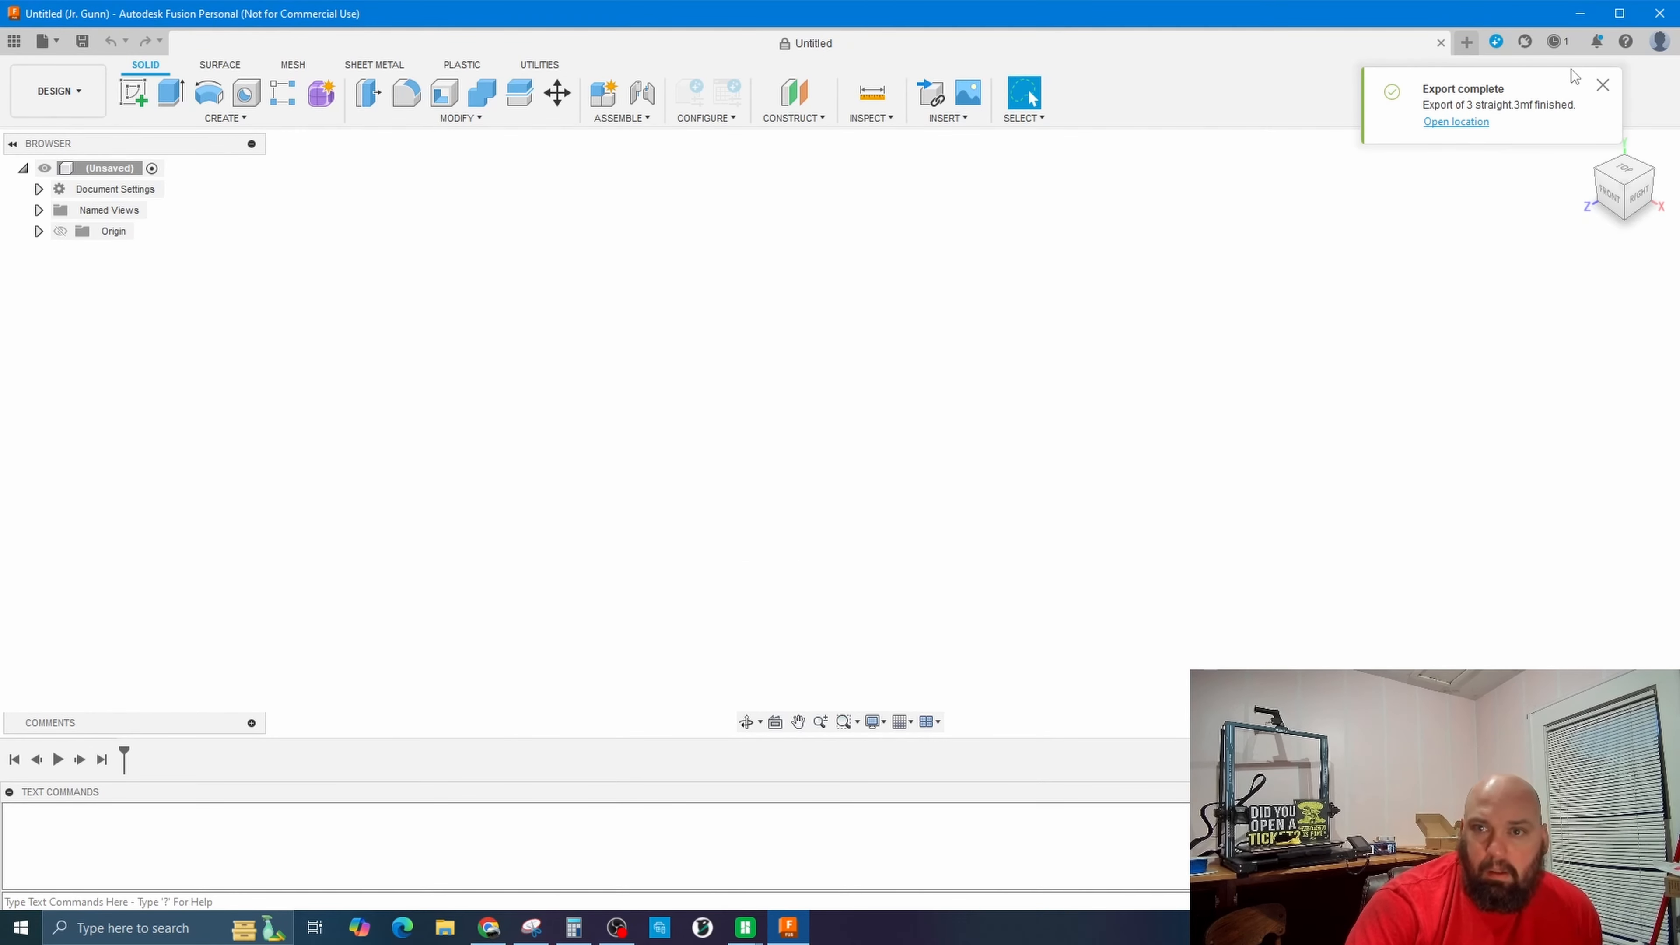
pyautogui.click(1602, 86)
pyautogui.click(134, 93)
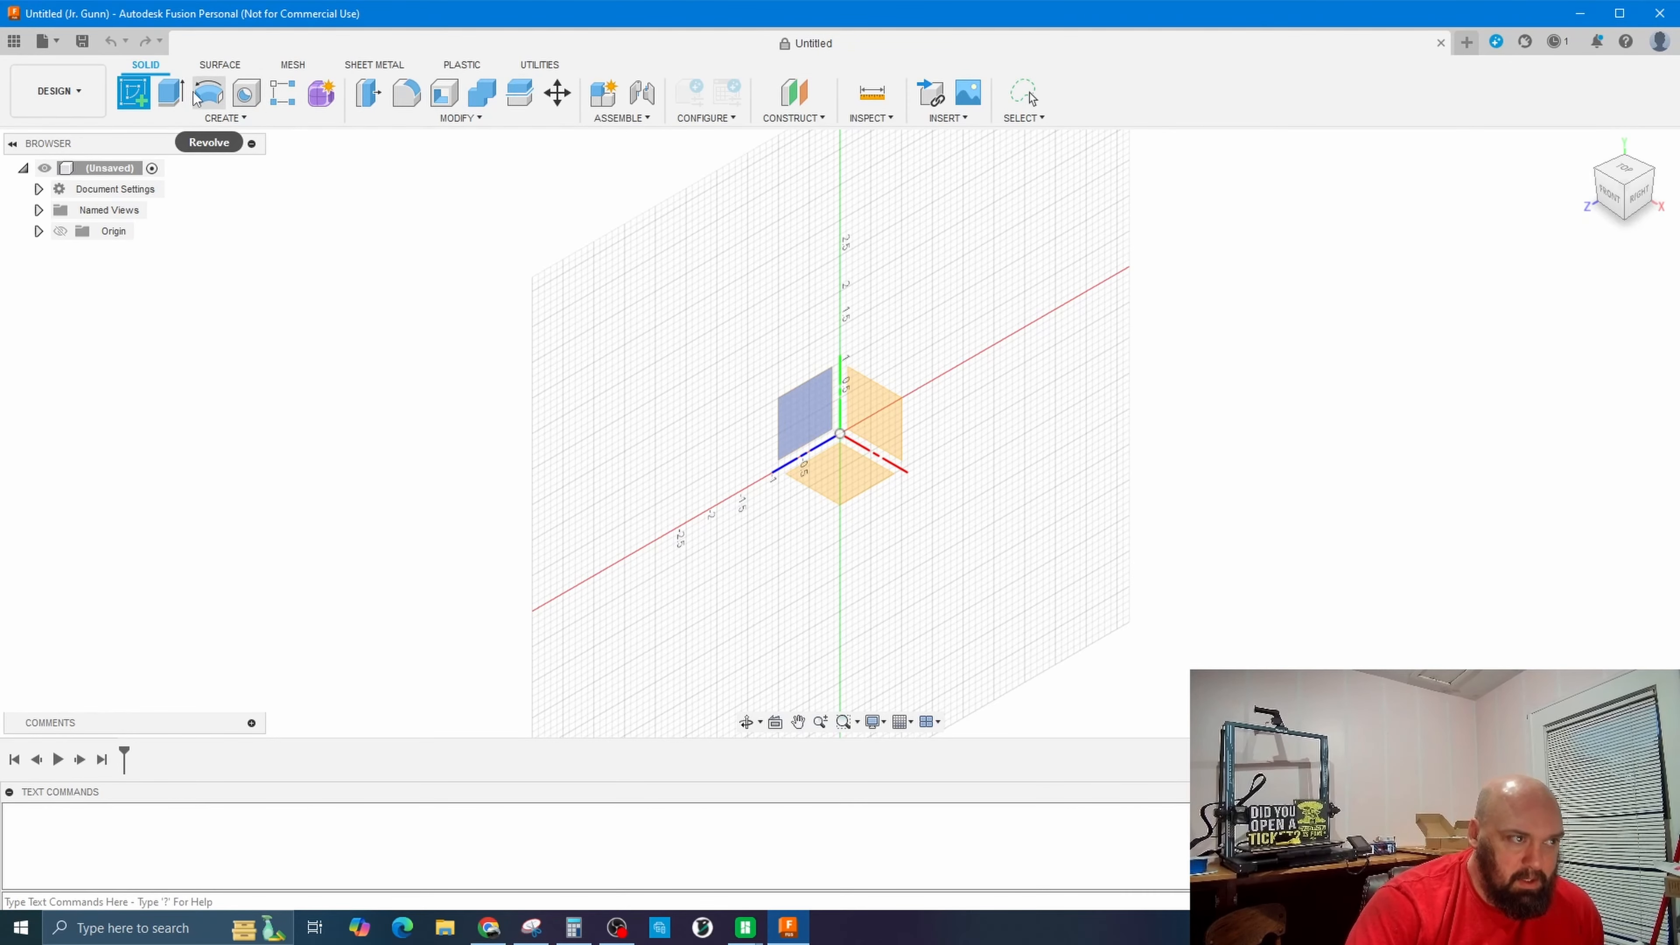
pyautogui.click(805, 413)
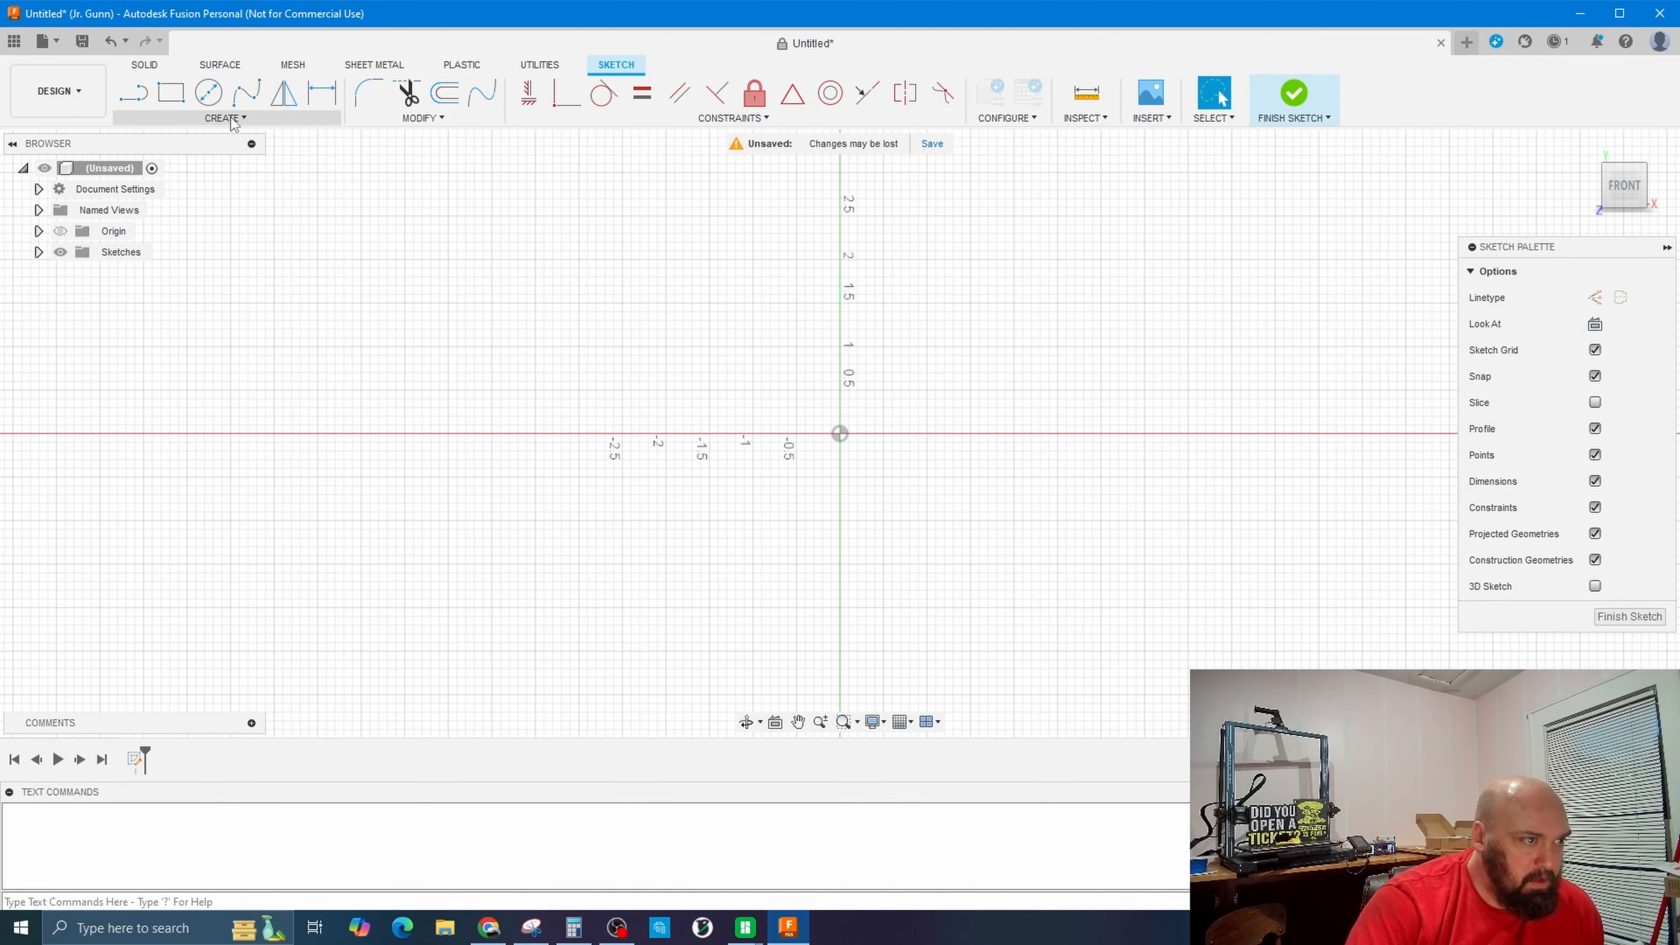
pyautogui.click(231, 119)
pyautogui.moveTo(220, 198)
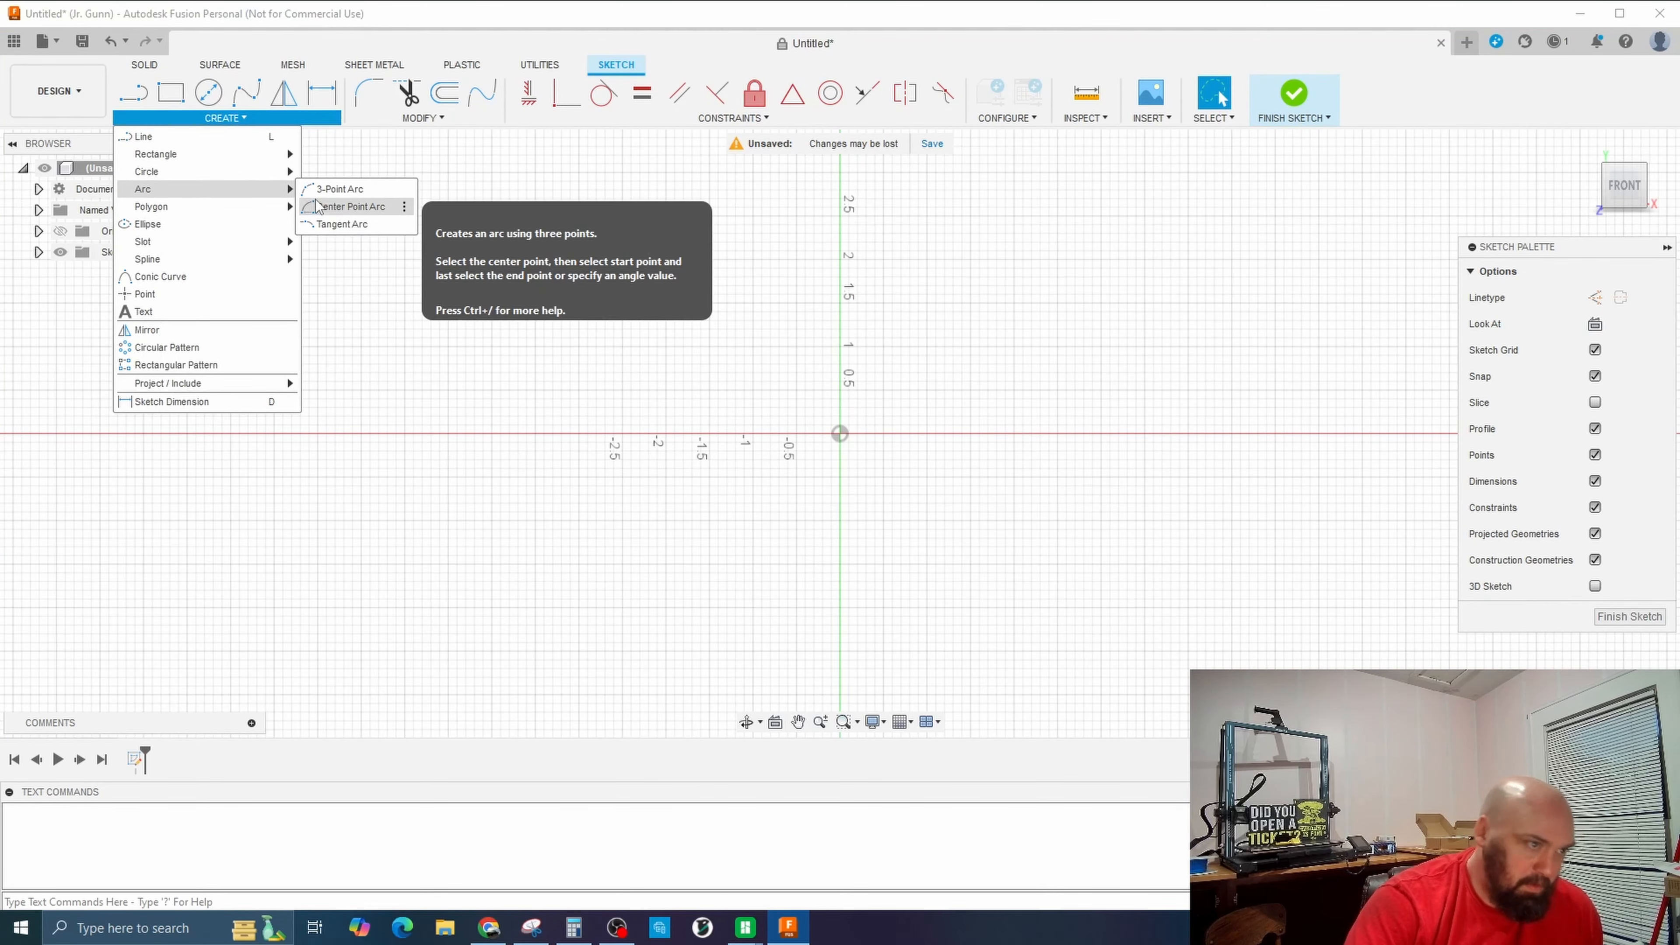
pyautogui.click(334, 188)
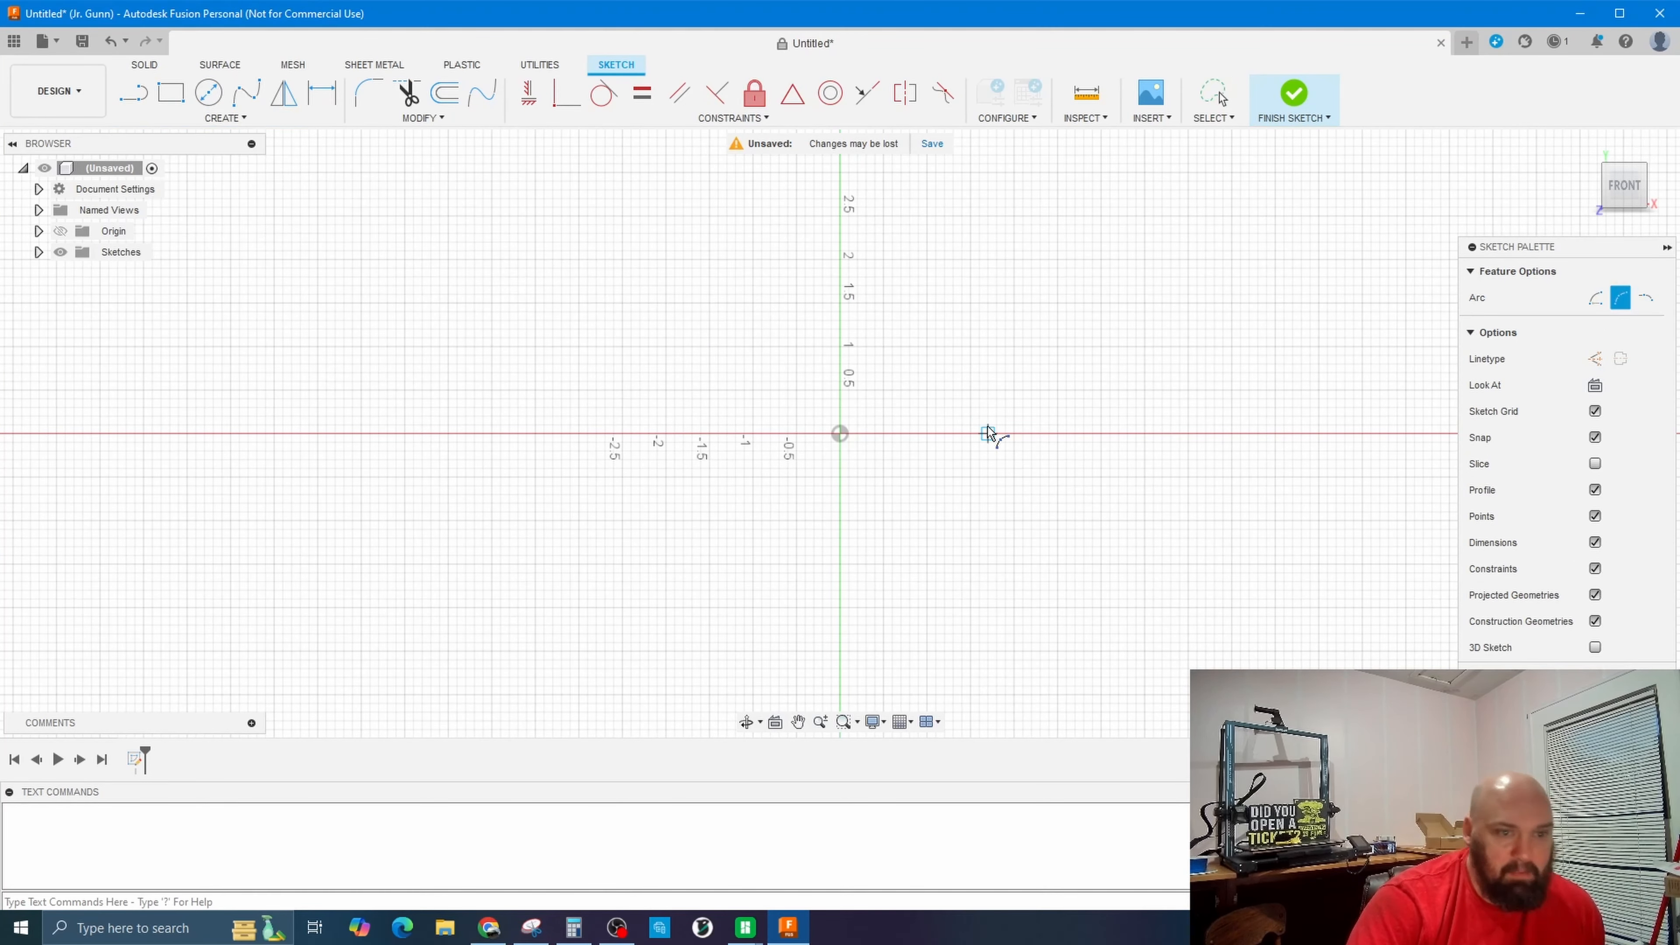
pyautogui.click(841, 435)
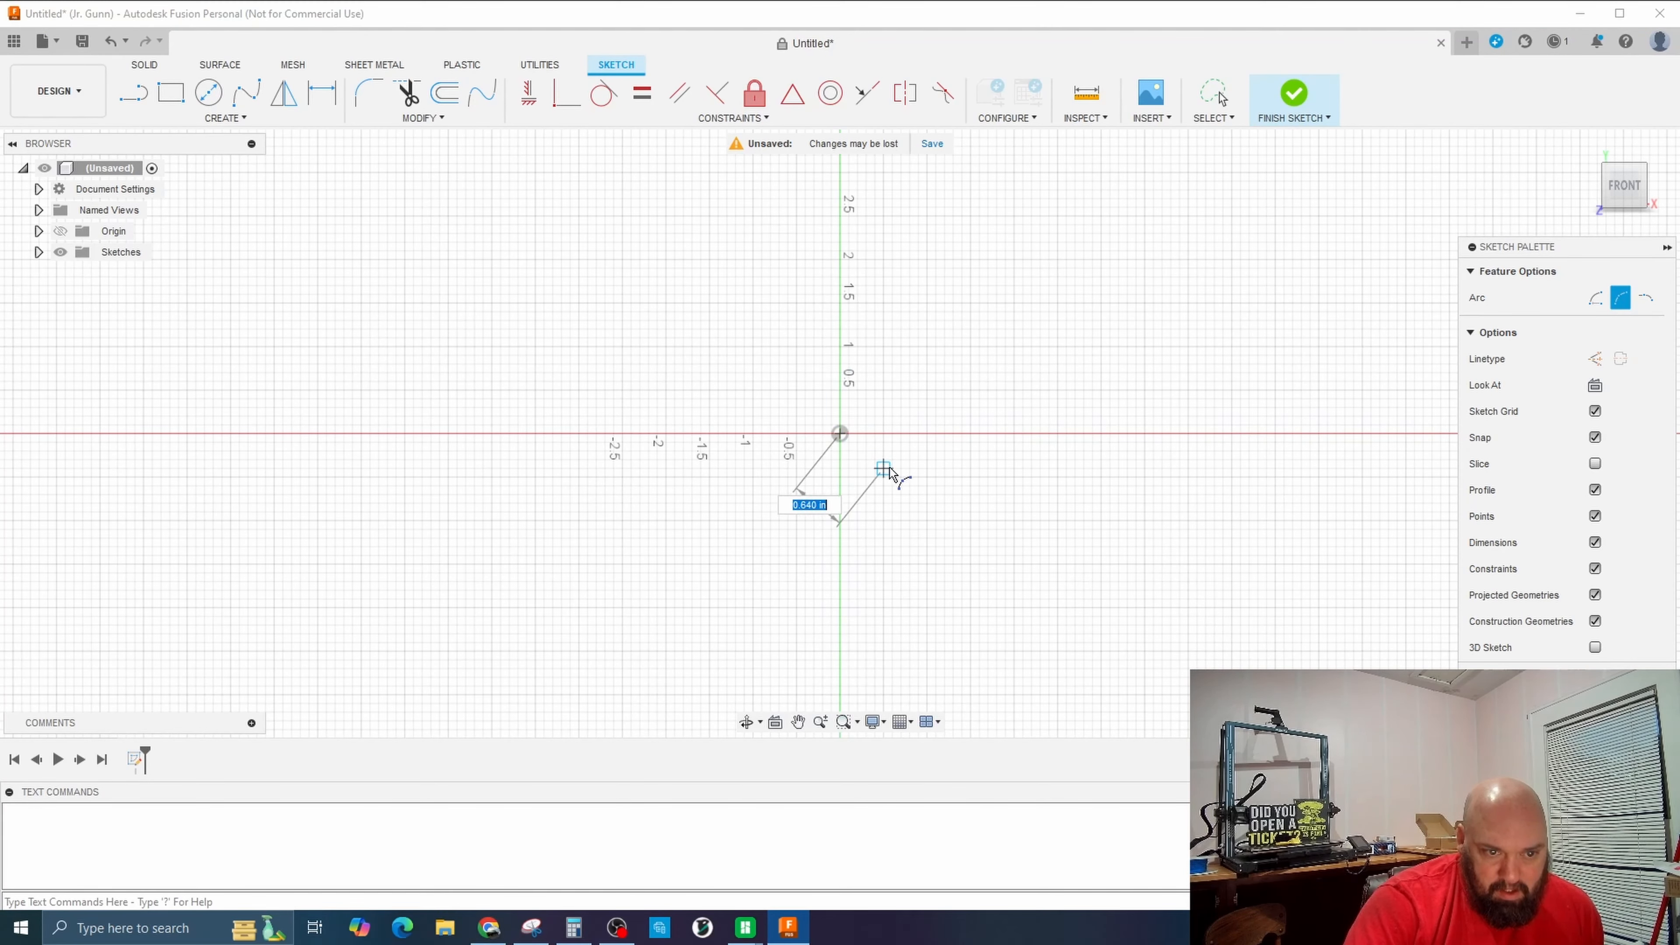
pyautogui.click(910, 486)
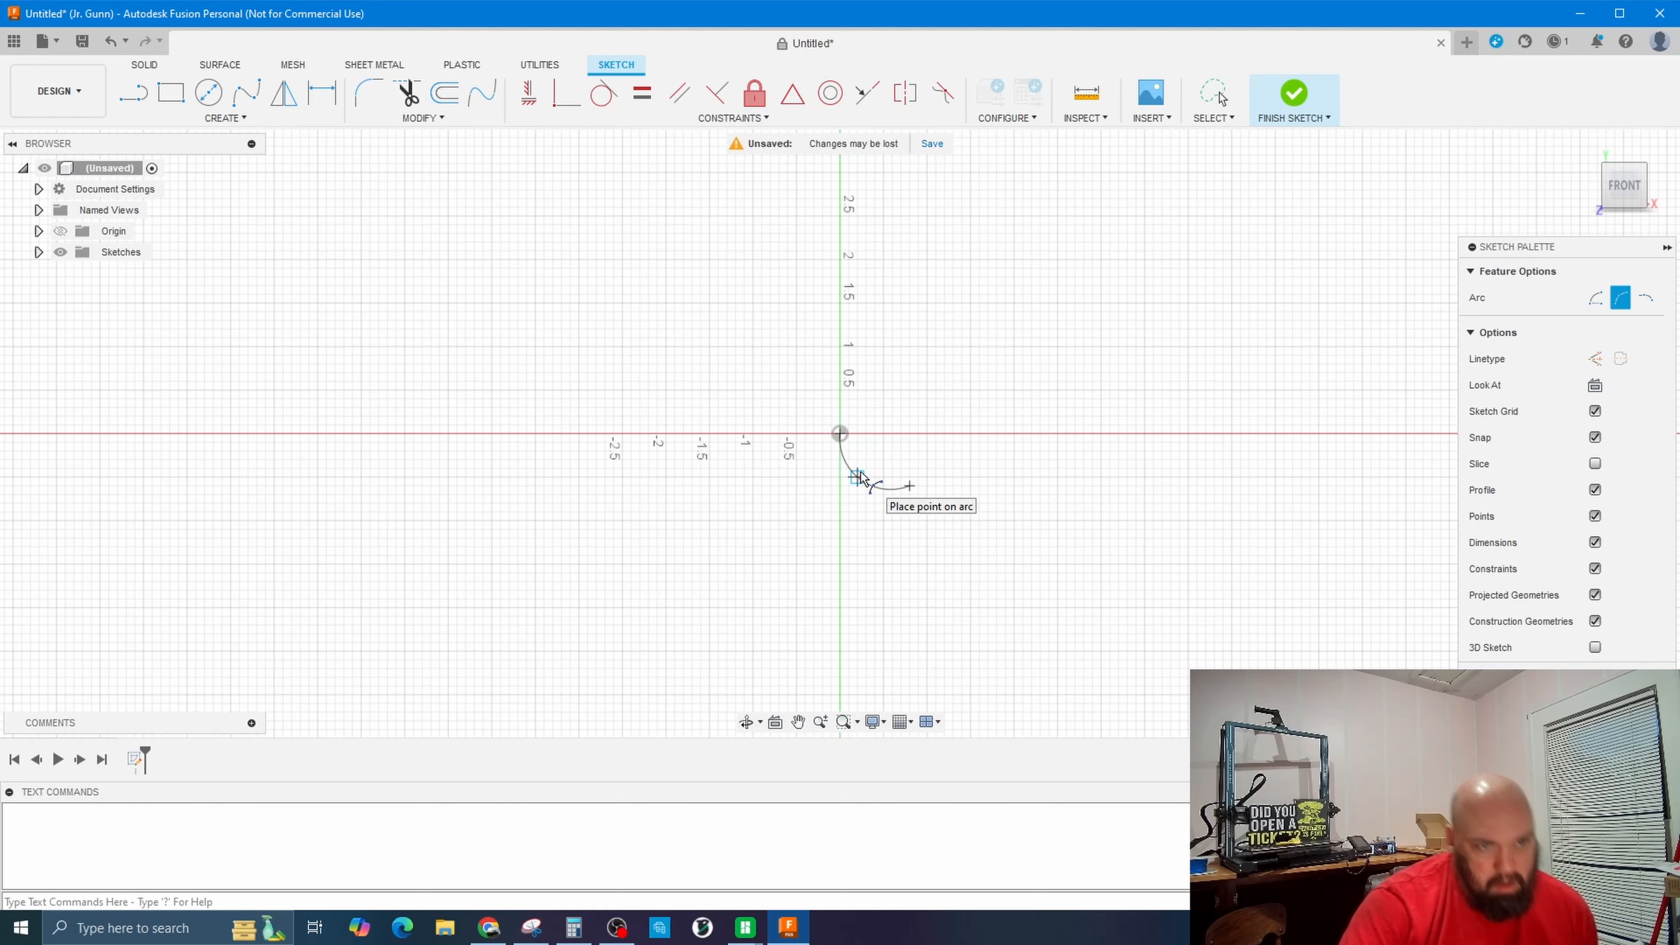
pyautogui.press('Escape')
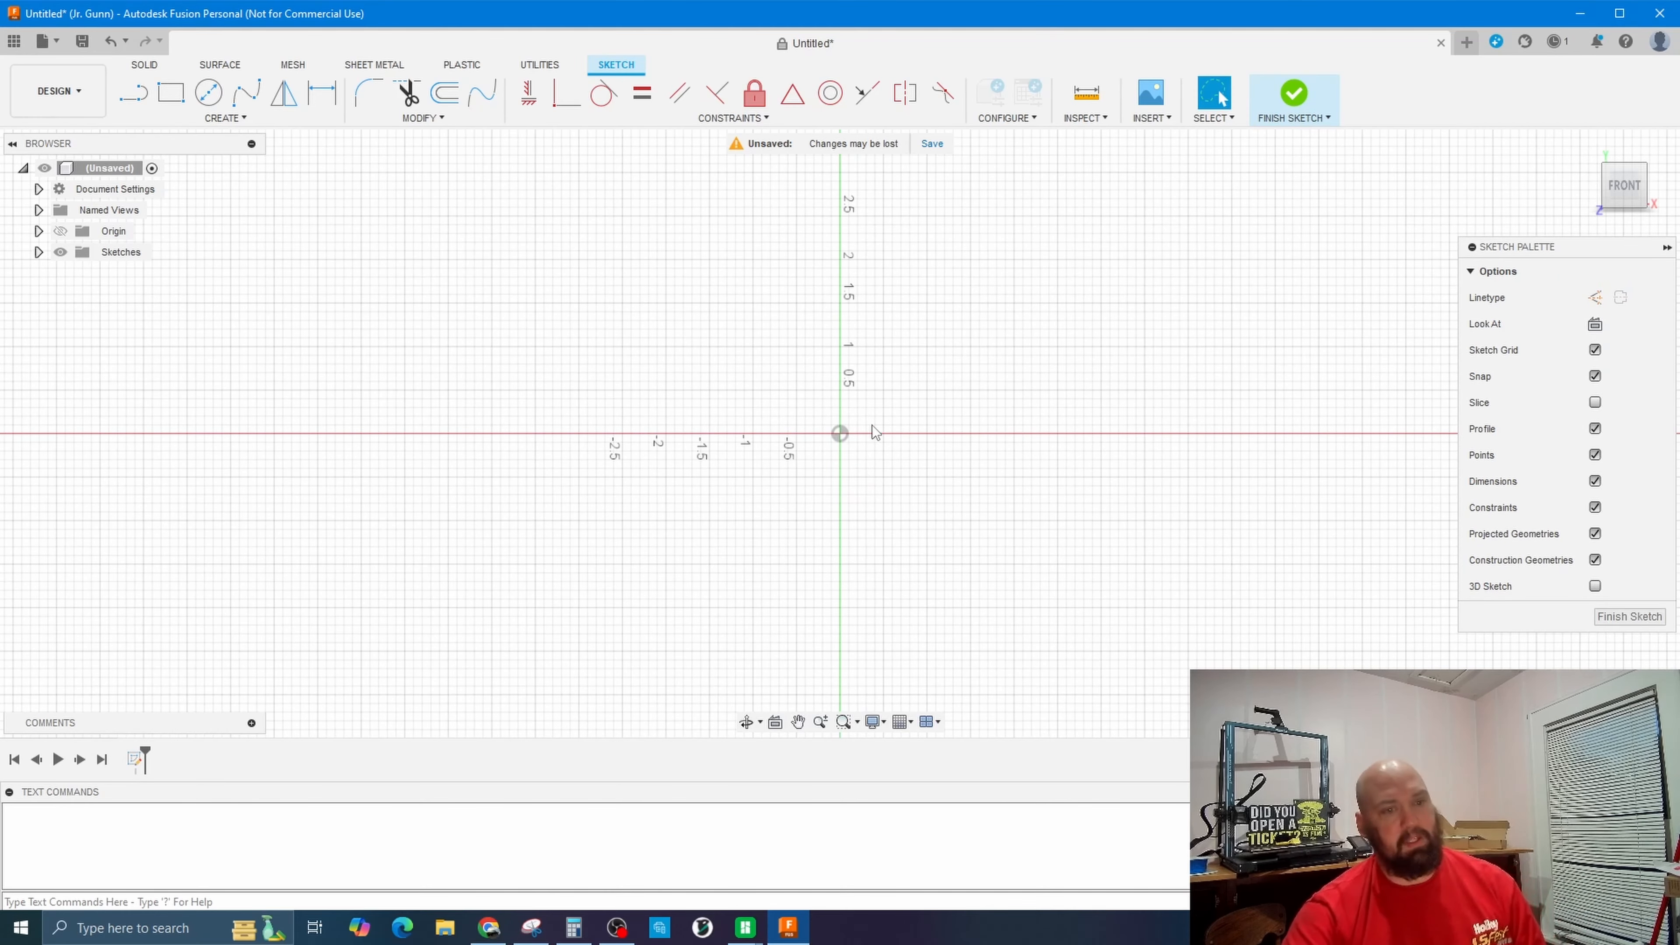
pyautogui.click(242, 119)
pyautogui.moveTo(238, 189)
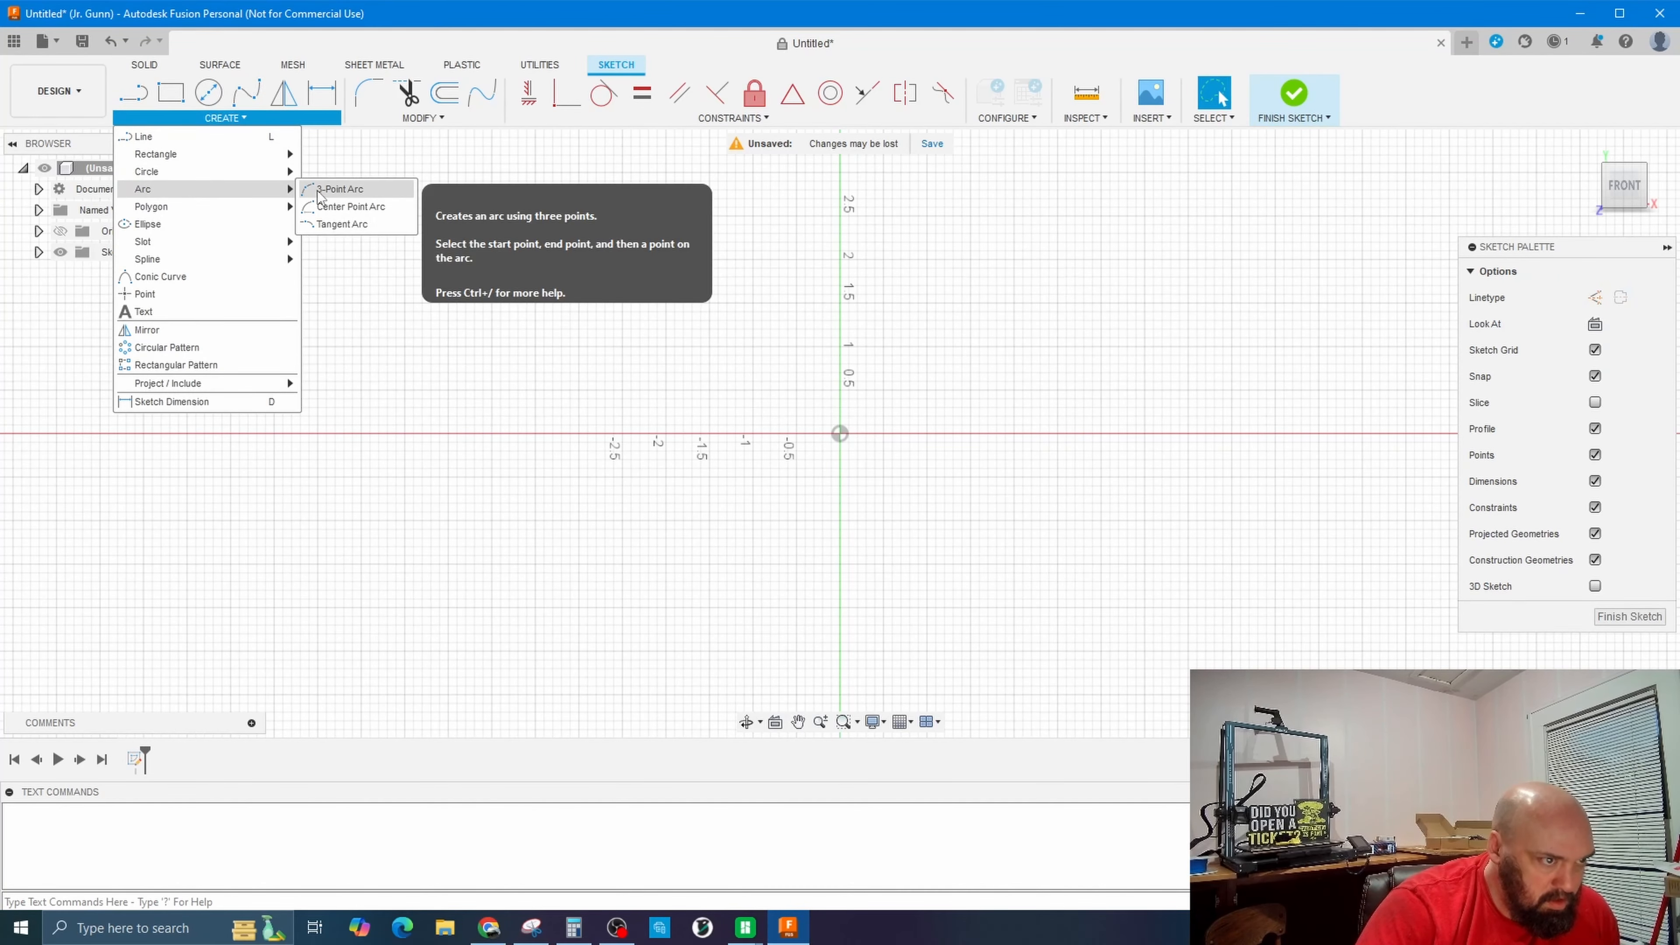
pyautogui.click(341, 190)
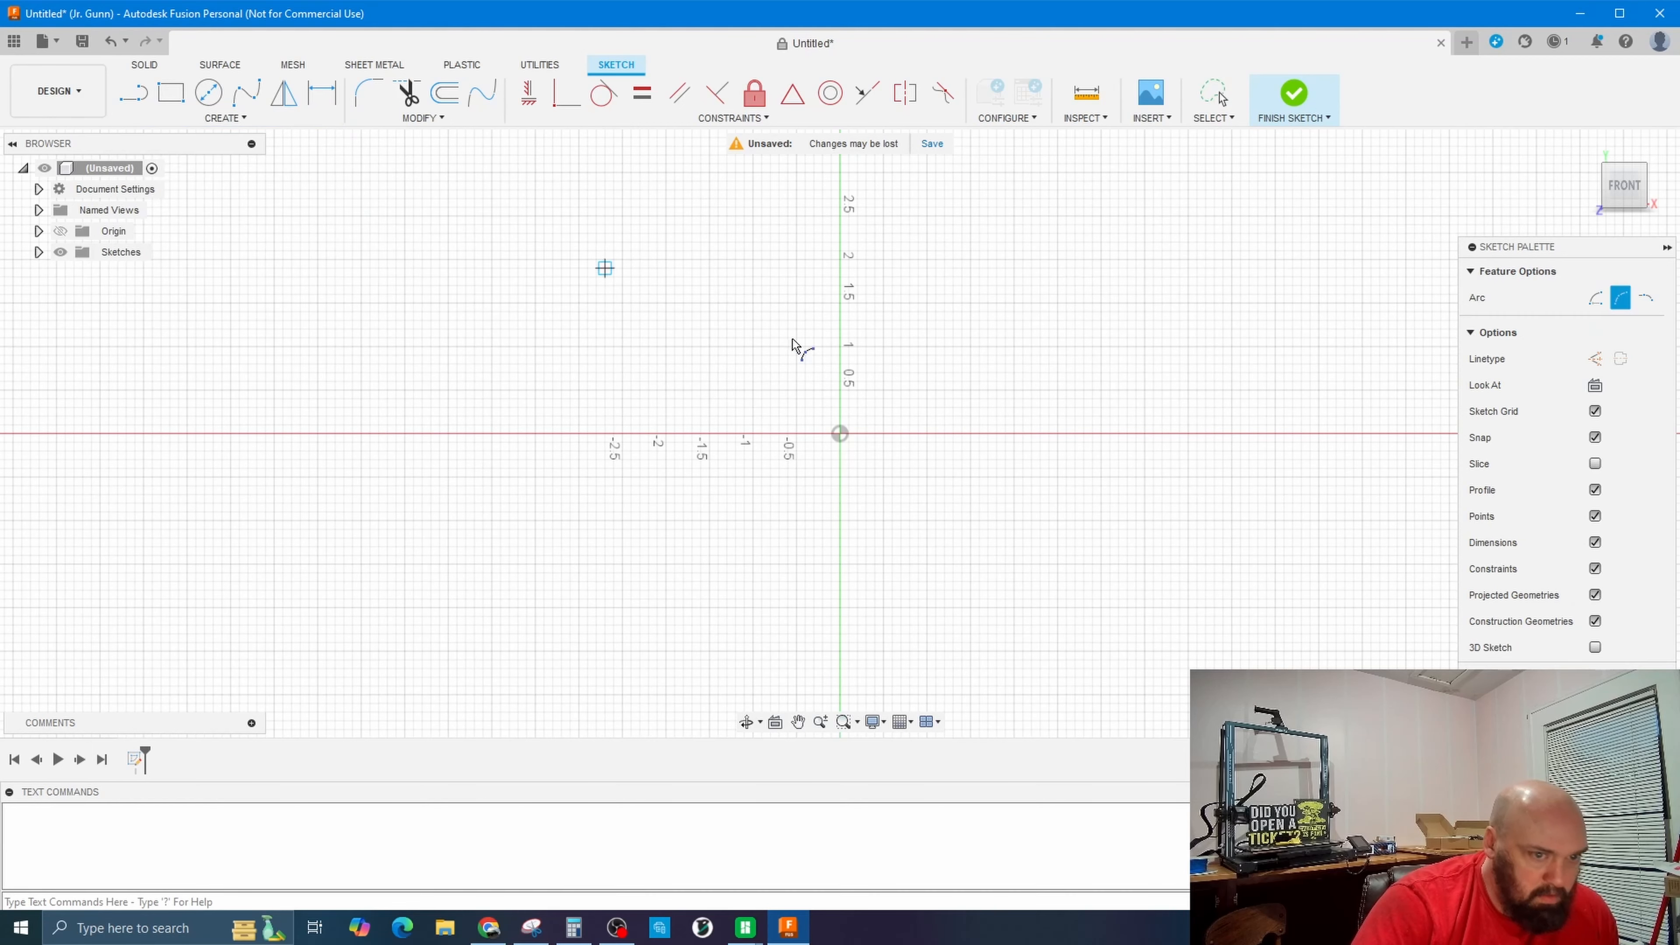
pyautogui.click(840, 433)
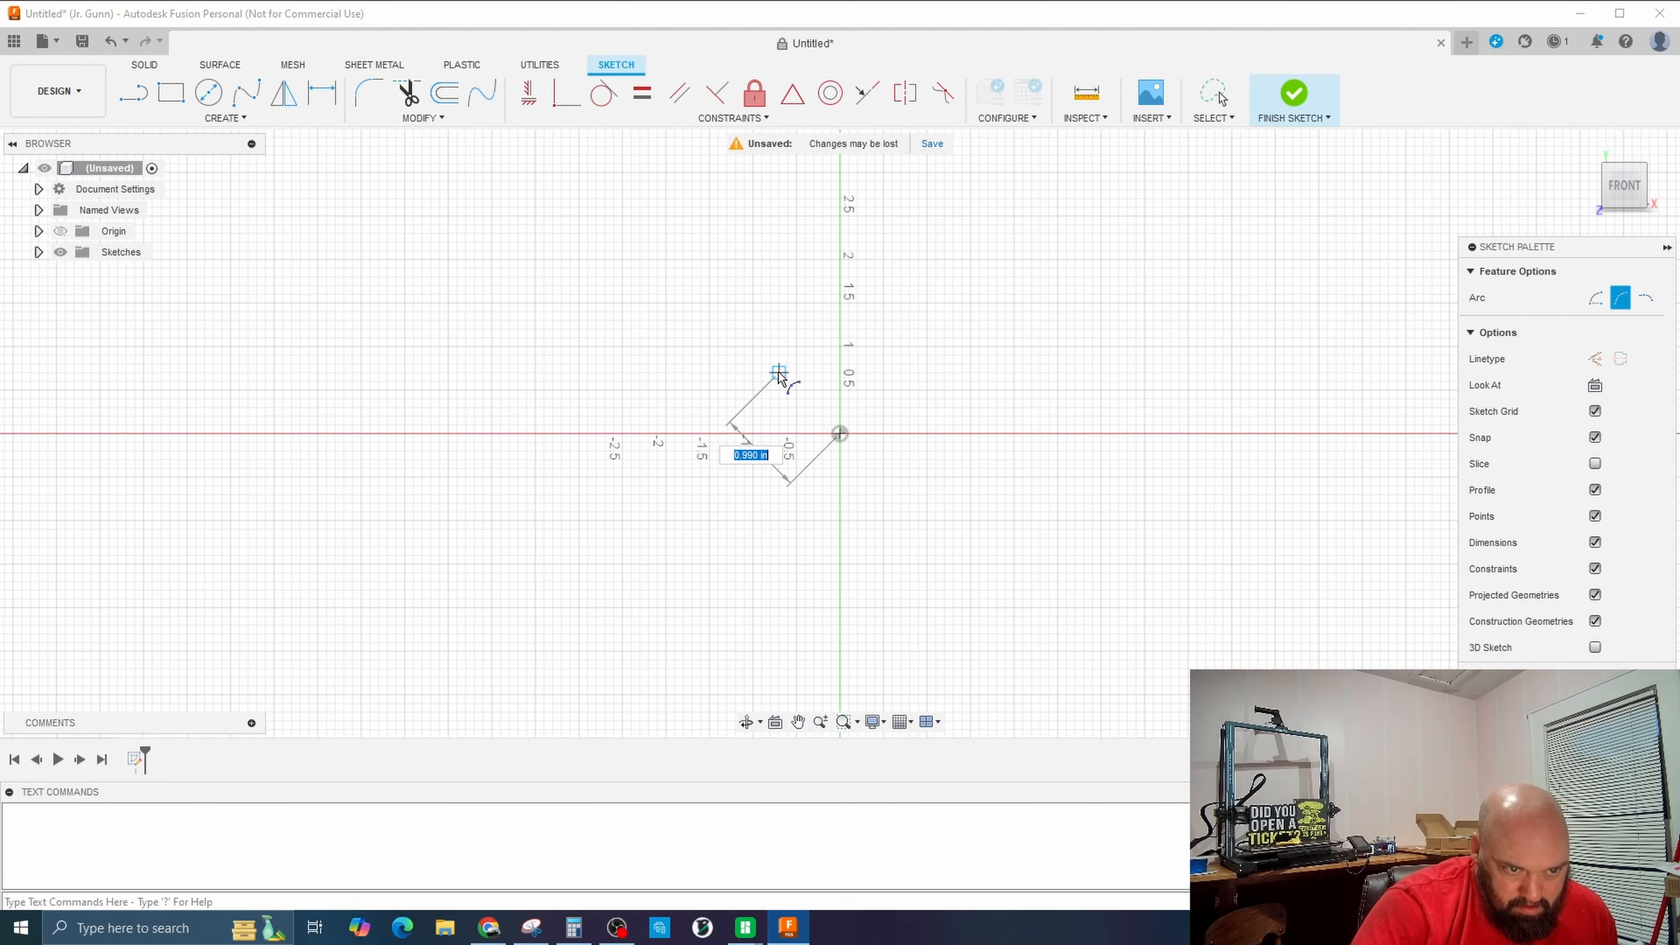
pyautogui.click(770, 373)
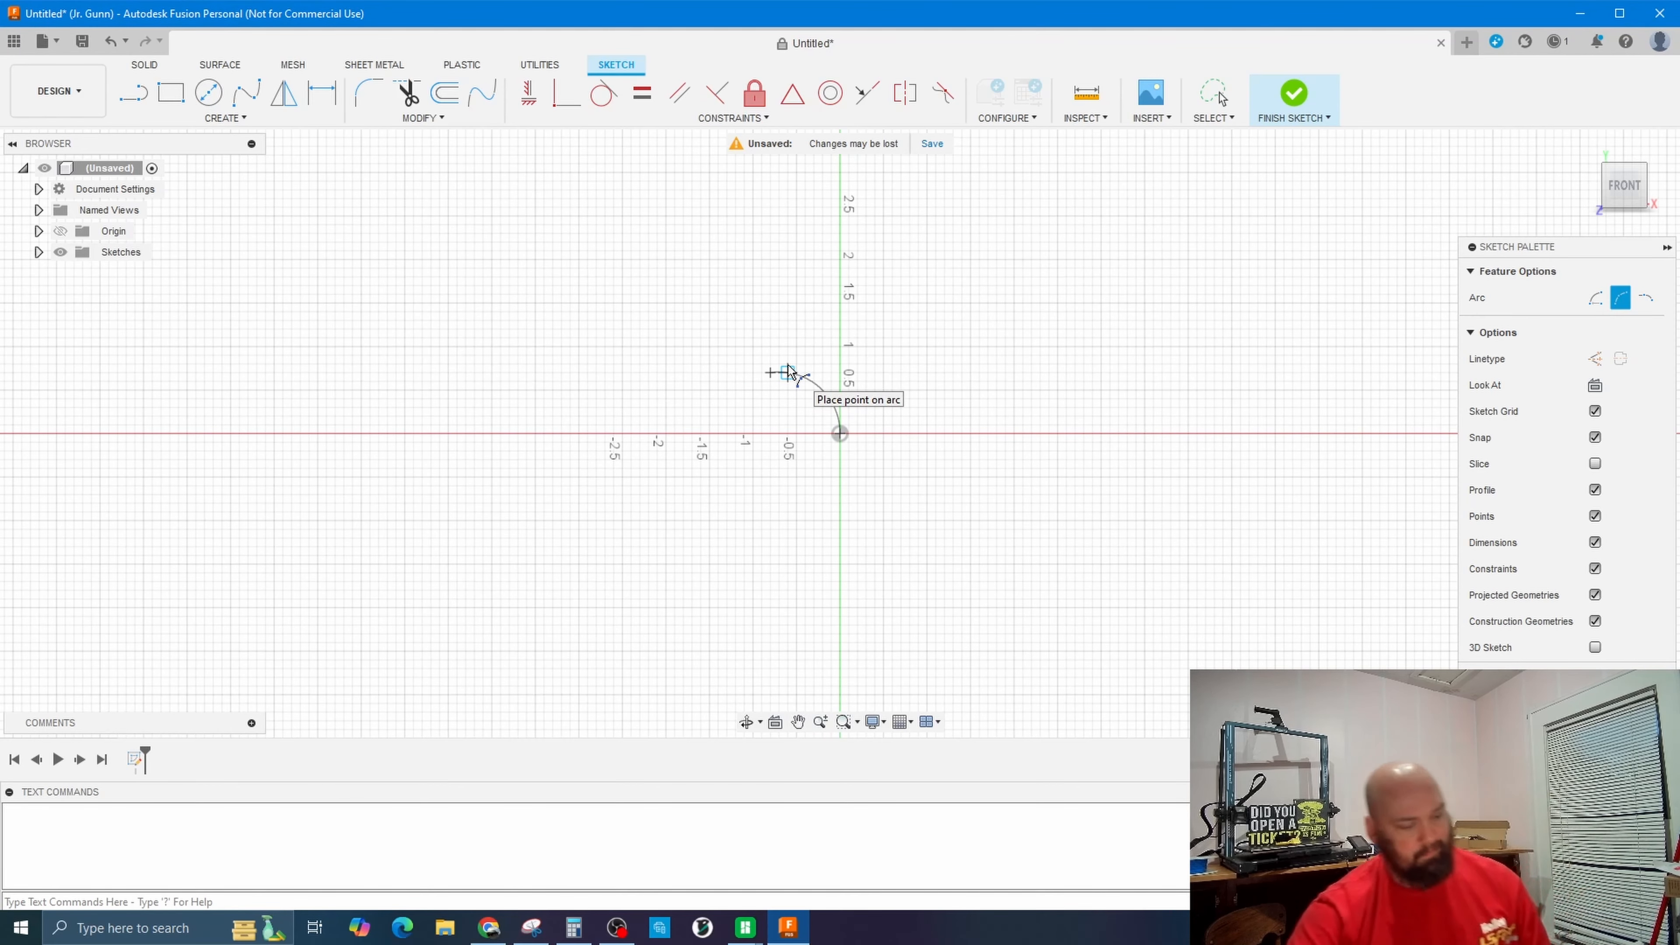
pyautogui.press('Escape')
pyautogui.click(233, 120)
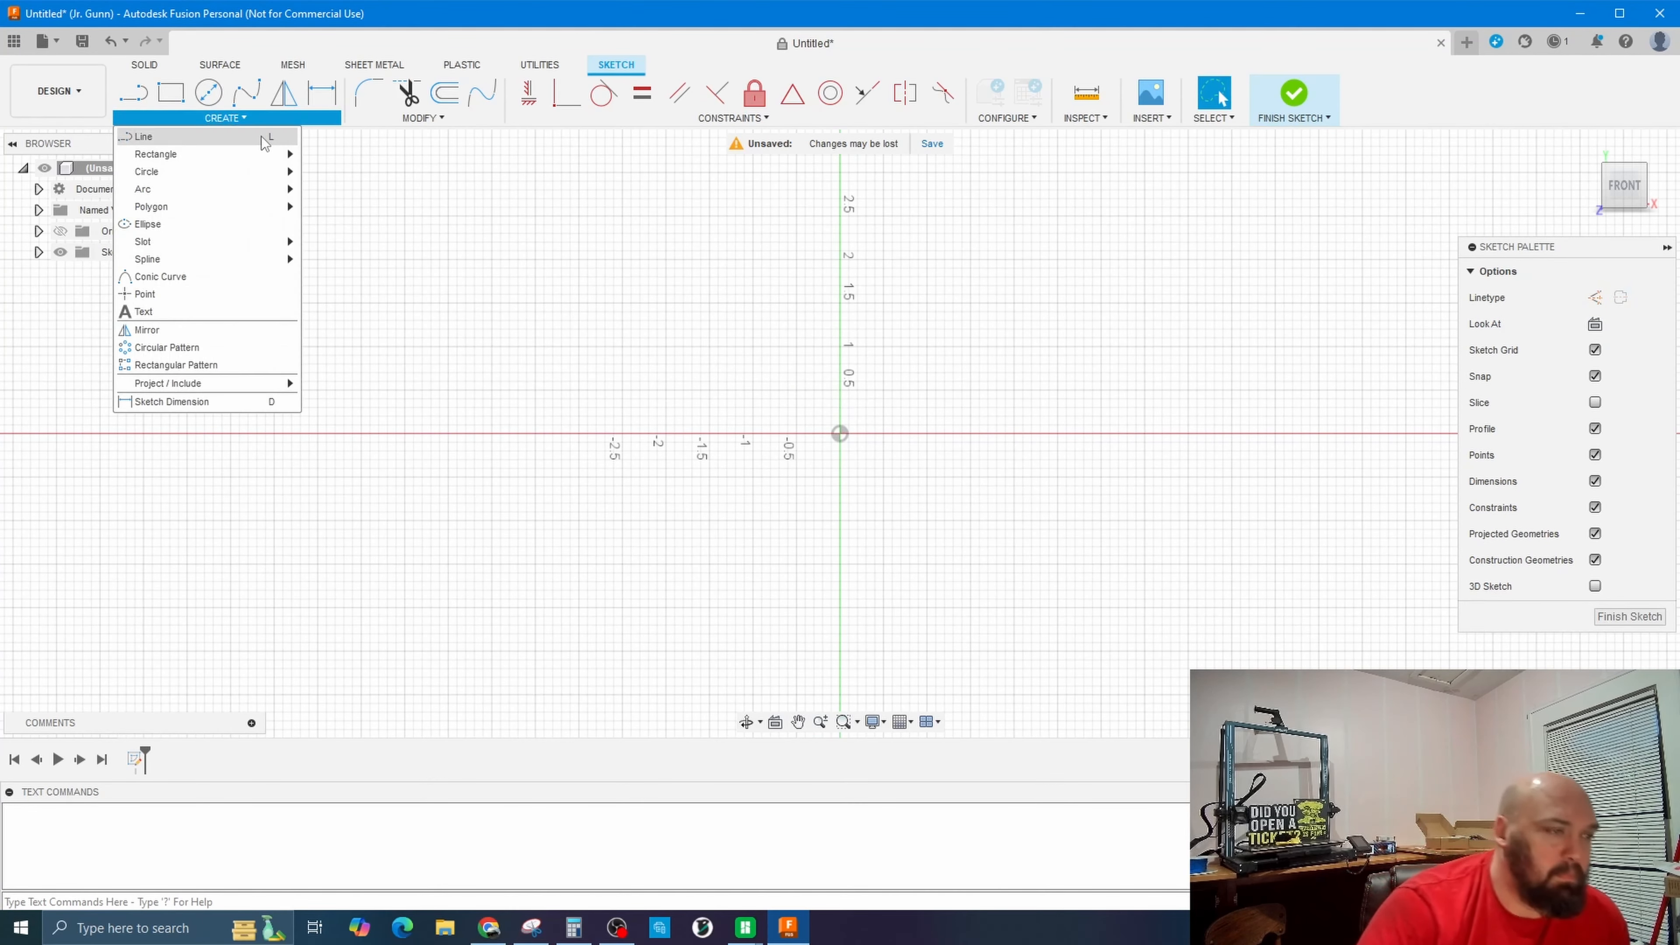
pyautogui.moveTo(205, 192)
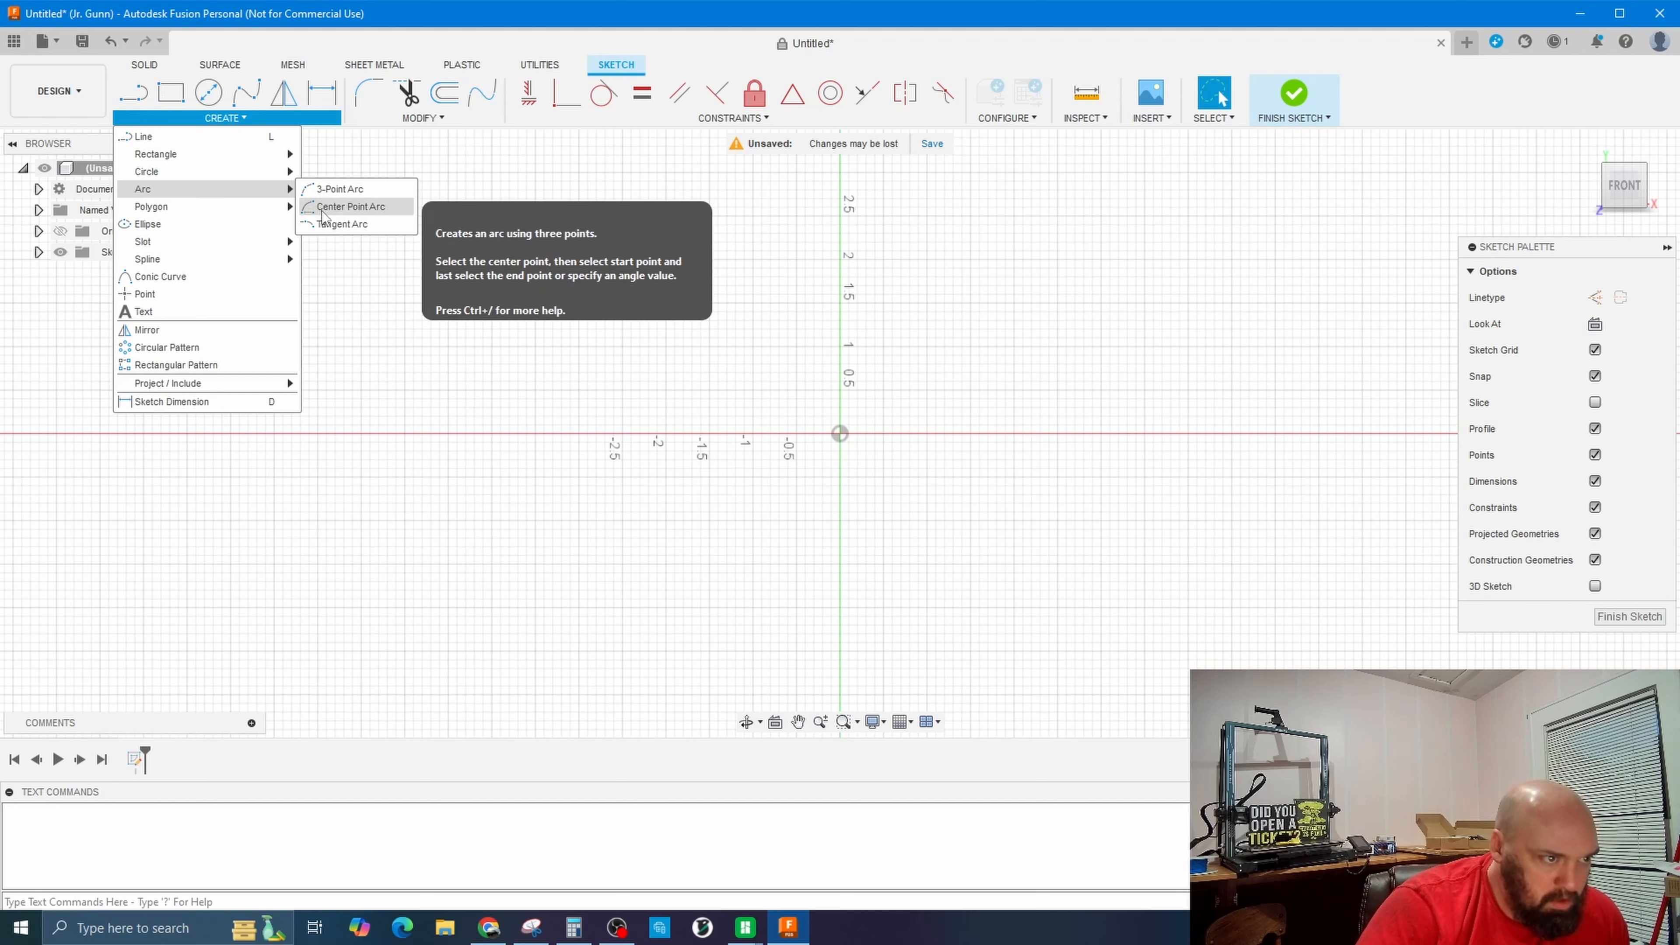
pyautogui.click(351, 206)
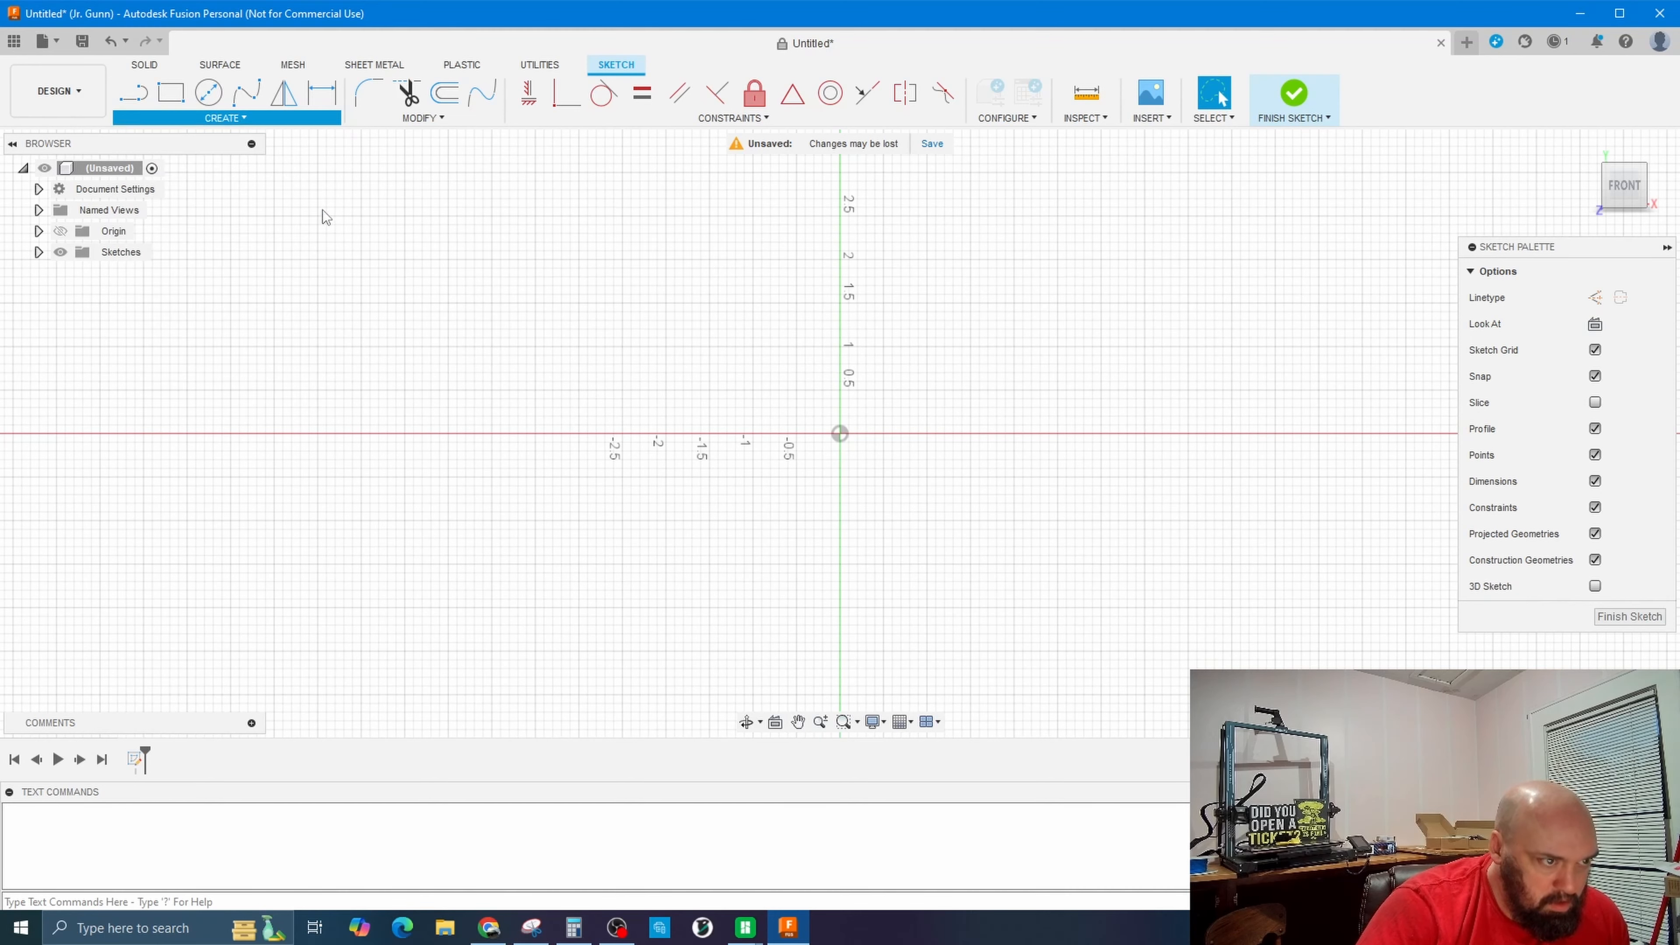
pyautogui.click(840, 433)
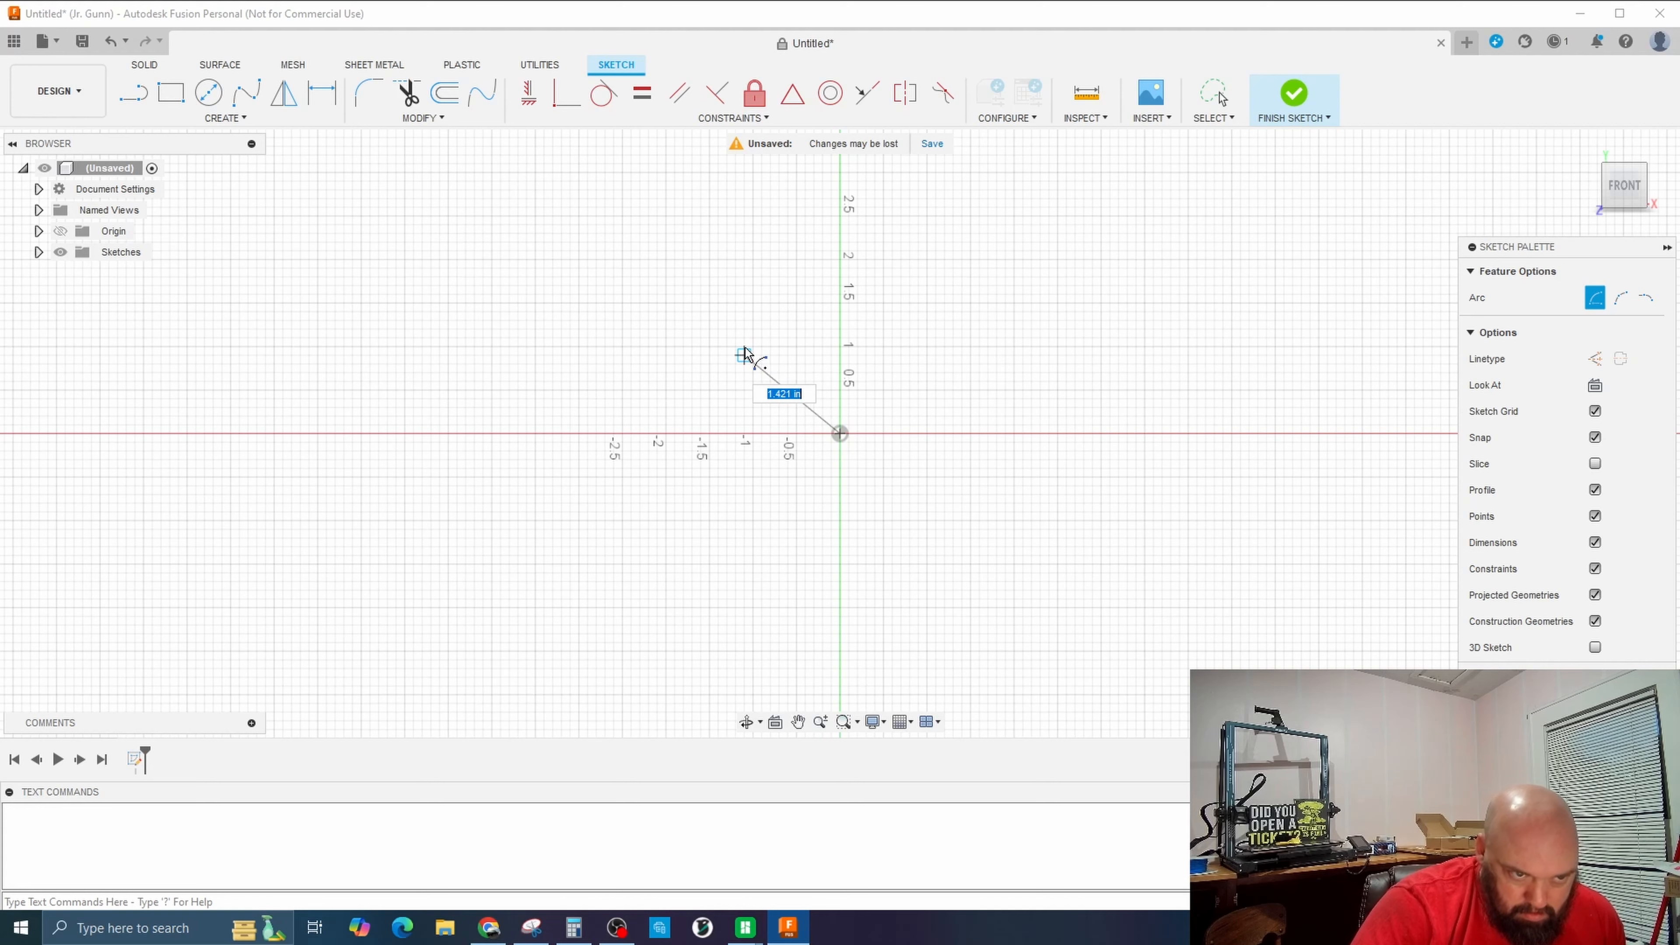
pyautogui.click(709, 346)
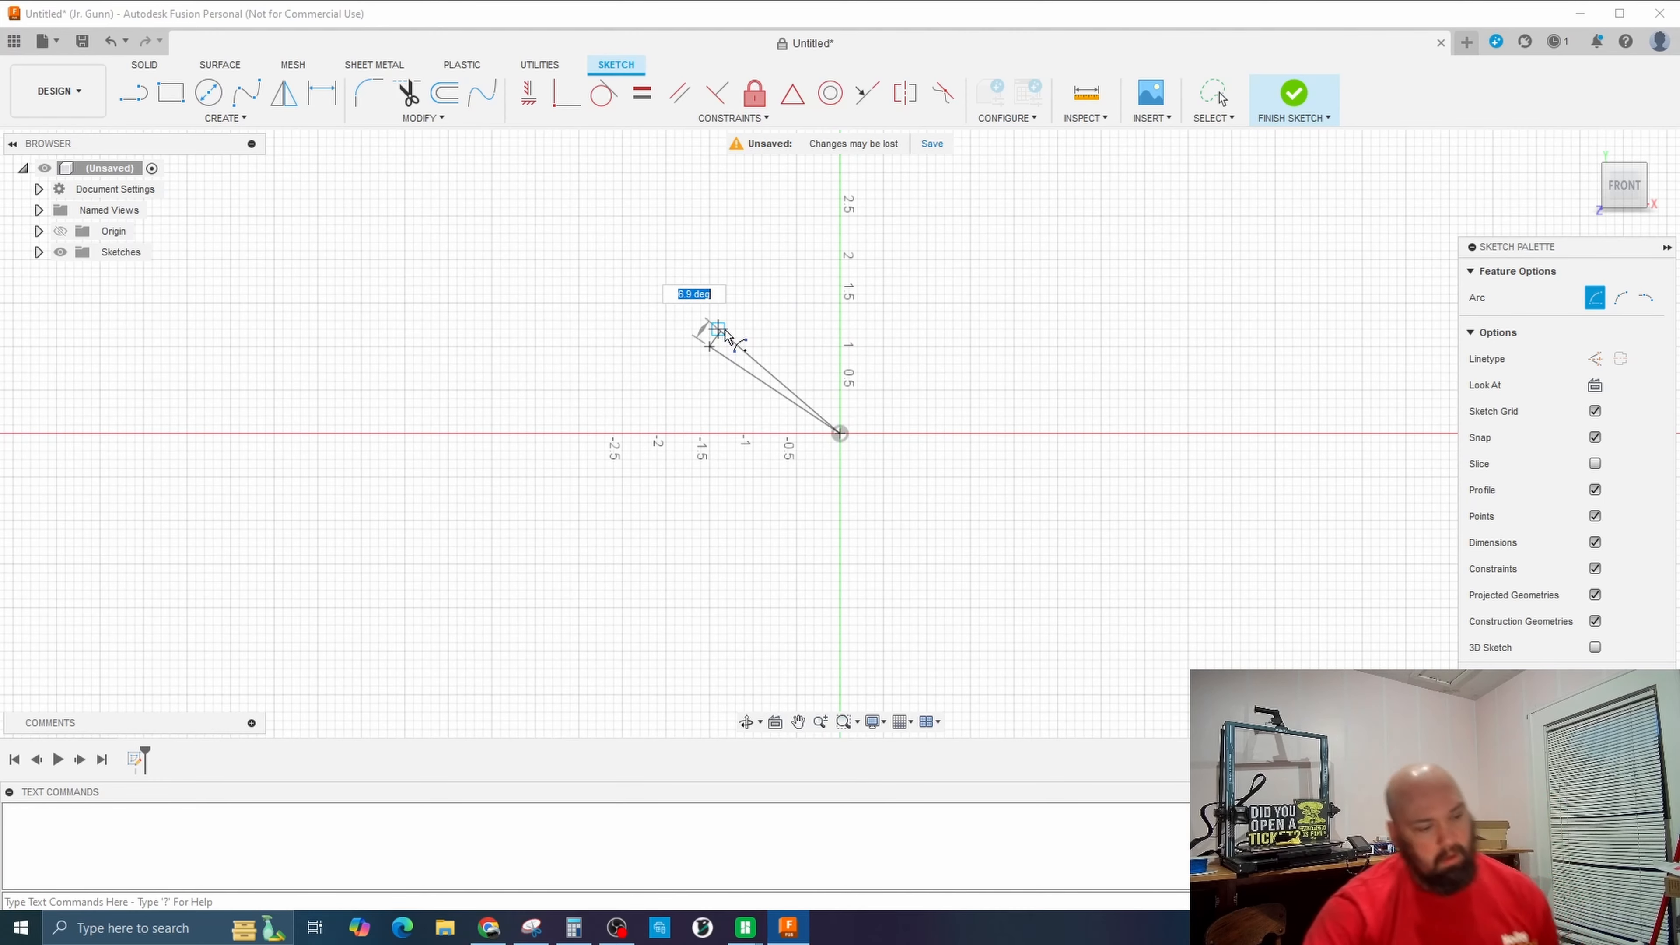
pyautogui.press('Escape')
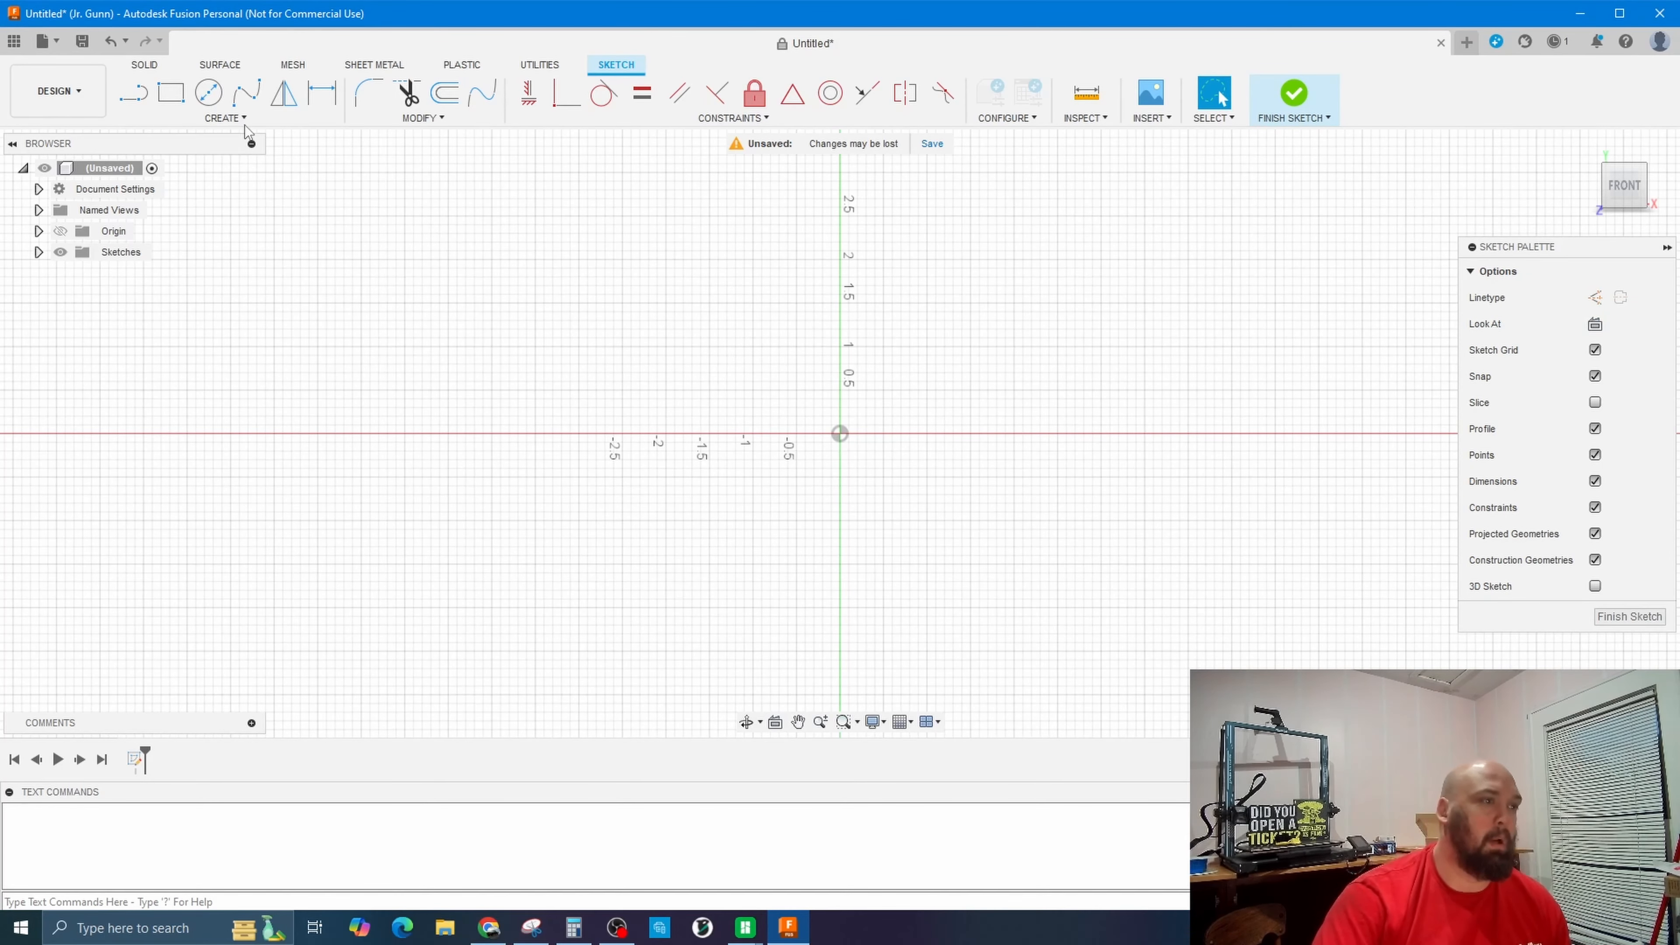
# Sketch a center point arc centered on the origin, above the horizontal axis, with a 1.25 in radius and a 22.5 degree sweep.
pyautogui.click(226, 118)
pyautogui.moveTo(204, 192)
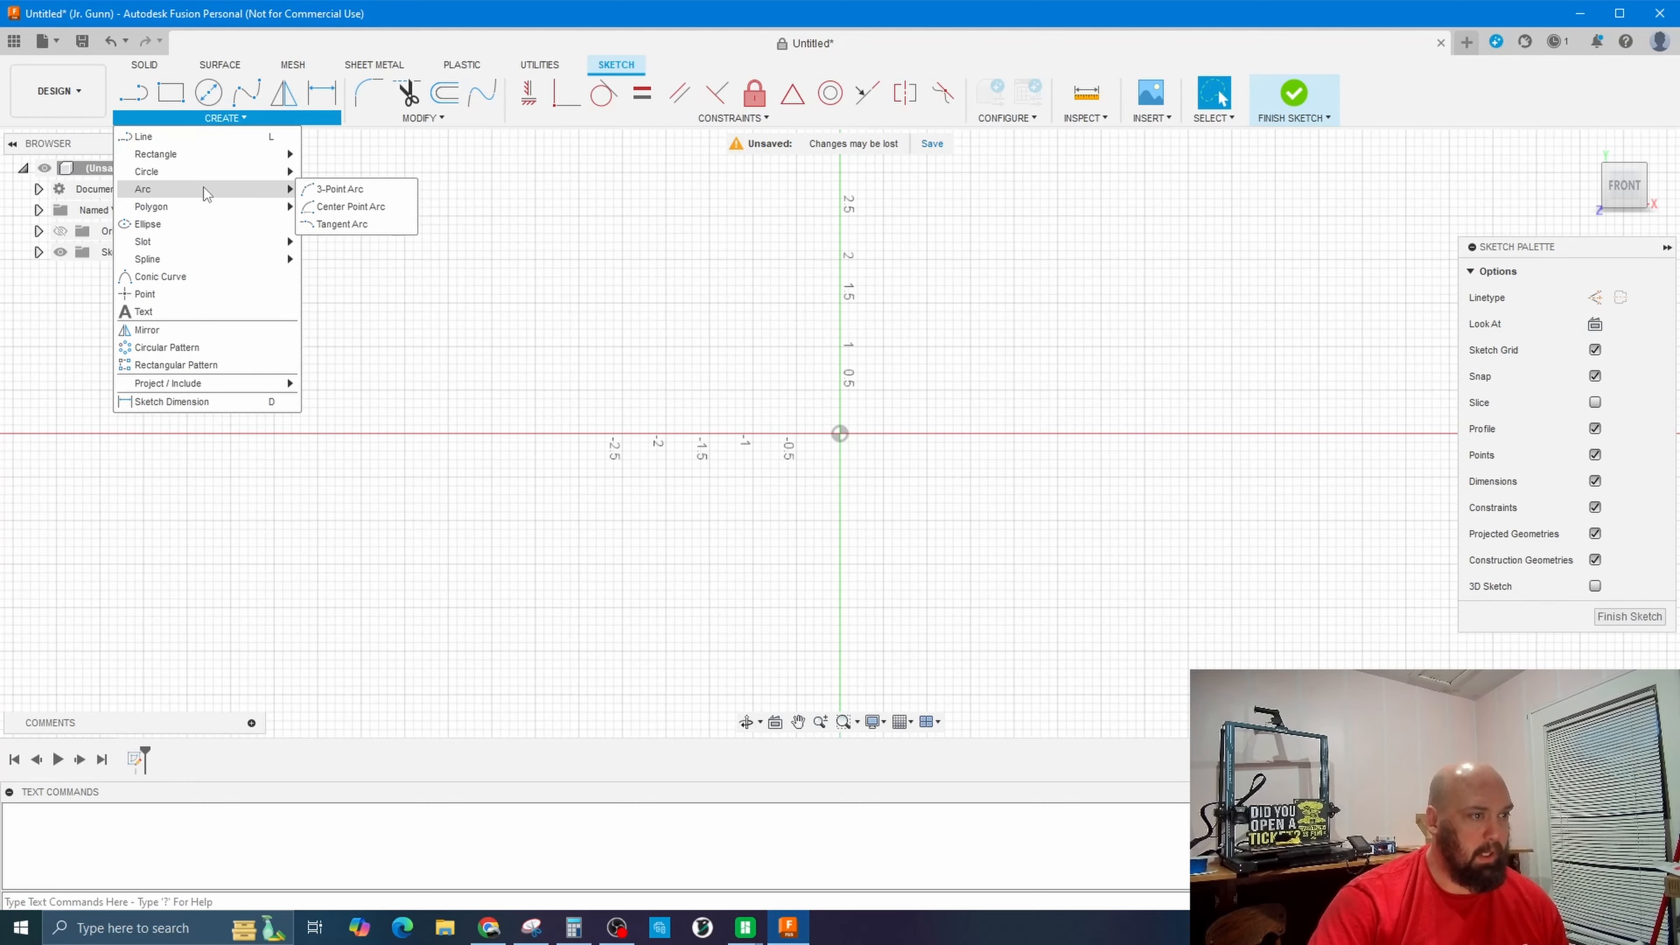
pyautogui.click(347, 210)
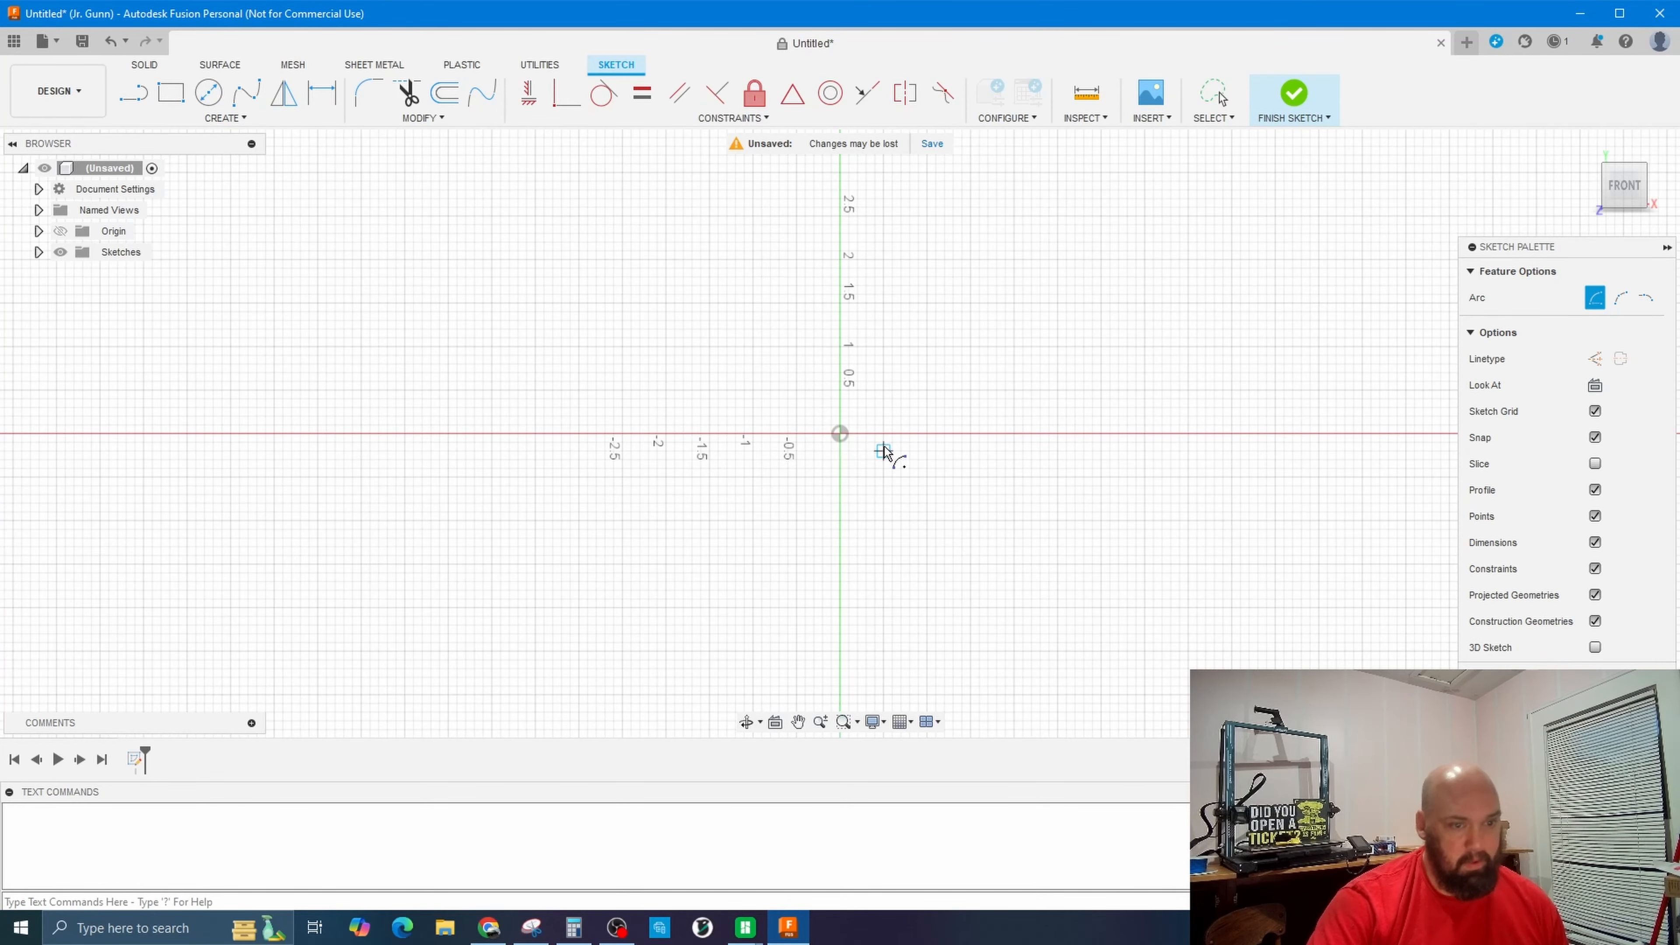
pyautogui.click(840, 434)
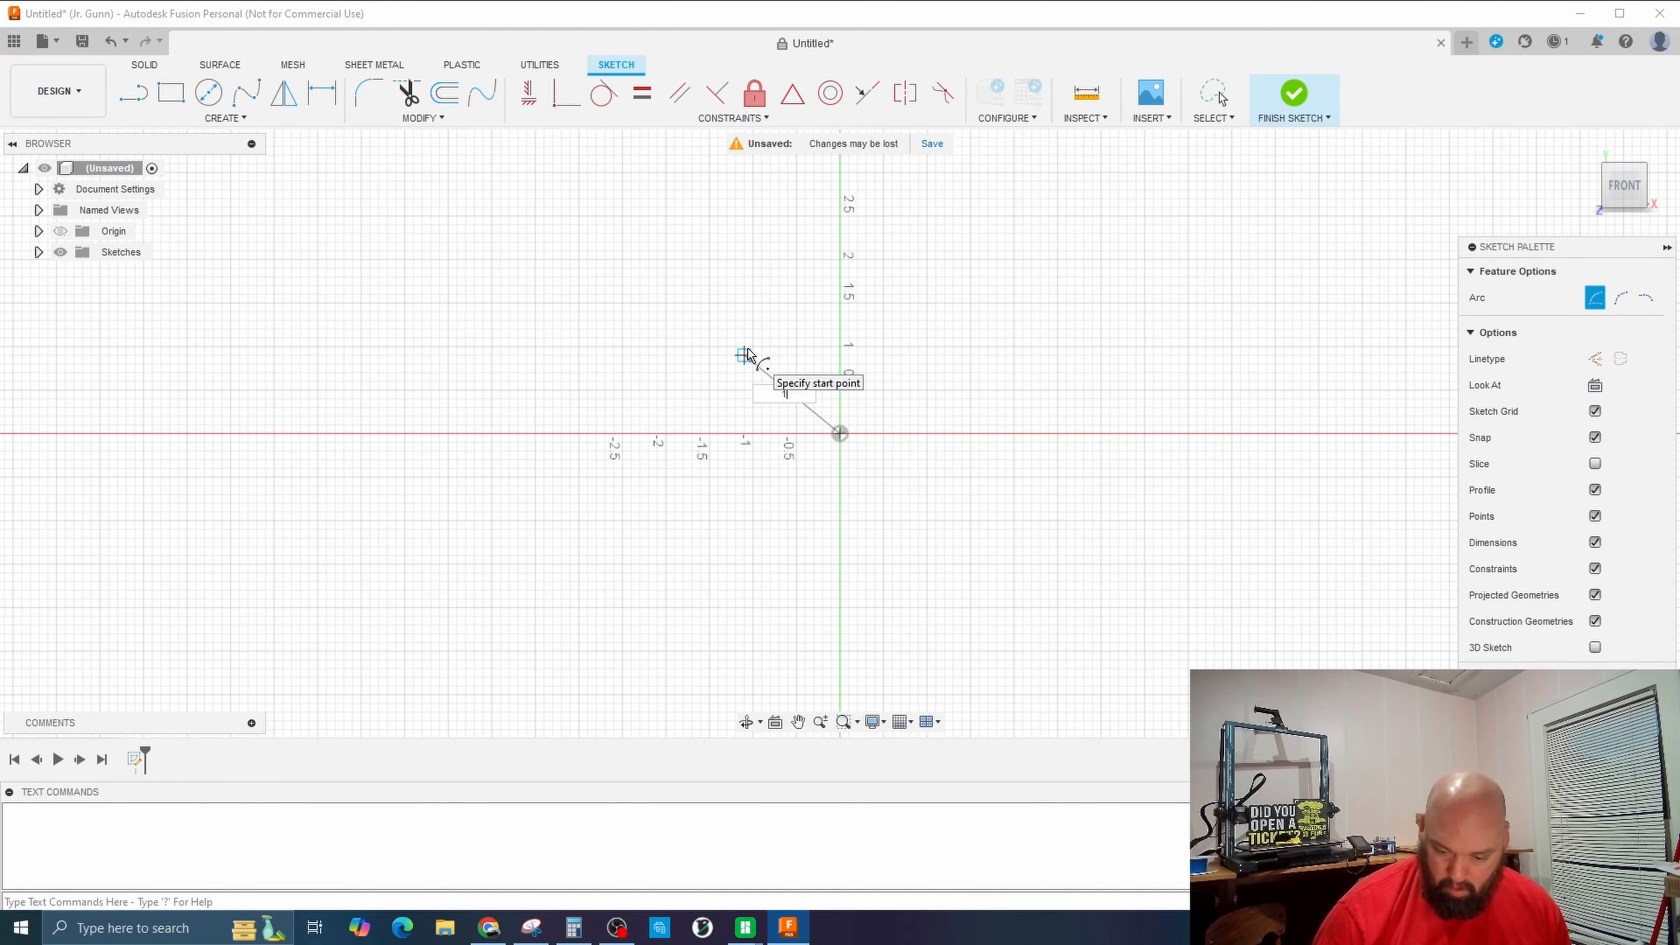
pyautogui.write('.25')
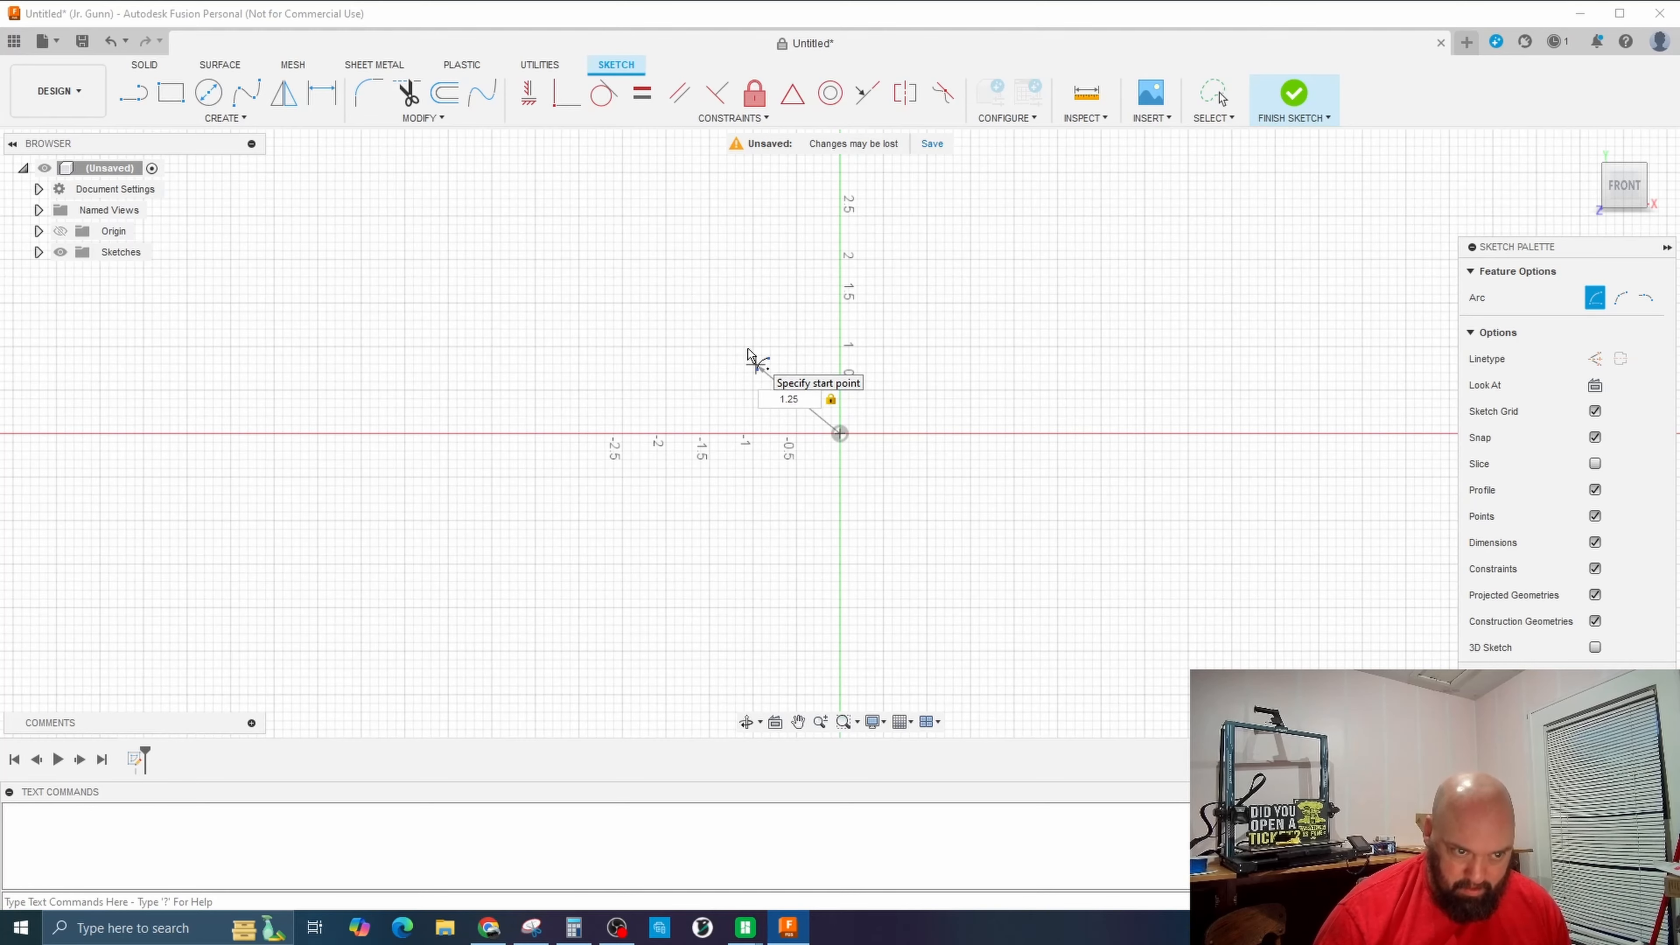
pyautogui.press('Return')
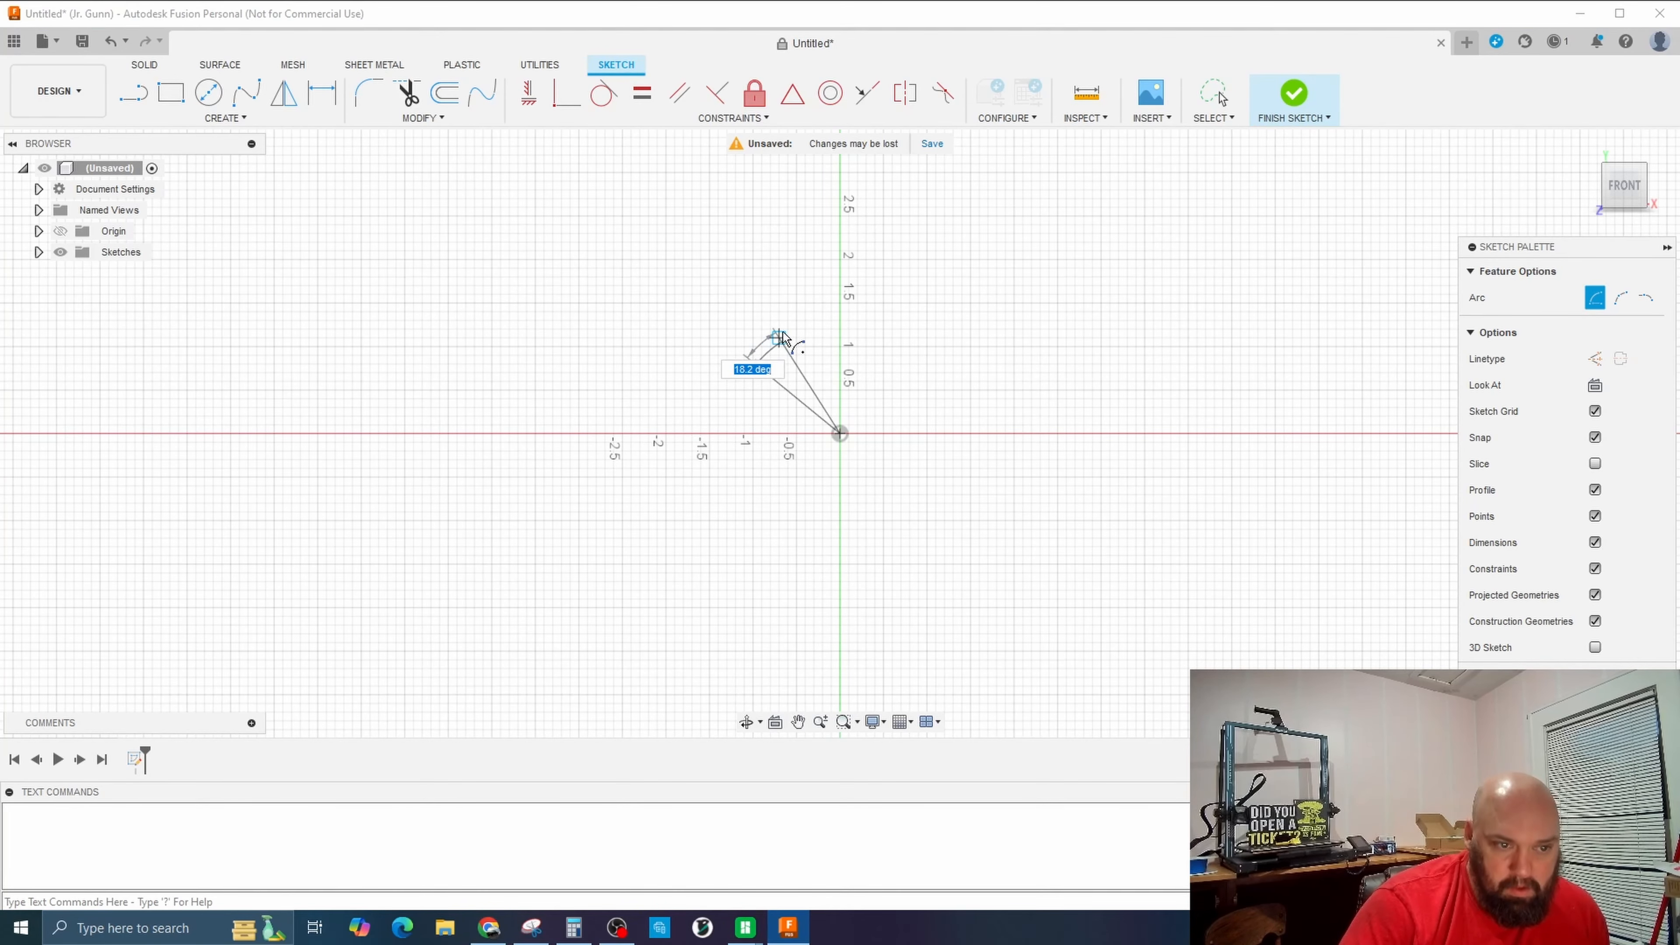
pyautogui.write('22.5')
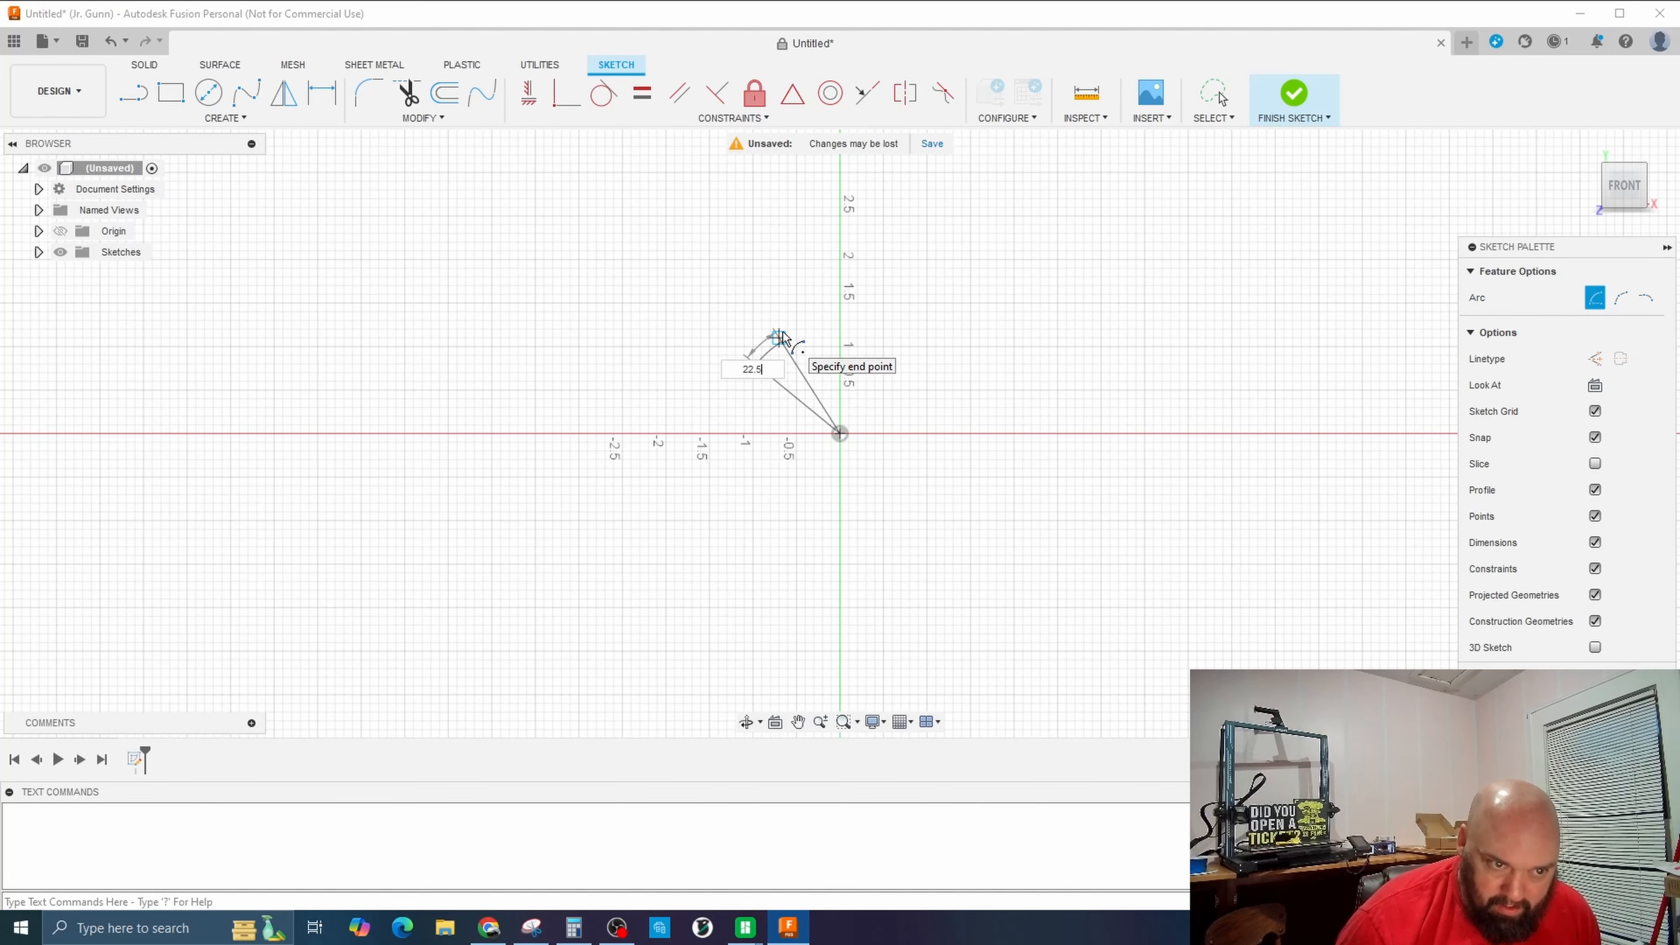
pyautogui.press('Tab')
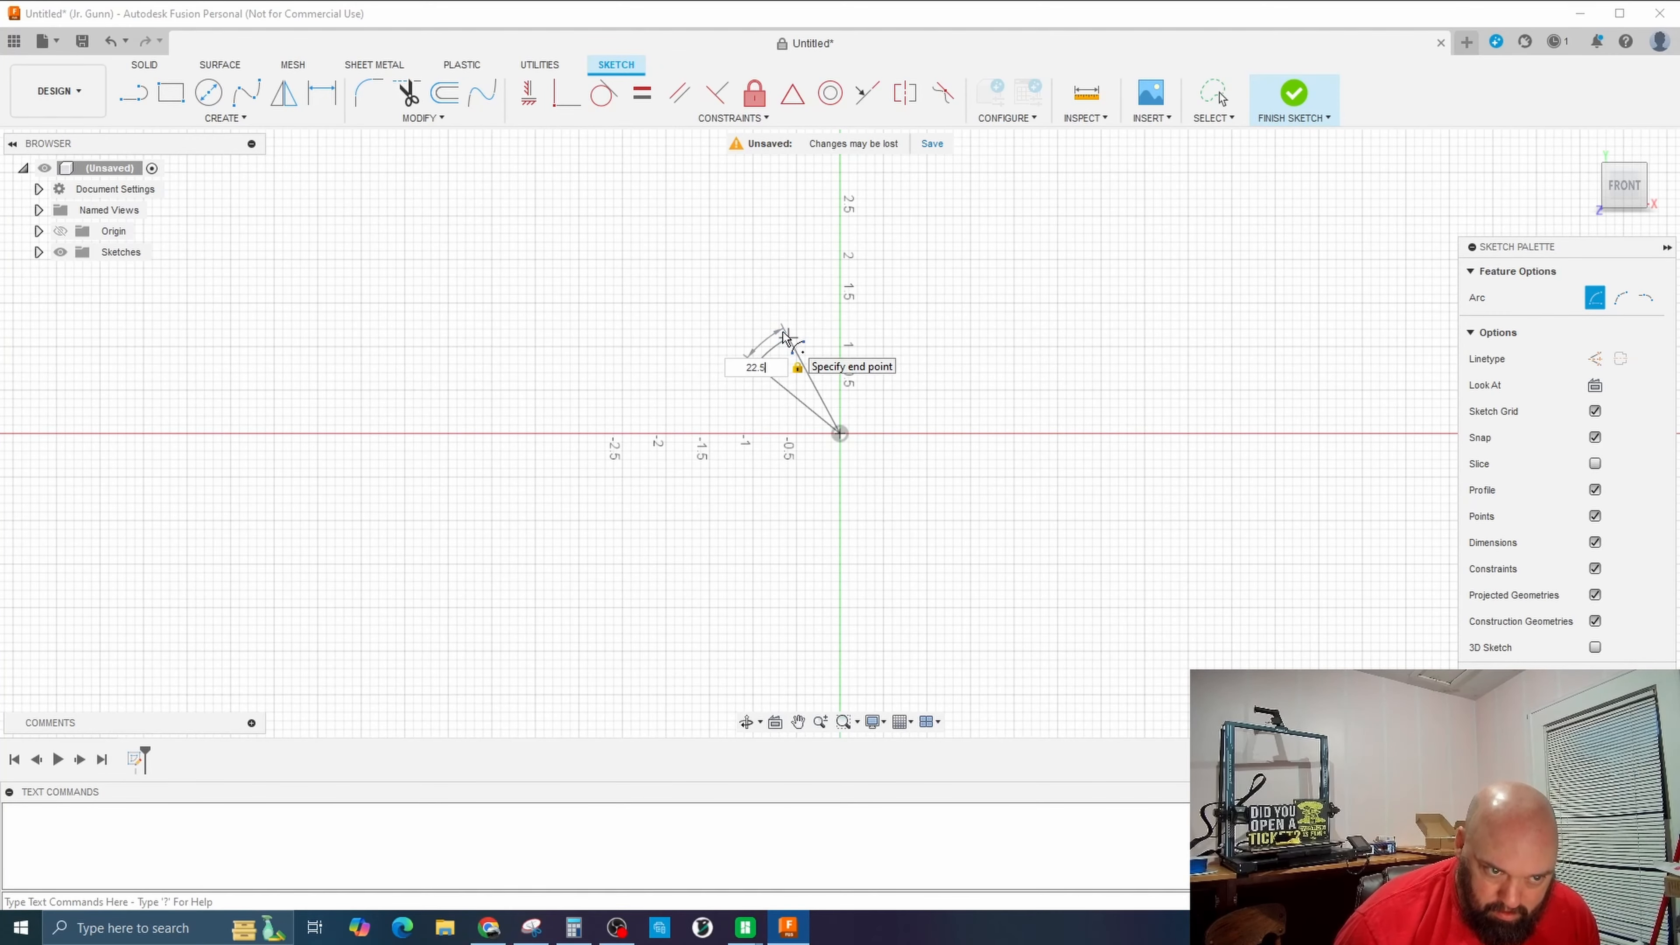
pyautogui.press('Return')
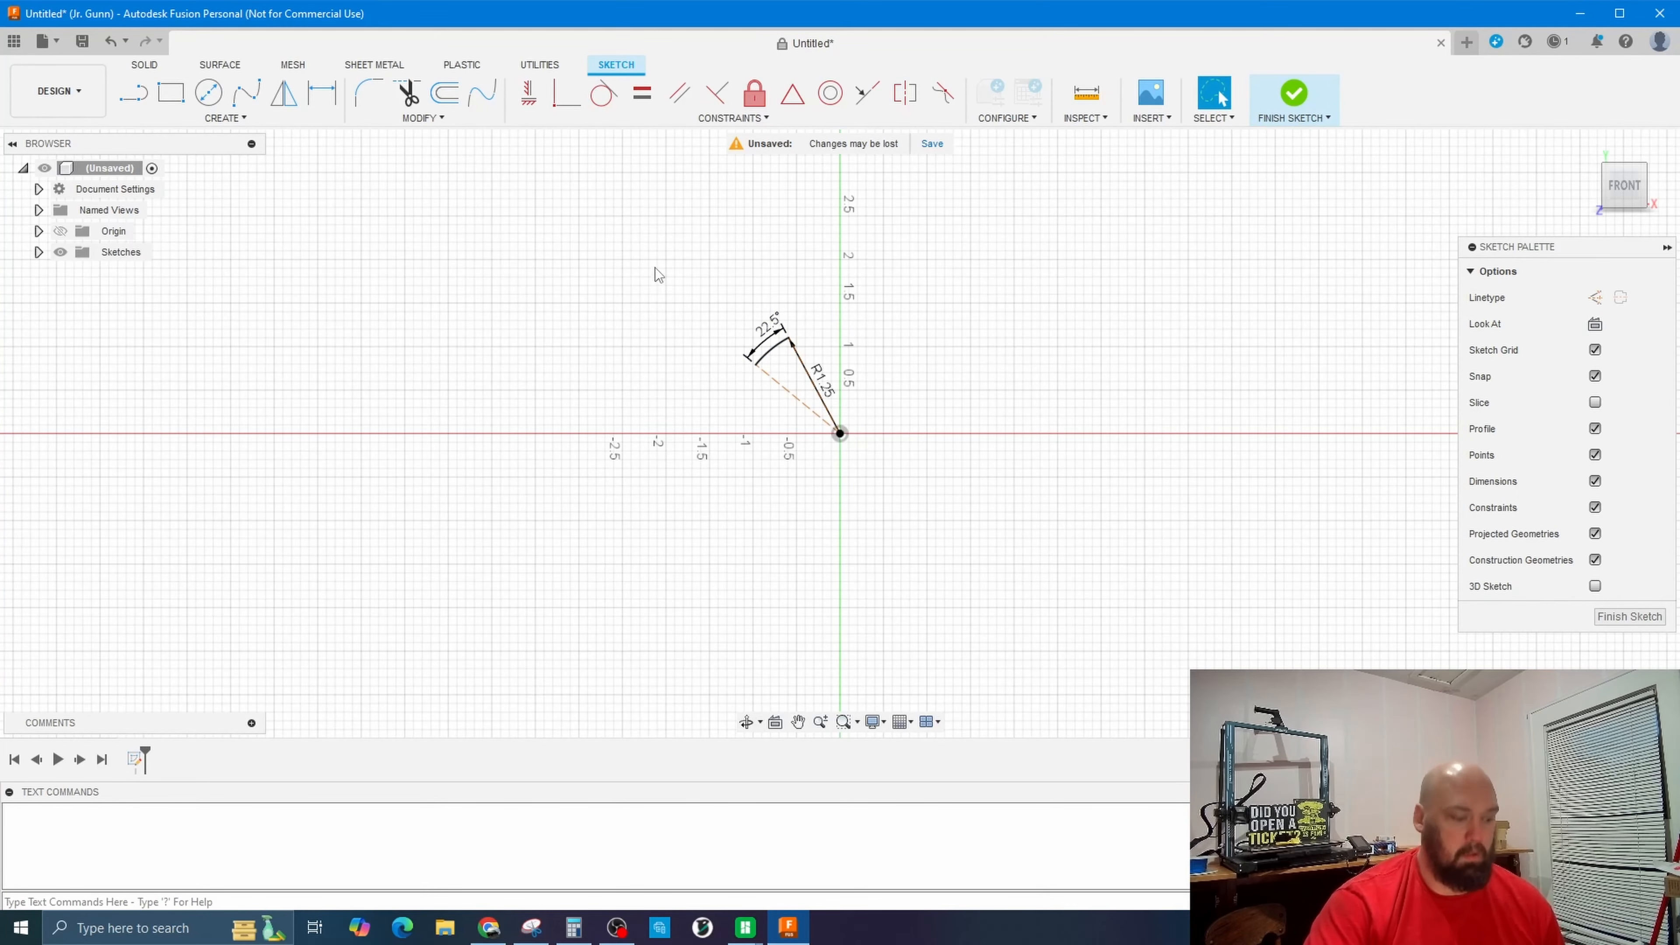
# Undo the 1.25 in radius arc and its sketch, and start a new sketch on the front plane.
pyautogui.hotkey('ctrl', 'z')
pyautogui.hotkey('ctrl', 'z')
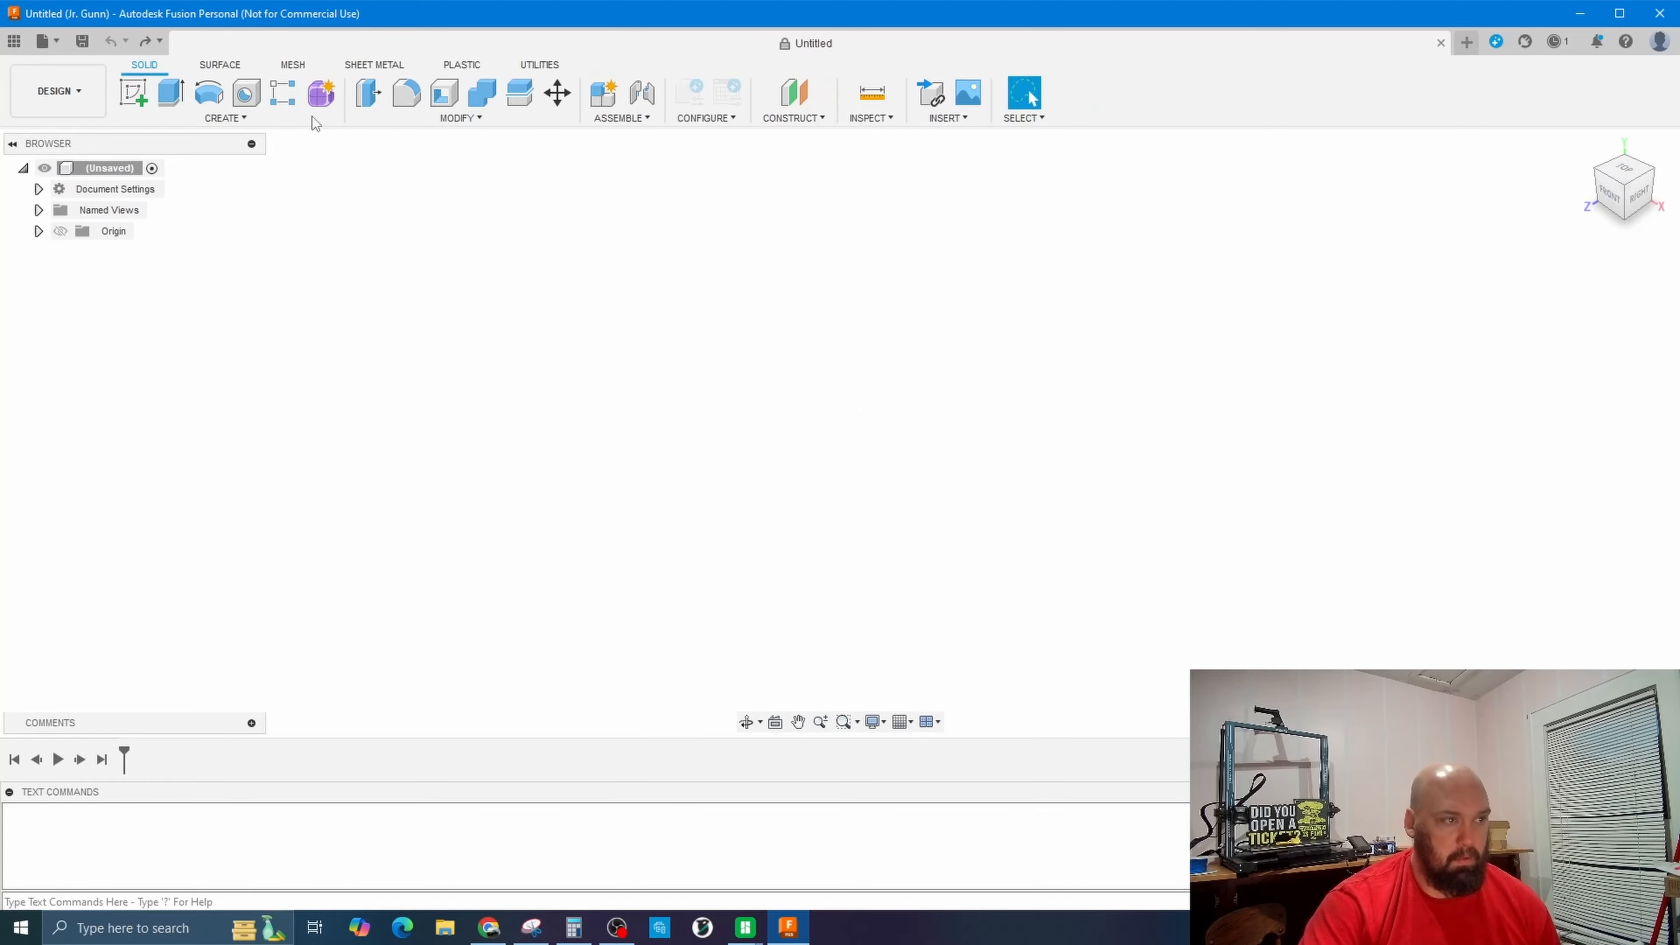
pyautogui.click(144, 96)
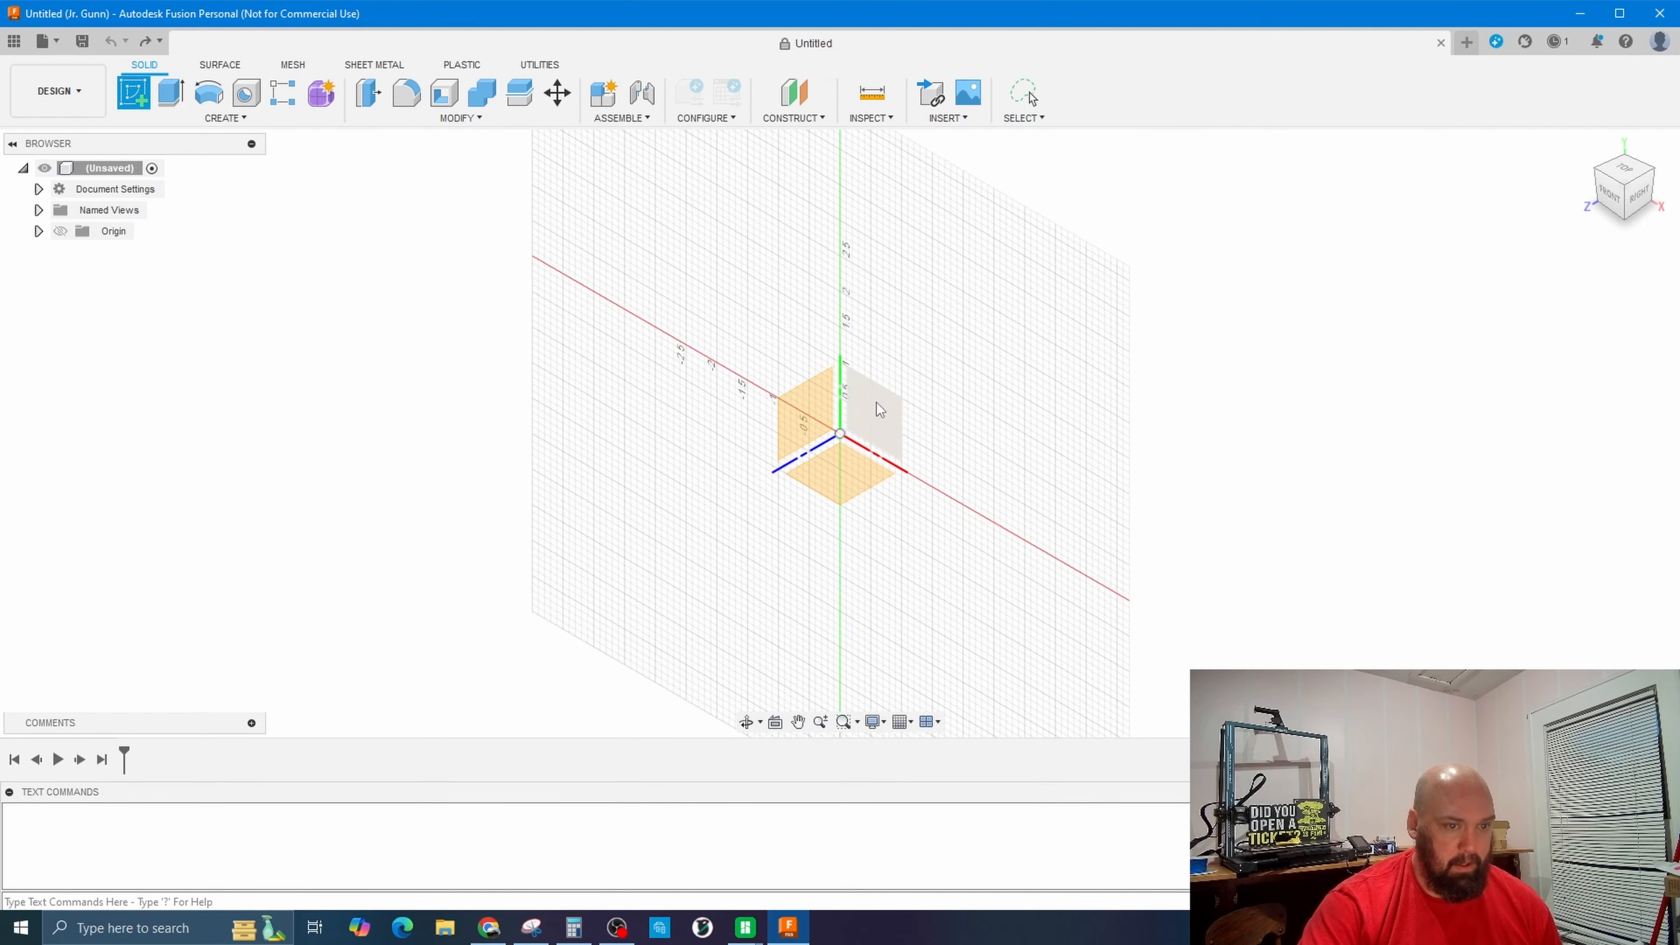
pyautogui.click(880, 409)
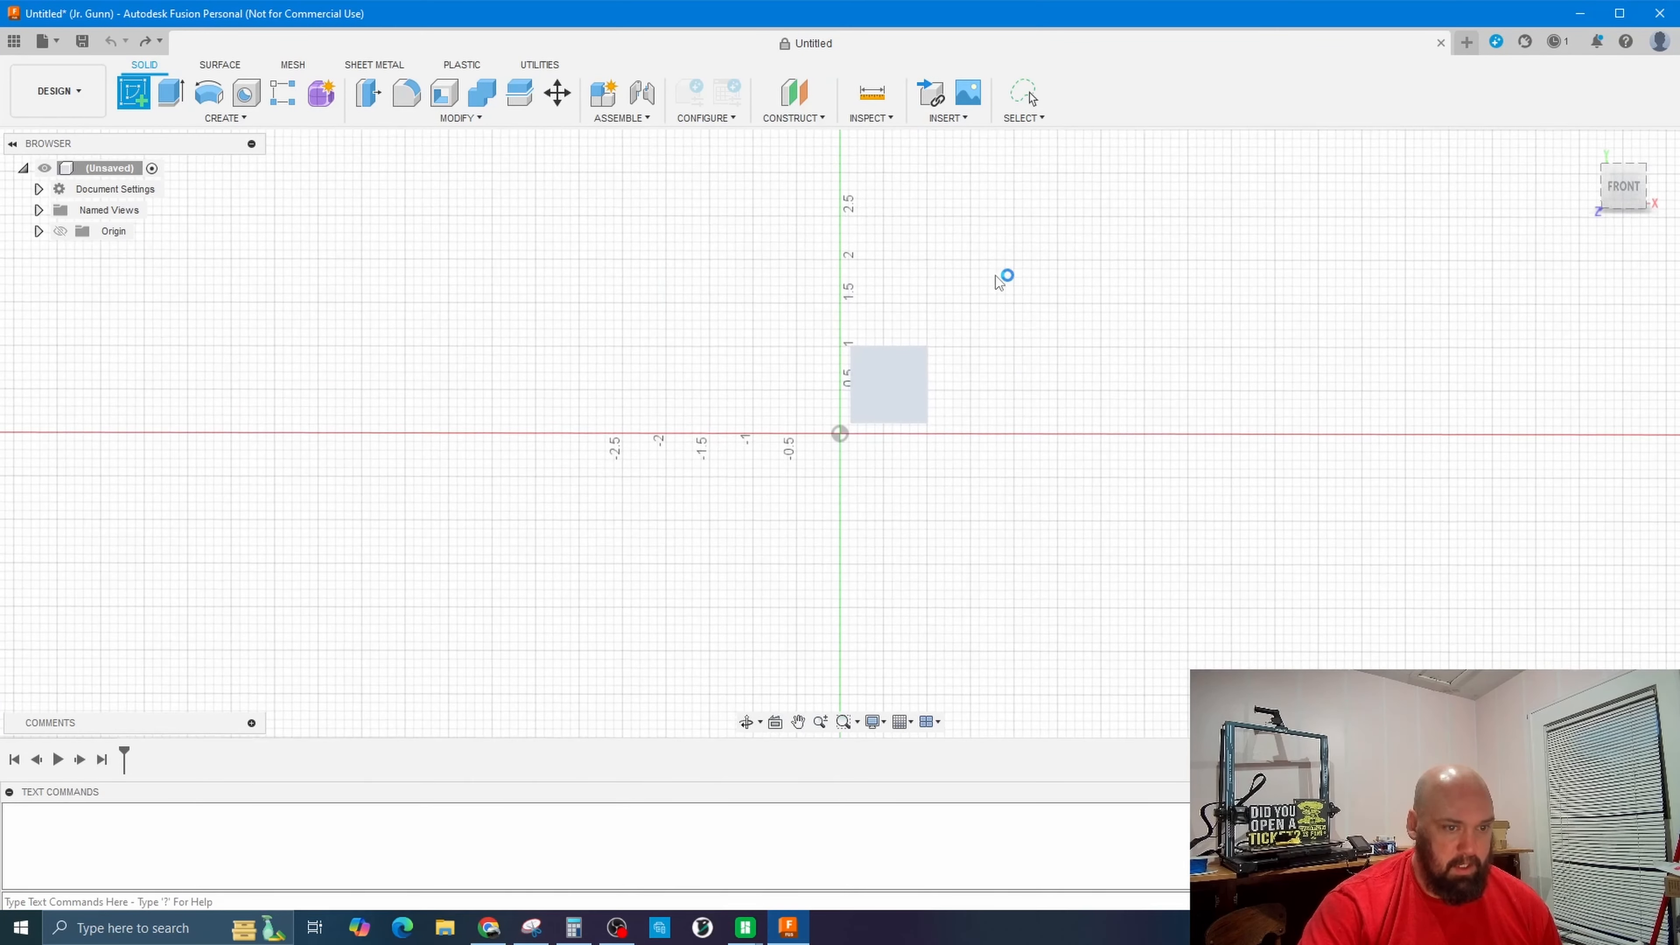
pyautogui.click(223, 119)
pyautogui.moveTo(248, 194)
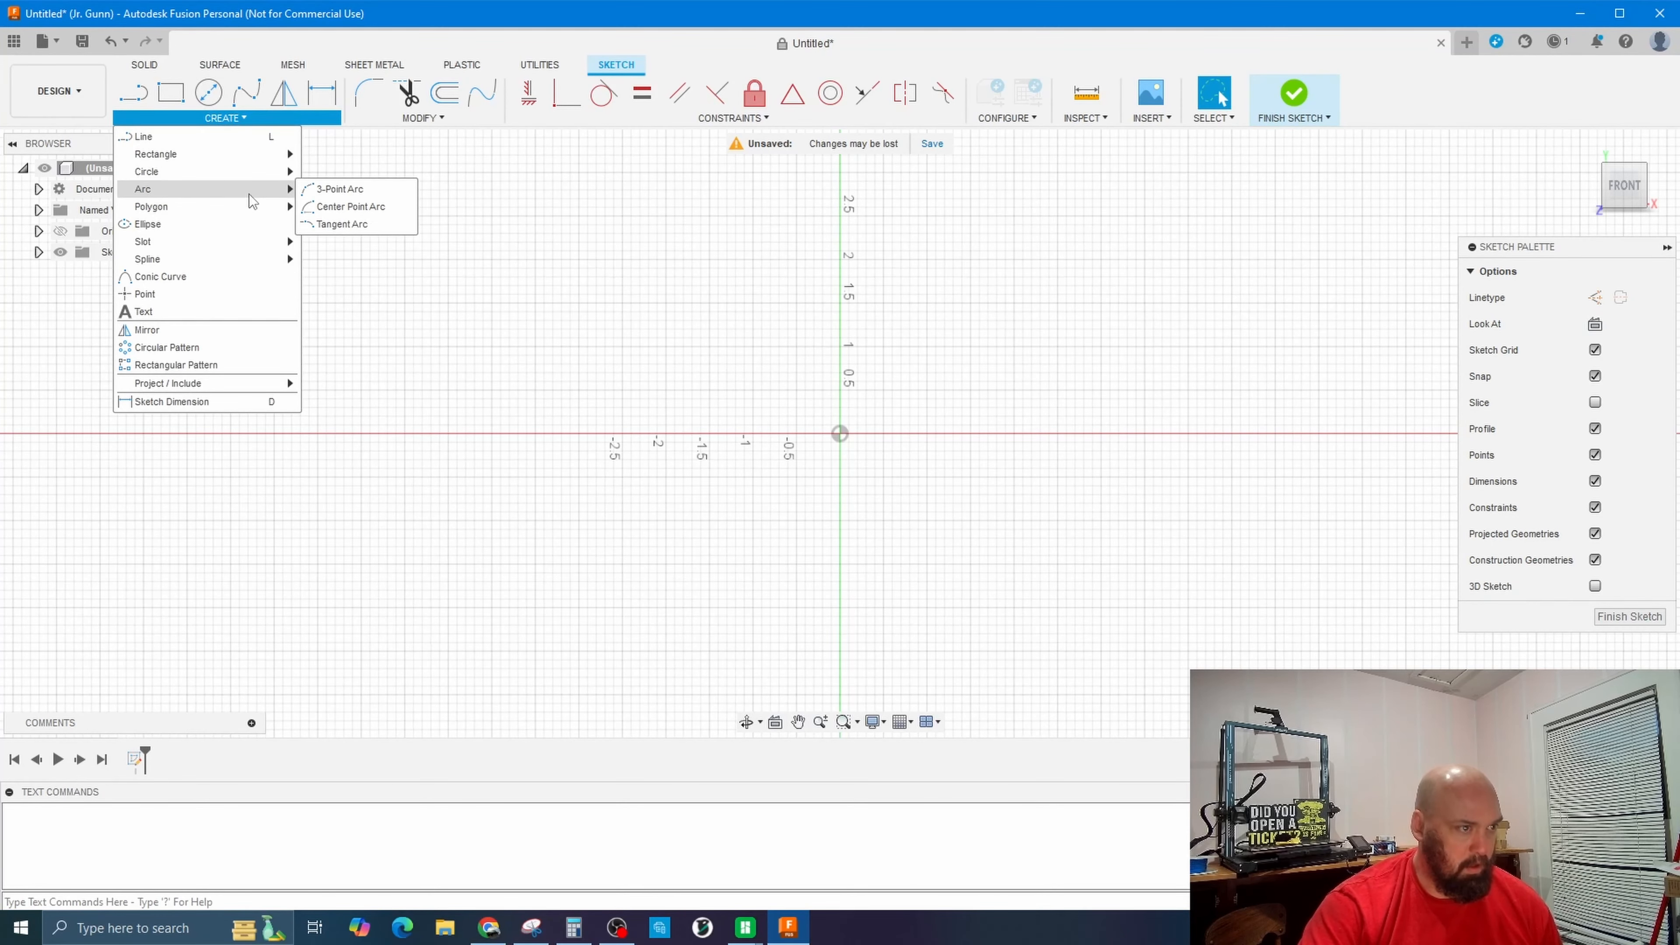
pyautogui.click(350, 207)
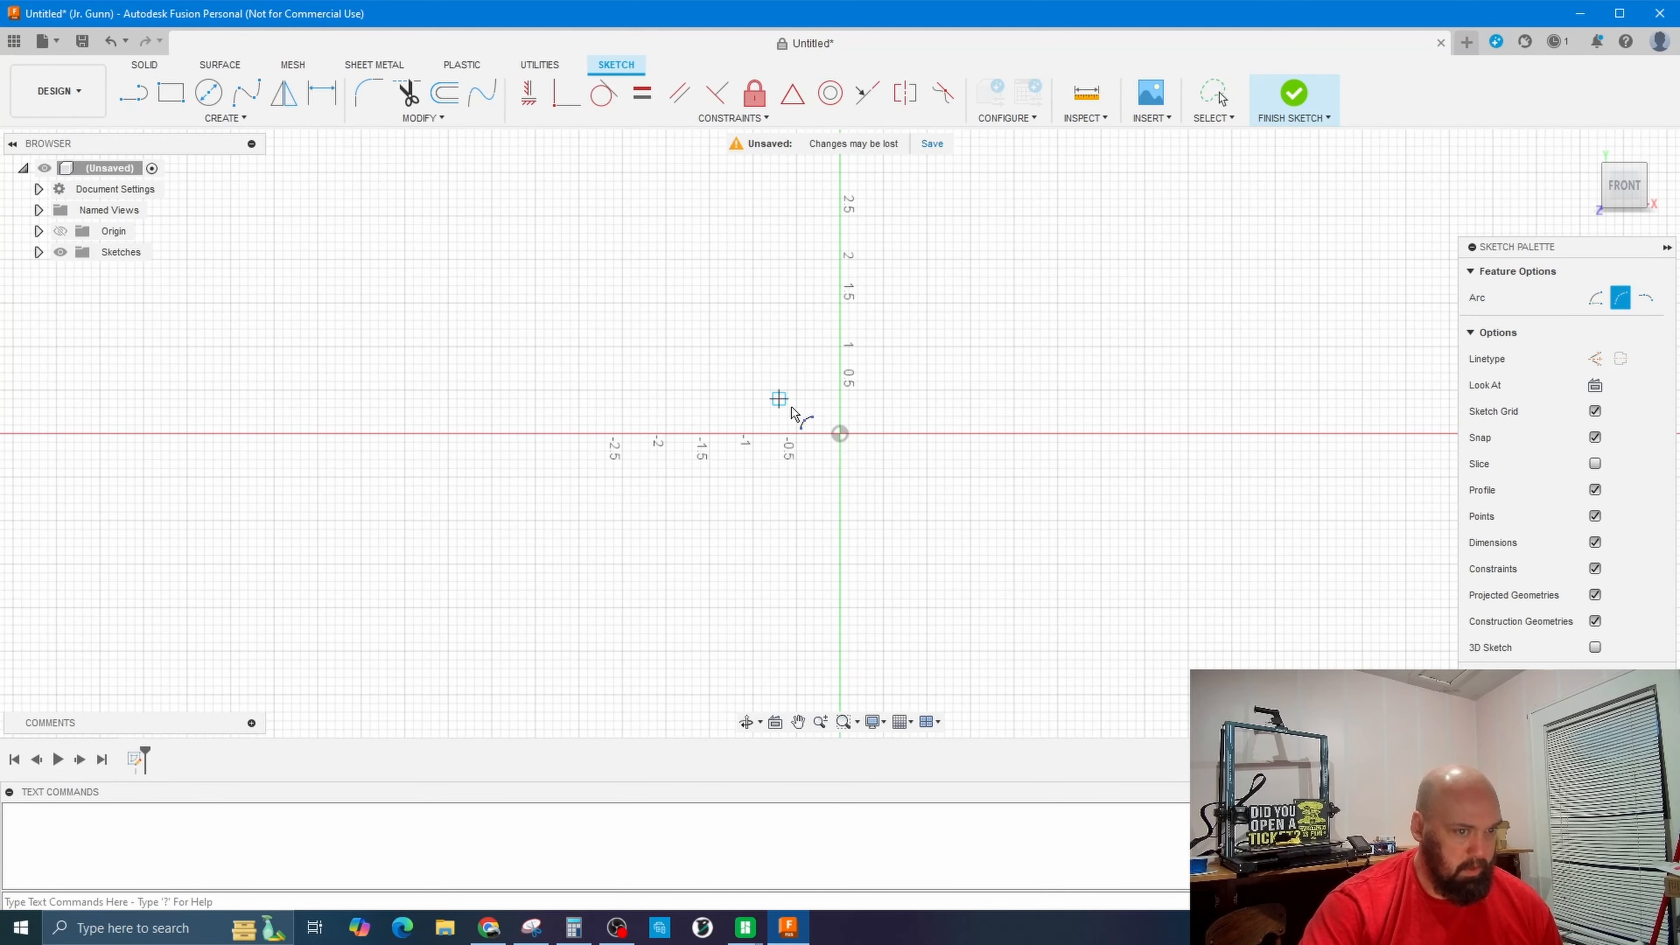
pyautogui.click(839, 434)
pyautogui.write('2')
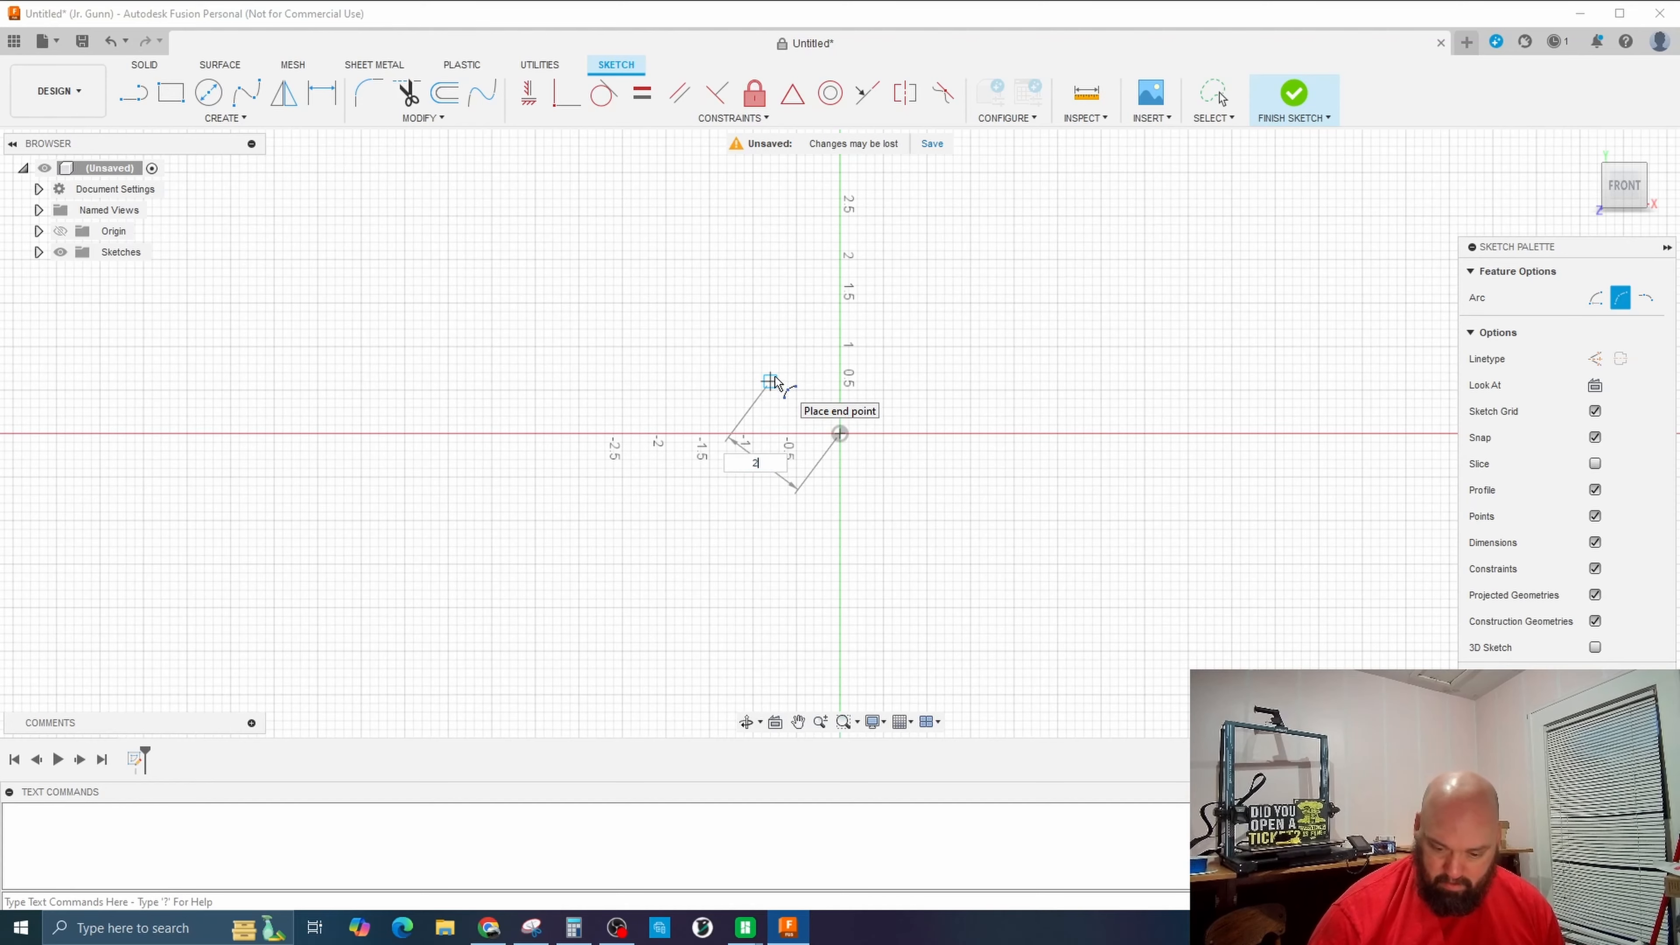
pyautogui.write('.50')
pyautogui.press('Return')
pyautogui.press('Escape')
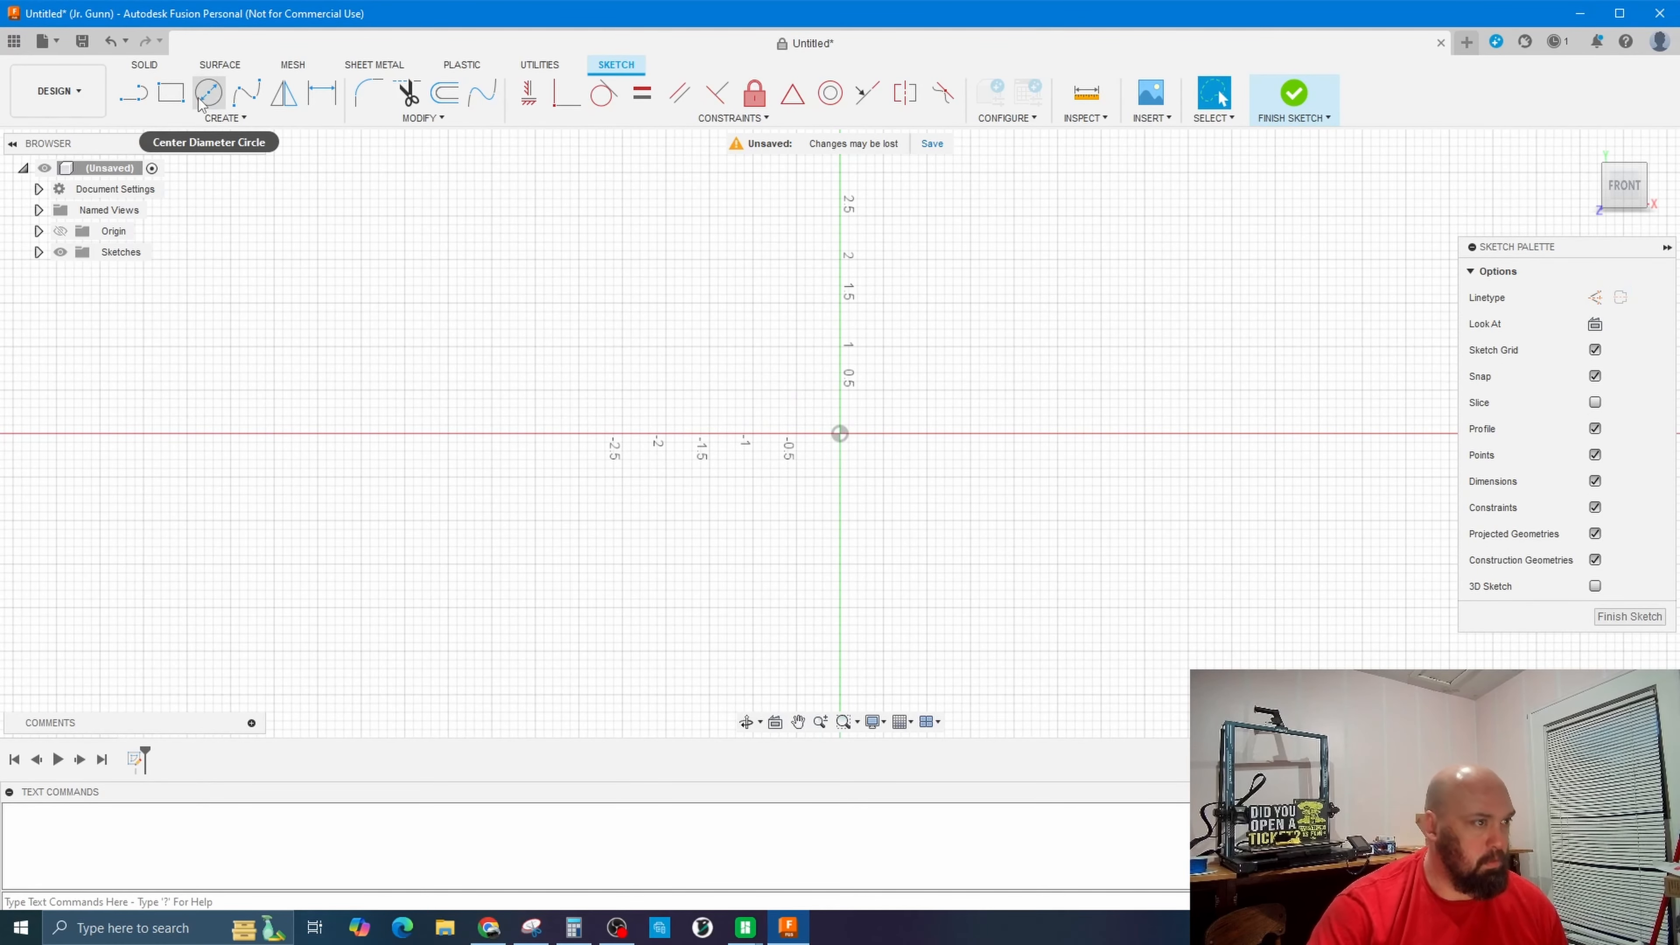
# Sketch a center point arc around the origin, starting on the negative horizontal axis, with a 2.5 in radius and a 22.5 degree upward sweep.
pyautogui.click(221, 118)
pyautogui.moveTo(250, 198)
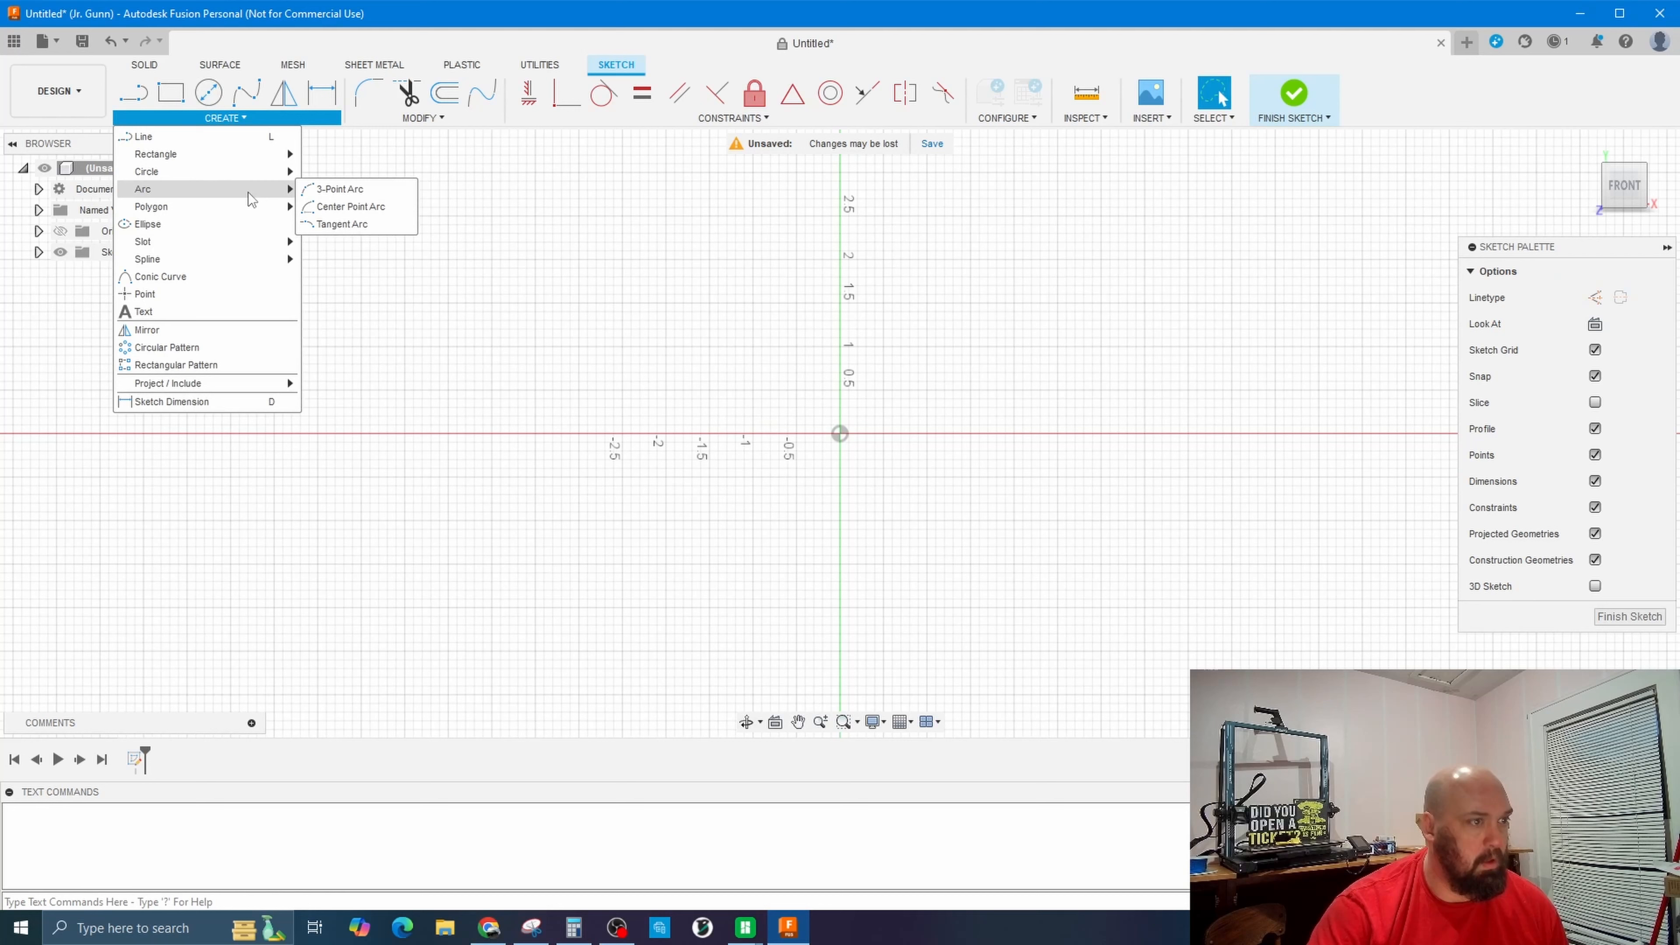
pyautogui.click(348, 208)
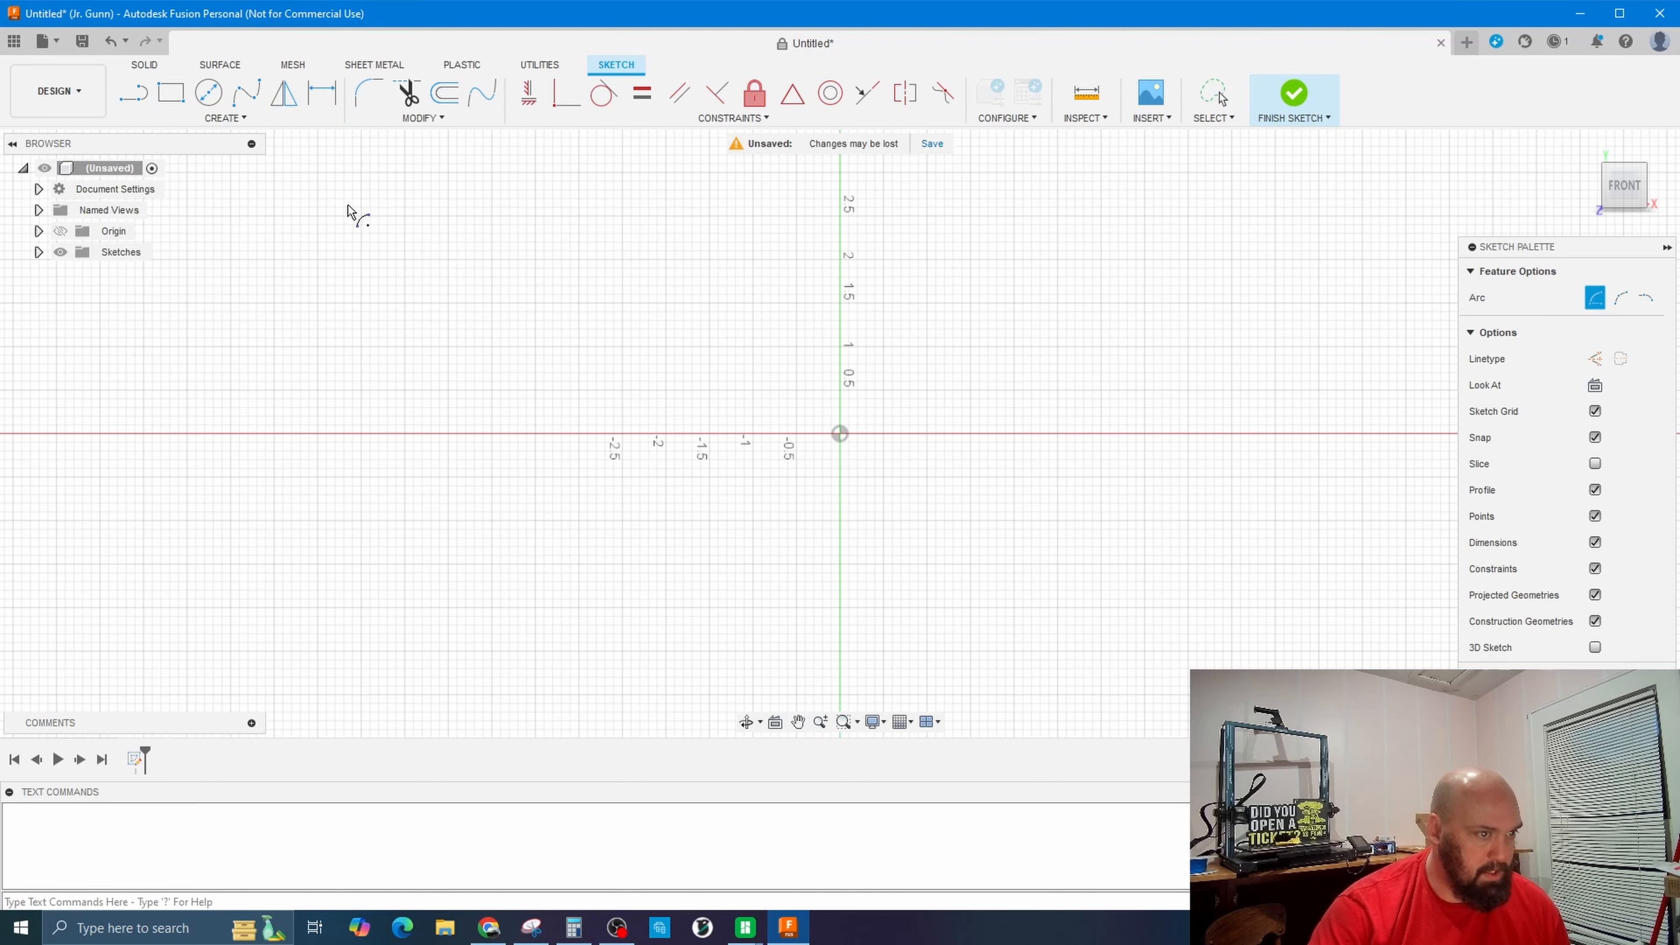
pyautogui.click(841, 437)
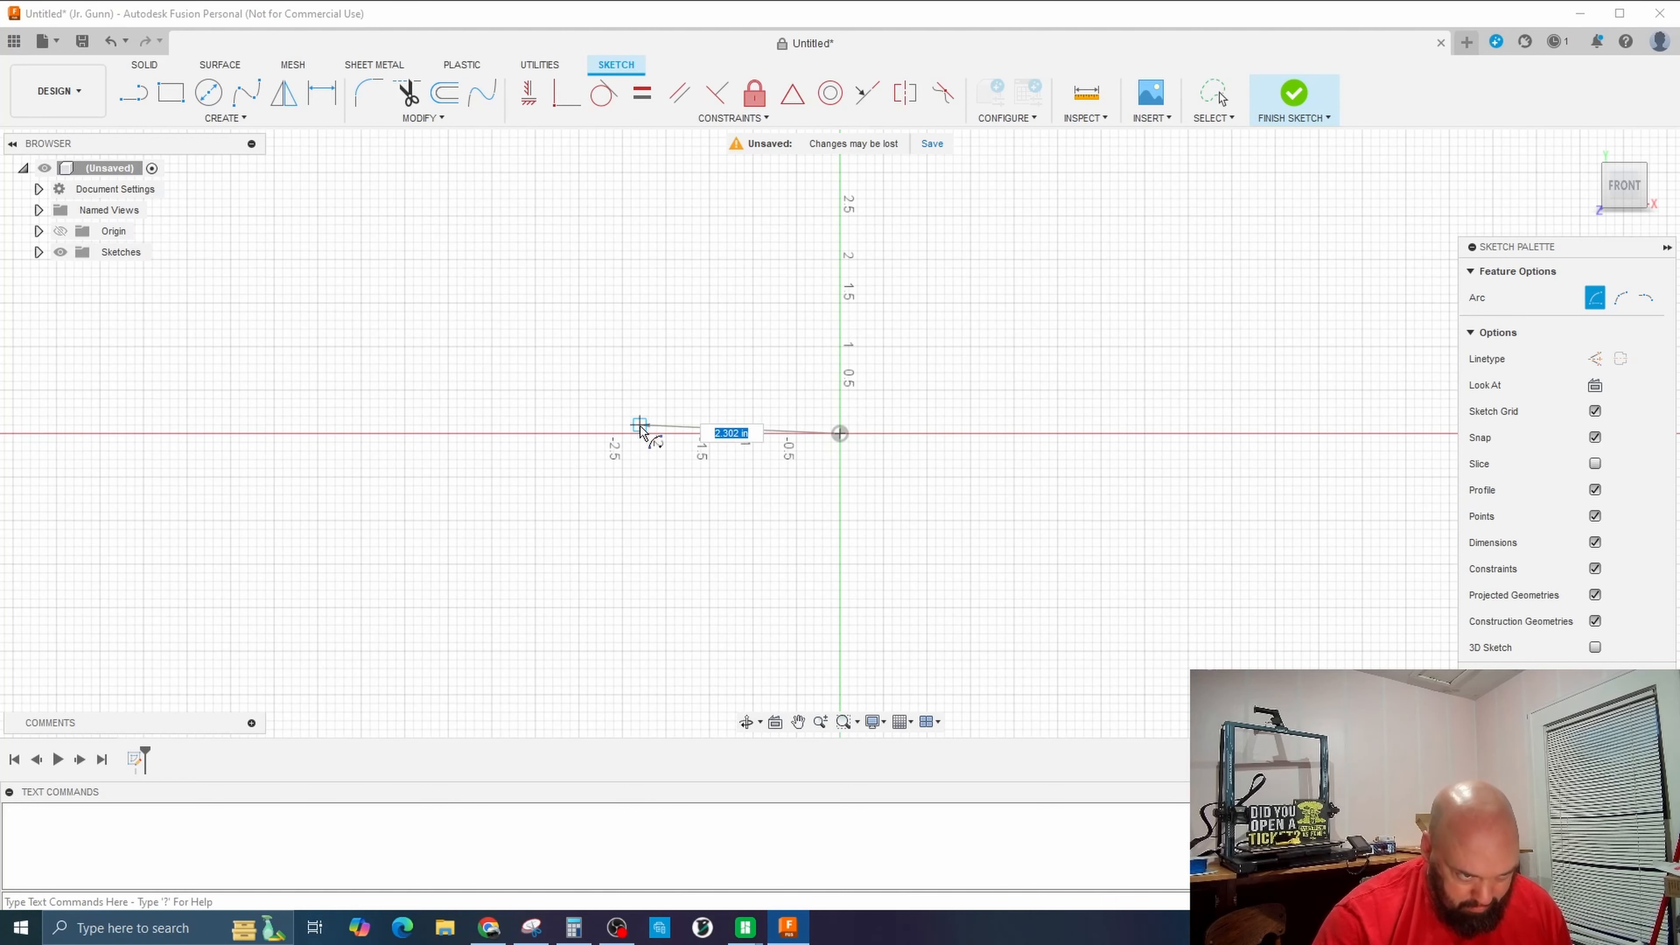
pyautogui.write('2.5')
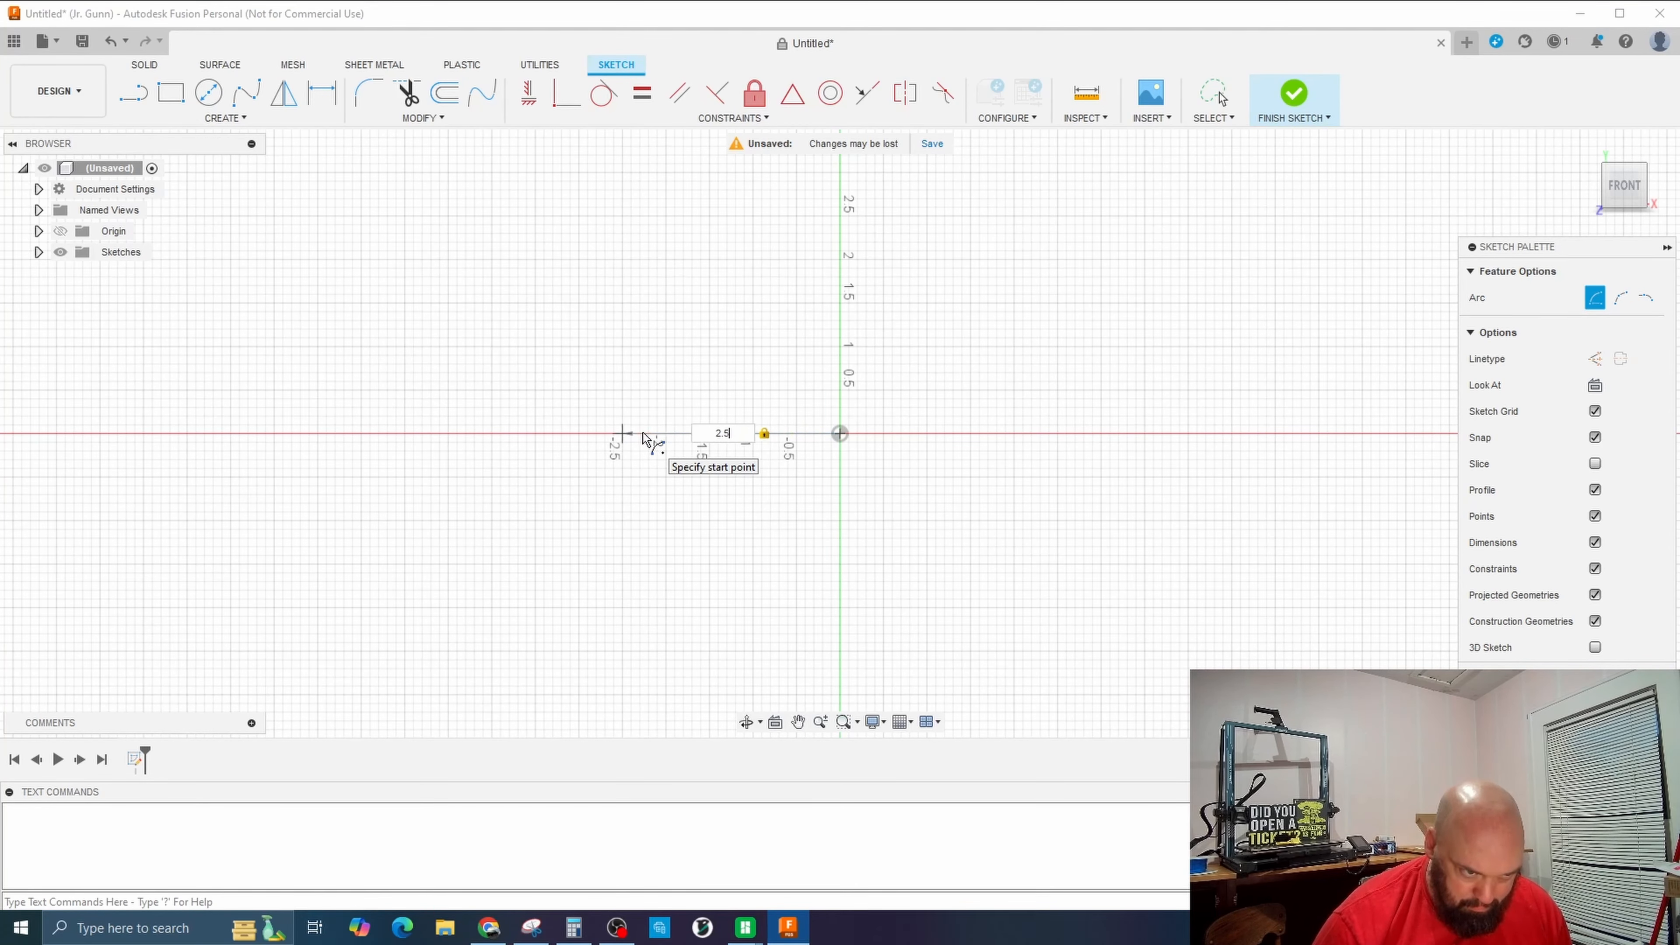
pyautogui.press('Return')
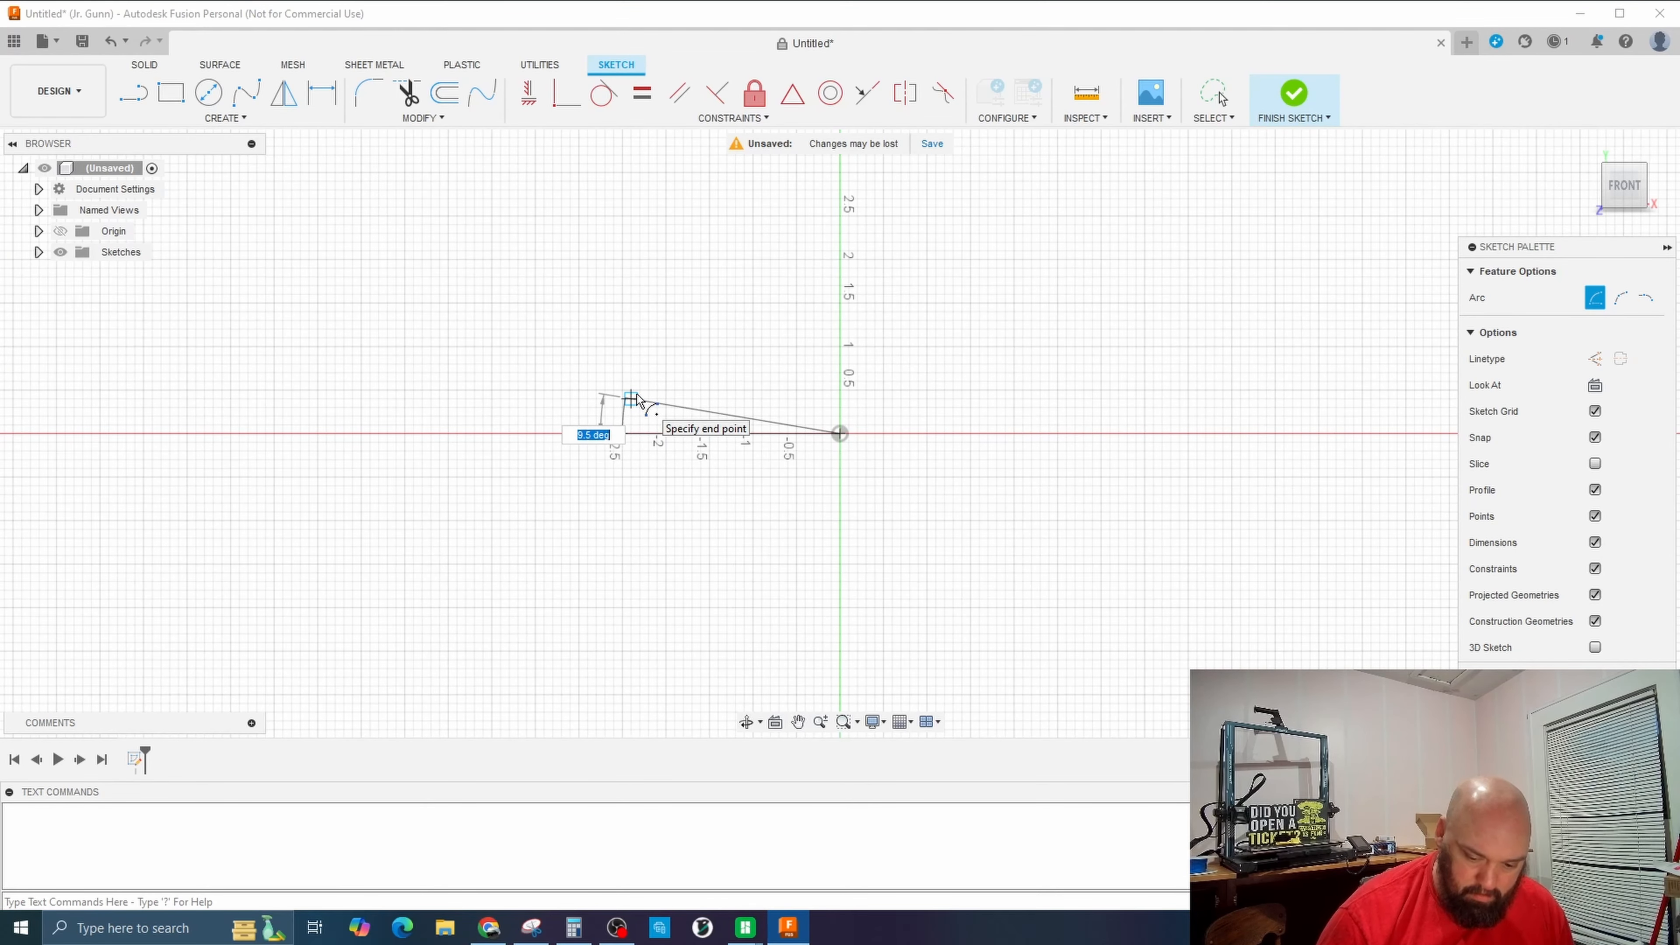
pyautogui.press('Tab')
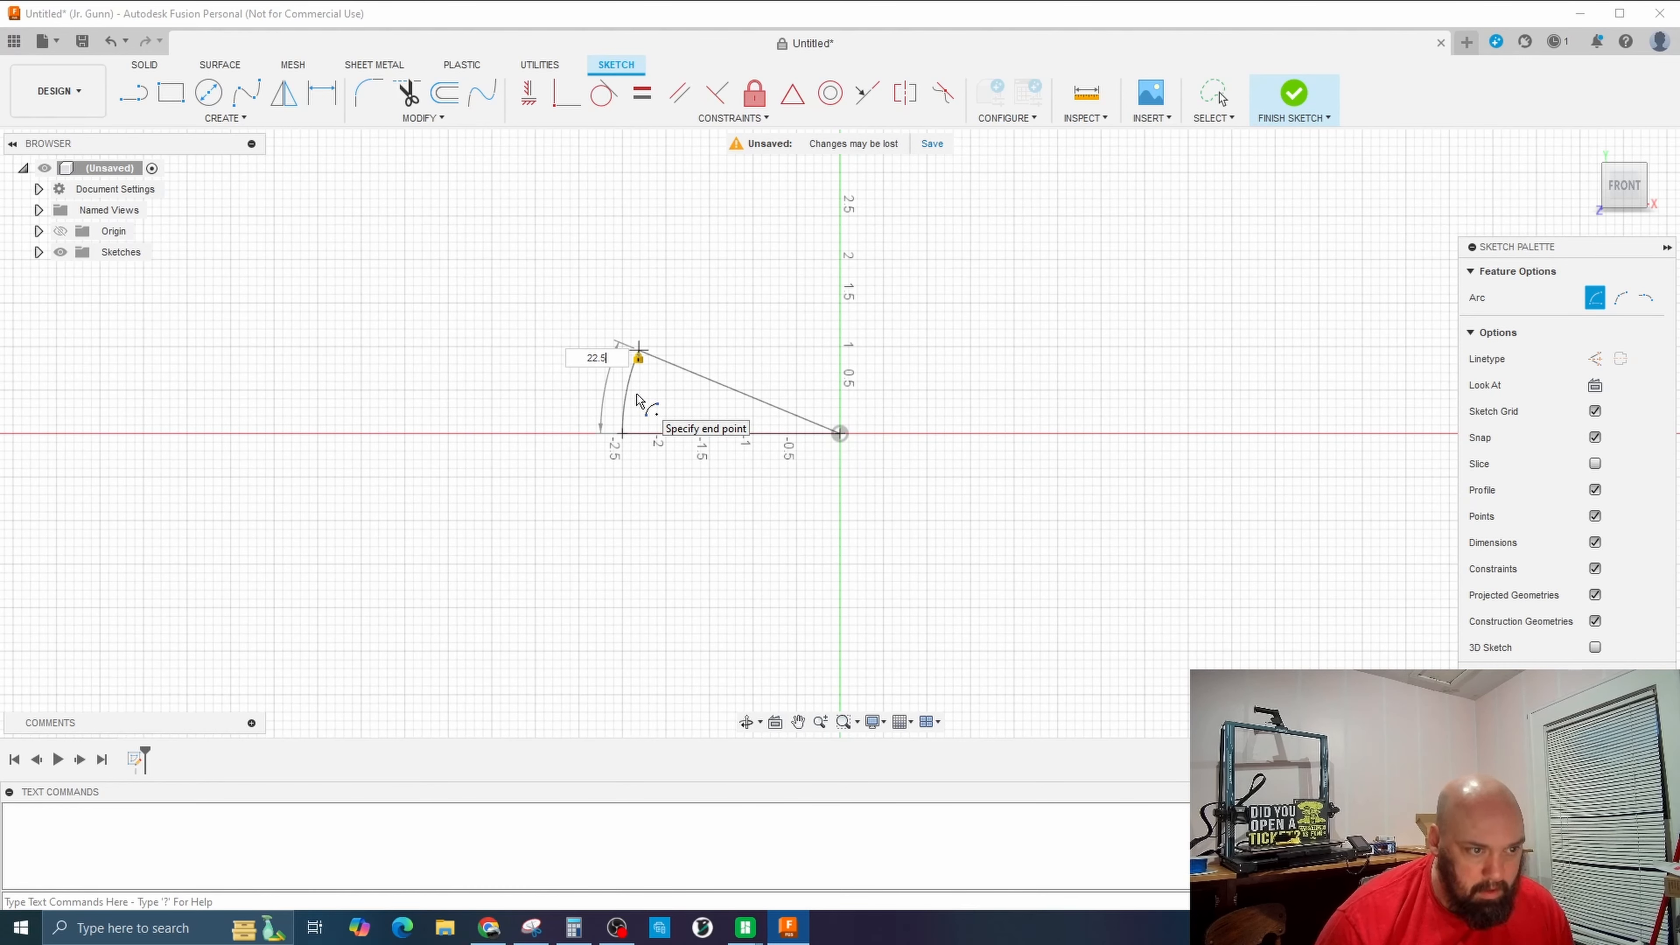
pyautogui.press('Return')
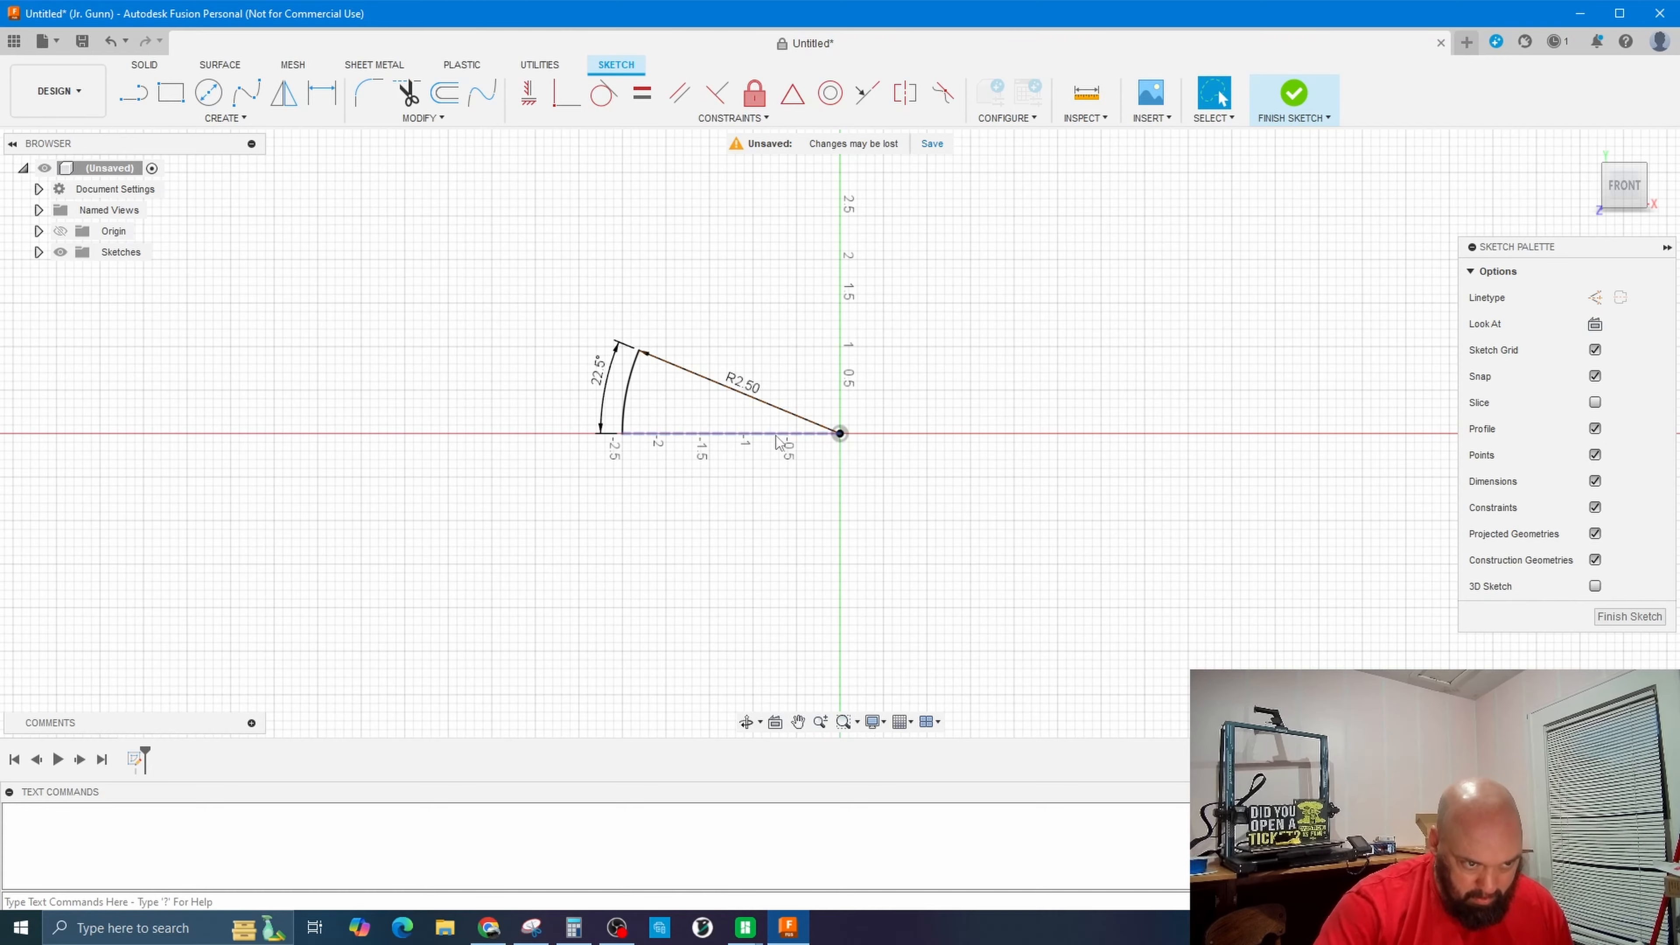
# Create a solid circular Pipe along the arc with a 2.50 in section size as a new body.
pyautogui.click(258, 123)
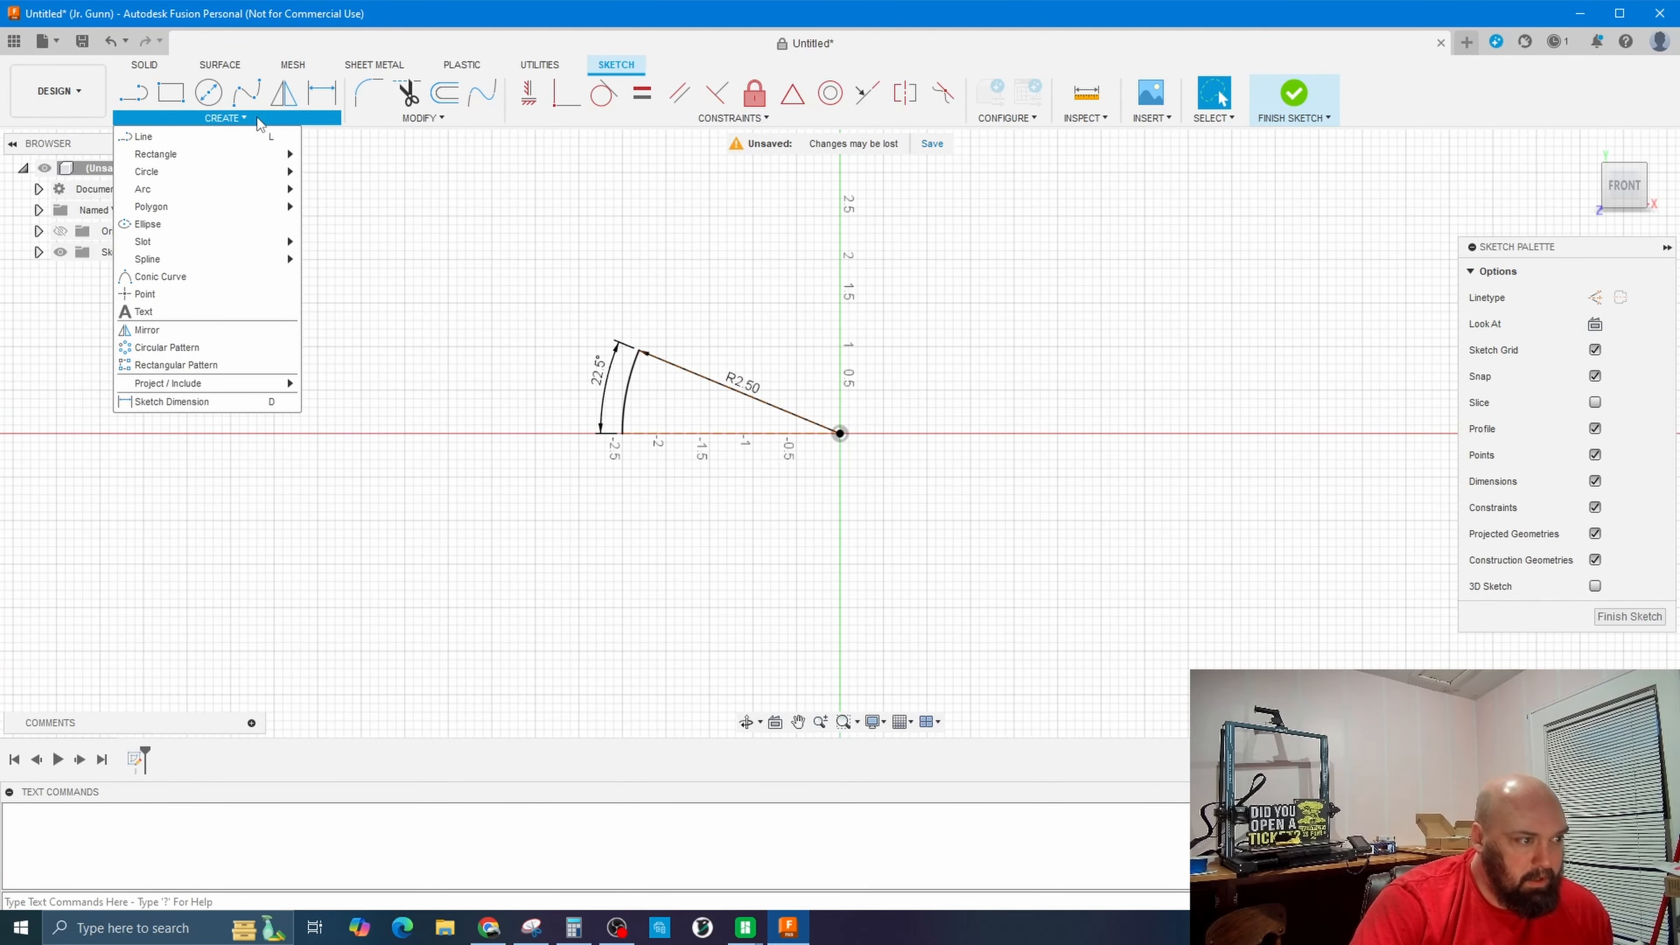
pyautogui.click(144, 64)
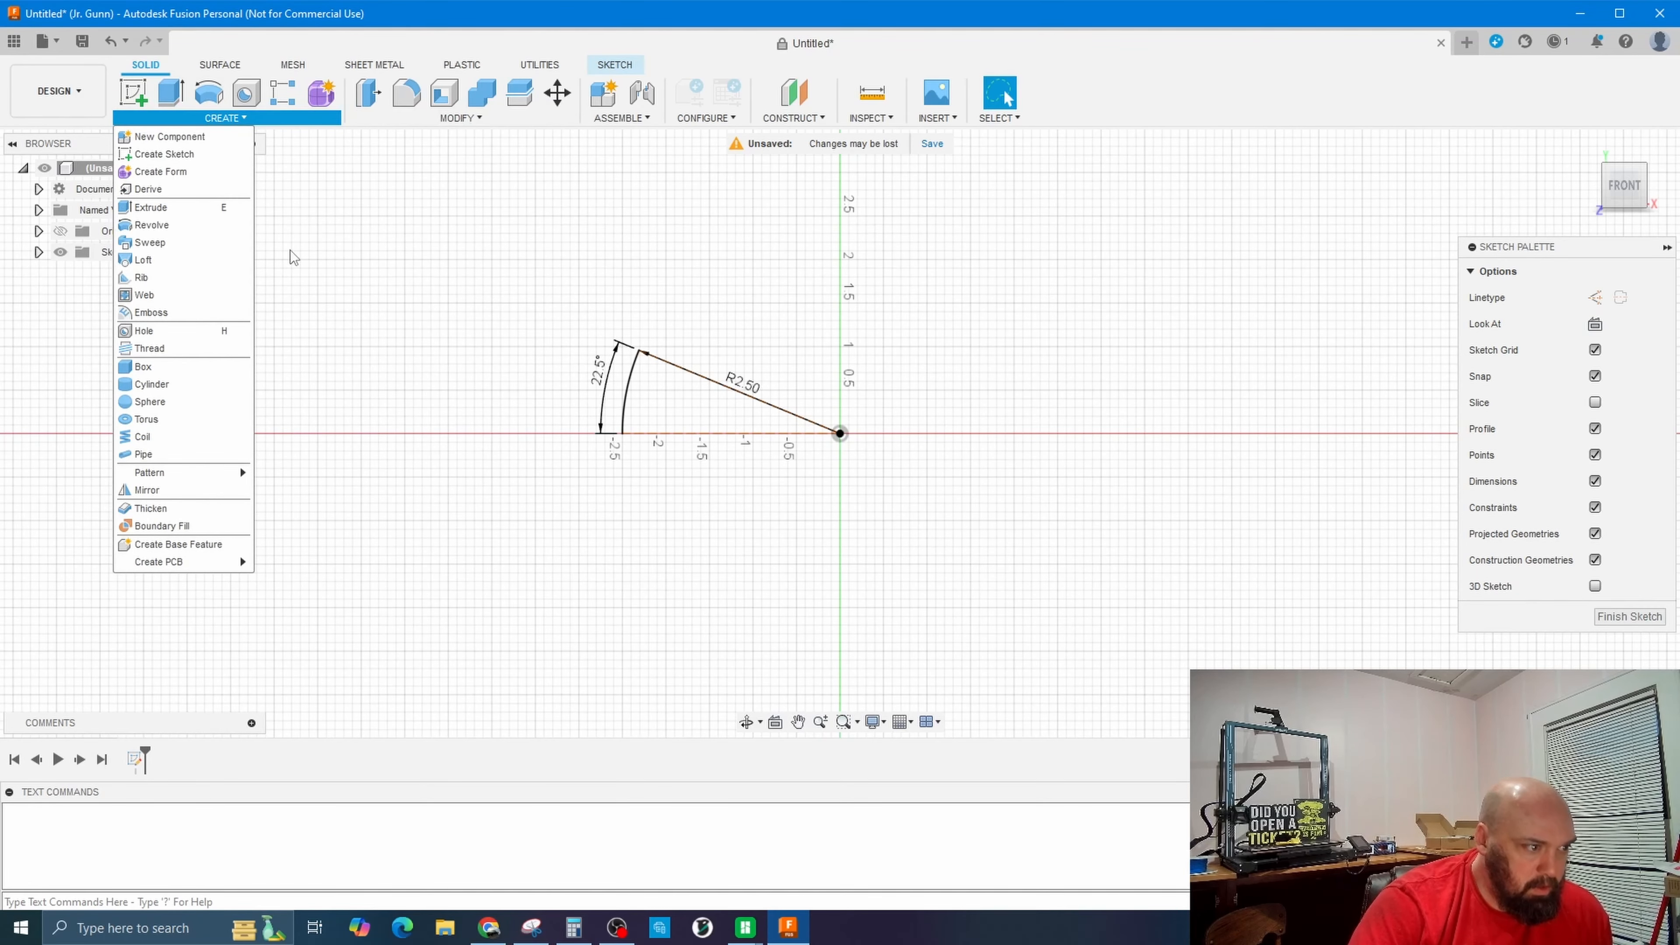
pyautogui.click(165, 454)
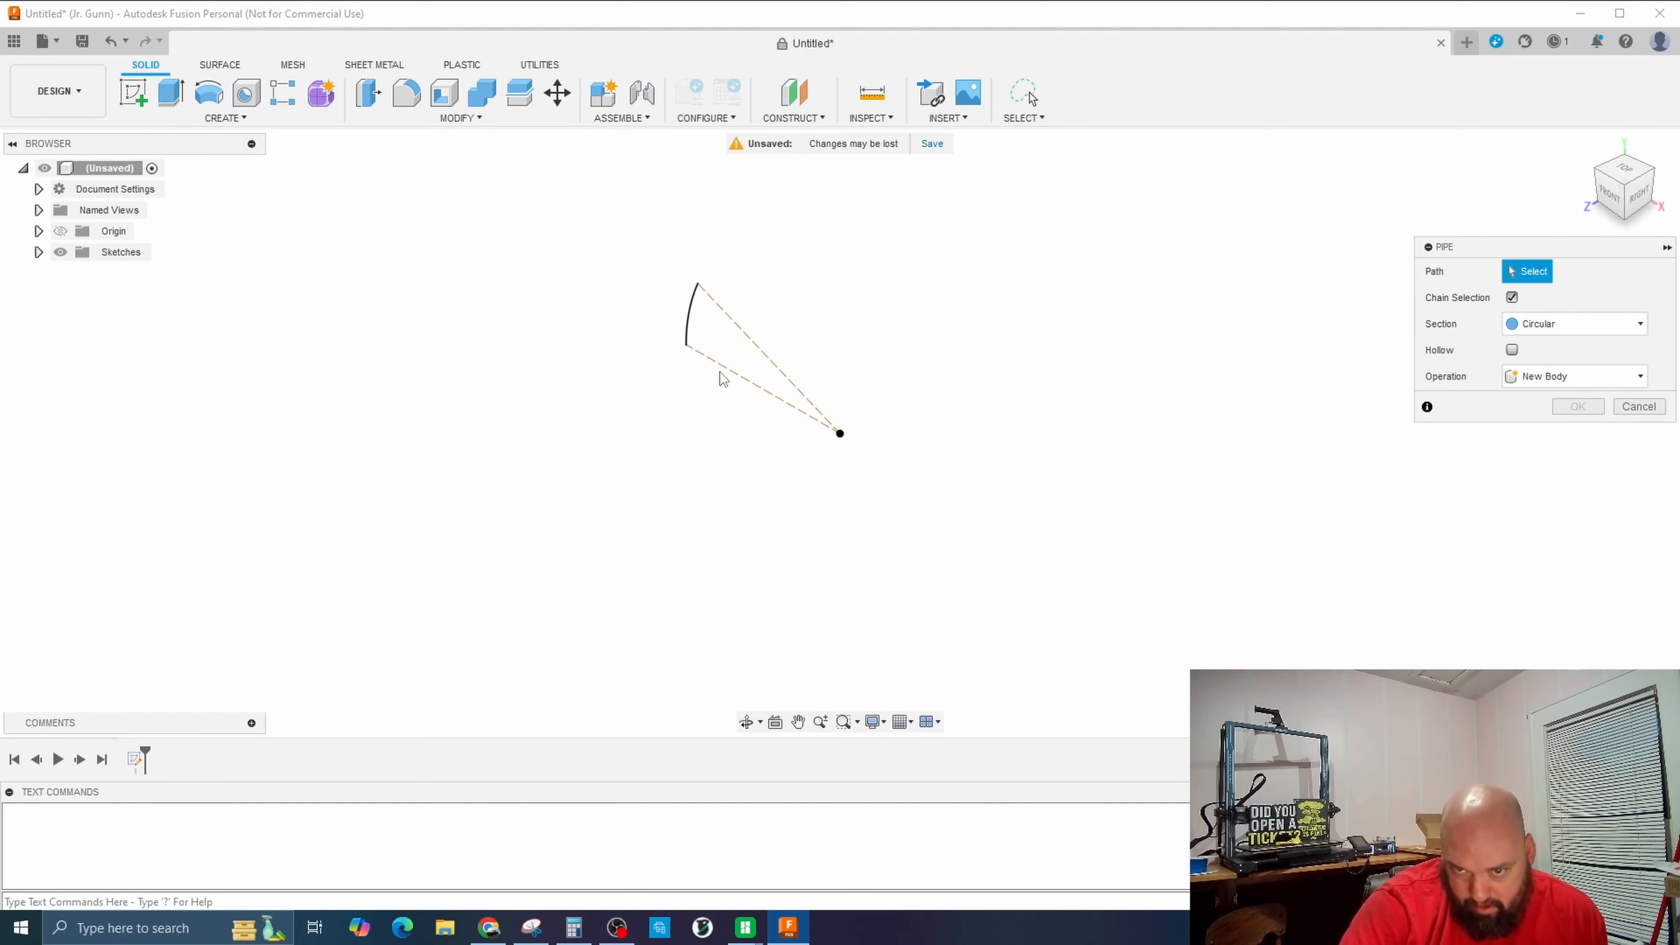
pyautogui.click(687, 343)
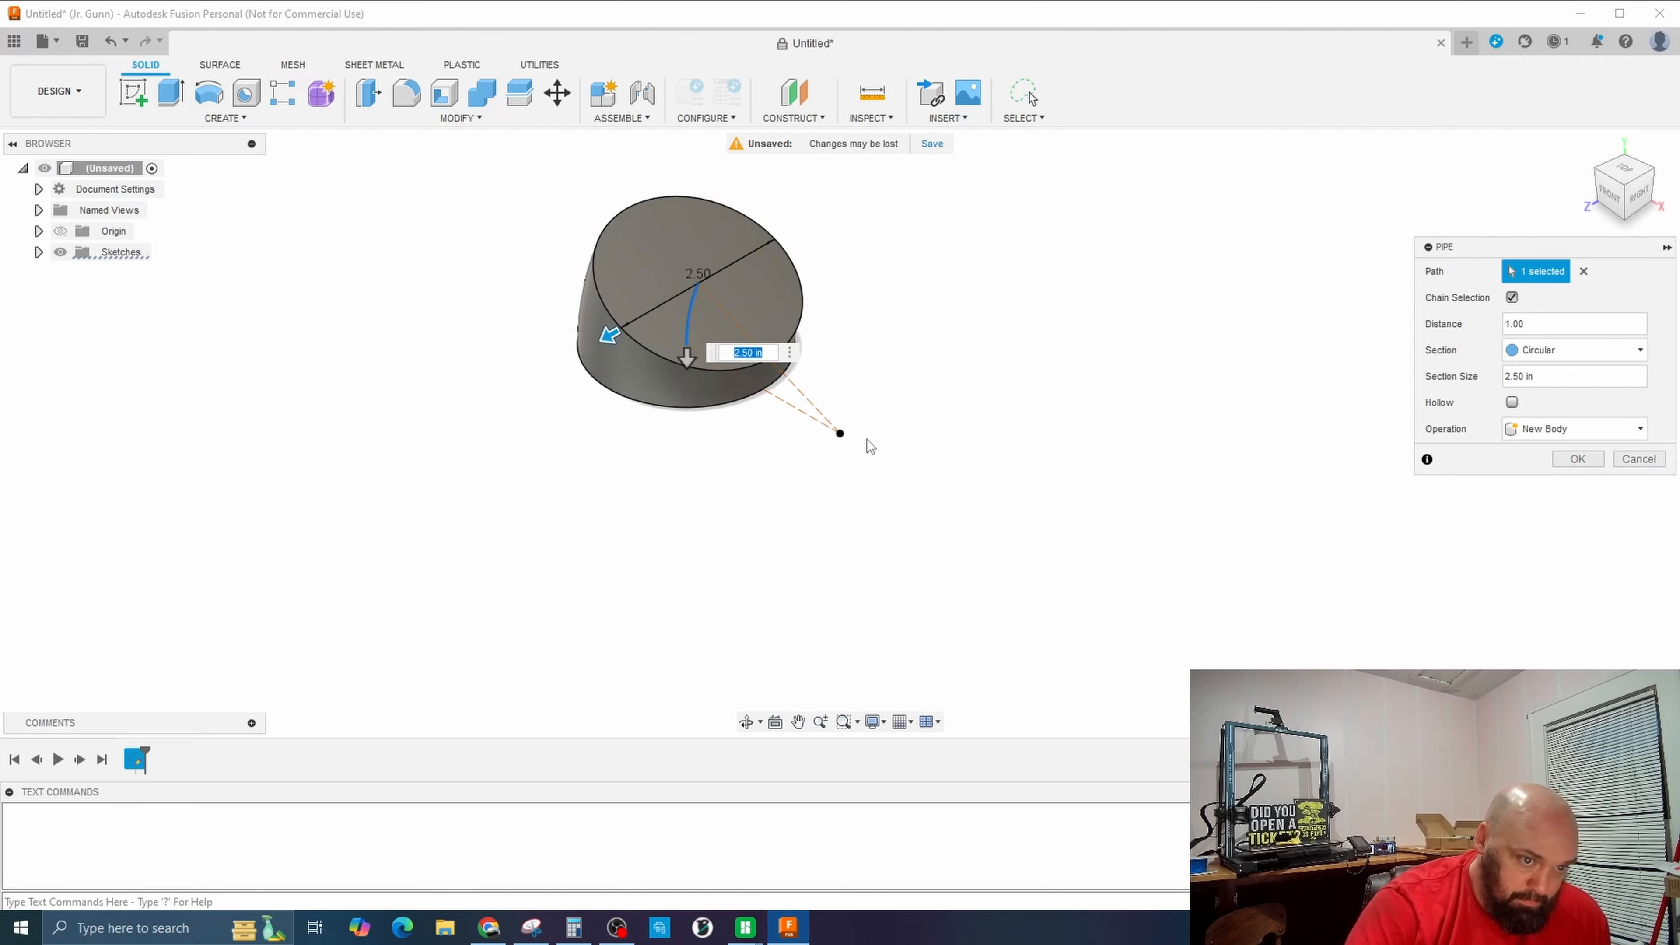
pyautogui.press('Return')
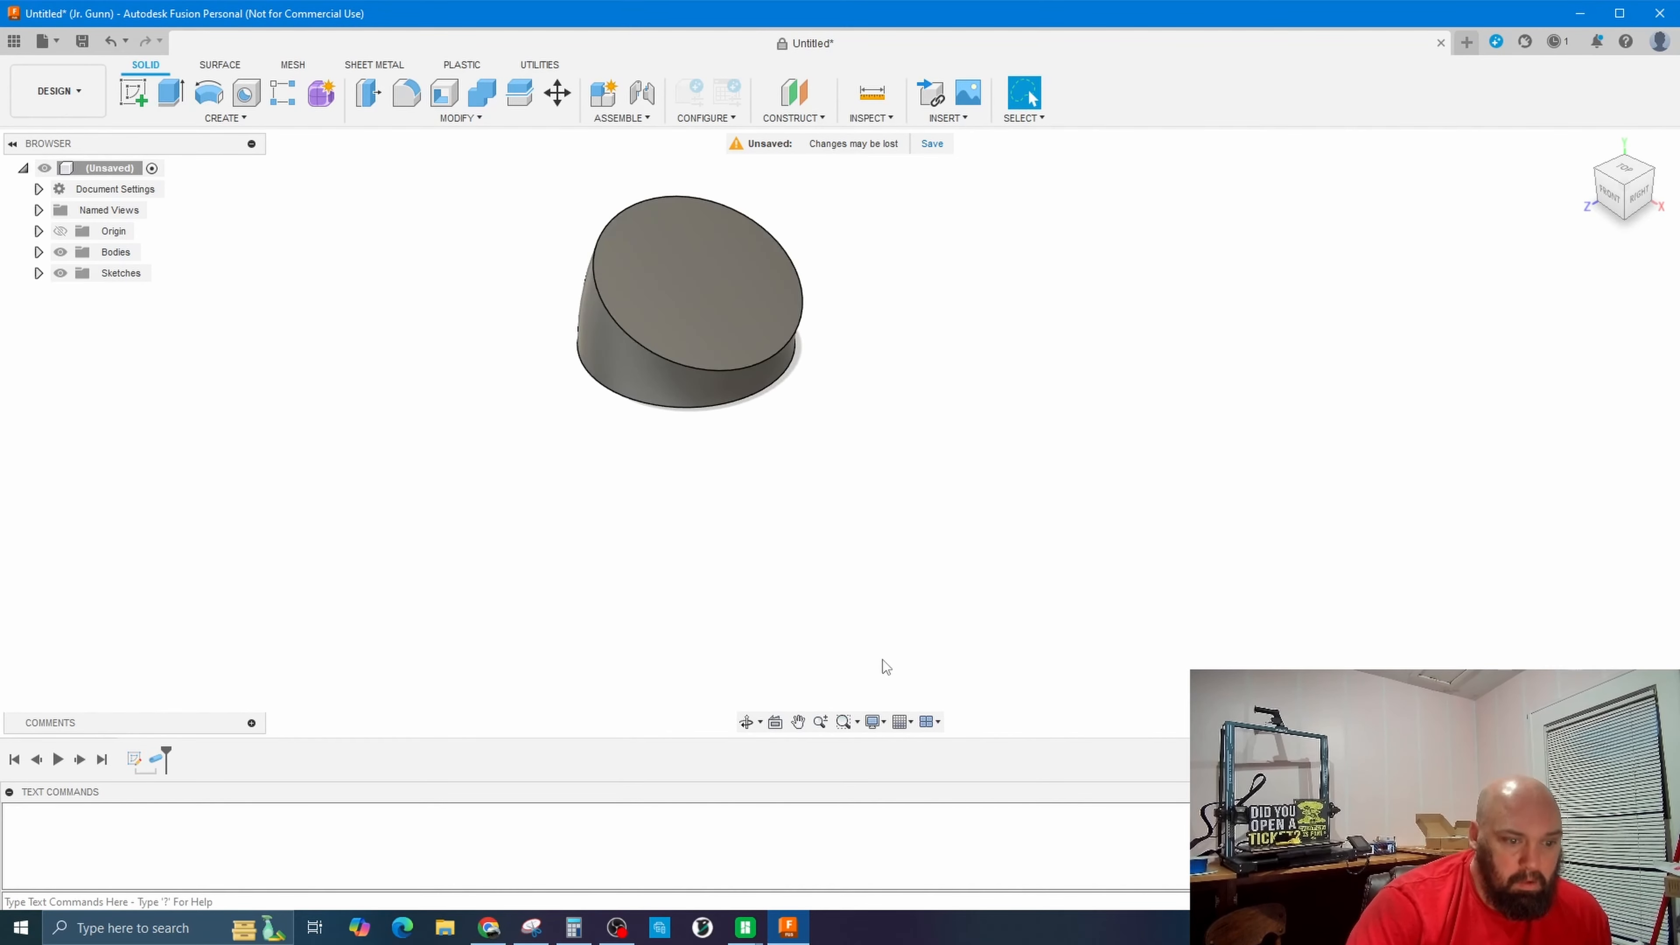
# Start a sketch on the slanted upper end face of the pipe body.
pyautogui.click(745, 723)
pyautogui.moveTo(618, 481); pyautogui.dragTo(564, 403)
pyautogui.moveTo(695, 505); pyautogui.dragTo(670, 356)
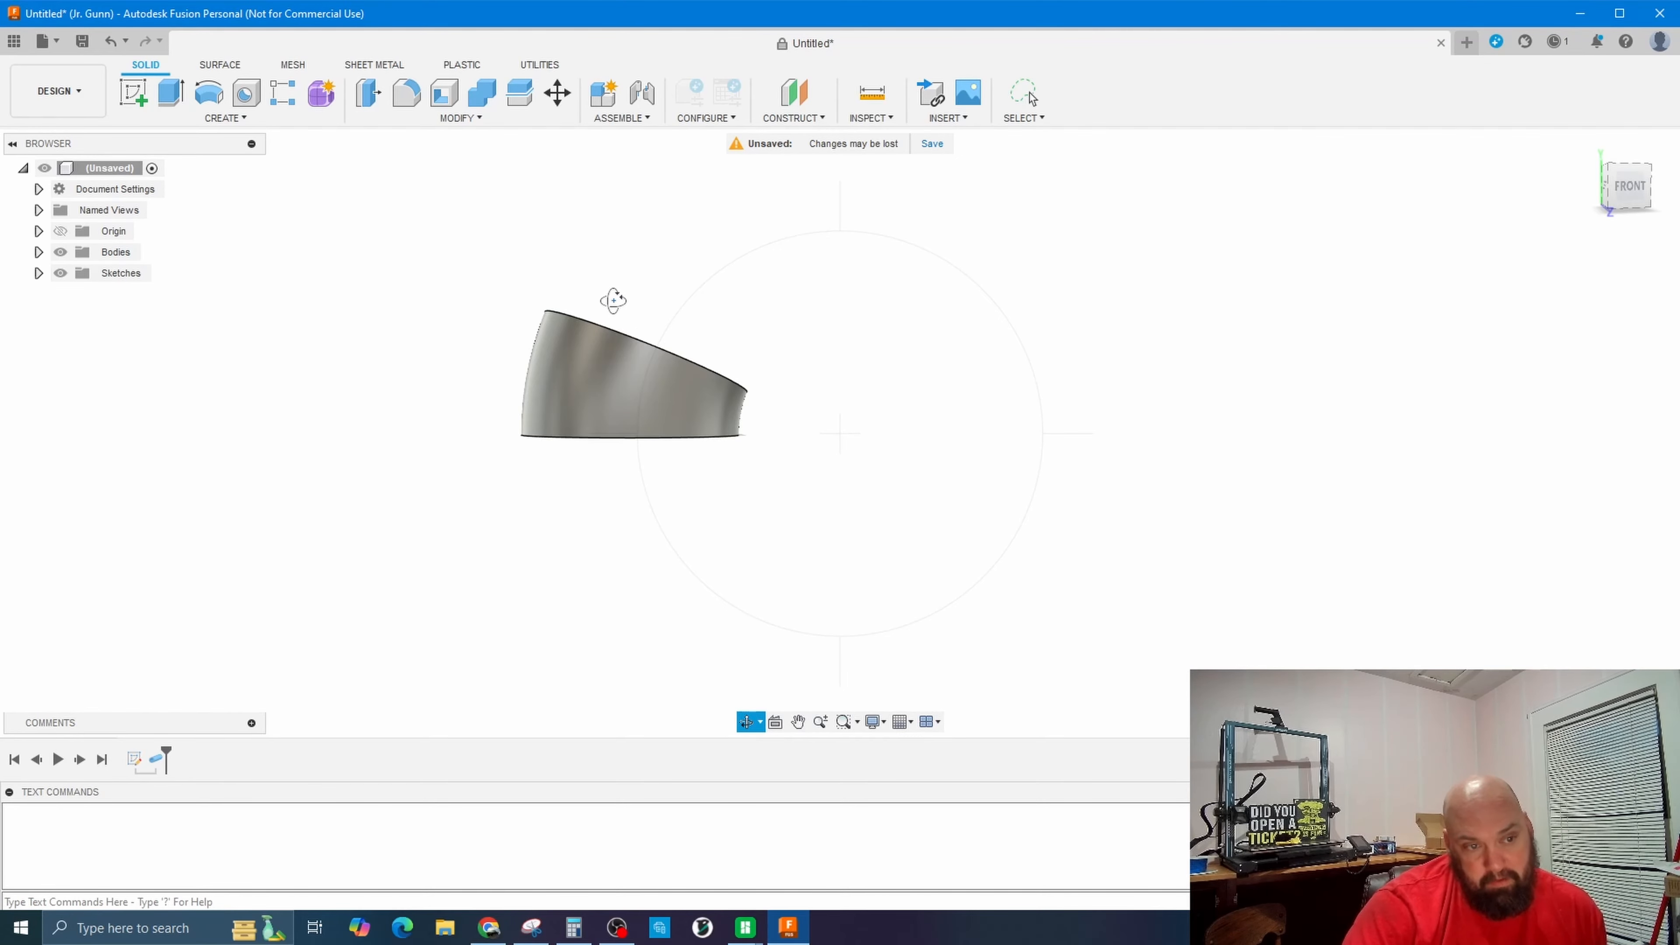
pyautogui.moveTo(772, 259); pyautogui.dragTo(788, 398)
pyautogui.moveTo(810, 499)
pyautogui.mouseDown()
pyautogui.moveTo(814, 371)
pyautogui.moveTo(795, 413)
pyautogui.moveTo(811, 453)
pyautogui.moveTo(814, 390)
pyautogui.moveTo(799, 503)
pyautogui.moveTo(679, 484)
pyautogui.mouseUp()
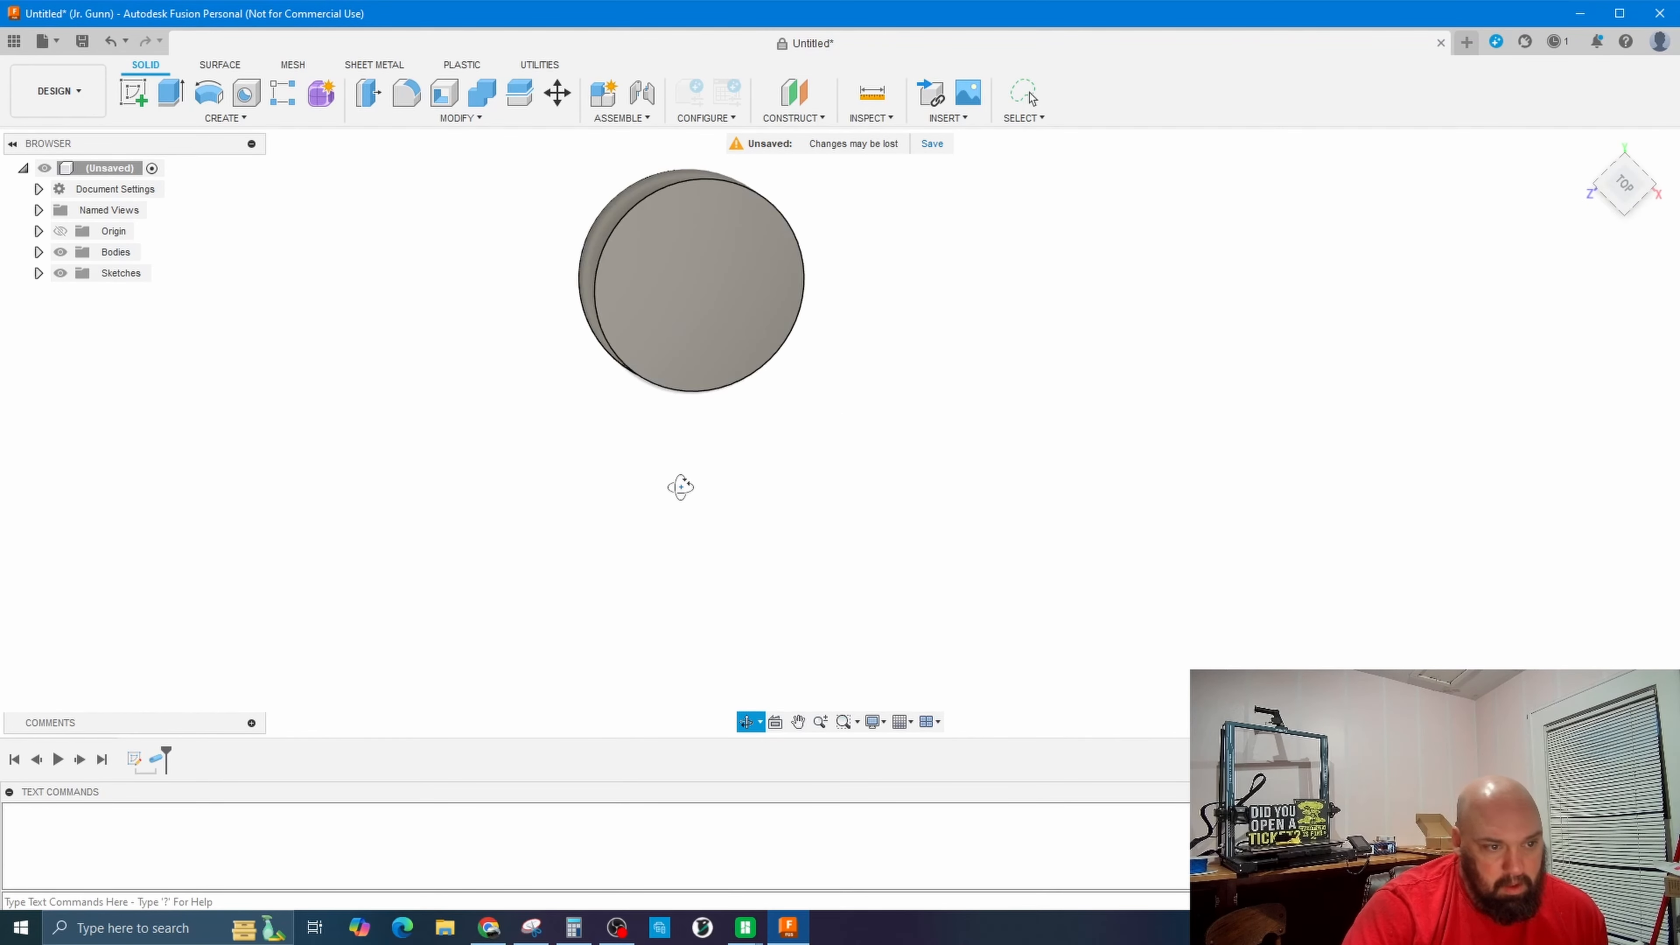
pyautogui.click(135, 98)
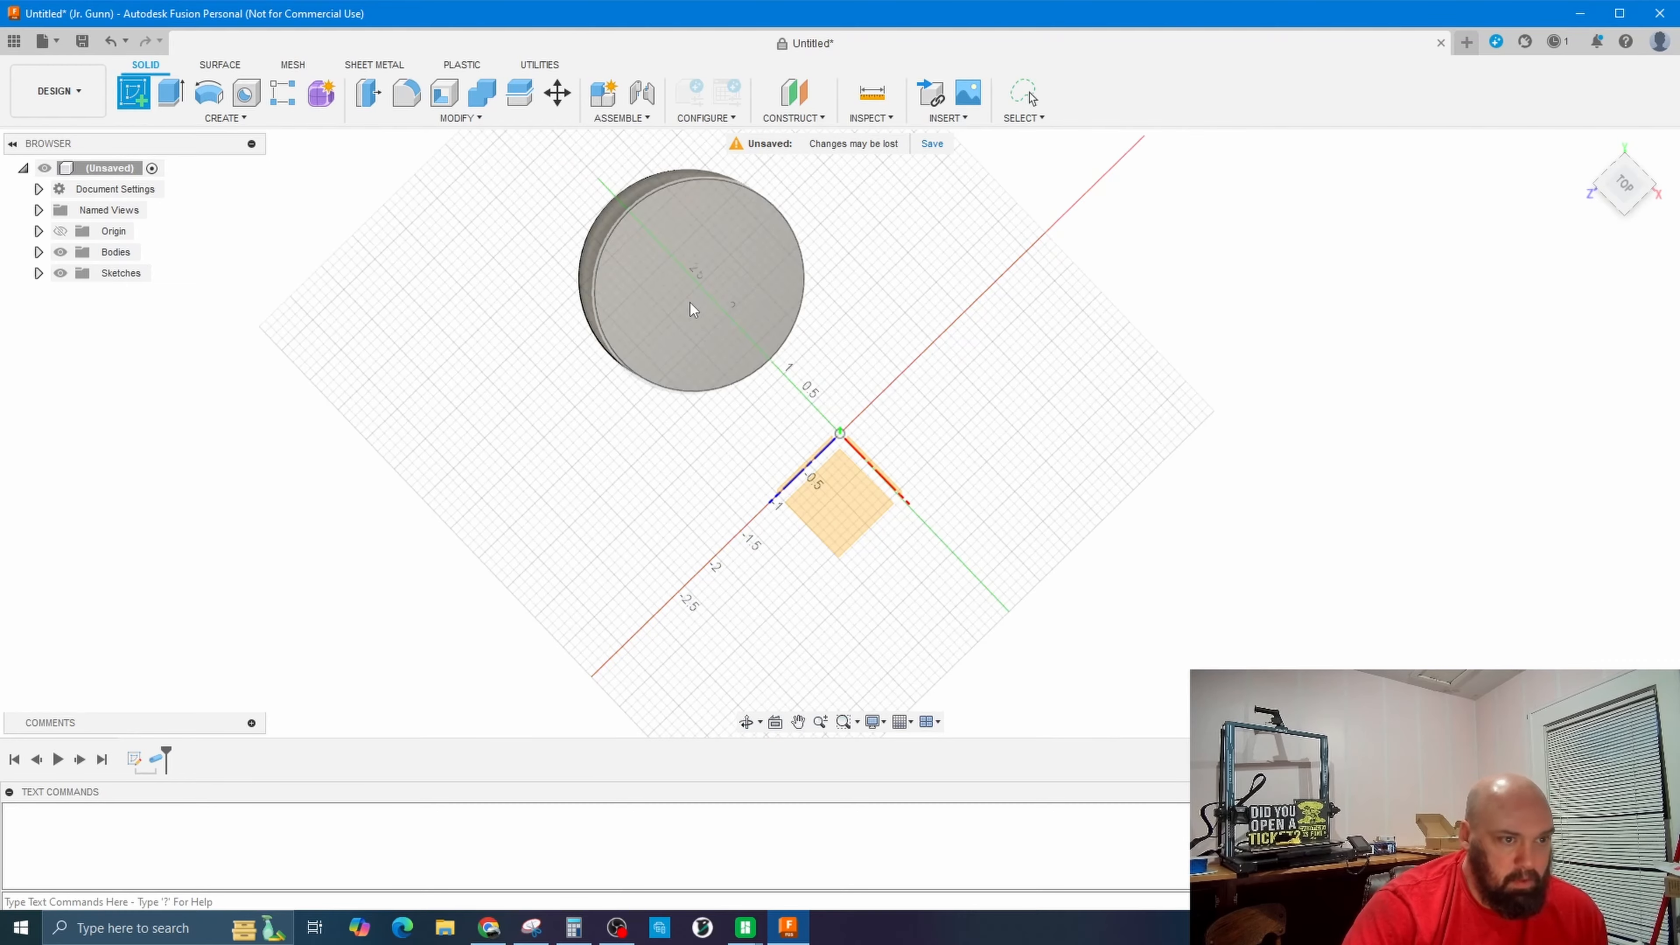
pyautogui.click(710, 271)
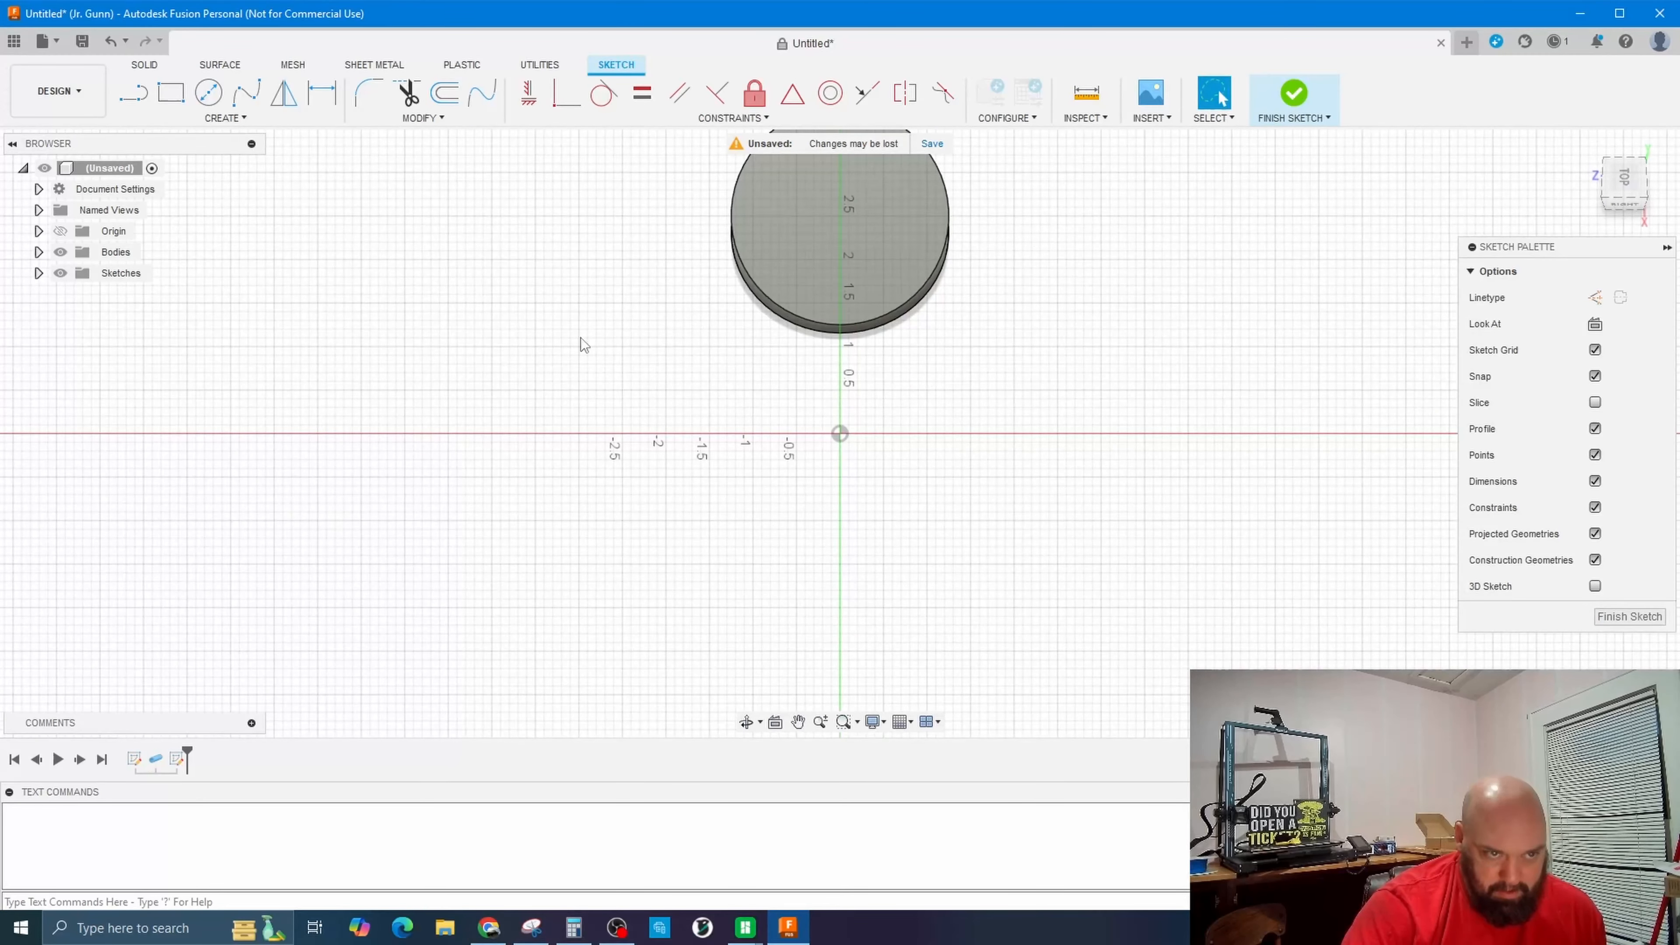
# Sketch a 0.75 in diameter circle centered on the slanted end face.
pyautogui.click(797, 722)
pyautogui.moveTo(1125, 353)
pyautogui.mouseDown()
pyautogui.moveTo(1089, 561)
pyautogui.moveTo(989, 627)
pyautogui.mouseUp()
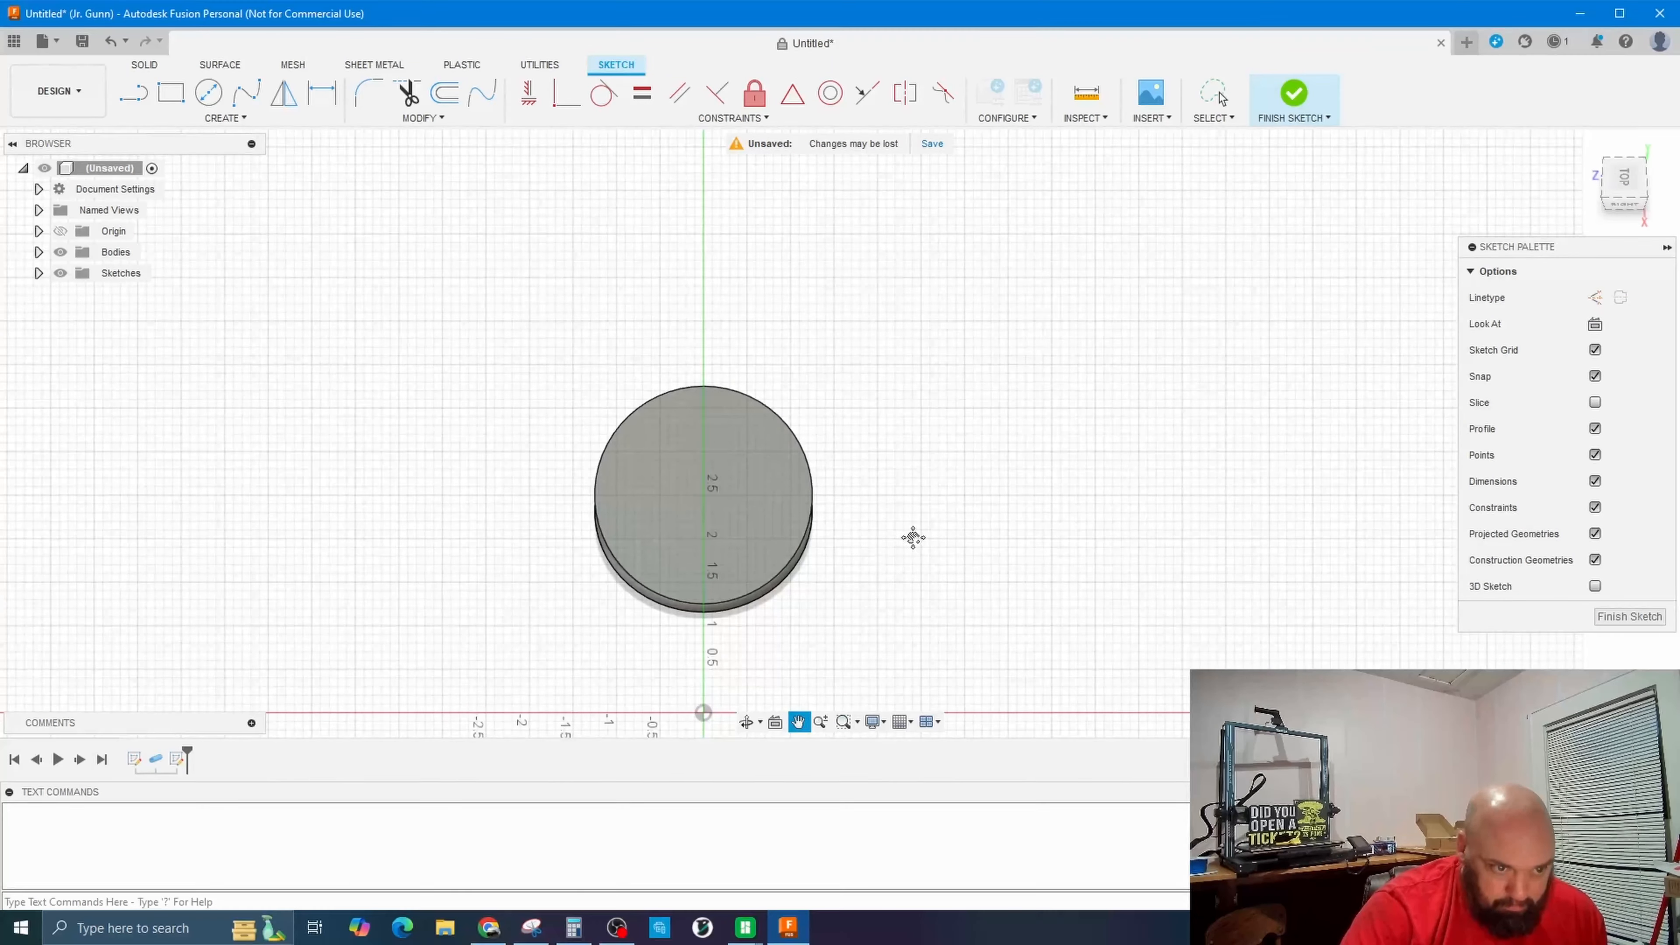
pyautogui.click(209, 96)
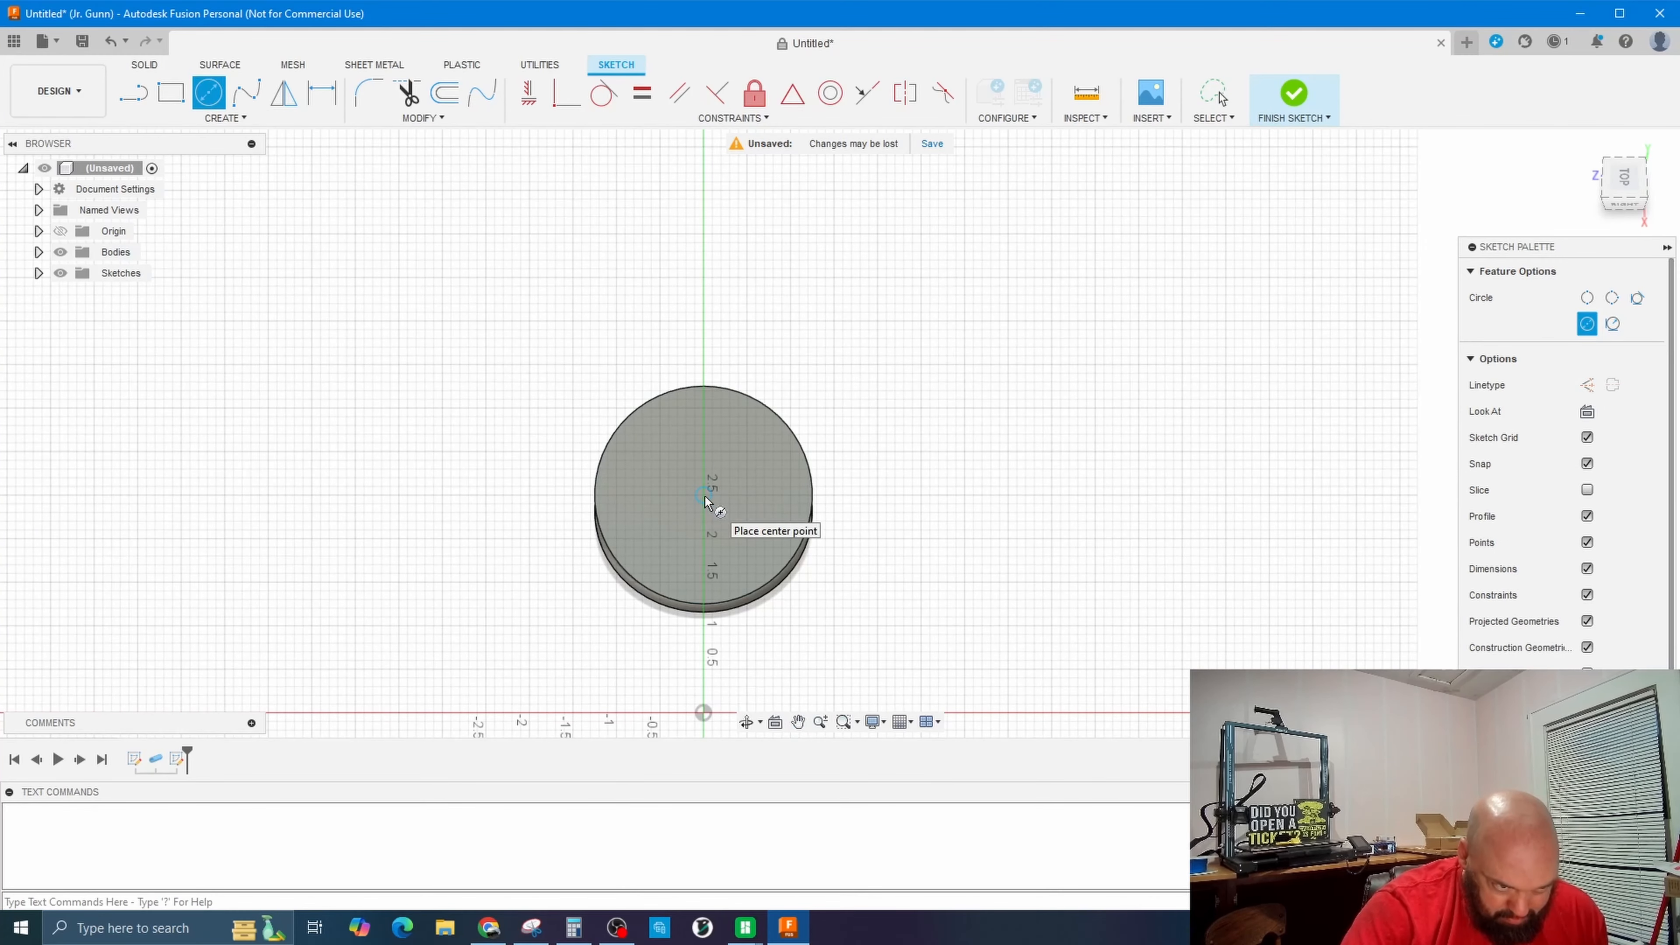
pyautogui.scroll(5, 706, 501)
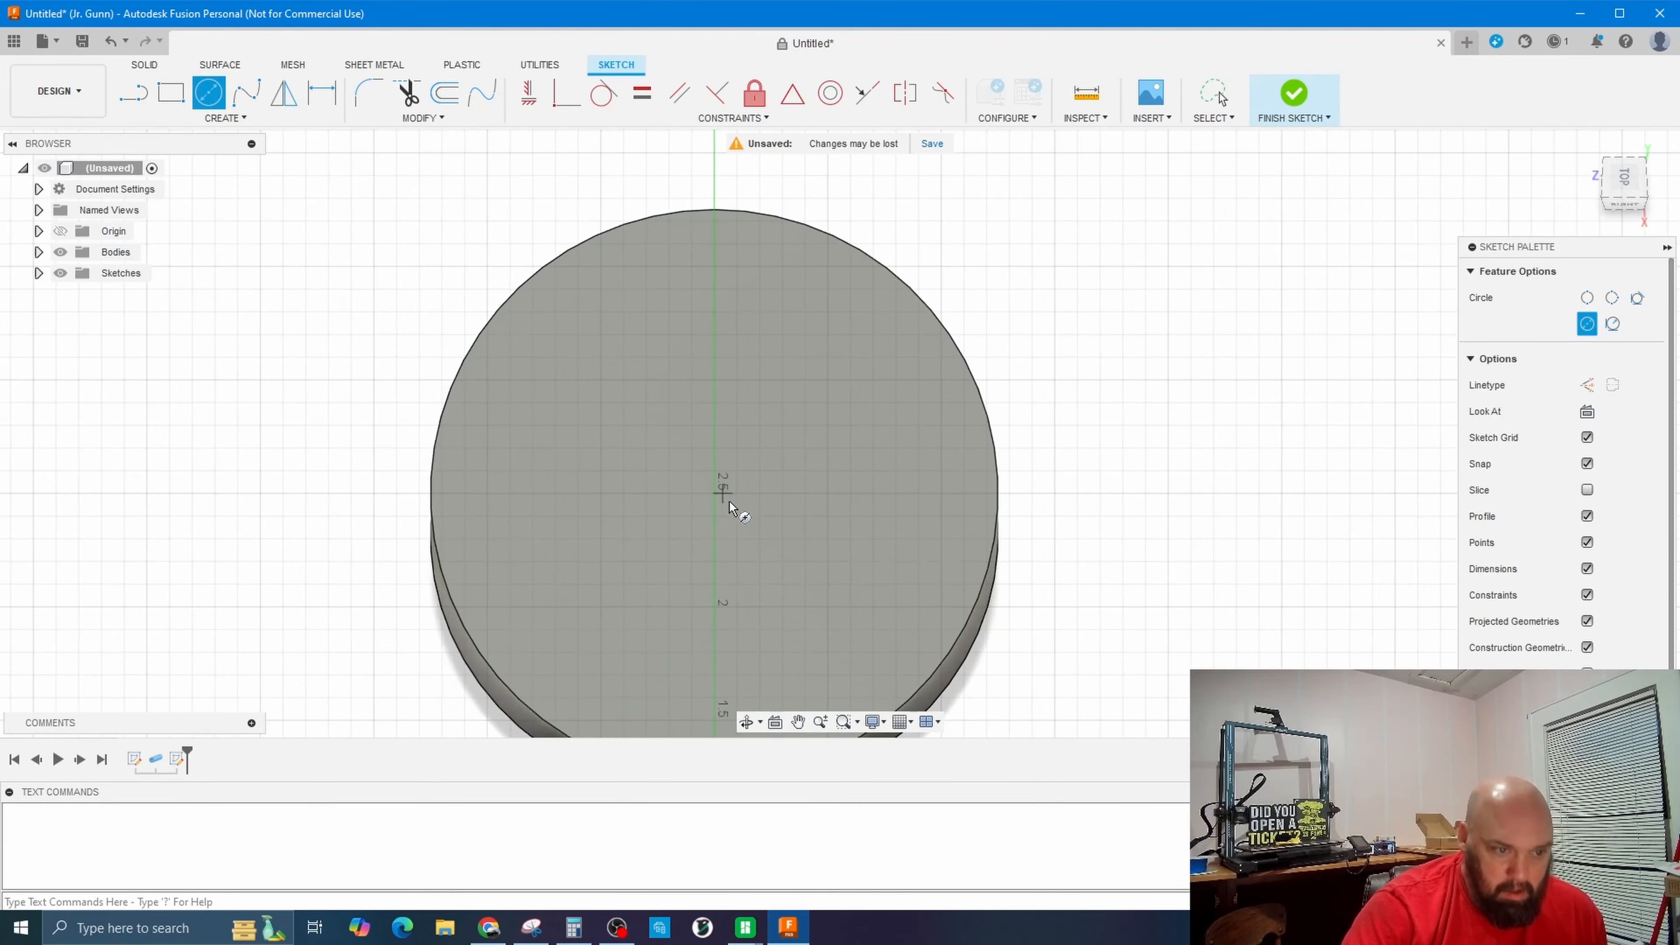
pyautogui.scroll(-1, 711, 497)
pyautogui.scroll(-1, 713, 497)
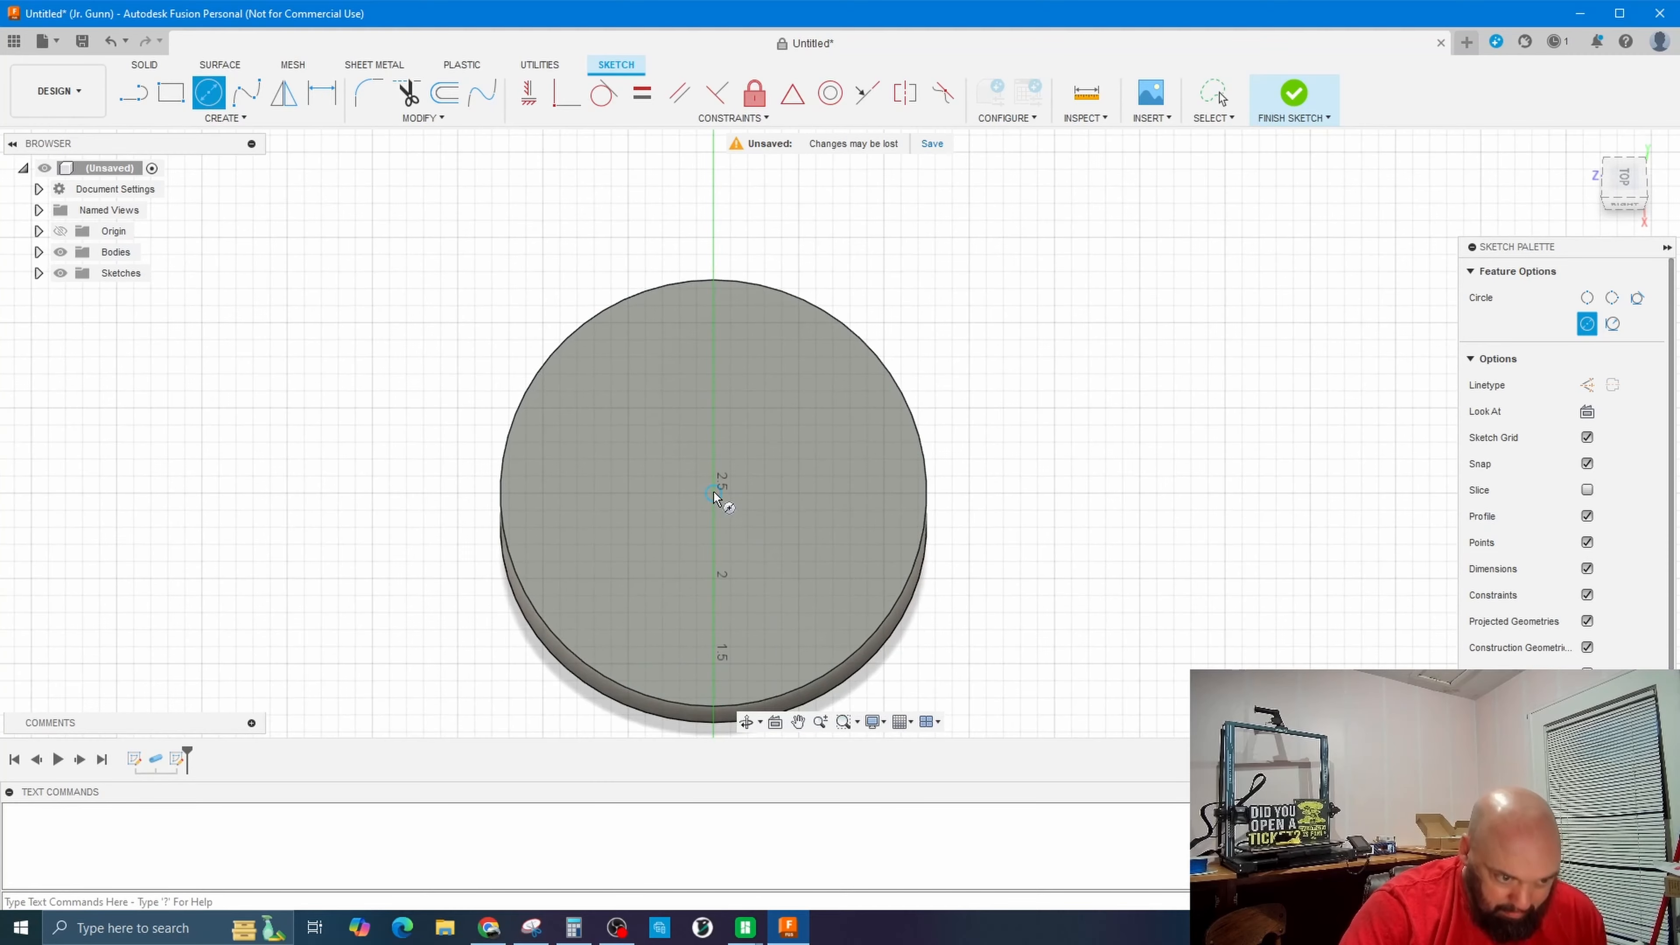
pyautogui.click(715, 496)
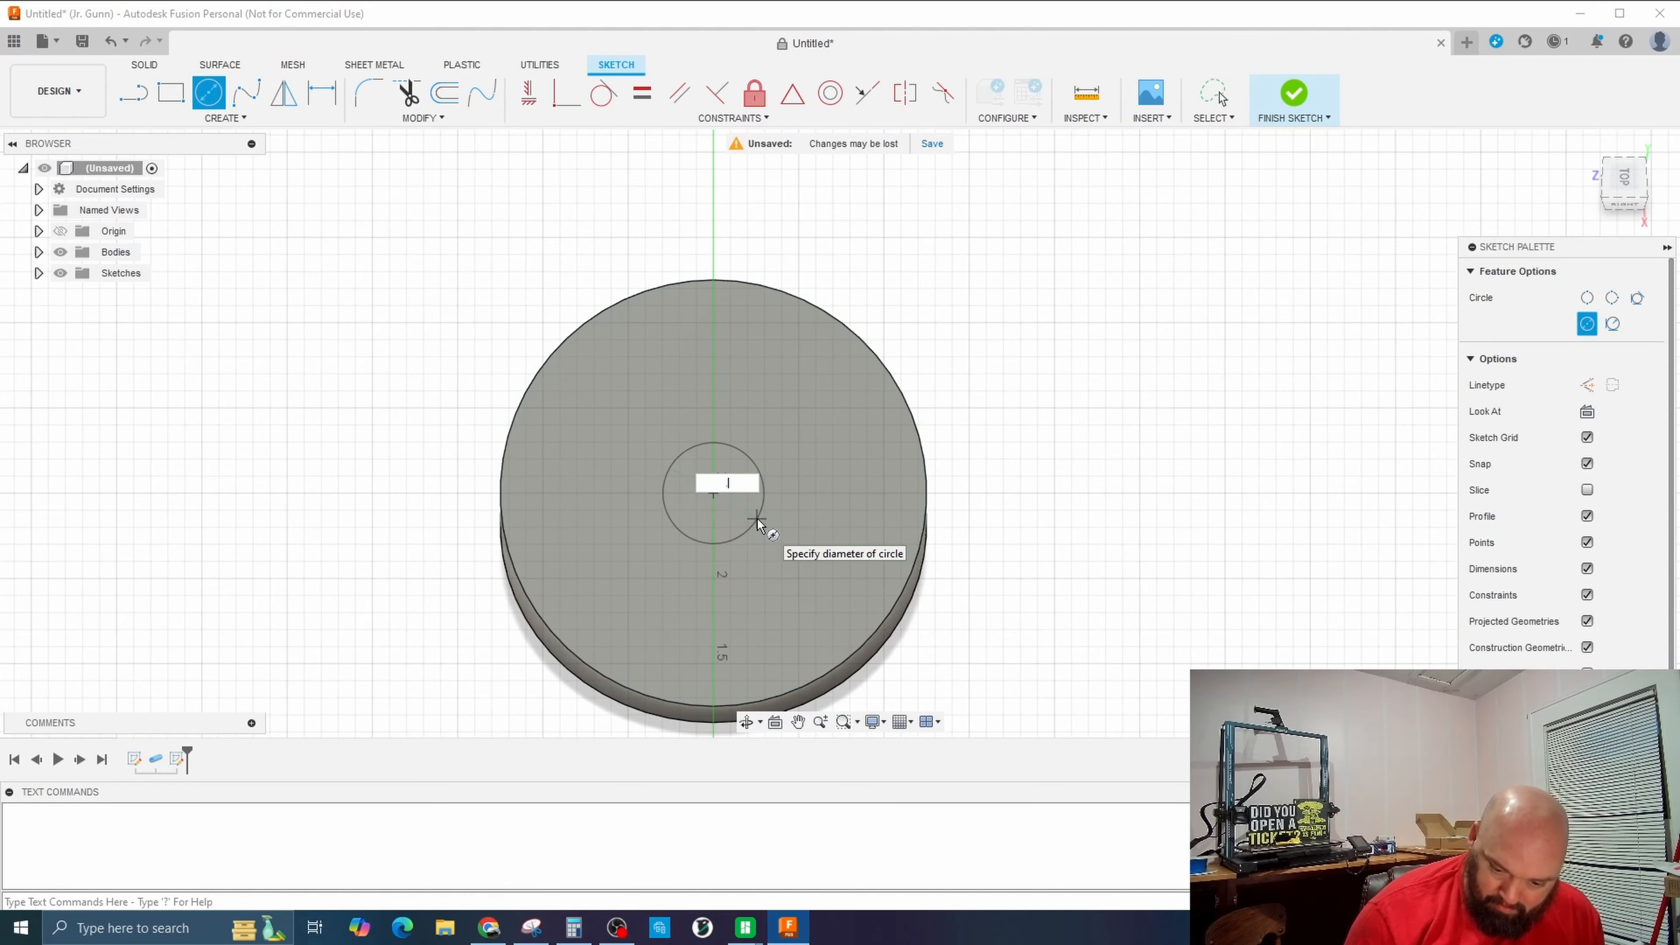
pyautogui.write('50')
pyautogui.press('Return')
pyautogui.press('Escape')
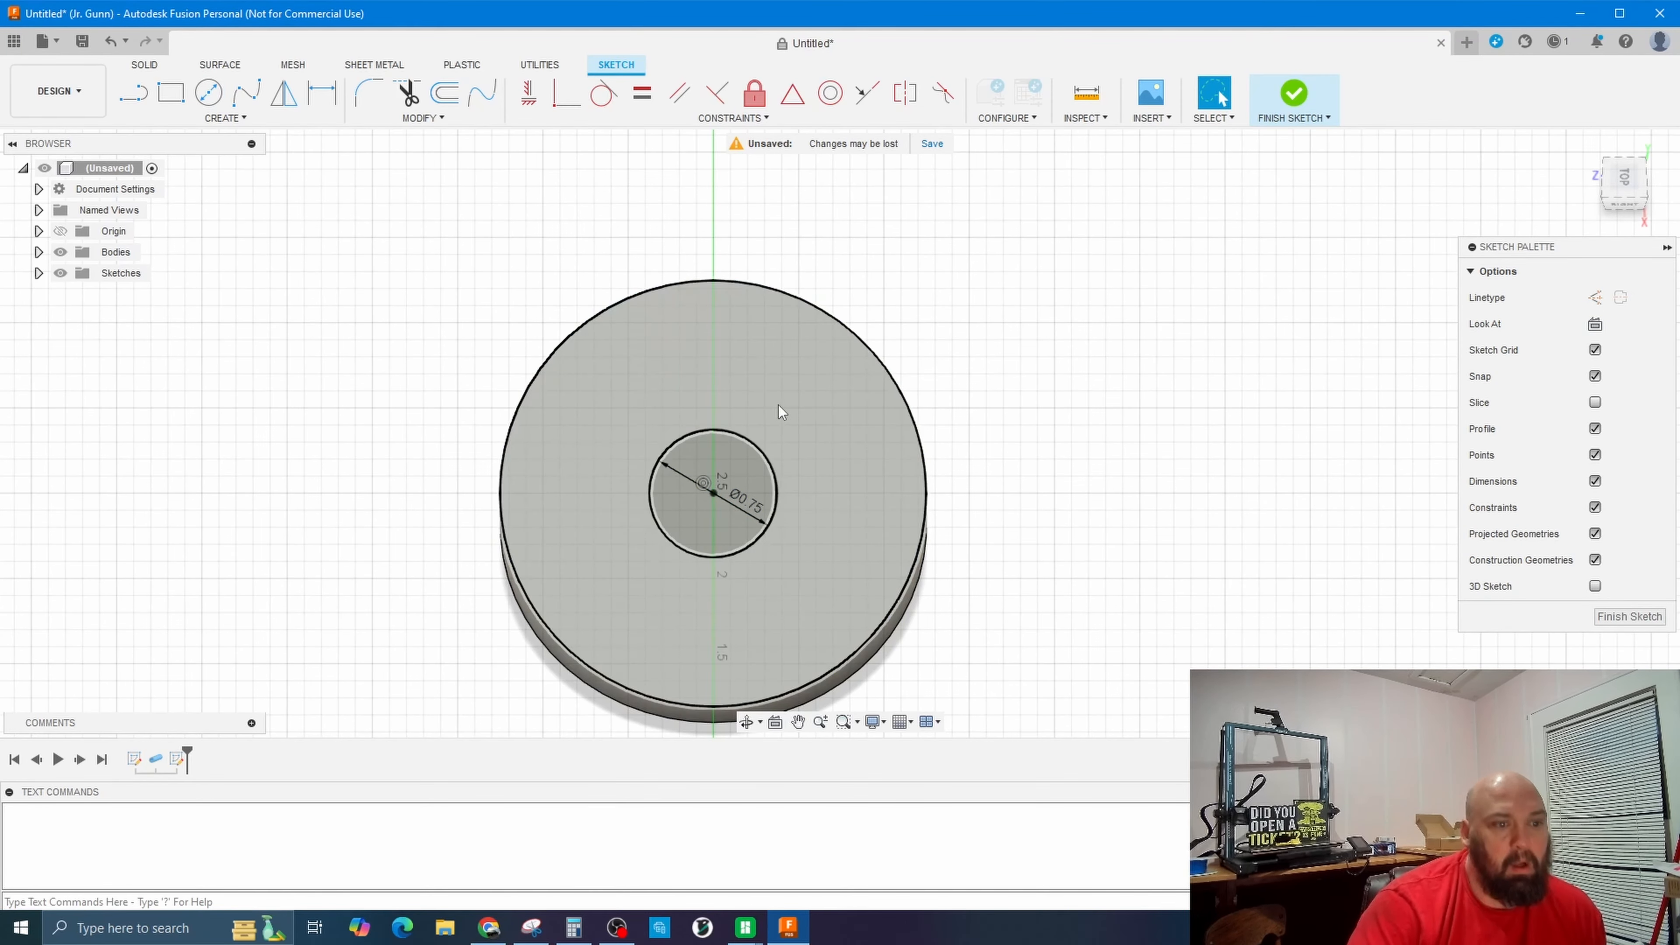
# Add a concentric 1.250 in diameter circle around the 0.75 in circle.
pyautogui.click(208, 93)
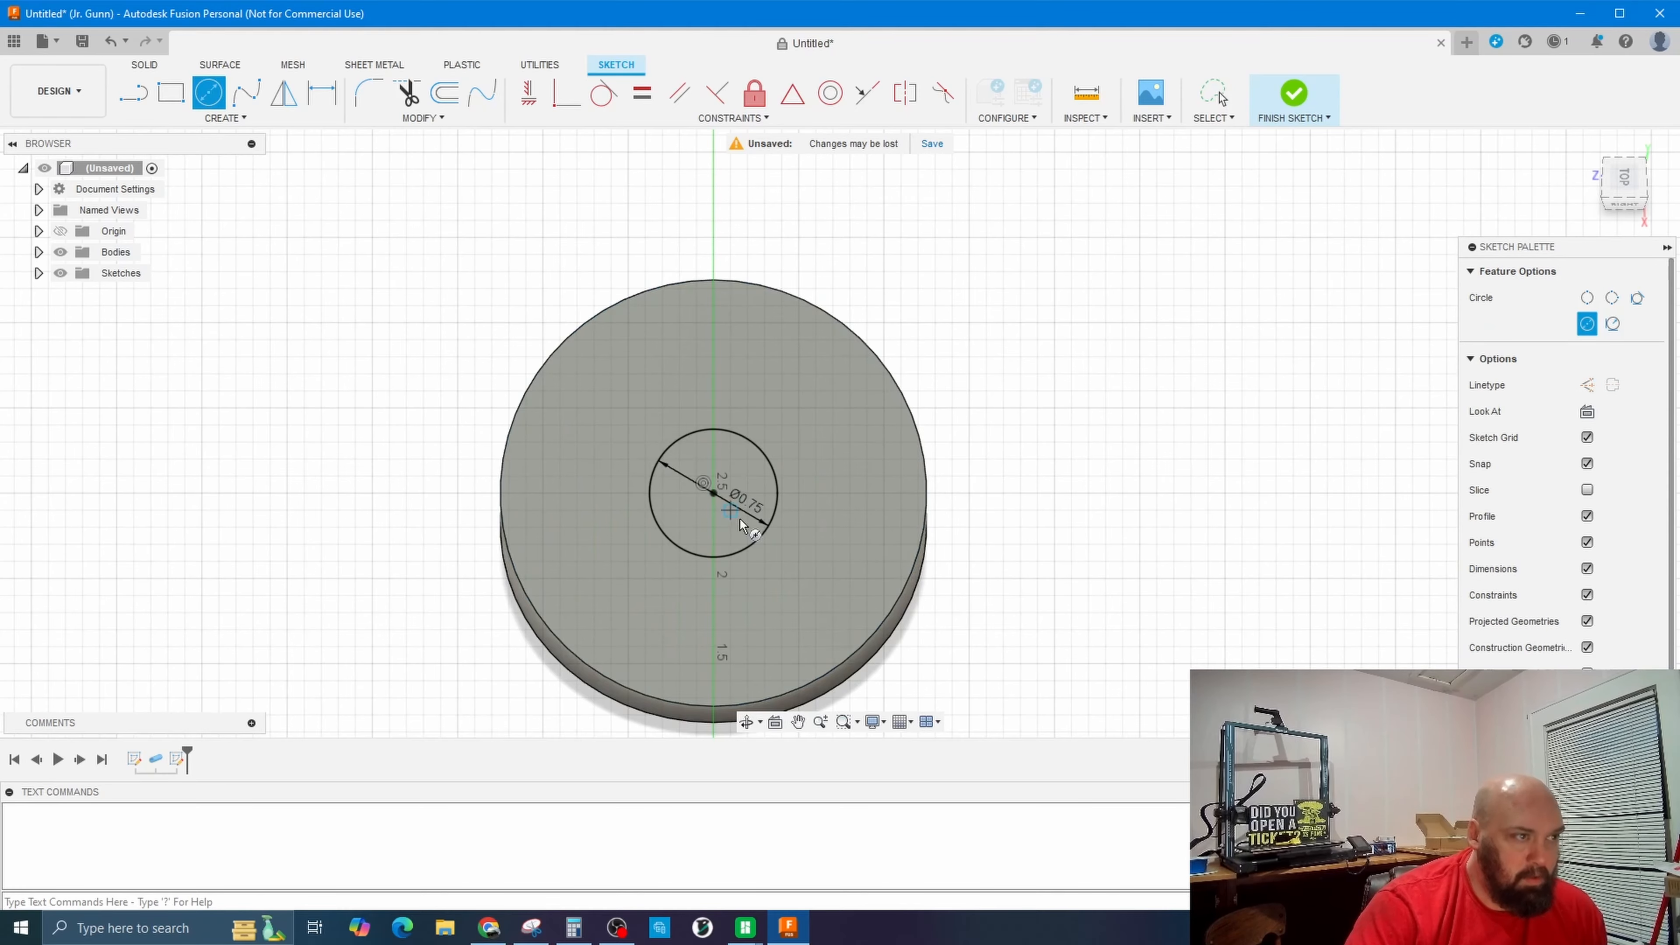
pyautogui.click(713, 492)
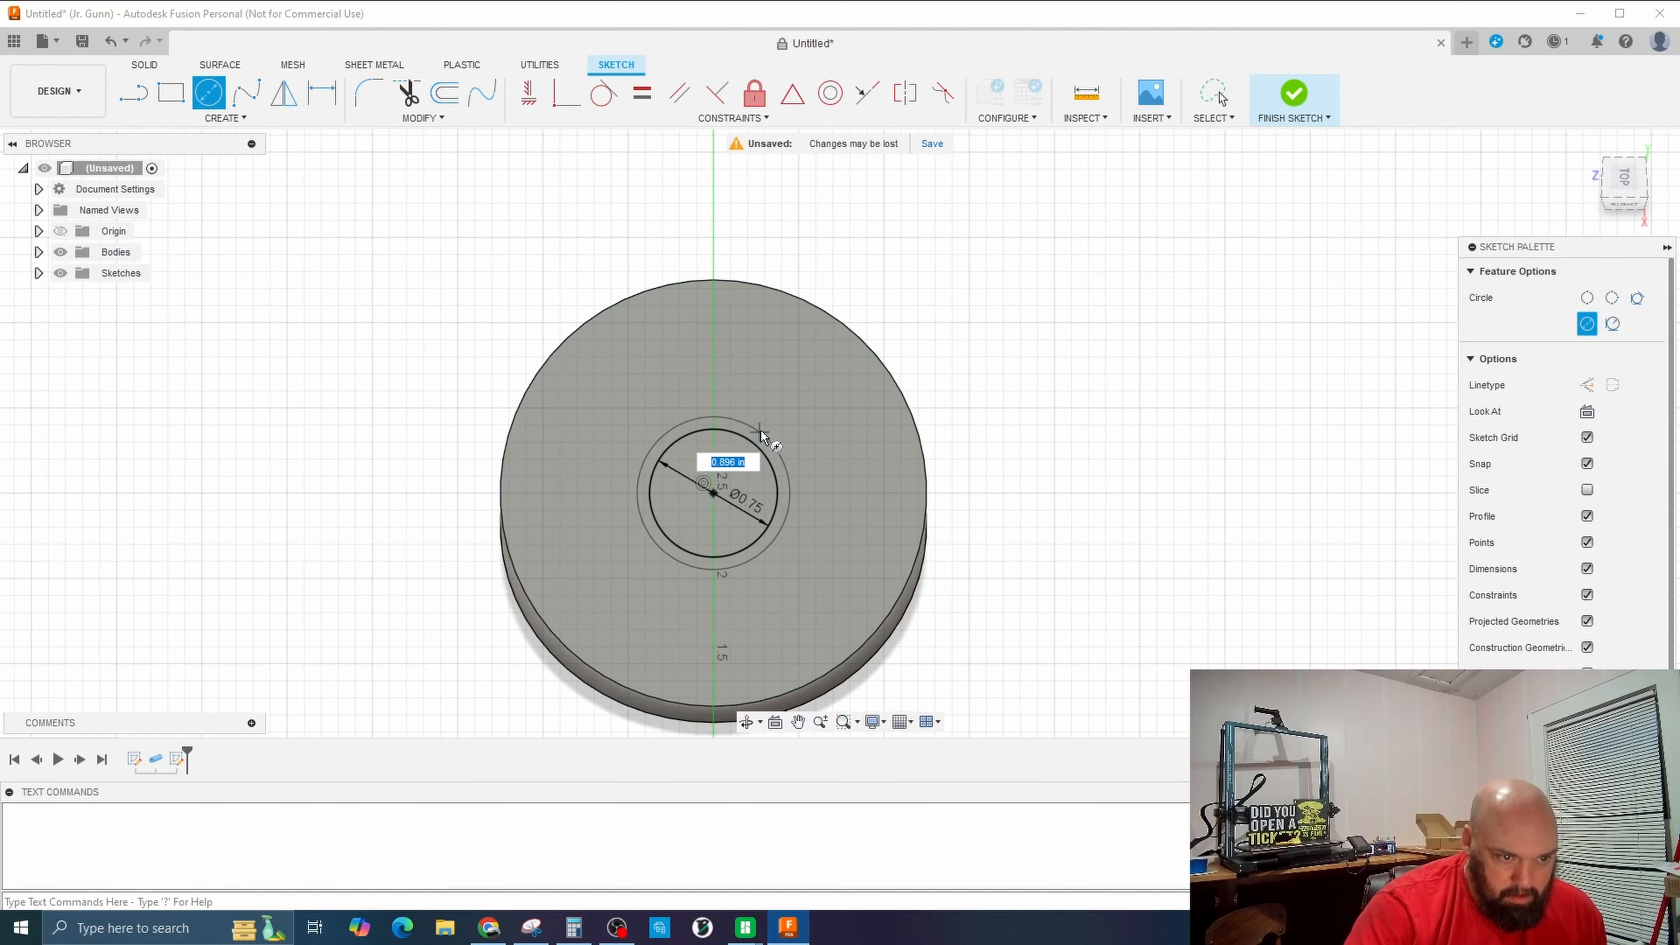
pyautogui.write('1.250')
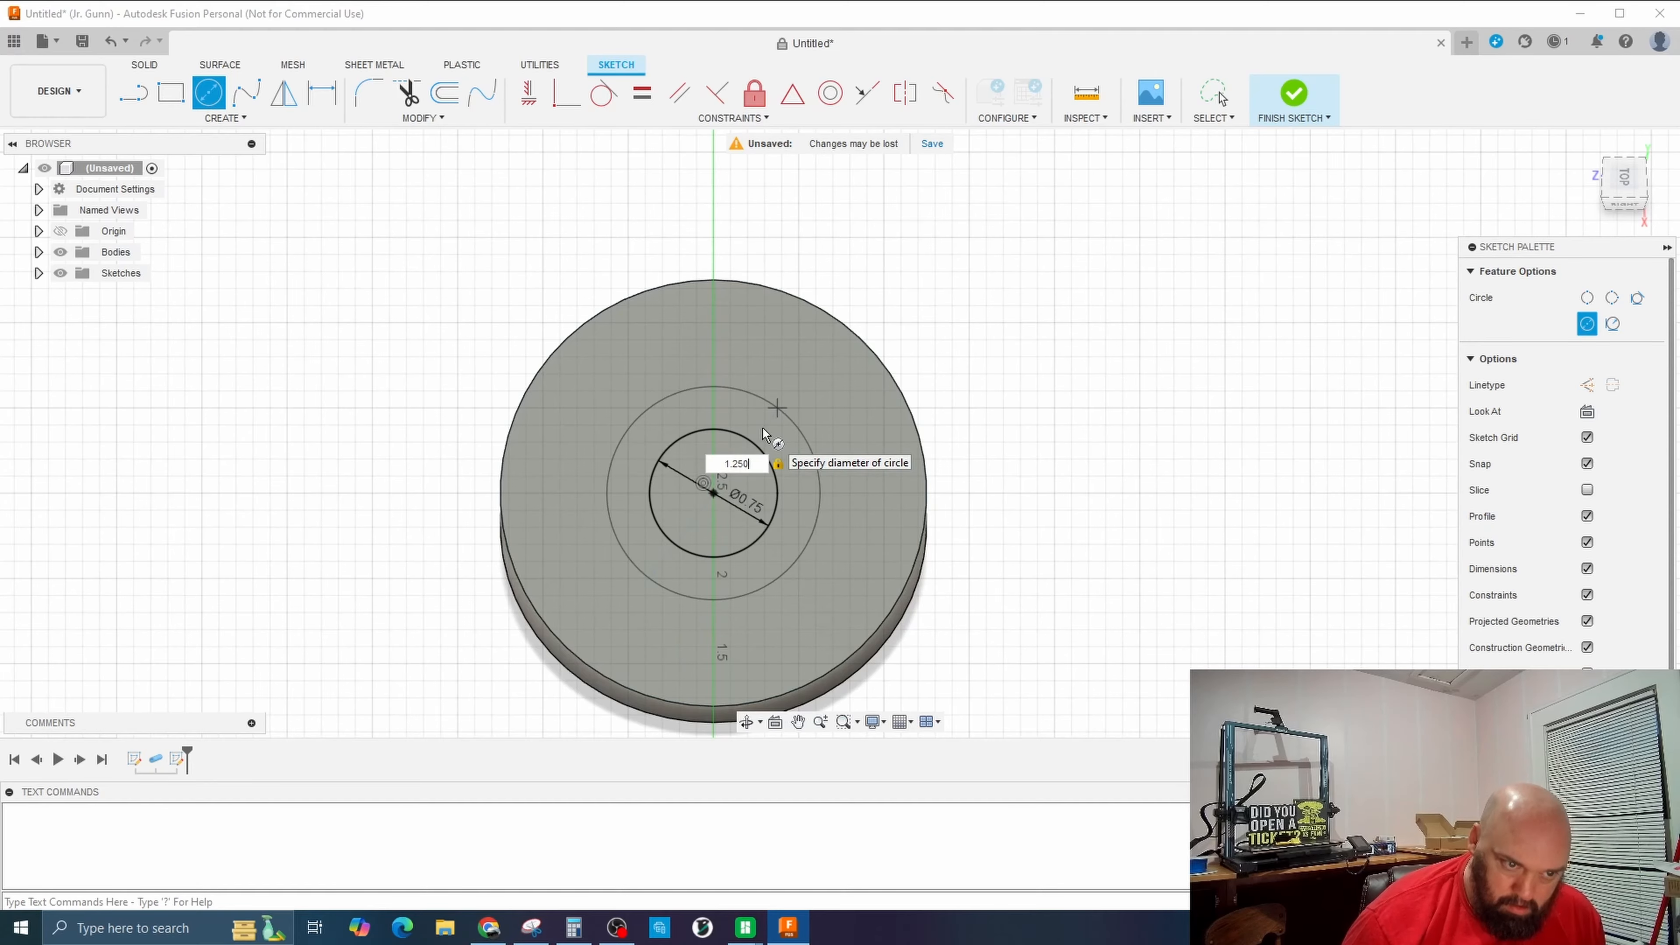
pyautogui.press('Return')
pyautogui.press('Escape')
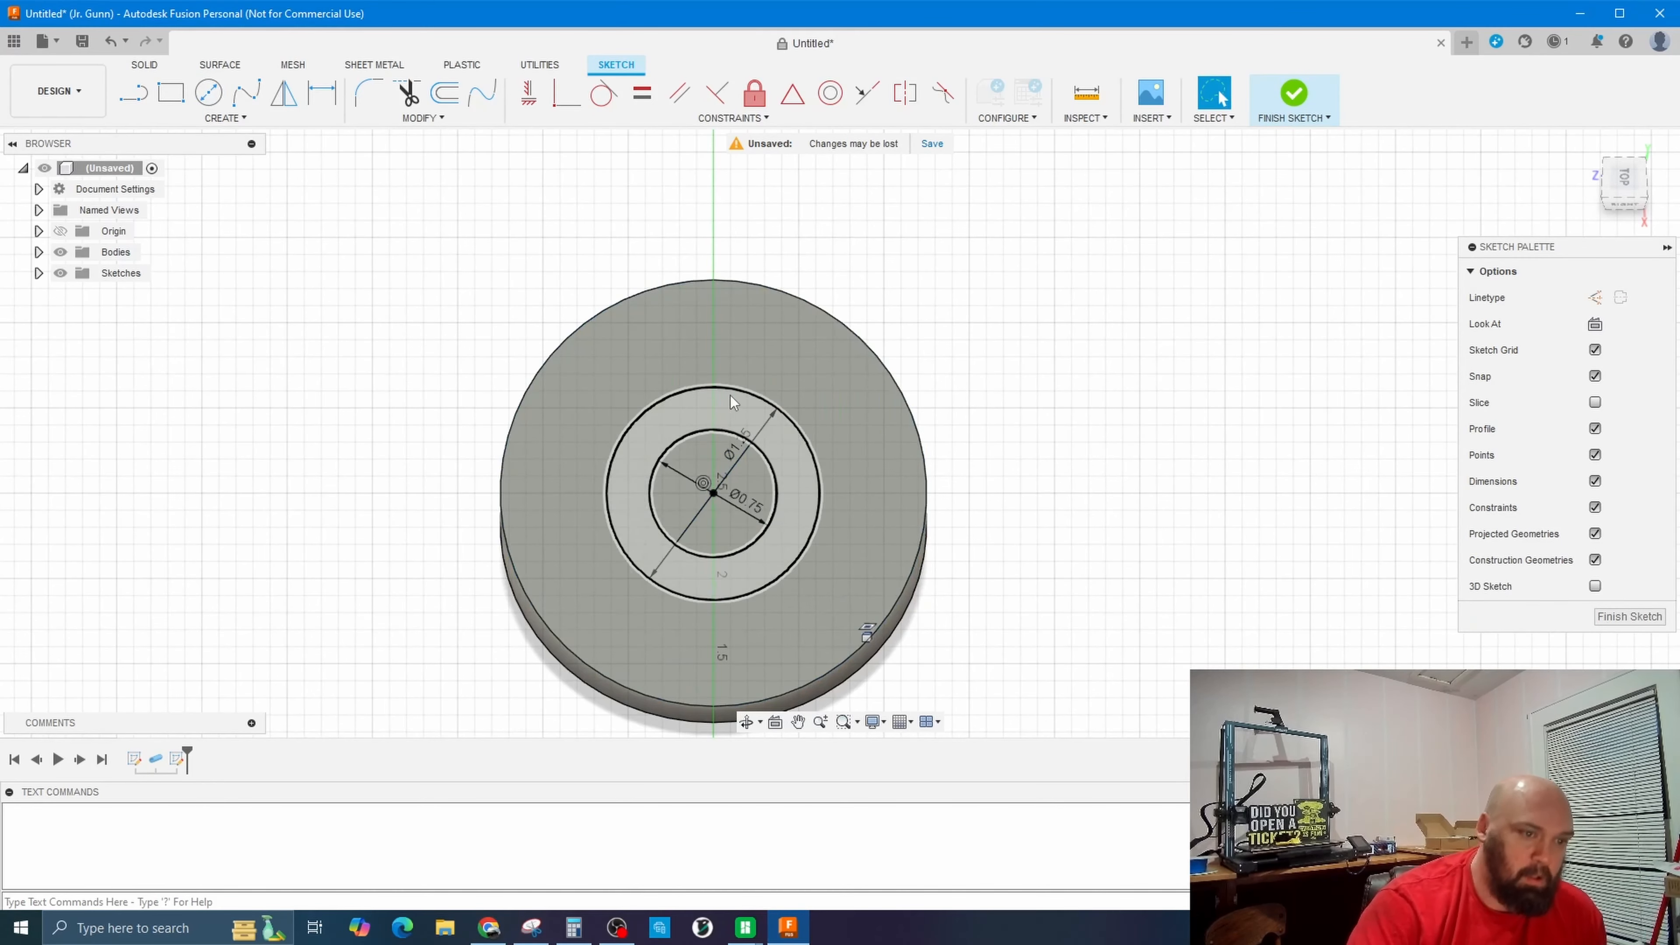
# Extrude the ring between the 0.75 in and 1.25 in circles by 0.50 in to form the connector.
pyautogui.click(739, 423)
pyautogui.press('e')
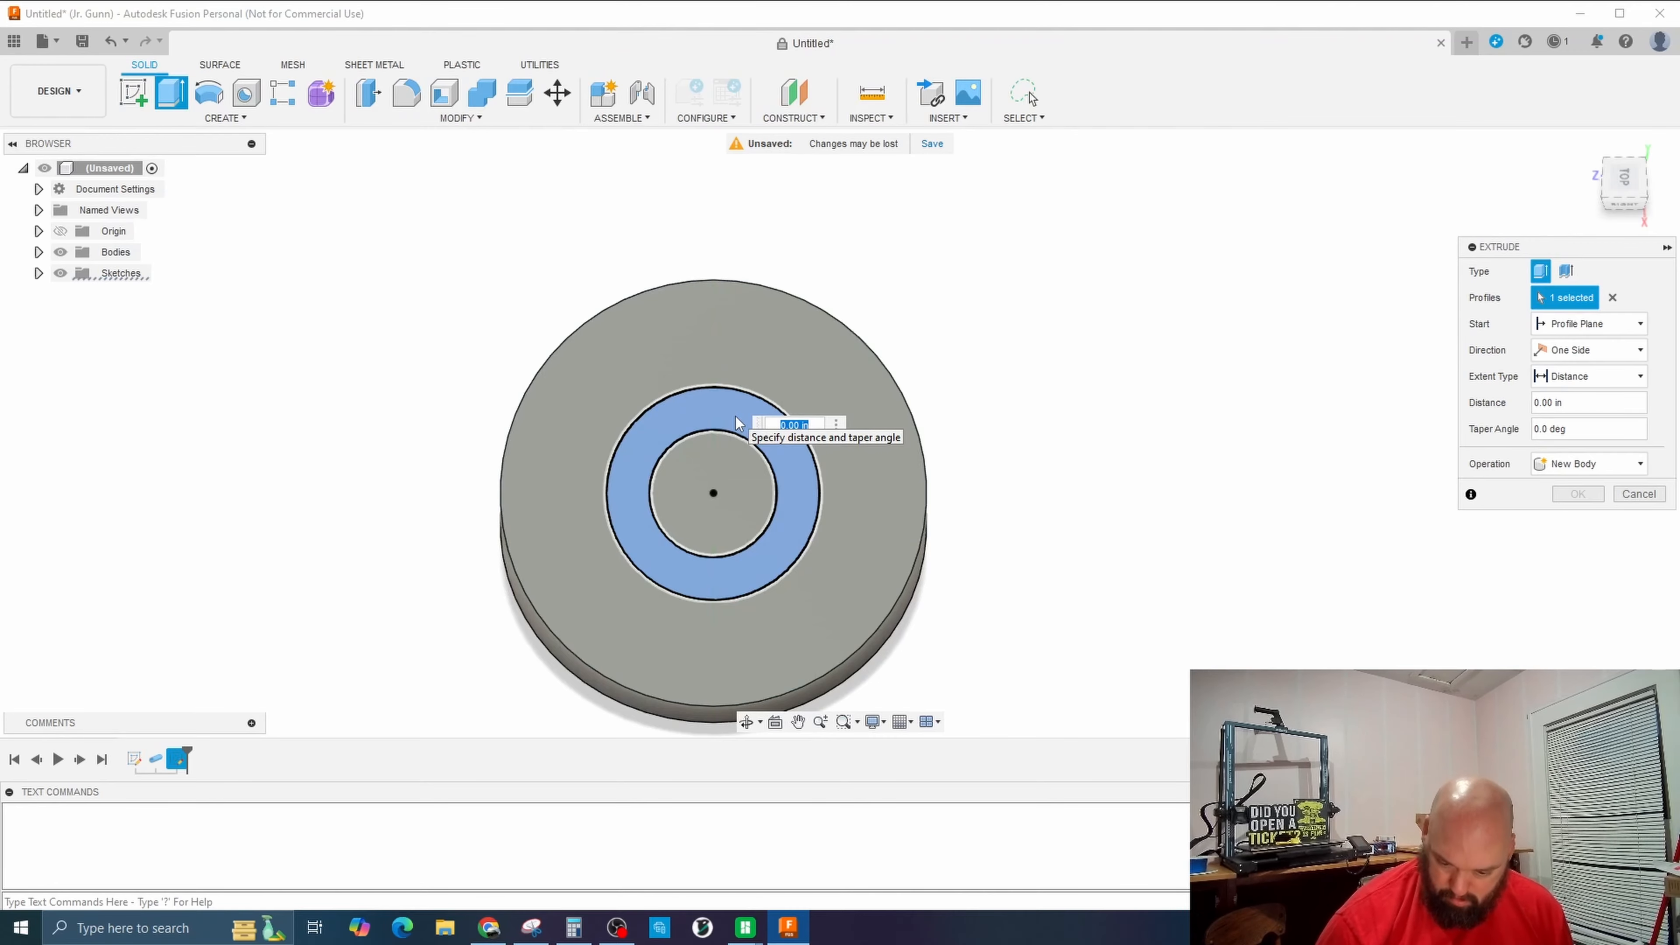
pyautogui.write('.50')
pyautogui.press('Return')
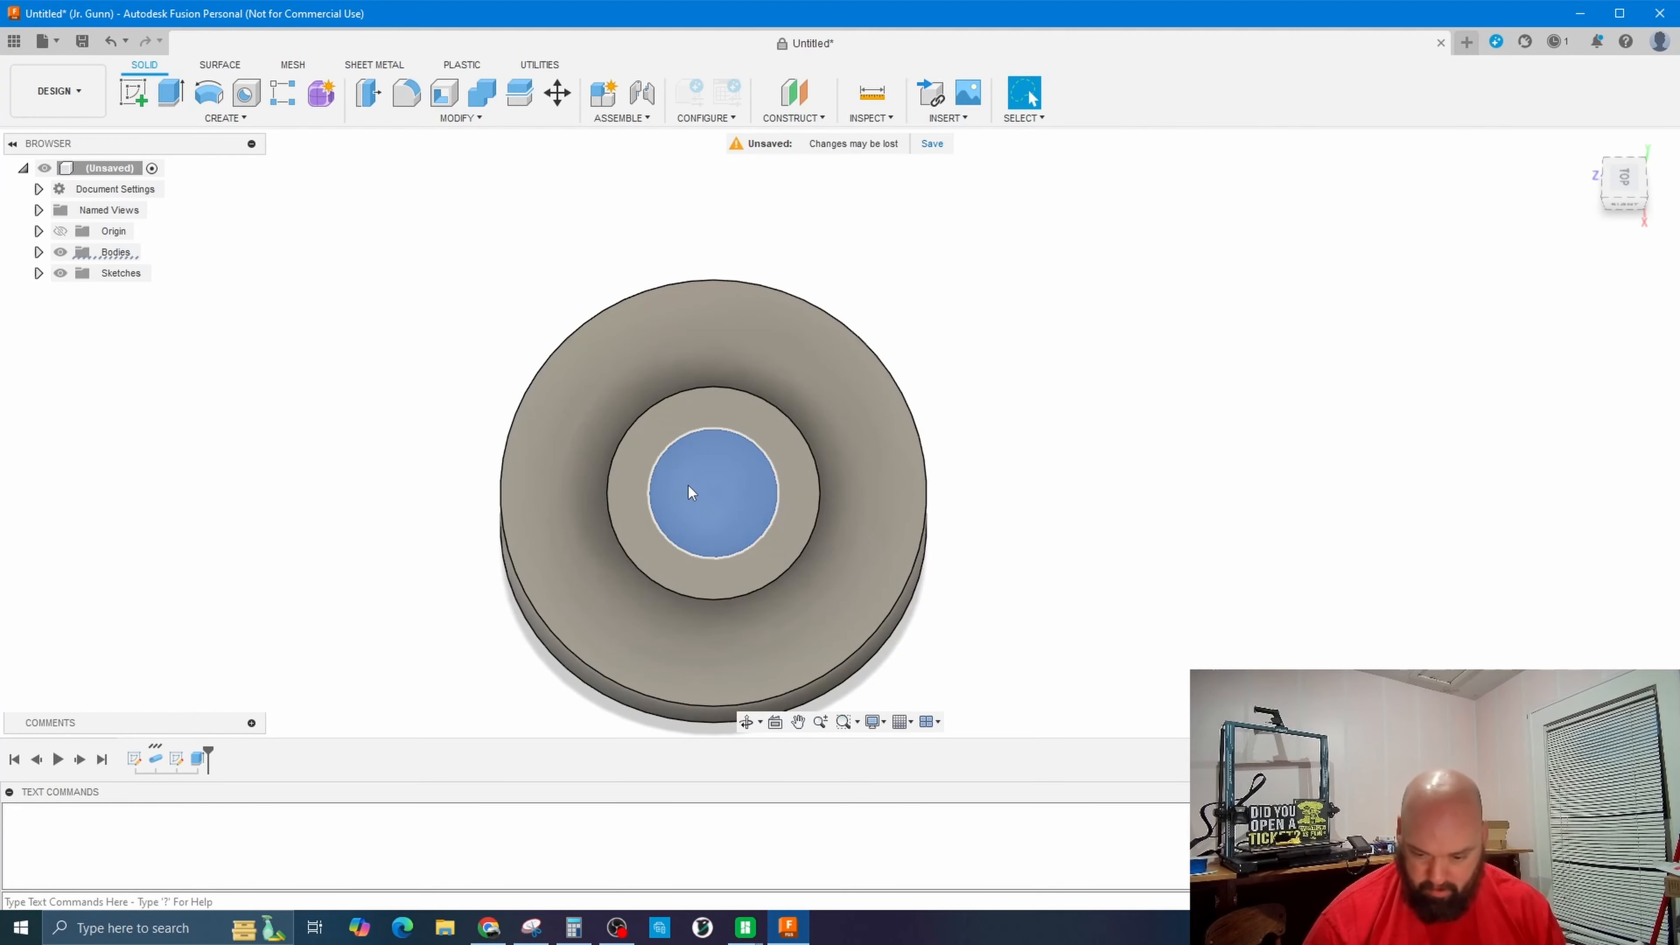
# Extrude the circular face inside the connector ring by -0.25 in to cut a recess into the pipe body.
pyautogui.press('e')
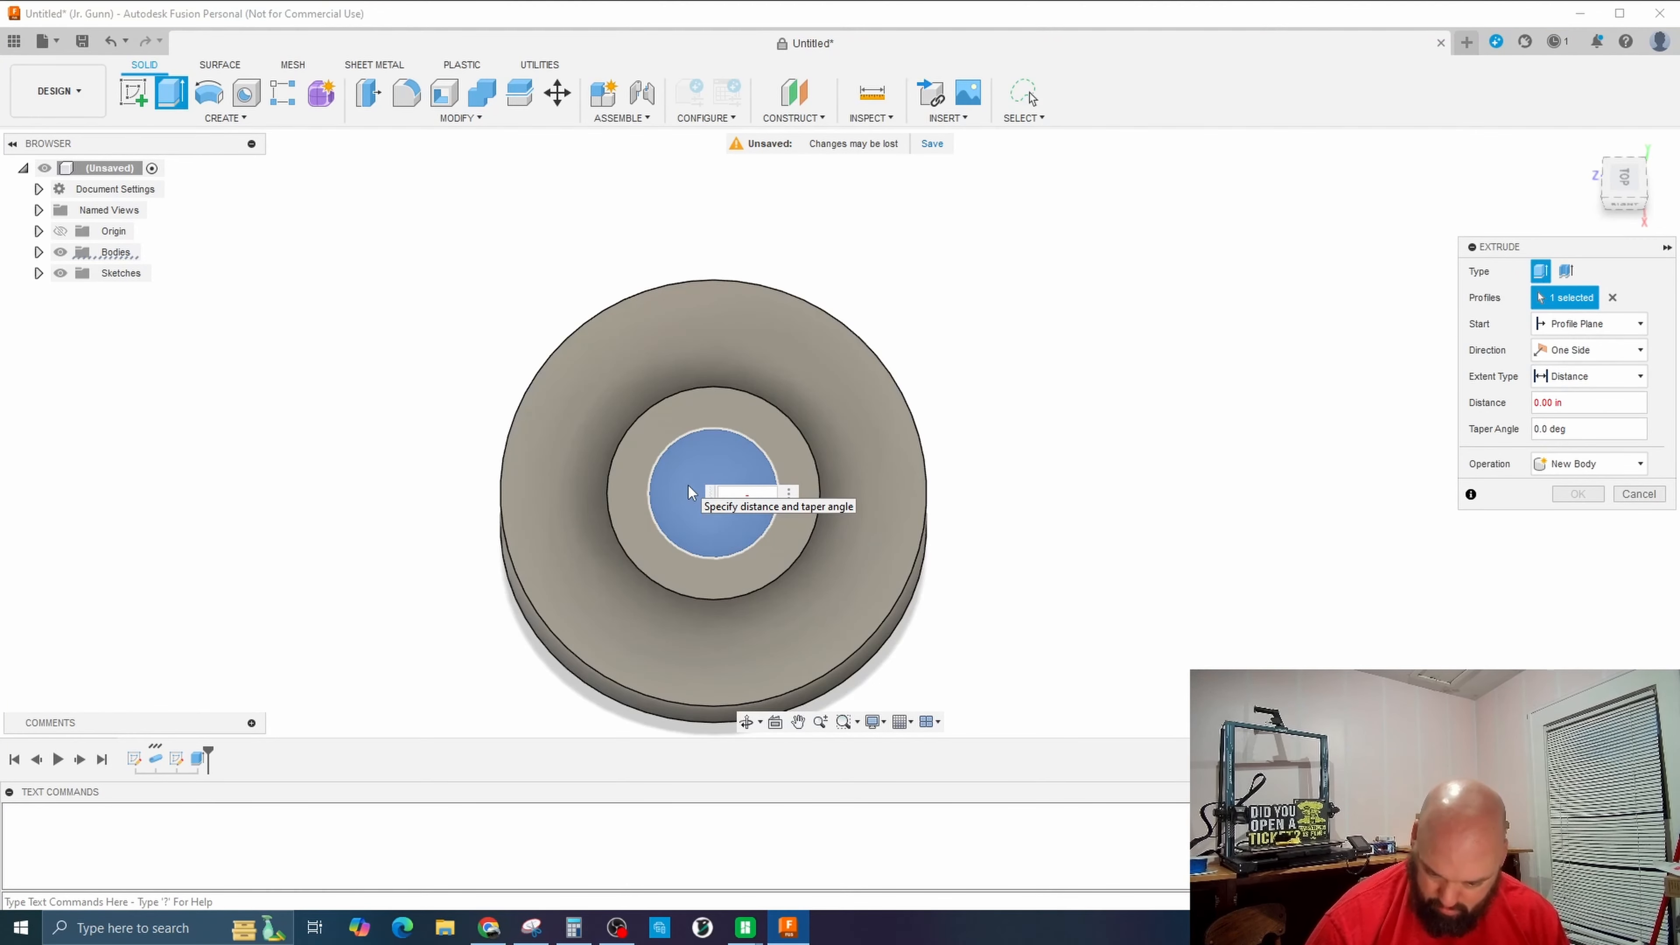
pyautogui.write('-.')
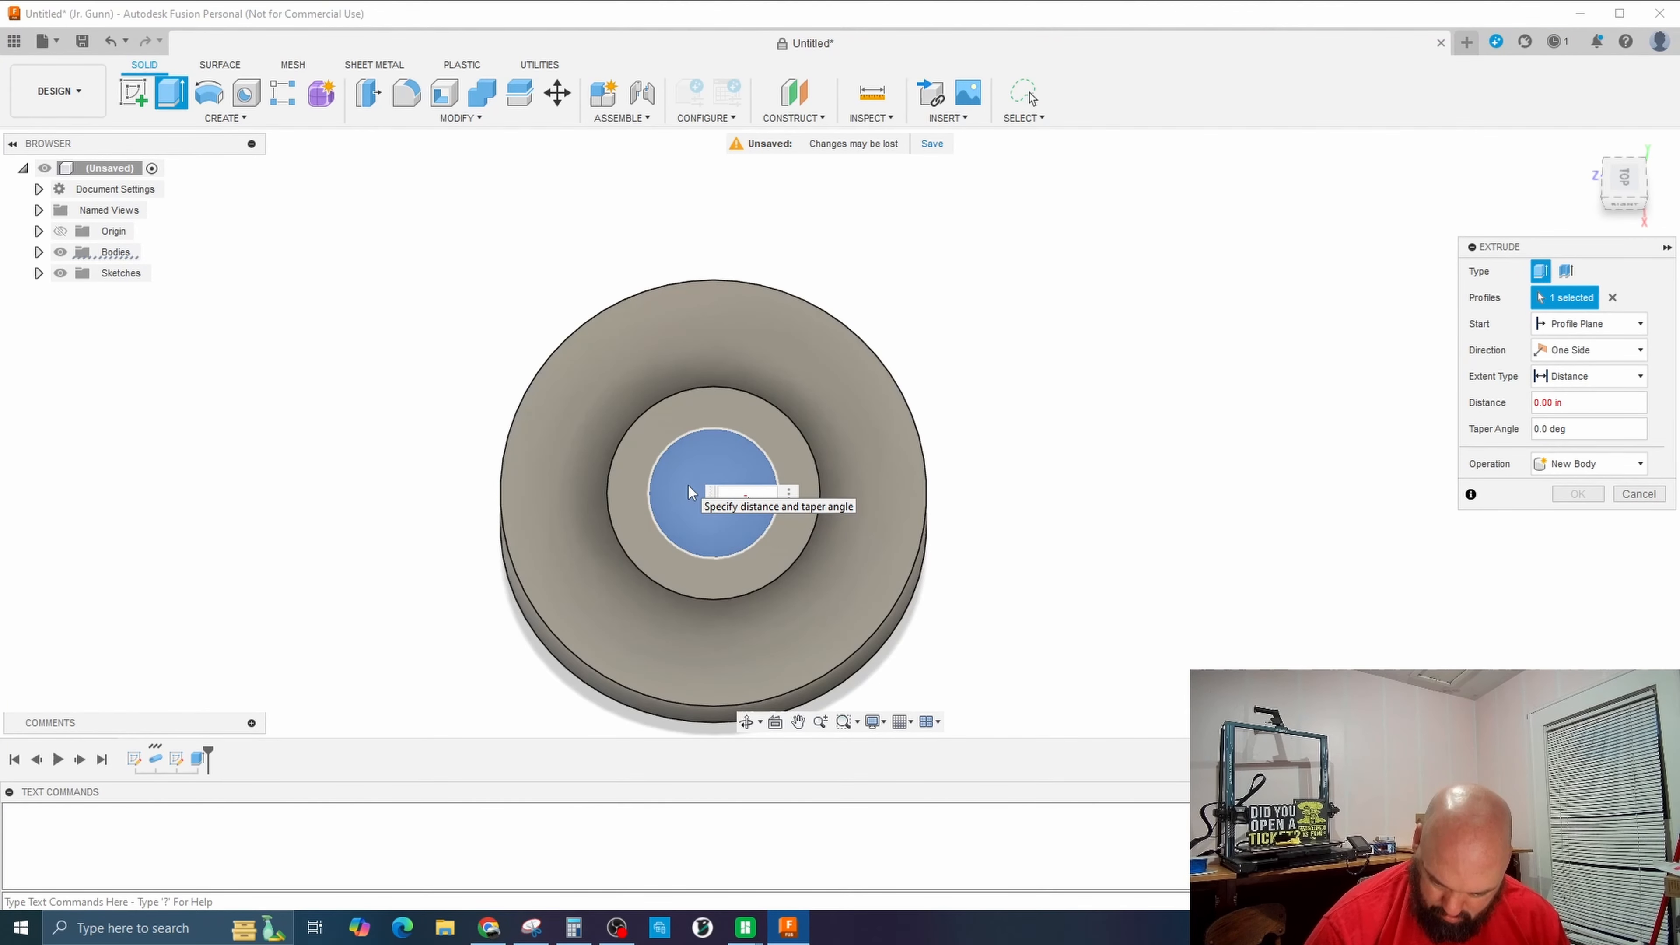
pyautogui.write('25')
pyautogui.press('Return')
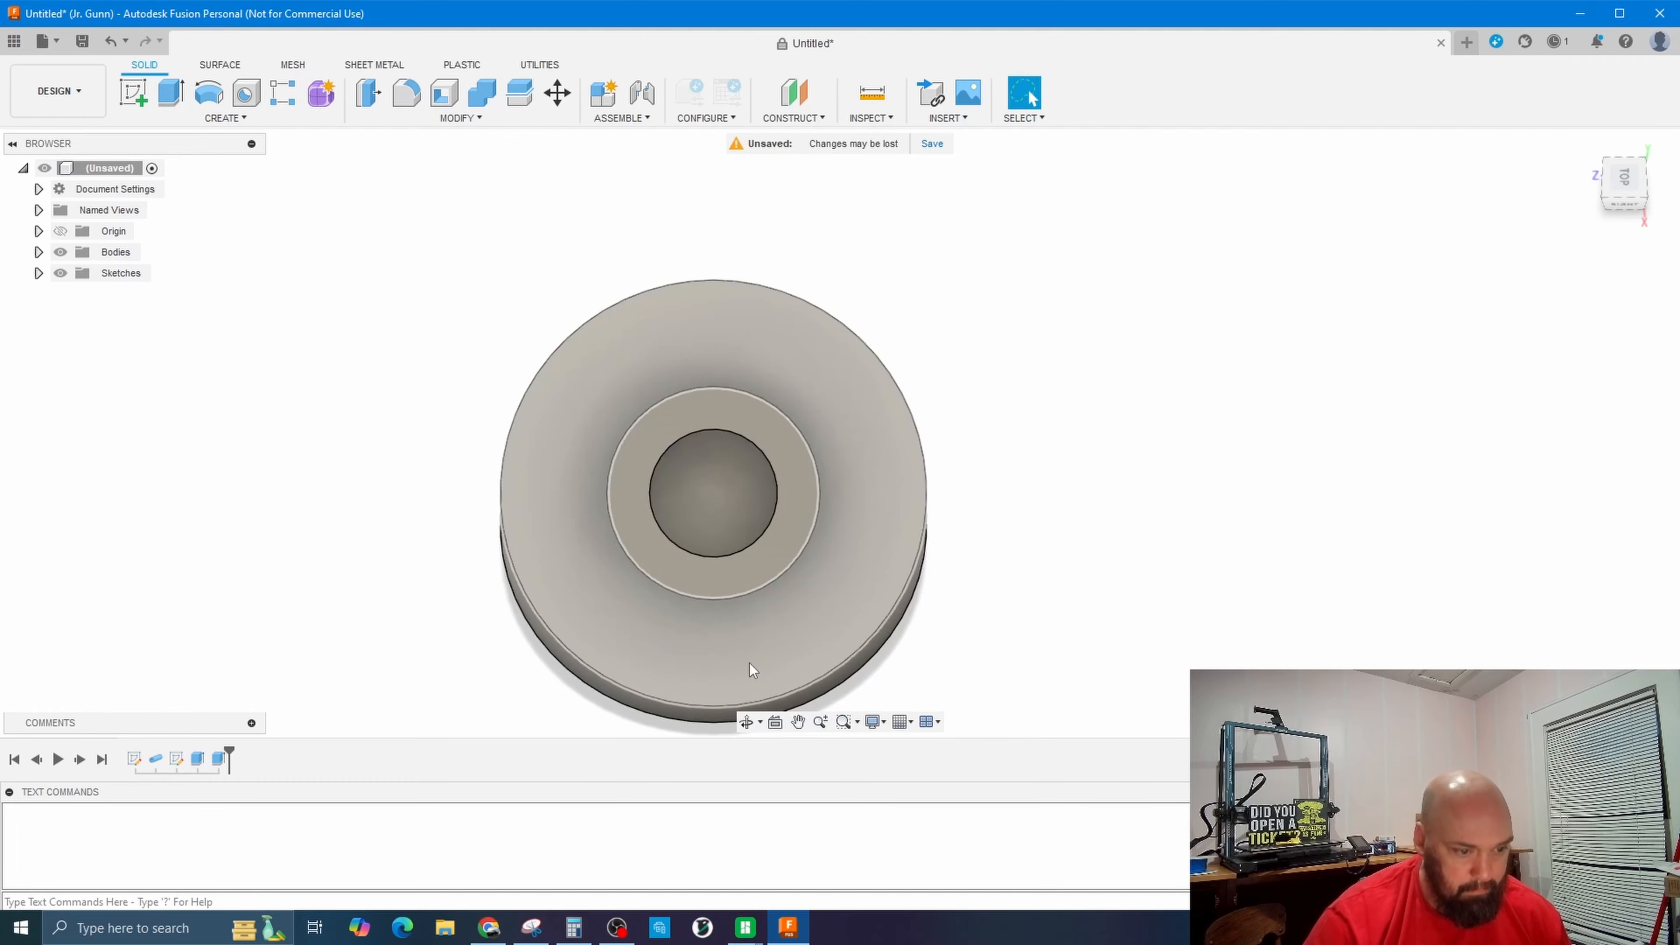
# Start a sketch on the slanted end face surrounding the connector.
pyautogui.click(746, 721)
pyautogui.moveTo(1102, 569)
pyautogui.mouseDown()
pyautogui.moveTo(892, 491)
pyautogui.moveTo(874, 364)
pyautogui.moveTo(855, 360)
pyautogui.moveTo(968, 469)
pyautogui.moveTo(975, 582)
pyautogui.moveTo(975, 567)
pyautogui.moveTo(1061, 551)
pyautogui.moveTo(1083, 571)
pyautogui.mouseUp()
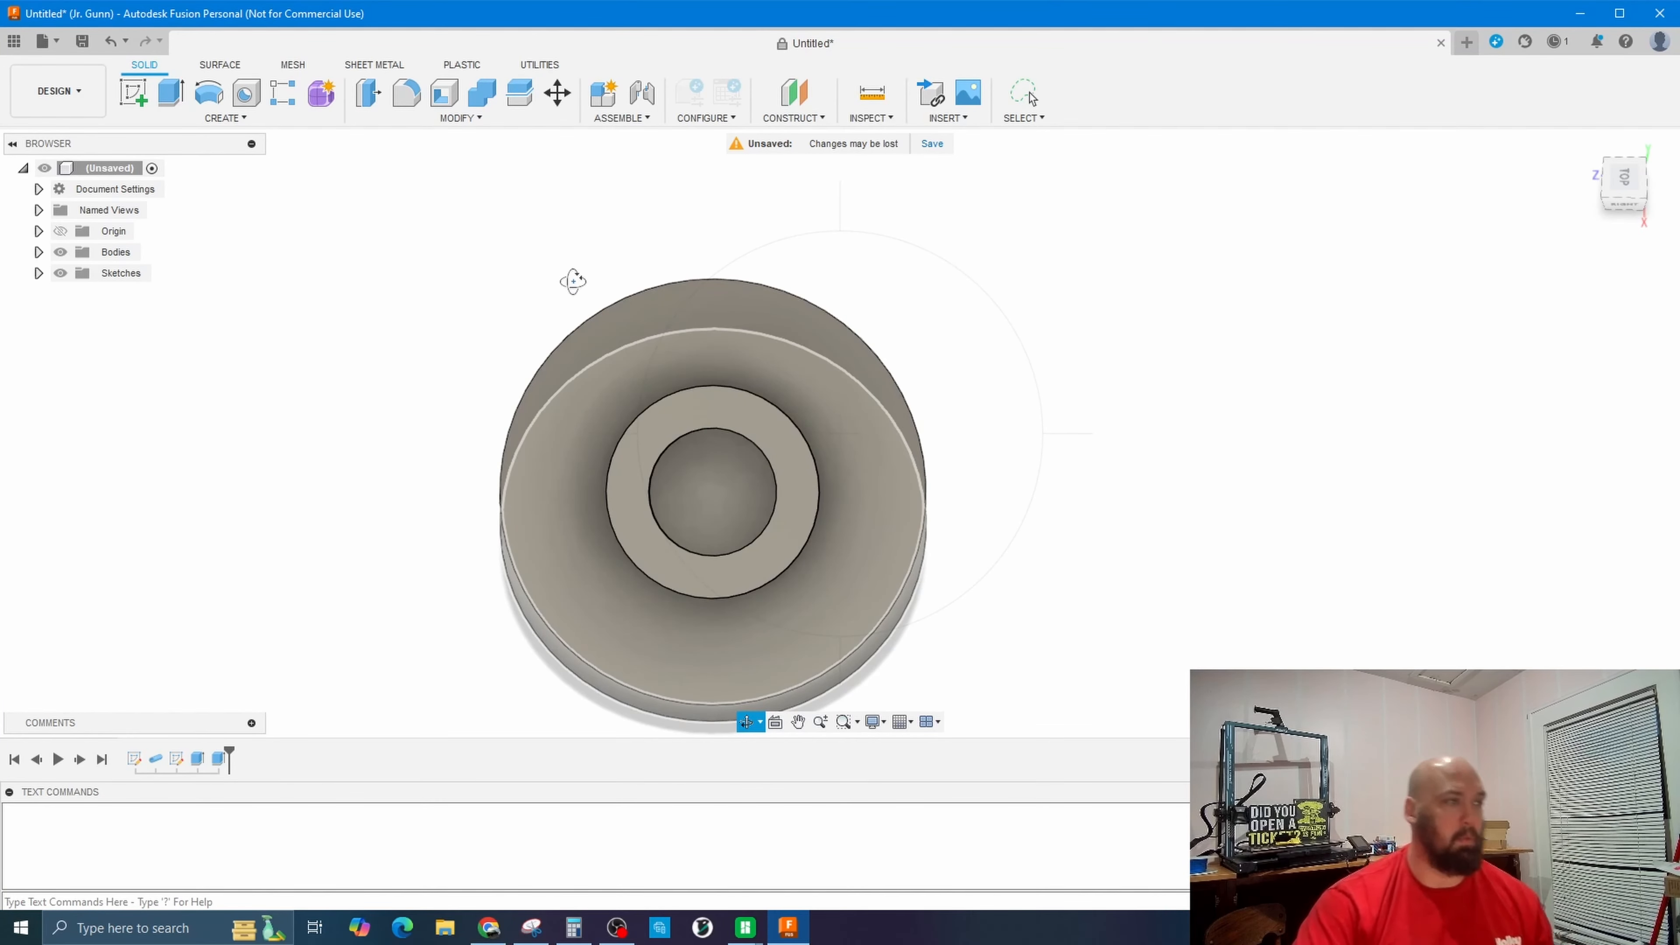
pyautogui.click(133, 93)
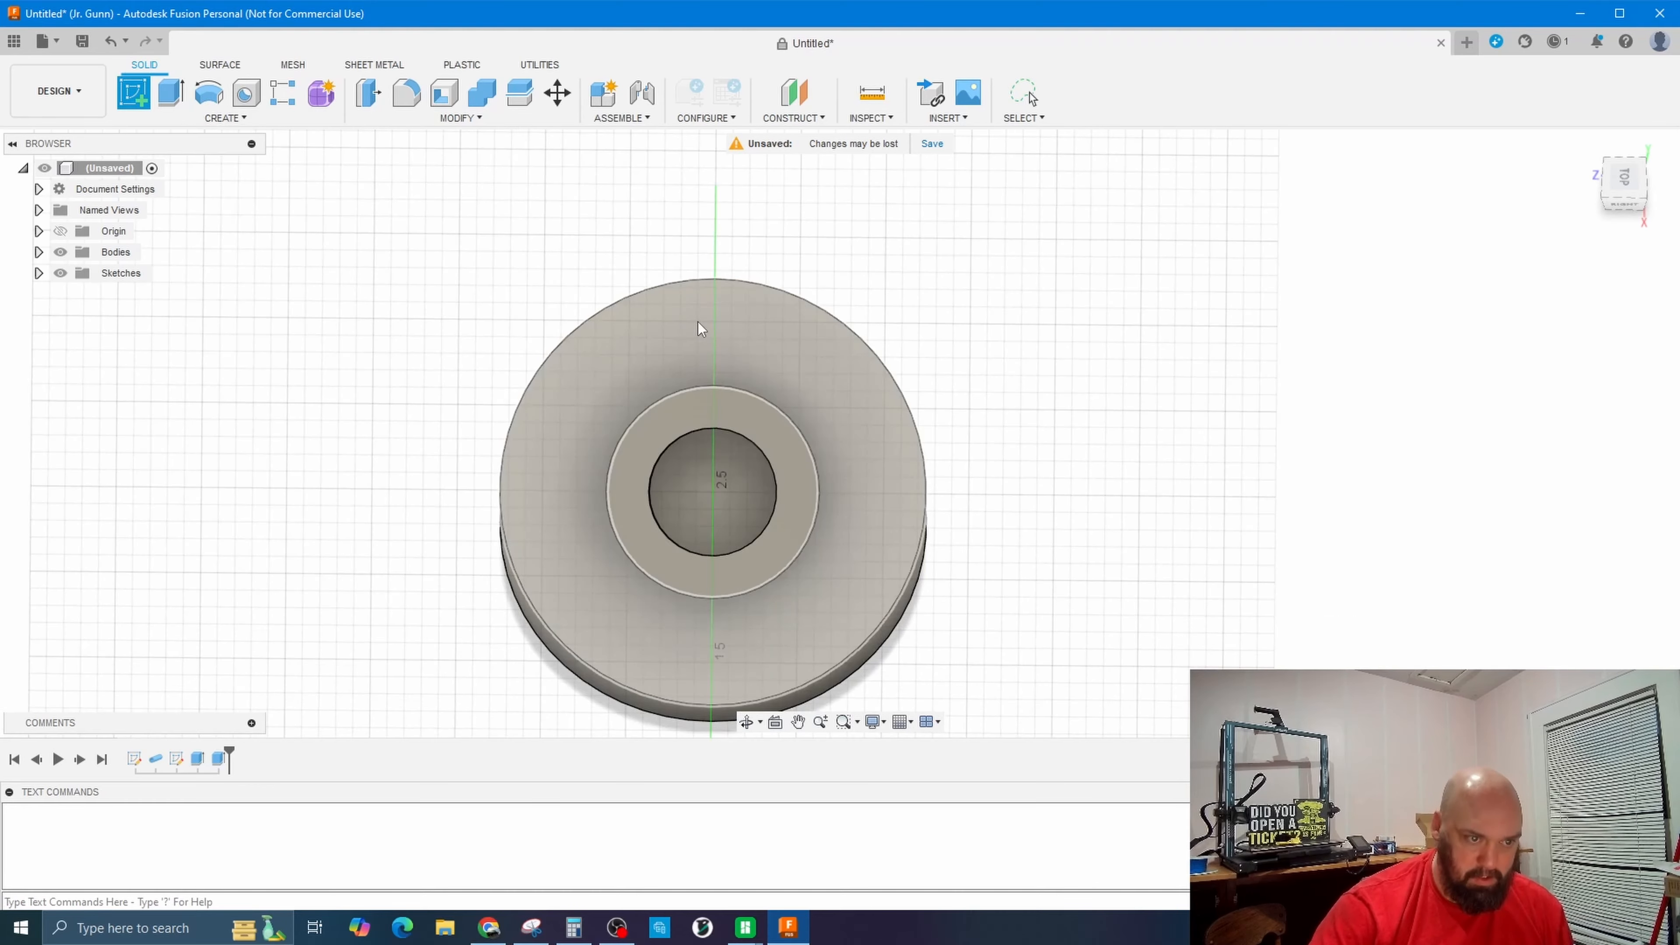
pyautogui.click(739, 344)
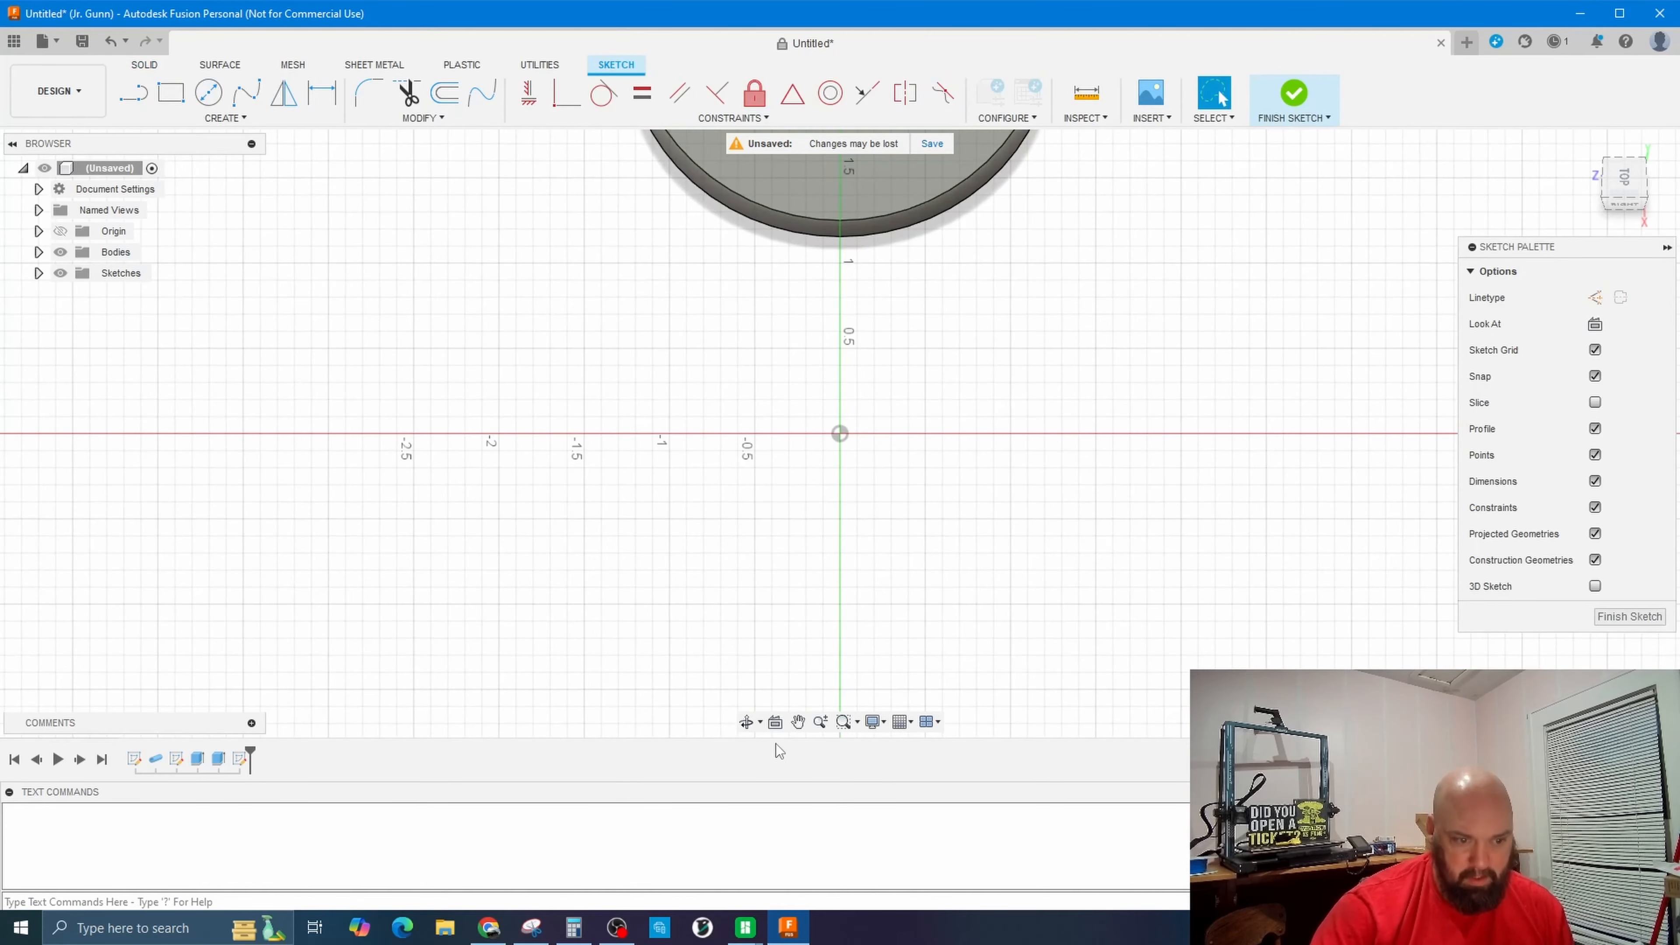
pyautogui.click(798, 722)
pyautogui.moveTo(1163, 309)
pyautogui.mouseDown()
pyautogui.moveTo(1118, 506)
pyautogui.moveTo(1144, 405)
pyautogui.moveTo(1017, 532)
pyautogui.mouseUp()
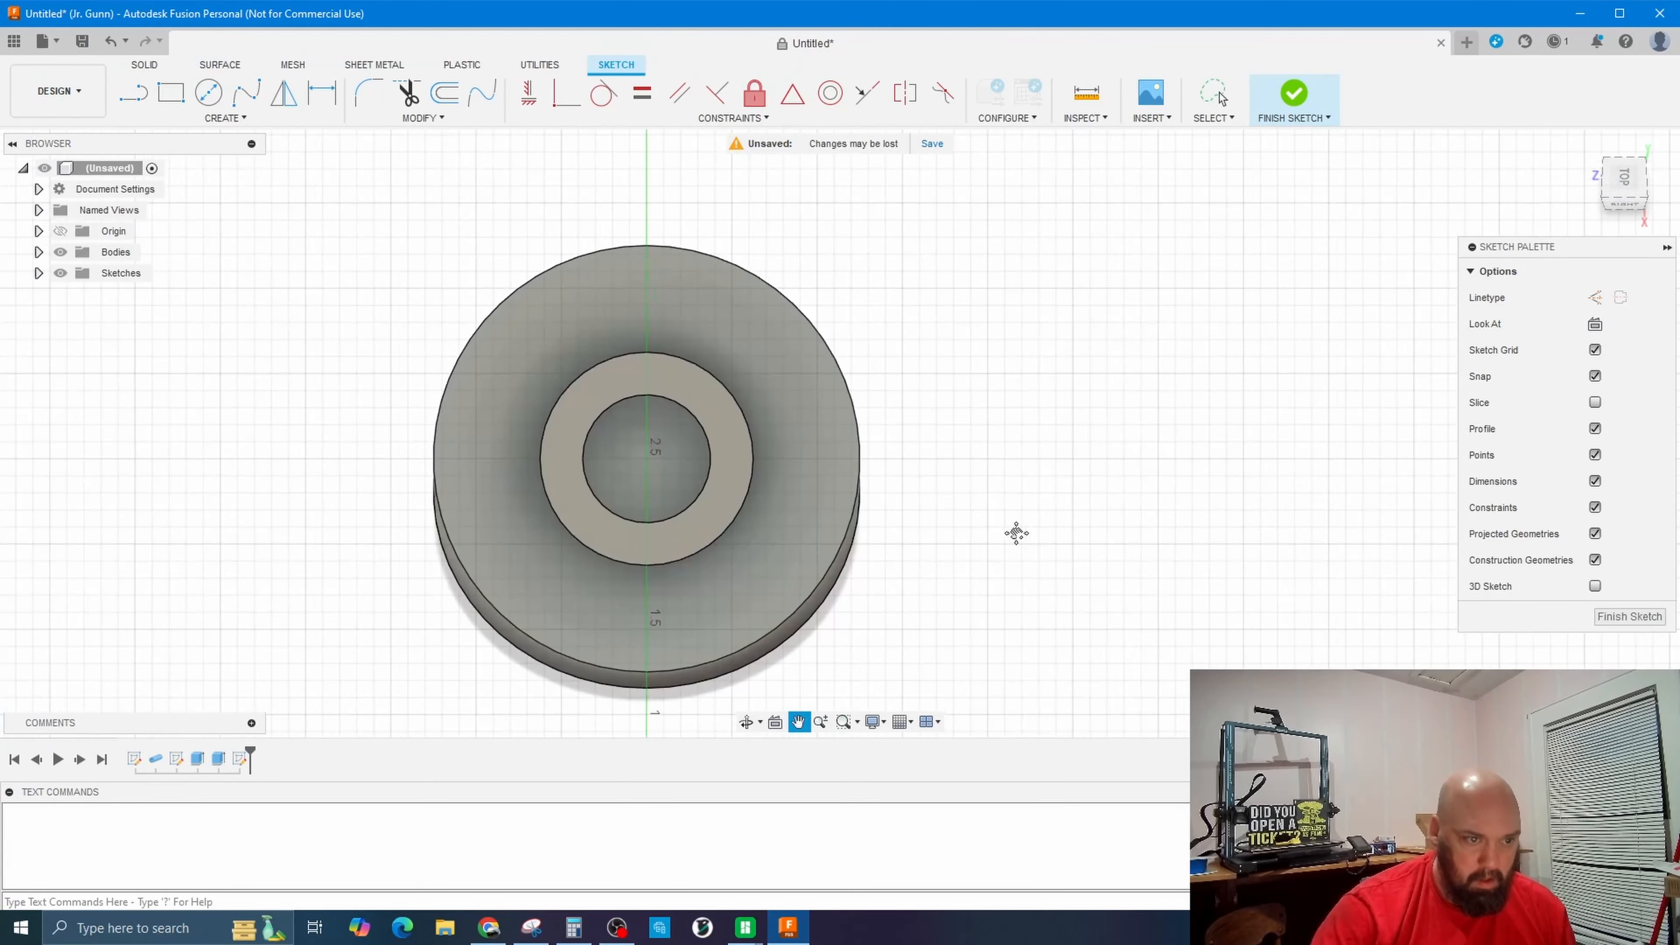
# Draw a horizontal line from the connector's center to between the connector and the outer rim, and convert it to construction.
pyautogui.click(133, 93)
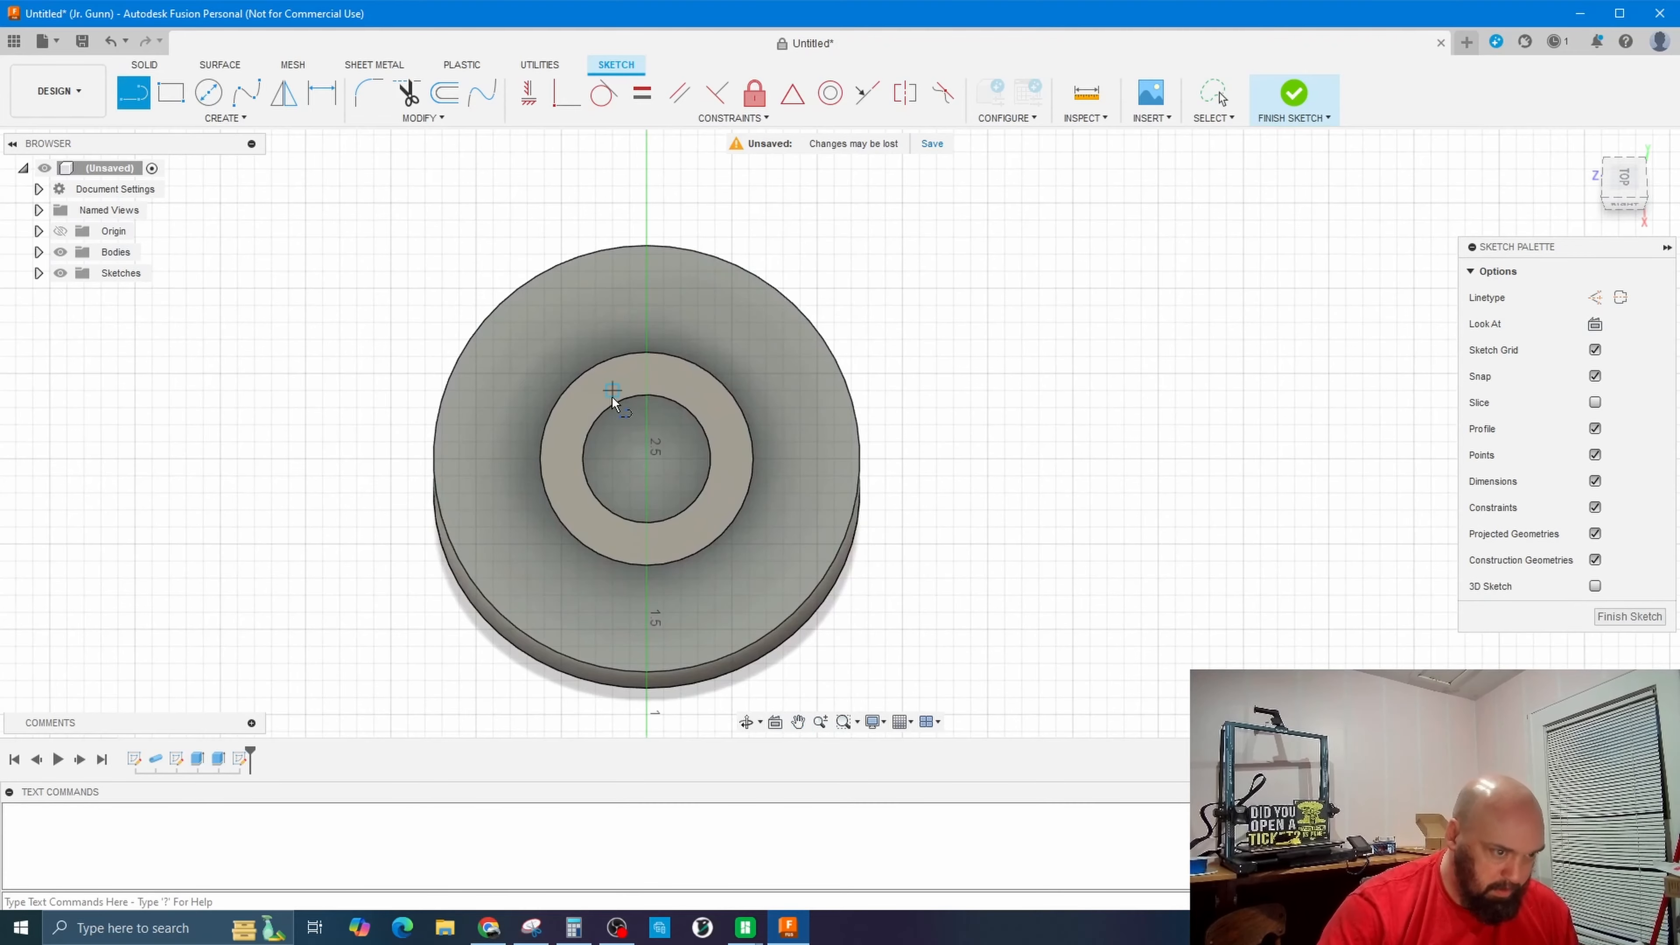
pyautogui.click(645, 459)
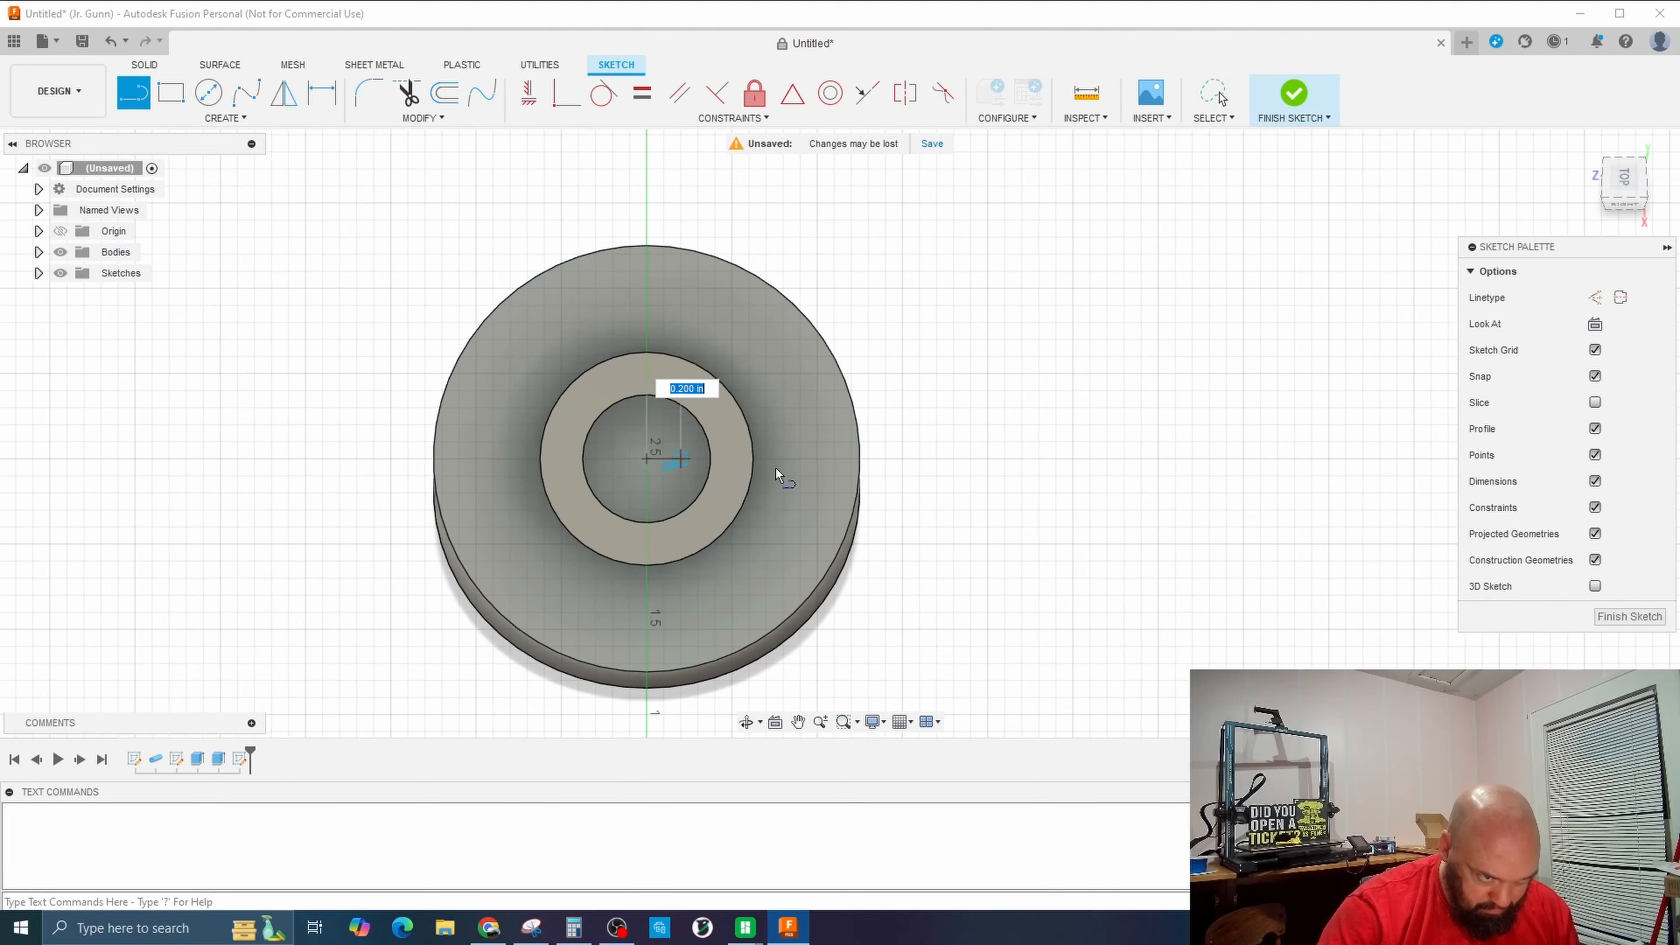
pyautogui.click(816, 457)
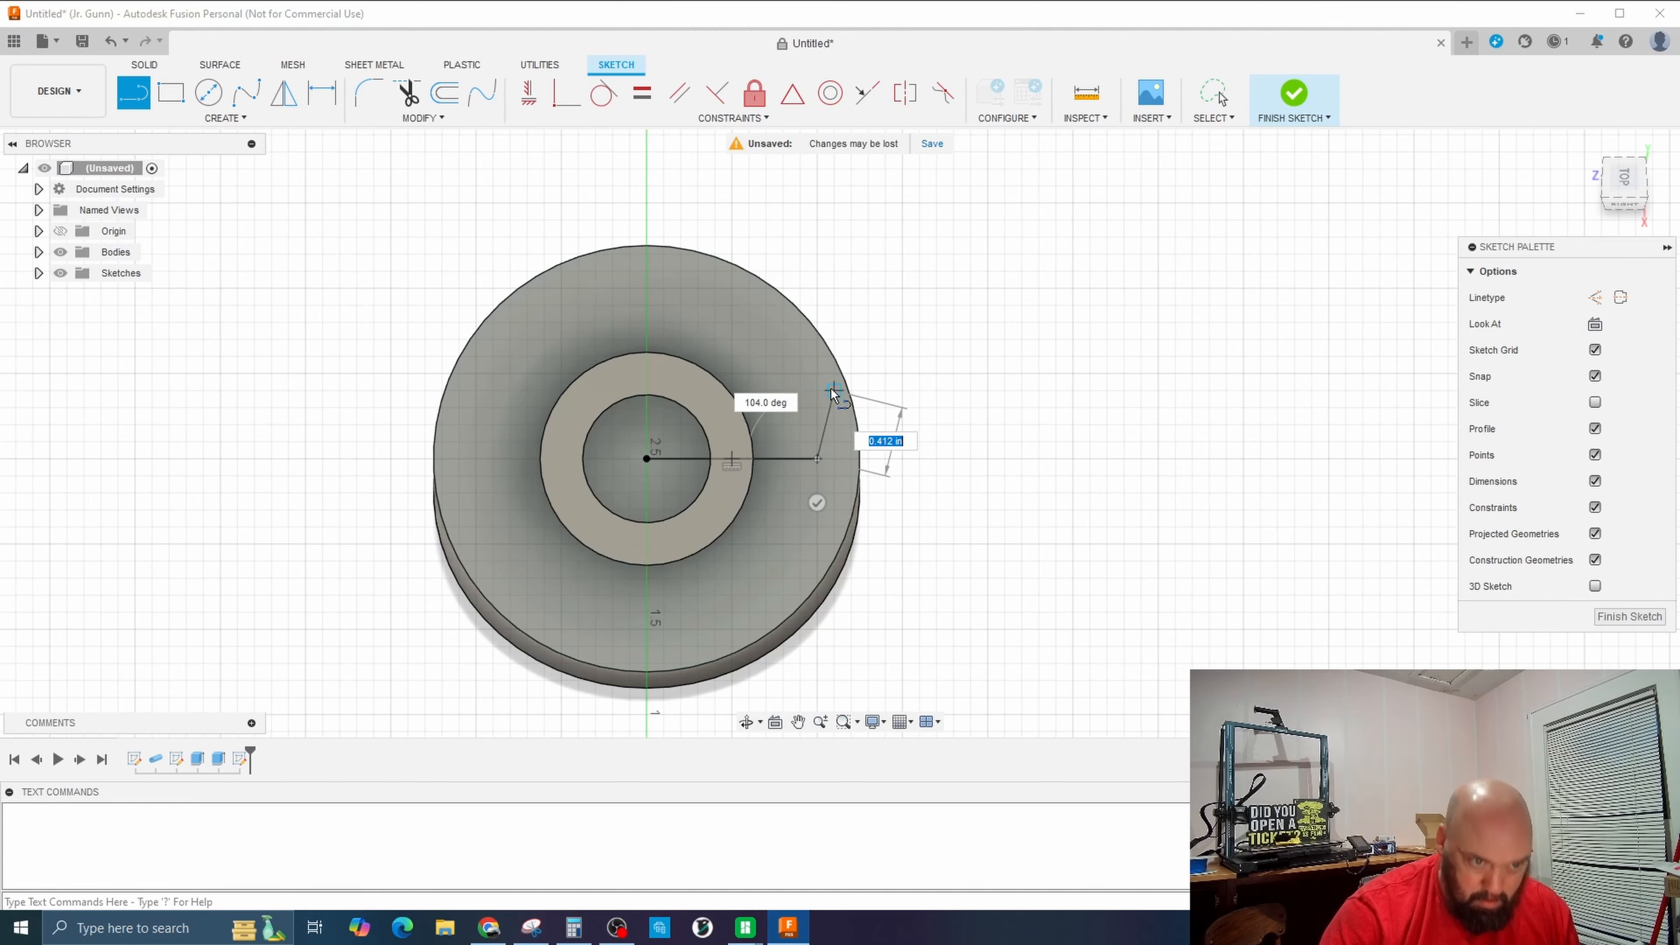
pyautogui.press('Escape')
pyautogui.click(768, 459)
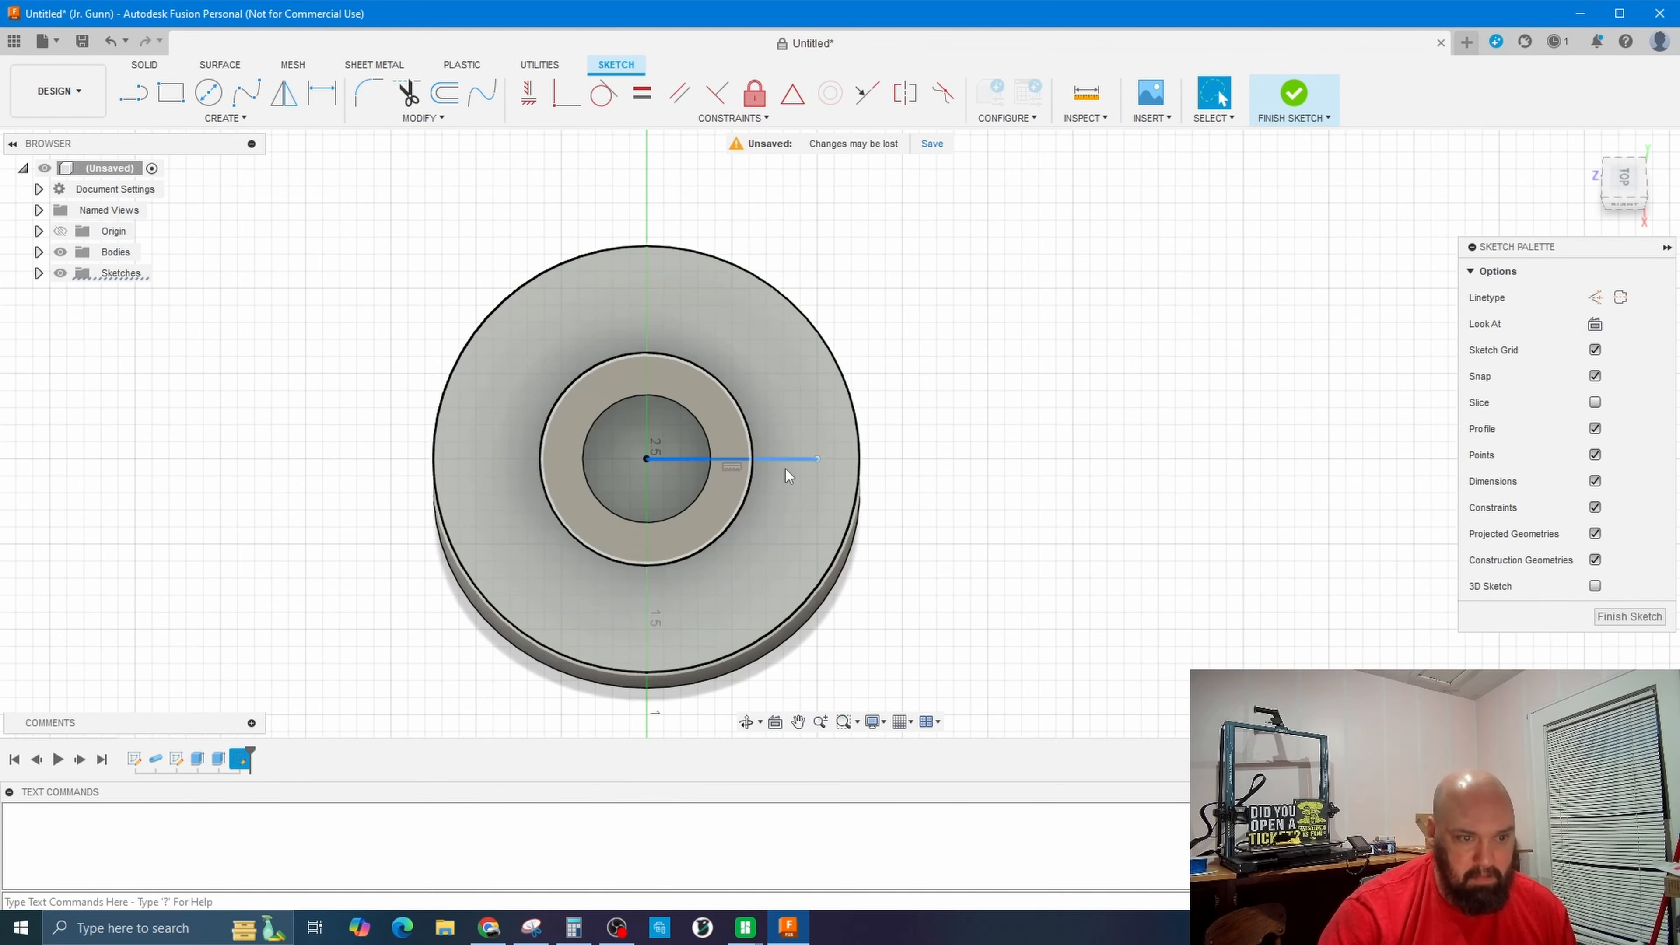
pyautogui.press('x')
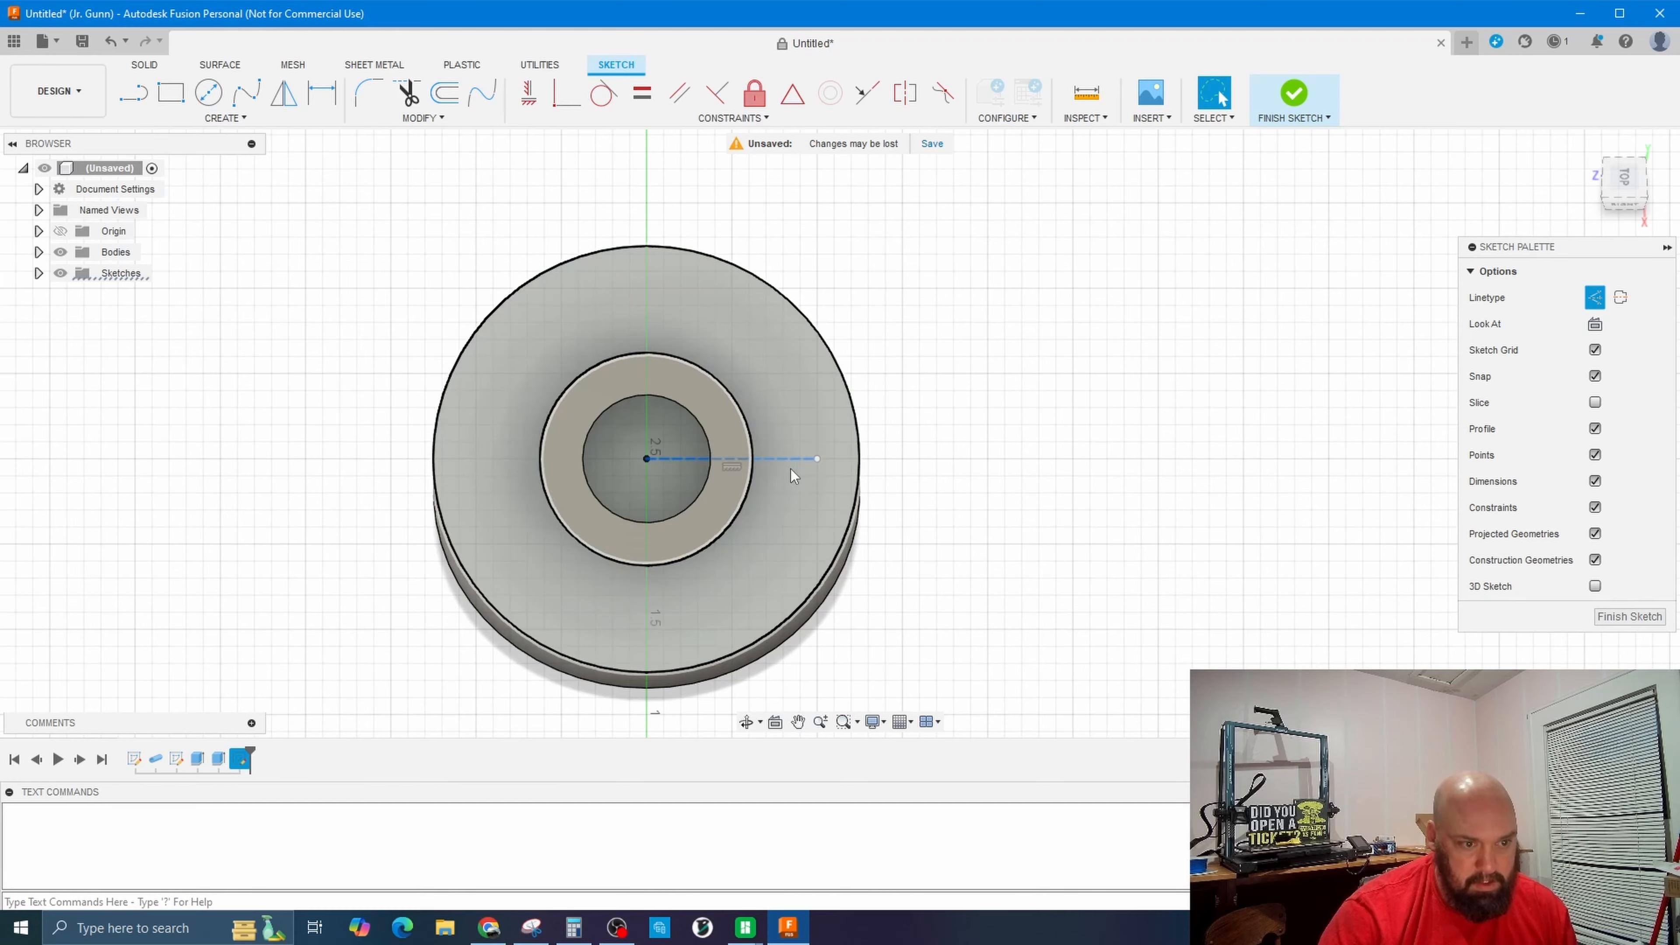
# Sketch a 0.250 in diameter circle centered on the outer end of the construction line.
pyautogui.press('c')
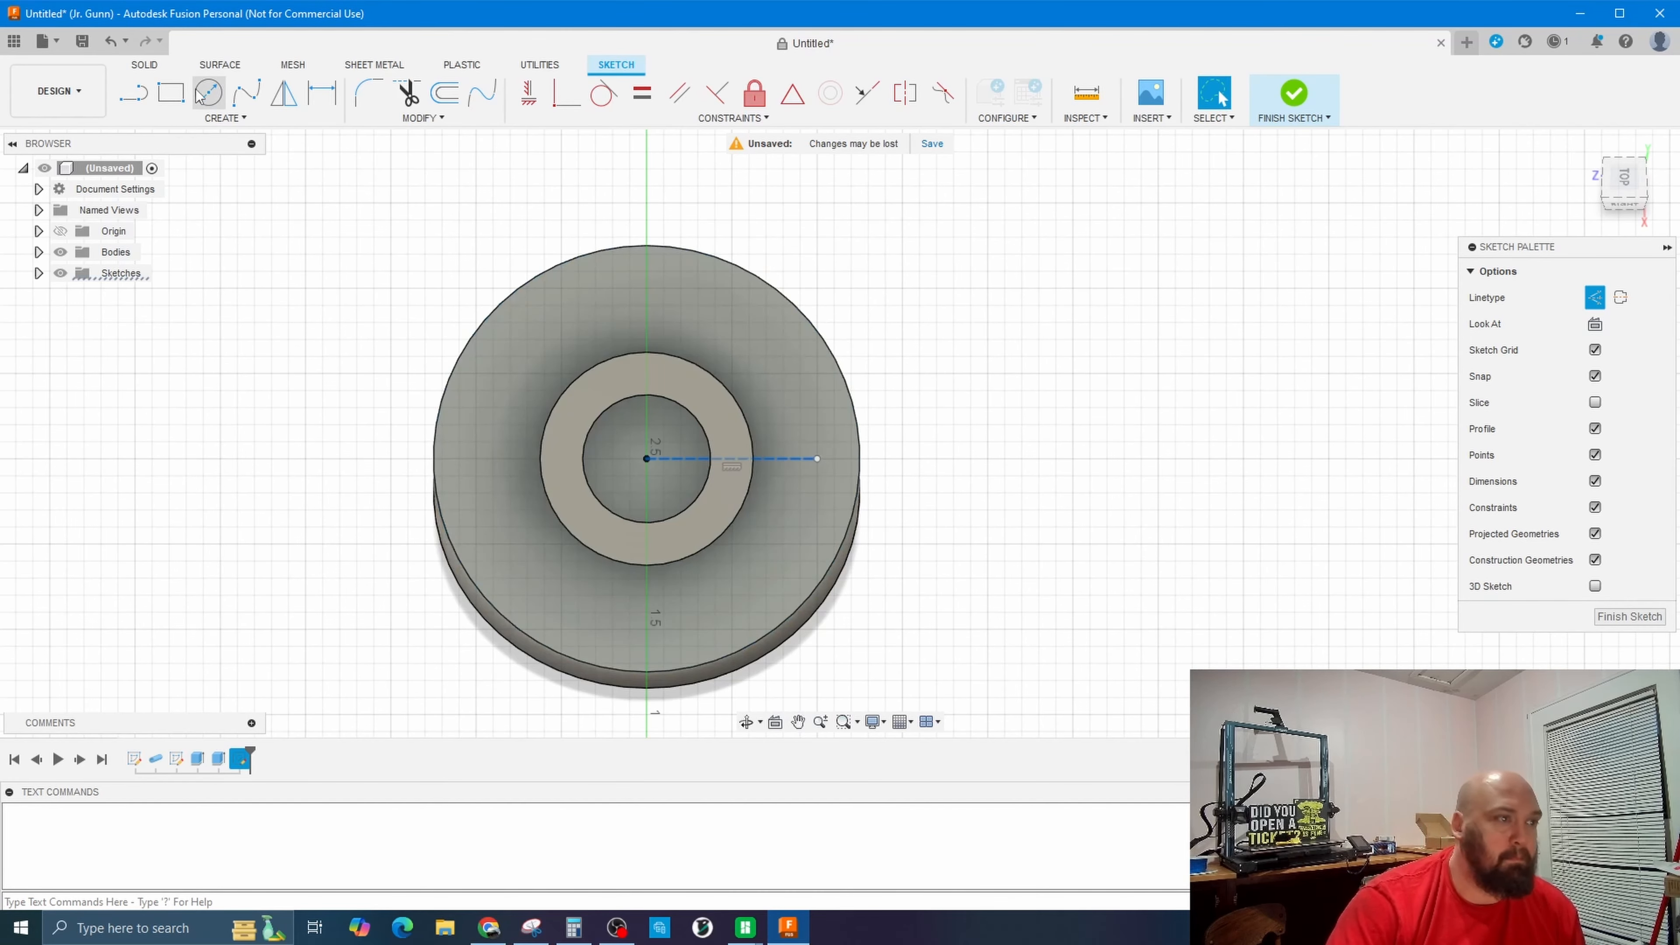
pyautogui.click(818, 458)
pyautogui.write('.250')
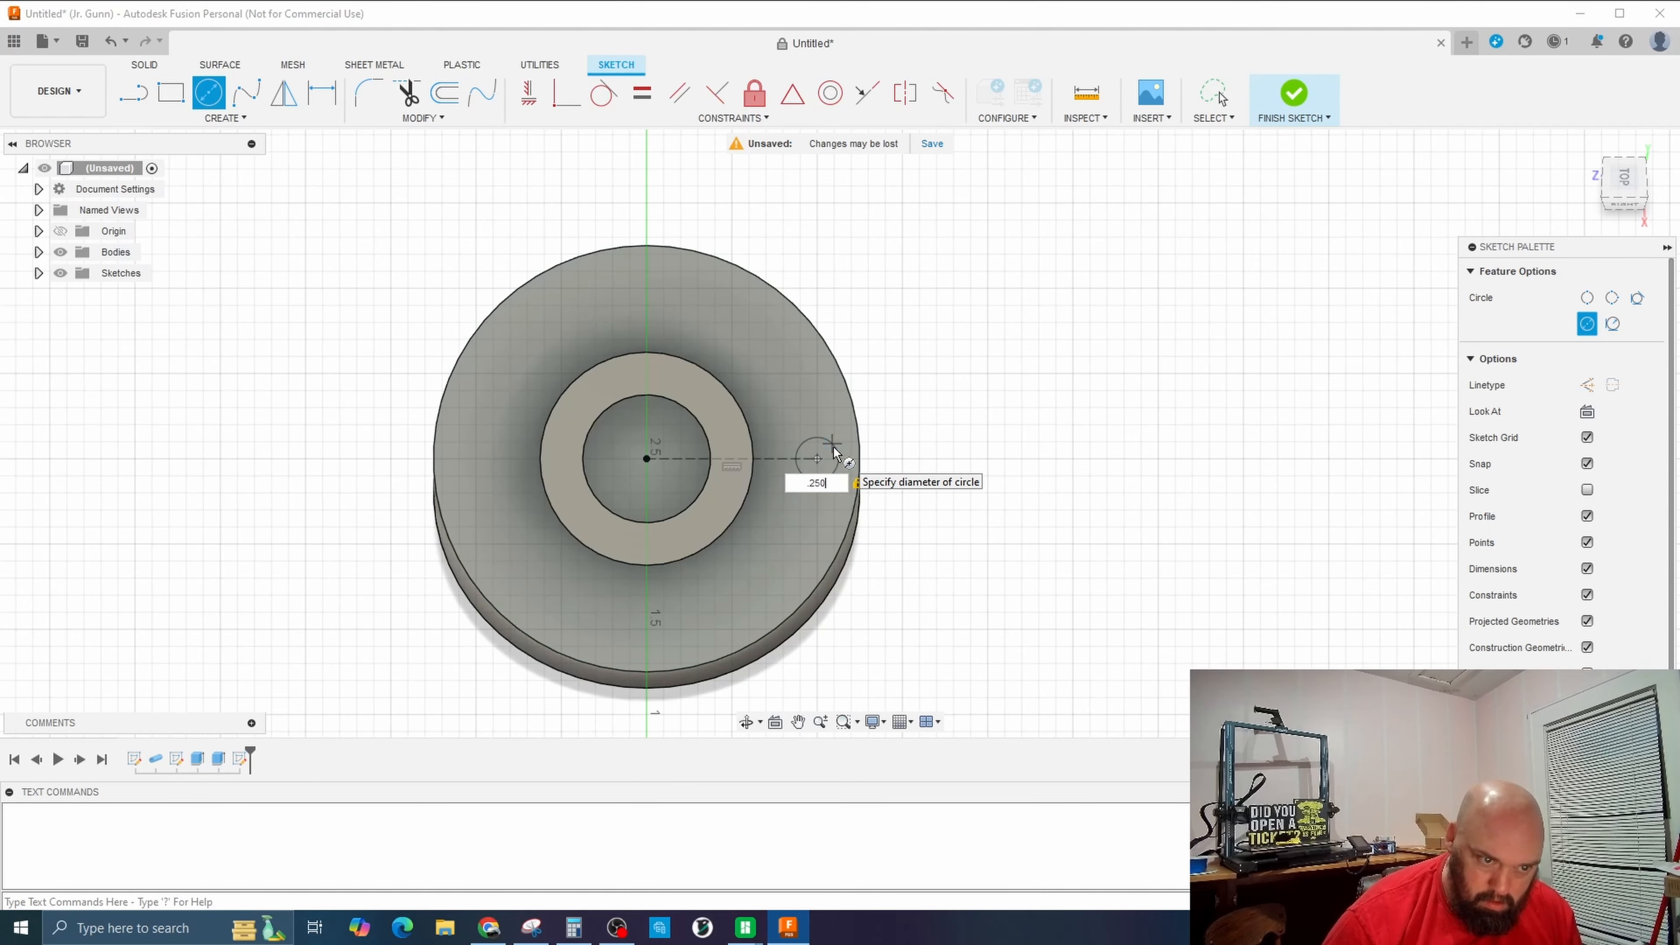
pyautogui.press('Return')
pyautogui.press('Escape')
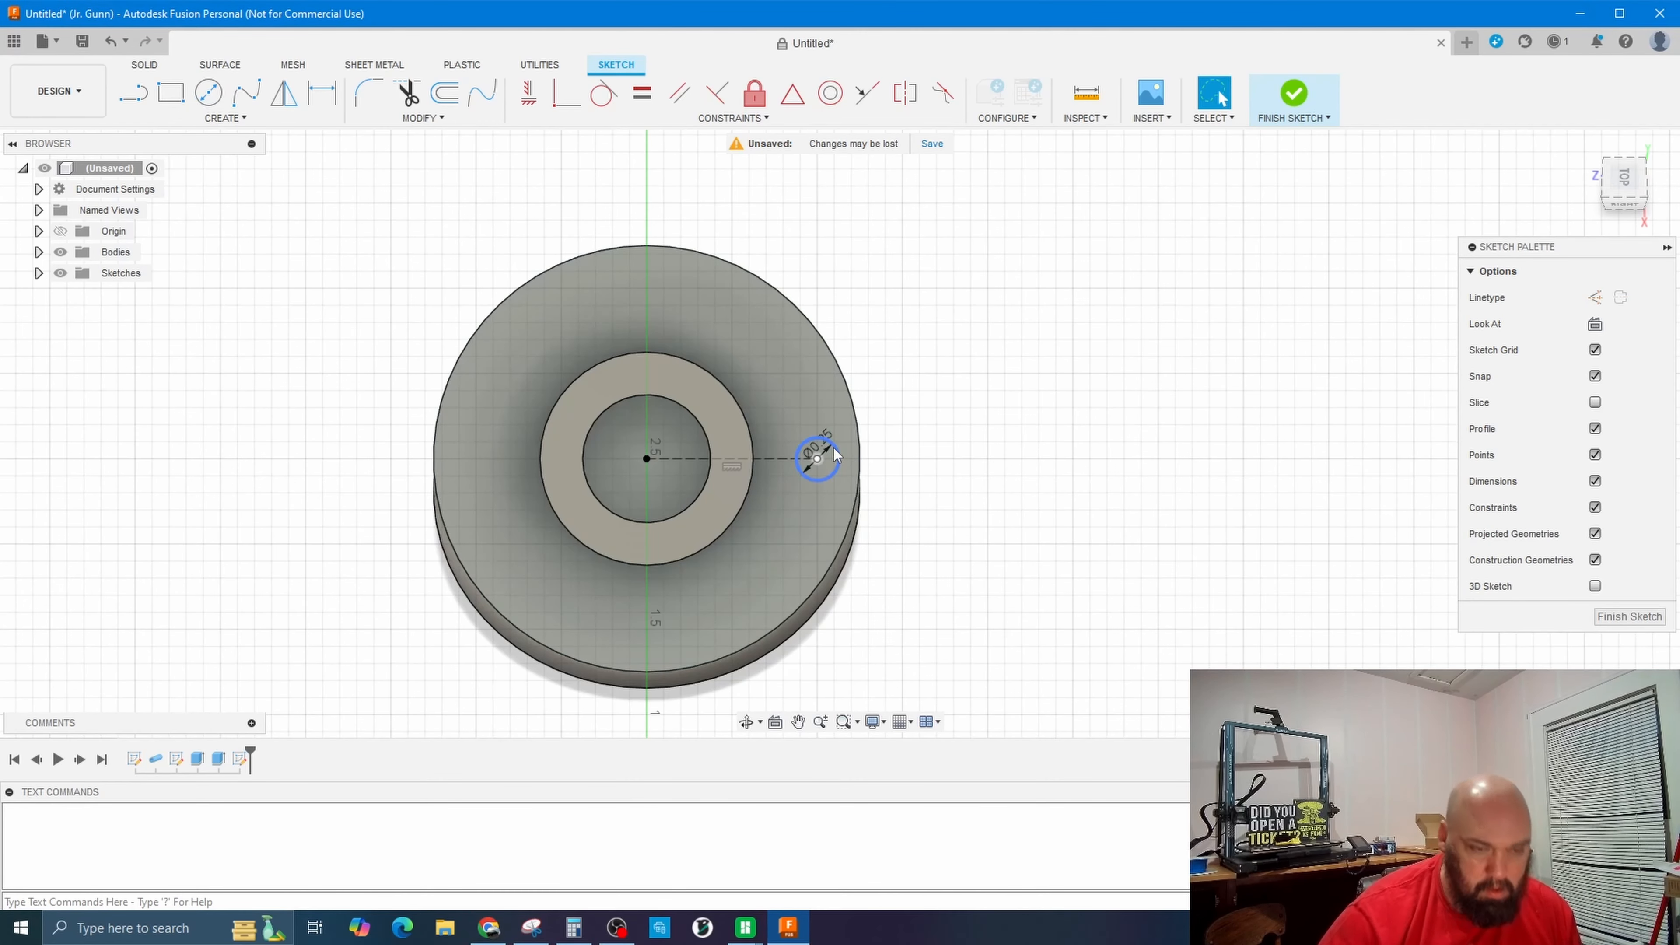
# Extrude the 0.250 in circle by -0.50 in to cut a hole into the slanted end face.
pyautogui.click(824, 461)
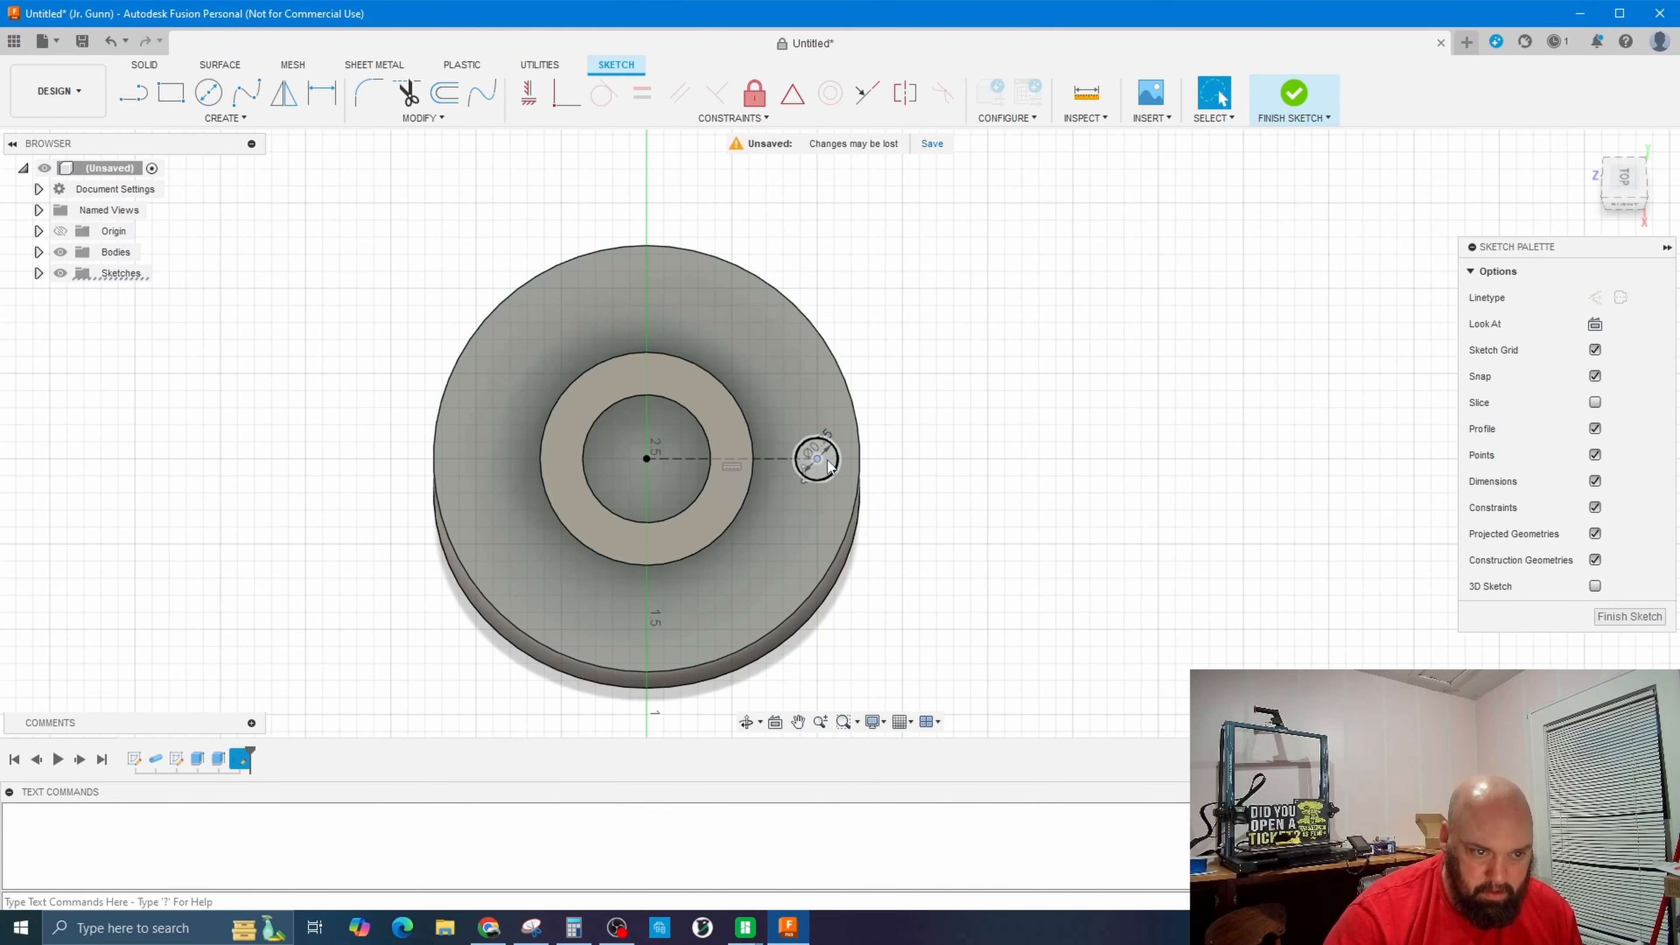
pyautogui.click(828, 463)
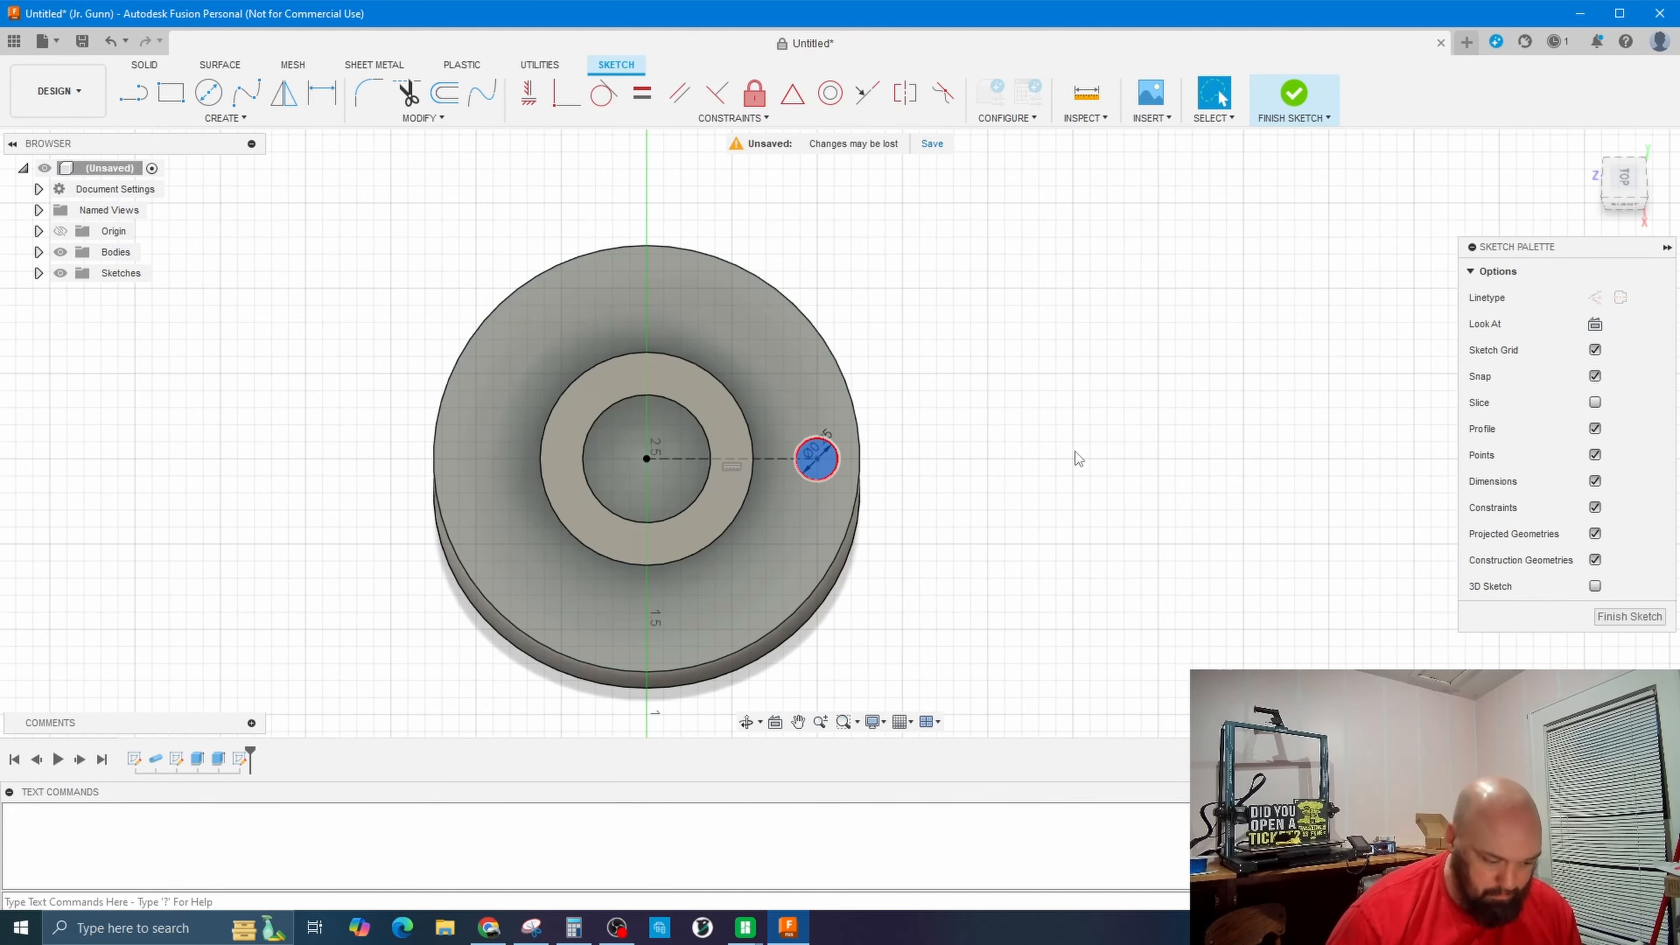
pyautogui.press('e')
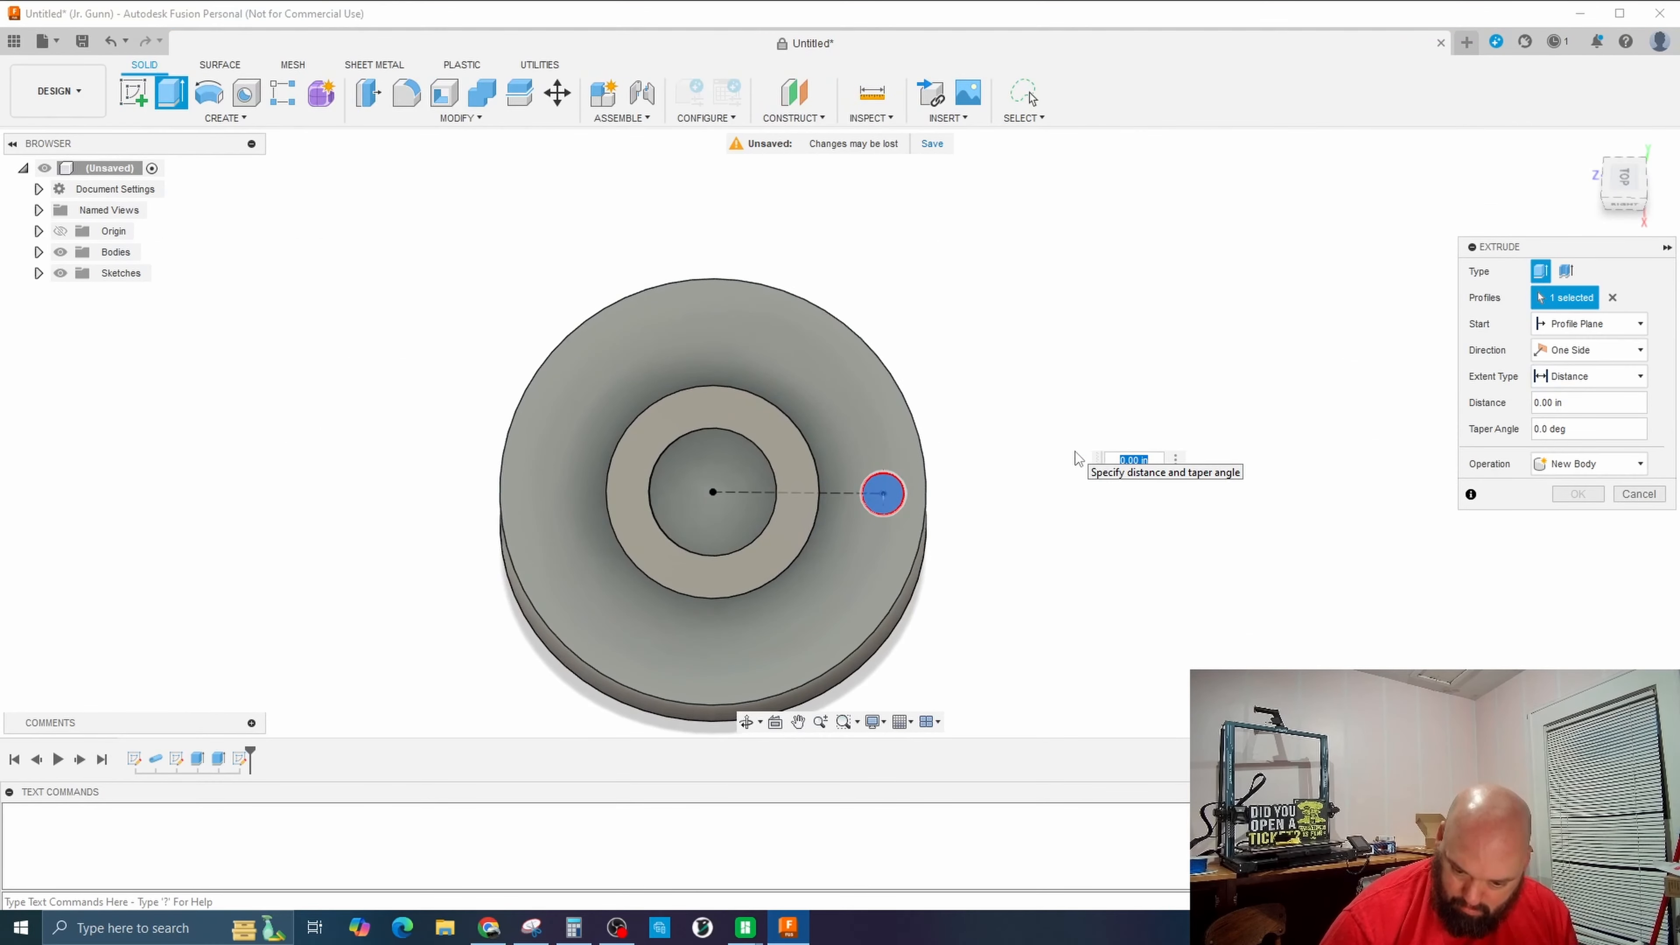
pyautogui.press('BackSpace')
pyautogui.write('-.5')
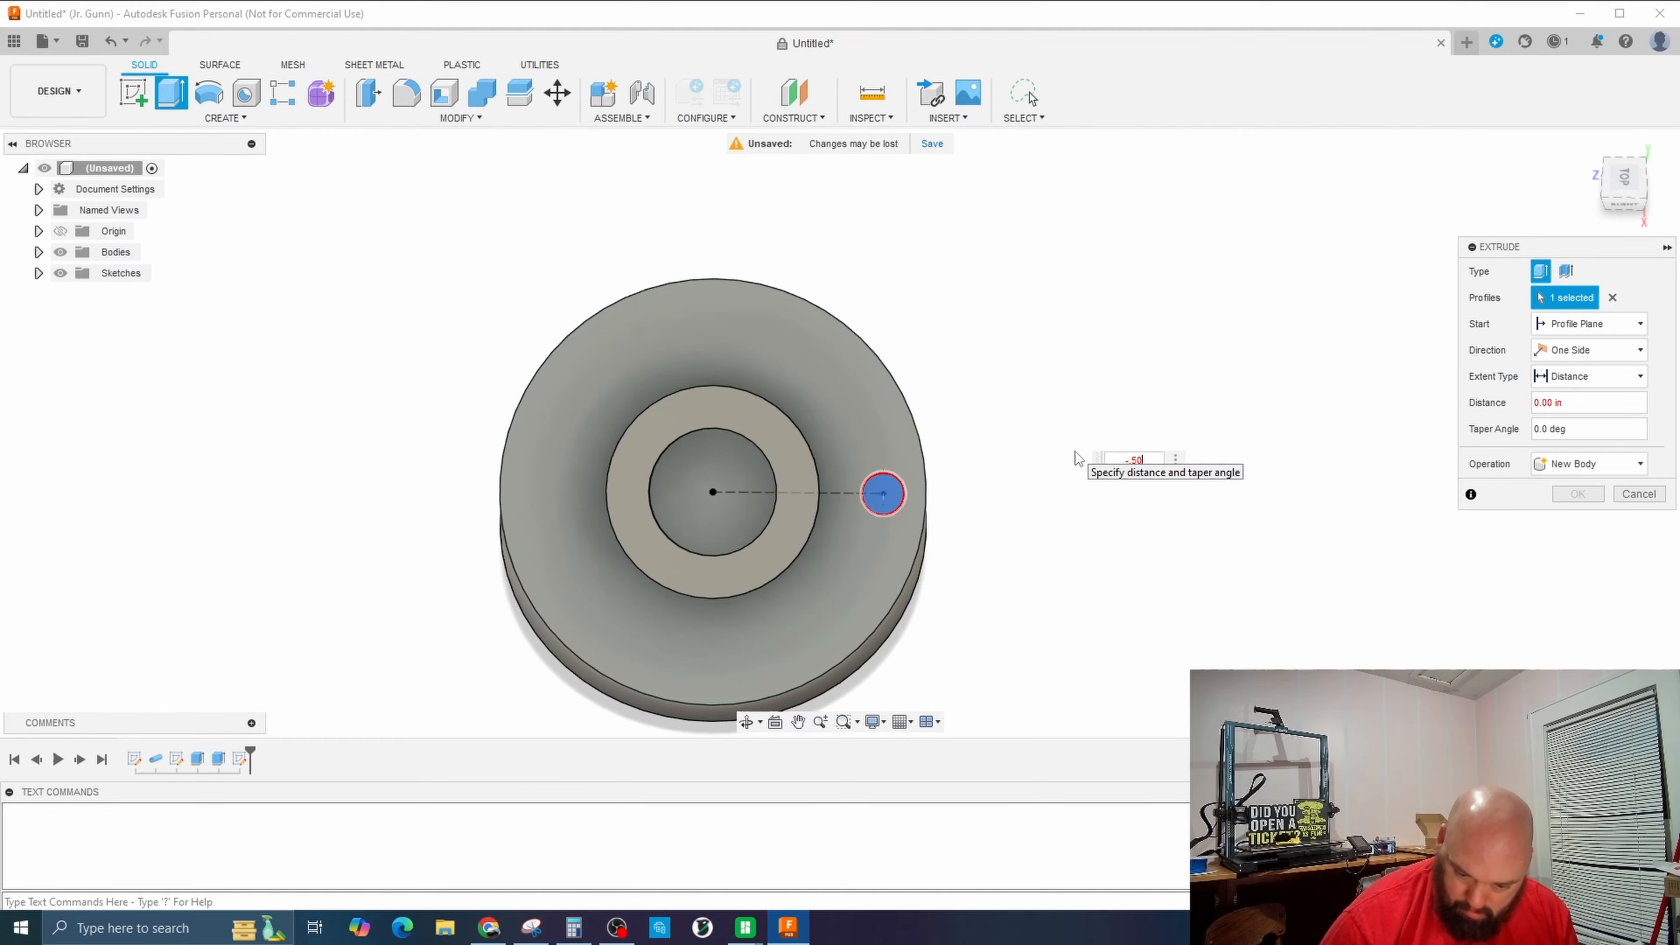
pyautogui.press('Return')
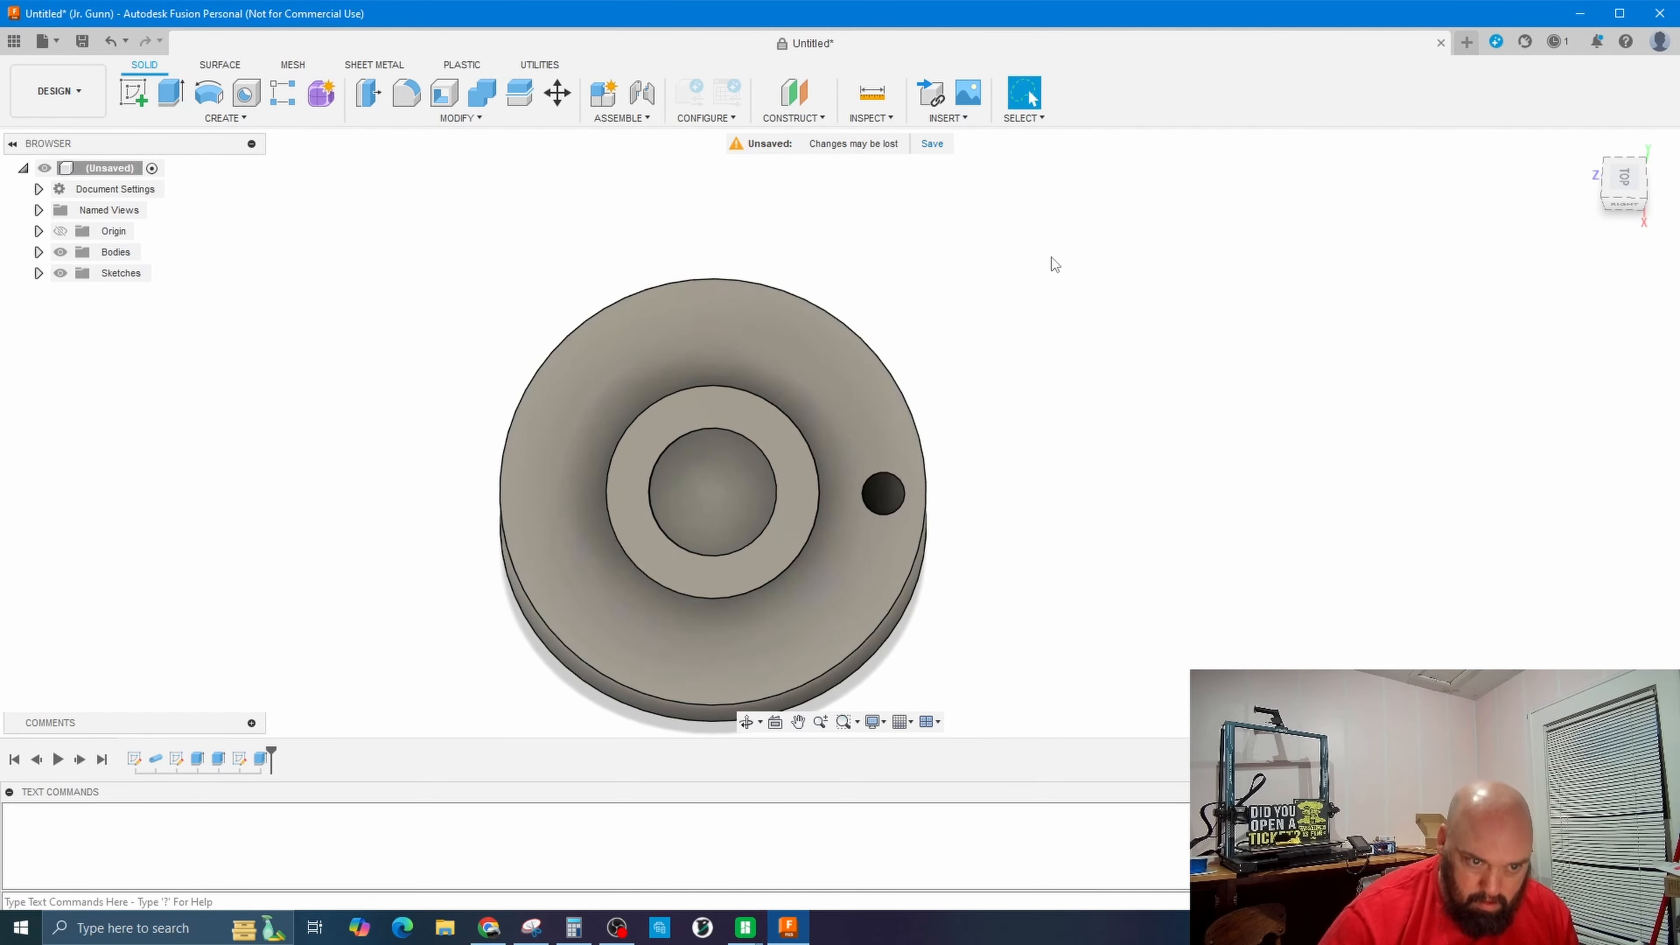
# Create a full circular pattern of the small hole feature around the connector's axis, with quantity 14 and Optimized compute type.
pyautogui.click(745, 722)
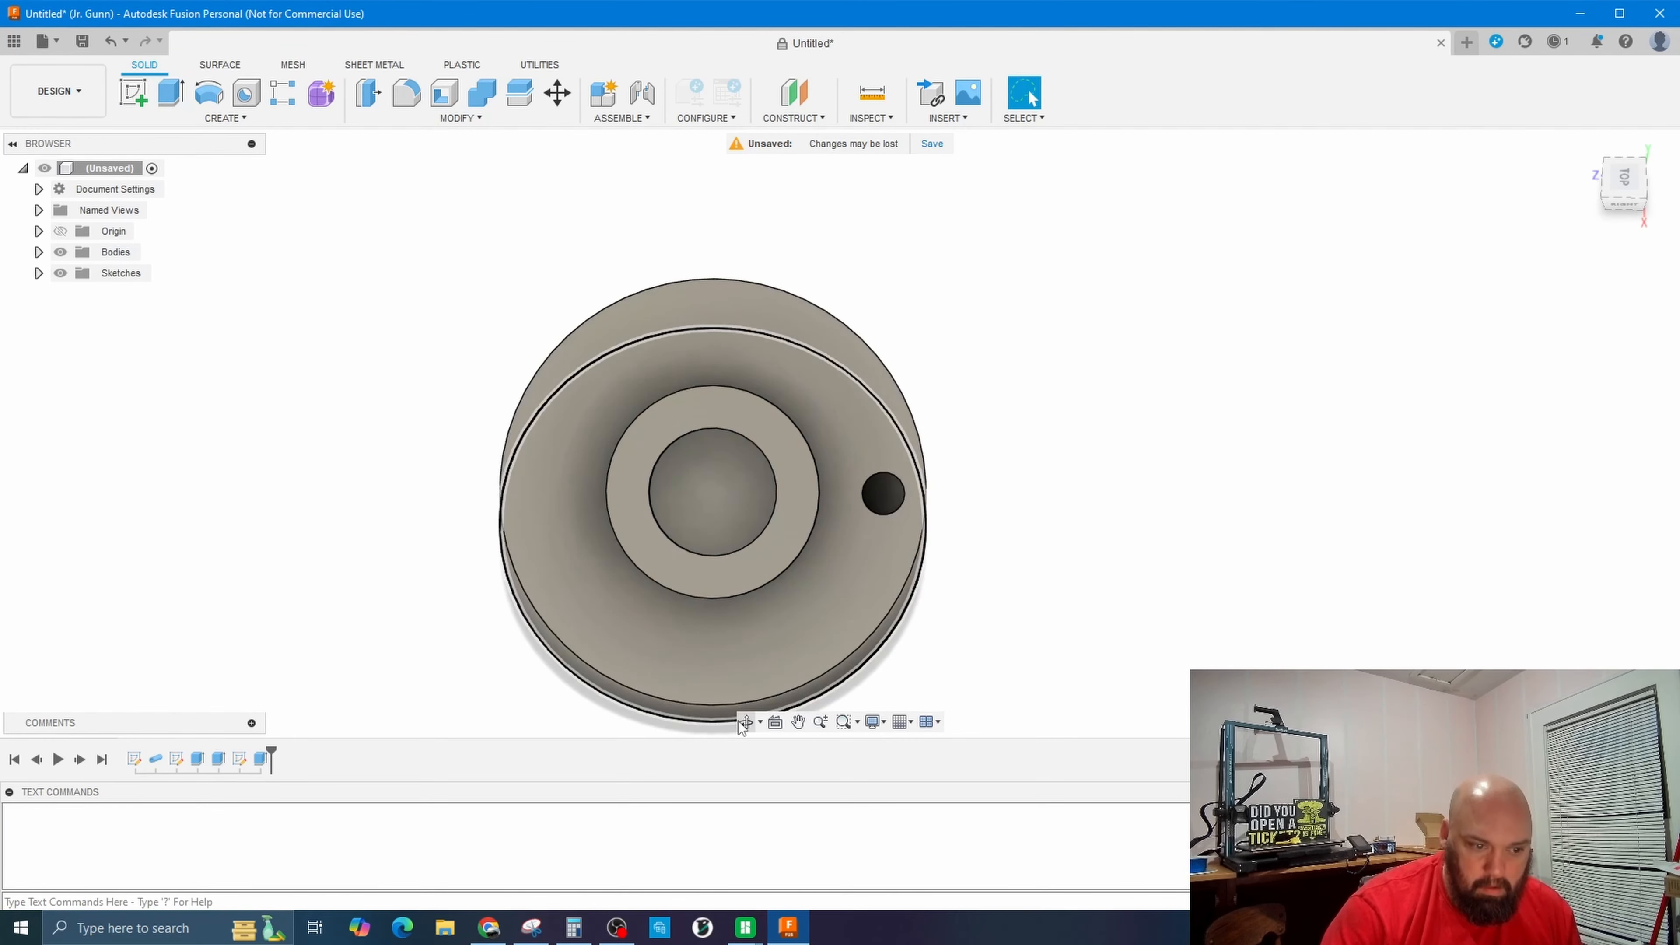
pyautogui.moveTo(1088, 479); pyautogui.dragTo(1072, 439)
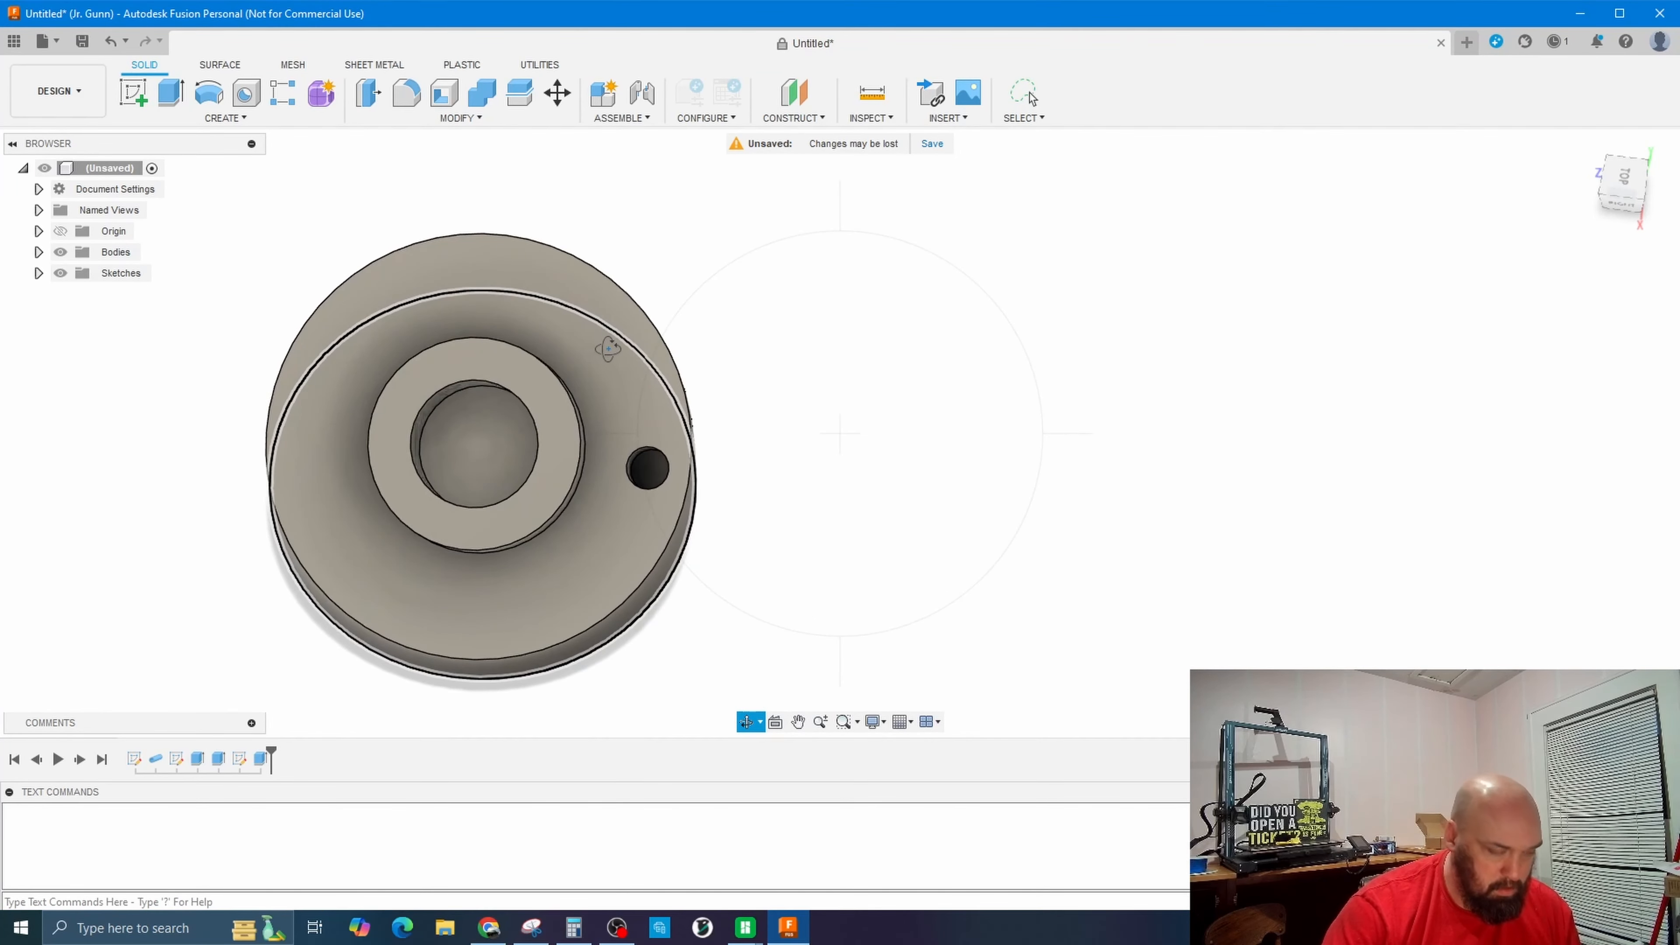
pyautogui.click(225, 117)
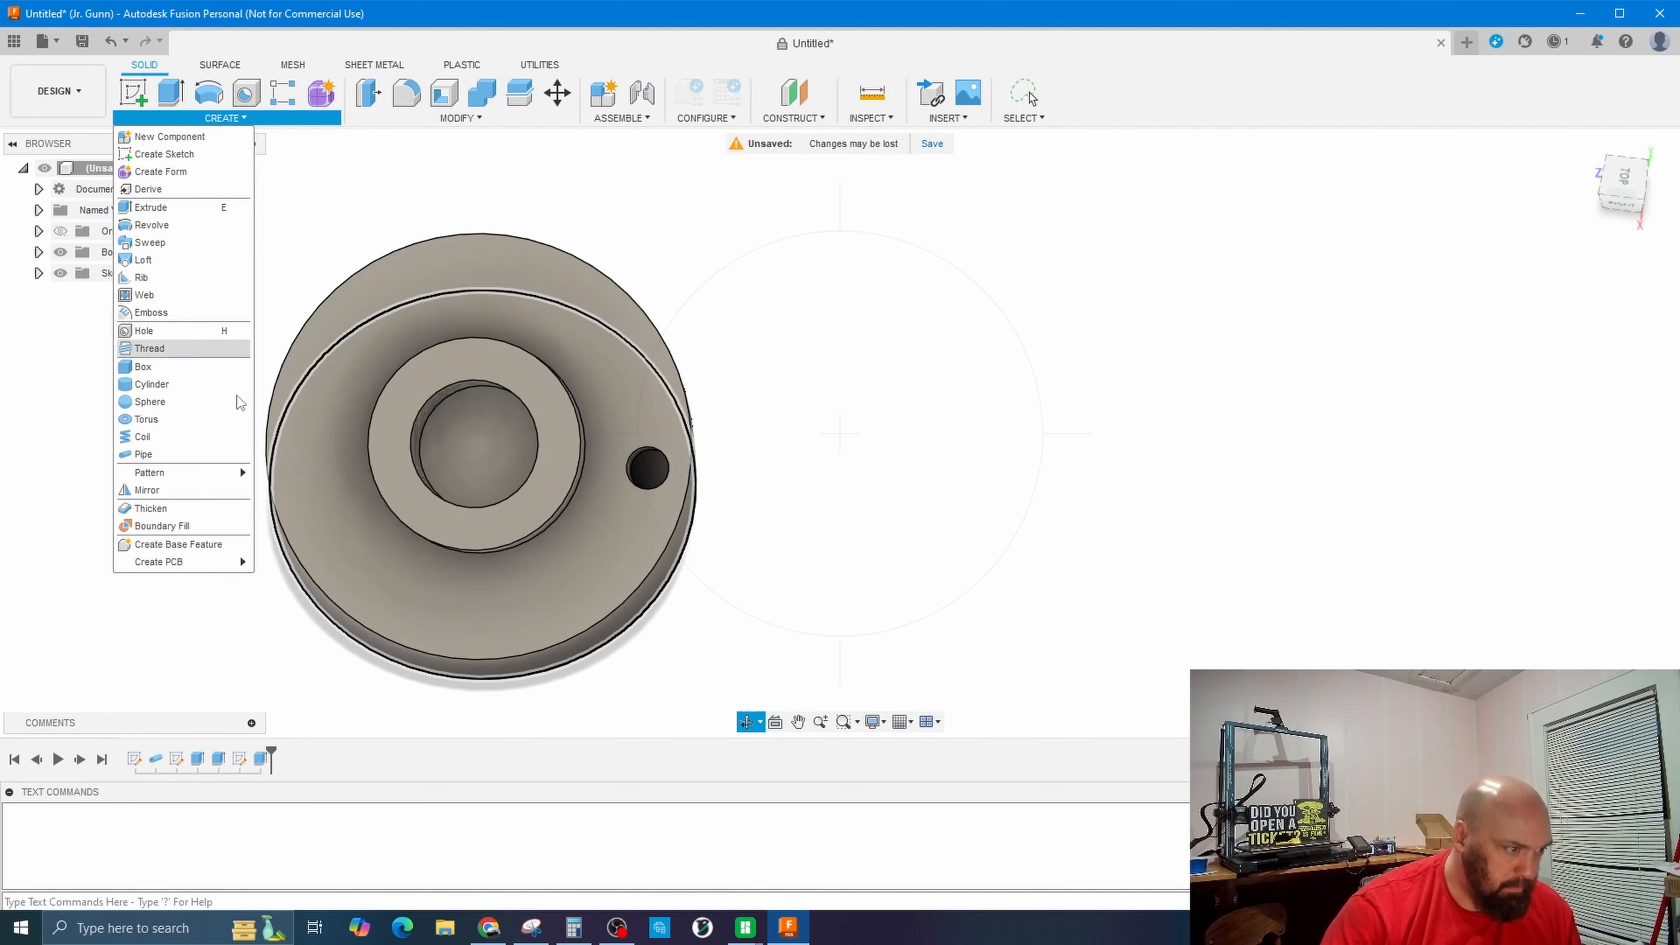
pyautogui.moveTo(212, 473)
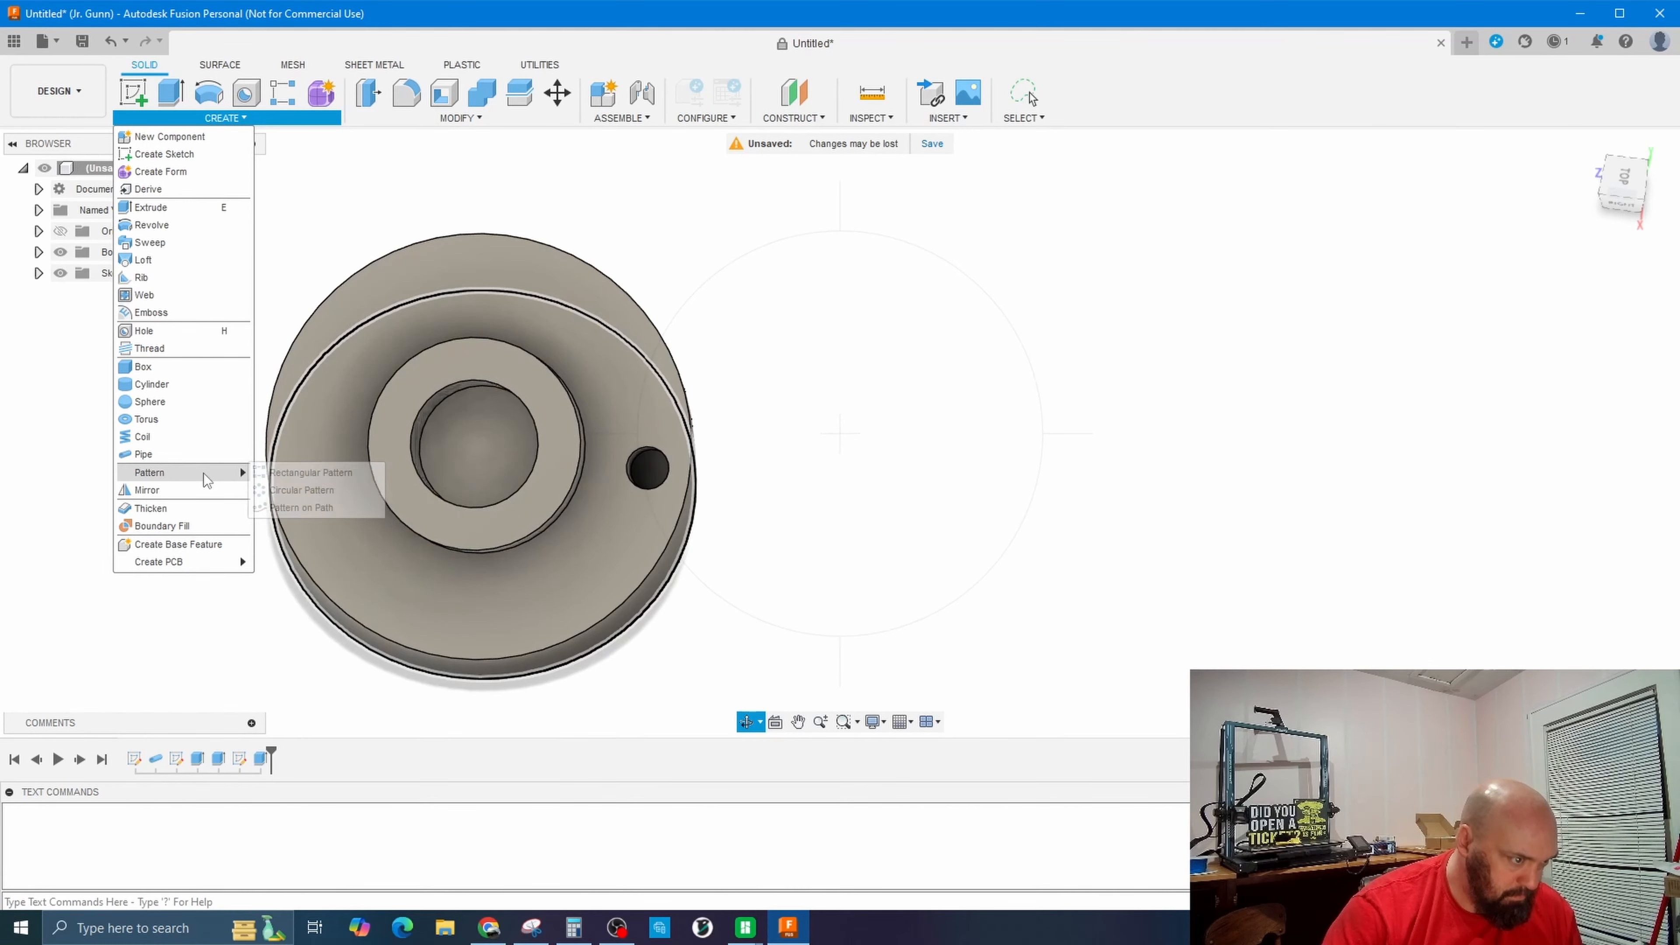
pyautogui.click(301, 490)
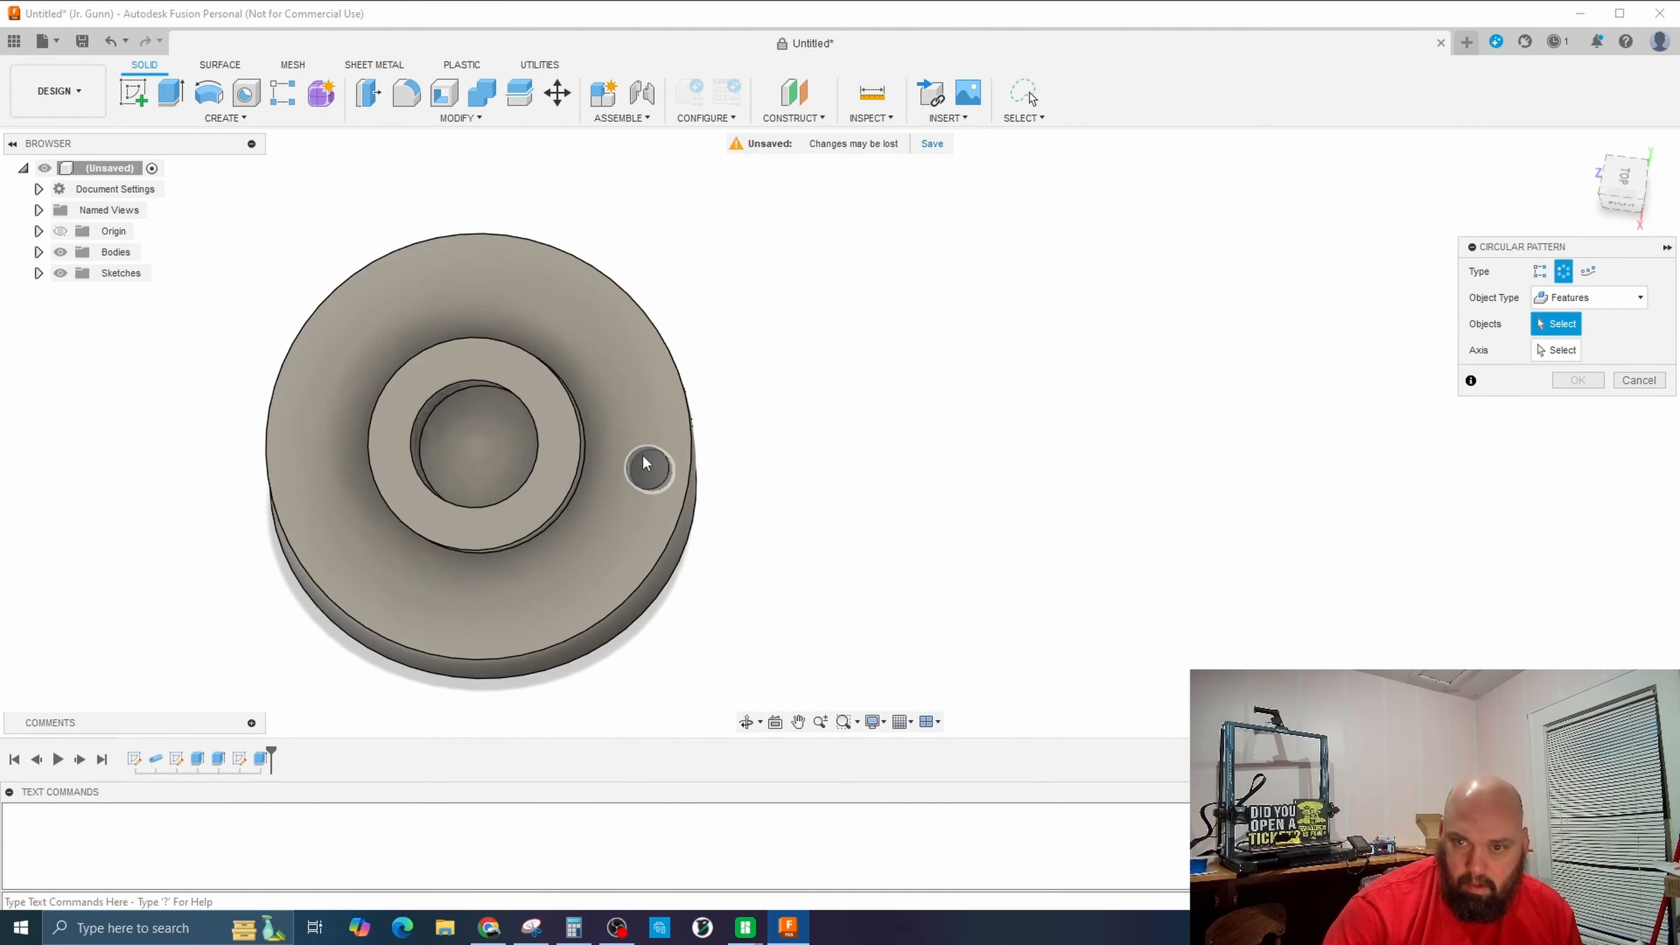
pyautogui.click(645, 467)
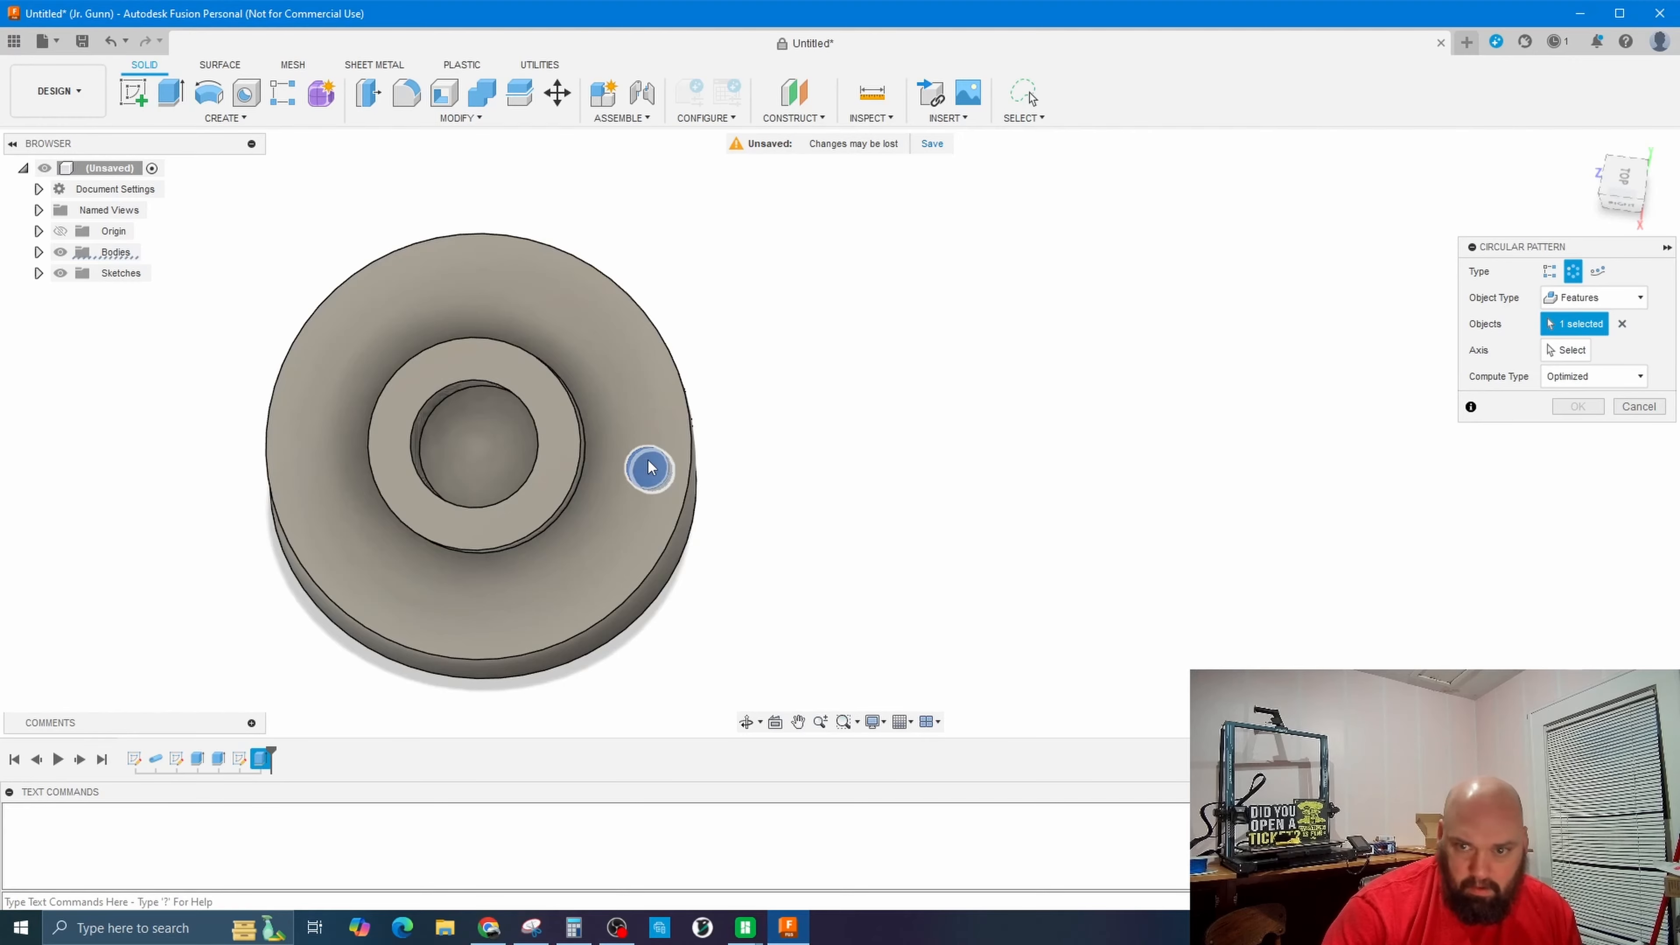
pyautogui.click(1566, 349)
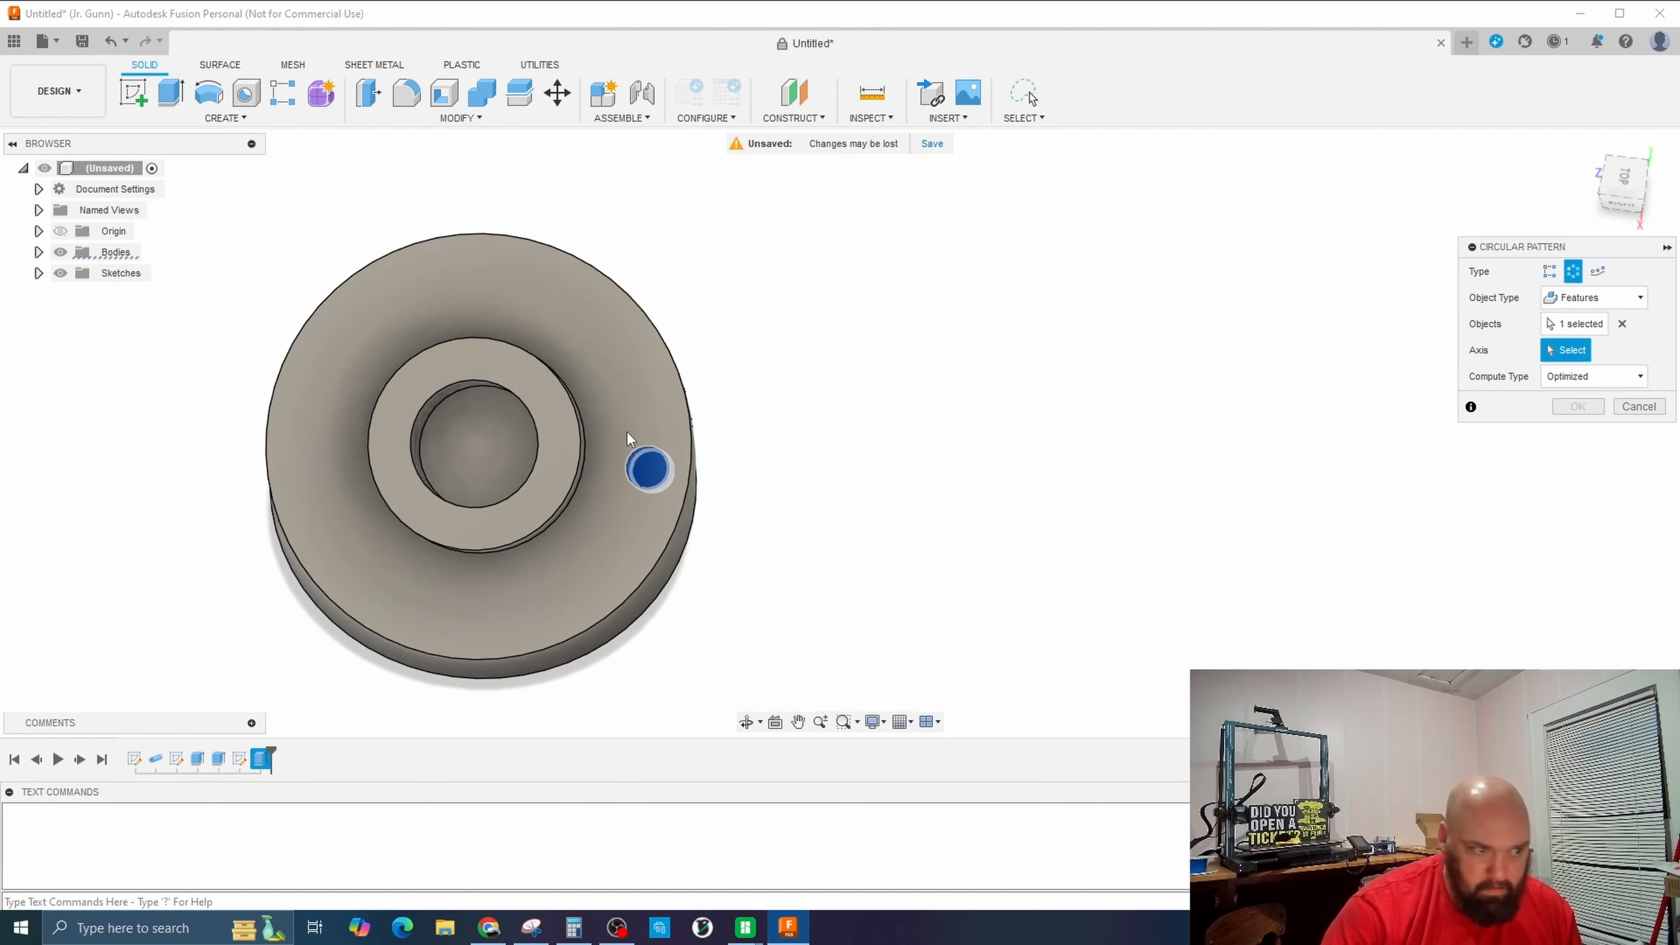
pyautogui.click(532, 415)
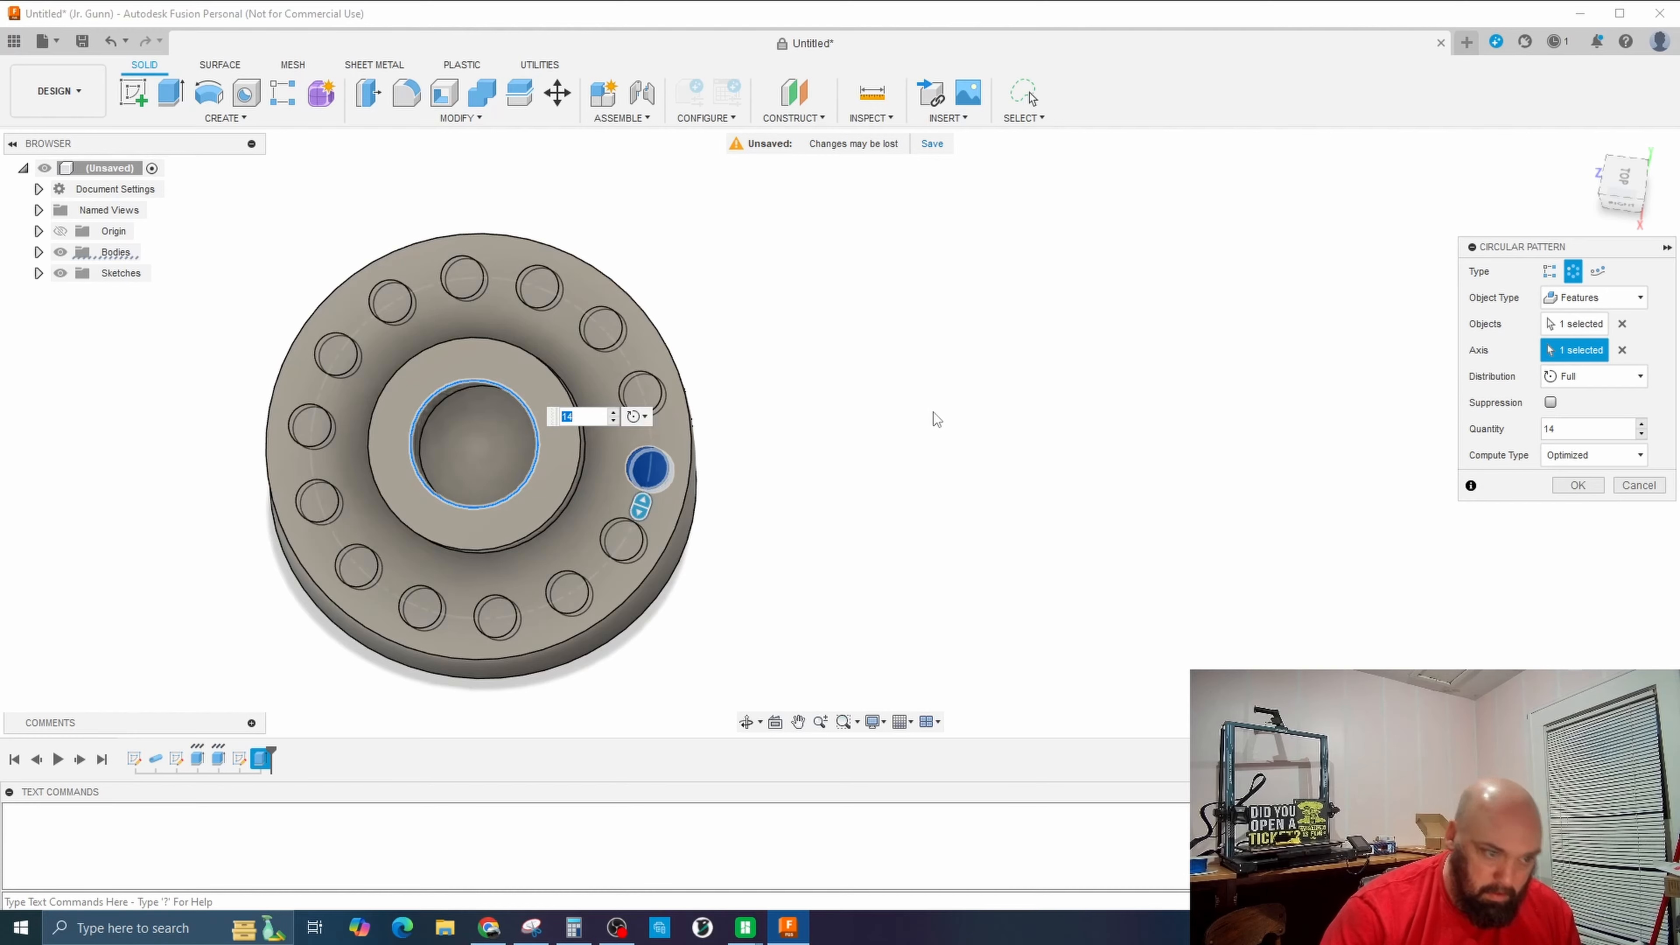
pyautogui.click(1594, 457)
pyautogui.click(1592, 478)
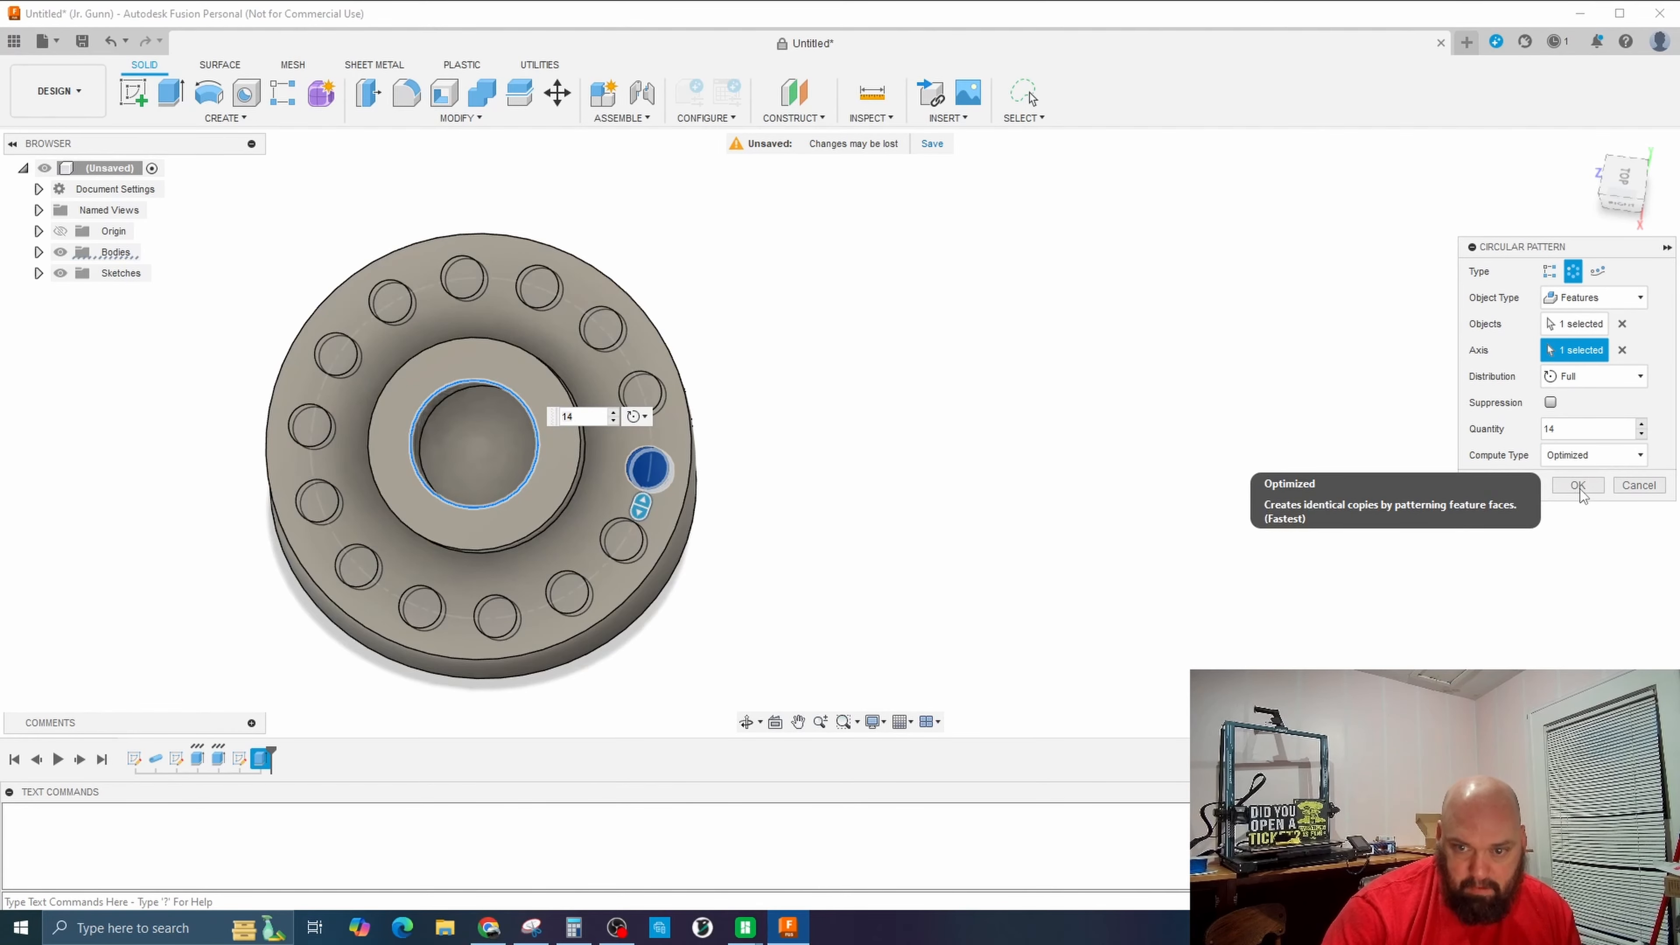
pyautogui.click(1577, 486)
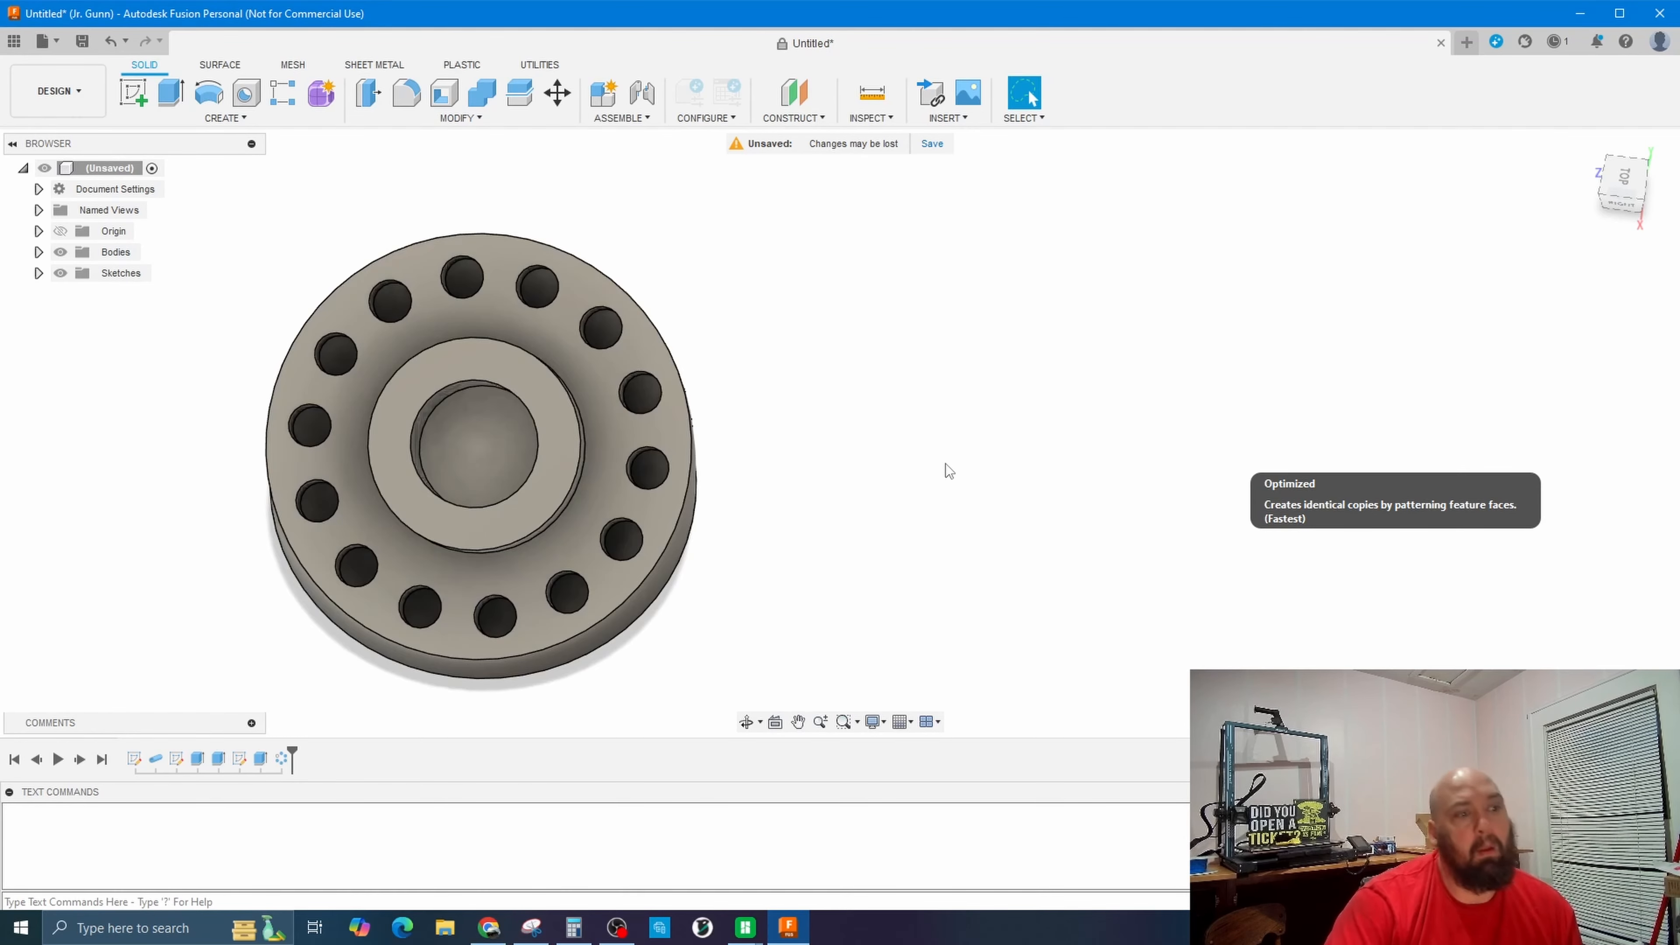
# Sketch a 1.45 in diameter circle centered on the pipe body's flat bottom face.
pyautogui.click(746, 721)
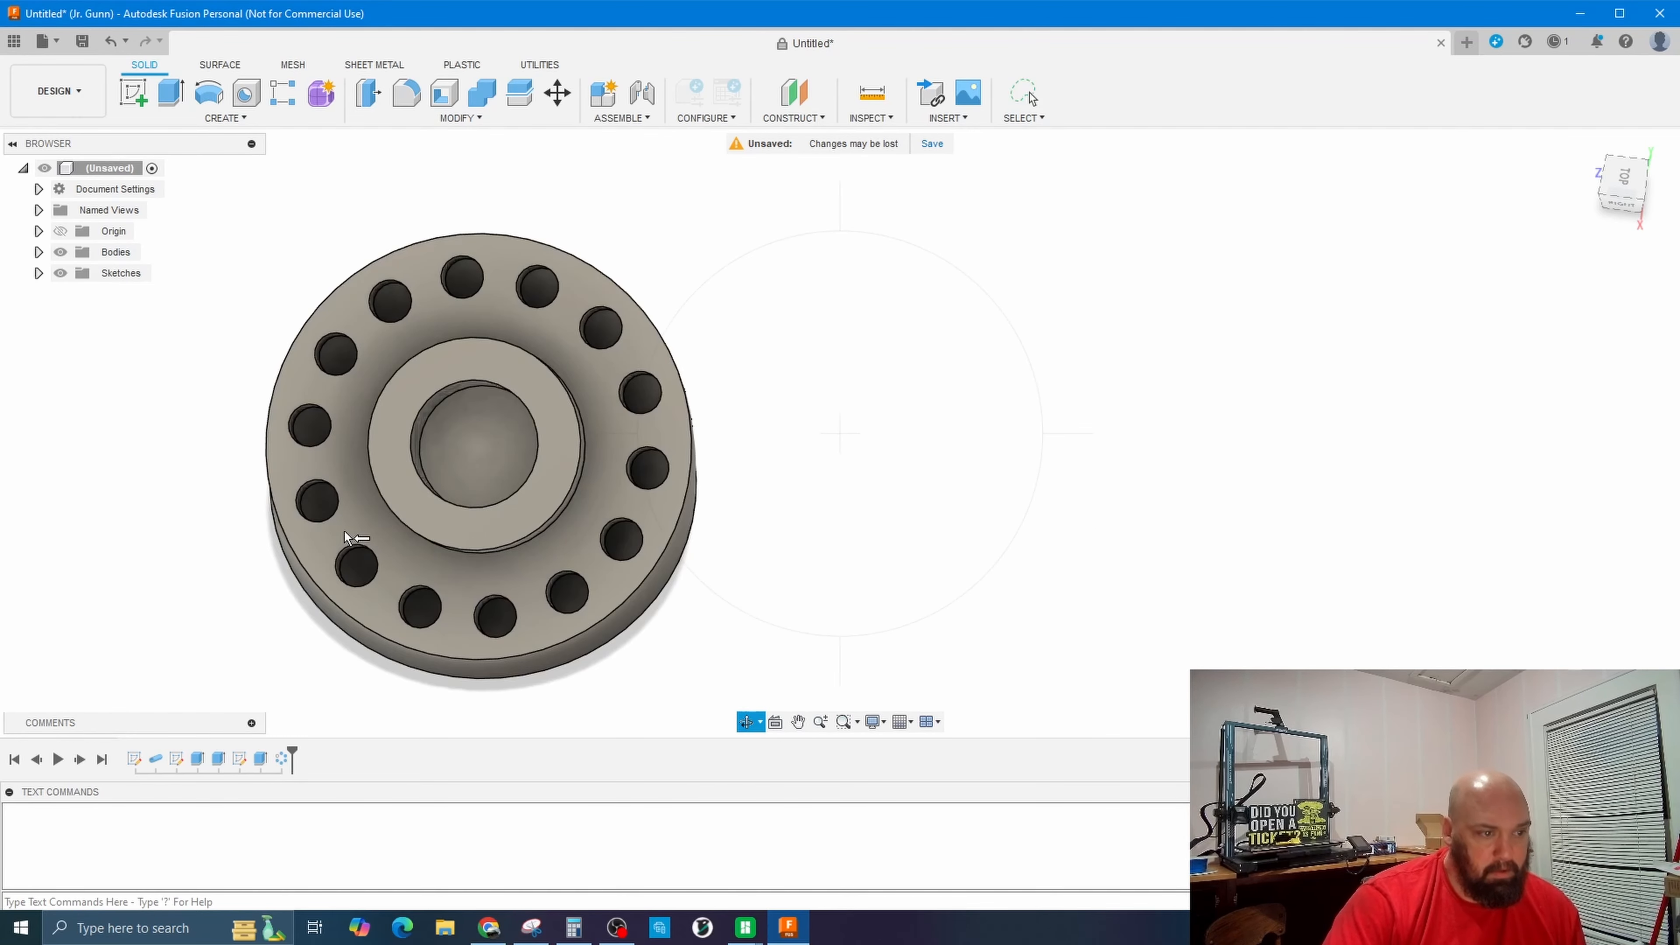
pyautogui.click(745, 722)
pyautogui.moveTo(495, 440); pyautogui.dragTo(668, 298)
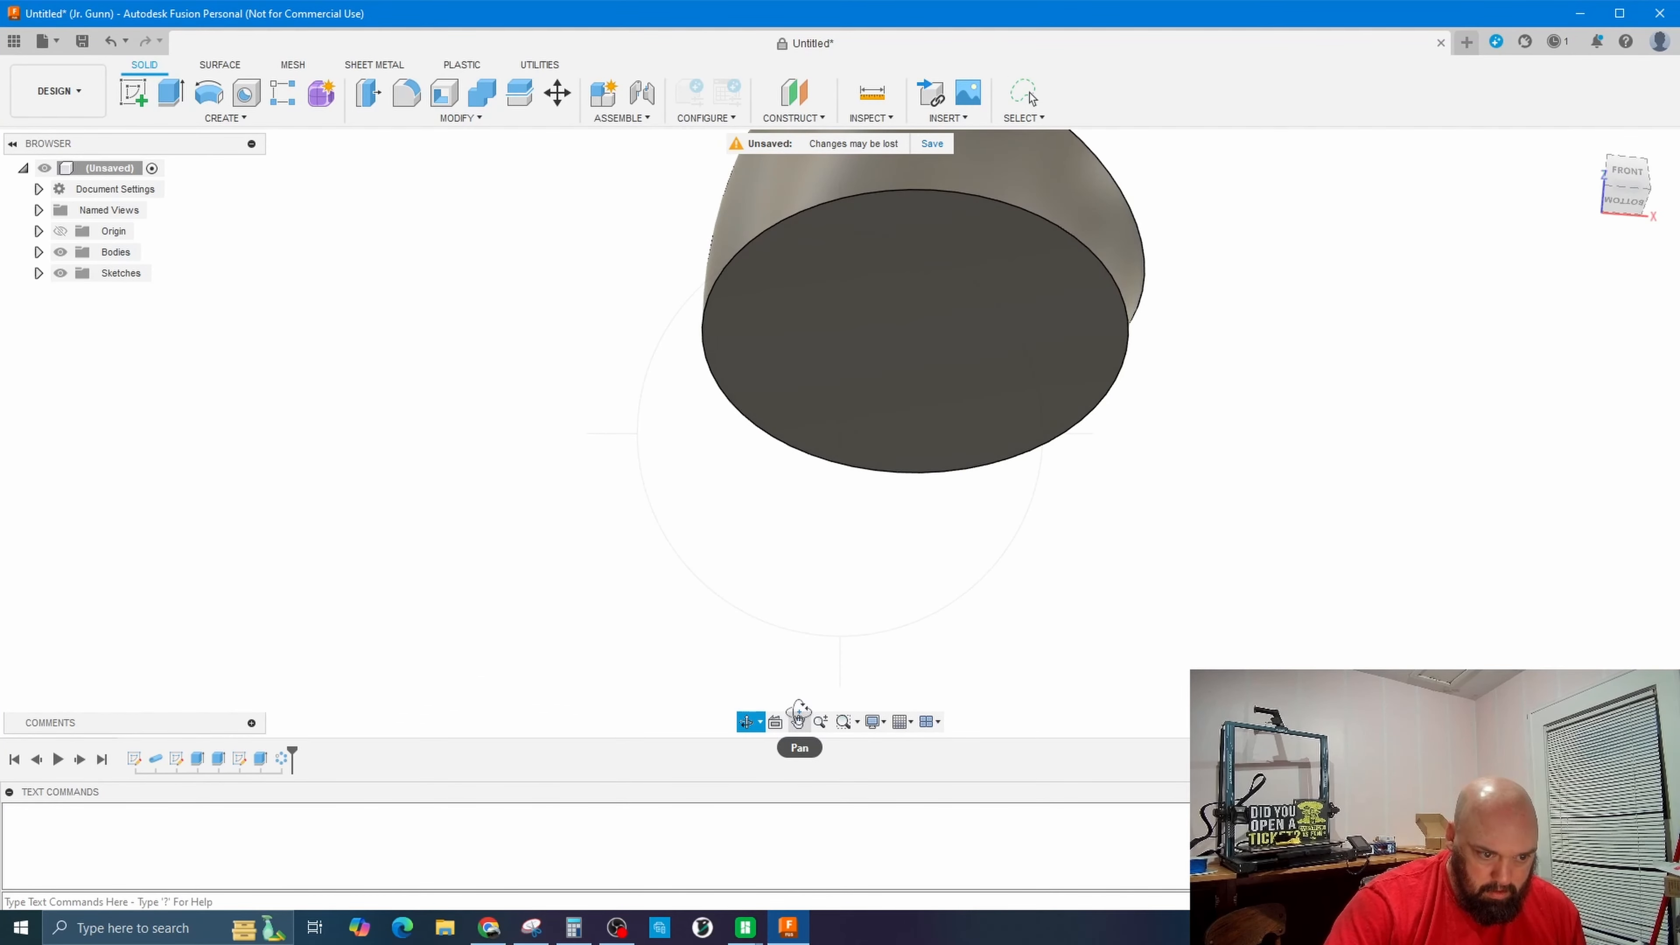
pyautogui.click(797, 721)
pyautogui.moveTo(1145, 408); pyautogui.dragTo(929, 636)
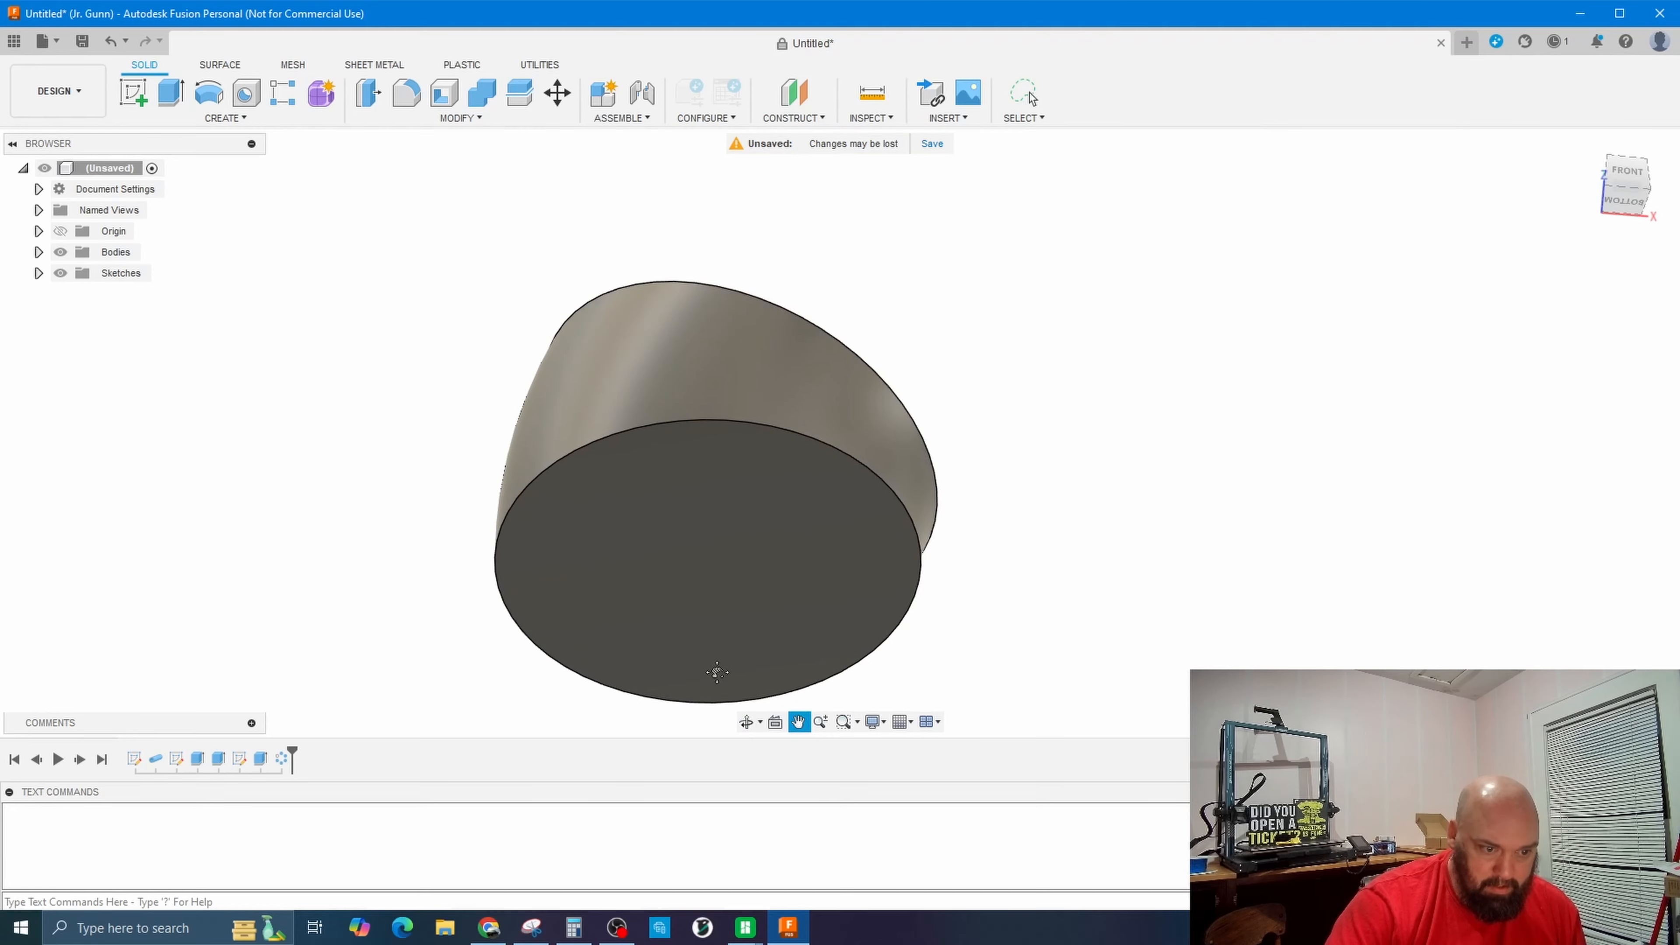
pyautogui.click(746, 722)
pyautogui.moveTo(712, 592)
pyautogui.mouseDown()
pyautogui.moveTo(736, 431)
pyautogui.moveTo(802, 451)
pyautogui.mouseUp()
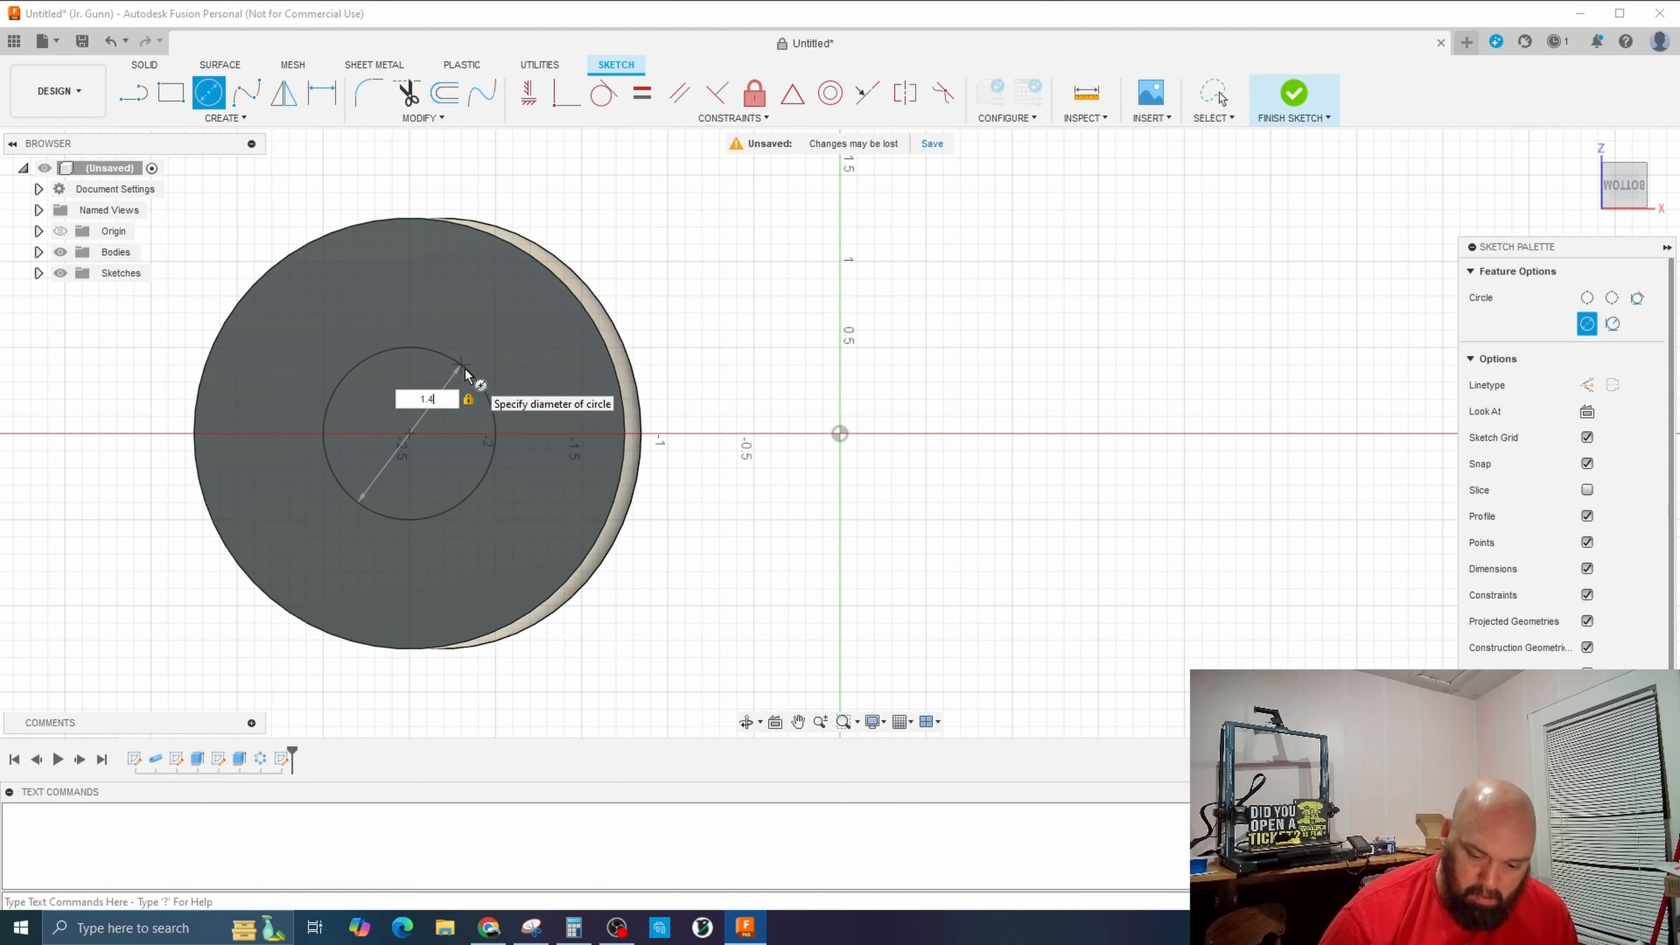
pyautogui.write('5')
pyautogui.press('Return')
pyautogui.press('Escape')
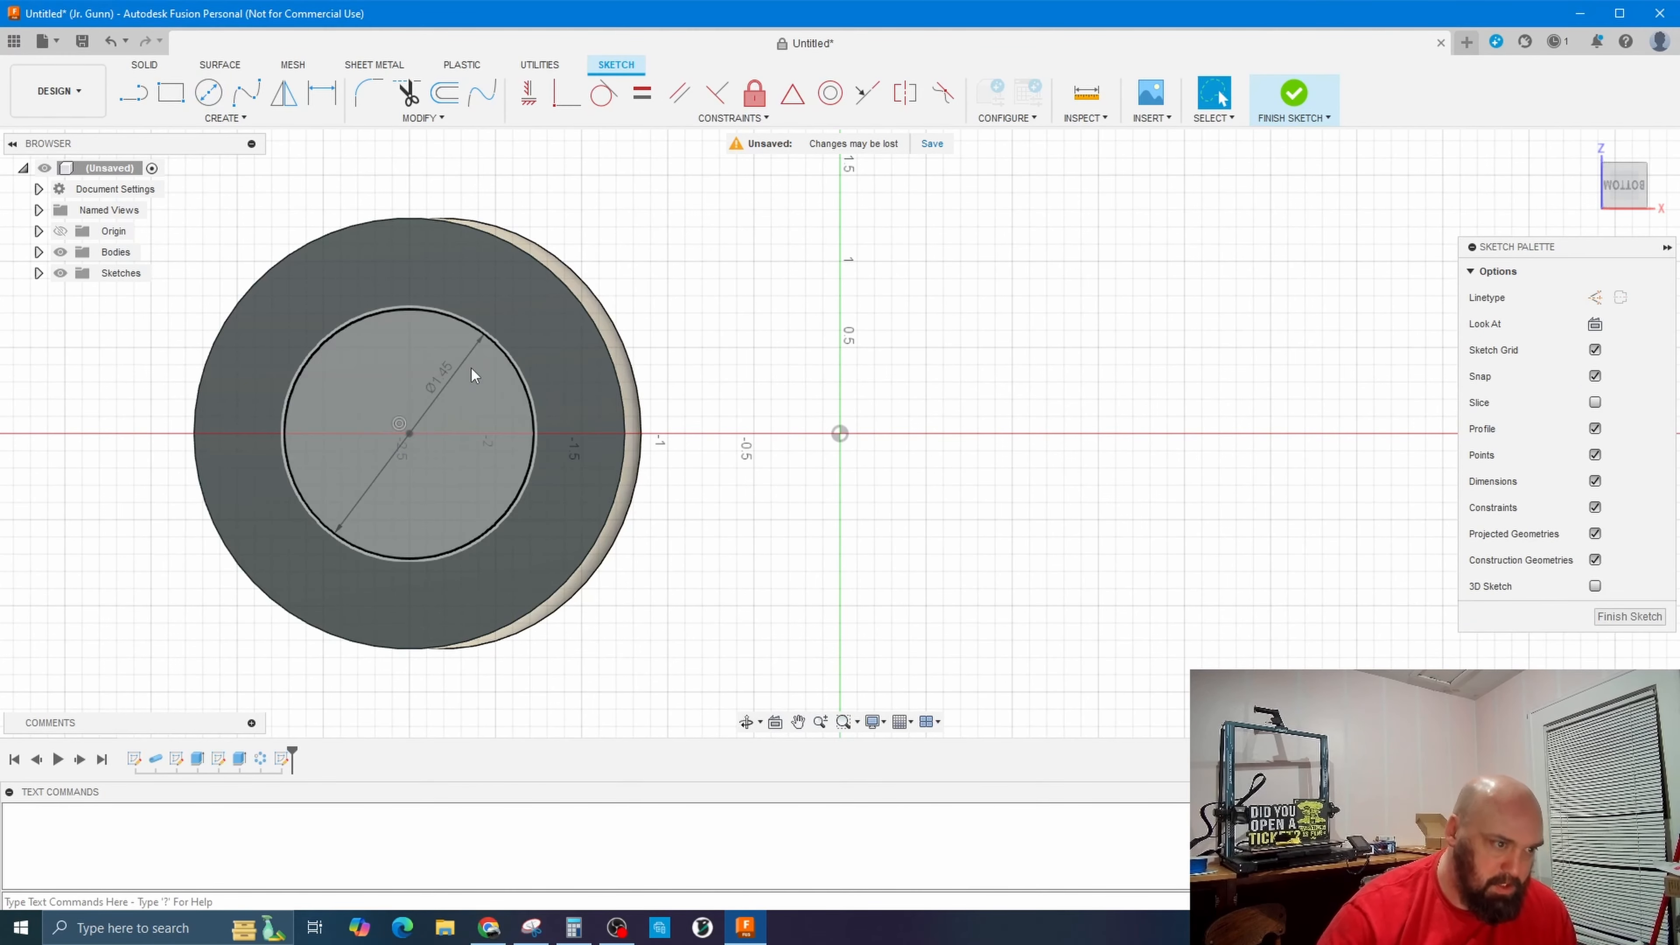
# Extrude the 1.45 in circle by -.55 in to cut a round socket into the bottom face.
pyautogui.click(394, 349)
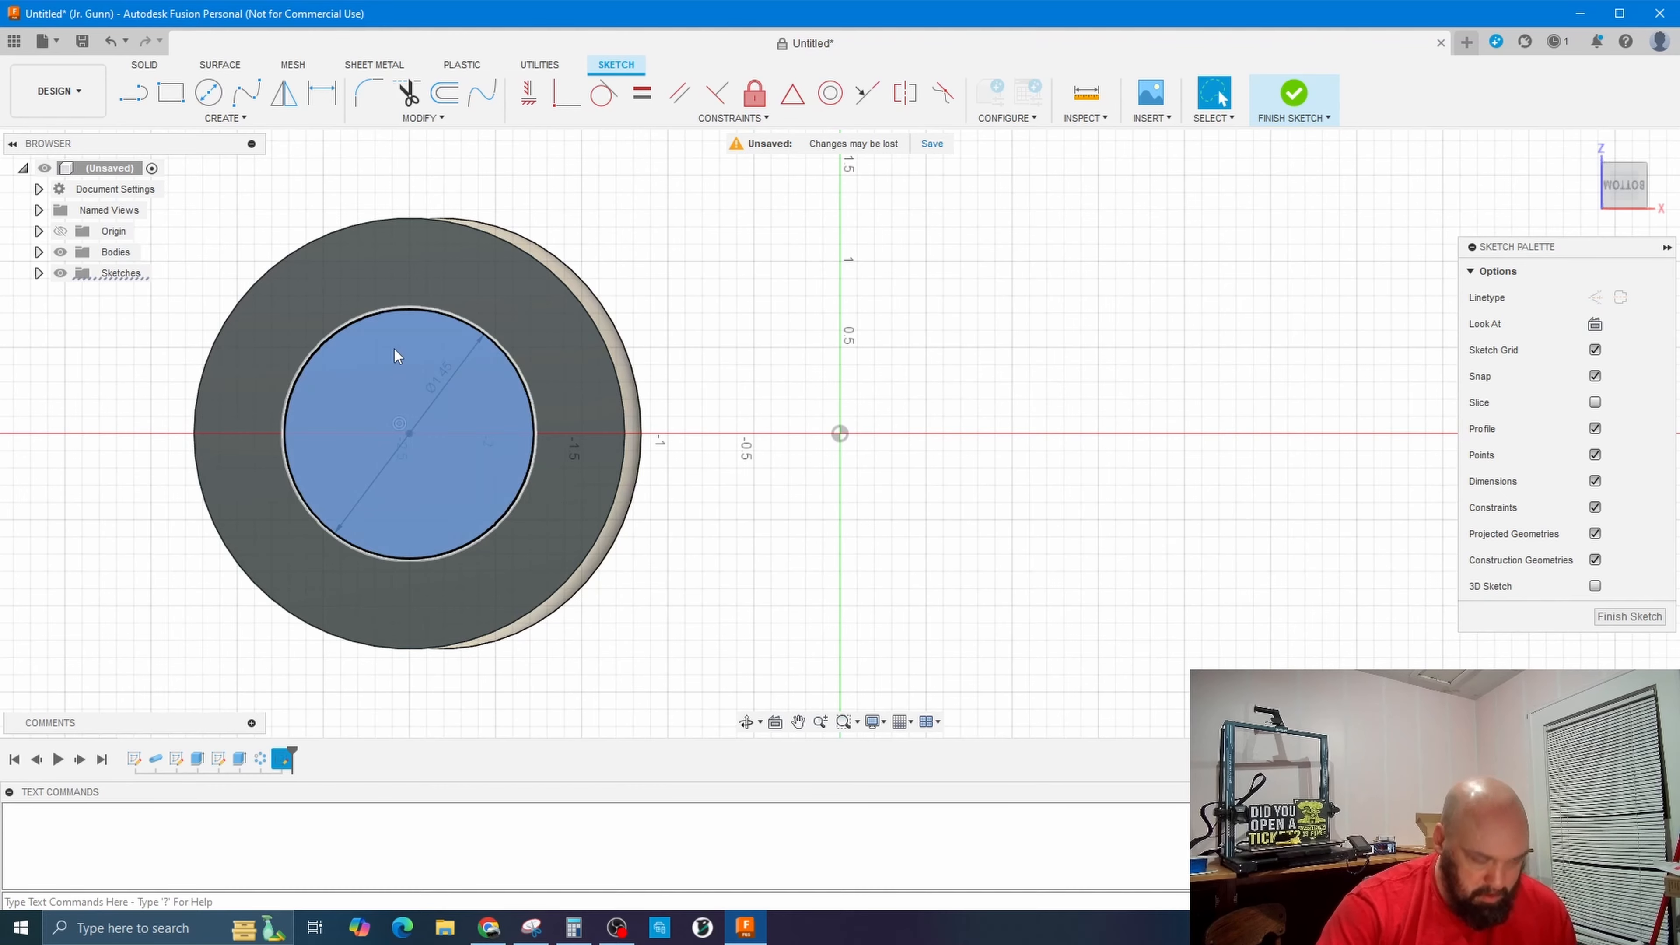
pyautogui.press('e')
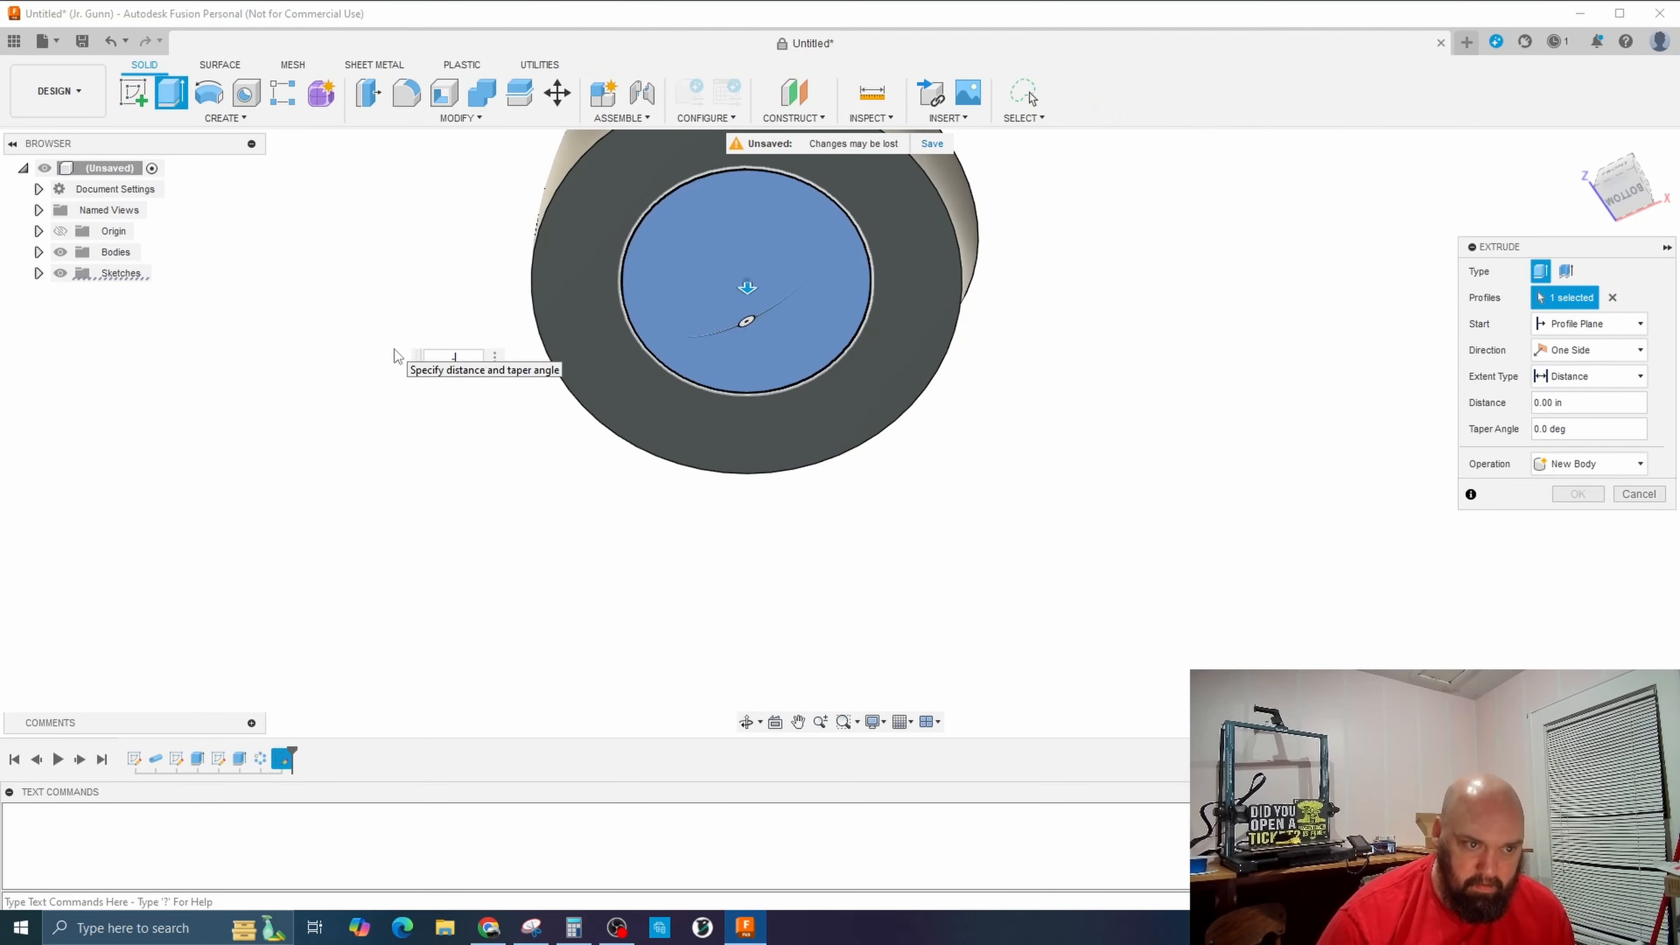
pyautogui.write('-.25')
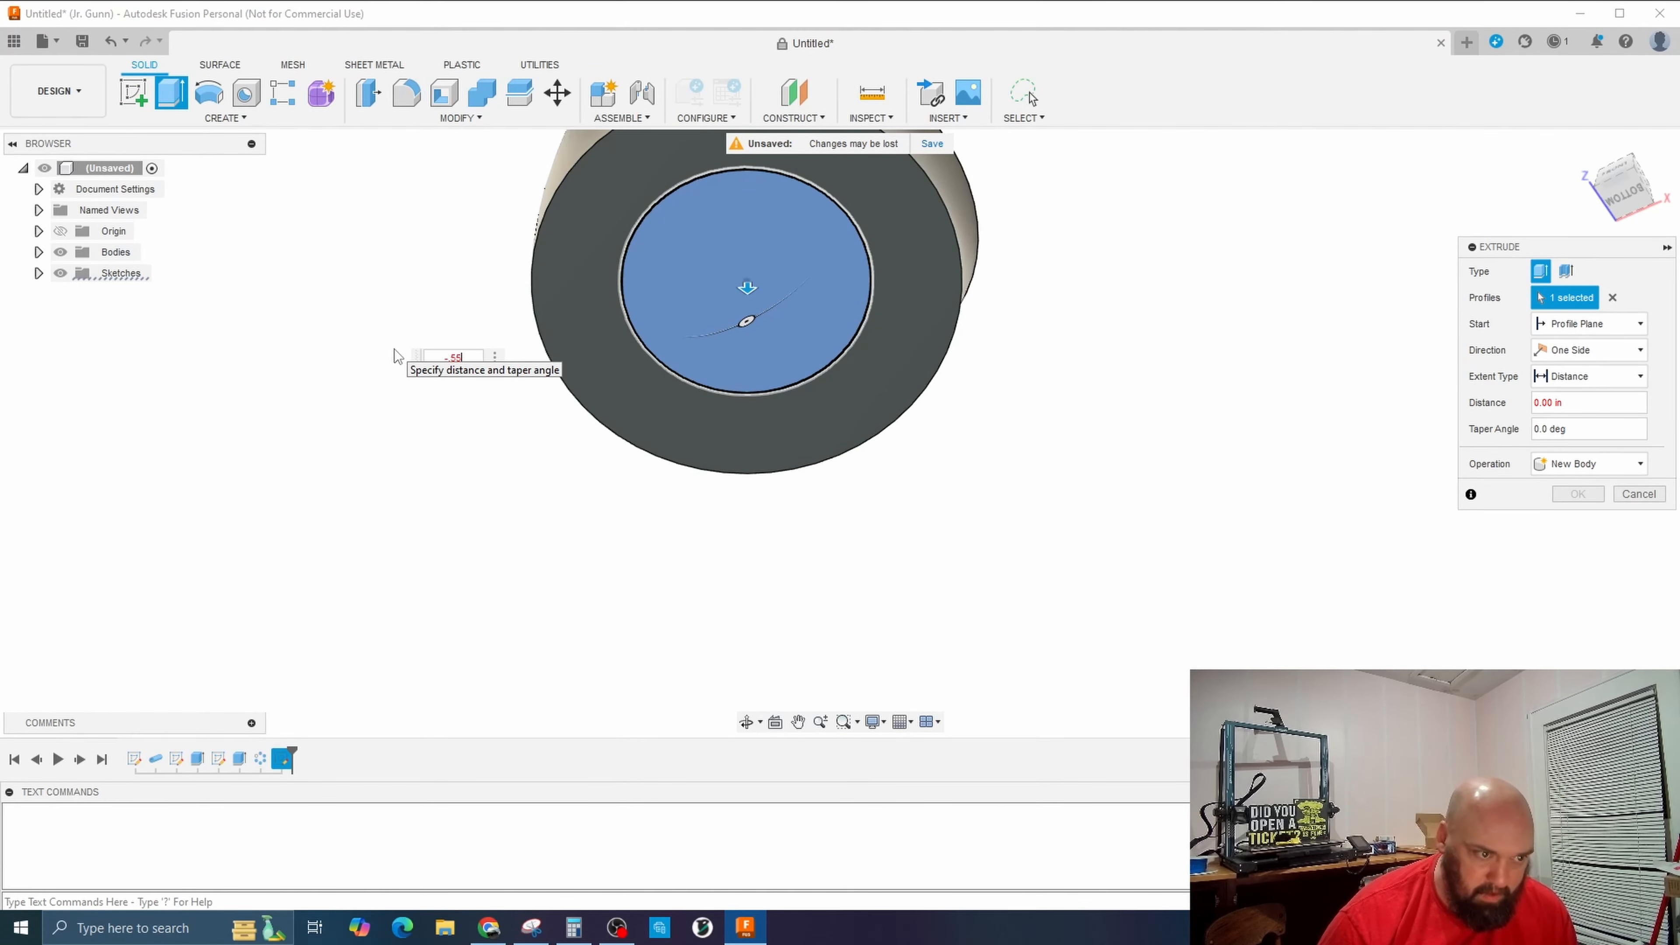
pyautogui.press('Return')
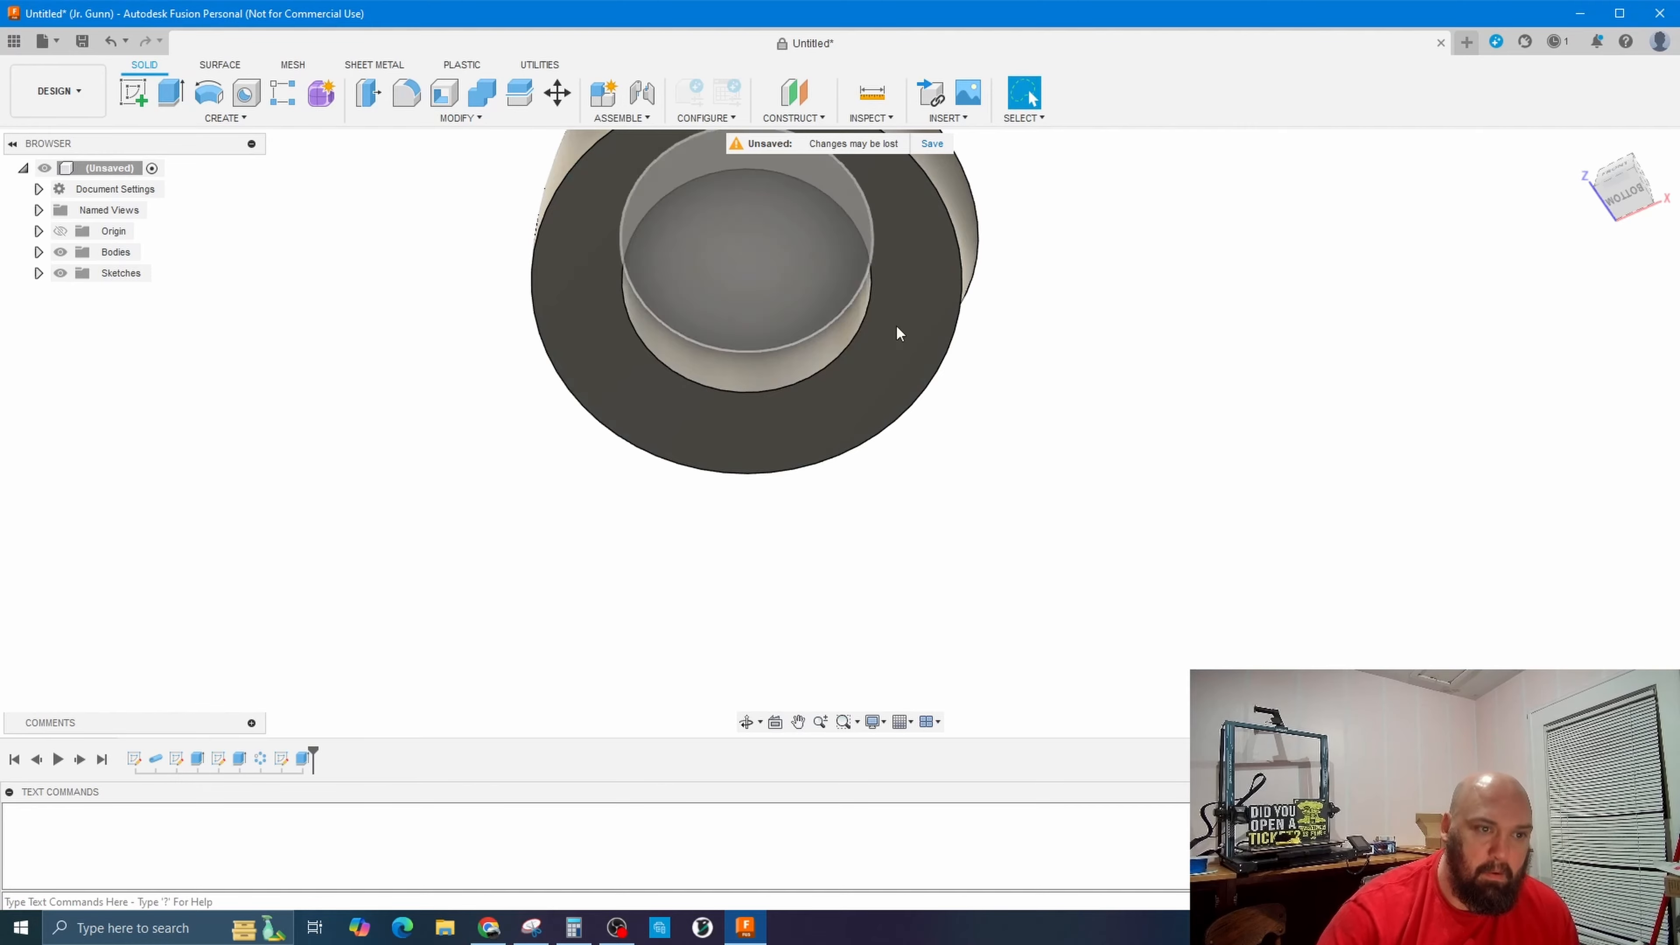
# Sketch a horizontal 1.0 in construction line on the bottom face, starting from the socket's center.
pyautogui.click(133, 93)
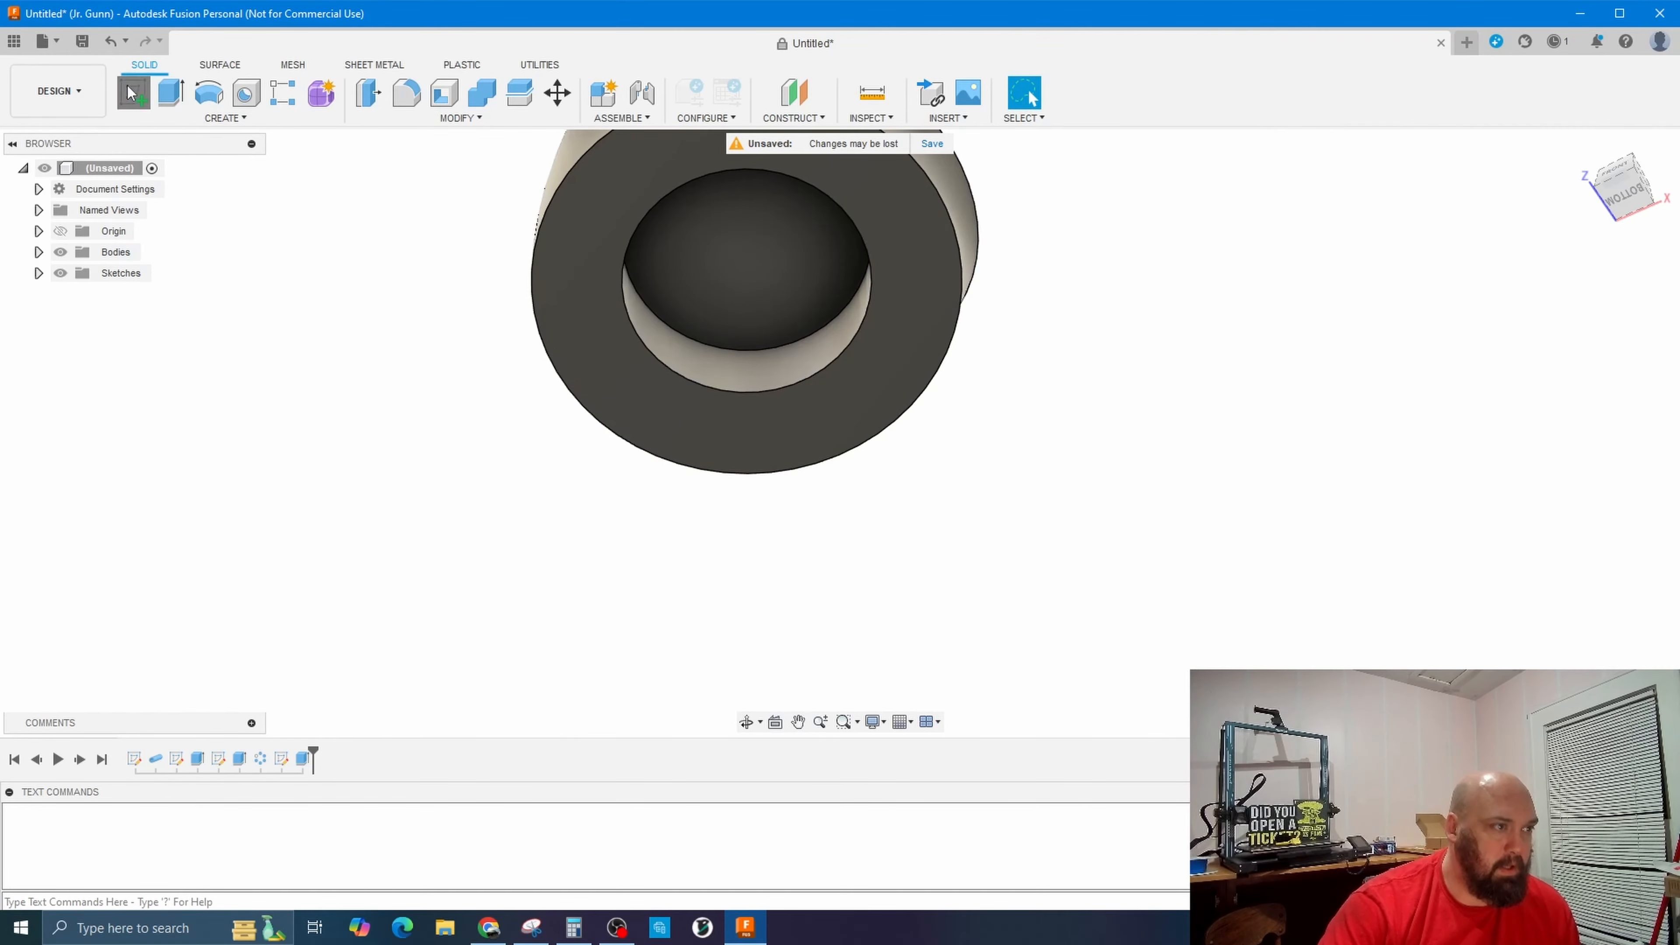
pyautogui.click(602, 258)
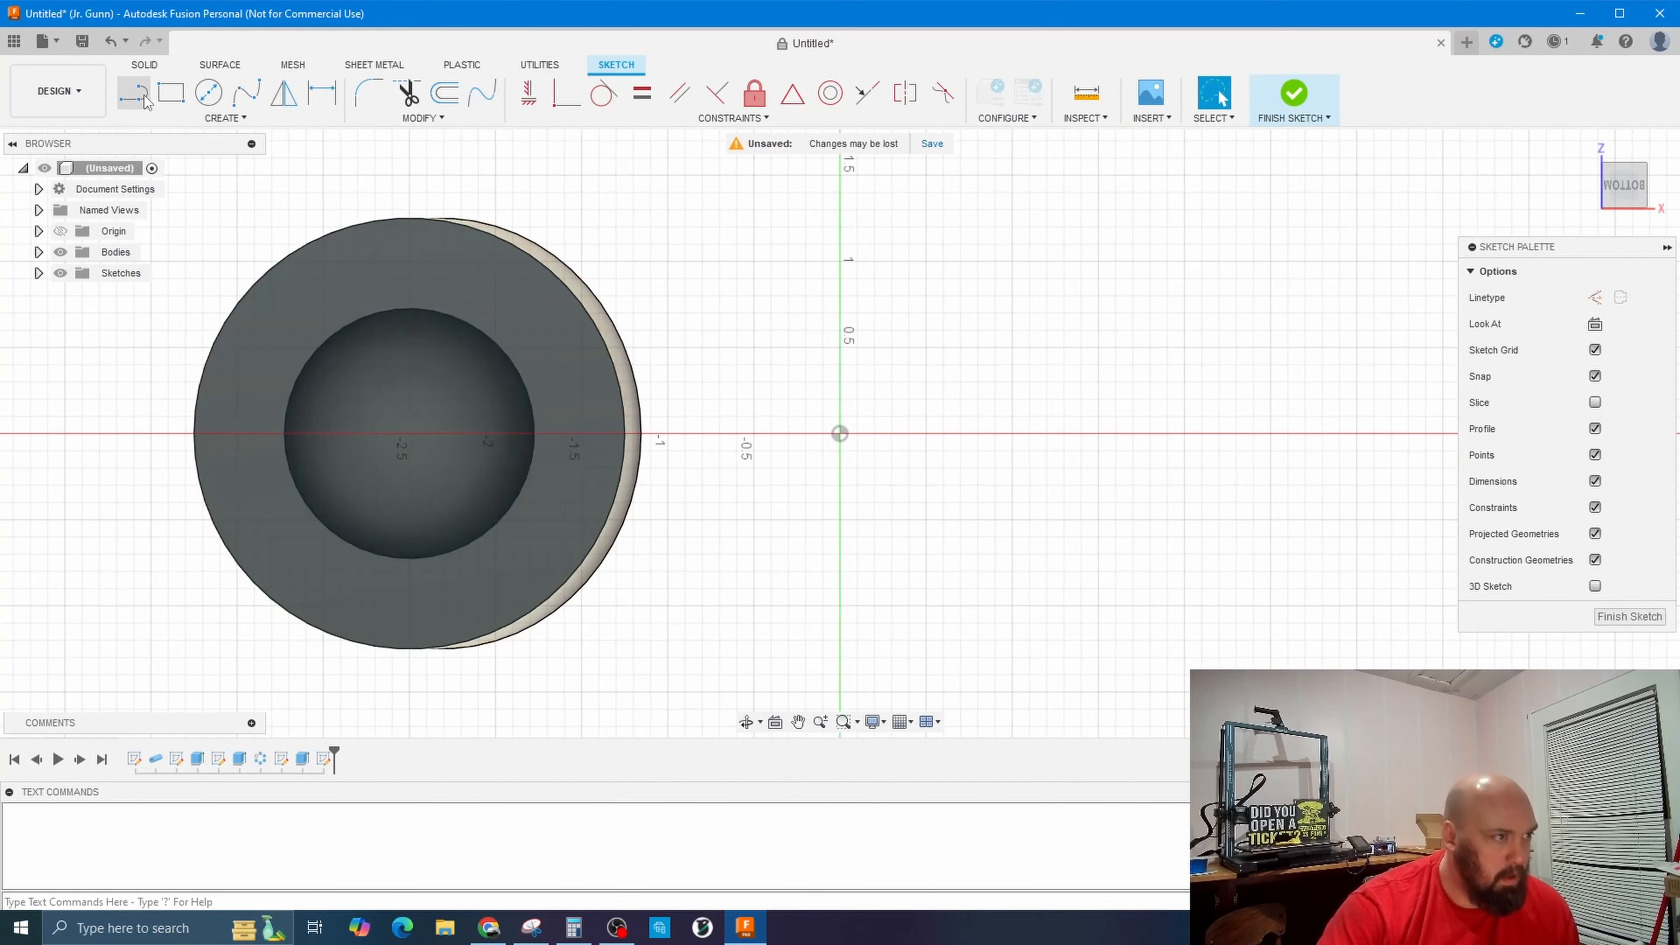
pyautogui.press('l')
pyautogui.click(410, 435)
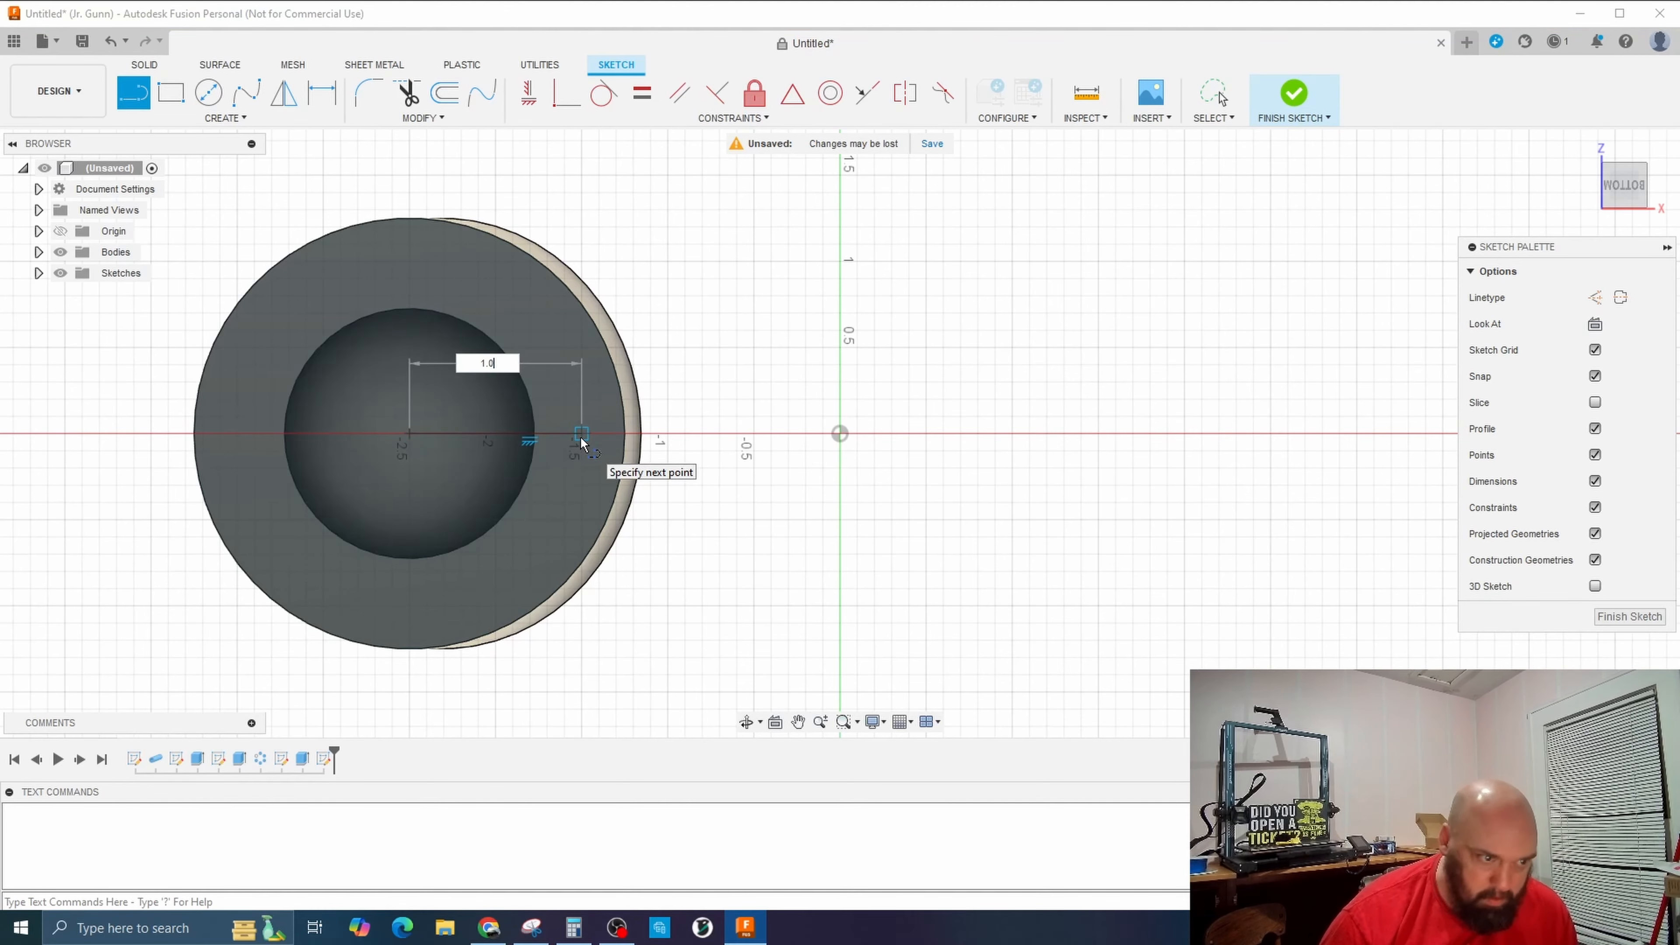
pyautogui.write('1.0')
pyautogui.press('Return')
pyautogui.press('Escape')
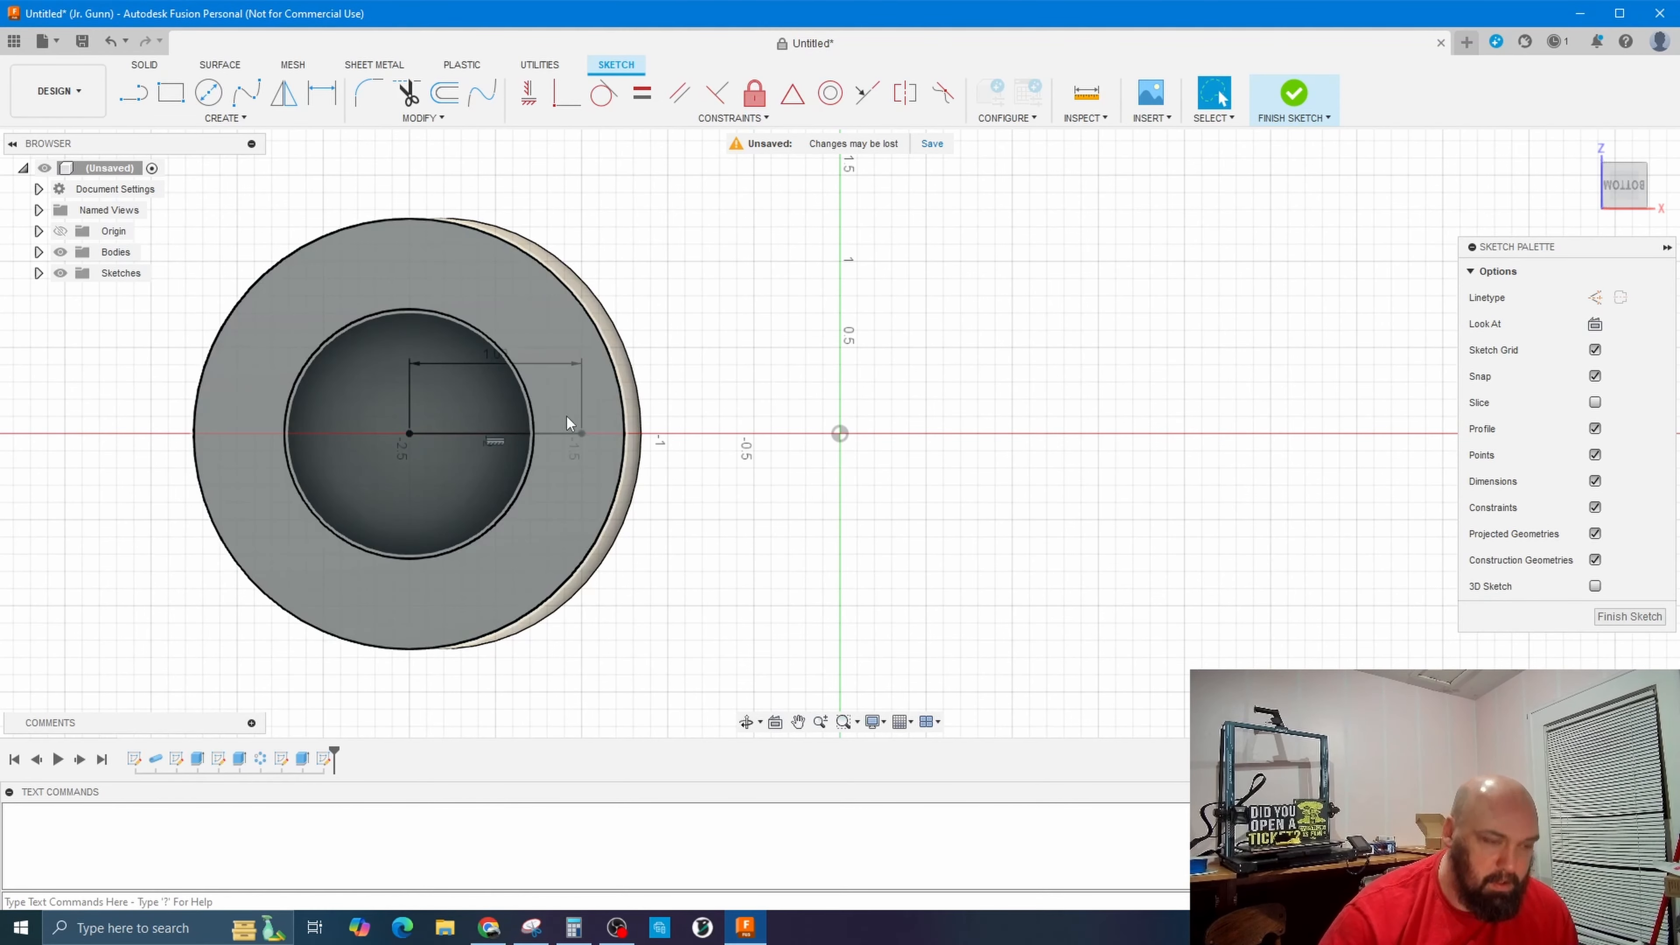
pyautogui.click(478, 434)
pyautogui.press('x')
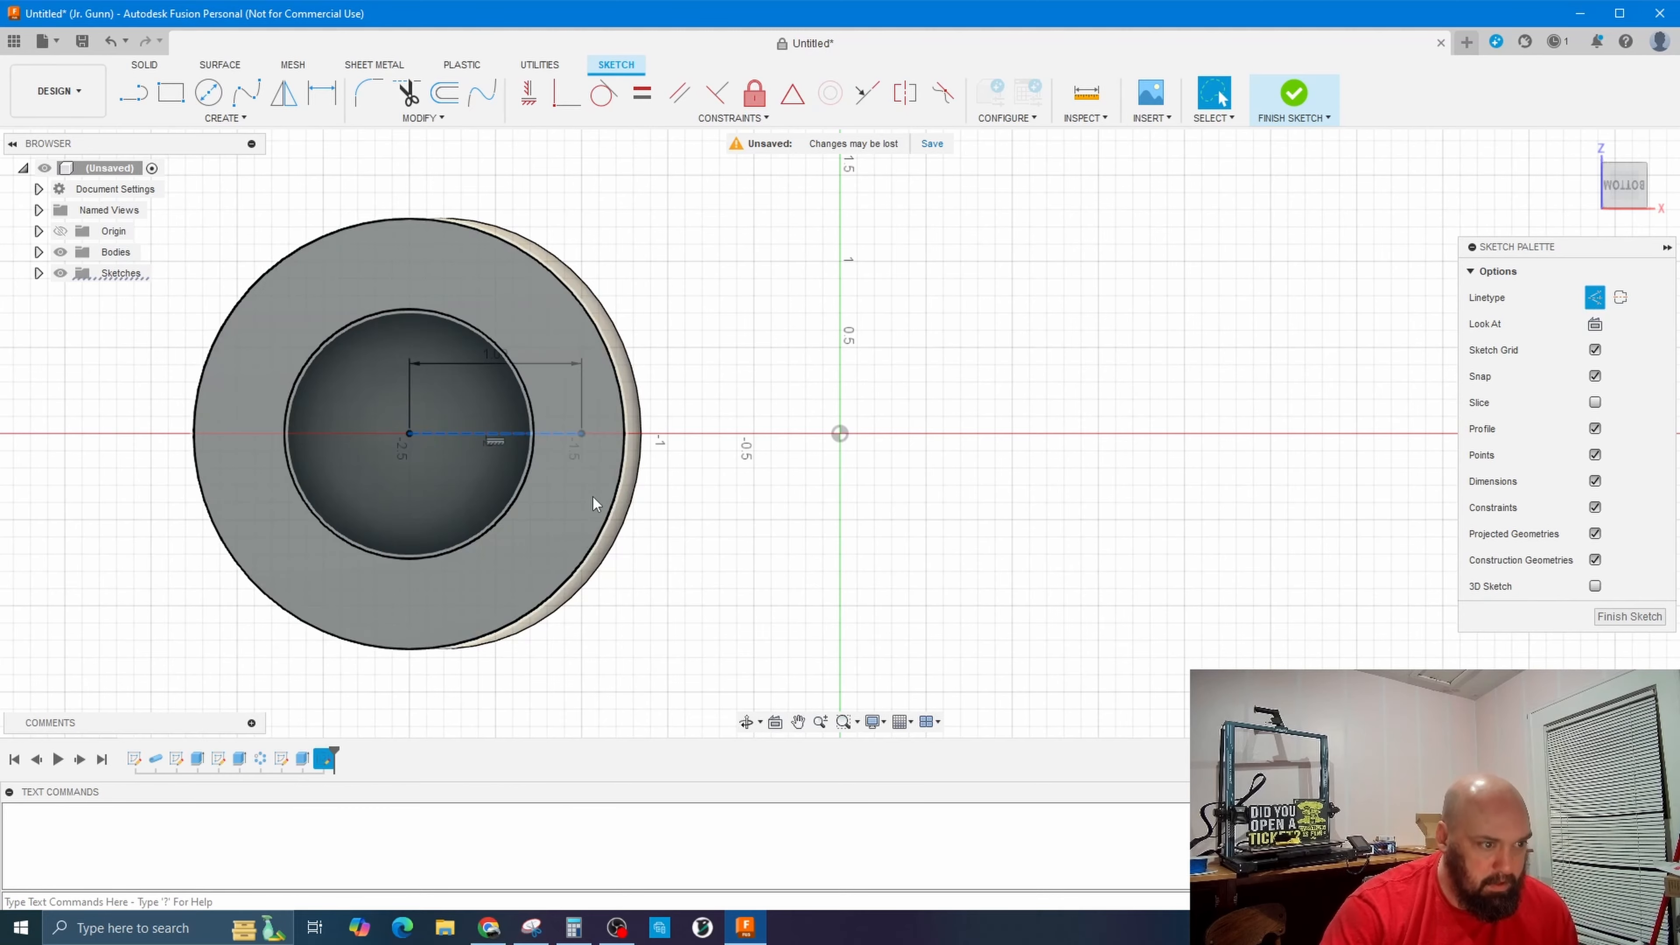
# Sketch a .250 in diameter circle centered on the outer end of the 1.0 in construction line.
pyautogui.press('c')
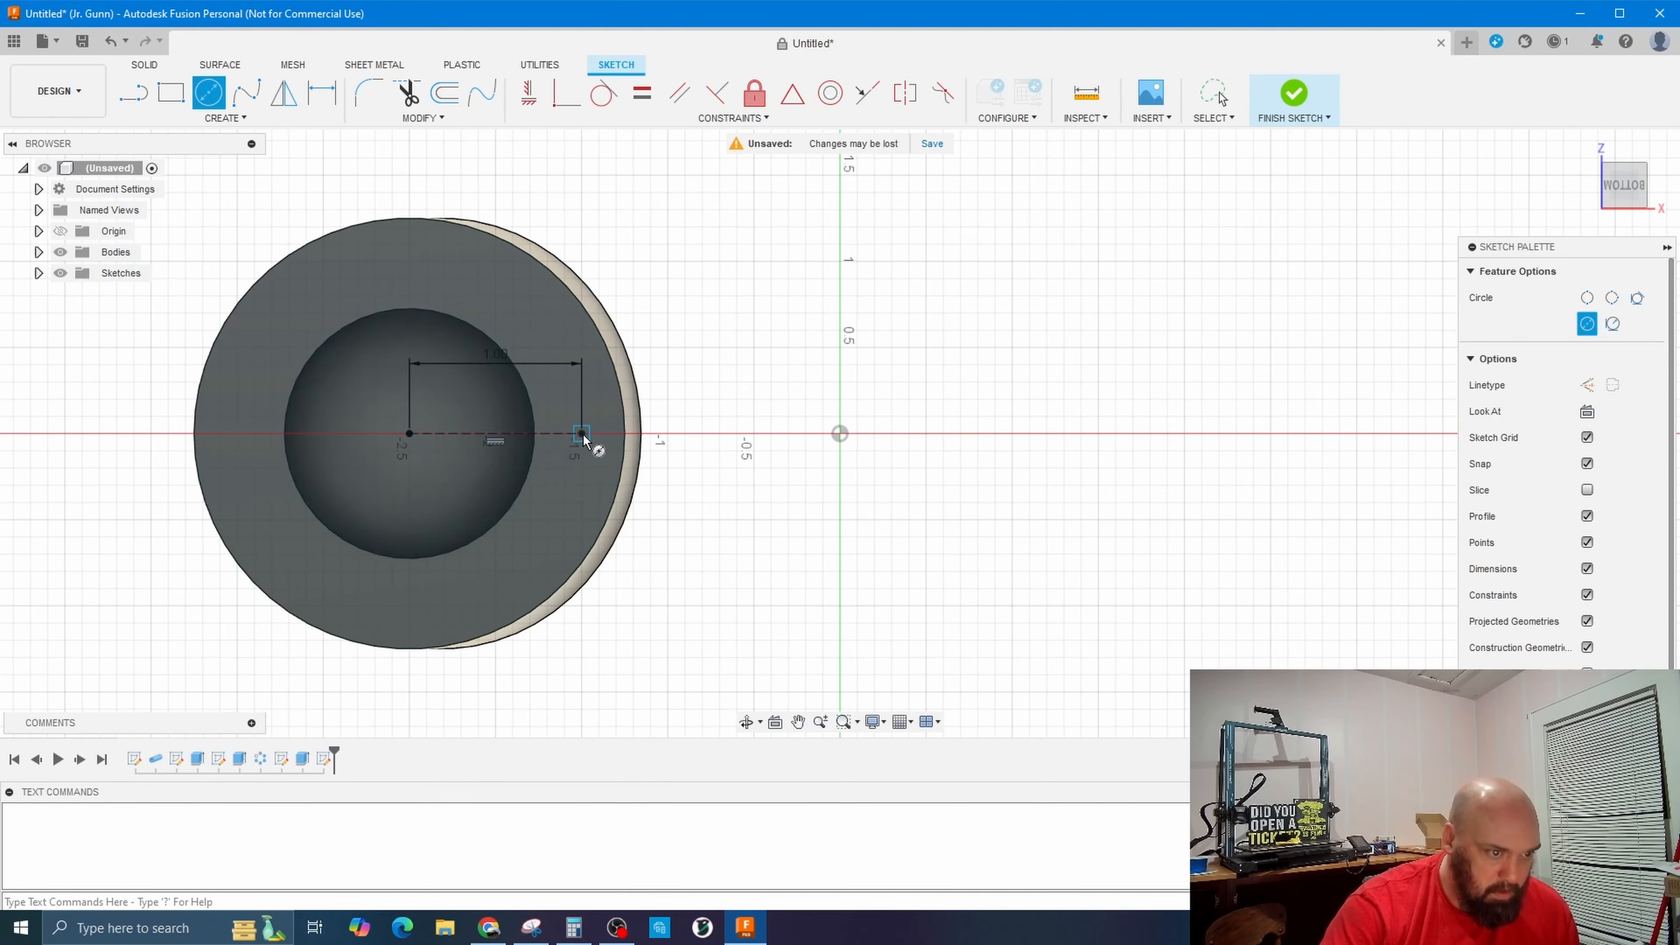
pyautogui.click(581, 434)
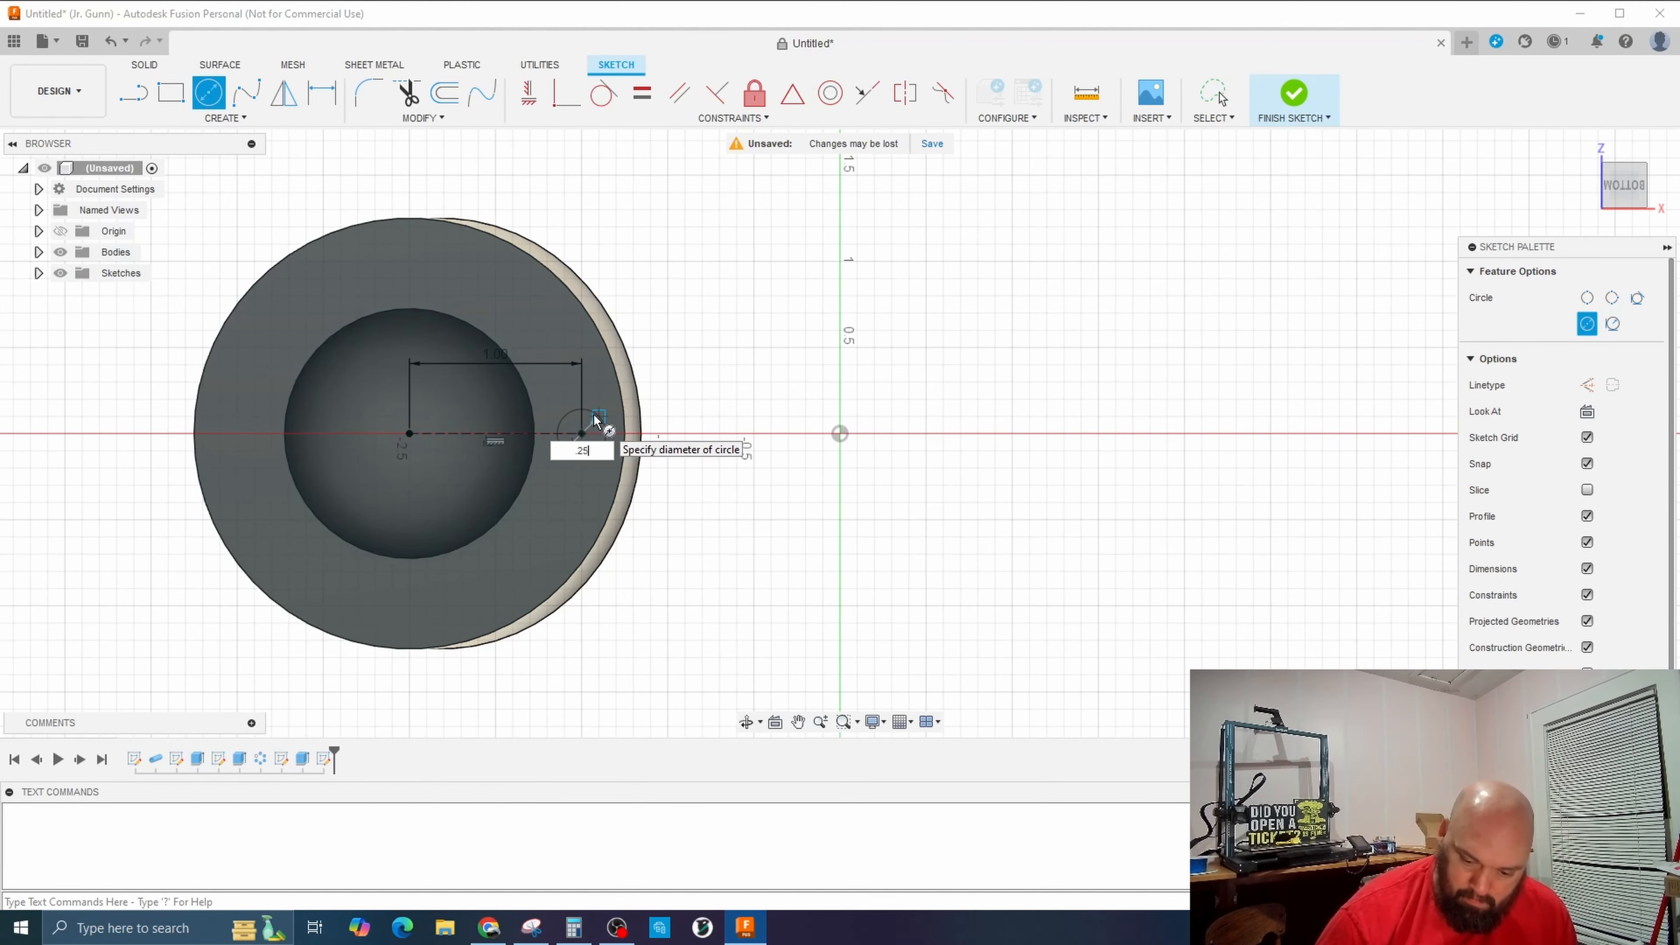
pyautogui.write('.250')
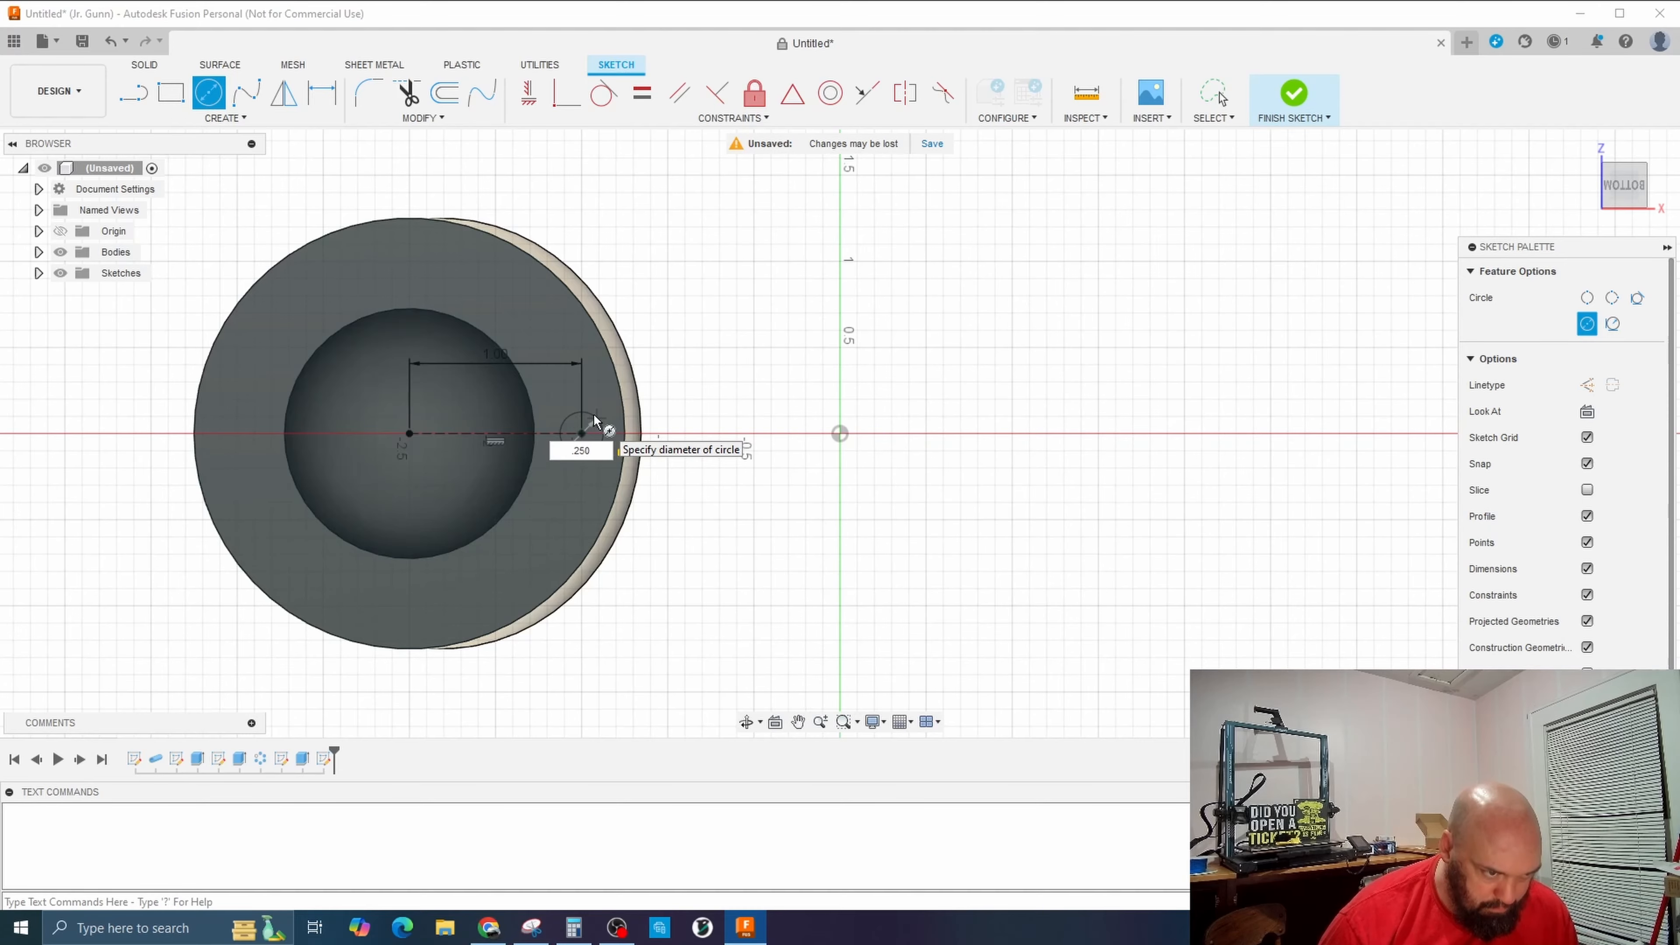
pyautogui.press('Return')
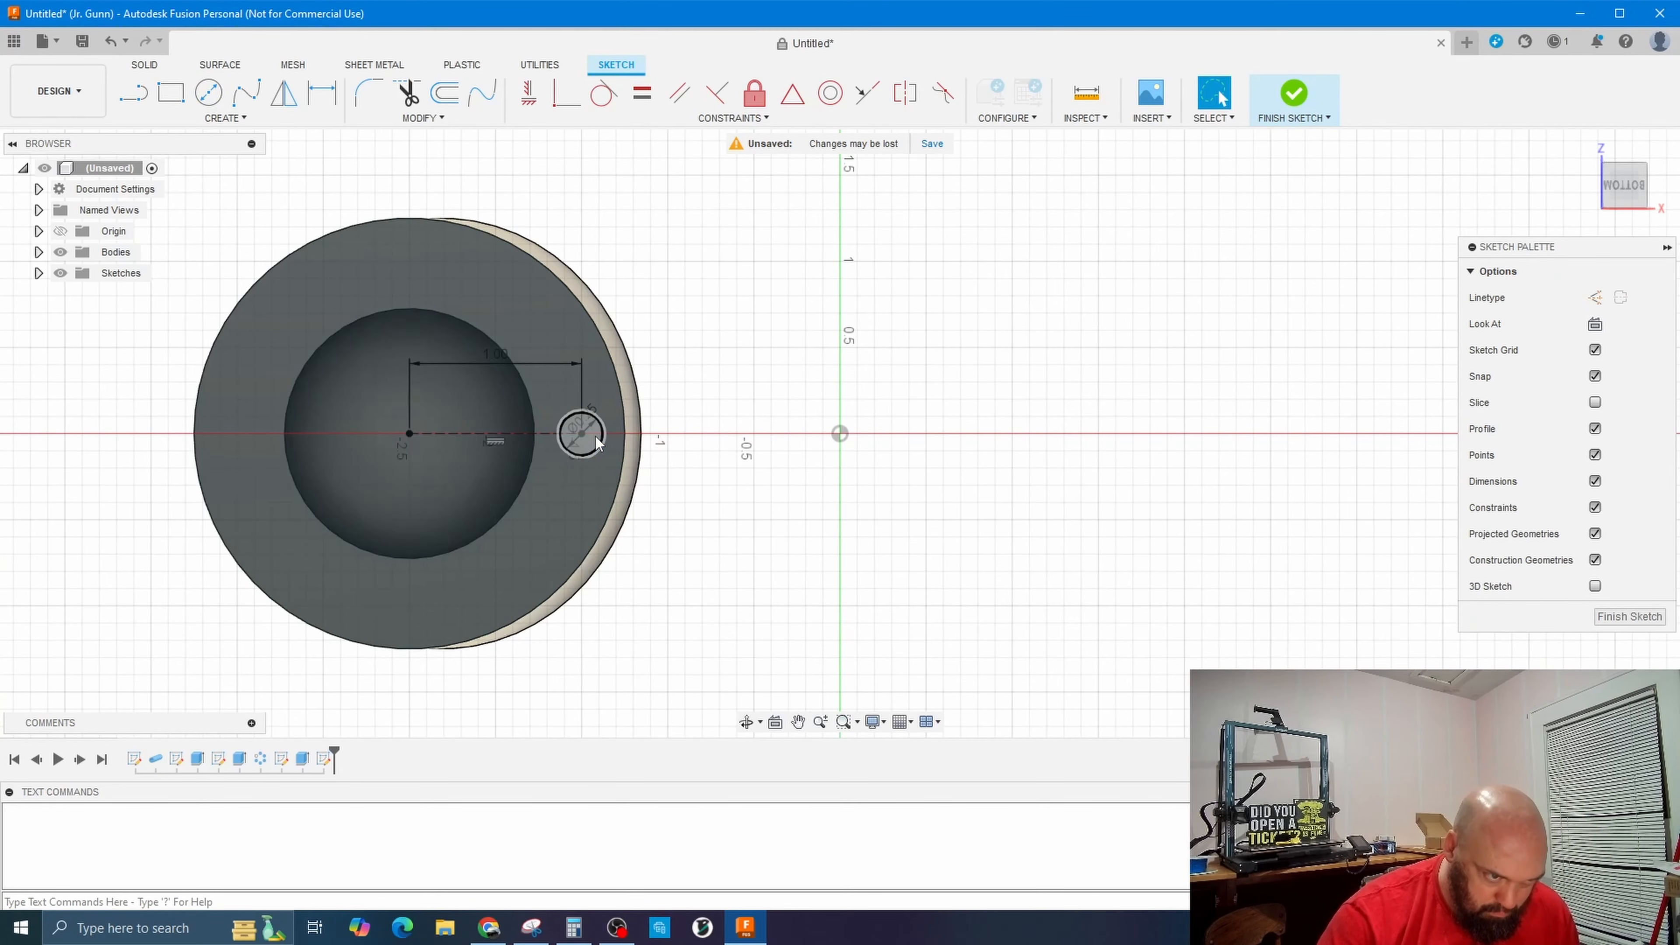
# Extrude the .250 in circle .50 in into the body to cut an index hole beside the socket.
pyautogui.click(597, 442)
pyautogui.press('e')
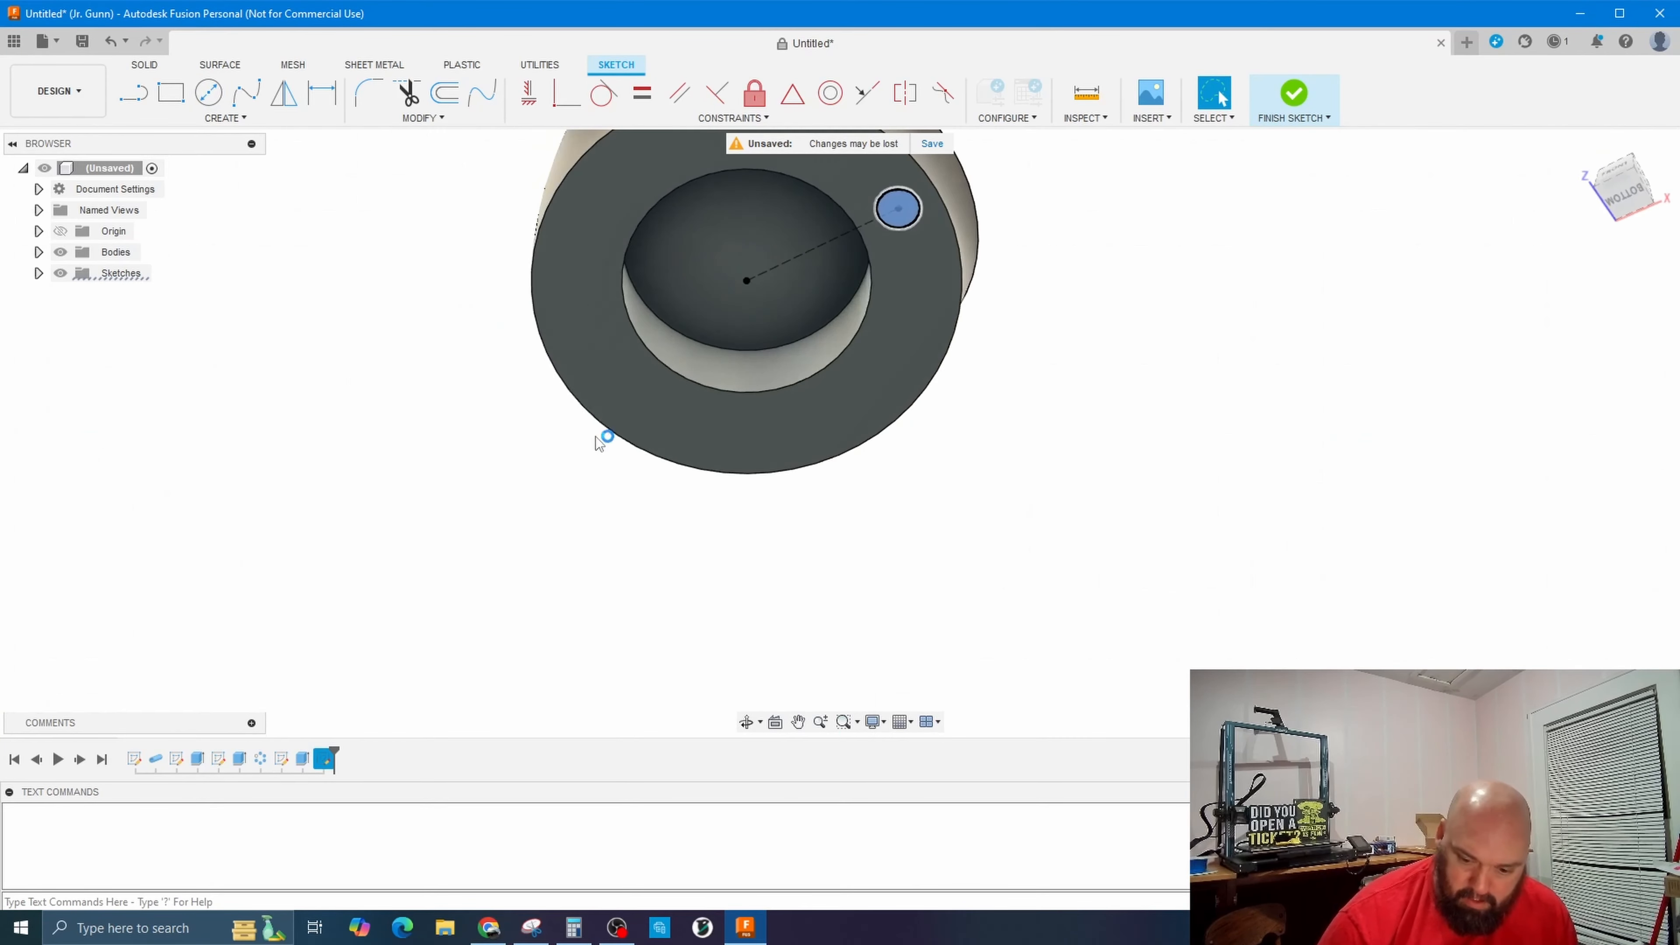
pyautogui.write('.50')
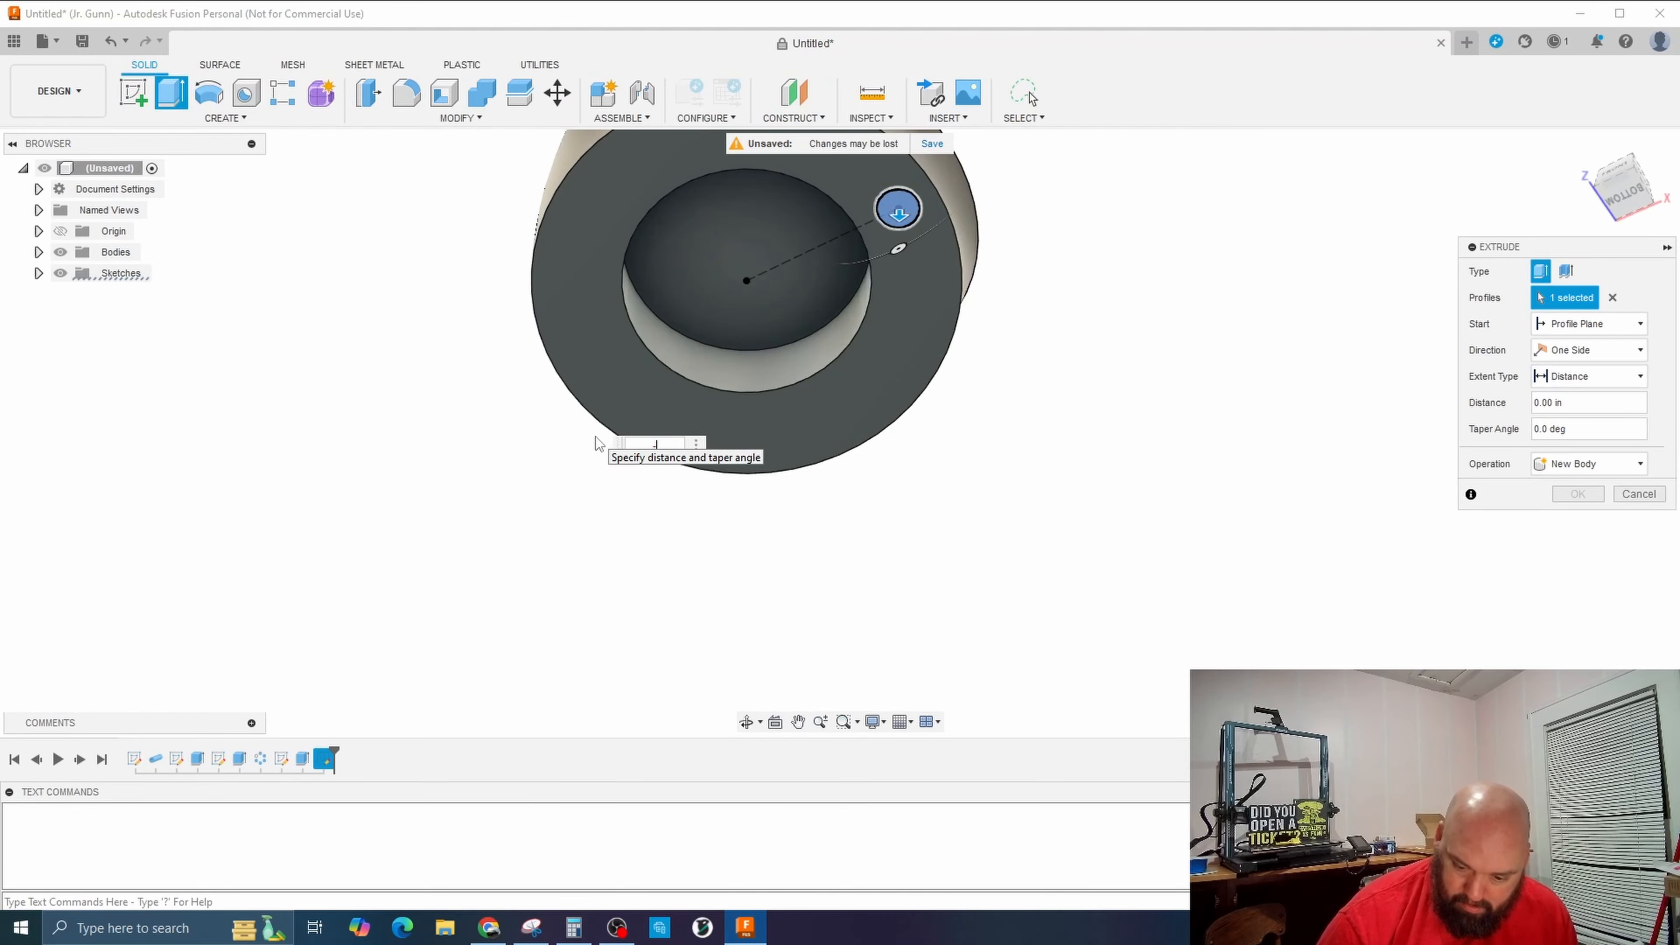
pyautogui.press('Return')
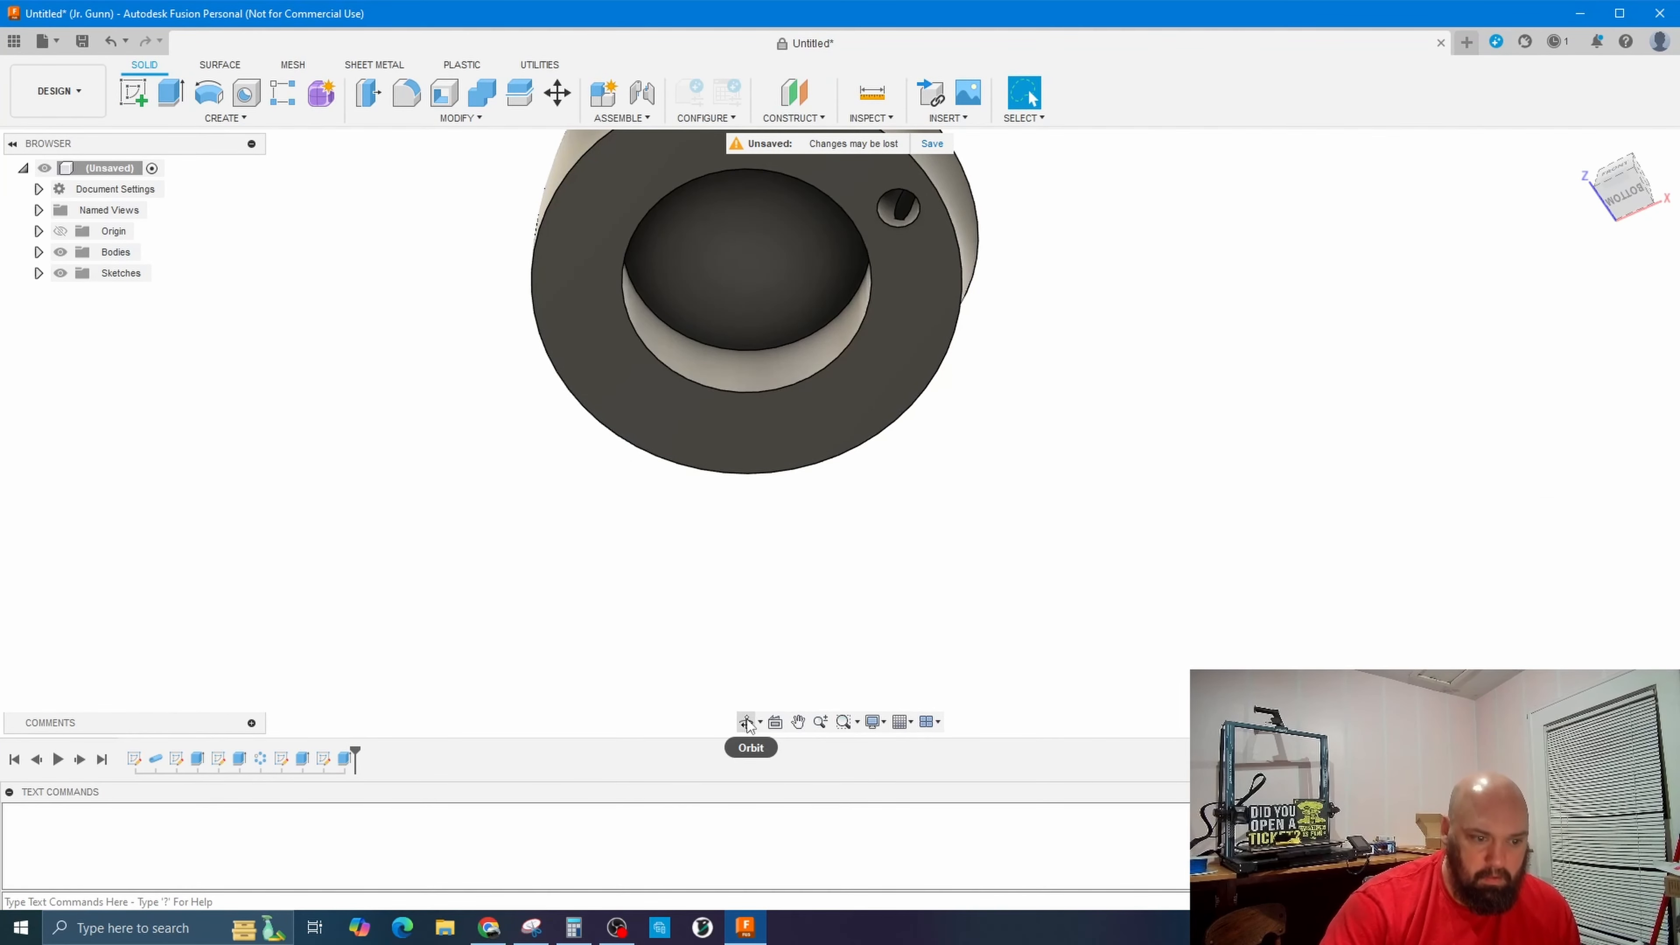
# Create a full circular pattern of the bottom index hole around the socket's axis, with quantity 14 and Optimized compute type.
pyautogui.click(798, 721)
pyautogui.moveTo(1118, 357); pyautogui.dragTo(870, 544)
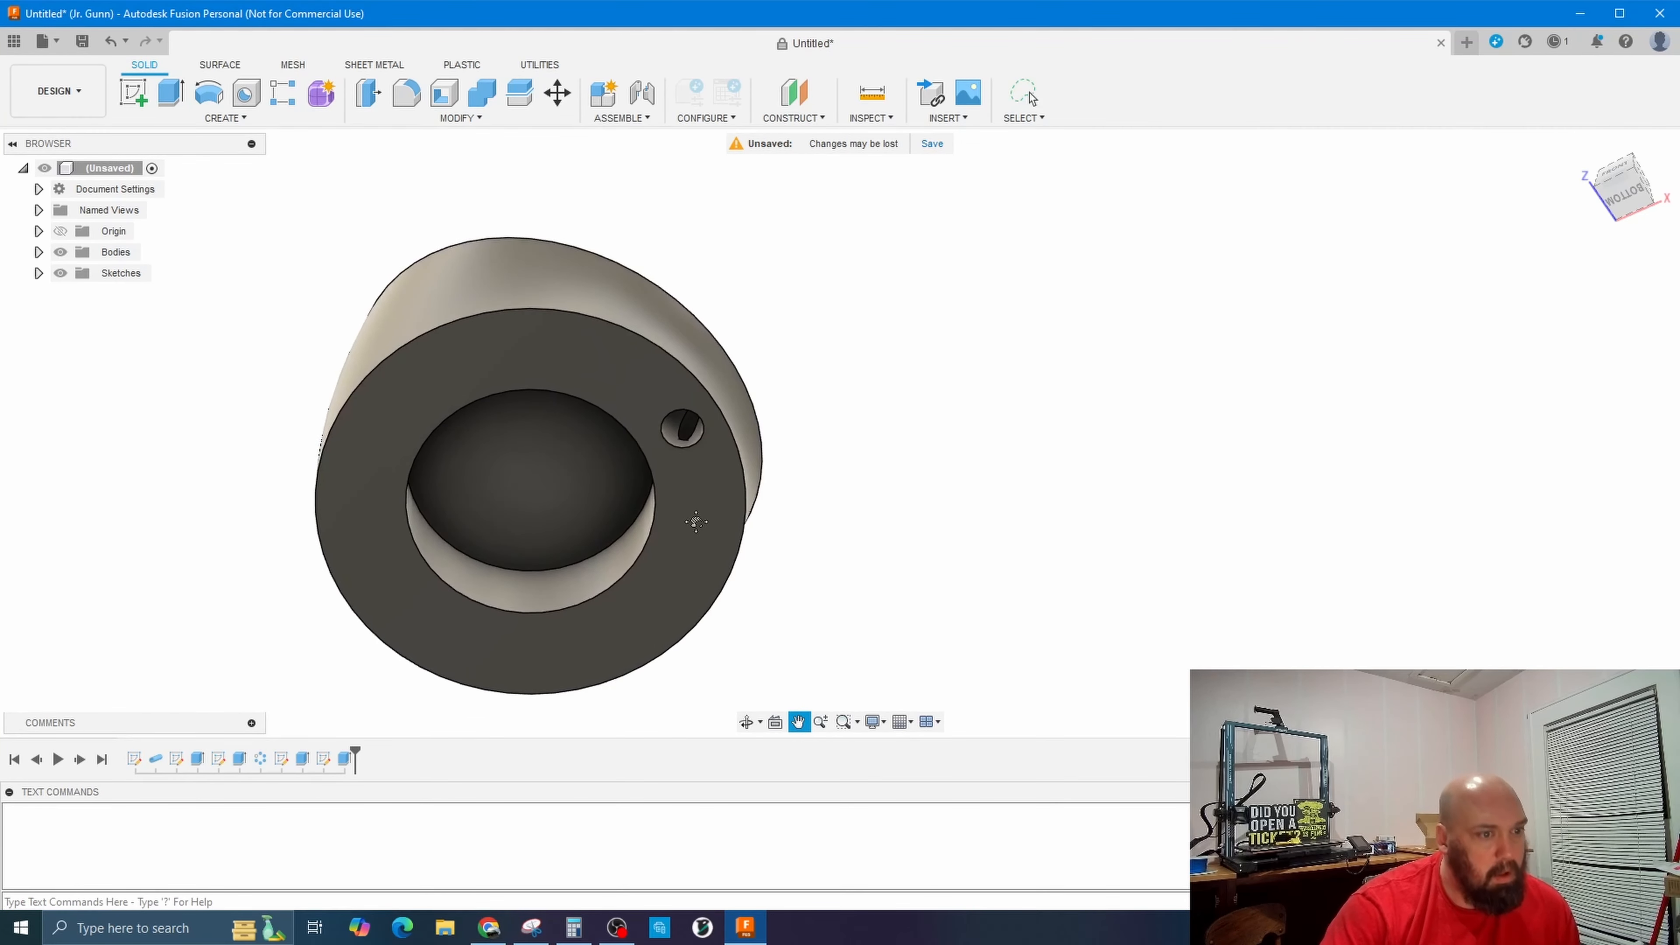
pyautogui.moveTo(695, 522)
pyautogui.mouseDown()
pyautogui.moveTo(688, 478)
pyautogui.moveTo(674, 547)
pyautogui.mouseUp()
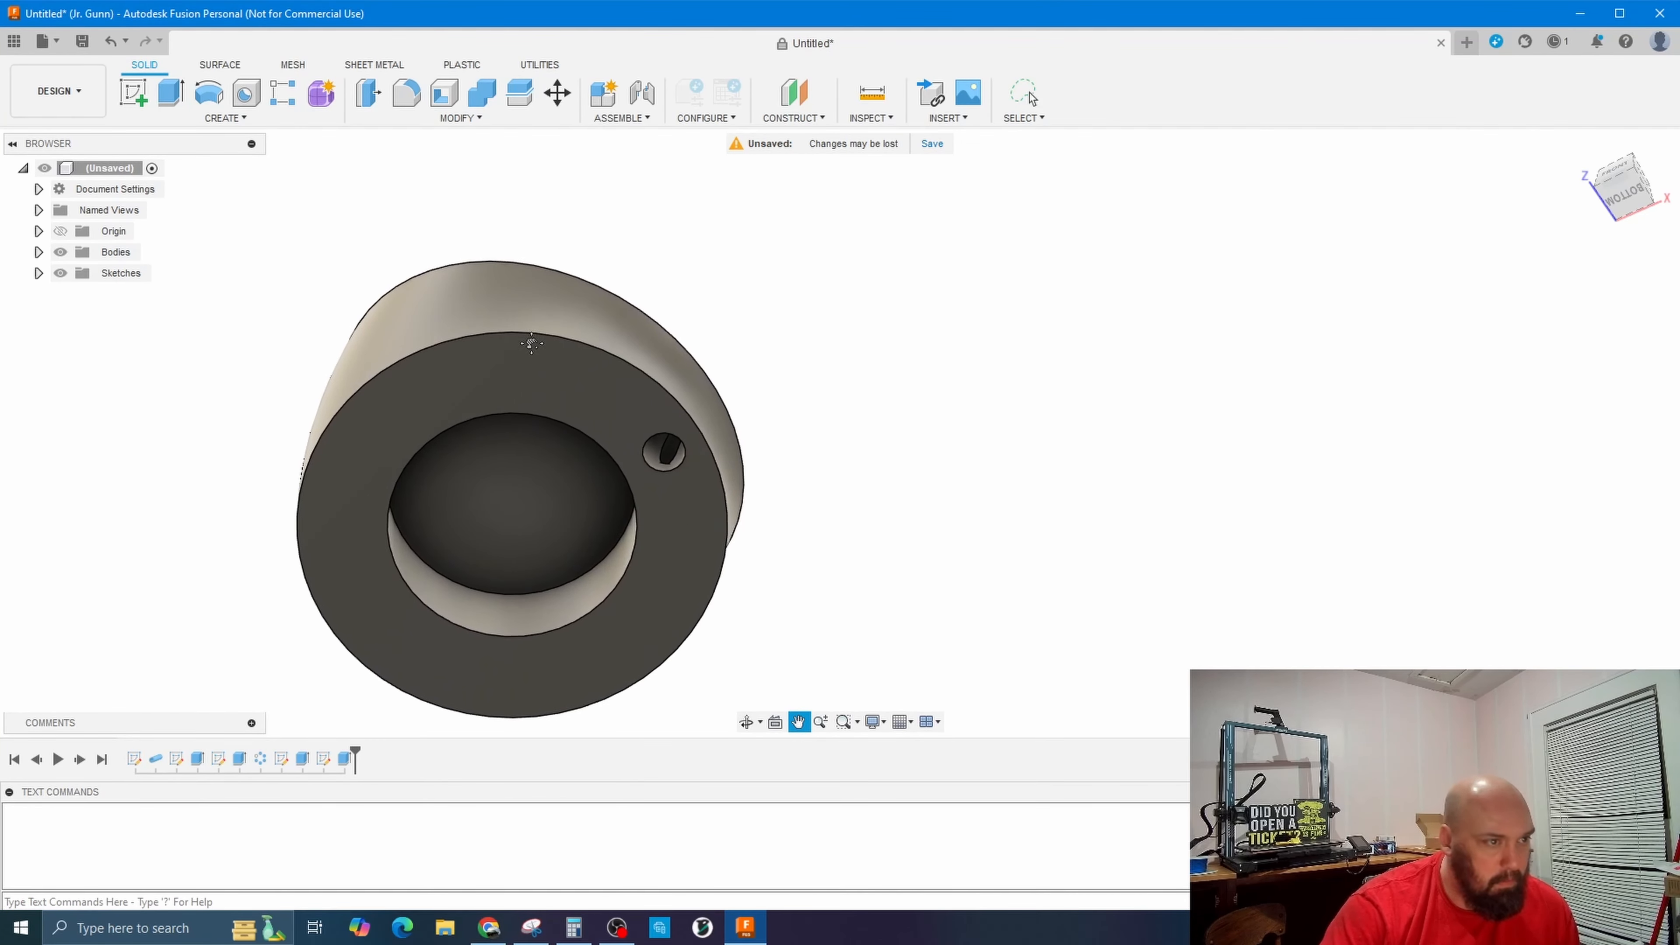
pyautogui.click(225, 117)
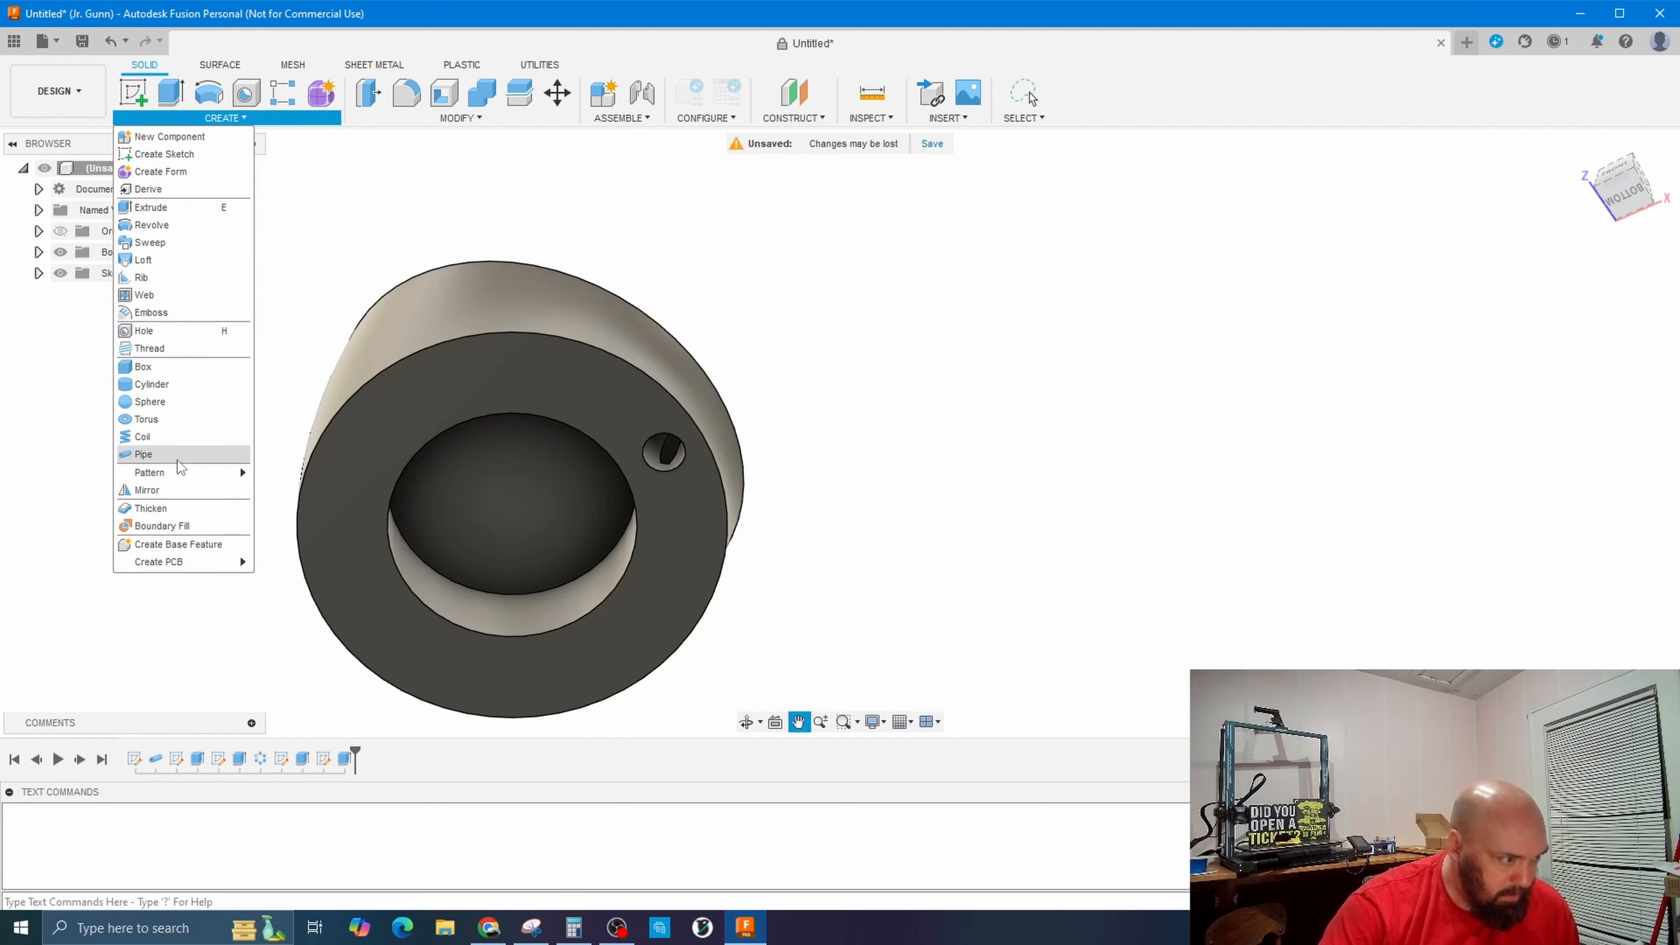
pyautogui.moveTo(180, 471)
pyautogui.click(291, 489)
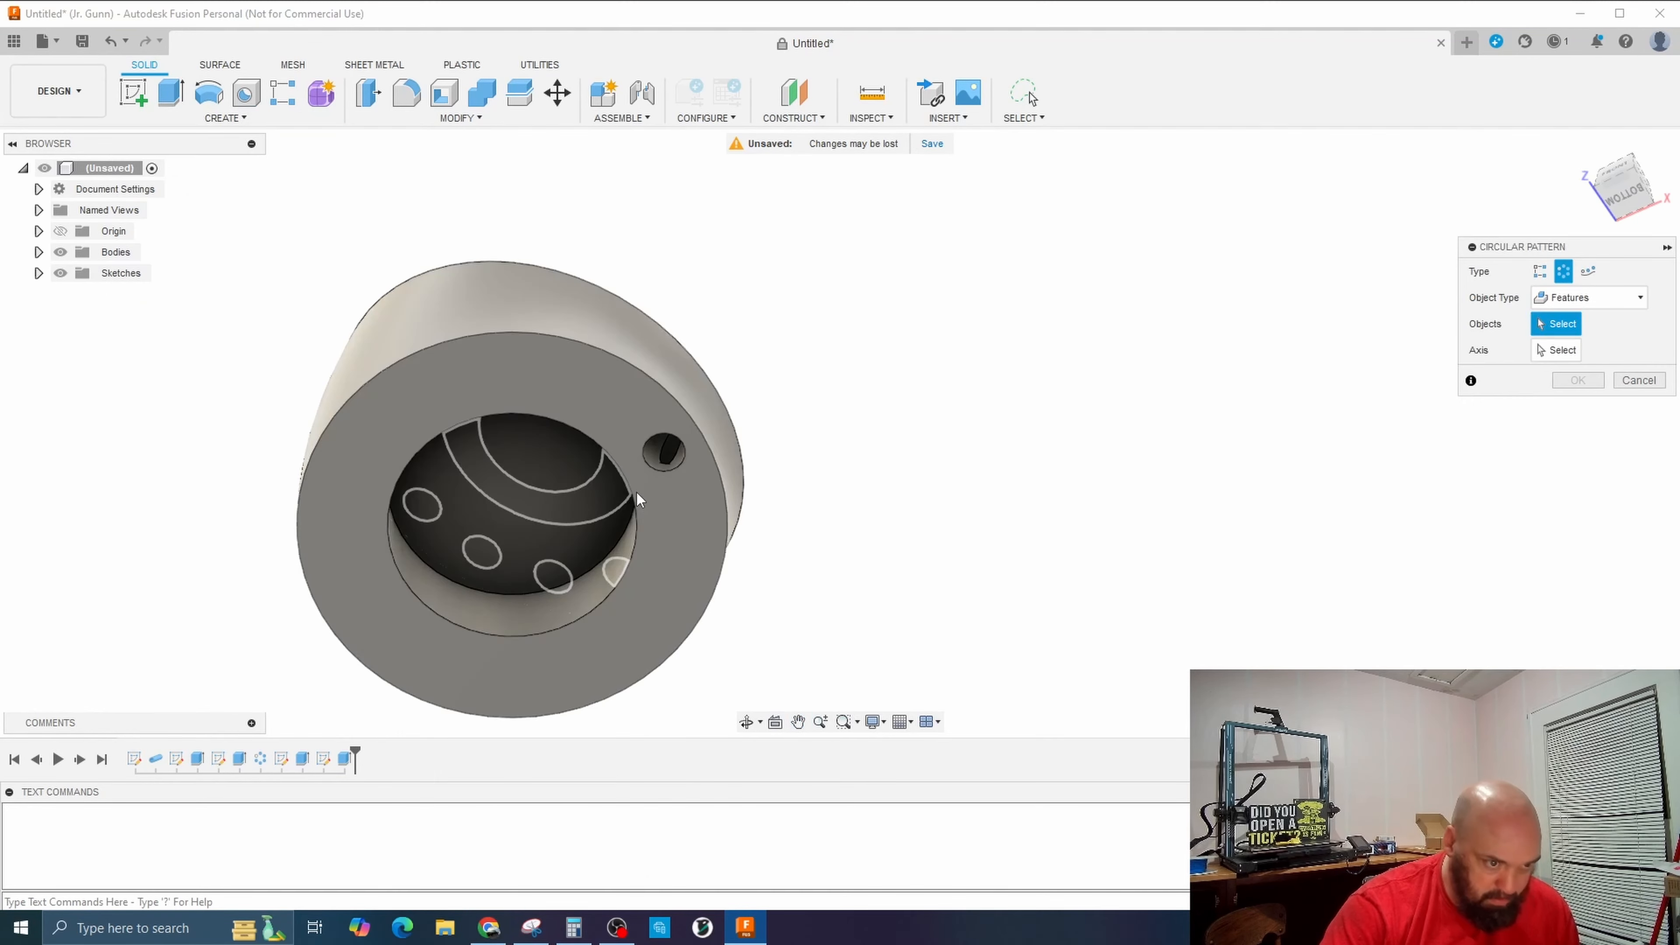
pyautogui.click(664, 456)
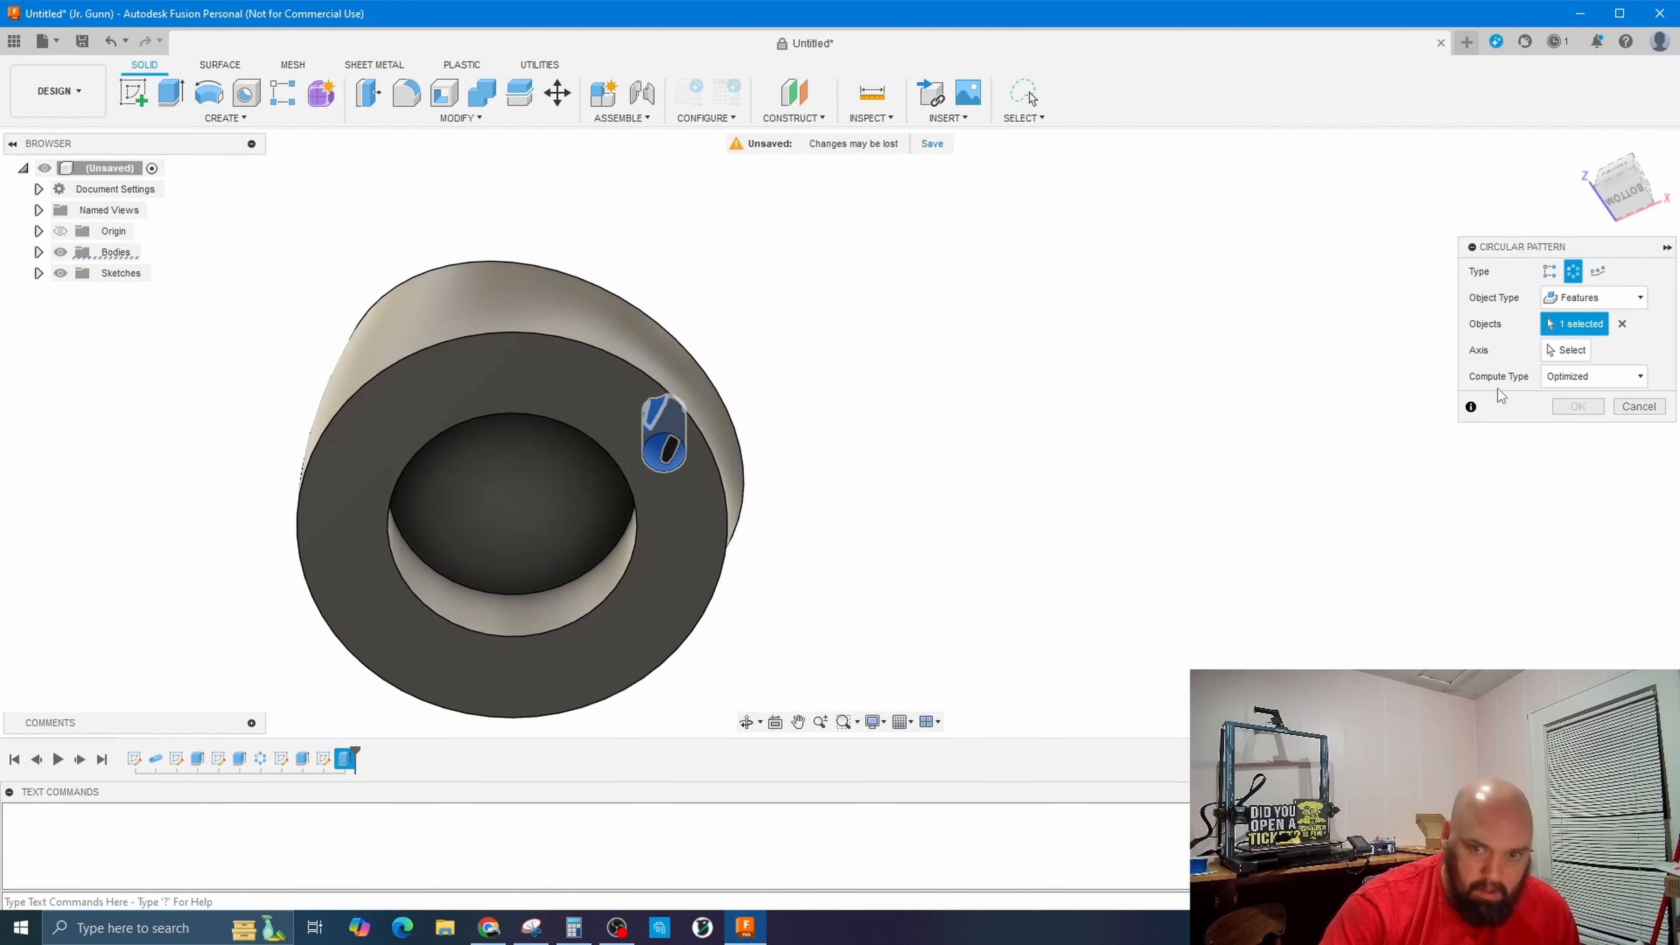
pyautogui.click(1568, 351)
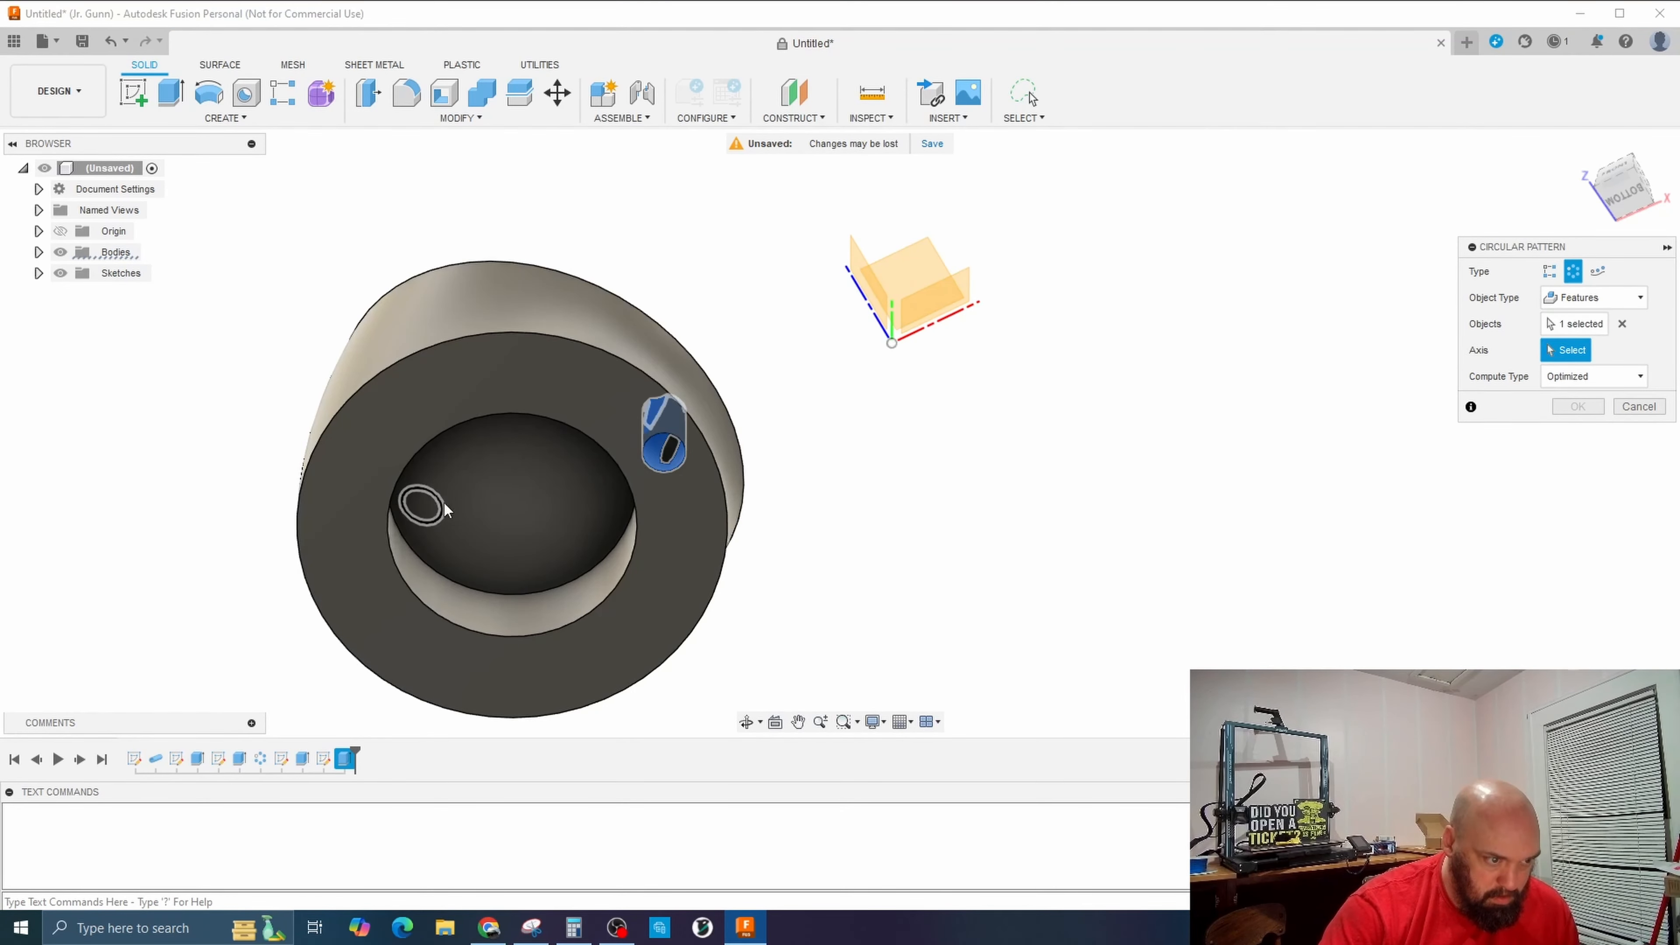
pyautogui.click(420, 442)
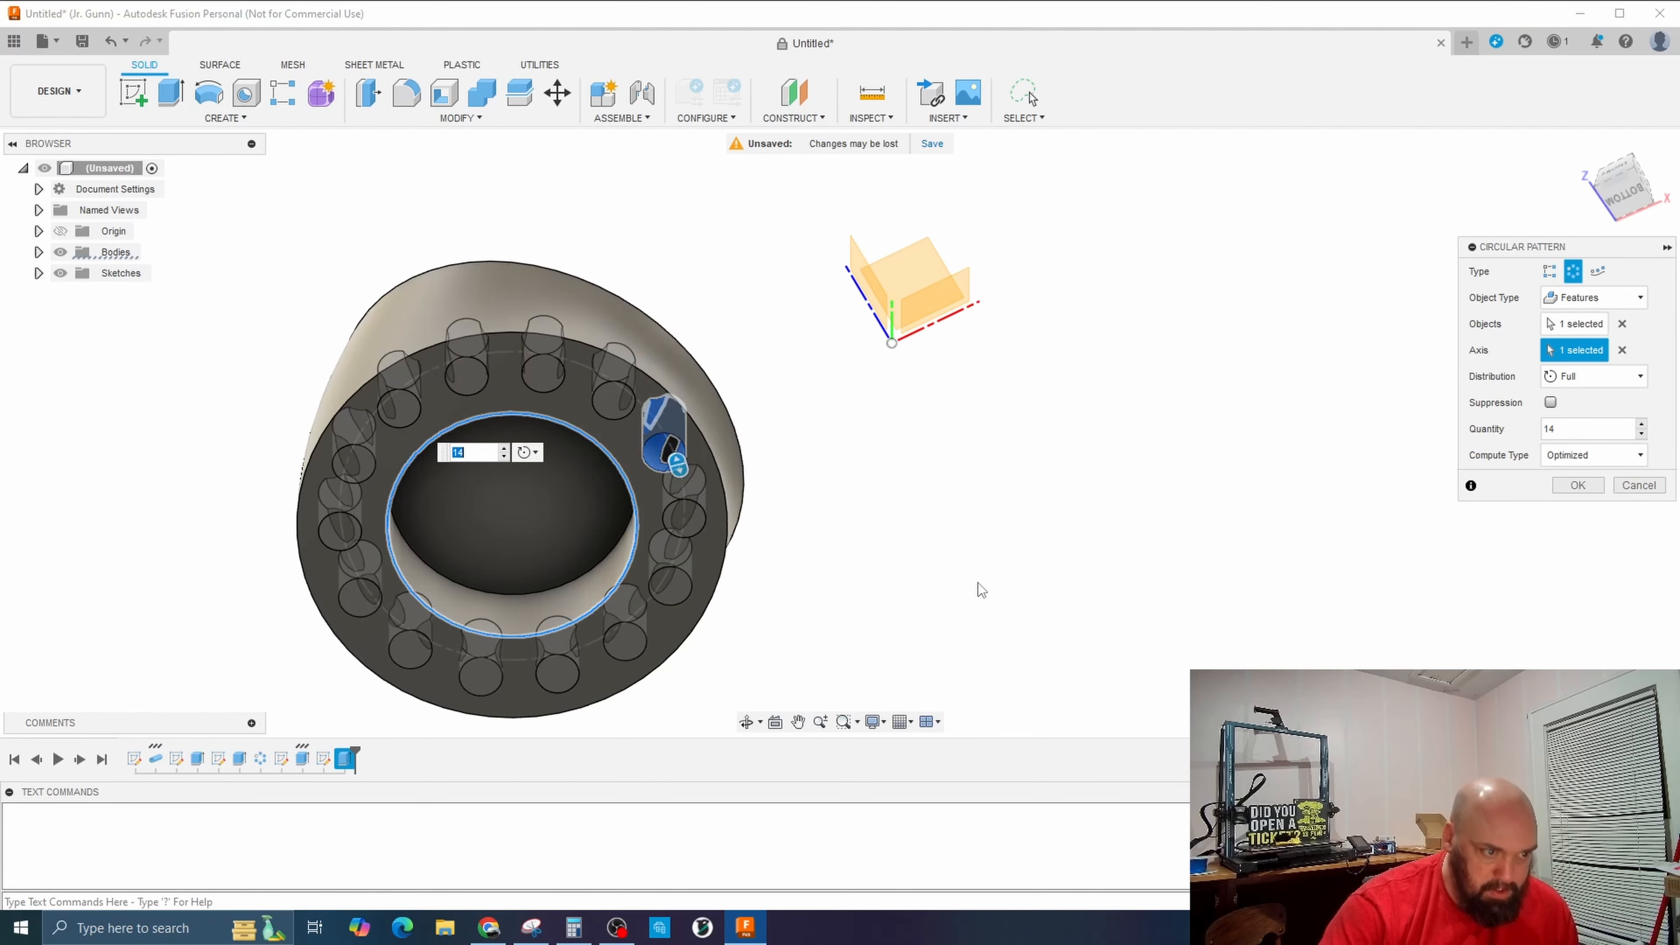
pyautogui.click(1574, 486)
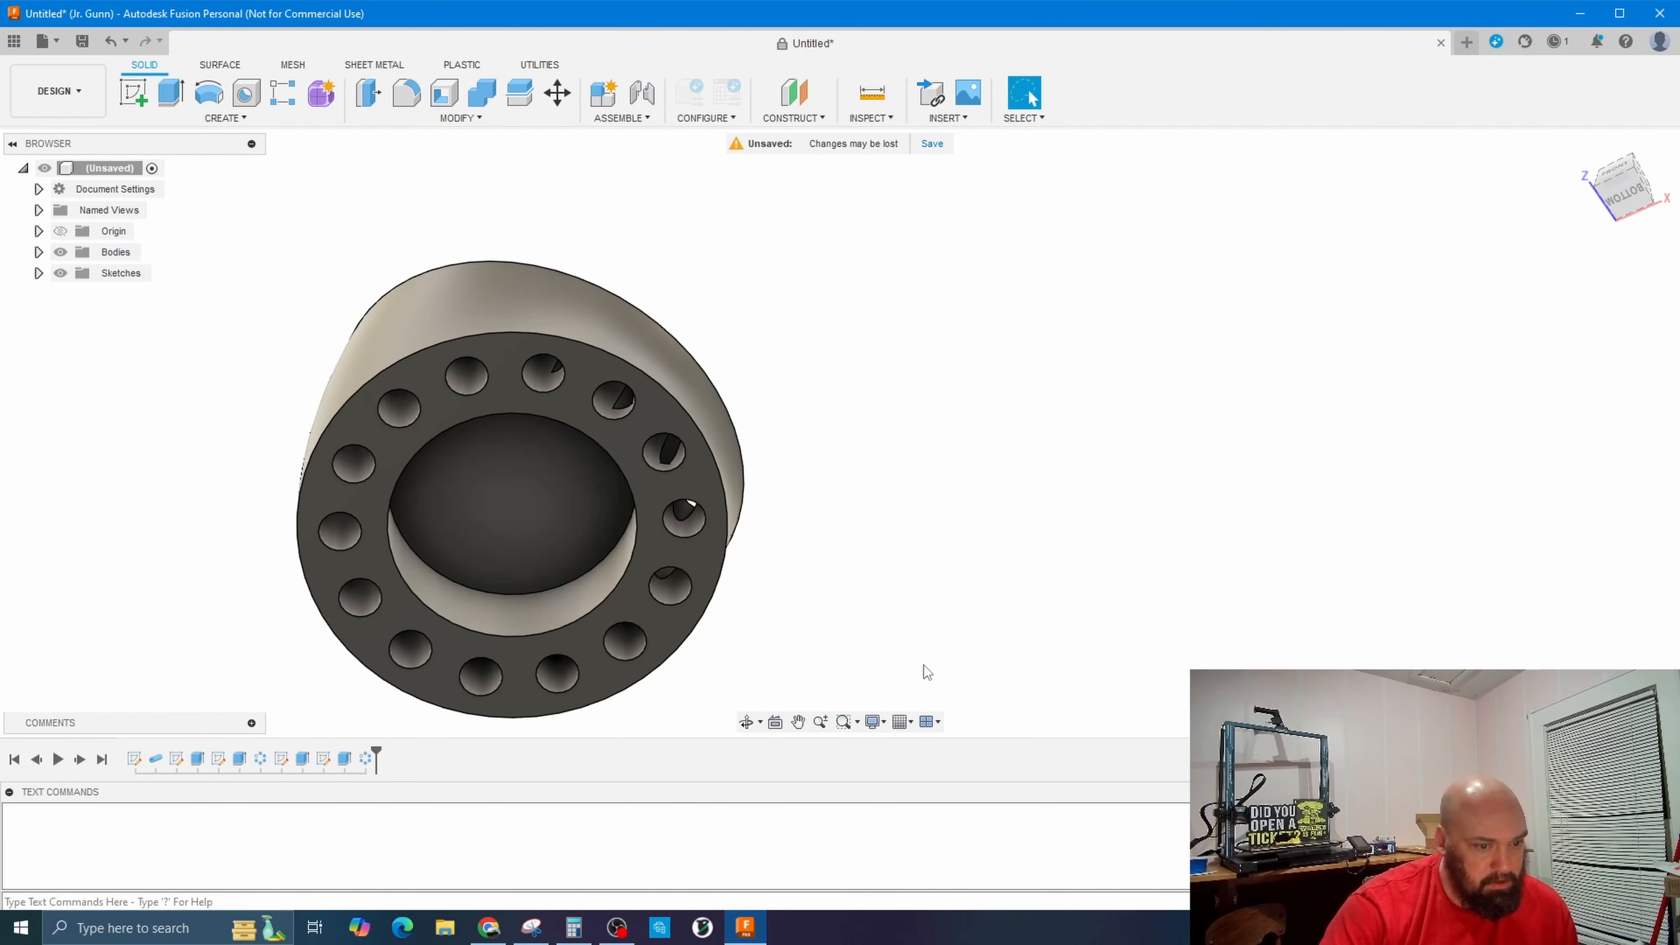
# Export the finished bend piece to the Downloads folder as a 3MF file named "22 half".
pyautogui.click(758, 723)
pyautogui.moveTo(794, 563); pyautogui.dragTo(814, 511)
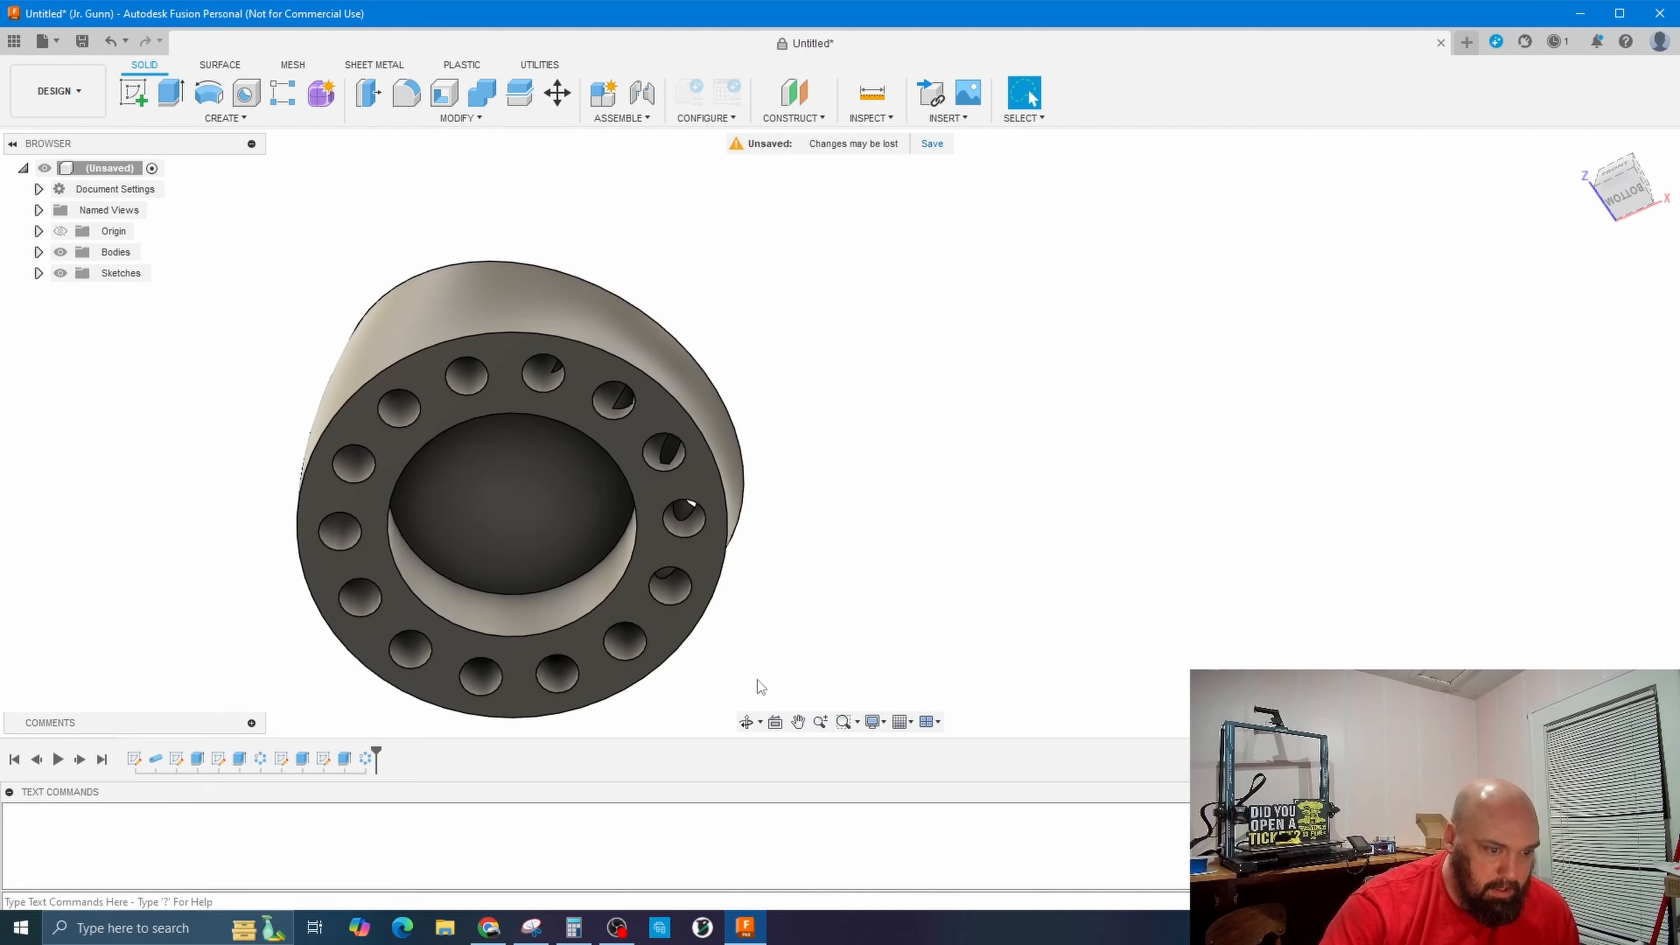
pyautogui.click(745, 722)
pyautogui.moveTo(780, 629); pyautogui.dragTo(755, 509)
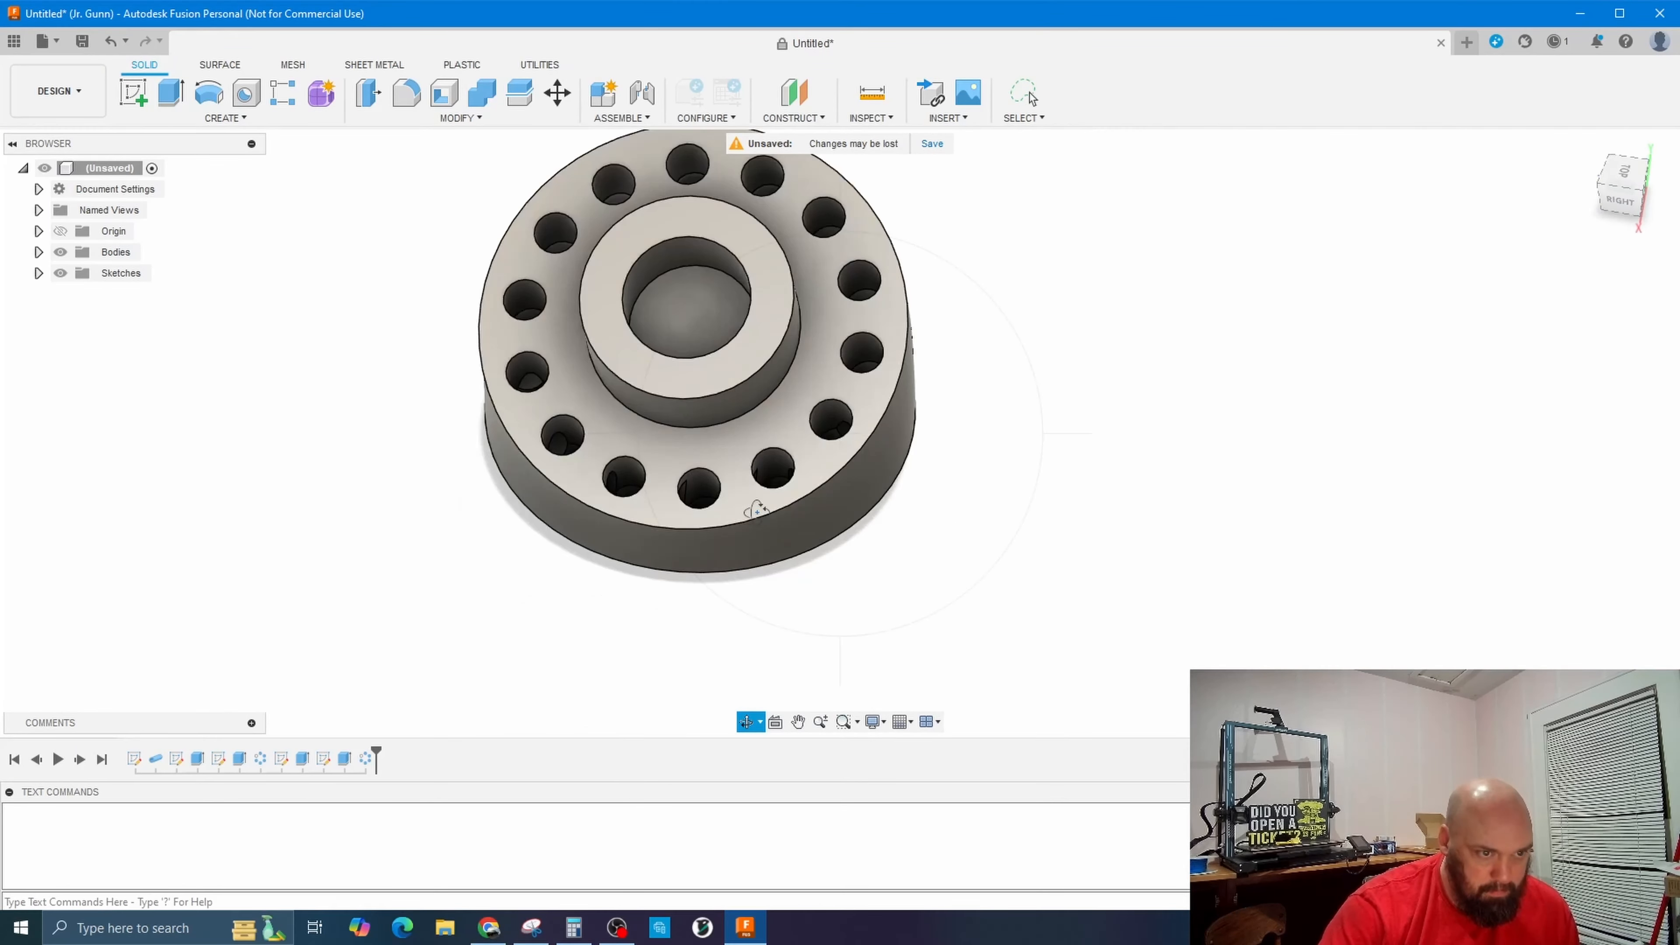
pyautogui.click(55, 44)
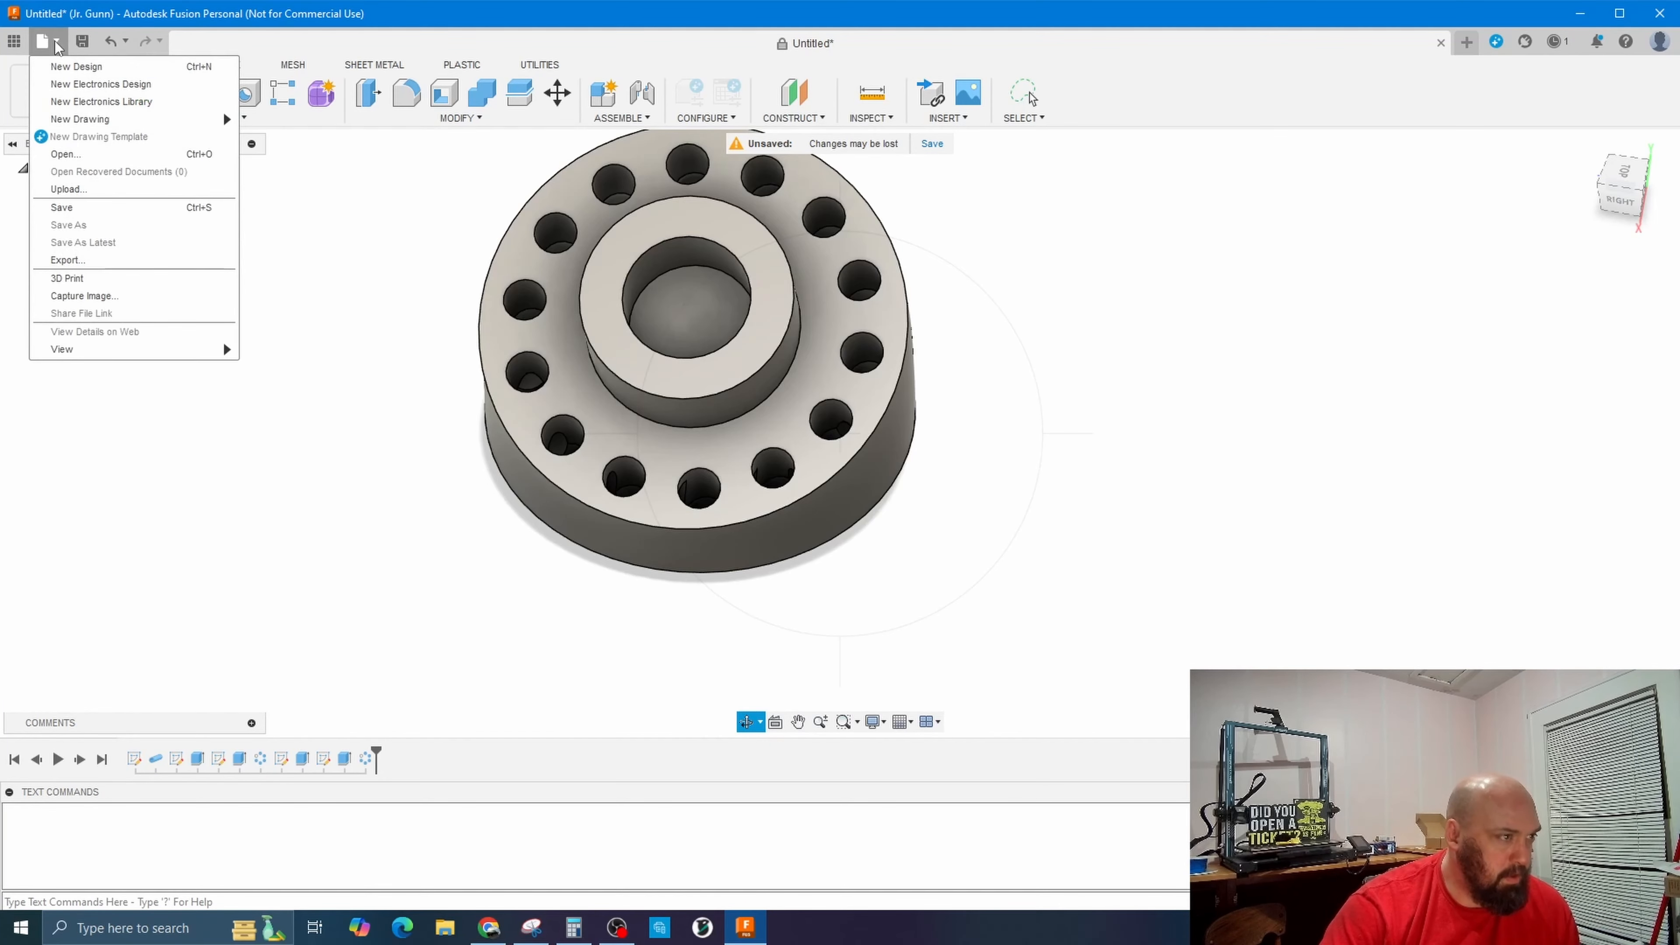
pyautogui.click(68, 266)
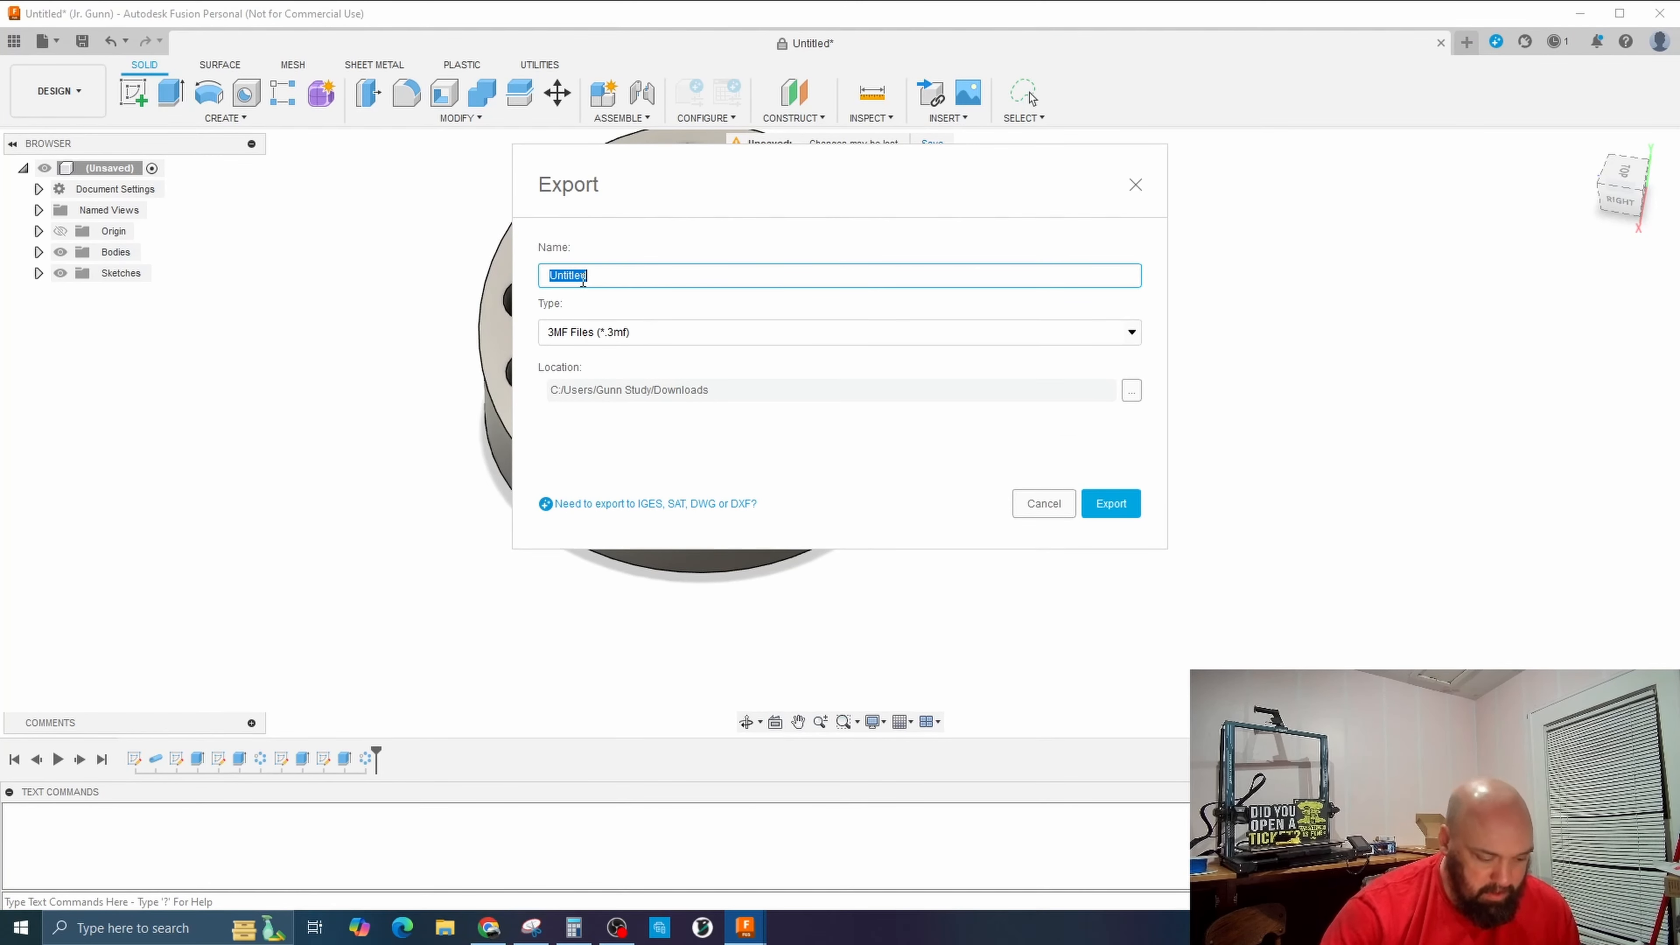
pyautogui.write('22 half')
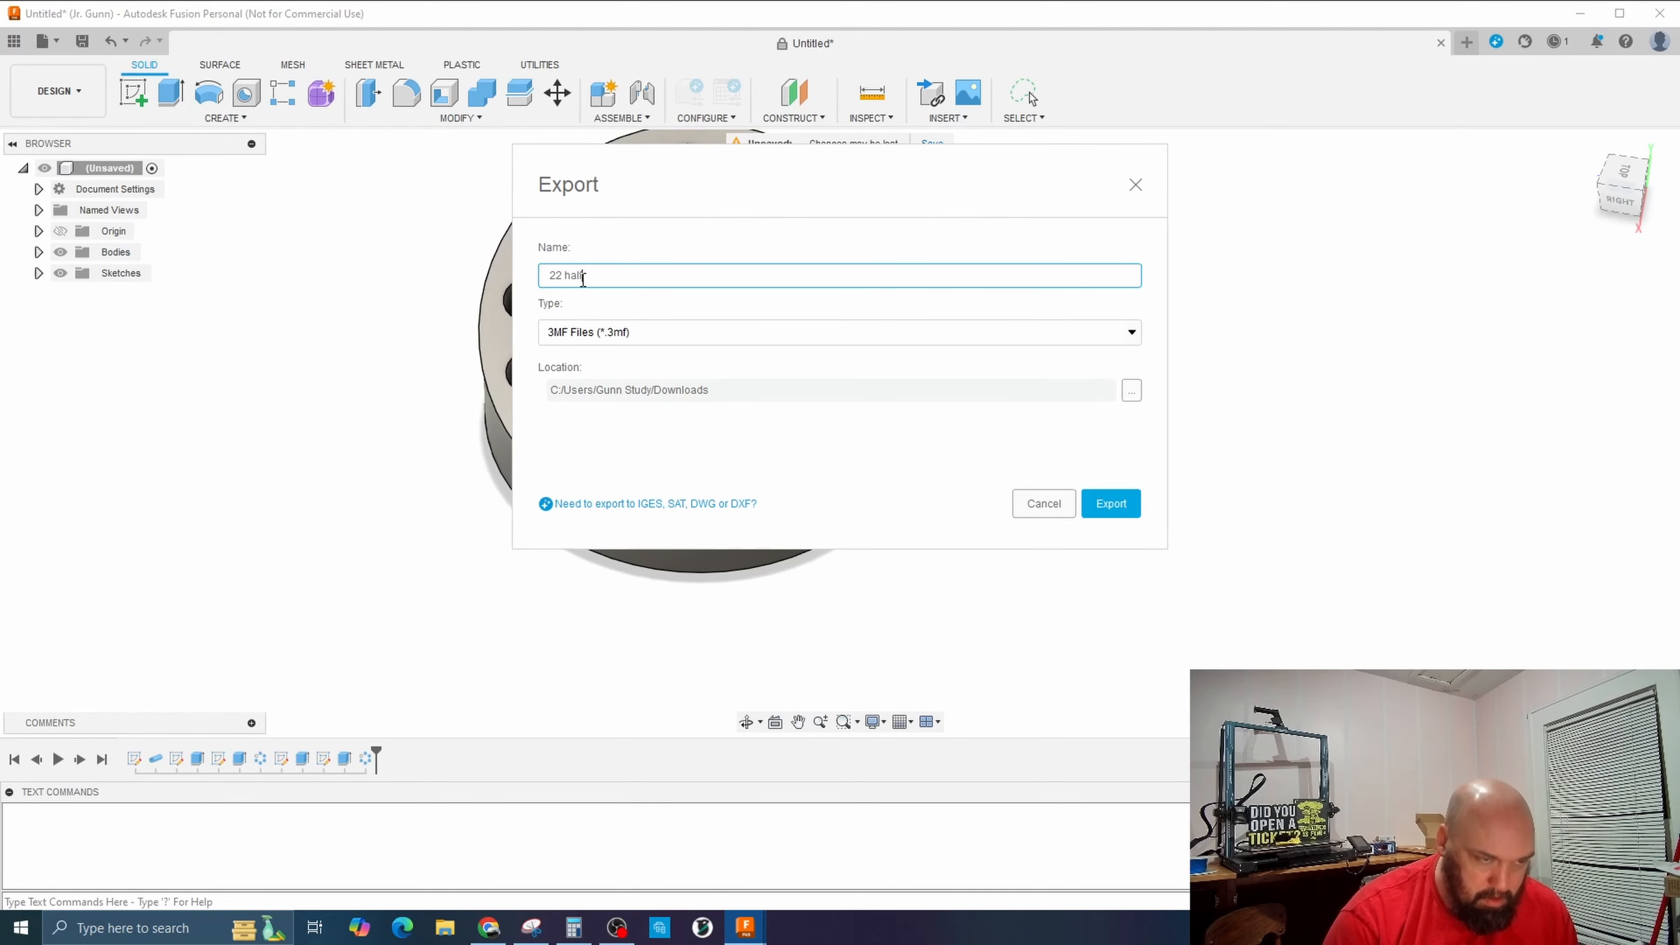
pyautogui.click(1118, 502)
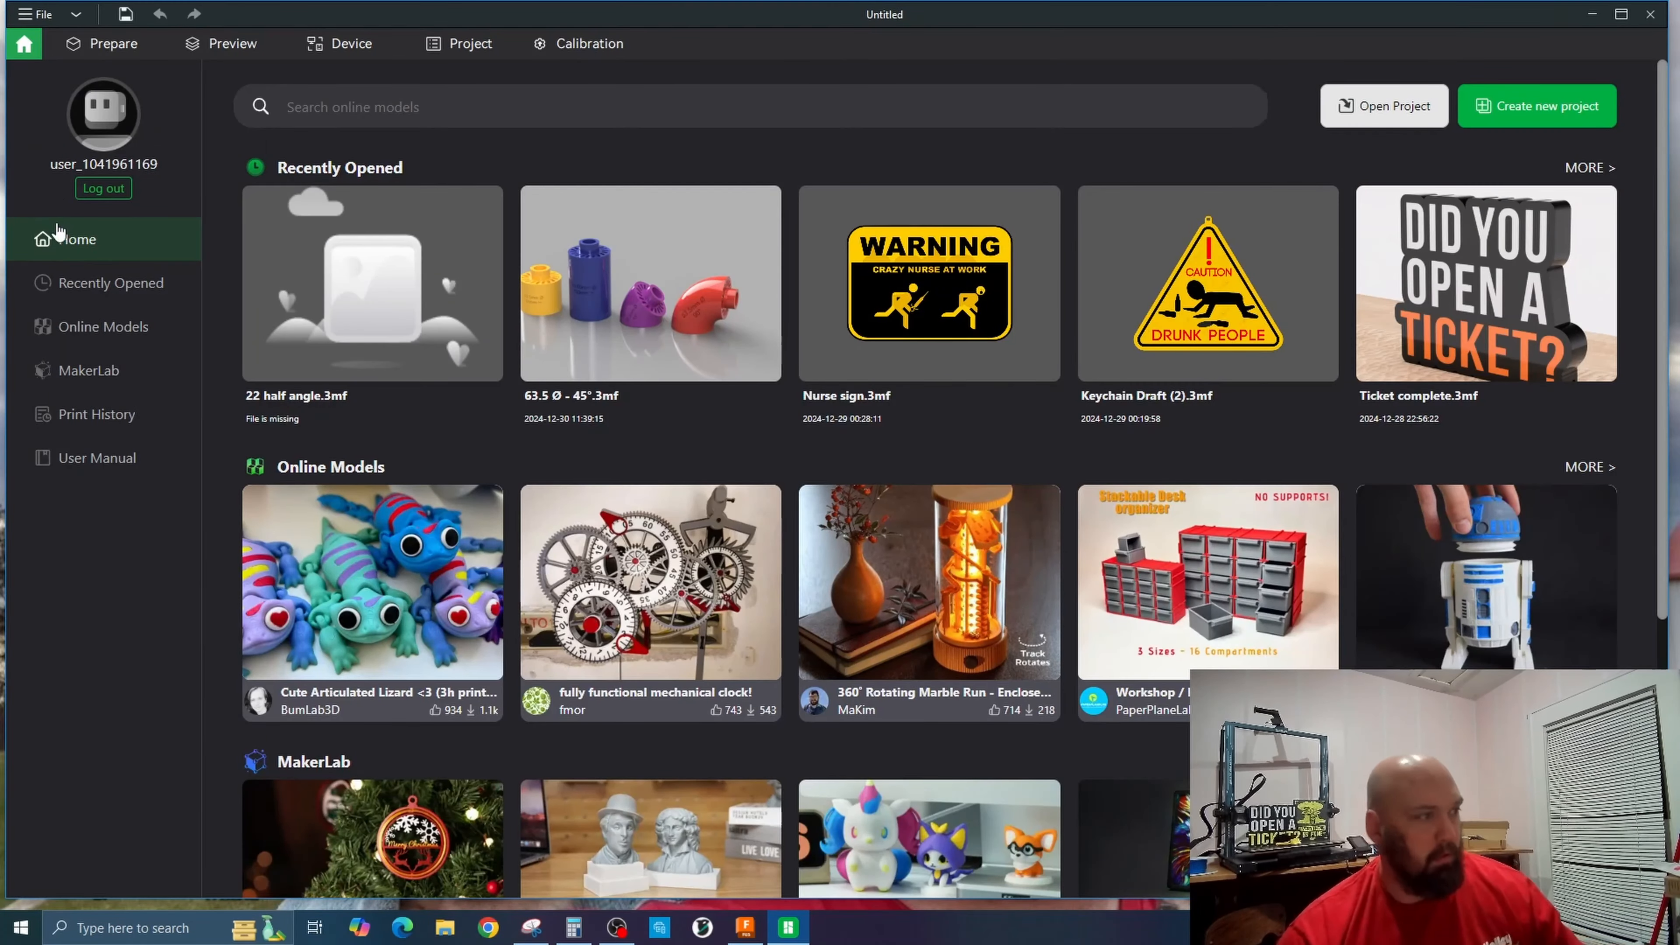
# Import the "22 half", "90 bend" and "3 straight" files from the Downloads folder onto the build plate.
pyautogui.click(119, 54)
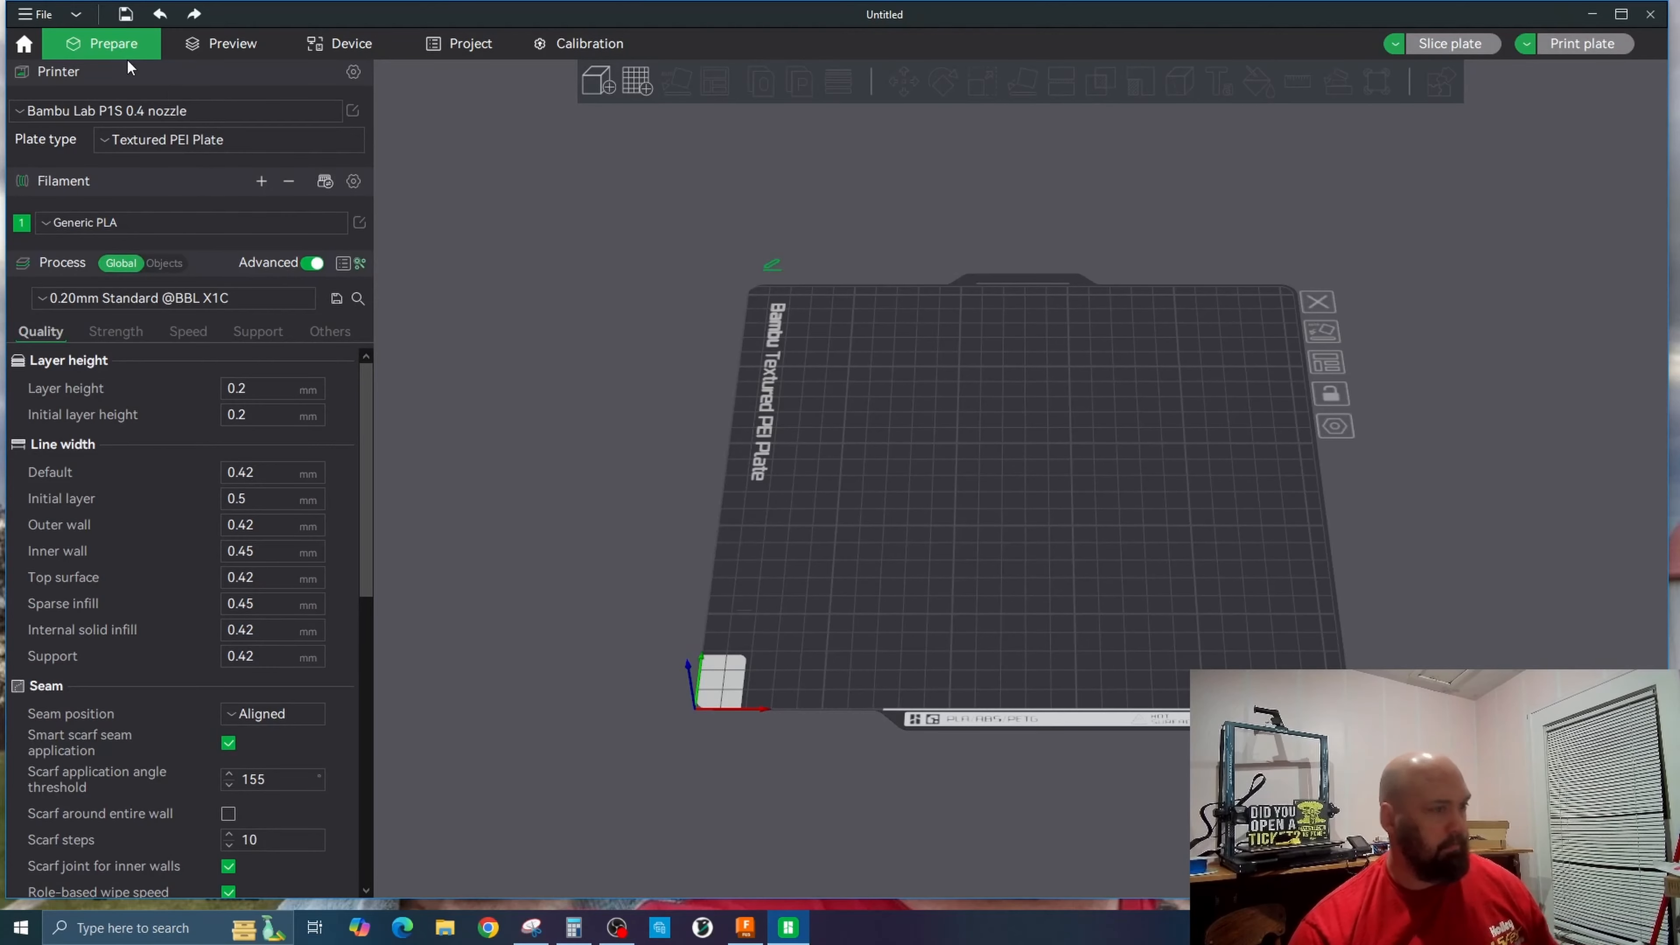
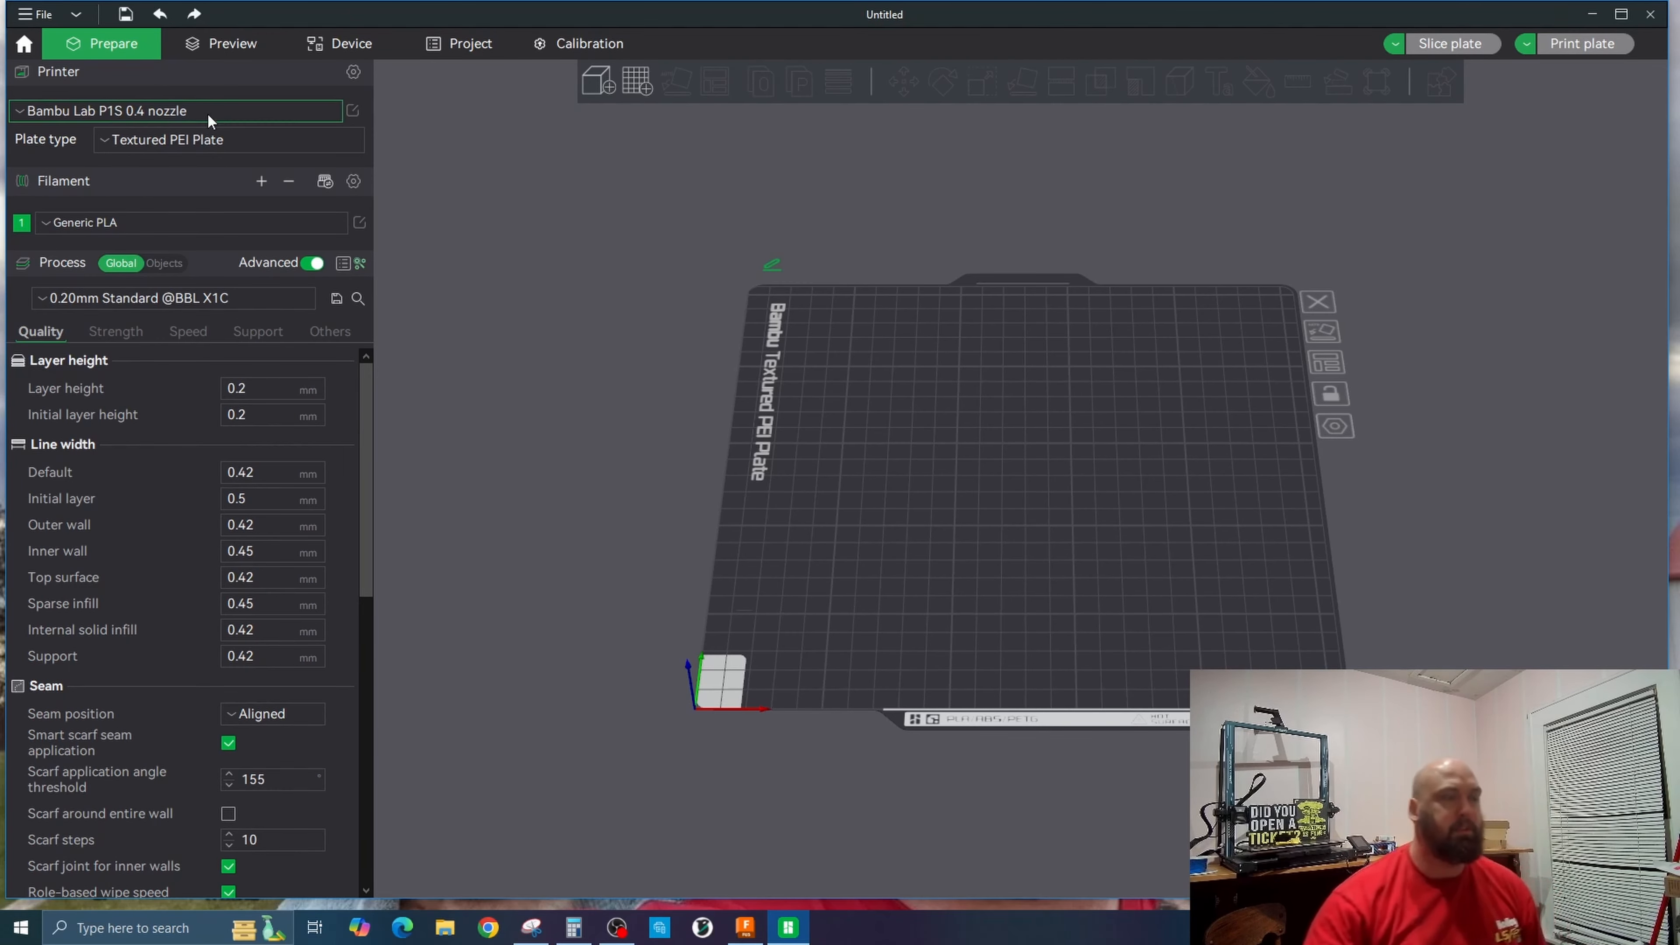
pyautogui.click(78, 12)
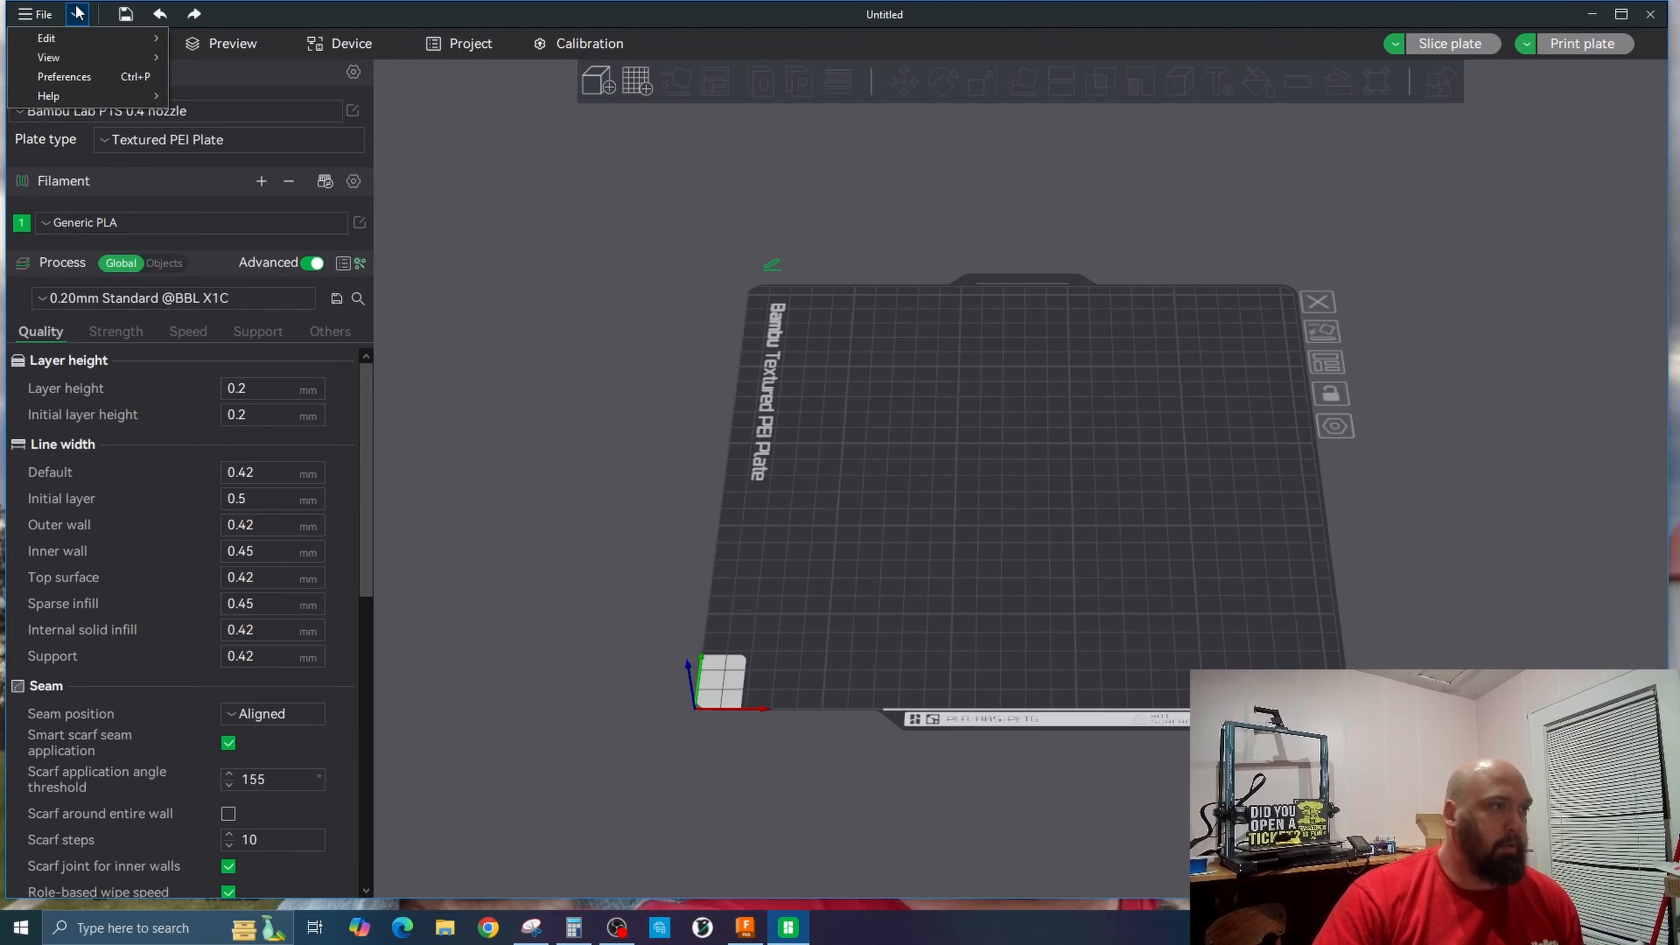
pyautogui.click(53, 13)
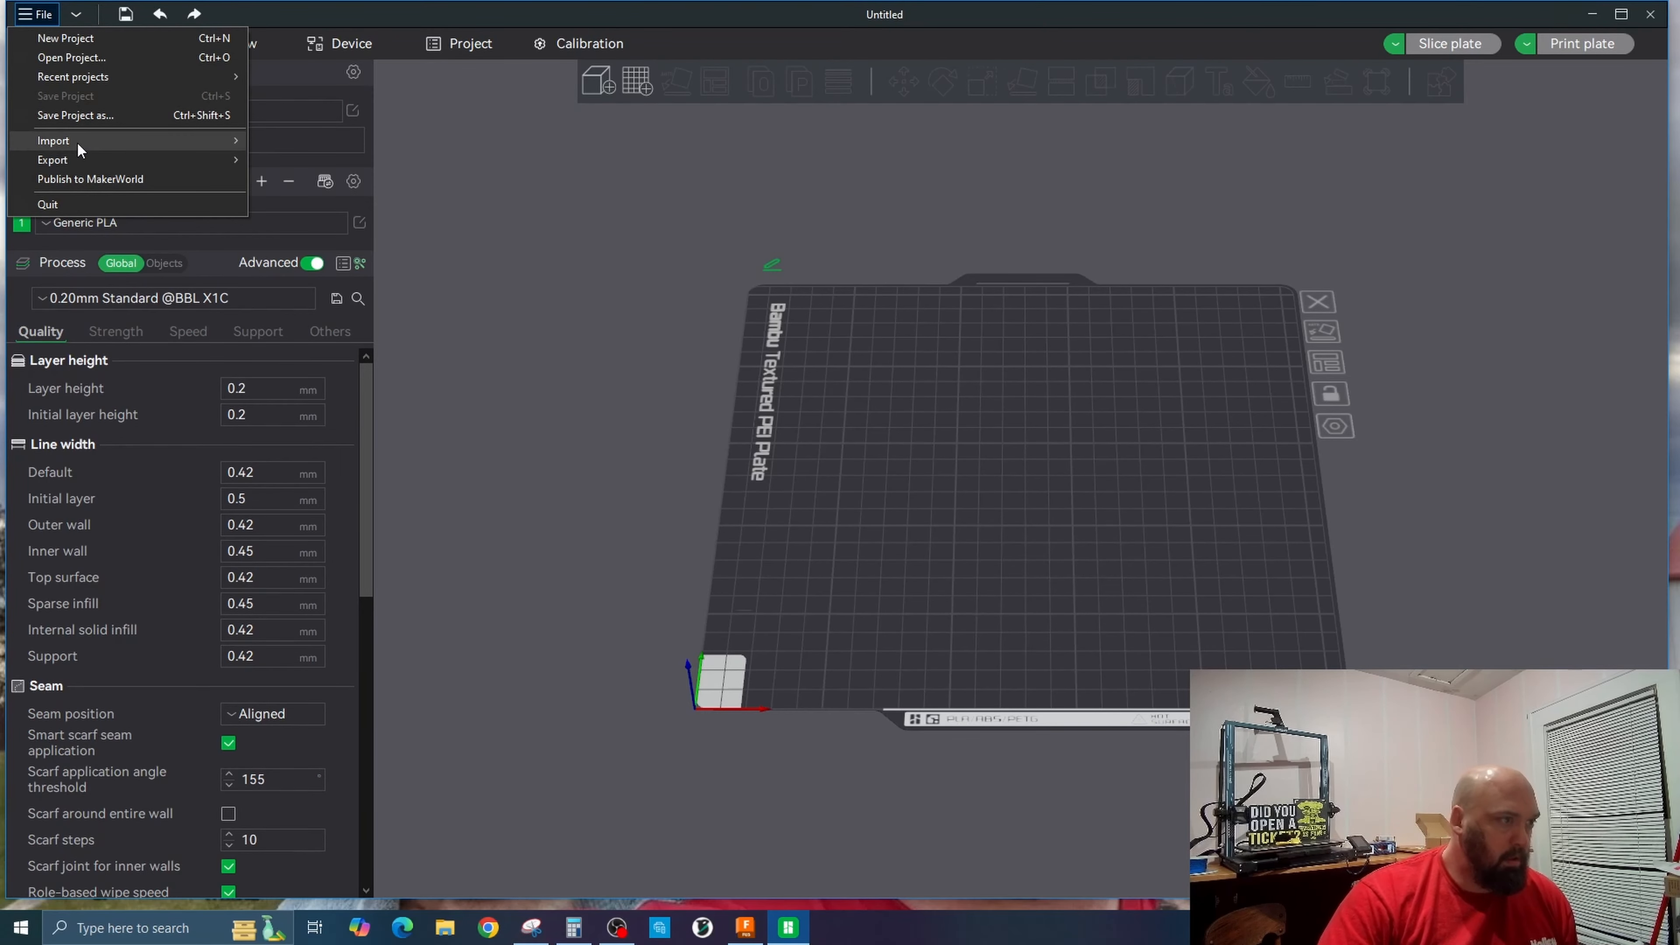
pyautogui.moveTo(81, 141)
pyautogui.click(410, 141)
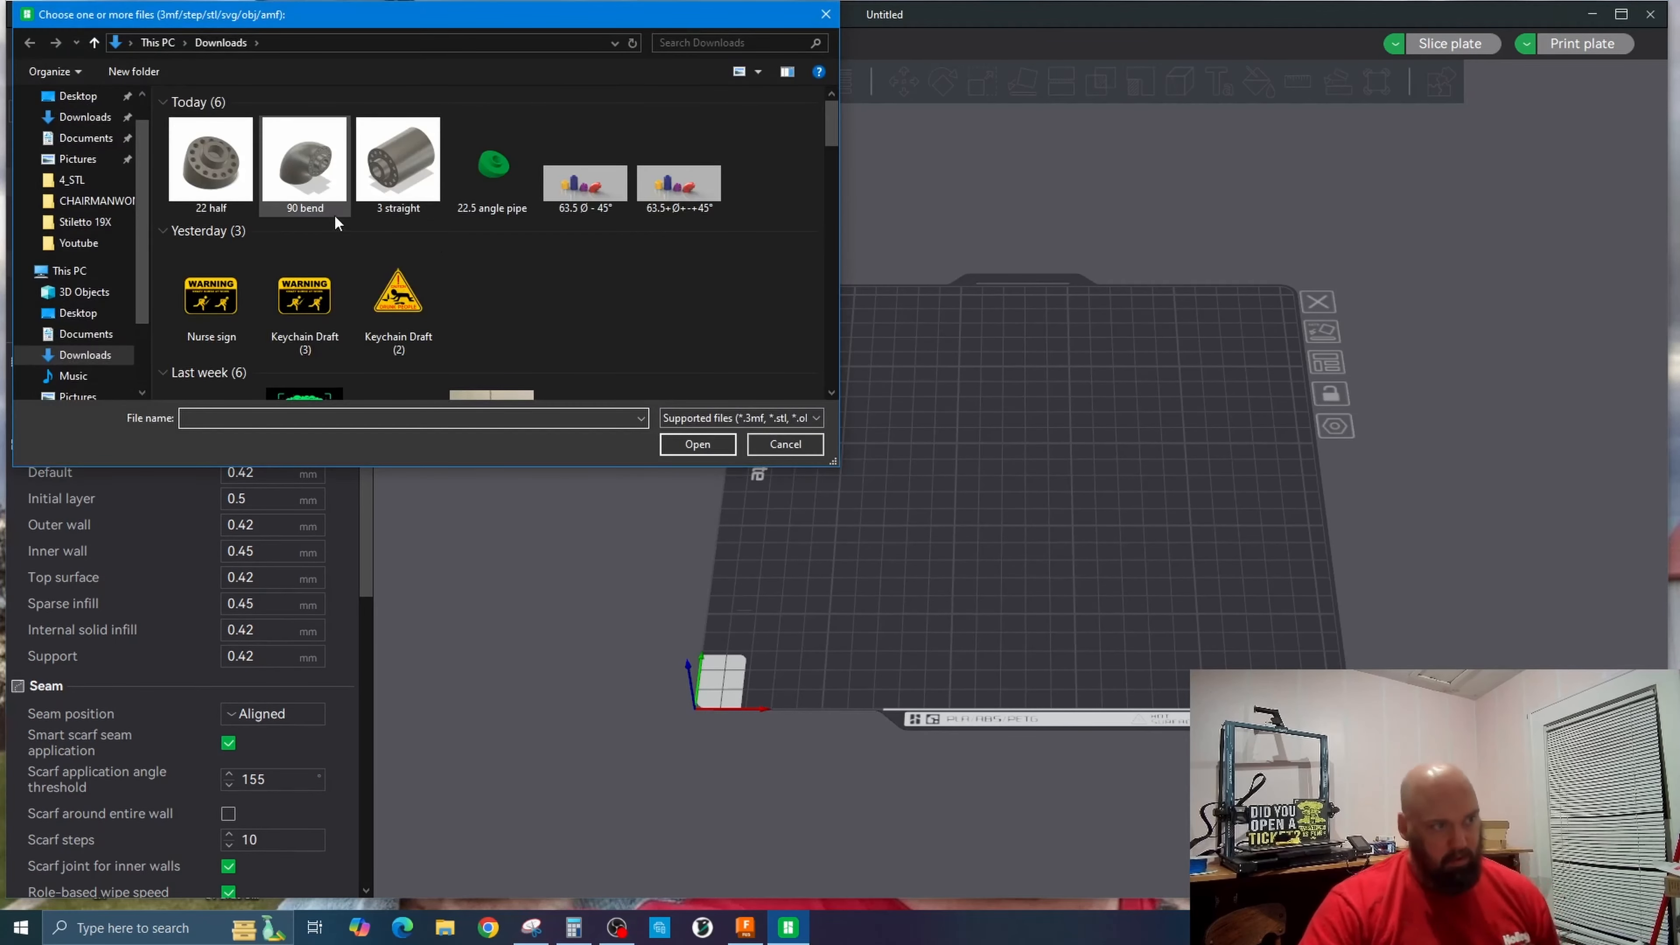
pyautogui.click(210, 177)
pyautogui.keyDown('ctrl'); pyautogui.click(304, 162); pyautogui.keyUp('ctrl')
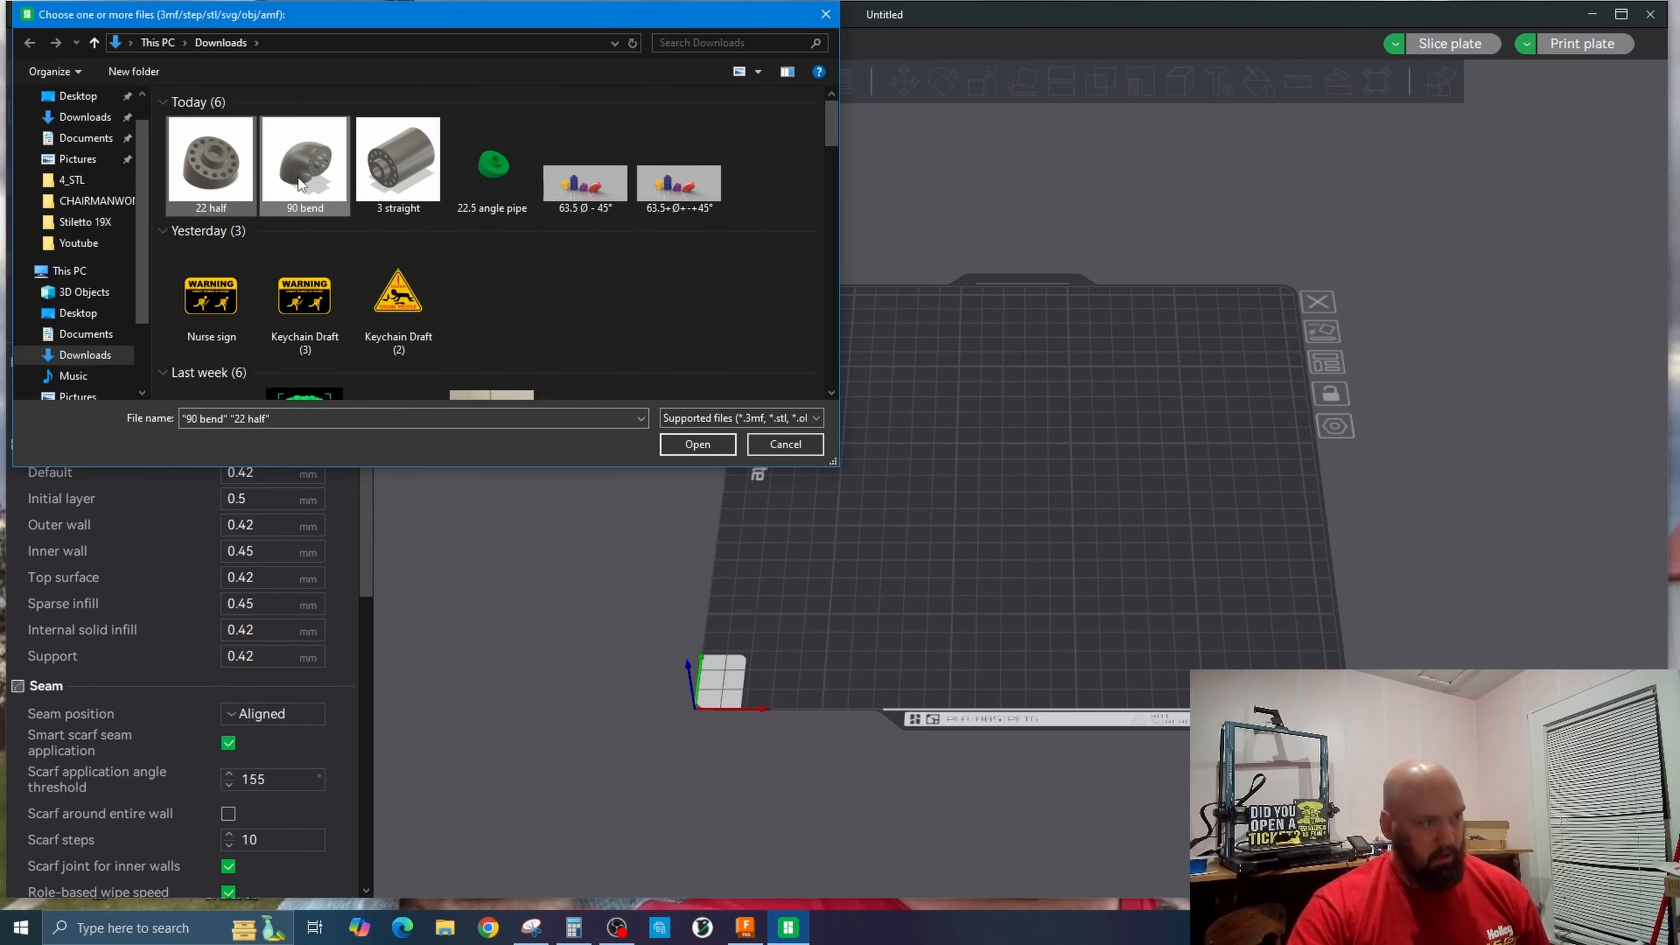
pyautogui.keyDown('ctrl'); pyautogui.click(398, 162); pyautogui.keyUp('ctrl')
pyautogui.click(698, 444)
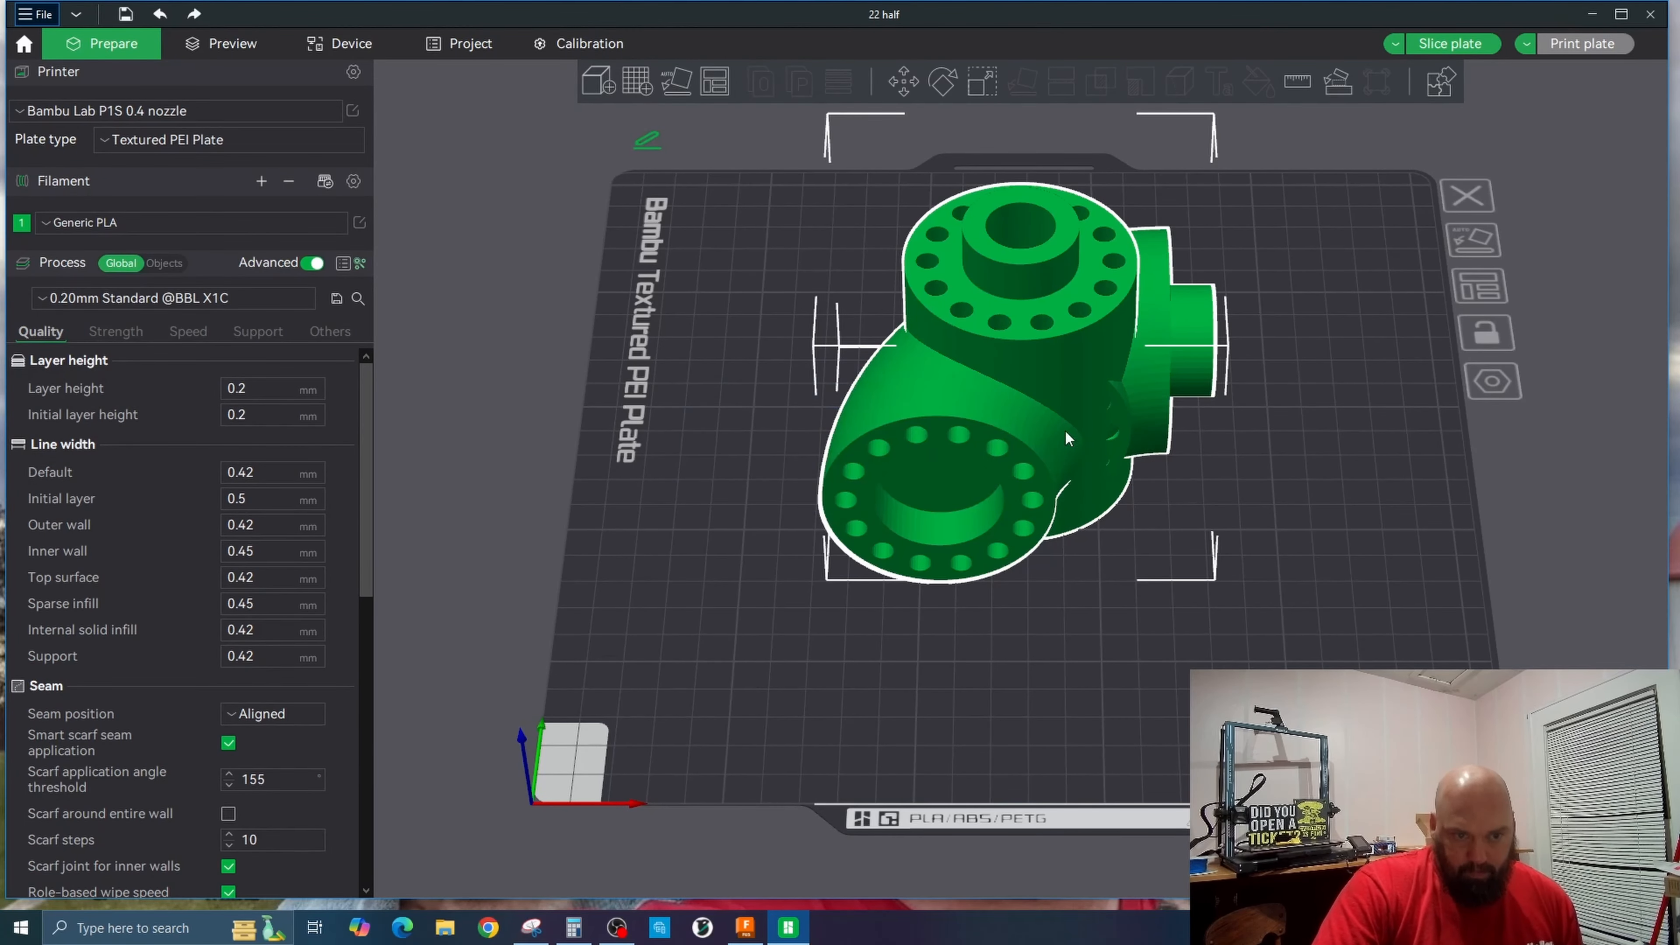
# Auto-orient the imported pieces and arrange them on the plate with automatic spacing.
pyautogui.click(682, 77)
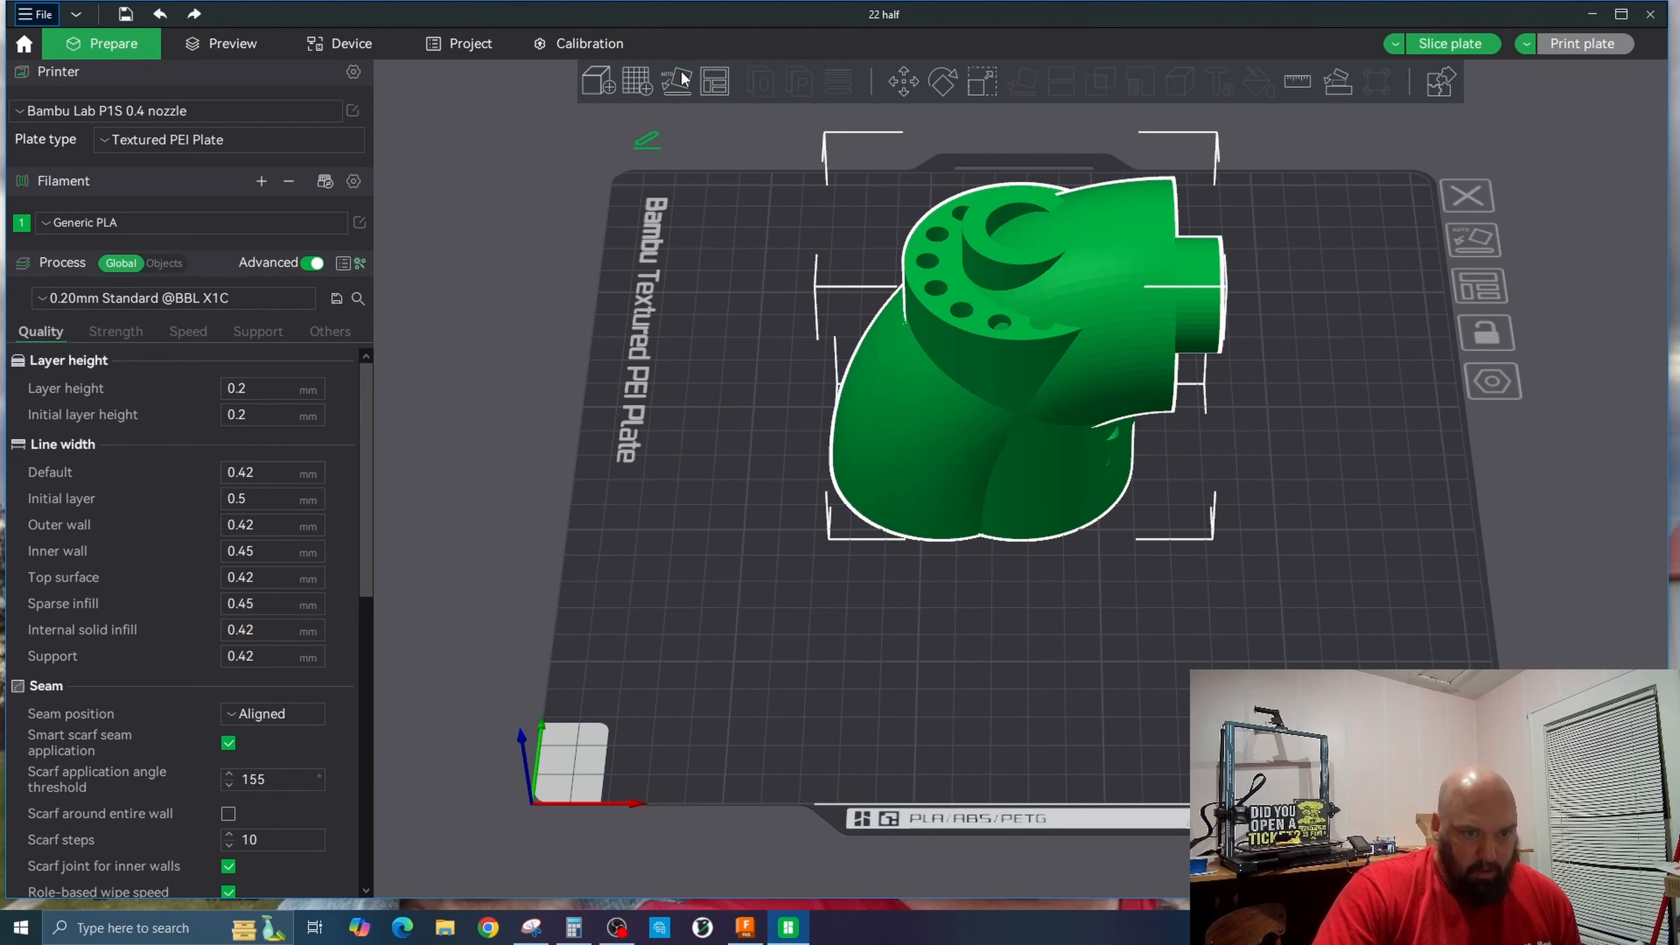
pyautogui.rightClick(711, 90)
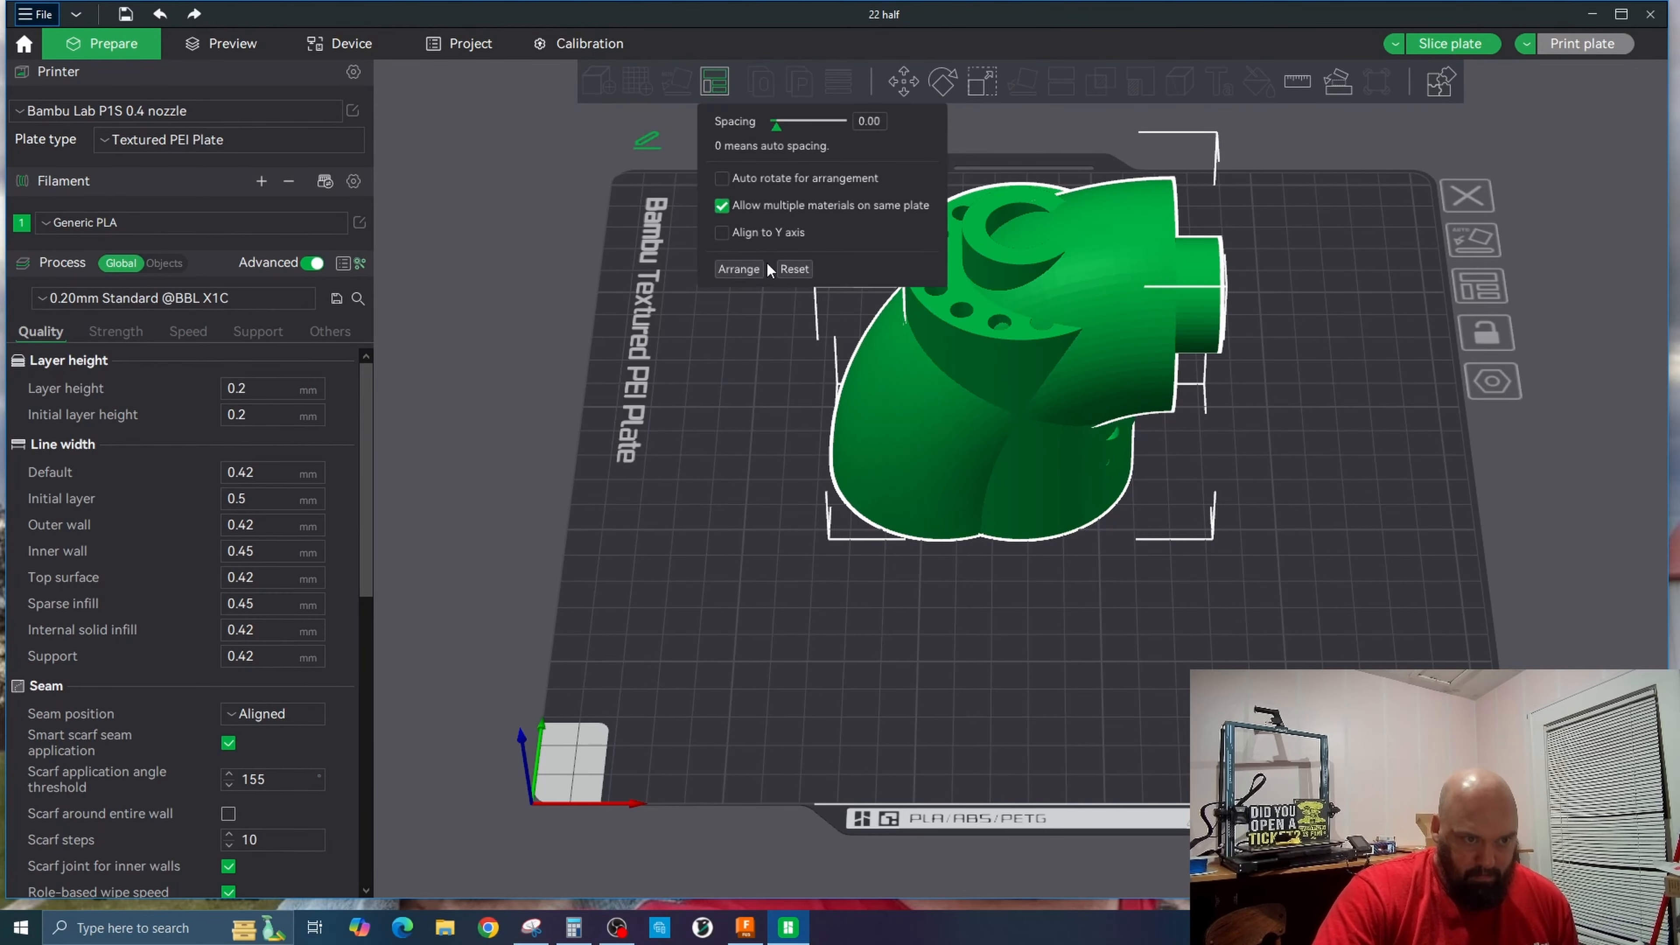
pyautogui.click(739, 269)
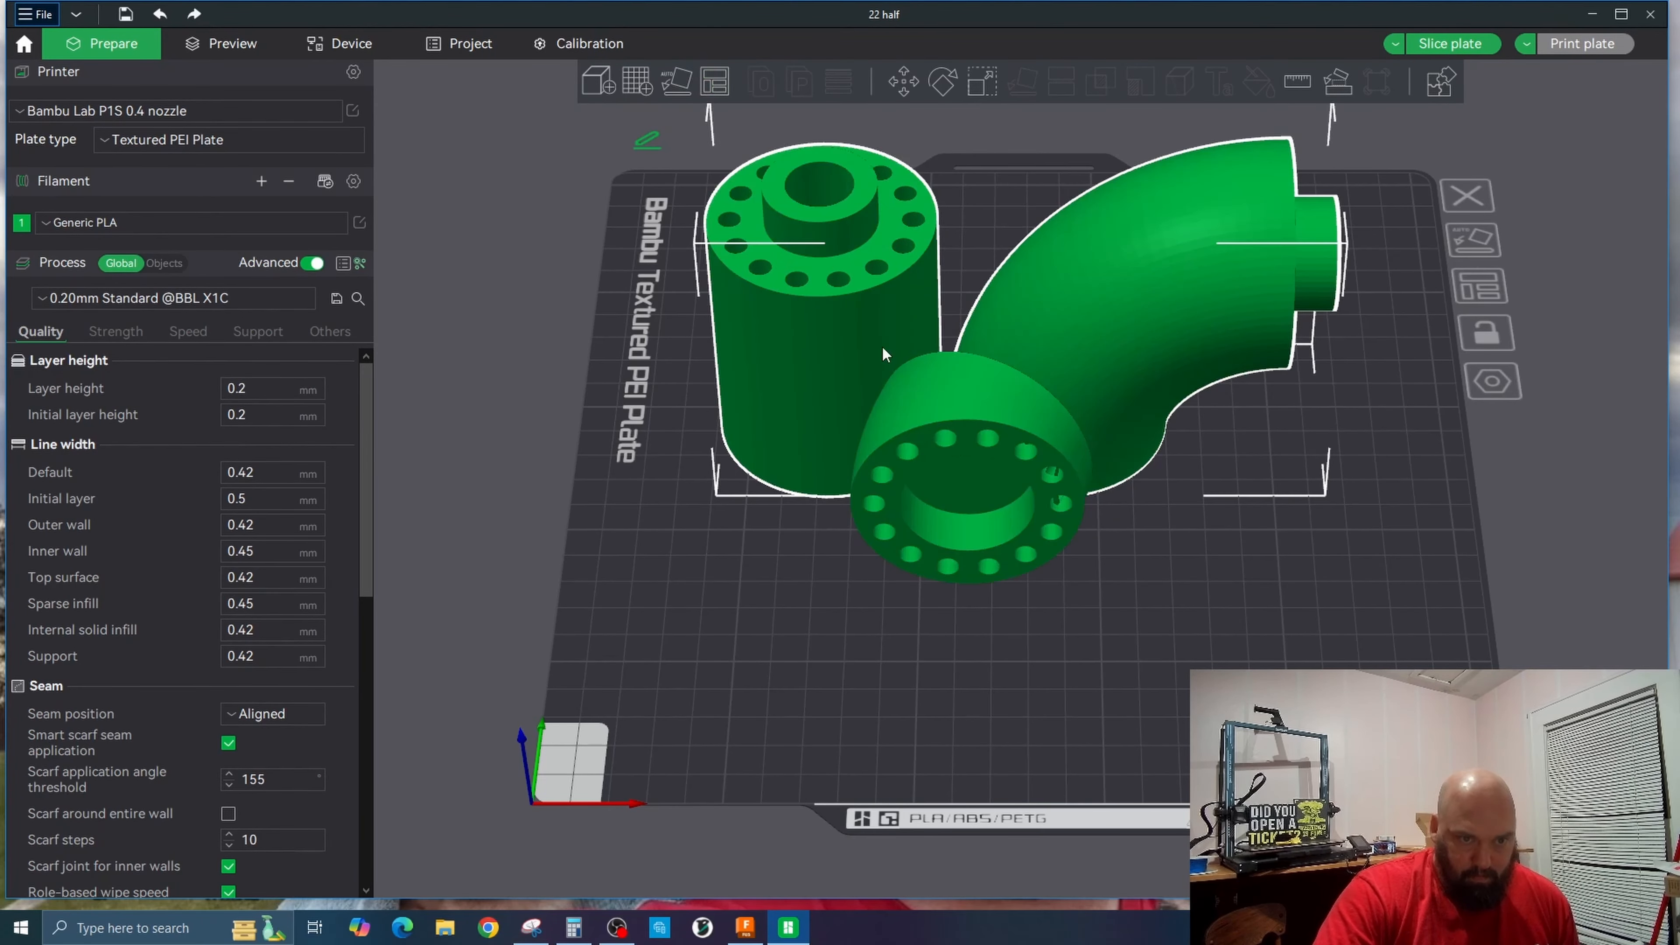
# Move the 22 half piece toward the plate's front edge, shift the straight piece away from the bend, and auto-orient the 22 half piece.
pyautogui.click(981, 429)
pyautogui.moveTo(997, 429); pyautogui.dragTo(912, 544)
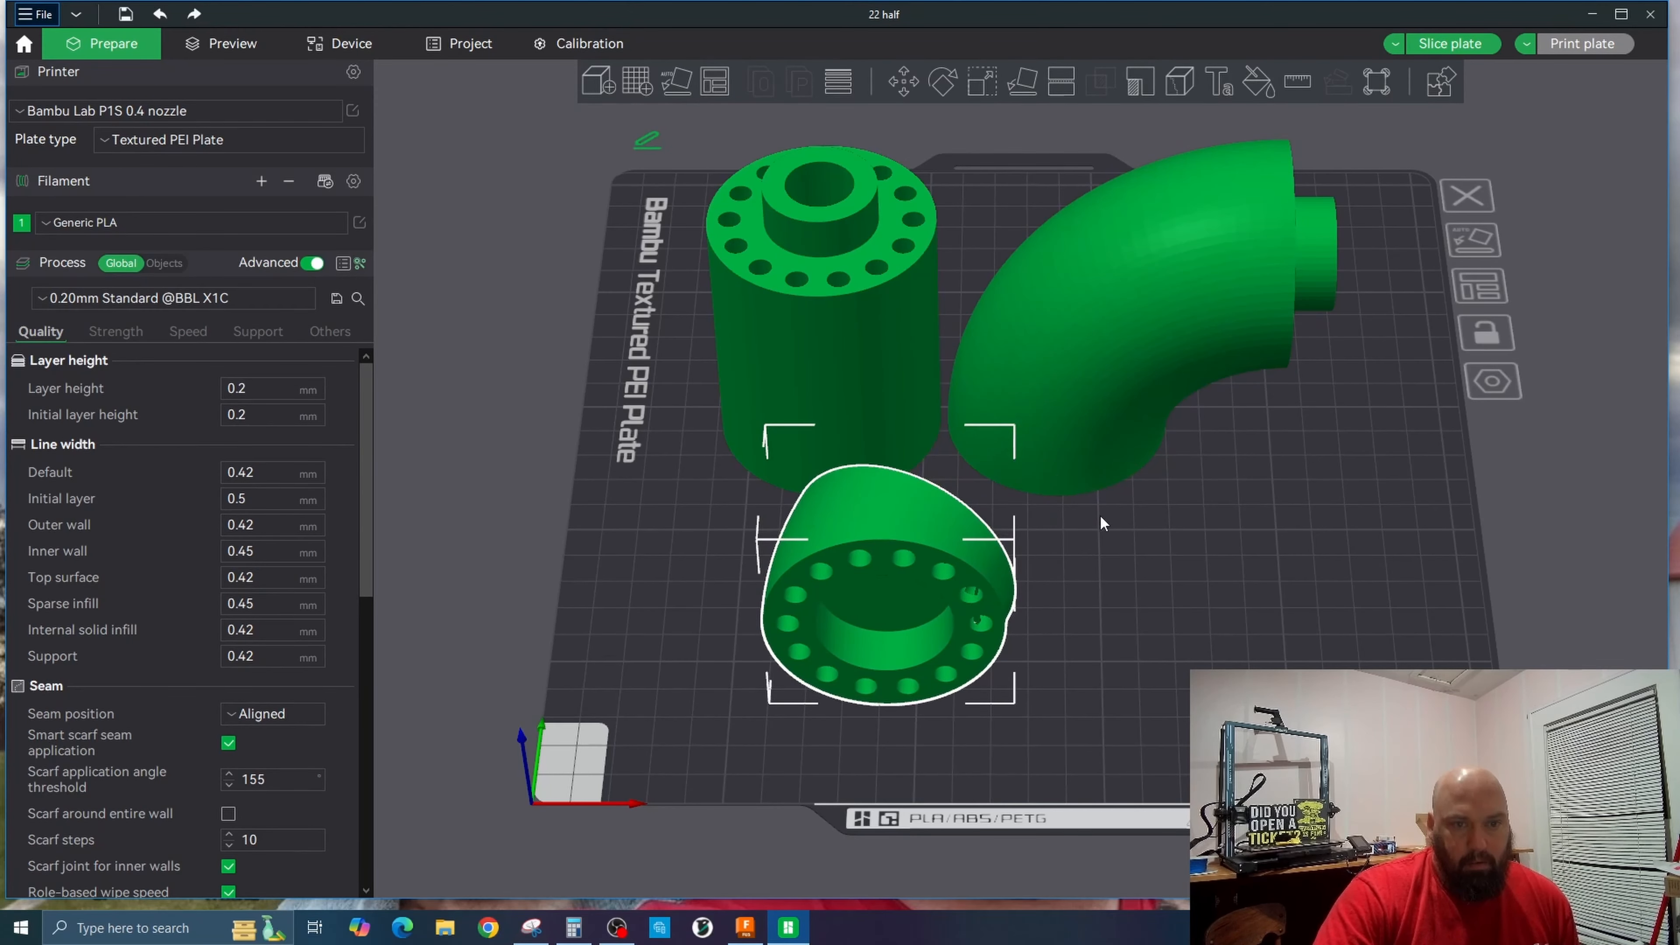
pyautogui.moveTo(806, 338); pyautogui.dragTo(780, 331)
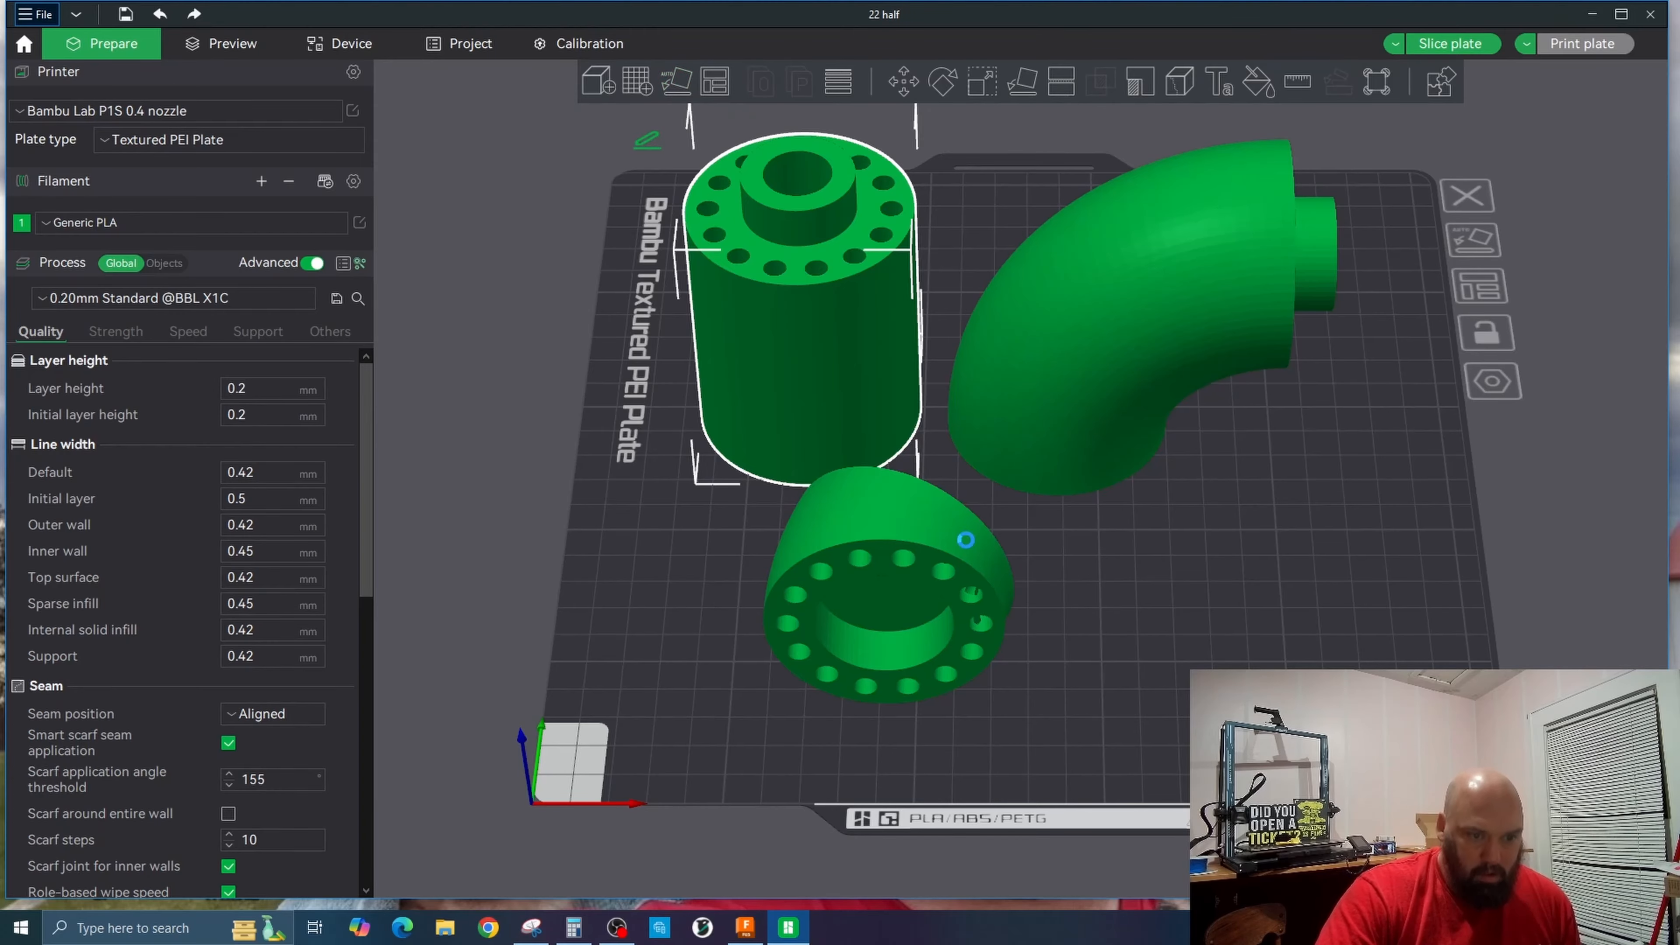
pyautogui.click(910, 564)
pyautogui.click(676, 81)
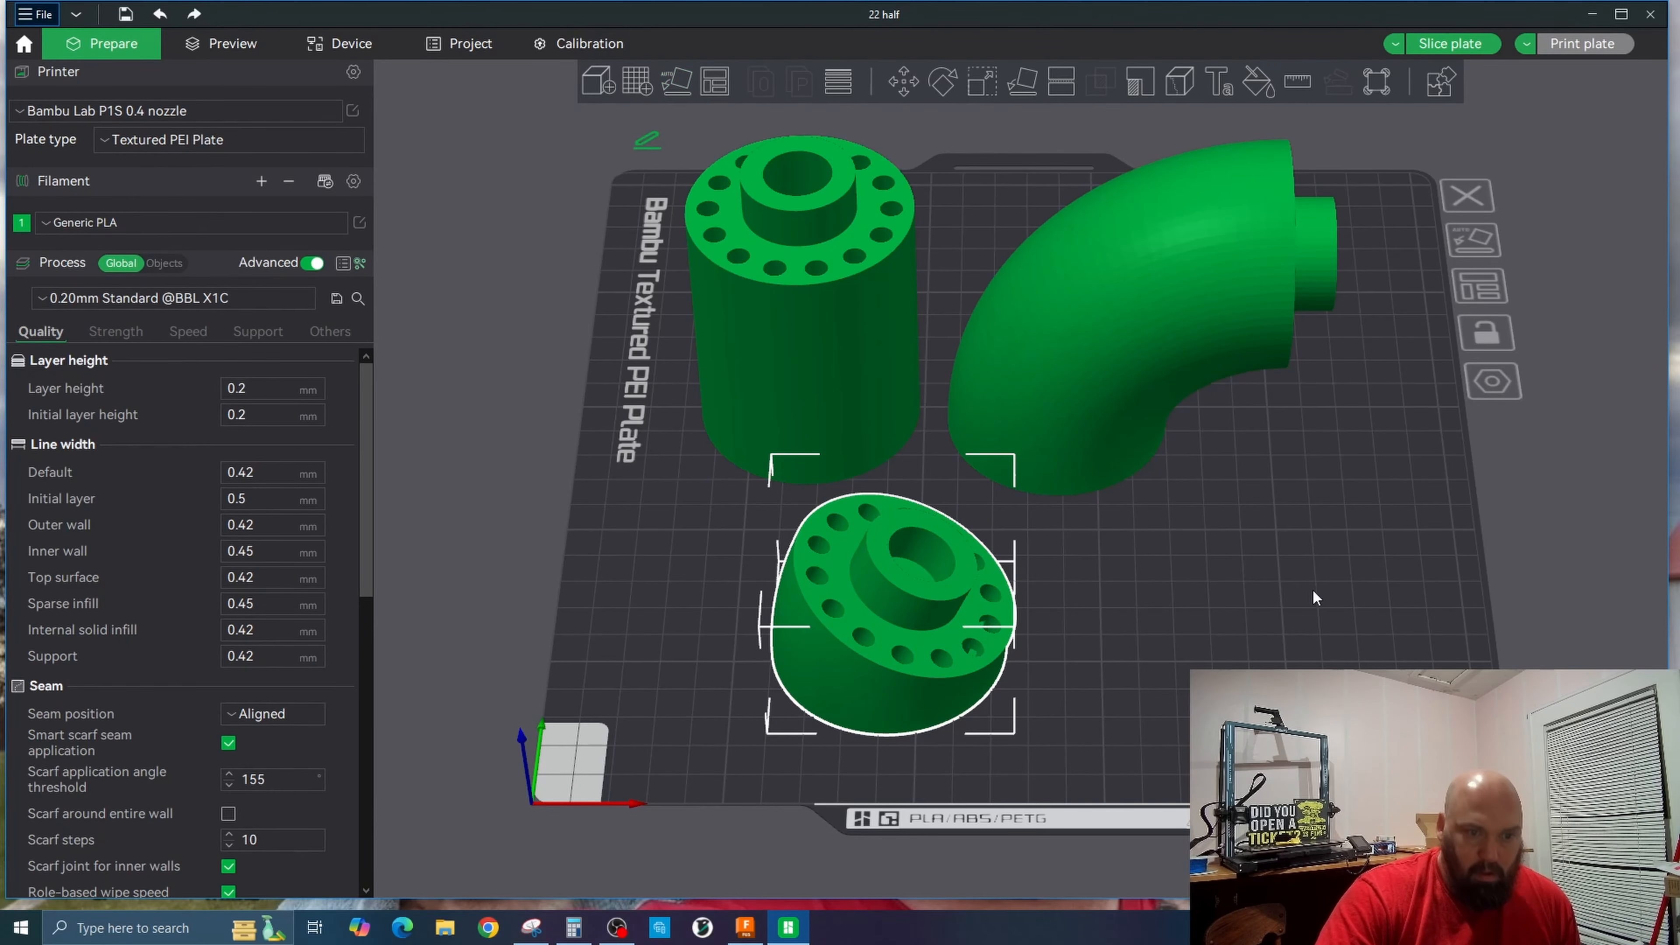
pyautogui.click(1316, 538)
pyautogui.moveTo(1315, 528); pyautogui.dragTo(1272, 517)
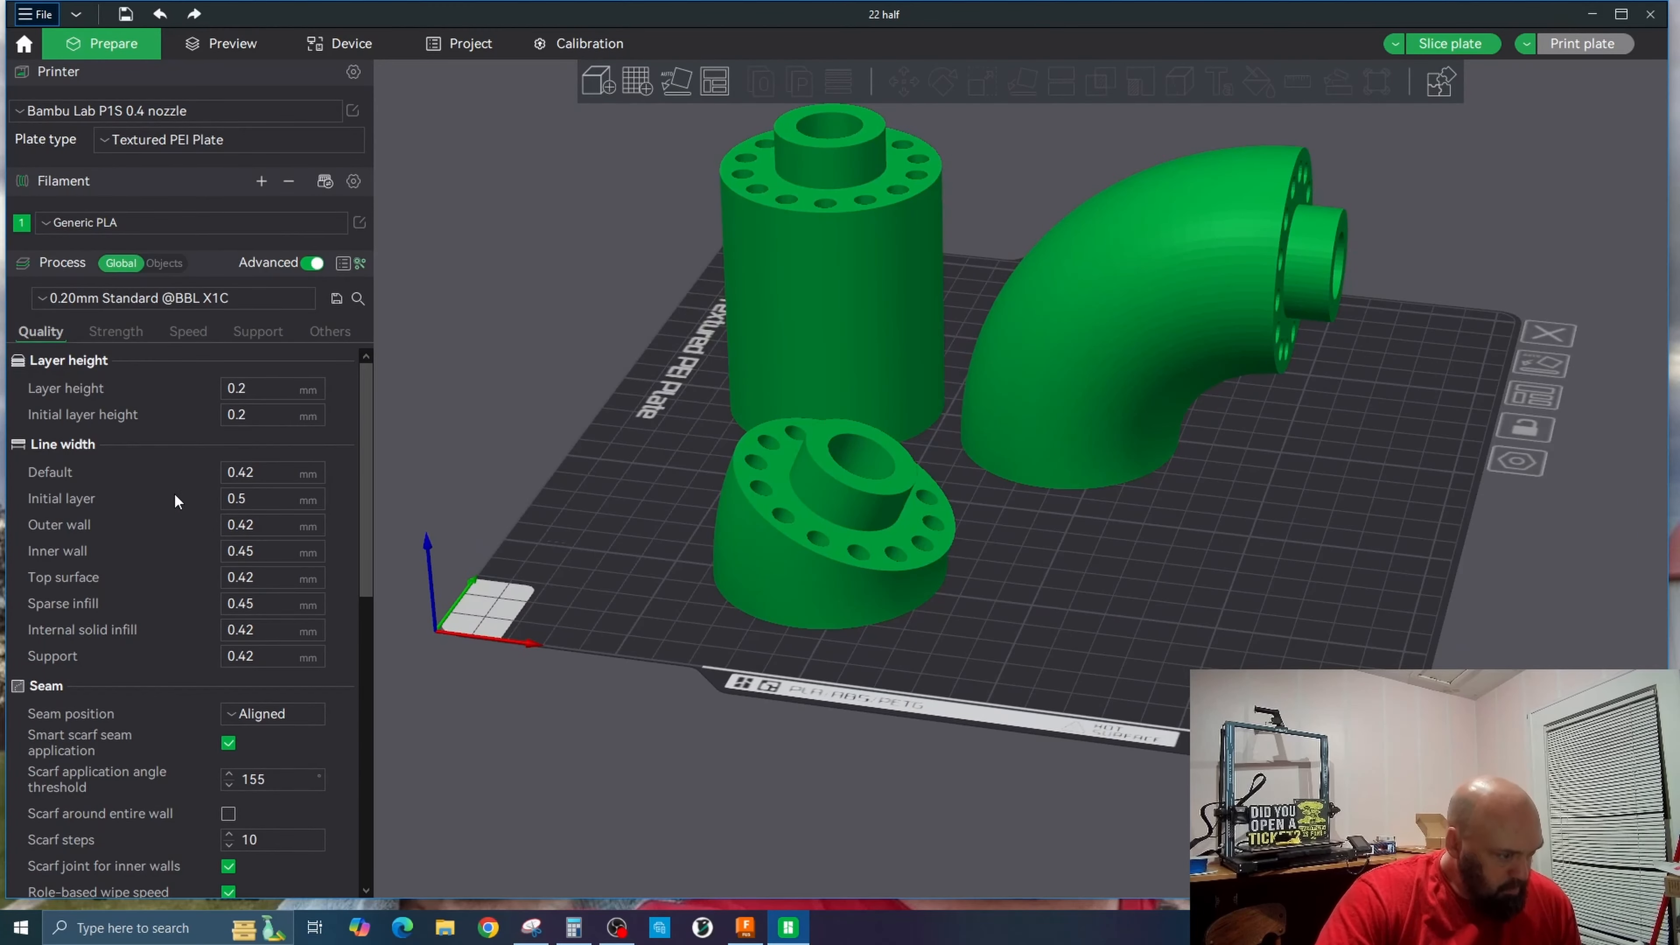
pyautogui.scroll(-3, 173, 489)
pyautogui.scroll(3, 164, 479)
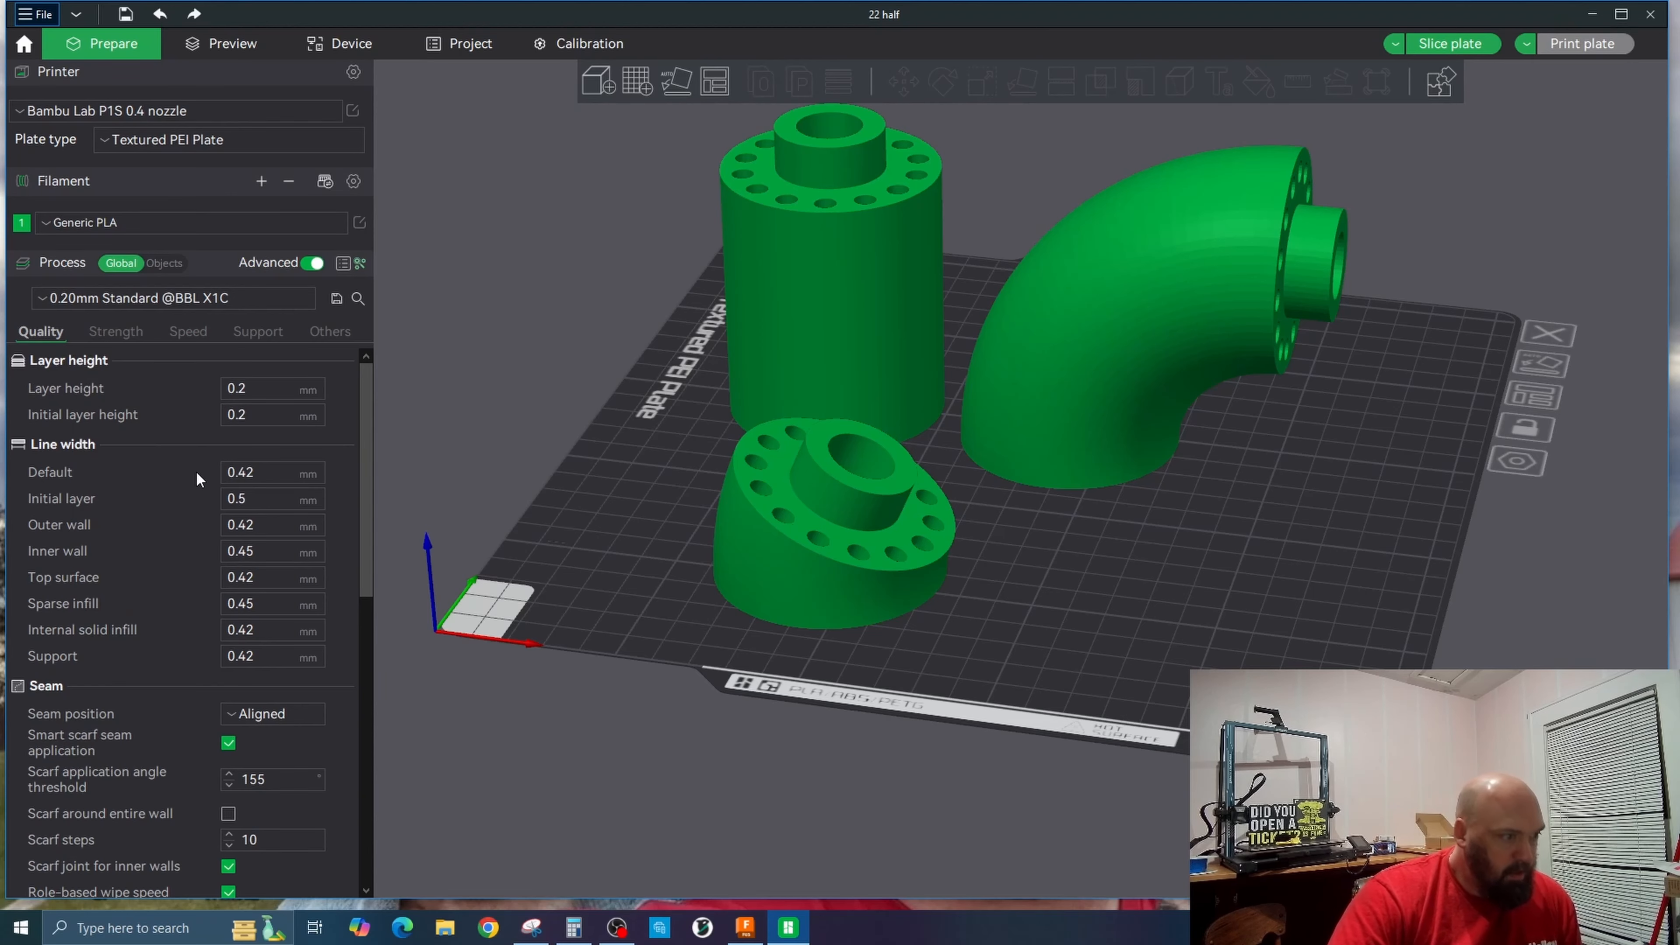
pyautogui.click(119, 335)
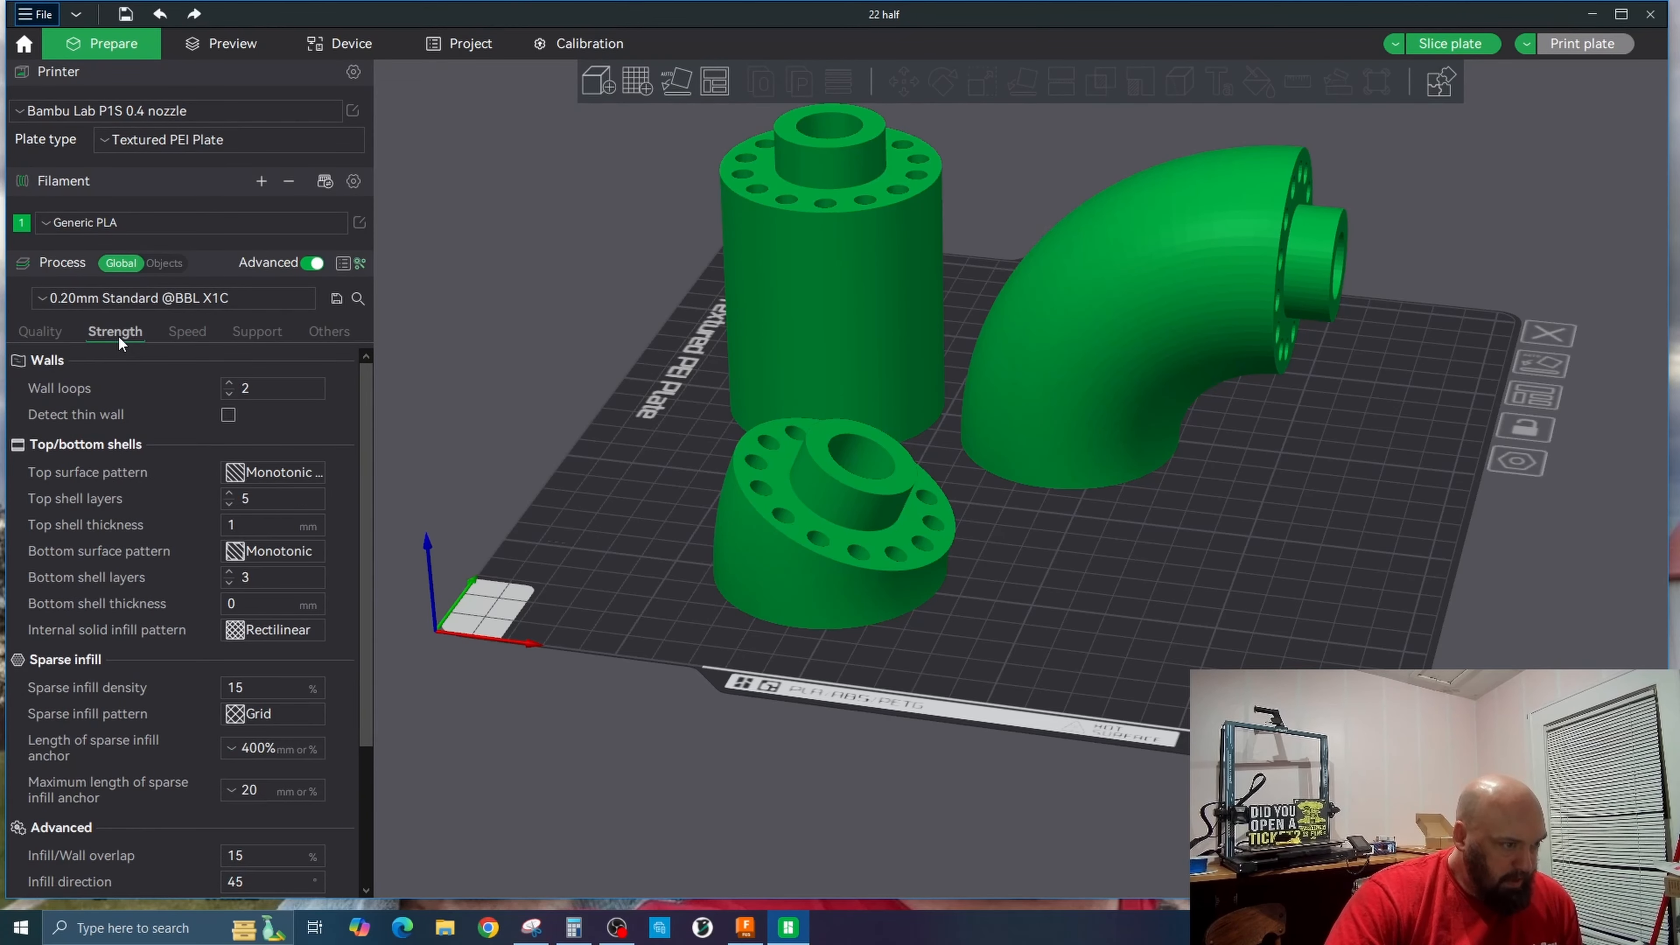
pyautogui.click(228, 504)
pyautogui.click(229, 505)
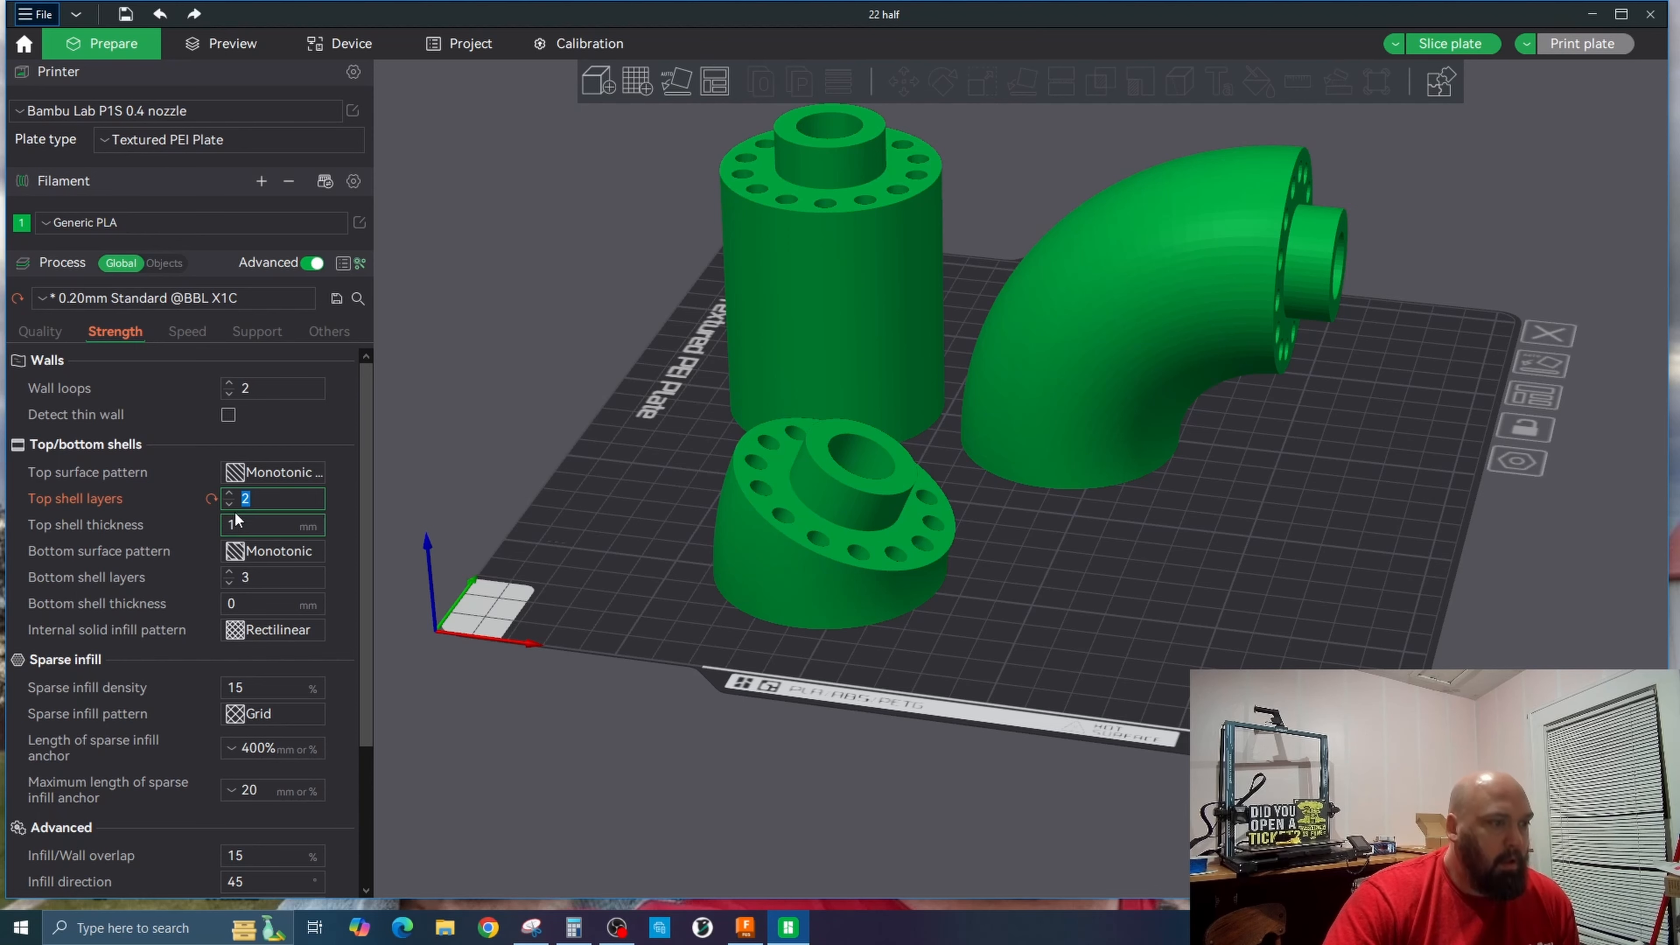
pyautogui.click(211, 499)
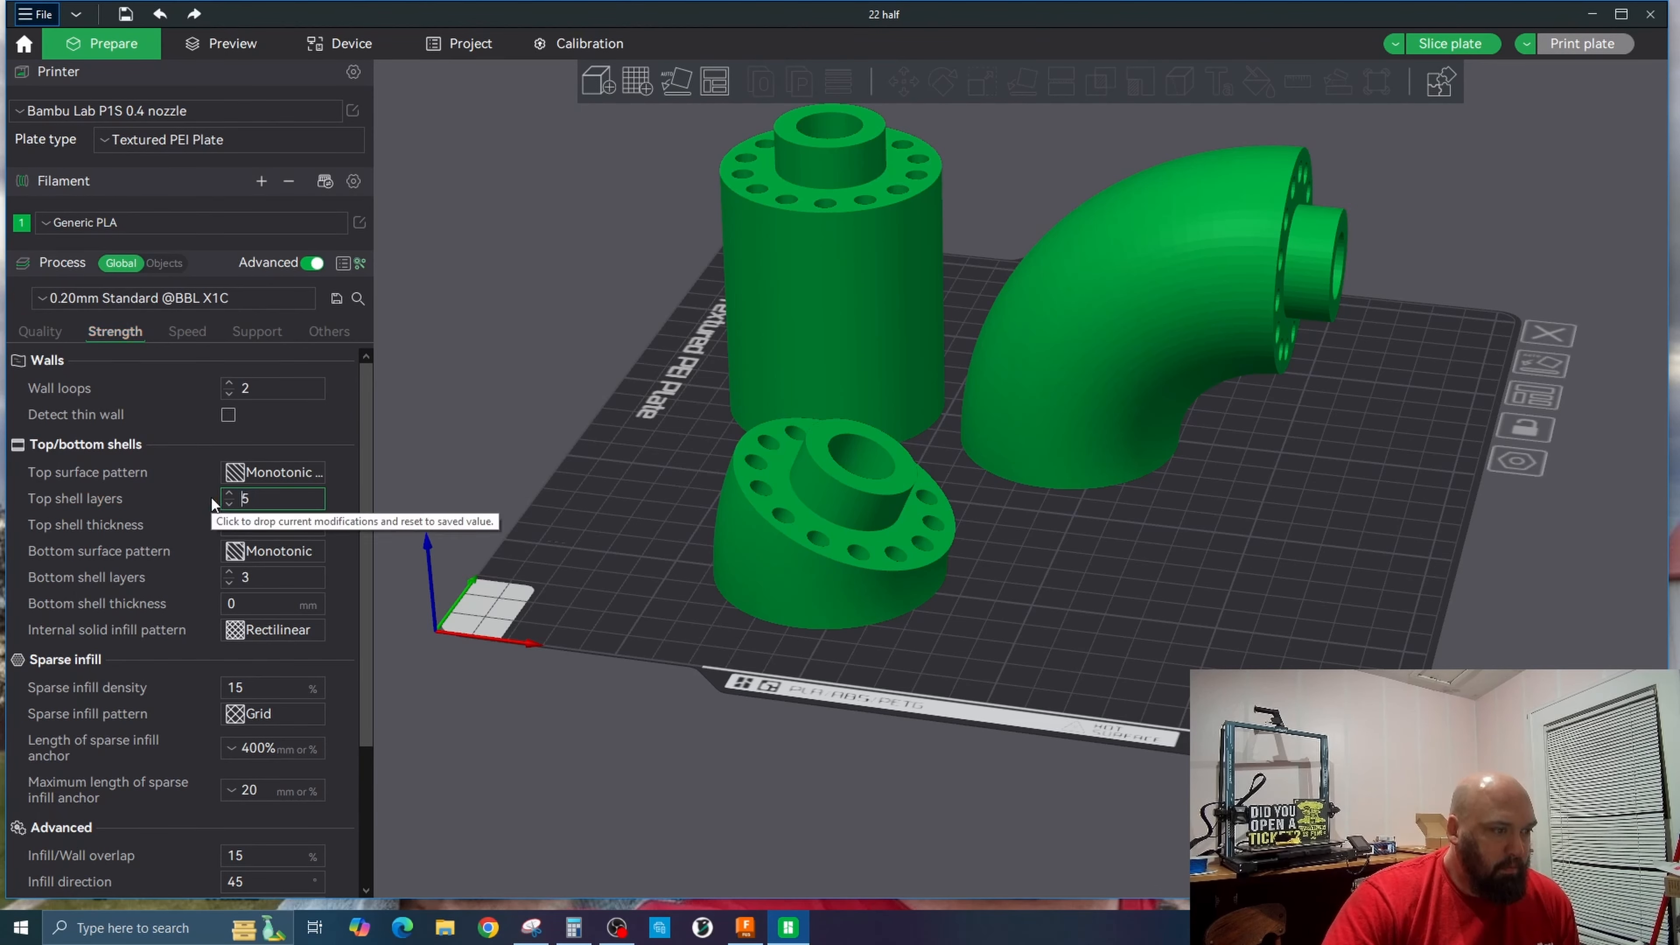
# Enable supports for the print with type normal(auto) and the Snug style.
pyautogui.click(258, 328)
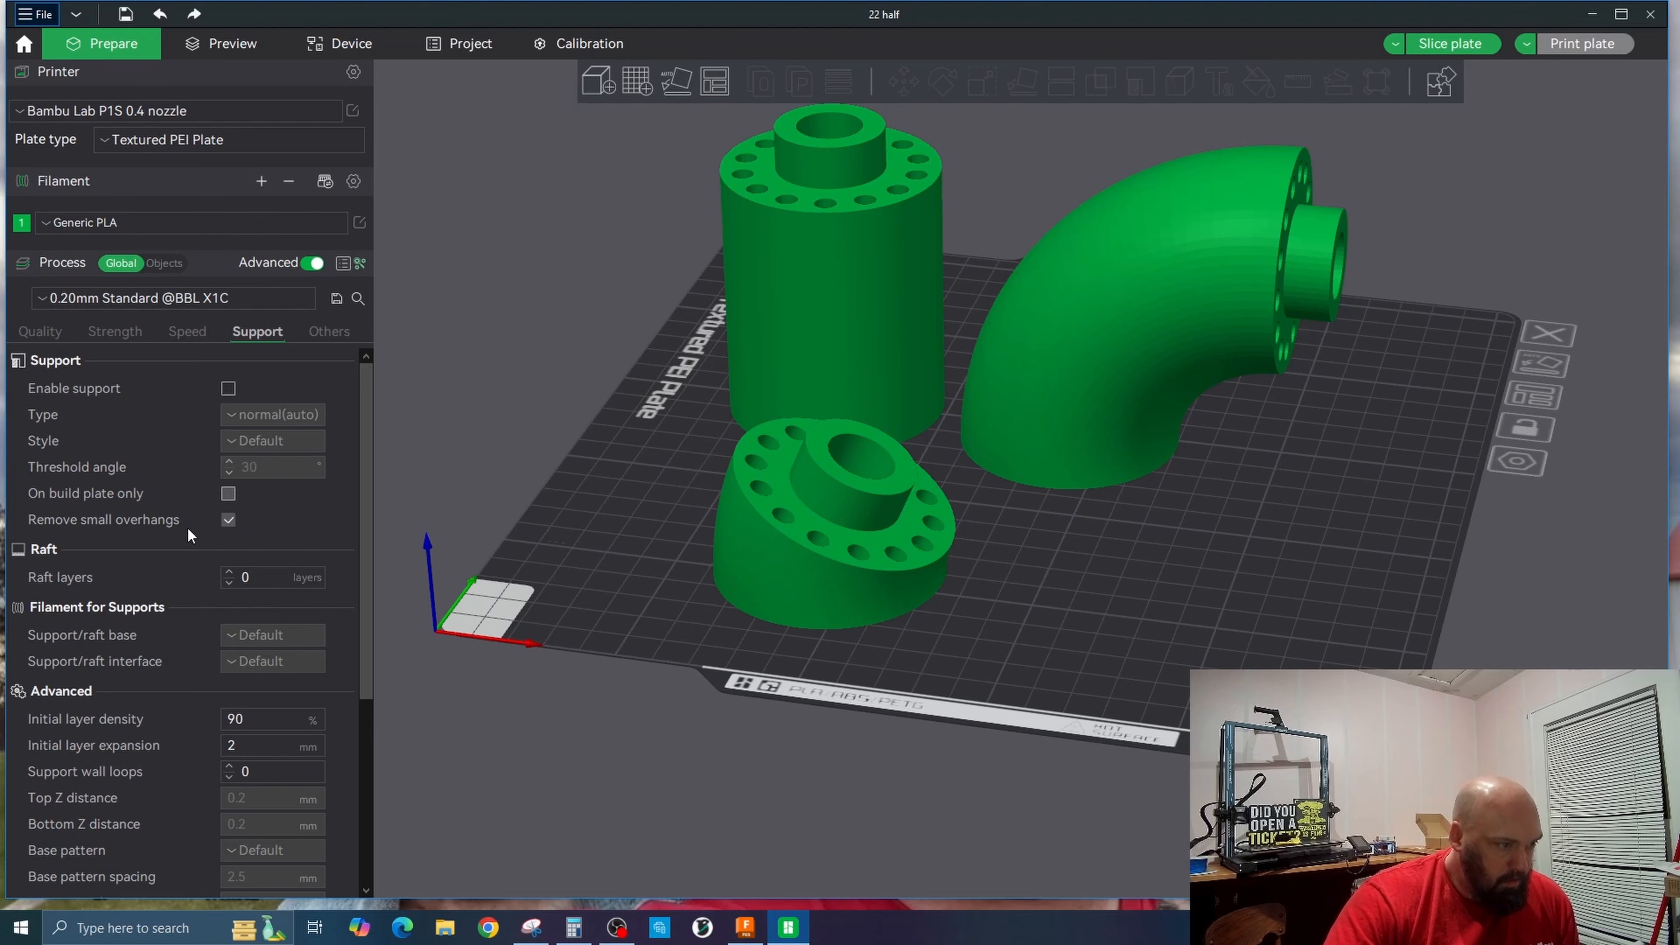
pyautogui.click(228, 388)
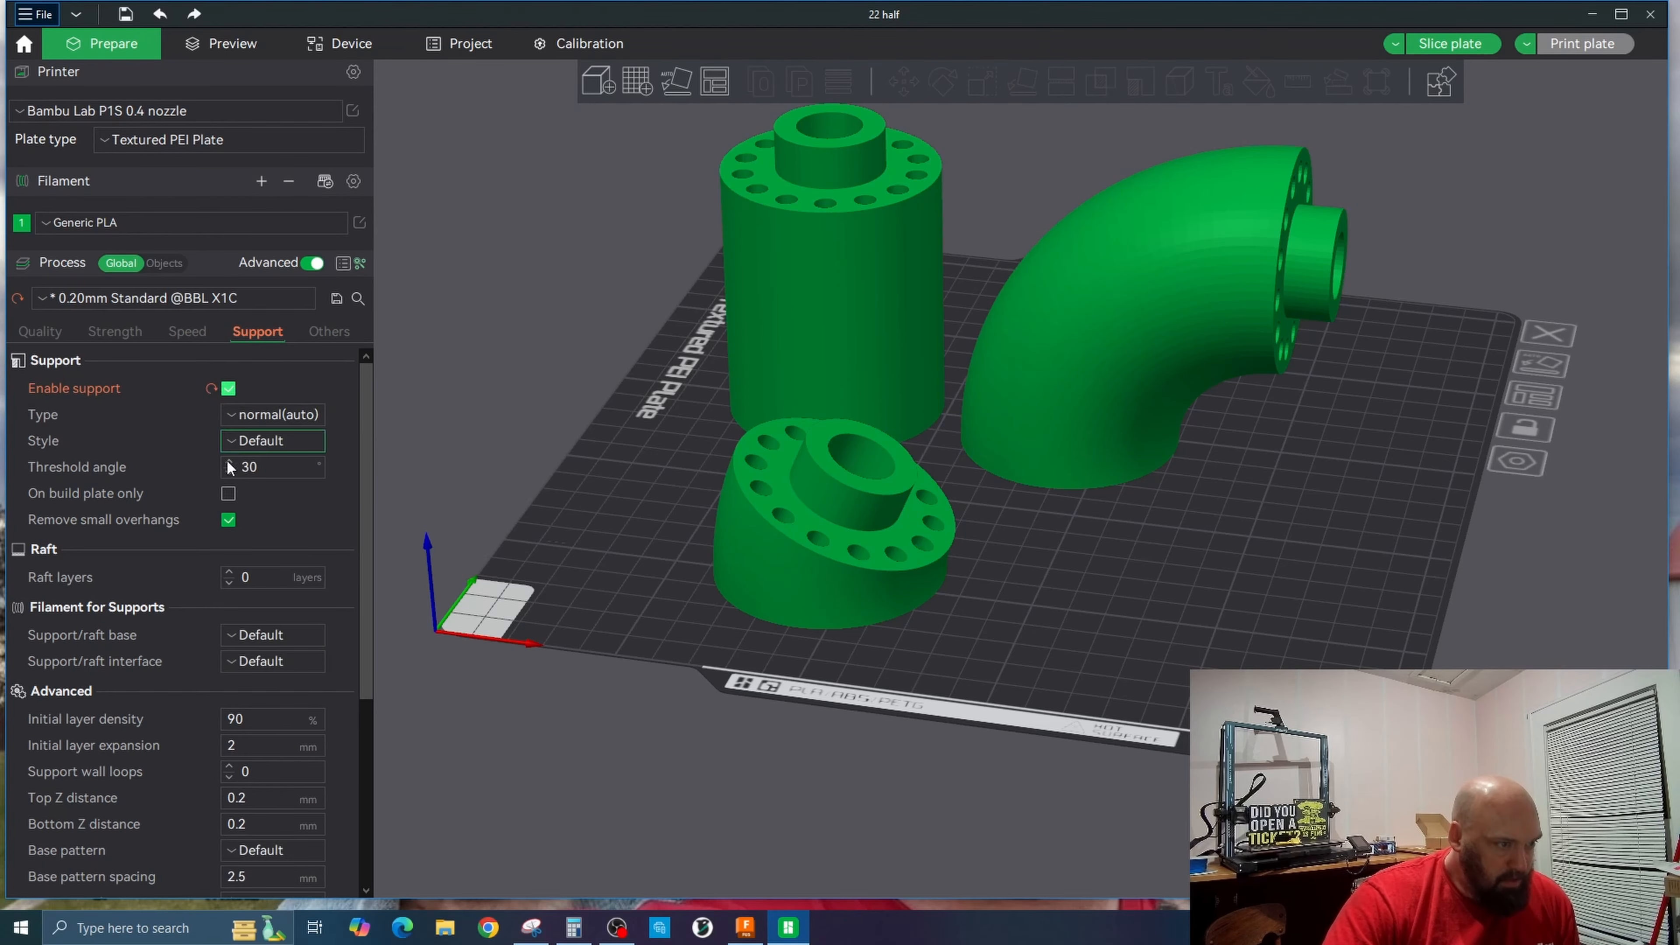
pyautogui.click(260, 415)
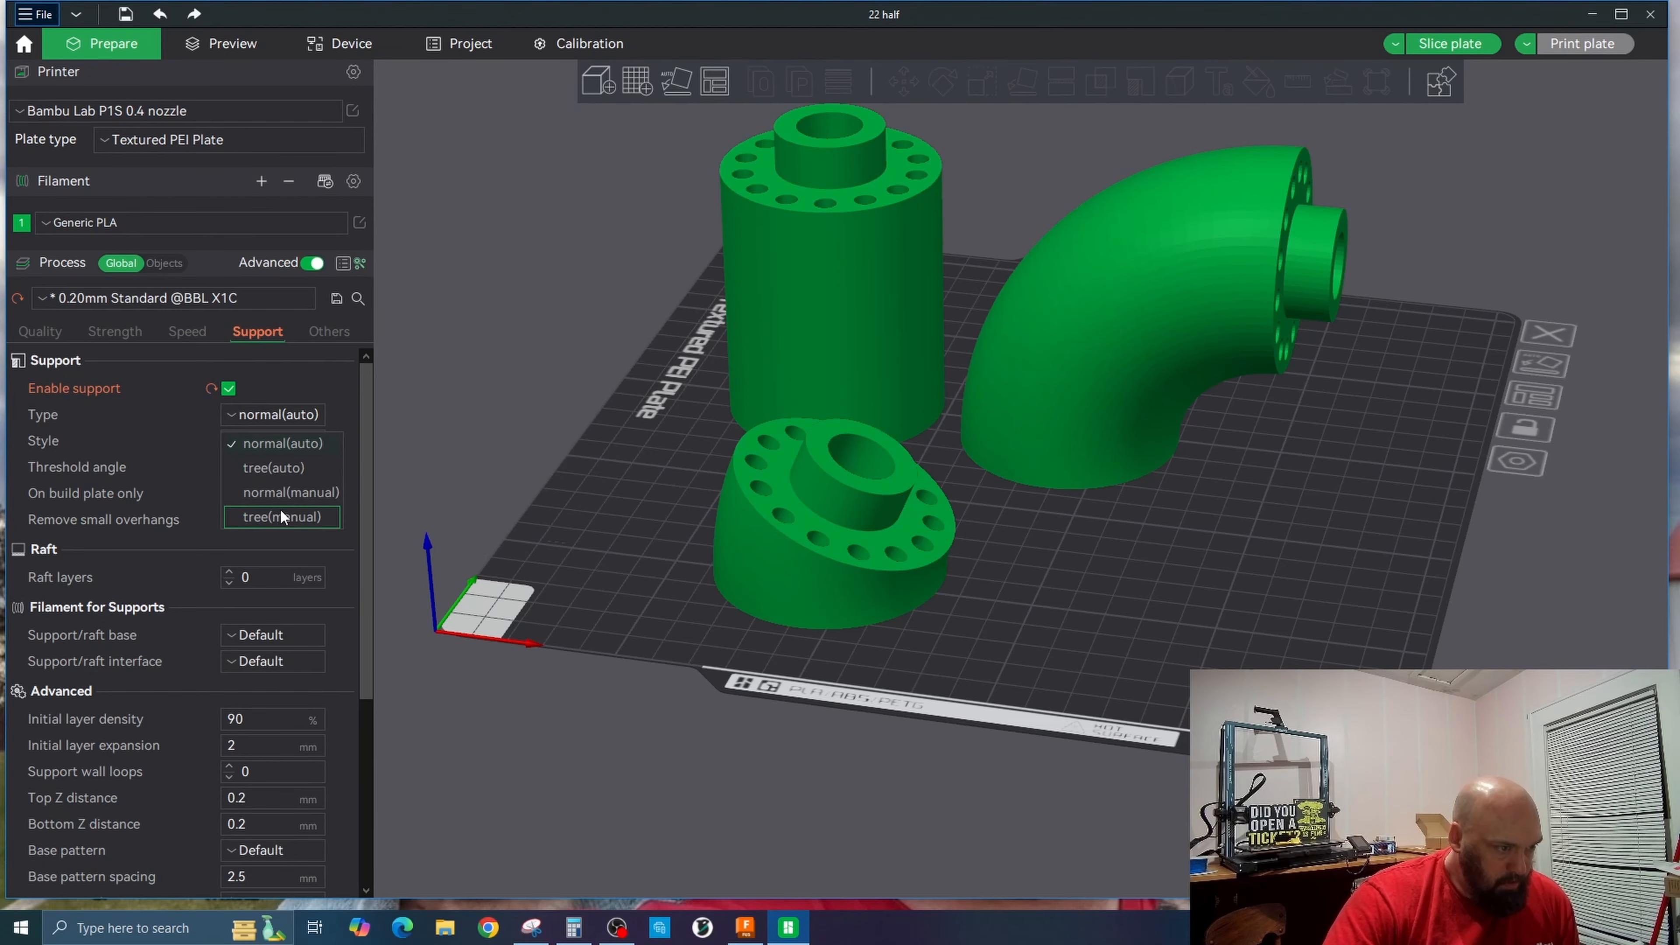
pyautogui.click(236, 443)
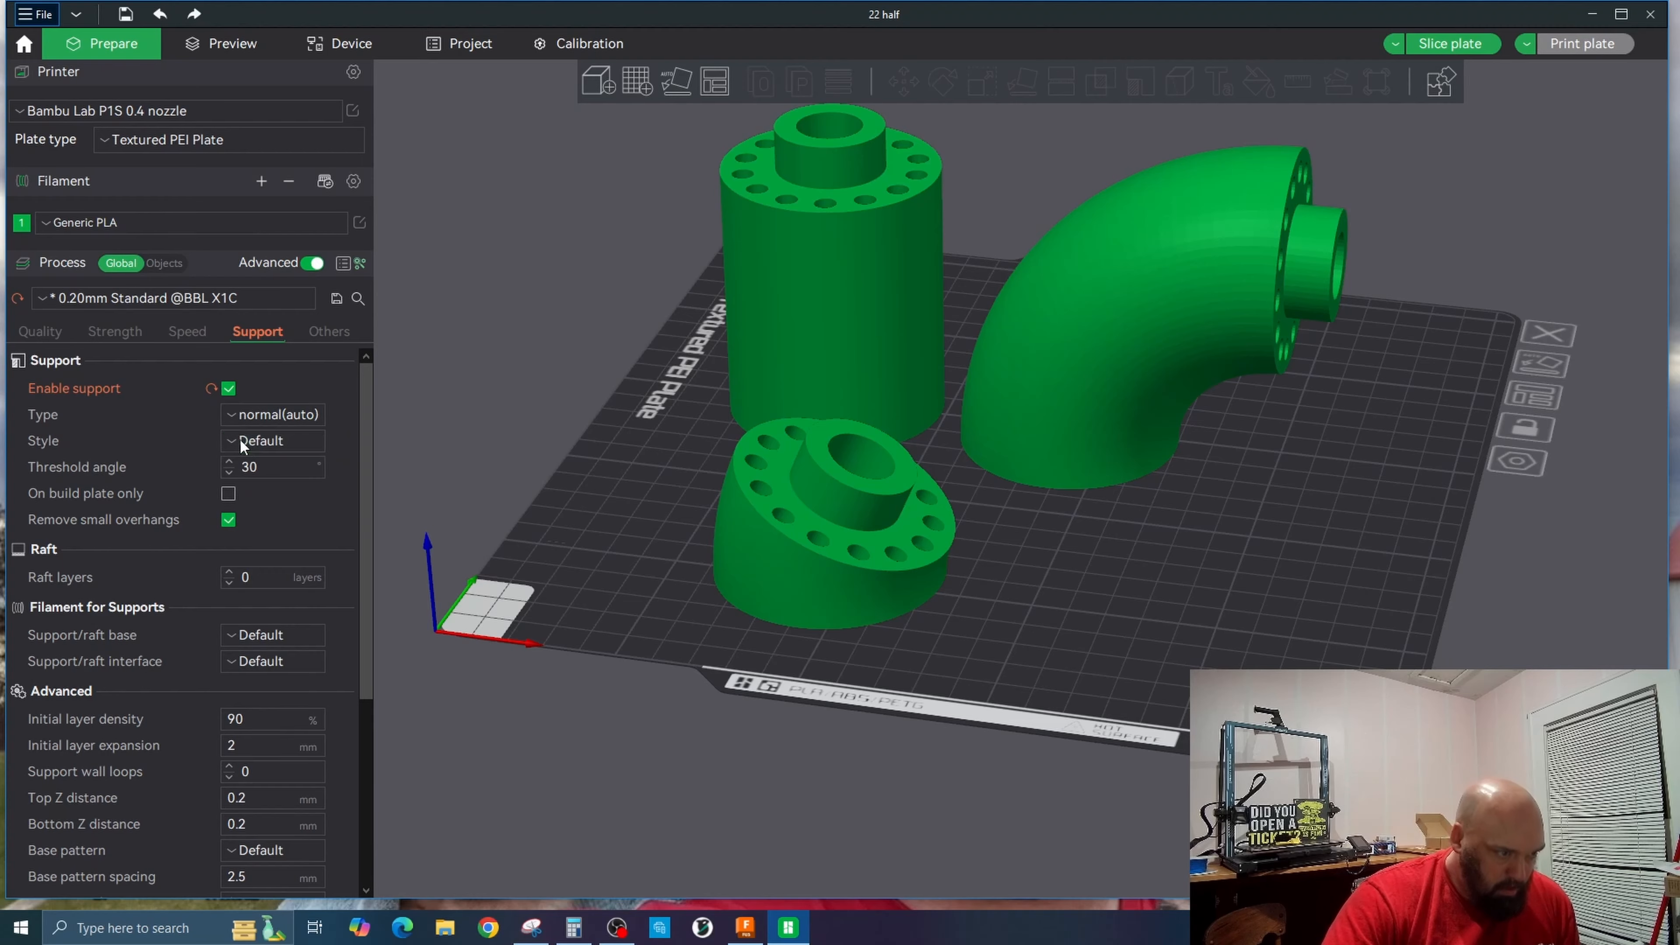
pyautogui.click(265, 442)
pyautogui.click(268, 520)
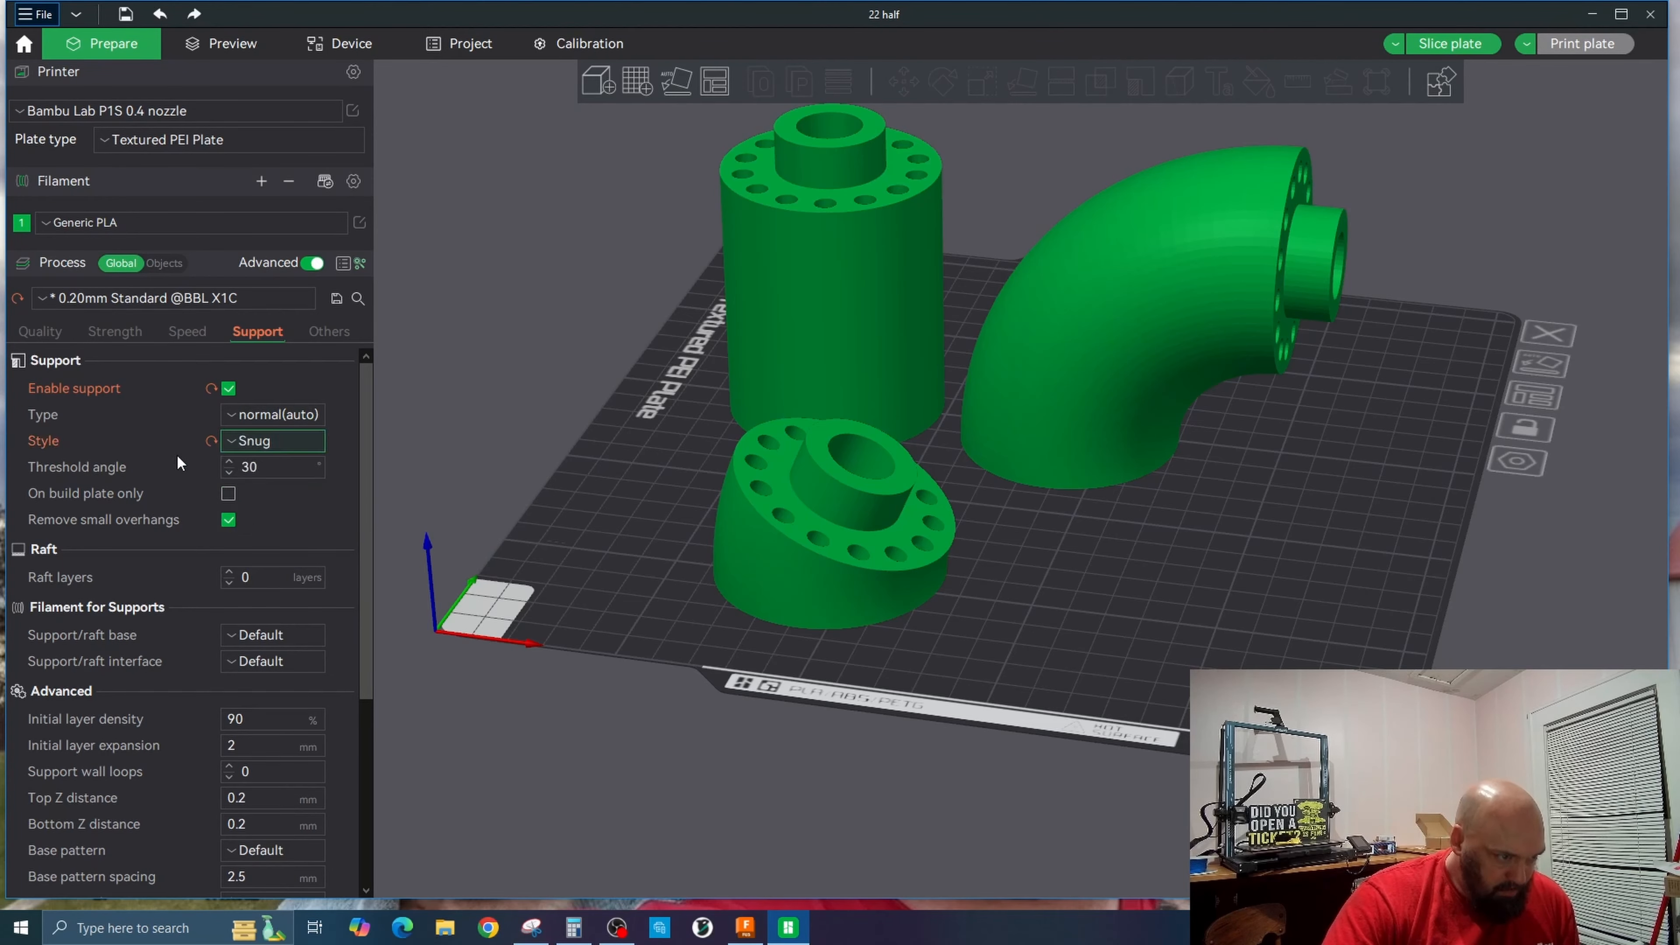
# Set the support threshold angle to 46° and restrict supports to the build plate only.
pyautogui.tripleClick(230, 461)
pyautogui.doubleClick(230, 462)
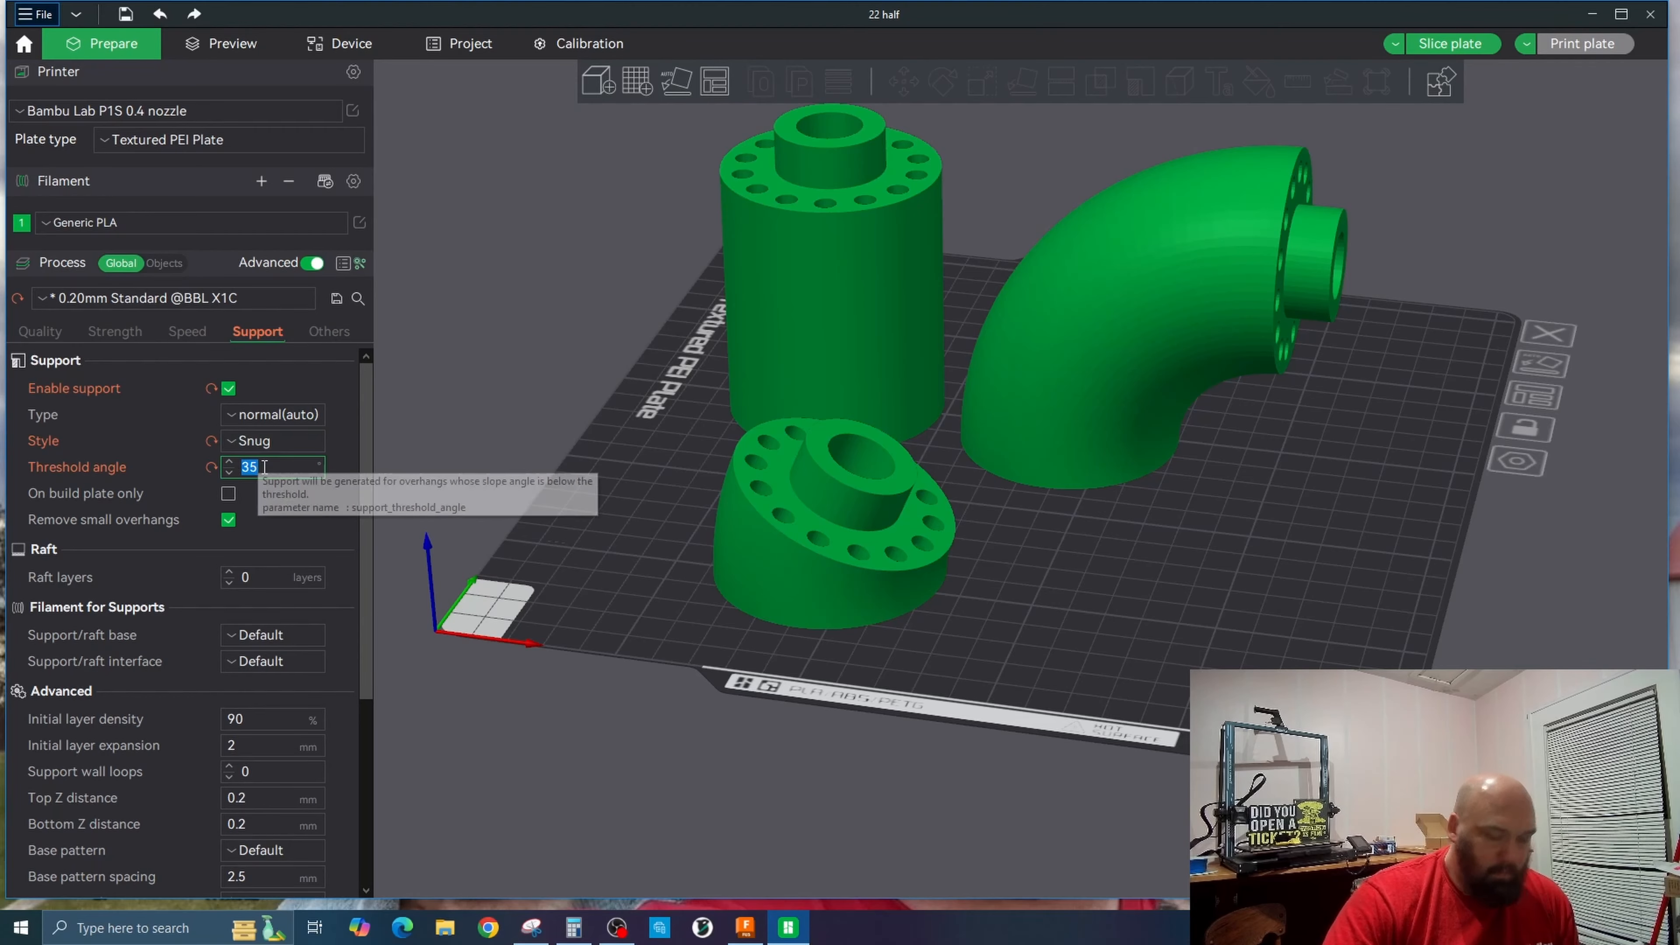
pyautogui.write('46')
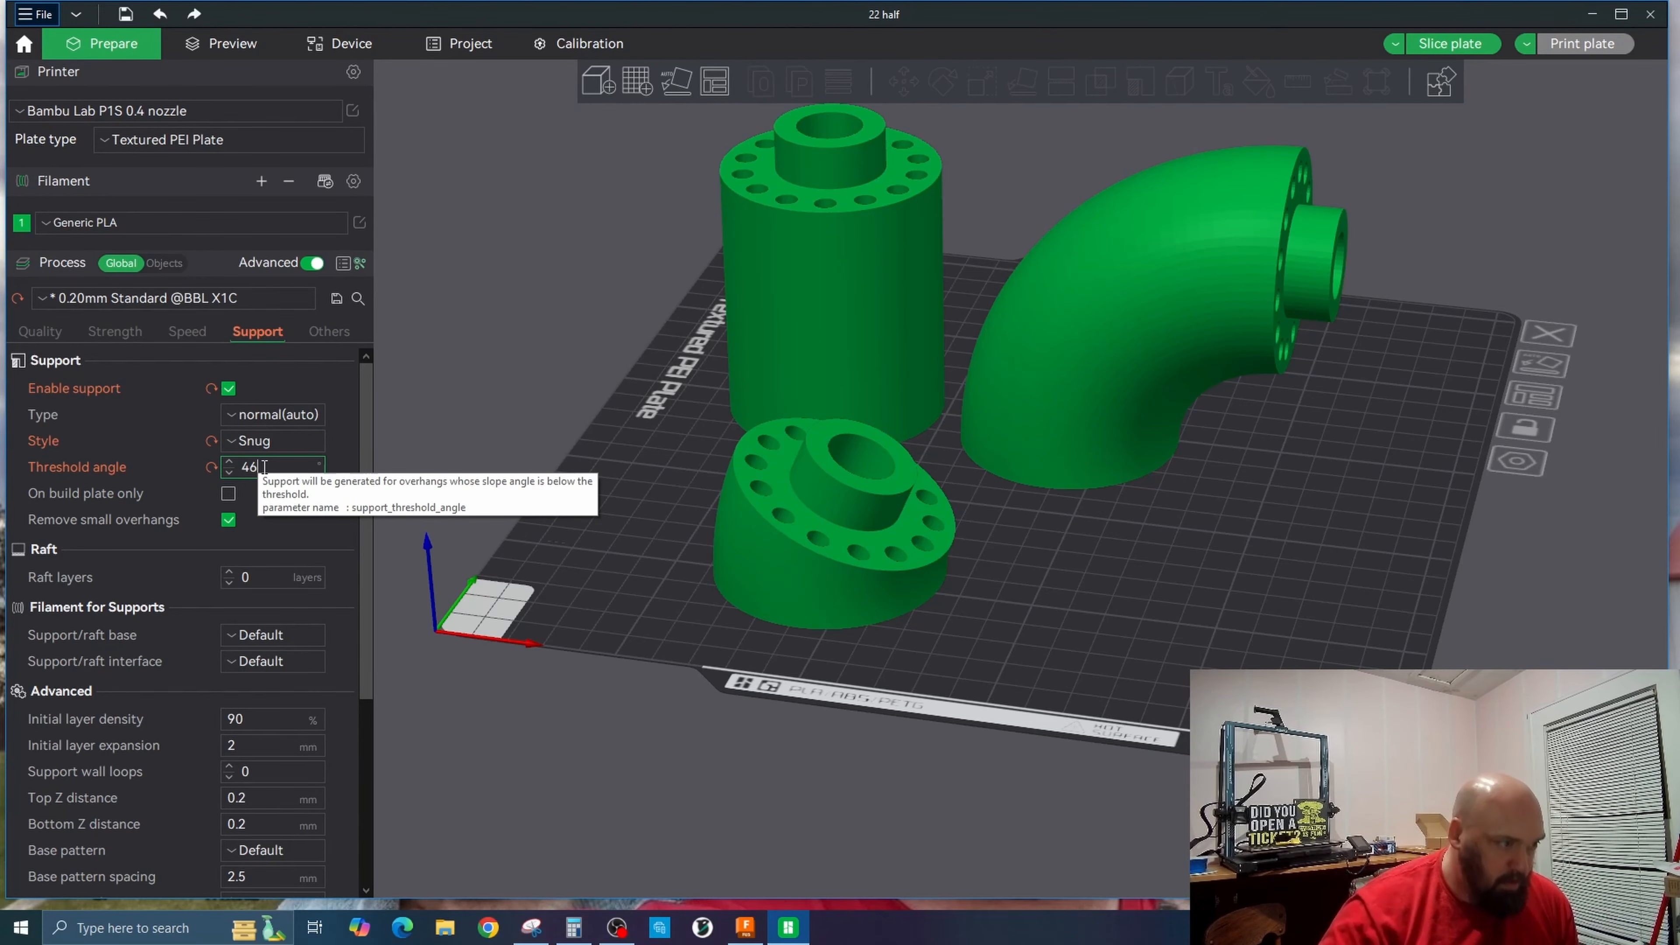
pyautogui.click(228, 493)
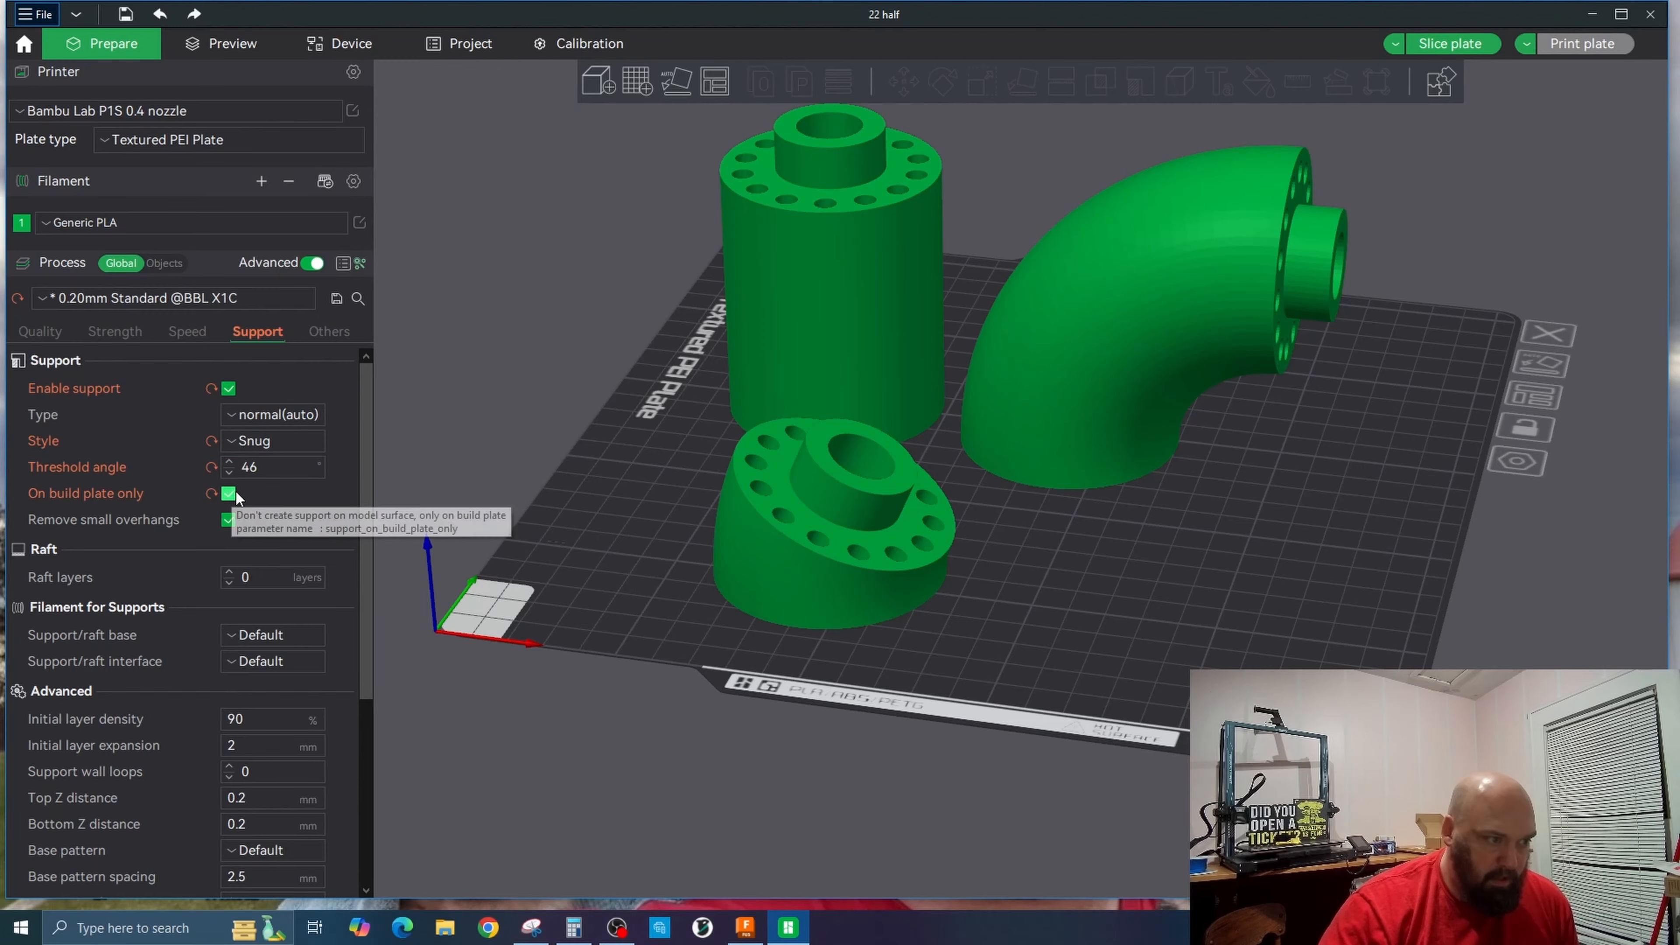
# Slice the plate and send the print job to the printer using the red PLA in AMS slot A4.
pyautogui.click(1448, 43)
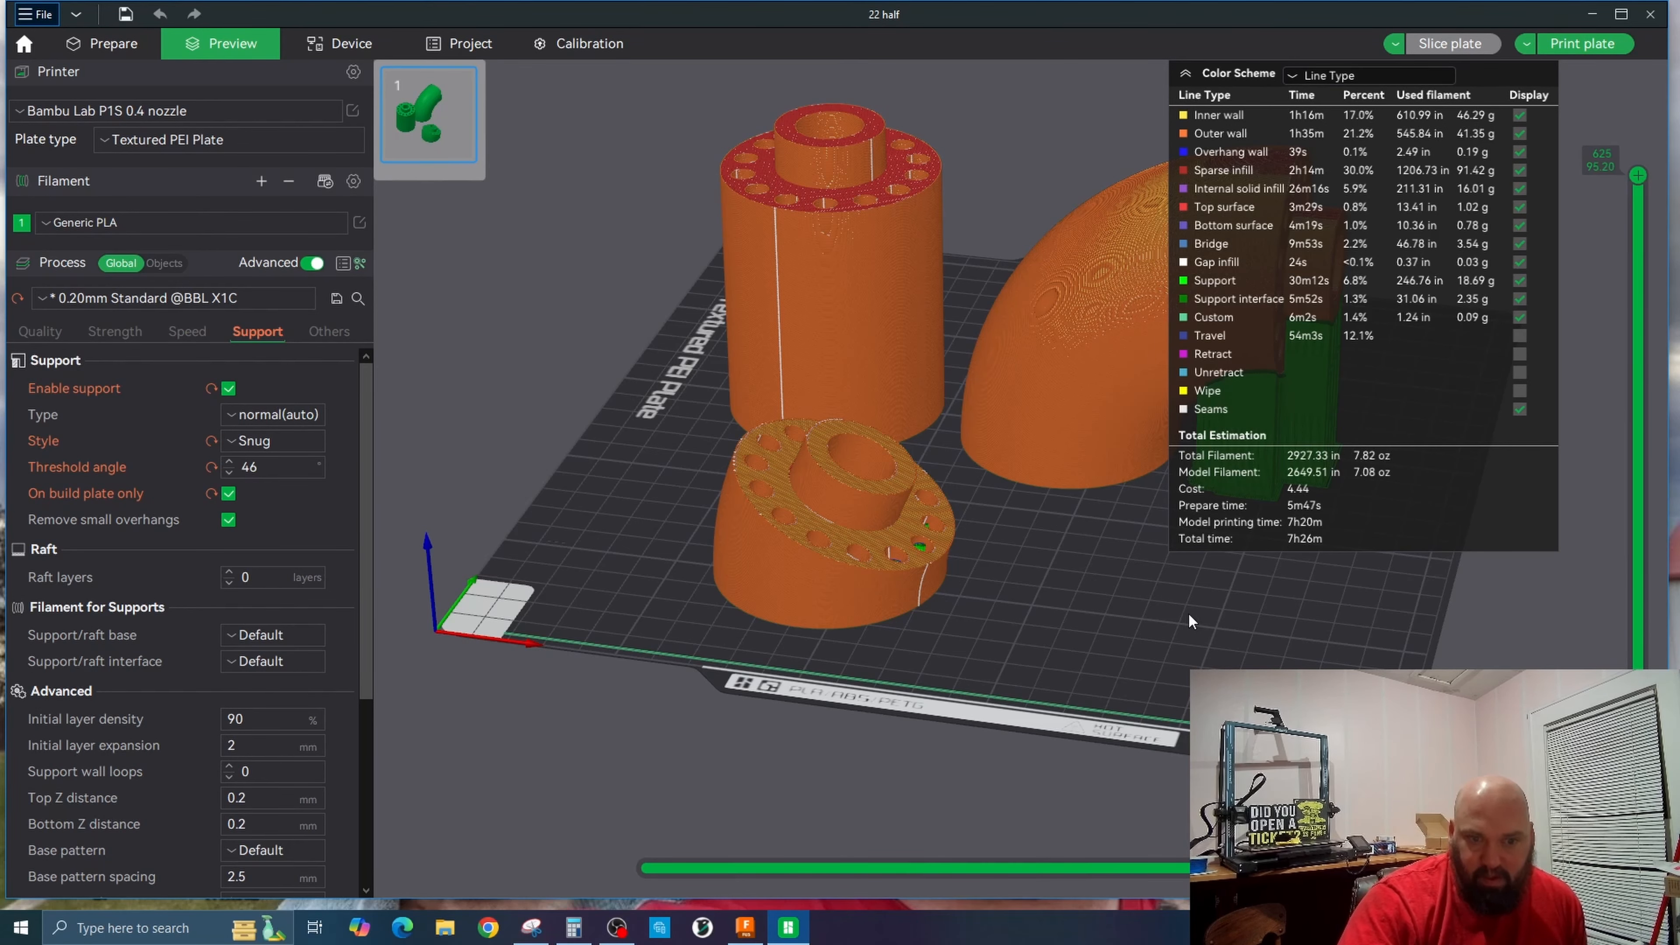
pyautogui.moveTo(1100, 599); pyautogui.dragTo(802, 480)
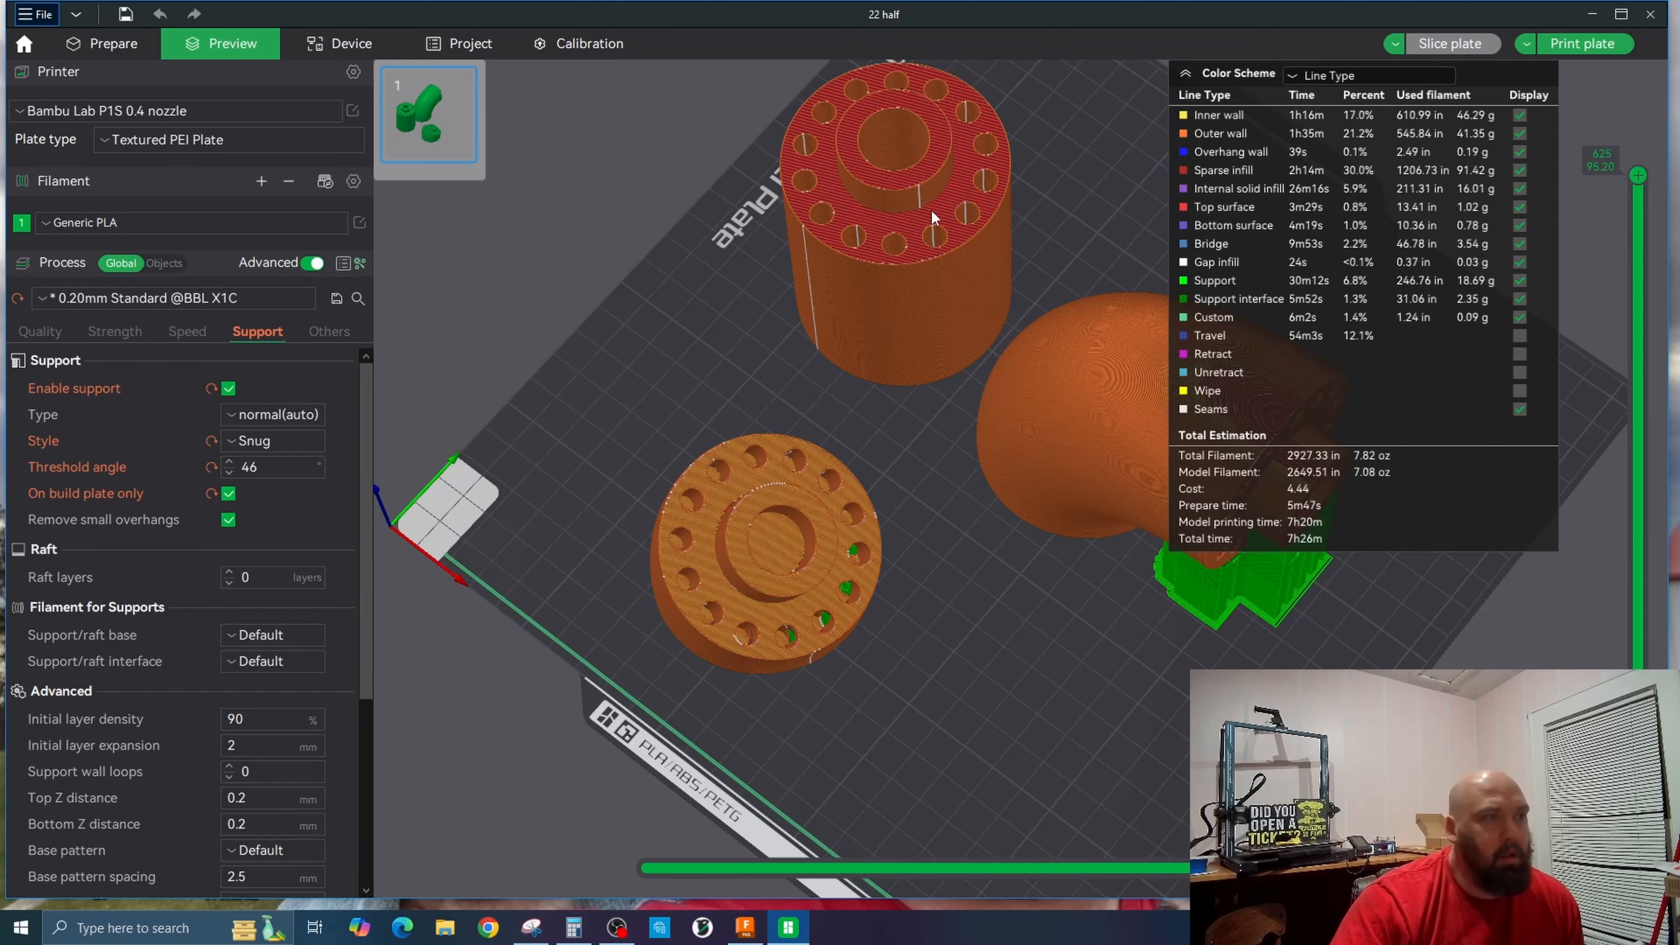
pyautogui.click(1563, 45)
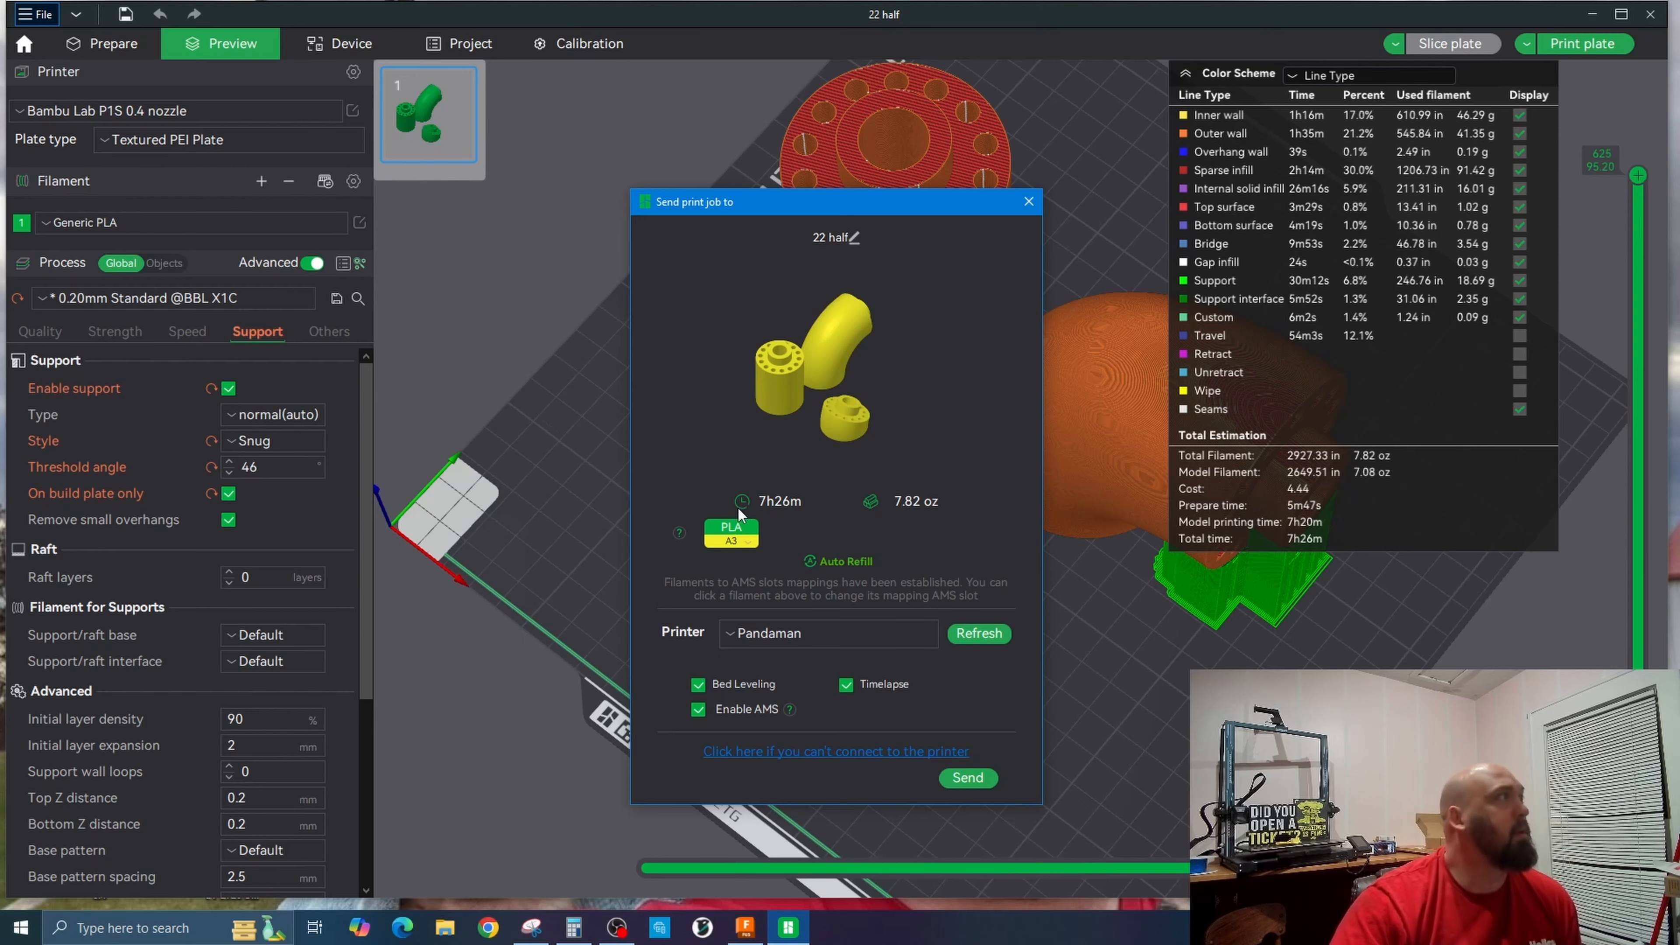
pyautogui.click(736, 528)
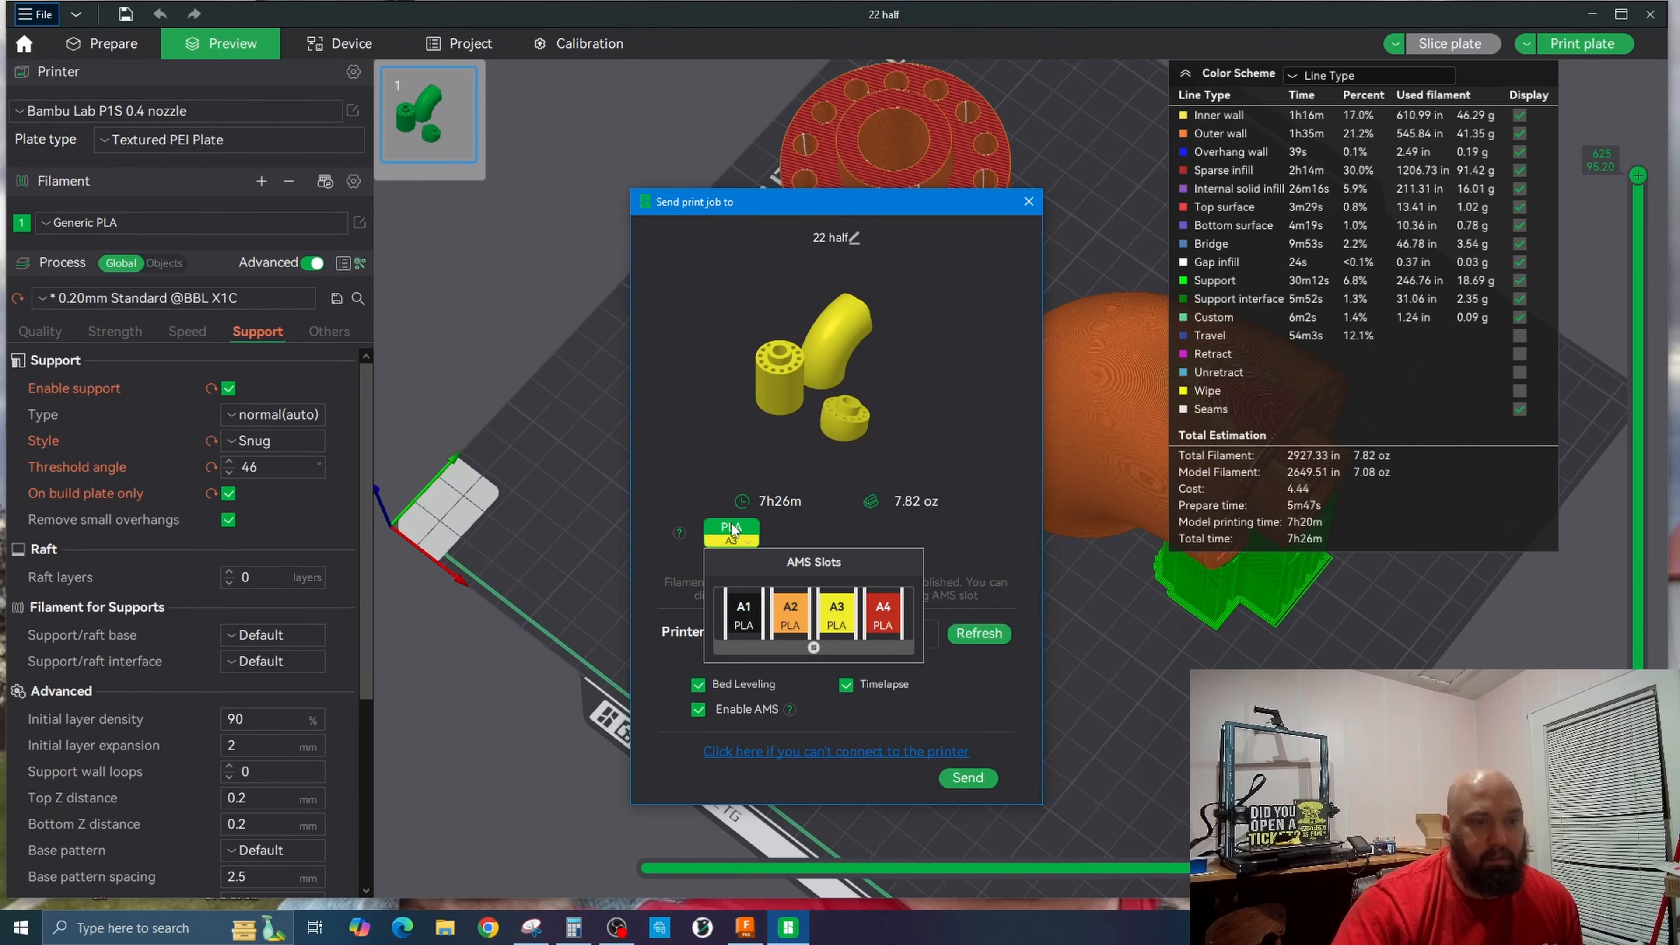
pyautogui.click(884, 616)
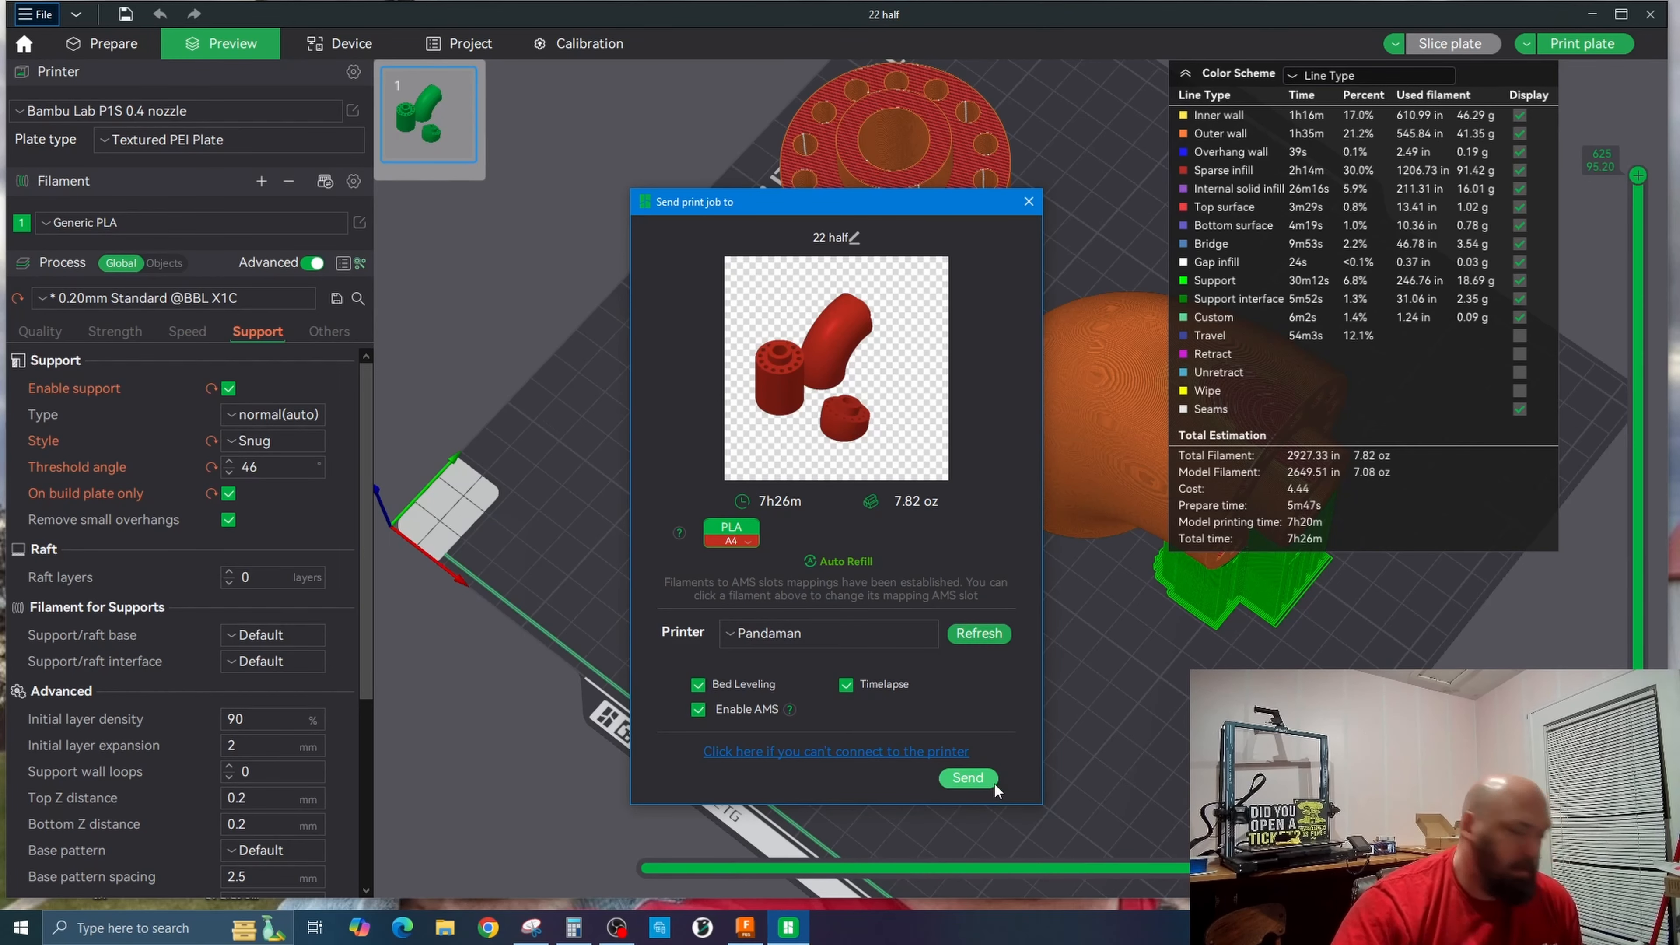
pyautogui.click(976, 780)
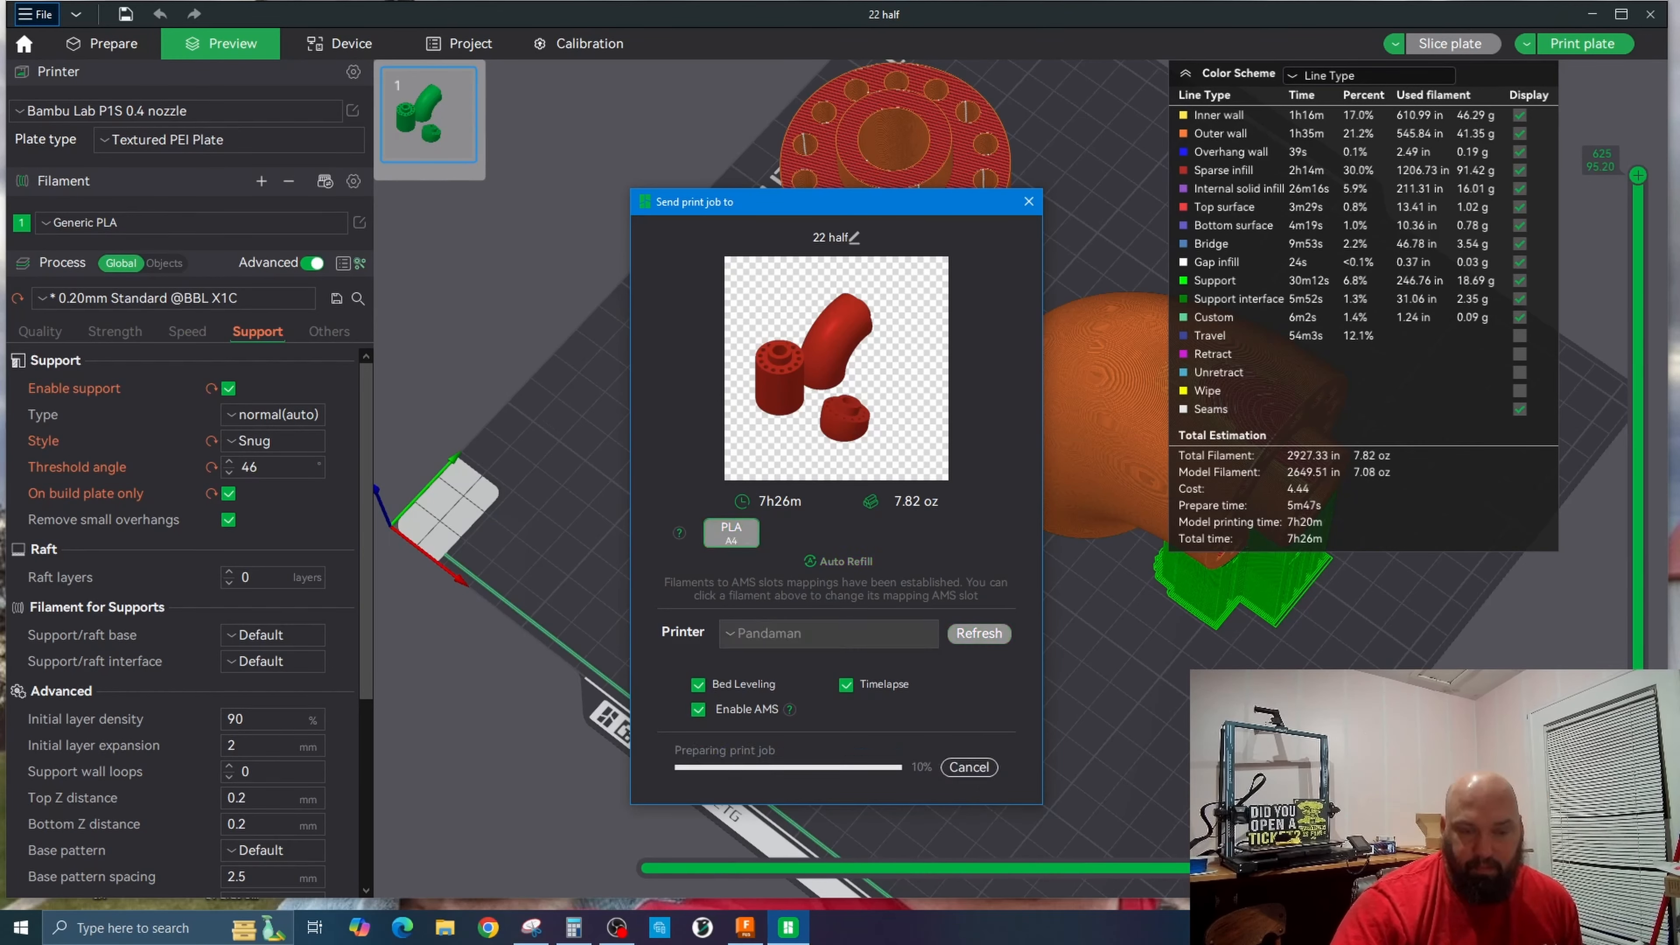